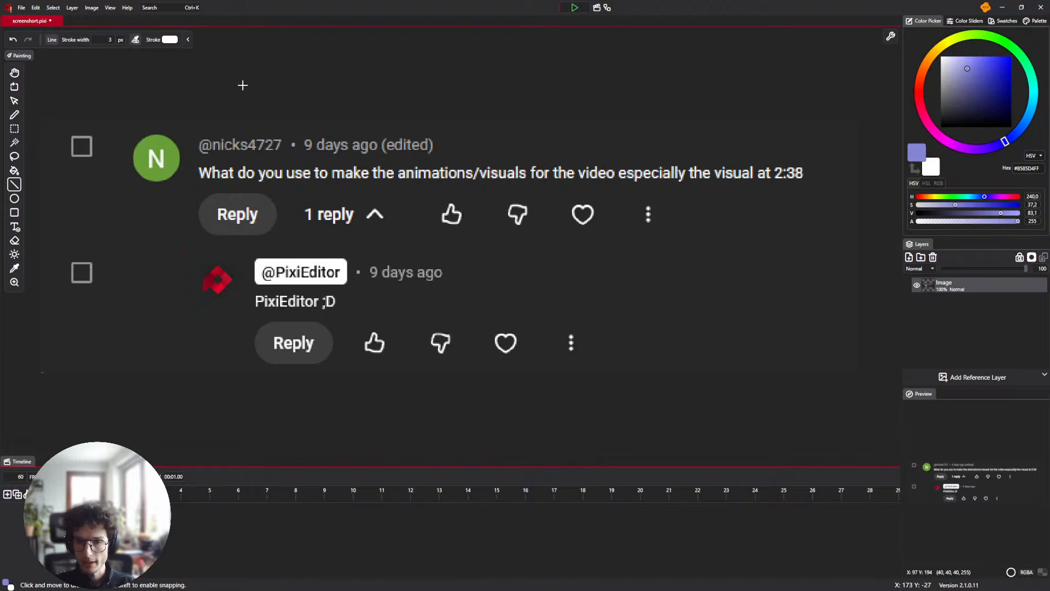
# Switch to the browser and play the YouTube video's lookup table section up to the visual asked about in the comment
pyautogui.moveTo(239, 102); pyautogui.dragTo(245, 121)
pyautogui.moveTo(399, 201)
pyautogui.mouseDown()
pyautogui.moveTo(363, 215)
pyautogui.moveTo(381, 208)
pyautogui.mouseUp()
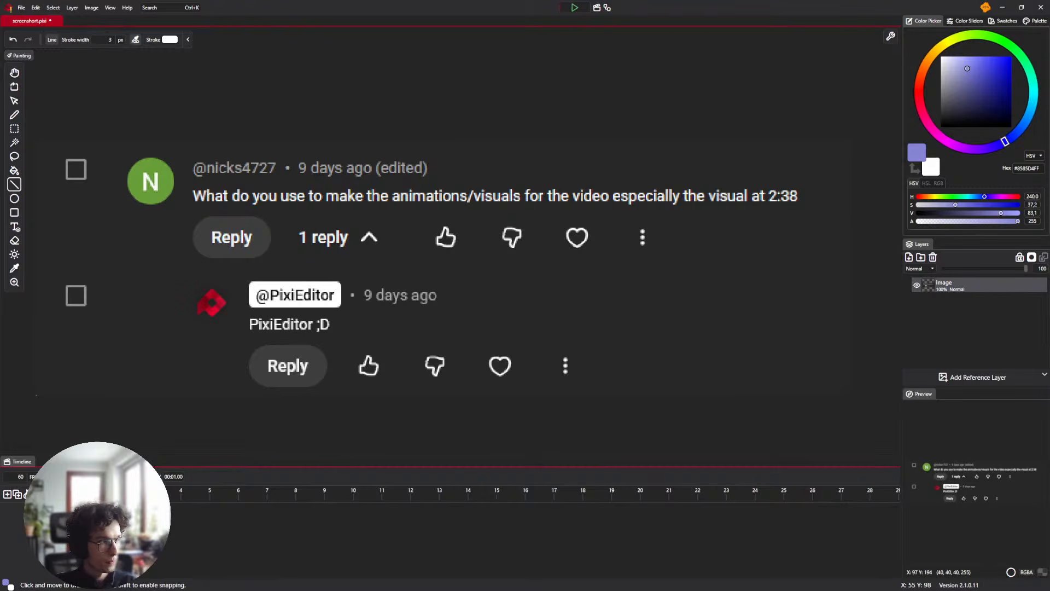
pyautogui.hotkey('alt', 'Tab')
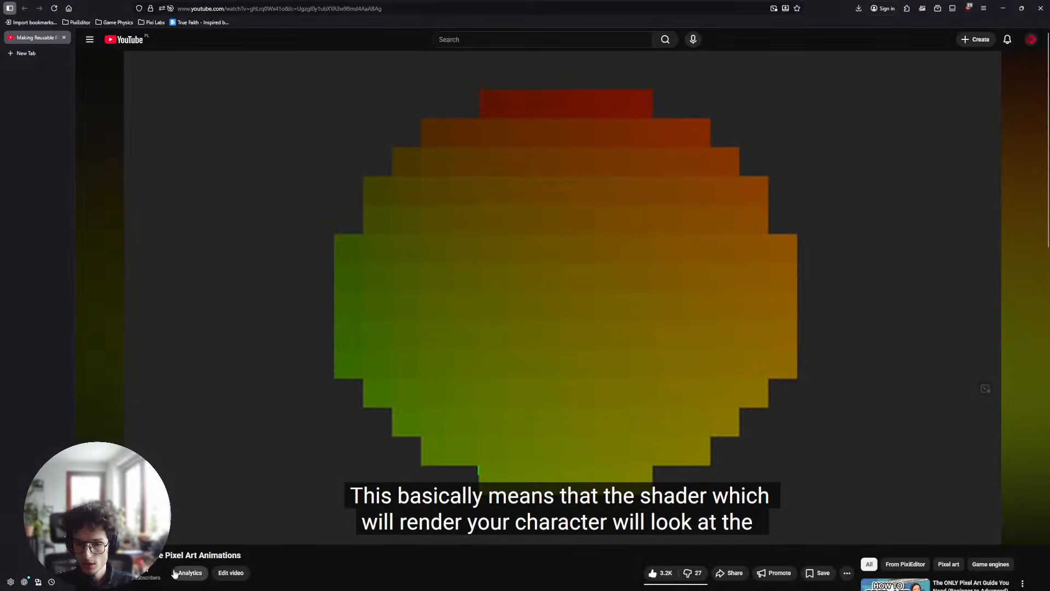
pyautogui.moveTo(137, 556); pyautogui.dragTo(243, 557)
pyautogui.click(254, 555)
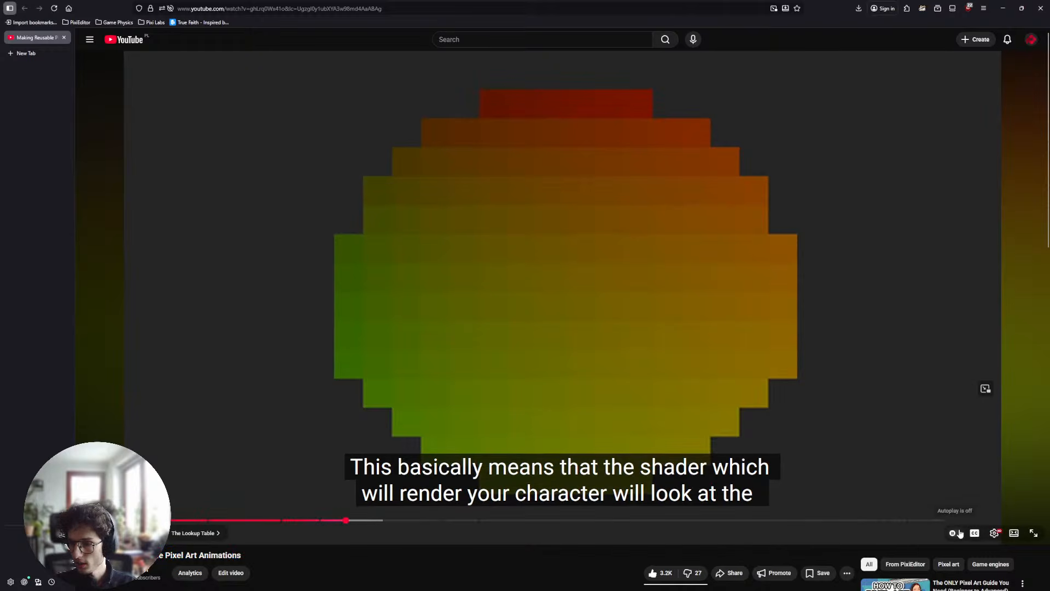
pyautogui.click(529, 319)
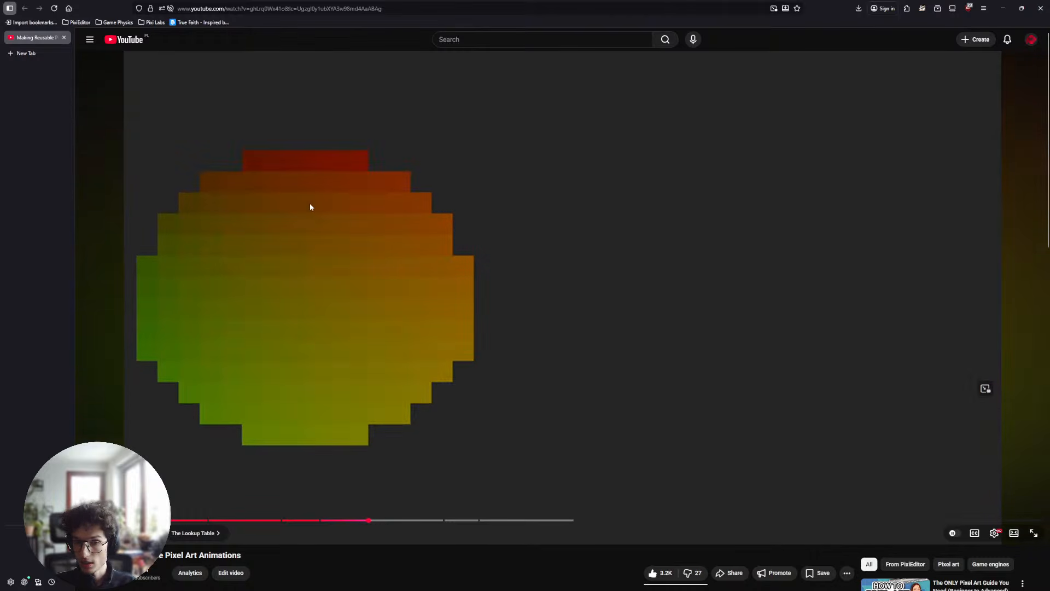
pyautogui.click(429, 238)
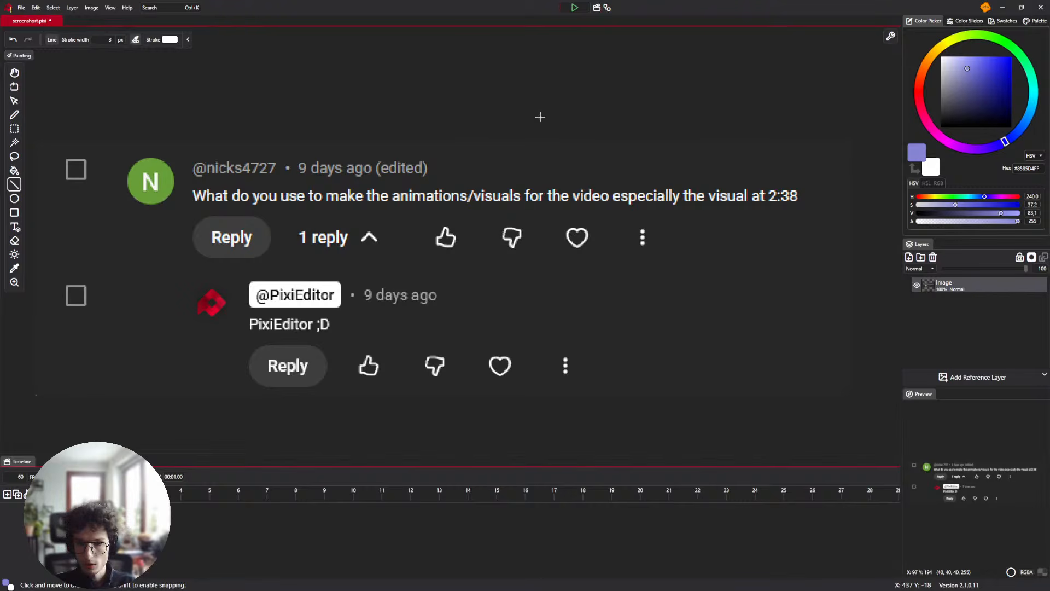
pyautogui.moveTo(454, 113); pyautogui.dragTo(413, 137)
pyautogui.scroll(-1, 413, 137)
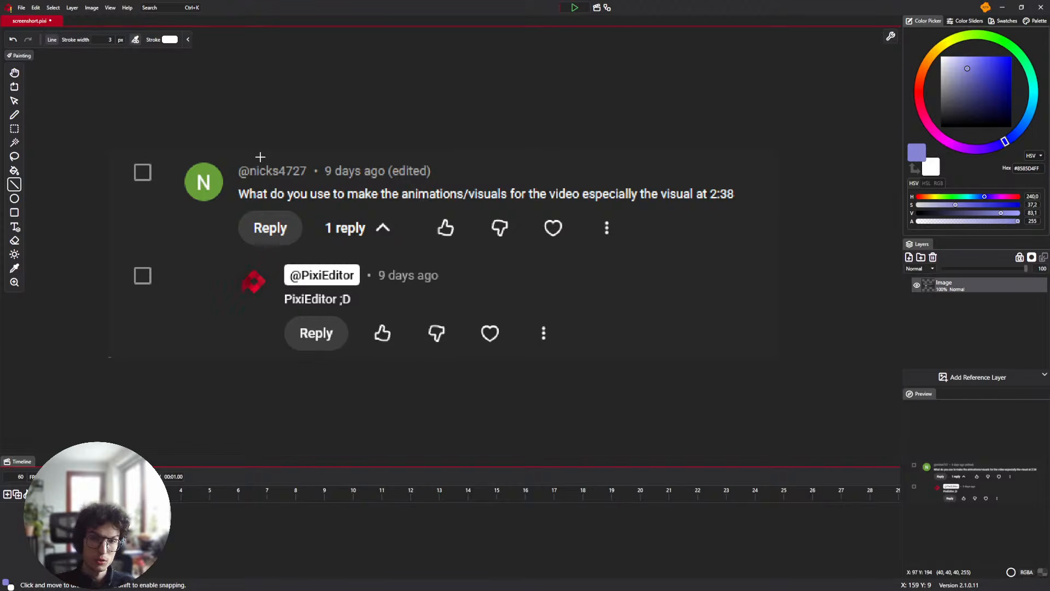
pyautogui.moveTo(334, 112); pyautogui.dragTo(330, 124)
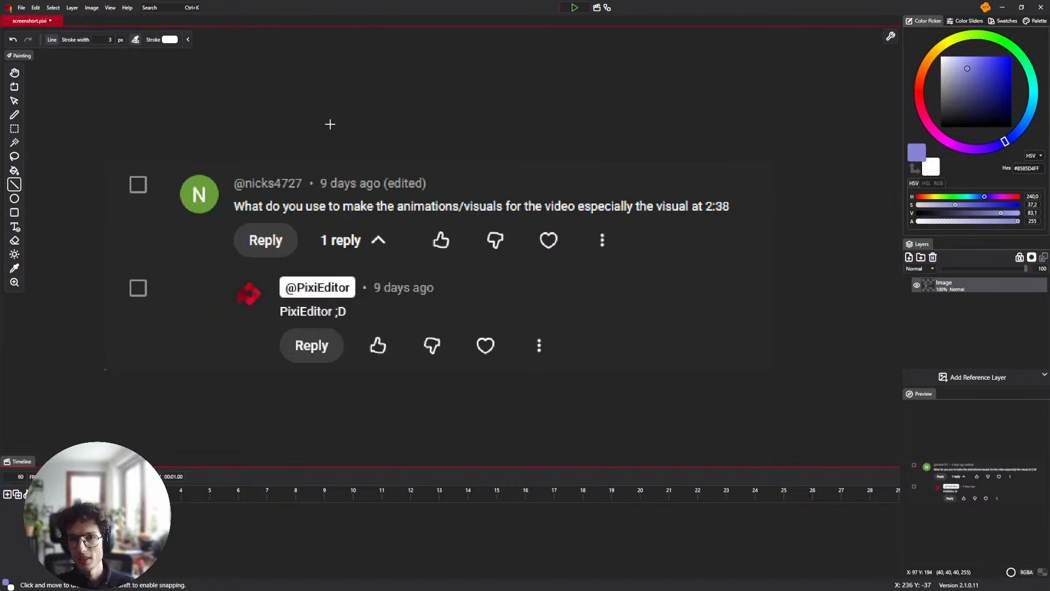
pyautogui.moveTo(314, 89); pyautogui.dragTo(311, 96)
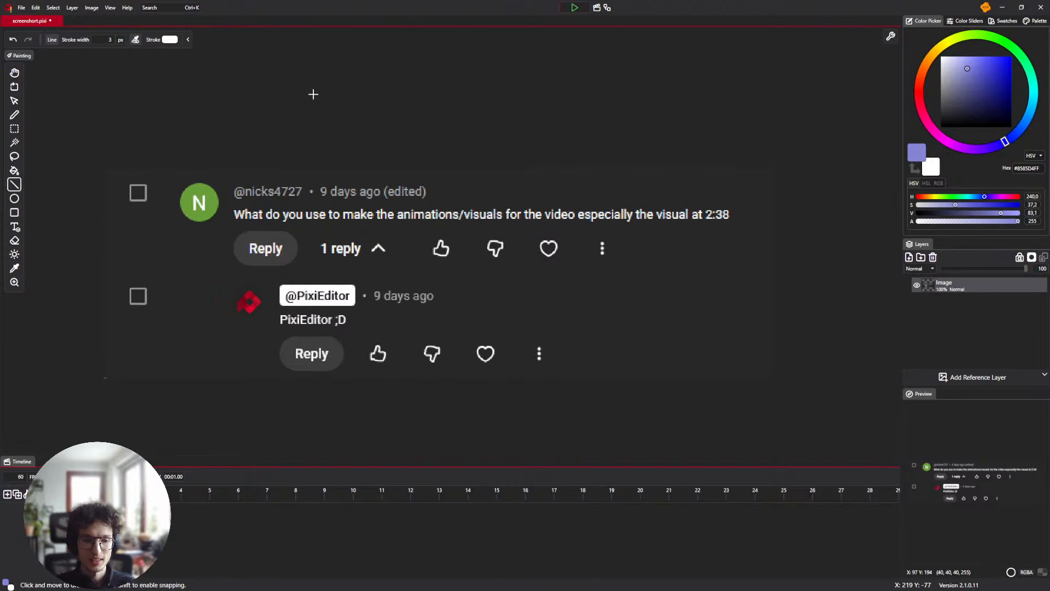
# Create a new image 512 px wide and 512 px high
pyautogui.hotkey('ctrl', 'n')
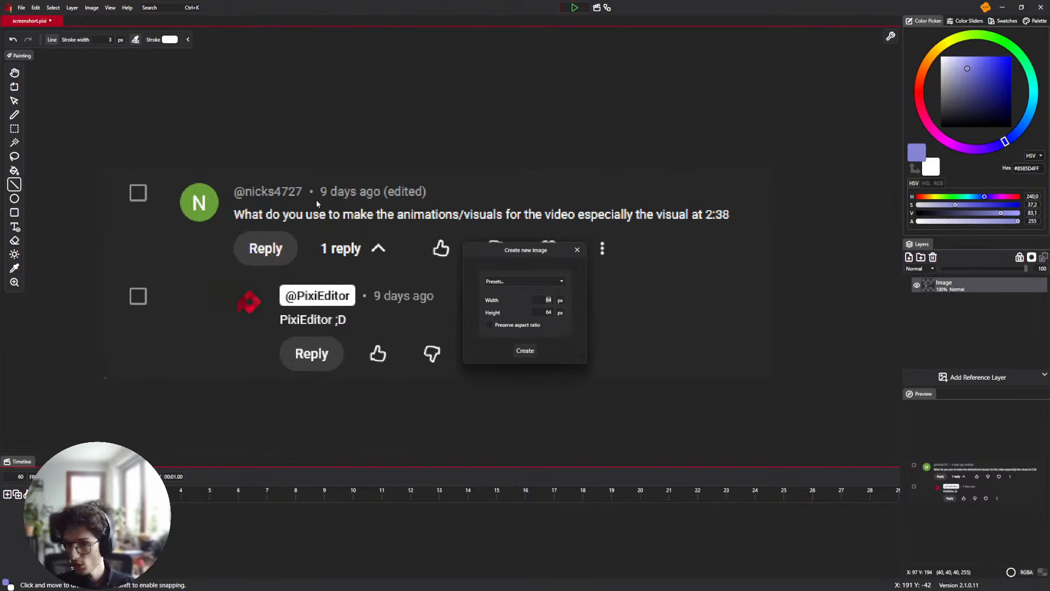
pyautogui.write('512')
pyautogui.press('Tab')
pyautogui.write('512')
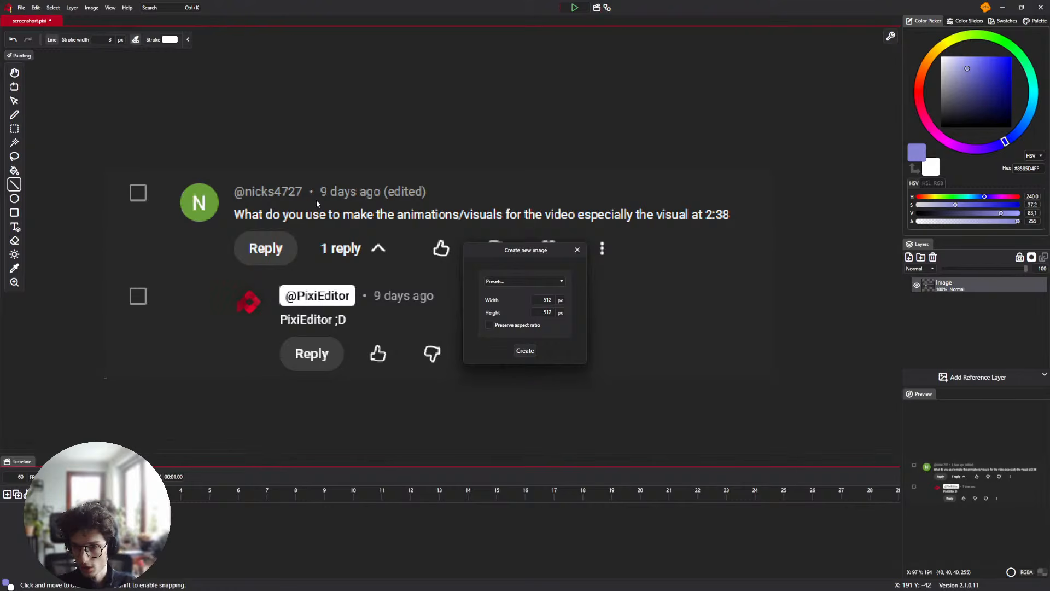
pyautogui.press('Return')
# Use the Pixel Art toolset's Rectangle tool to draw a square in the canvas's upper-left corner
pyautogui.press('b')
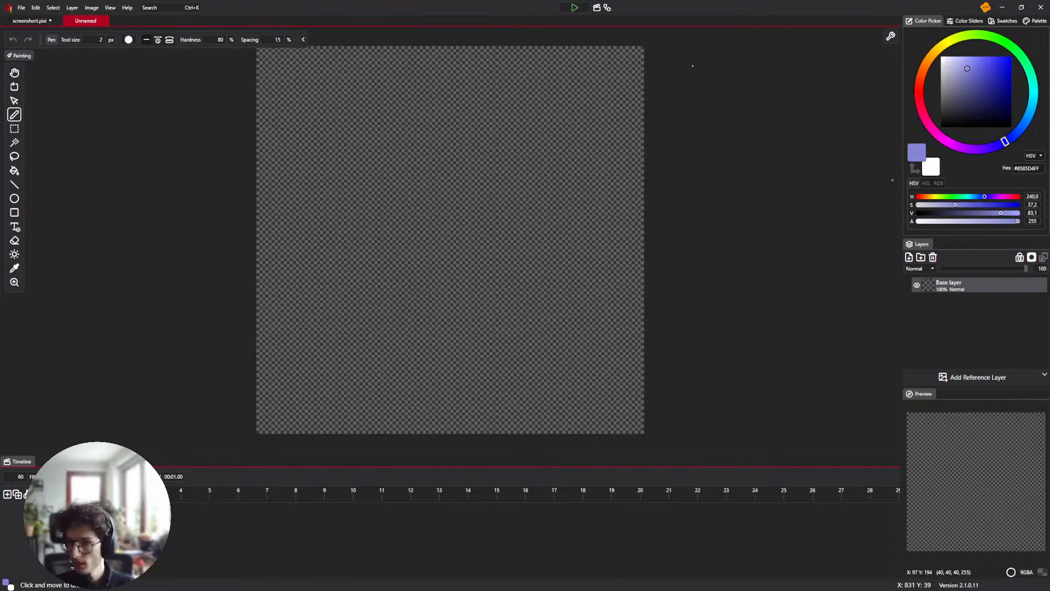
pyautogui.moveTo(463, 157); pyautogui.dragTo(455, 247)
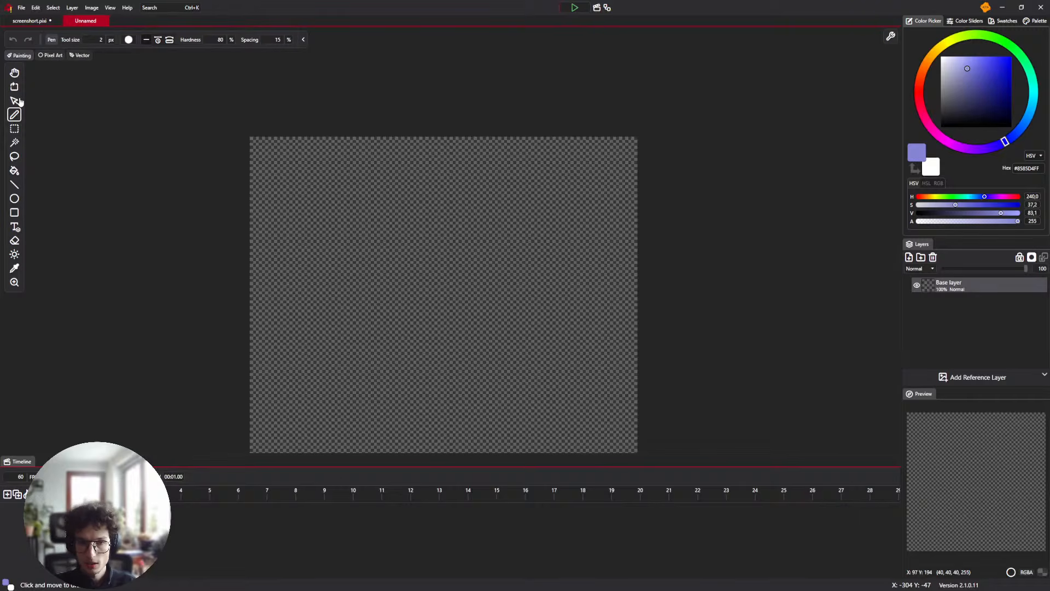
pyautogui.click(14, 213)
pyautogui.click(50, 56)
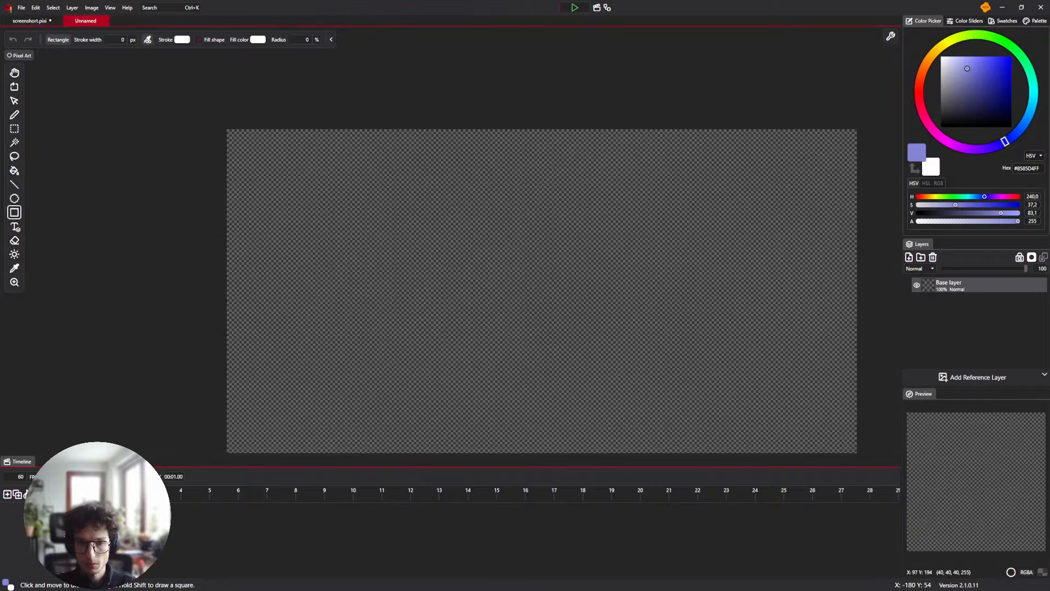
pyautogui.moveTo(199, 114); pyautogui.dragTo(295, 205)
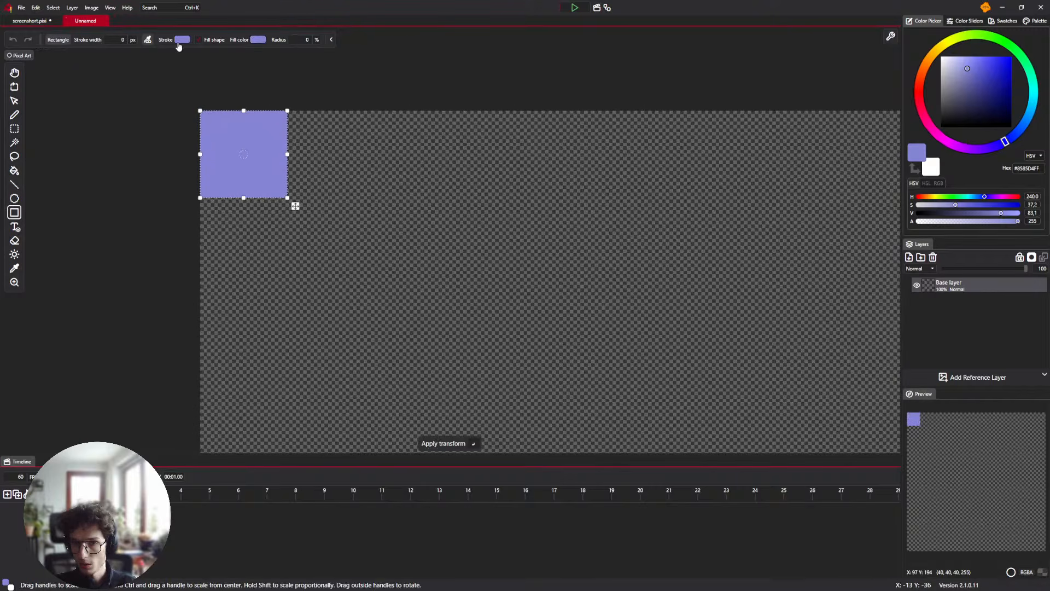
# Turn off the square's fill, give it a 2 px white stroke (#FFFFFFFF) and apply the shape
pyautogui.click(199, 39)
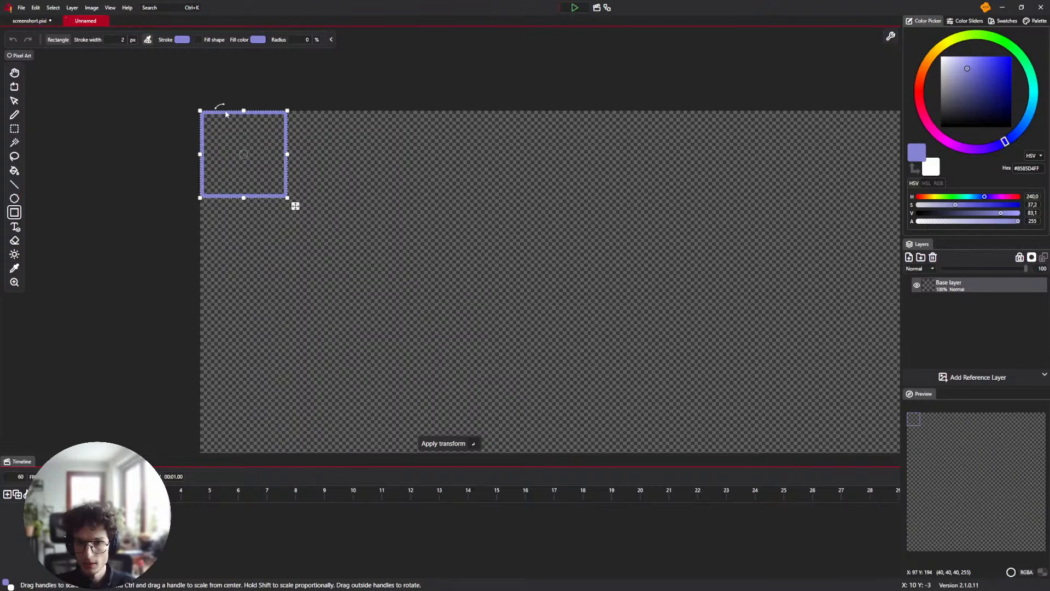
pyautogui.scroll(3, 228, 115)
pyautogui.click(941, 57)
pyautogui.scroll(-3, 269, 230)
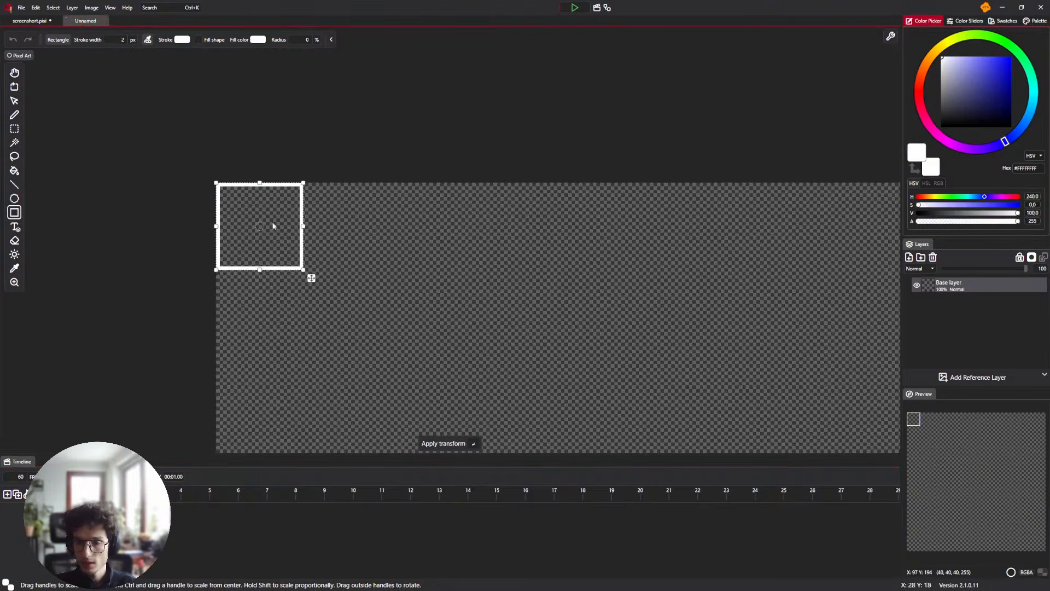
pyautogui.press('Return')
pyautogui.scroll(-2, 384, 279)
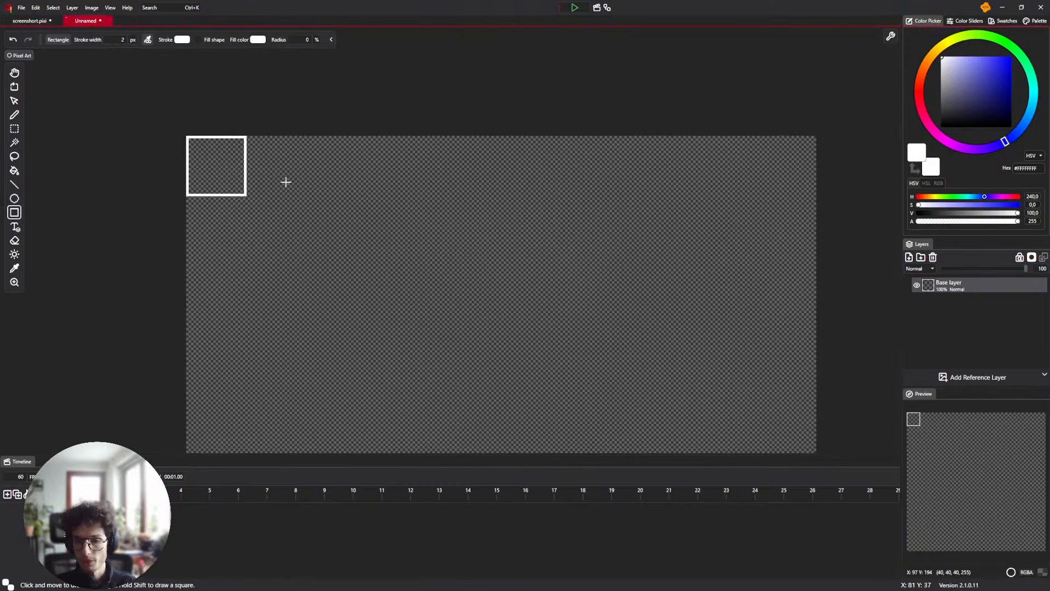
pyautogui.scroll(-2, 284, 182)
pyautogui.scroll(-2, 284, 182)
pyautogui.scroll(3, 265, 175)
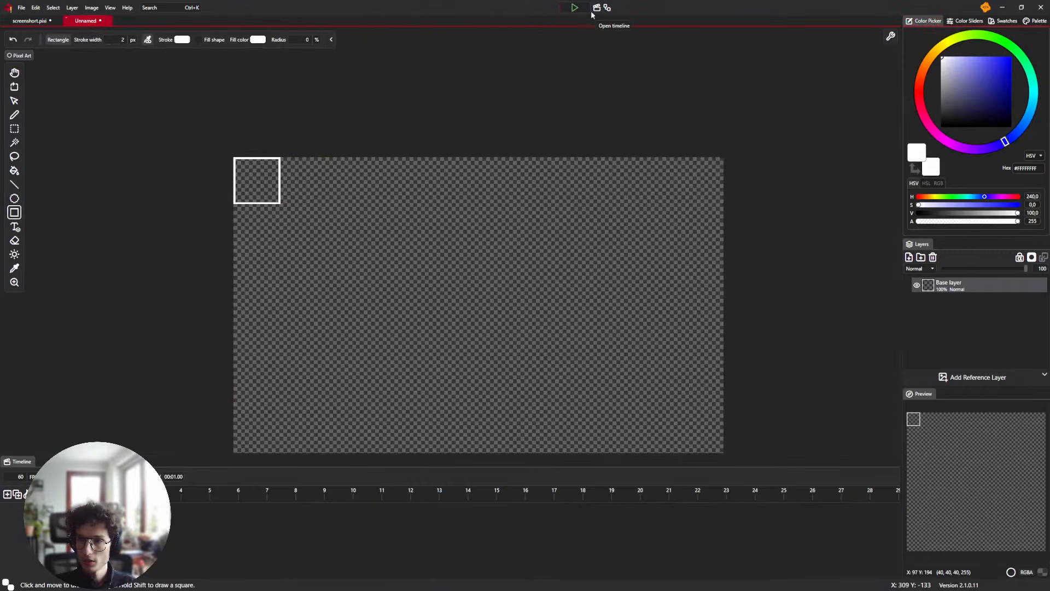
pyautogui.moveTo(302, 316); pyautogui.dragTo(264, 241)
pyautogui.scroll(-3, 263, 241)
pyautogui.moveTo(228, 192); pyautogui.dragTo(223, 159)
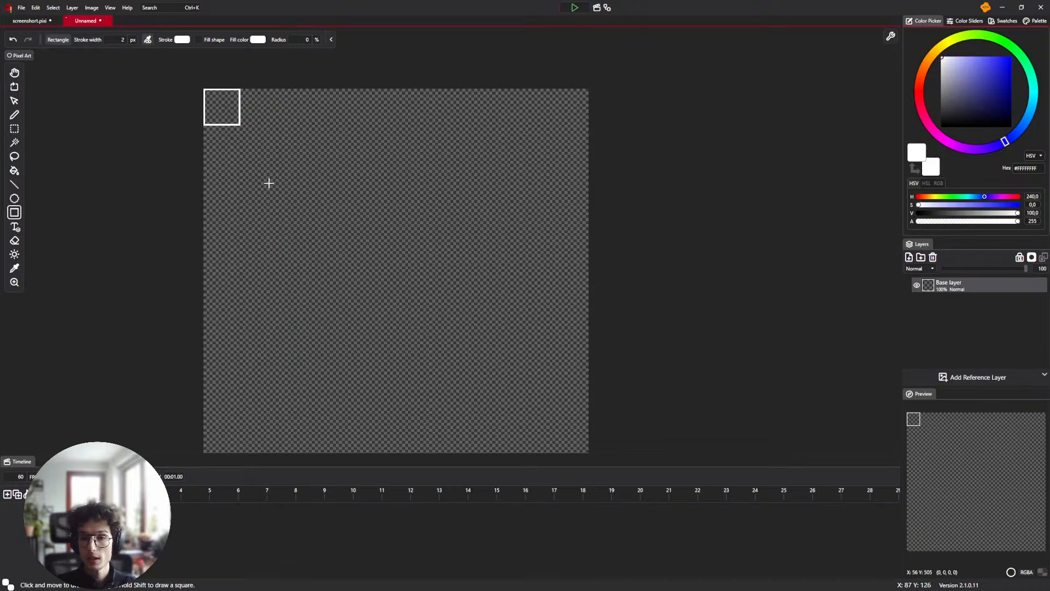
pyautogui.moveTo(225, 103); pyautogui.dragTo(231, 117)
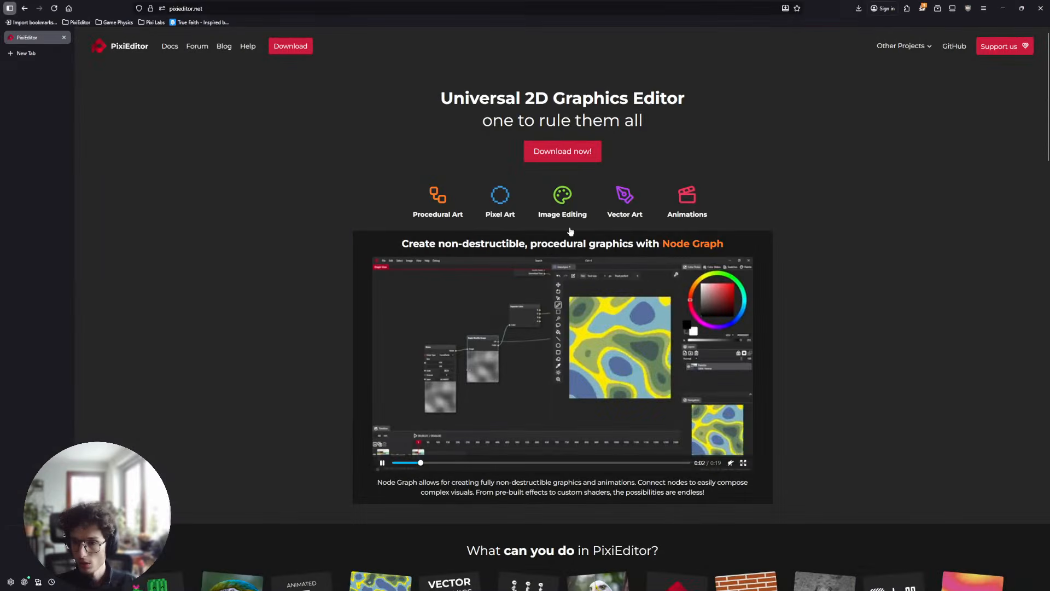
# Examine the open roadmap on the PixiEditor website and highlight the PixiEditor 2.1 heading
pyautogui.scroll(-5, 679, 405)
pyautogui.scroll(-5, 679, 406)
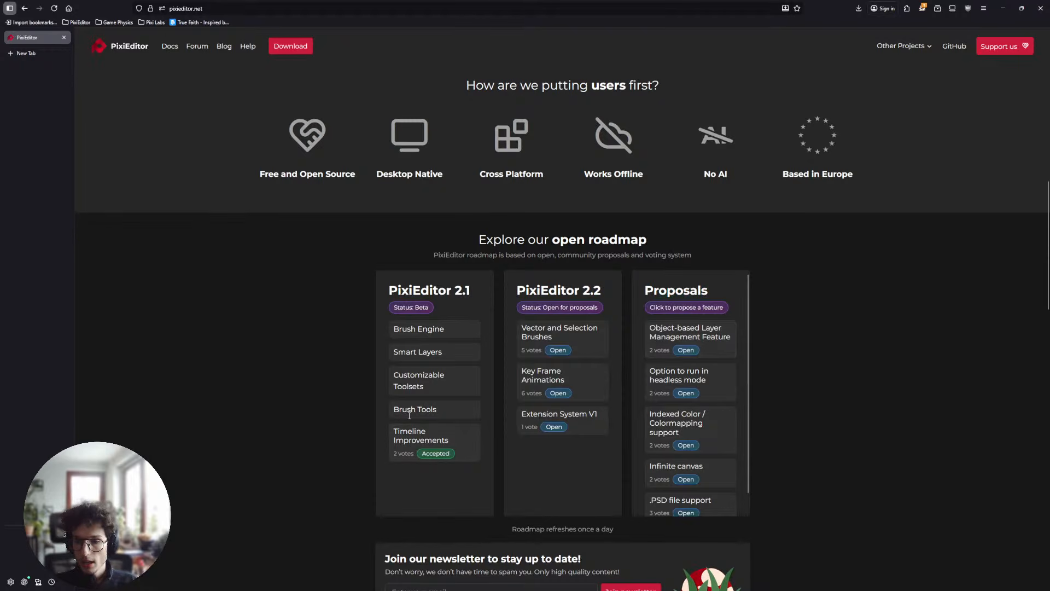
pyautogui.moveTo(389, 292); pyautogui.dragTo(488, 288)
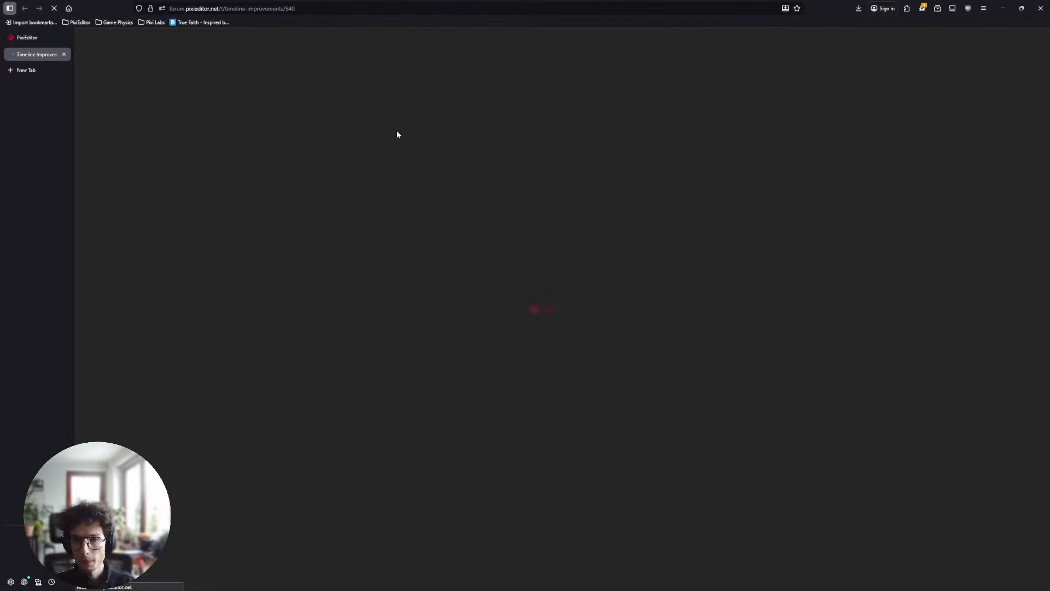
# Read the Timeline Improvements proposal on the forum, close its page and switch back to PixiEditor
pyautogui.scroll(-2, 641, 195)
pyautogui.scroll(-10, 641, 196)
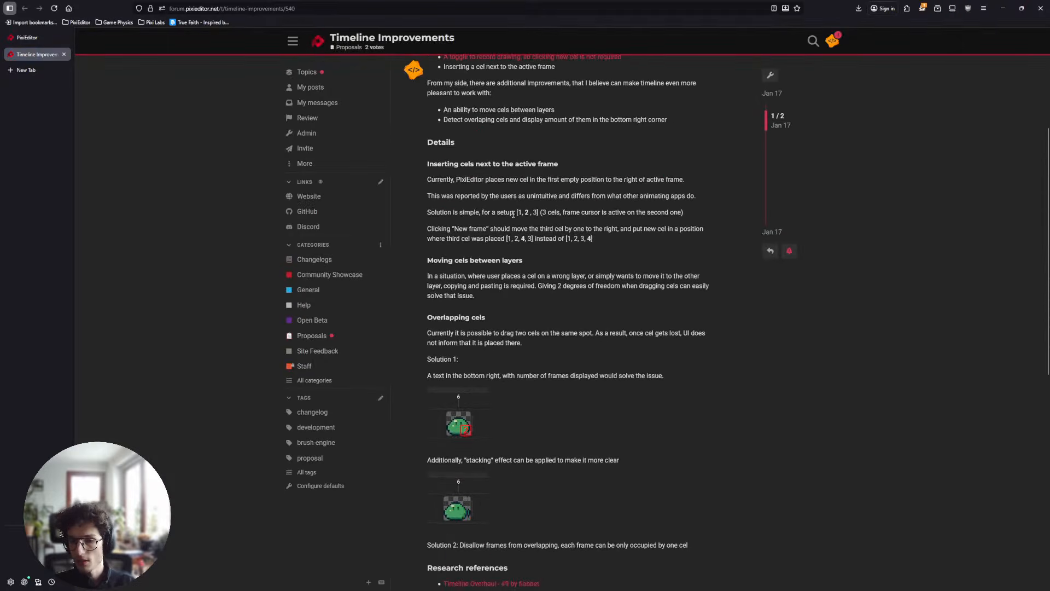
pyautogui.scroll(7, 482, 263)
pyautogui.scroll(5, 554, 311)
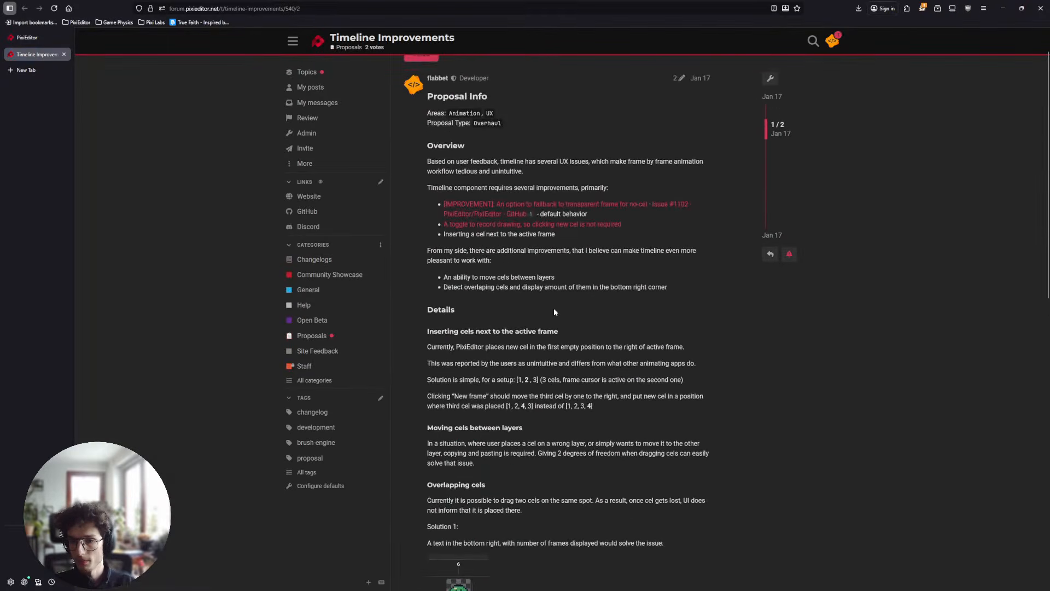
pyautogui.scroll(1, 525, 260)
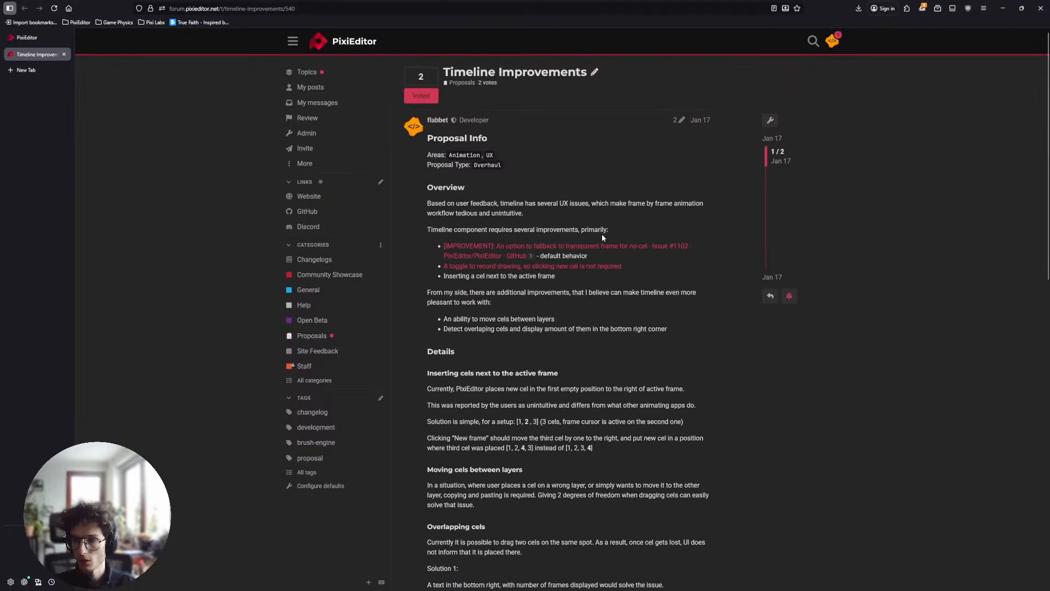
pyautogui.click(65, 55)
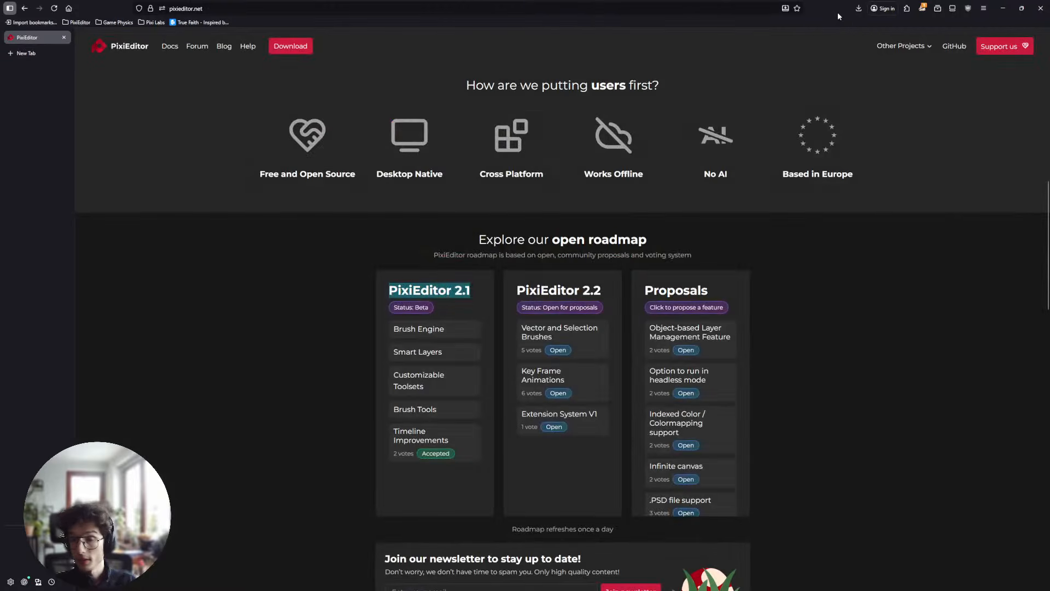
pyautogui.moveTo(829, 9); pyautogui.dragTo(0, 144)
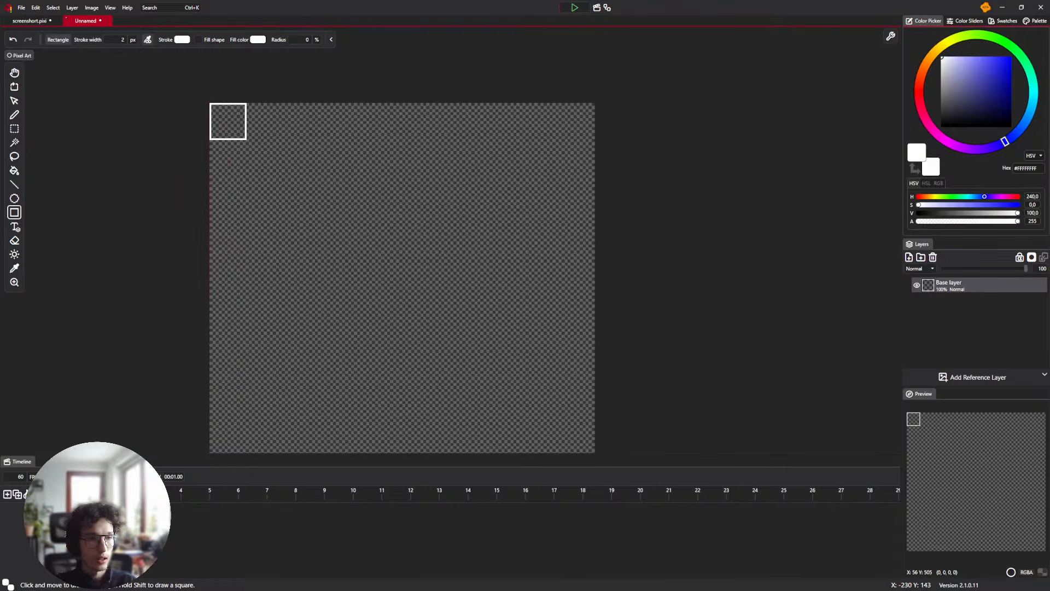
# Open the Animated Slime example file from the startup window
pyautogui.scroll(-1, 375, 321)
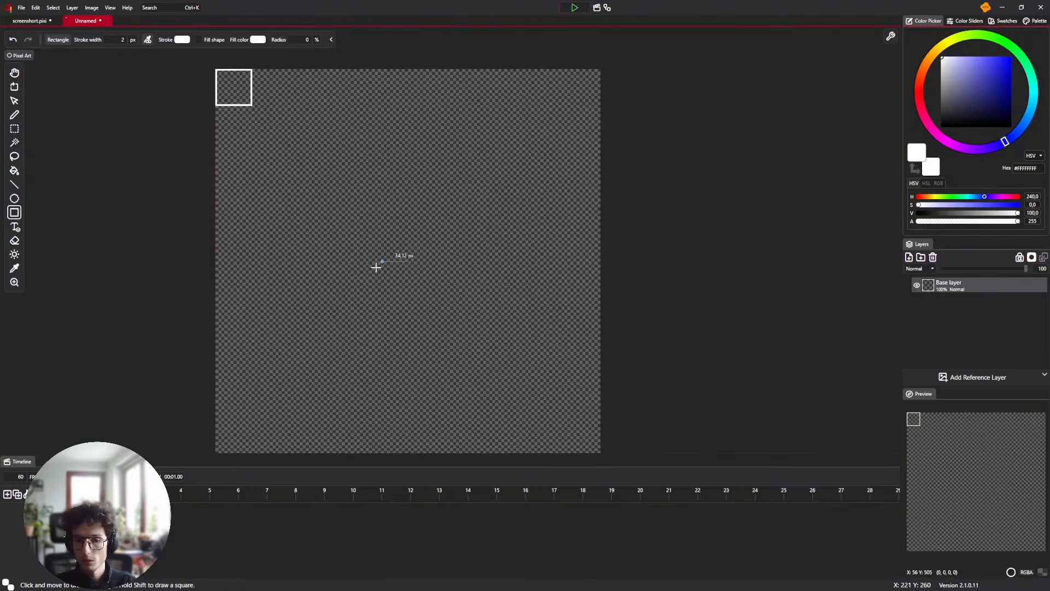
pyautogui.click(110, 8)
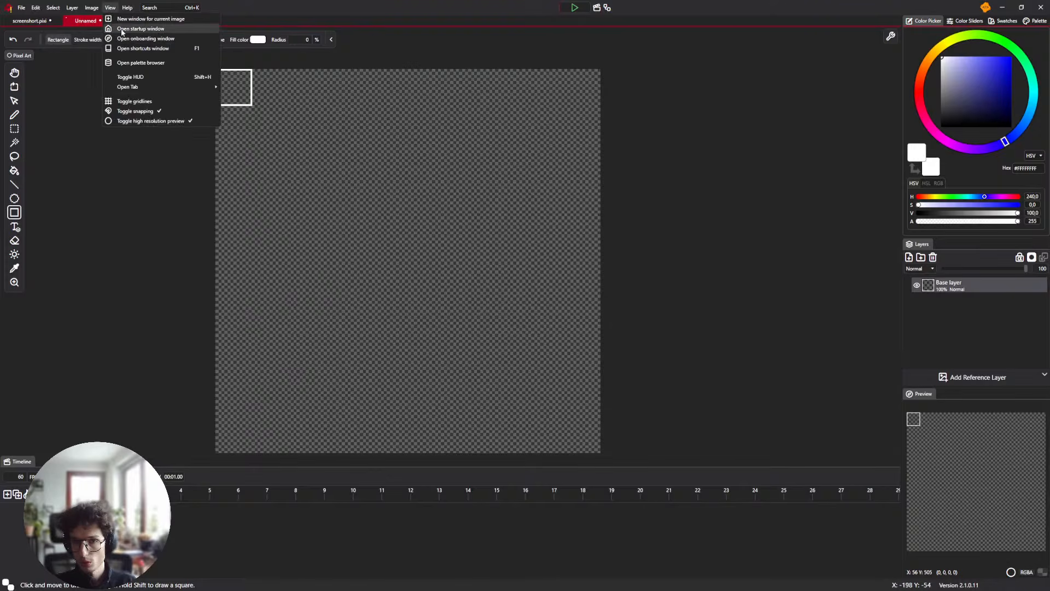
pyautogui.click(125, 31)
pyautogui.click(459, 246)
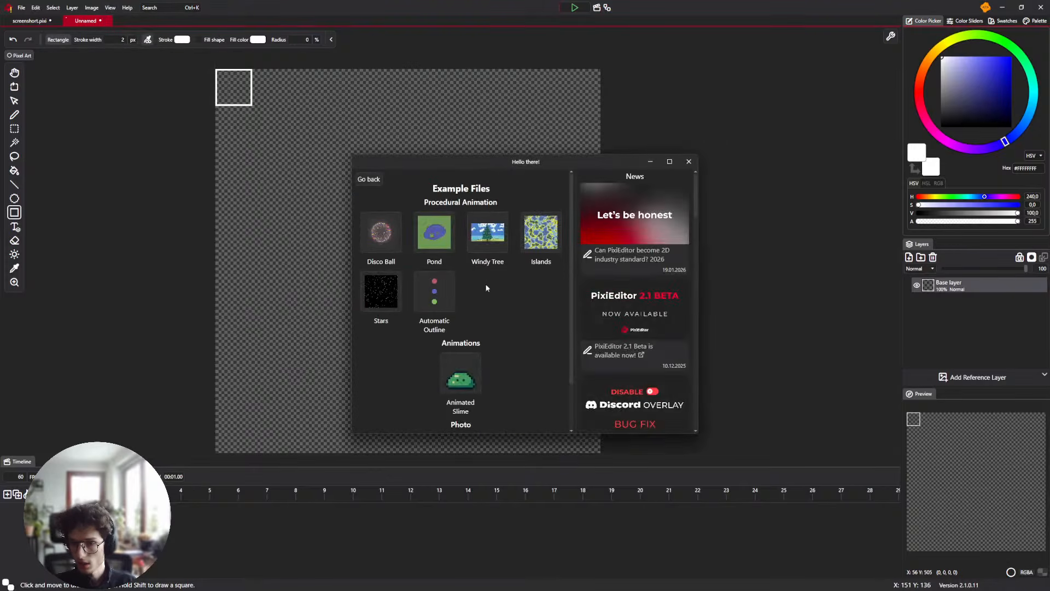
pyautogui.click(462, 377)
# Inspect how the slime animation's cels span frames on the timeline and make frame 3 the active frame
pyautogui.moveTo(183, 493); pyautogui.dragTo(106, 496)
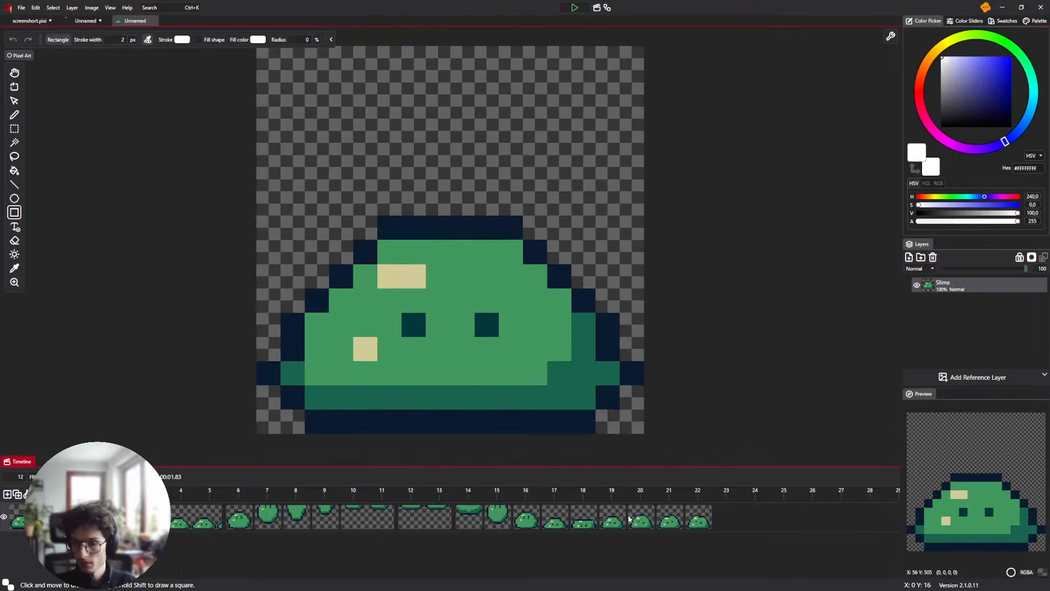
pyautogui.scroll(3, 437, 517)
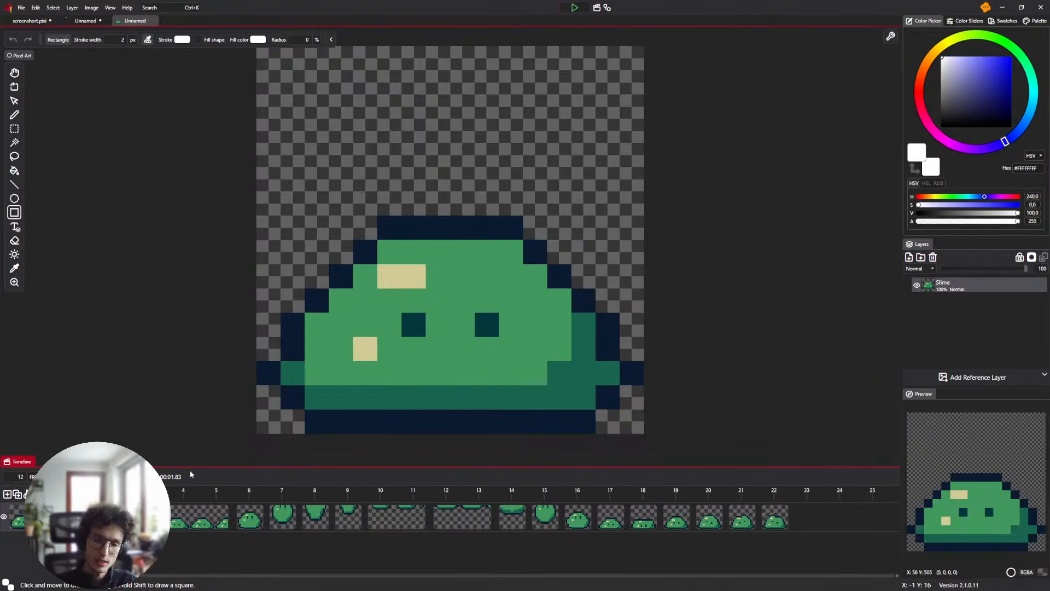
pyautogui.hscroll(-1, 234, 553)
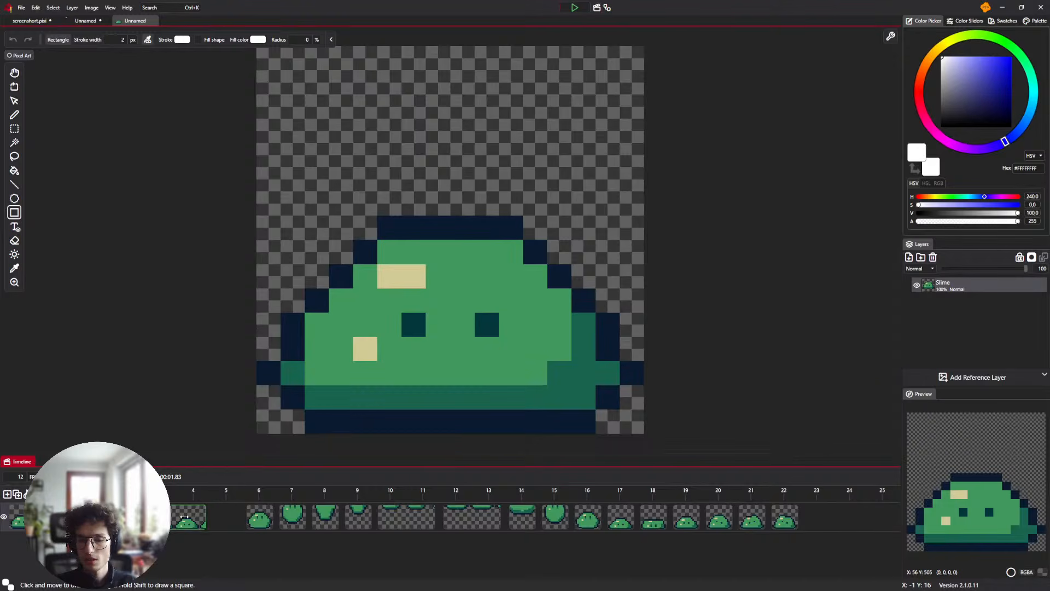
pyautogui.moveTo(102, 498)
pyautogui.mouseDown()
pyautogui.moveTo(241, 498)
pyautogui.moveTo(102, 498)
pyautogui.mouseUp()
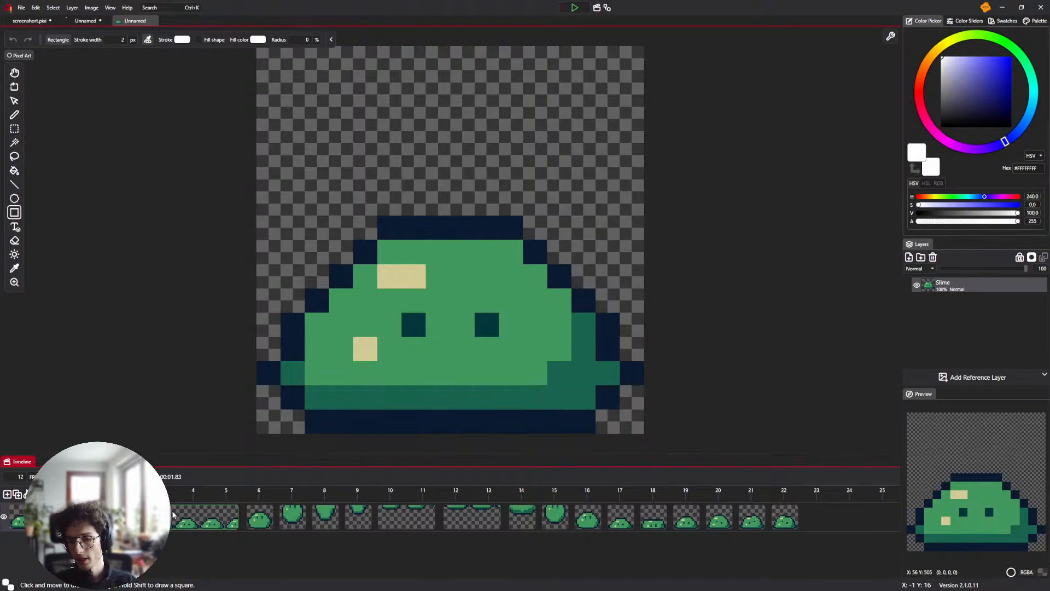
pyautogui.click(161, 497)
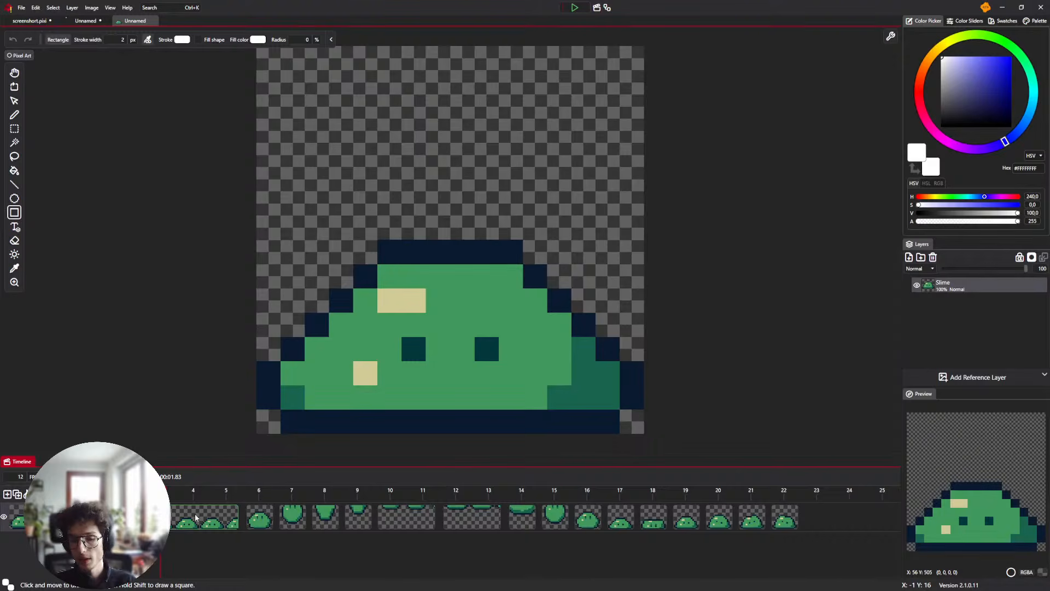
# Stretch the slime cel starting at frame 10 to cover three frames, and reposition it to span frames 11 to 13
pyautogui.moveTo(197, 517); pyautogui.dragTo(254, 509)
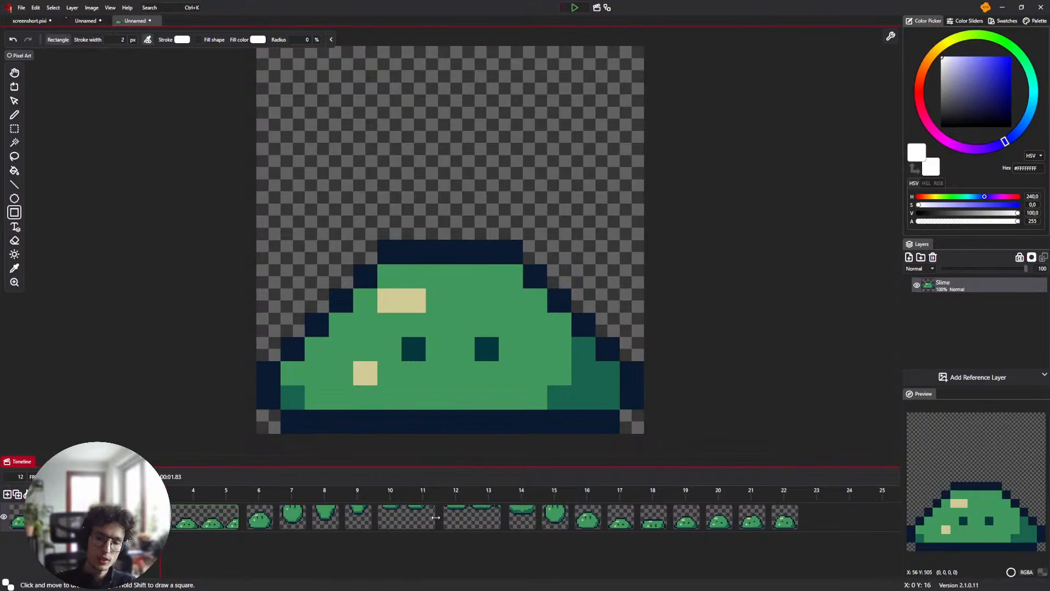
pyautogui.moveTo(438, 518); pyautogui.dragTo(466, 518)
pyautogui.hotkey('ctrl', 'z')
pyautogui.hotkey('ctrl', 'z')
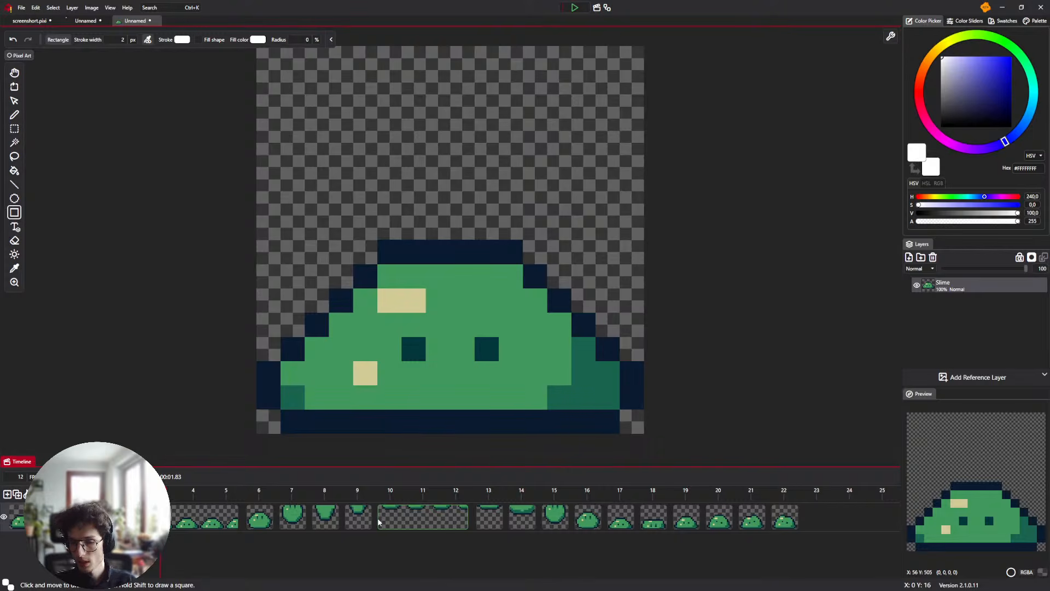
pyautogui.moveTo(378, 521)
pyautogui.mouseDown()
pyautogui.moveTo(417, 516)
pyautogui.moveTo(385, 519)
pyautogui.mouseUp()
pyautogui.click(442, 516)
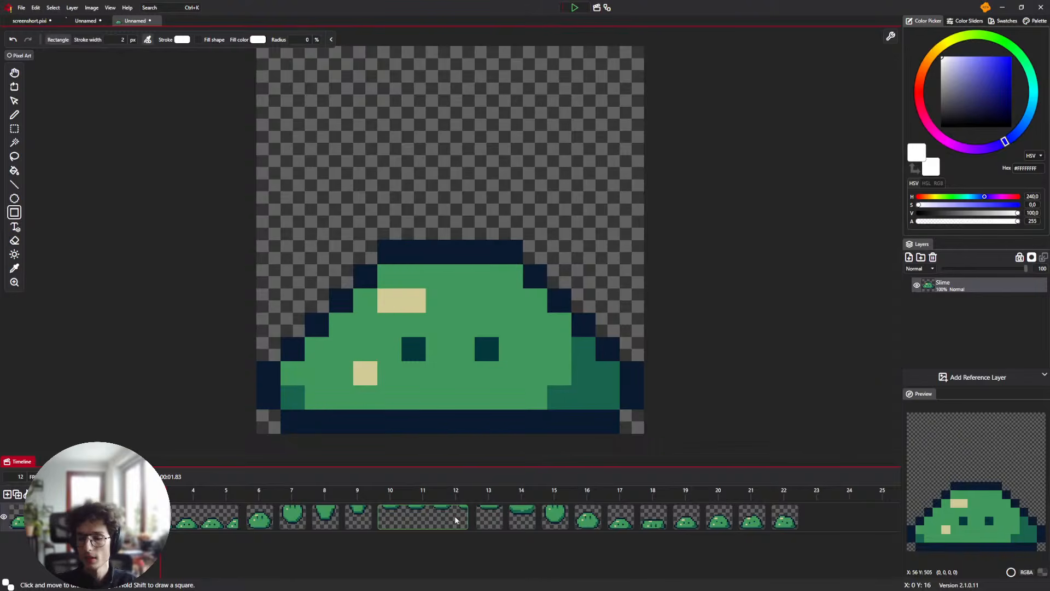
pyautogui.moveTo(456, 517)
pyautogui.mouseDown()
pyautogui.moveTo(536, 510)
pyautogui.moveTo(440, 510)
pyautogui.mouseUp()
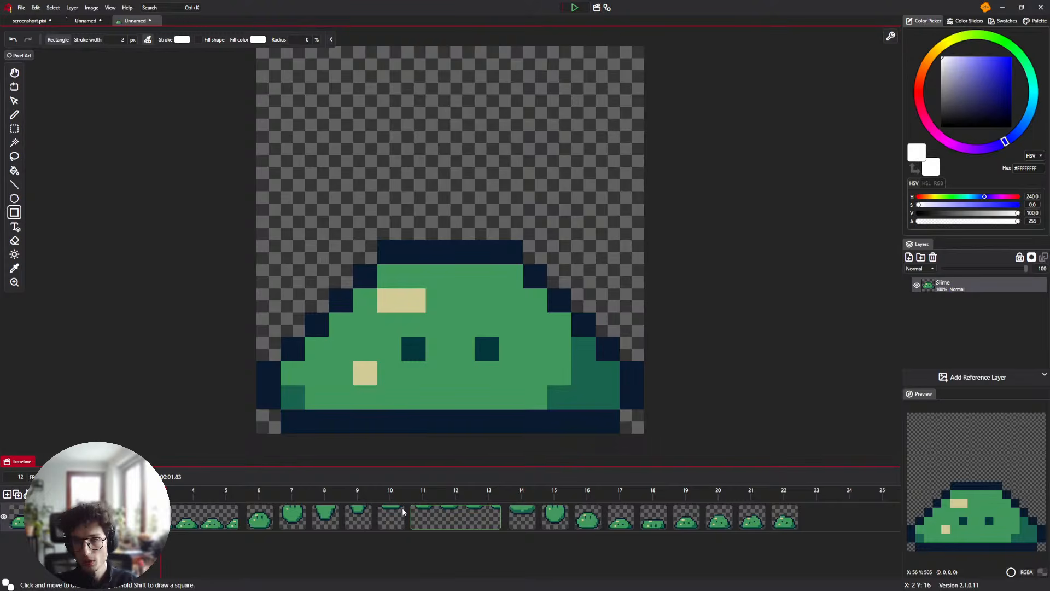
# Make frame 10 active and insert seven empty frames after it, filling frames 11 to 17
pyautogui.click(377, 489)
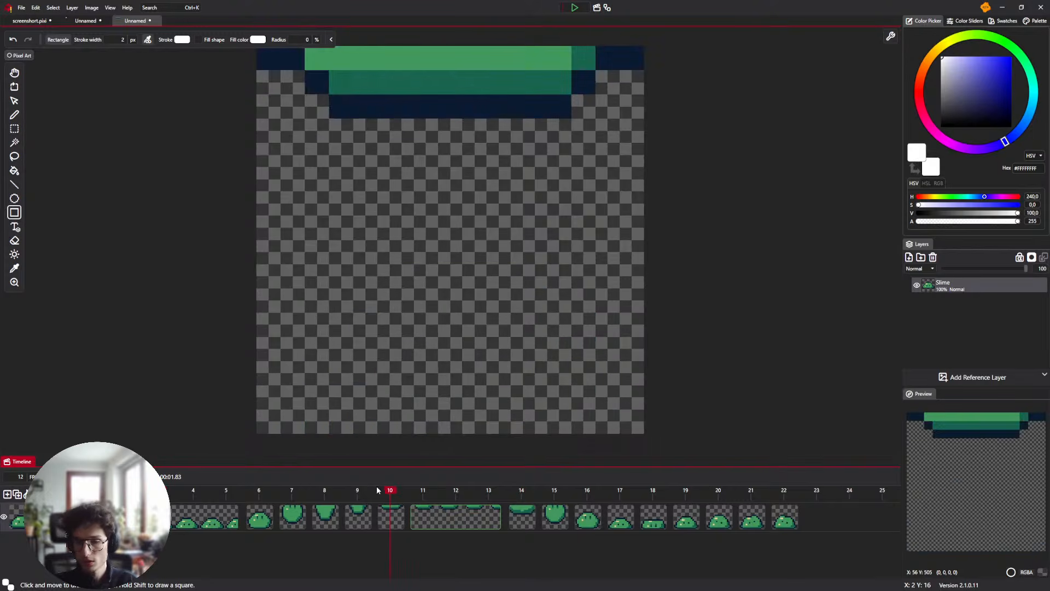
pyautogui.click(8, 495)
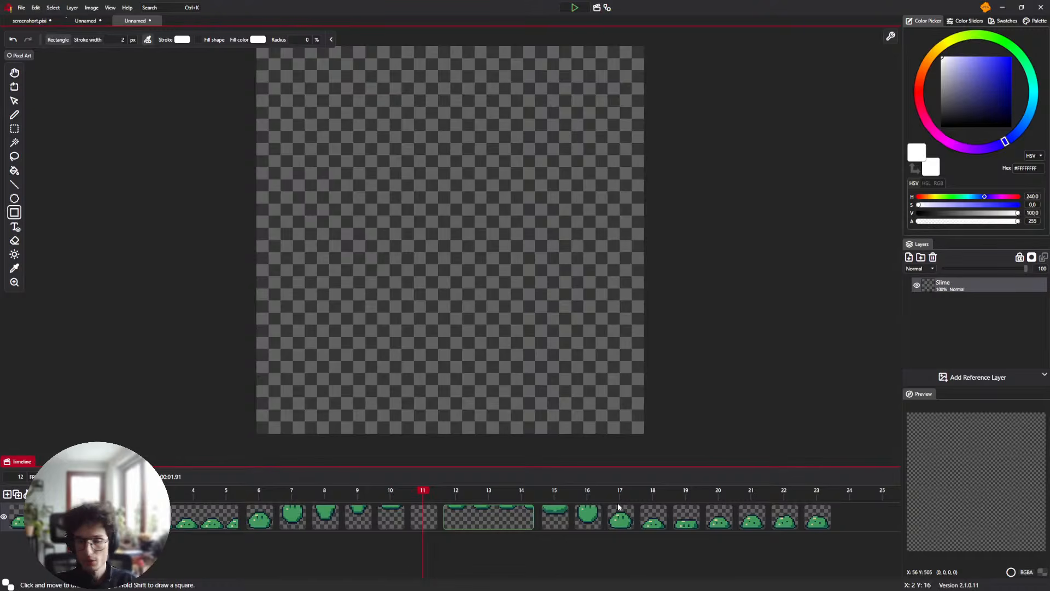
pyautogui.click(8, 495)
pyautogui.click(8, 495)
pyautogui.click(8, 495)
pyautogui.click(8, 495)
pyautogui.click(7, 495)
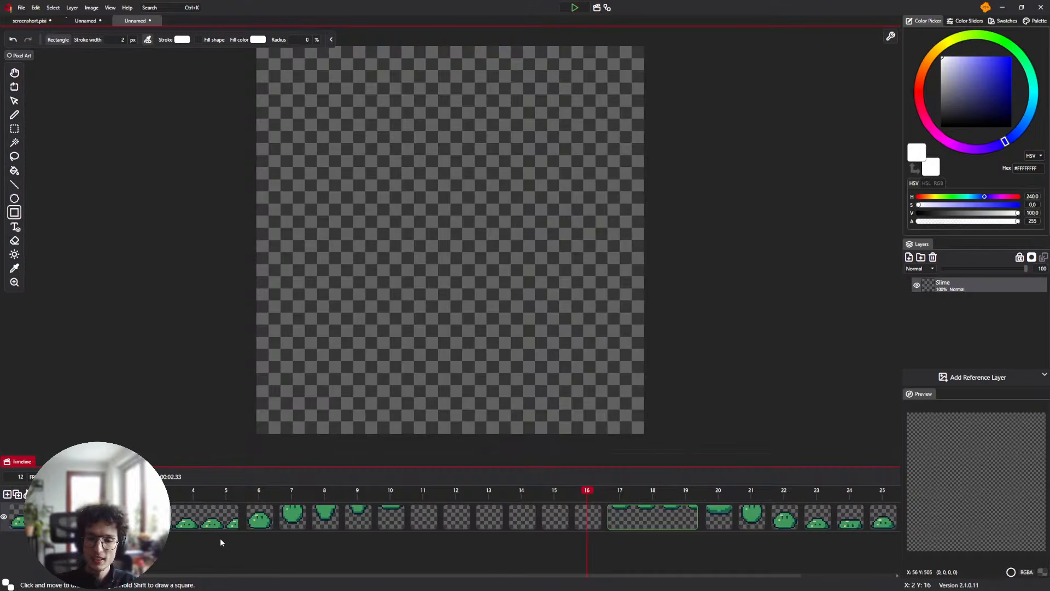
pyautogui.click(8, 495)
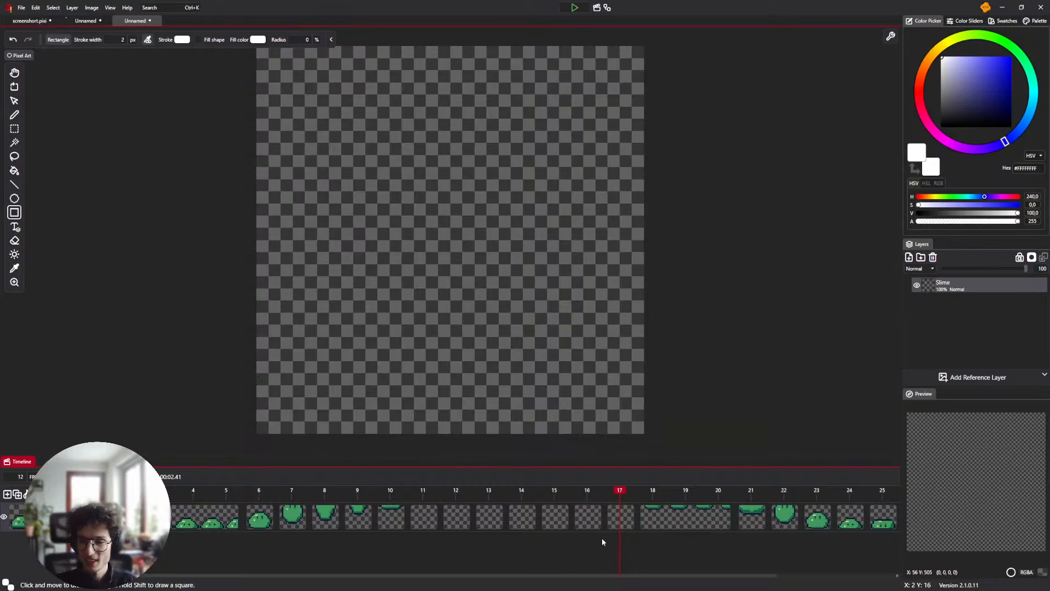
# Delete the empty cels on frames 12 to 17 and shift the following slime cels back to start at frame 12
pyautogui.moveTo(629, 541); pyautogui.dragTo(467, 514)
pyautogui.press('Delete')
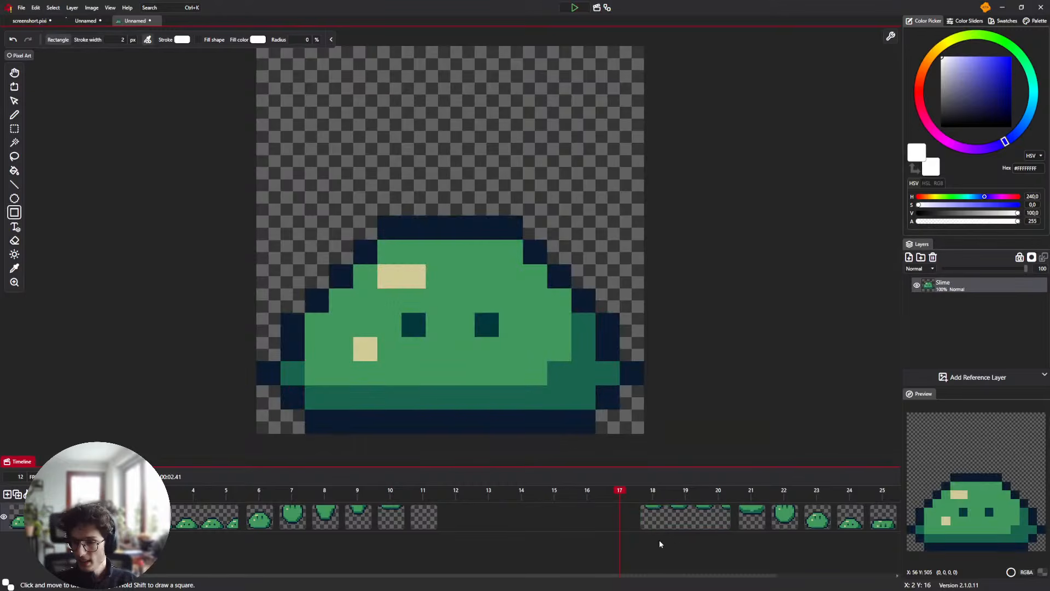
pyautogui.scroll(-2, 651, 541)
pyautogui.moveTo(788, 519); pyautogui.dragTo(644, 514)
pyautogui.scroll(2, 360, 494)
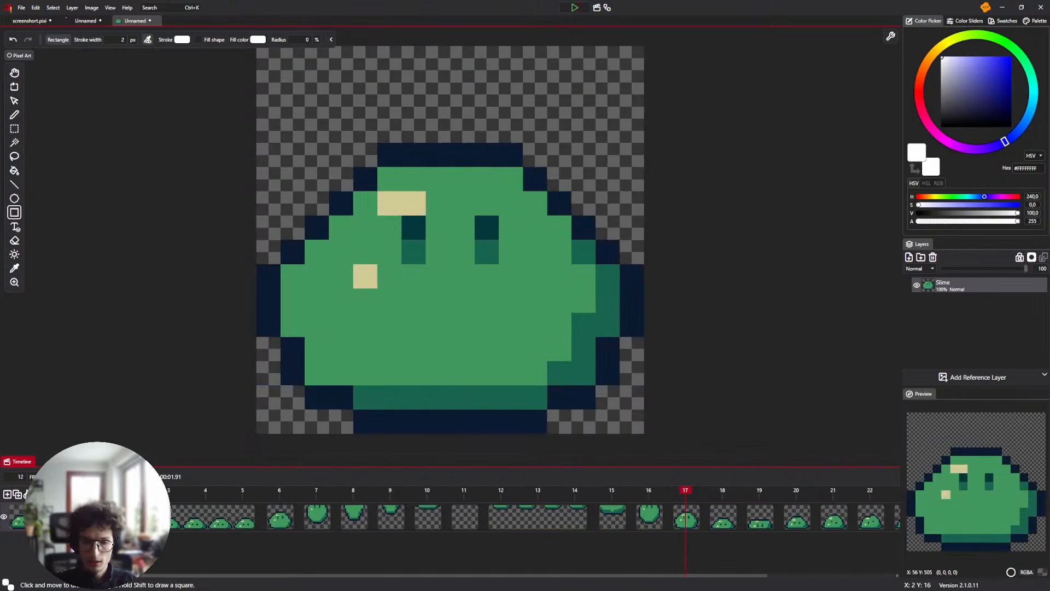
pyautogui.scroll(-1, 284, 492)
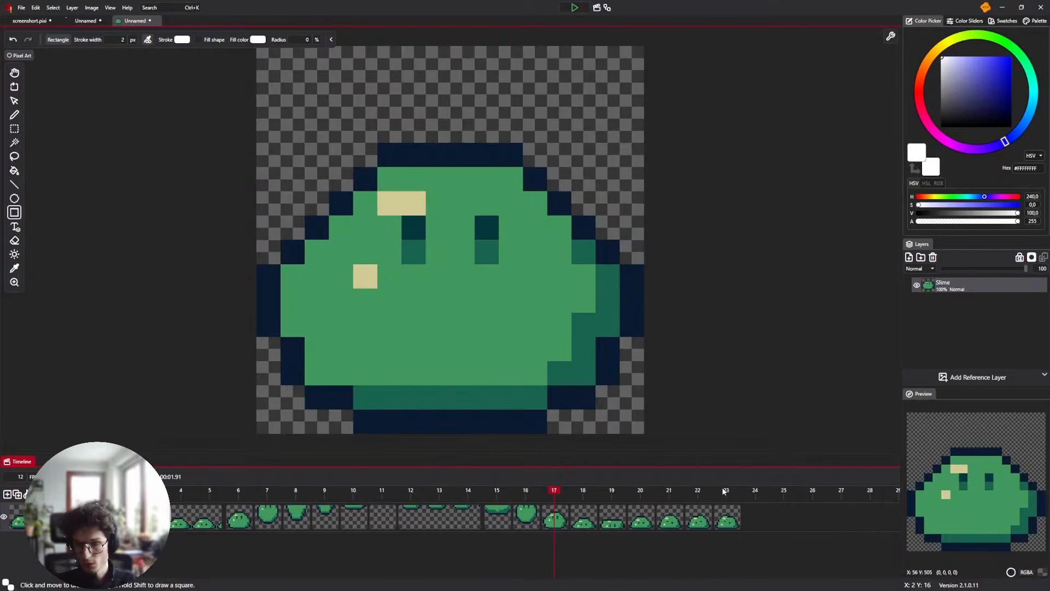
# Paint a diagonal purple #6363AA Pen stroke on frame 24, just past the end of the slime animation
pyautogui.click(774, 495)
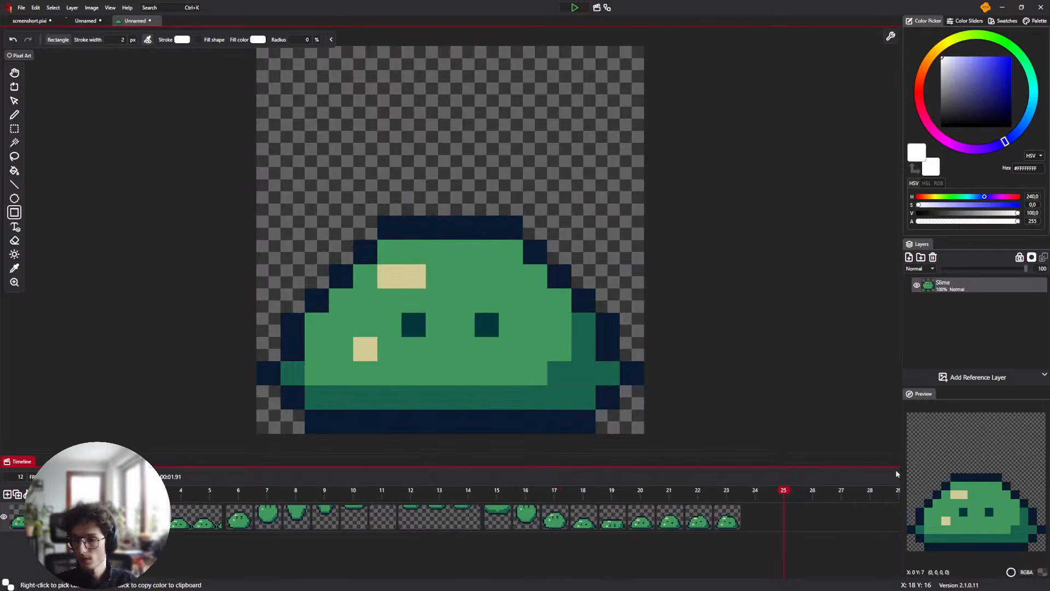
pyautogui.moveTo(746, 497); pyautogui.dragTo(792, 496)
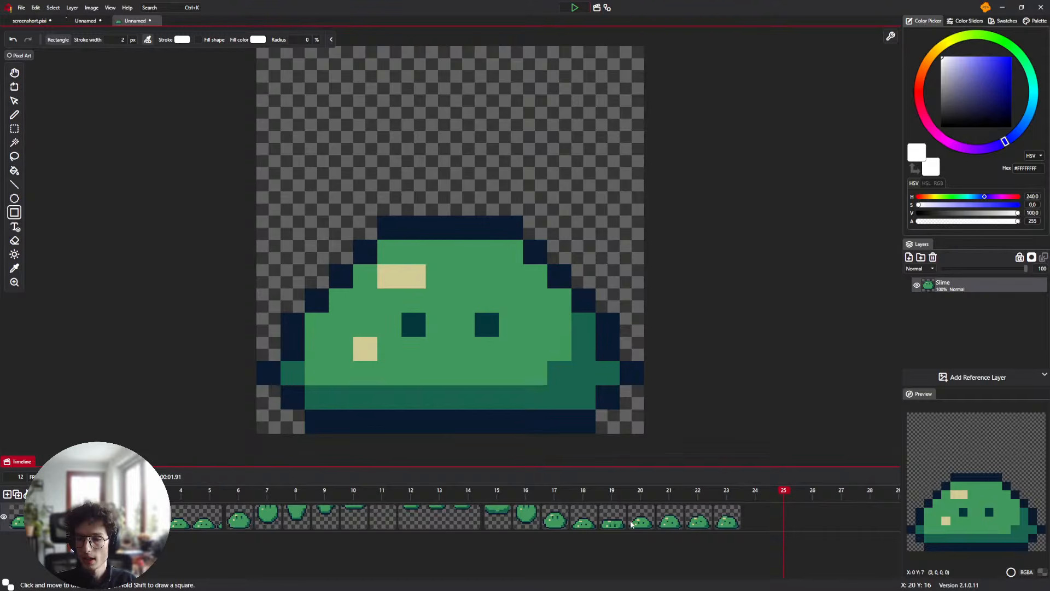
pyautogui.scroll(-2, 624, 520)
pyautogui.moveTo(663, 495)
pyautogui.mouseDown()
pyautogui.moveTo(626, 497)
pyautogui.moveTo(665, 496)
pyautogui.mouseUp()
pyautogui.press('b')
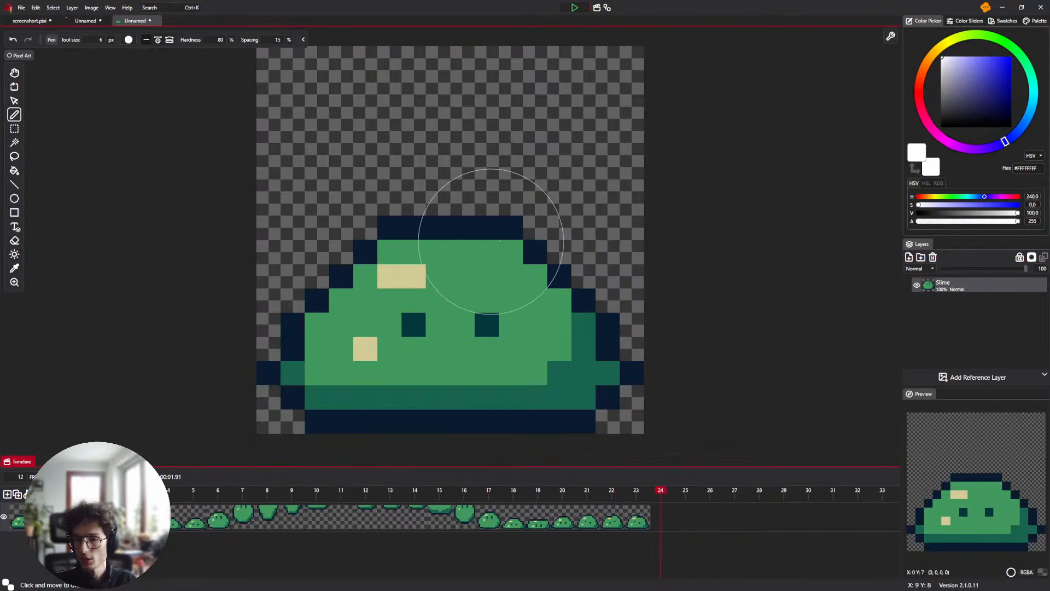
pyautogui.click(971, 80)
pyautogui.moveTo(569, 148); pyautogui.dragTo(404, 258)
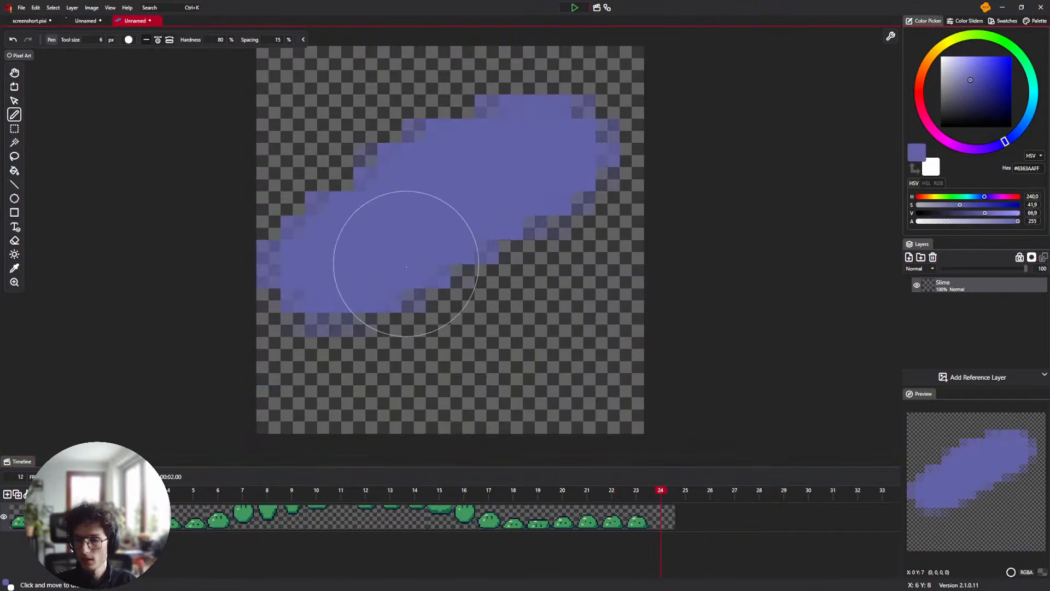
# Paint a separate purple Pen shape on each of frames 25 to 29, advancing one frame at a time
pyautogui.click(687, 498)
pyautogui.moveTo(471, 255); pyautogui.dragTo(420, 281)
pyautogui.click(716, 494)
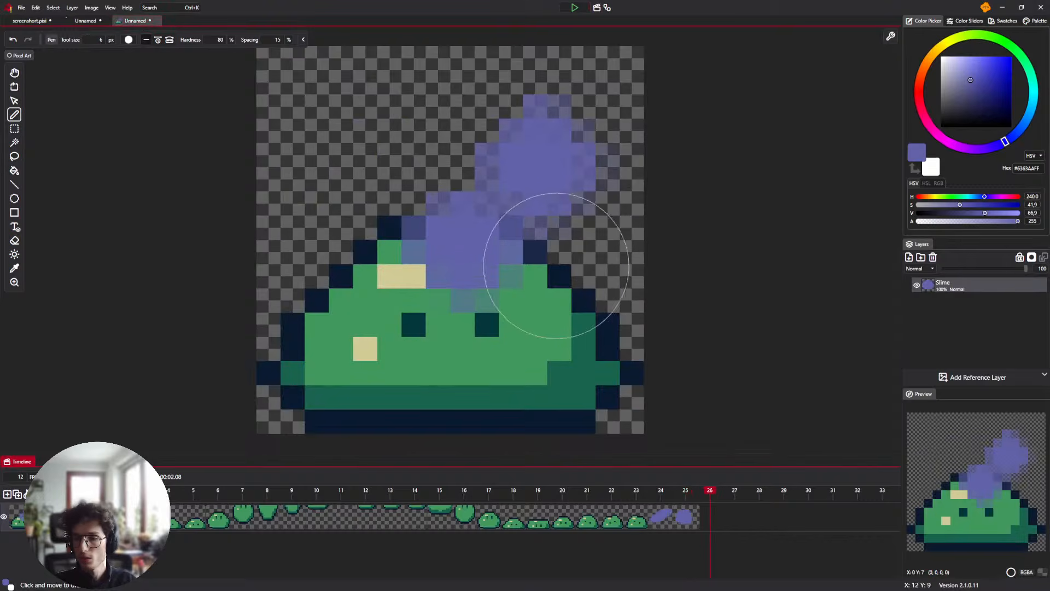
pyautogui.moveTo(523, 263); pyautogui.dragTo(433, 230)
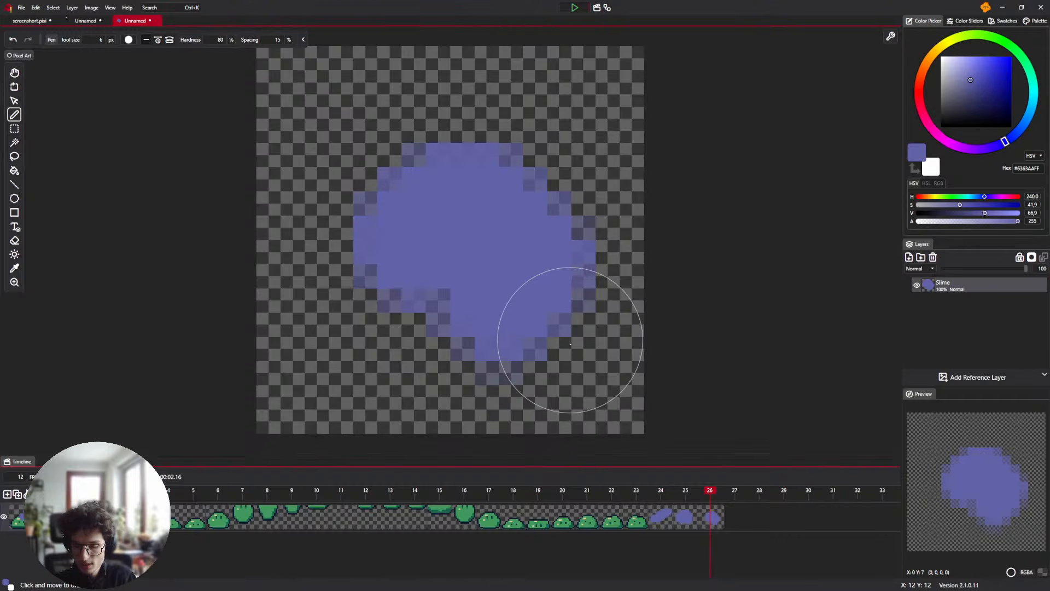
pyautogui.press('Right')
pyautogui.moveTo(456, 117); pyautogui.dragTo(471, 258)
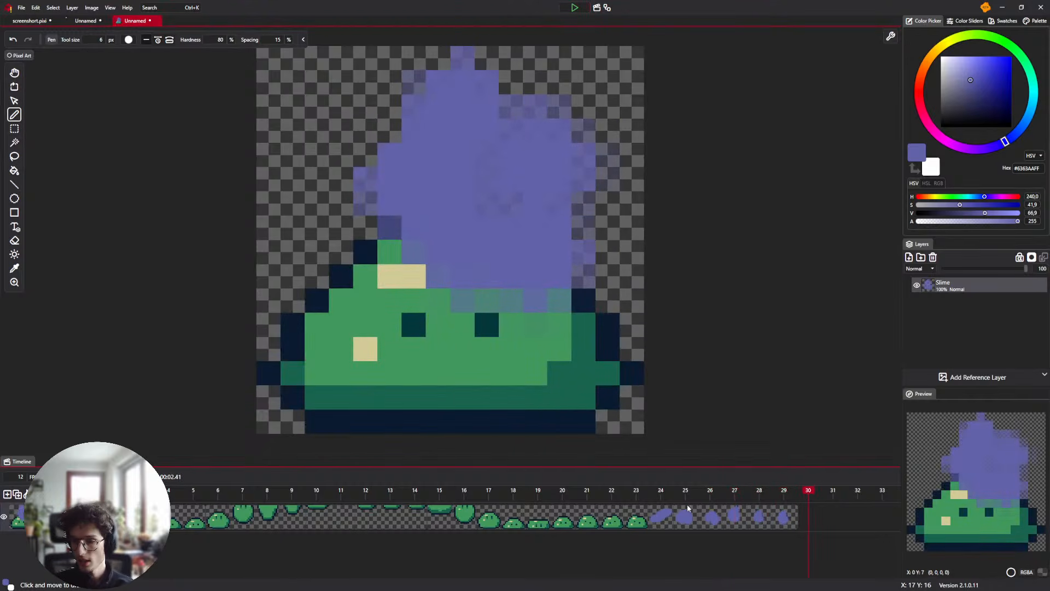
# Scrub through the purple frames and delete their cels on frames 24 to 29
pyautogui.moveTo(684, 492); pyautogui.dragTo(787, 497)
pyautogui.moveTo(803, 540); pyautogui.dragTo(671, 511)
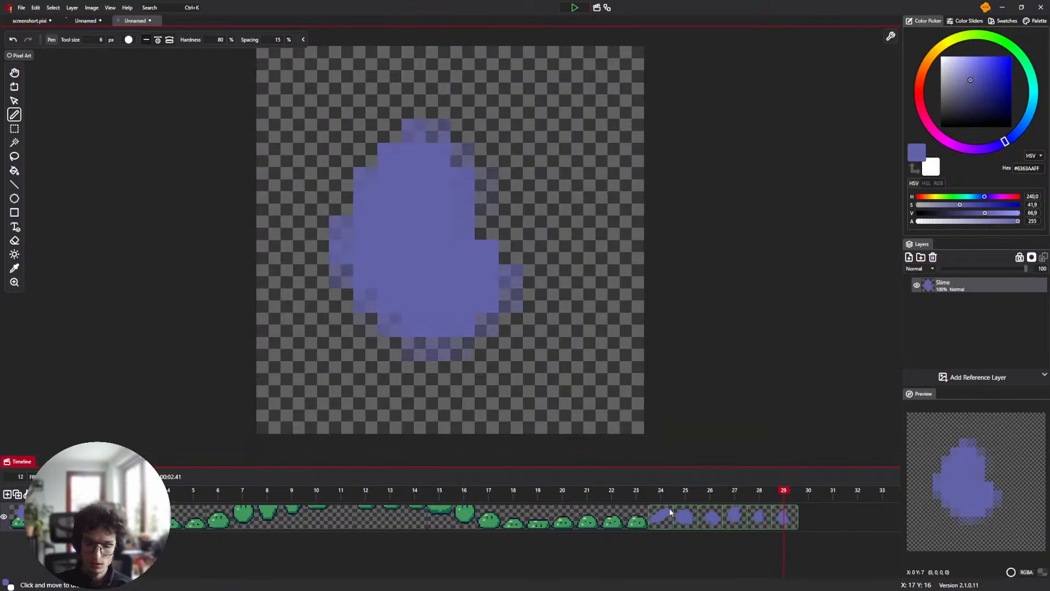
pyautogui.press('Delete')
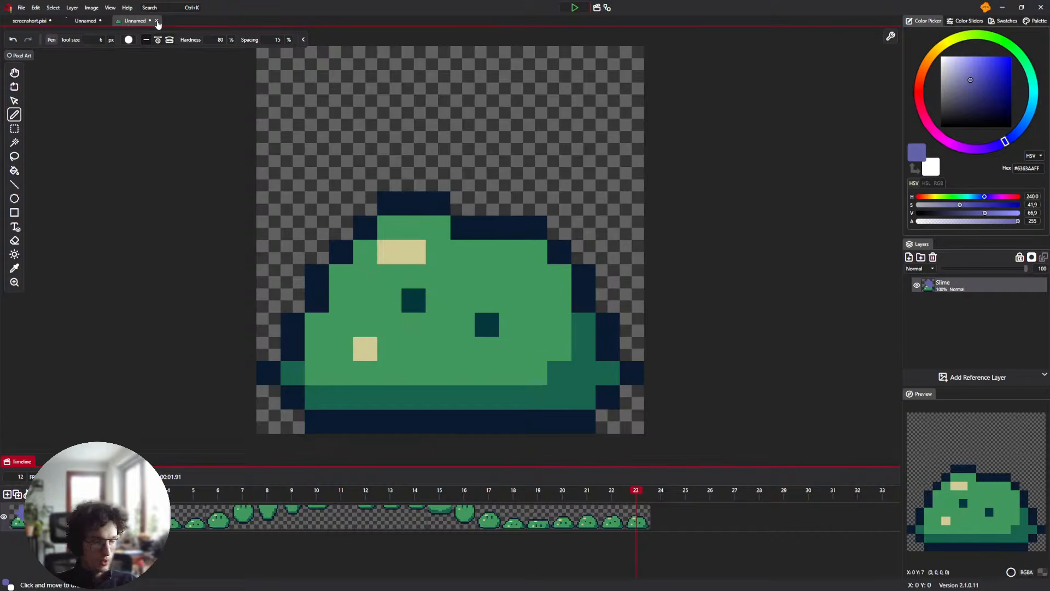
# Close the slime document without saving its changes
pyautogui.click(157, 22)
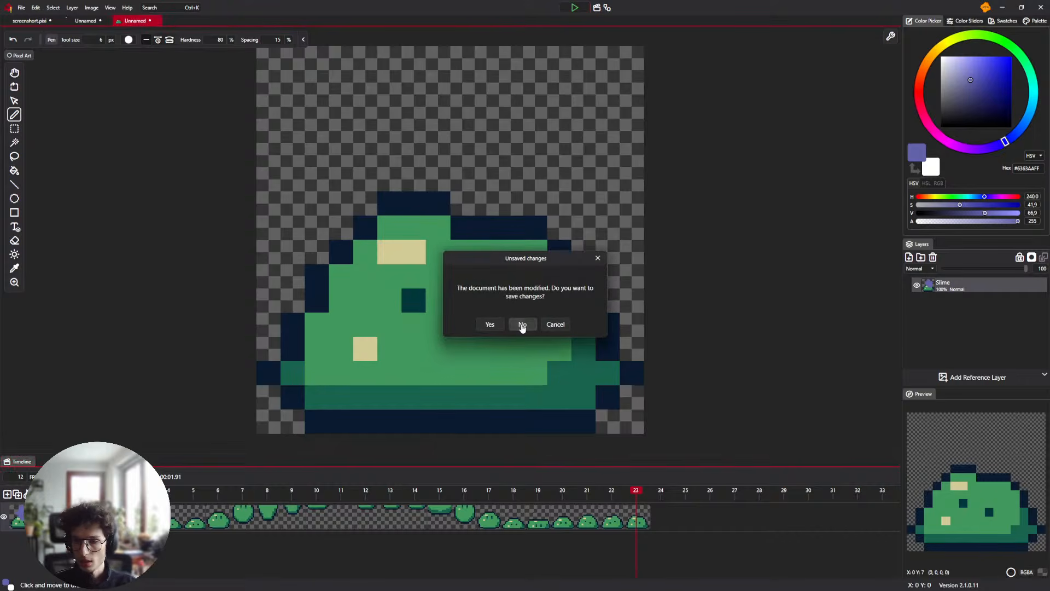
pyautogui.click(521, 326)
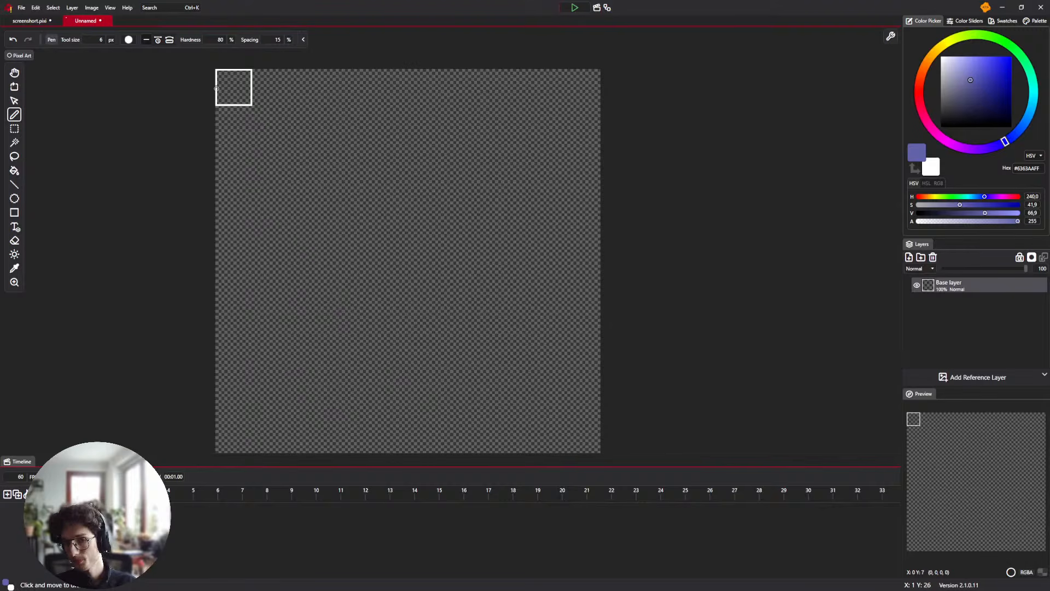
# Activate the Move tool on the white square and duplicate the Base layer's current image into frame 1
pyautogui.click(14, 100)
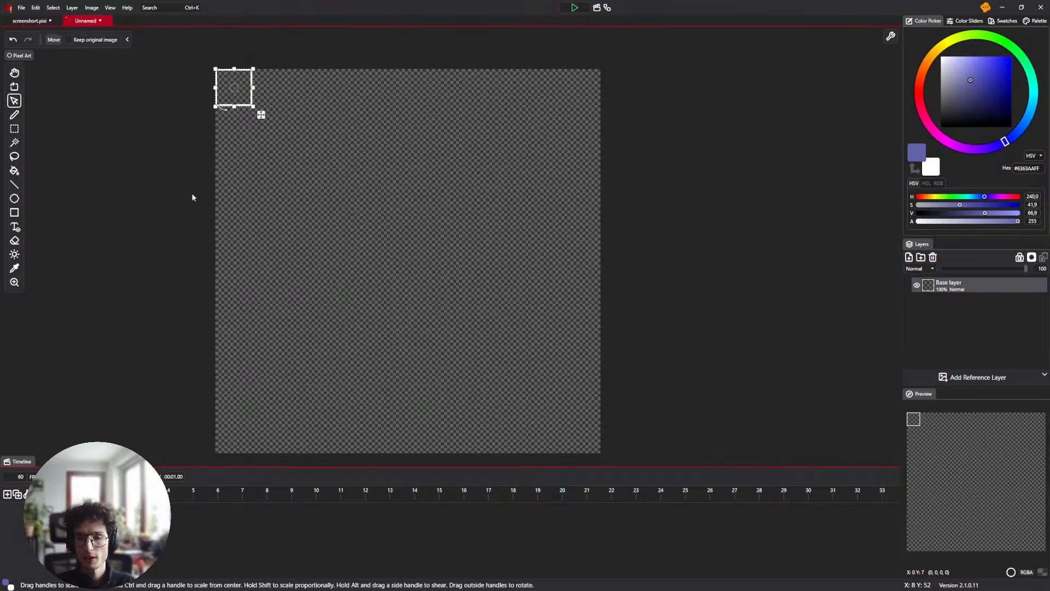
pyautogui.click(17, 494)
pyautogui.moveTo(95, 490)
pyautogui.mouseDown()
pyautogui.moveTo(119, 491)
pyautogui.moveTo(94, 491)
pyautogui.mouseUp()
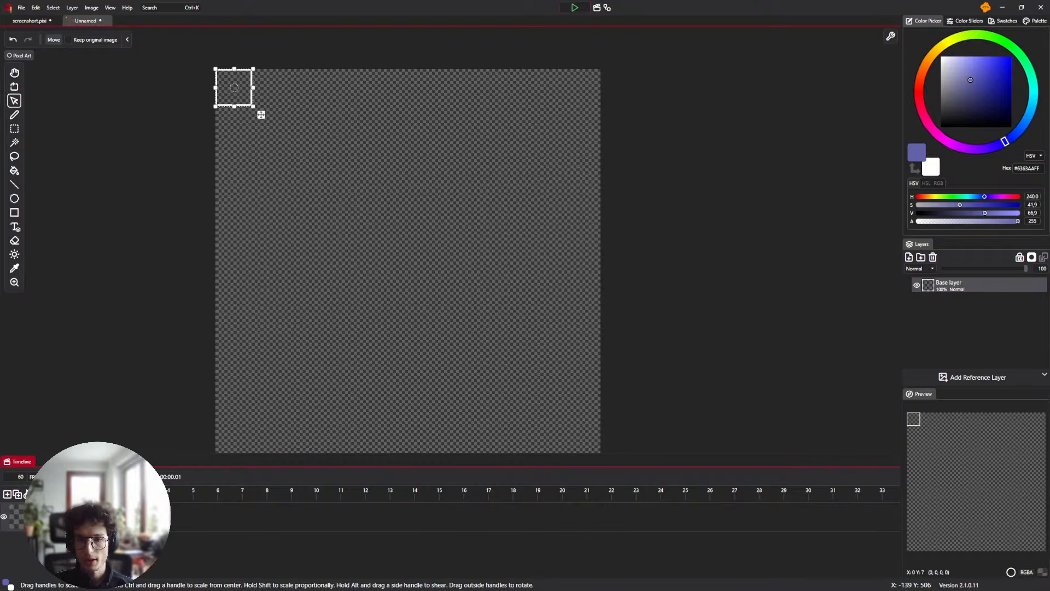
pyautogui.moveTo(316, 226); pyautogui.dragTo(314, 234)
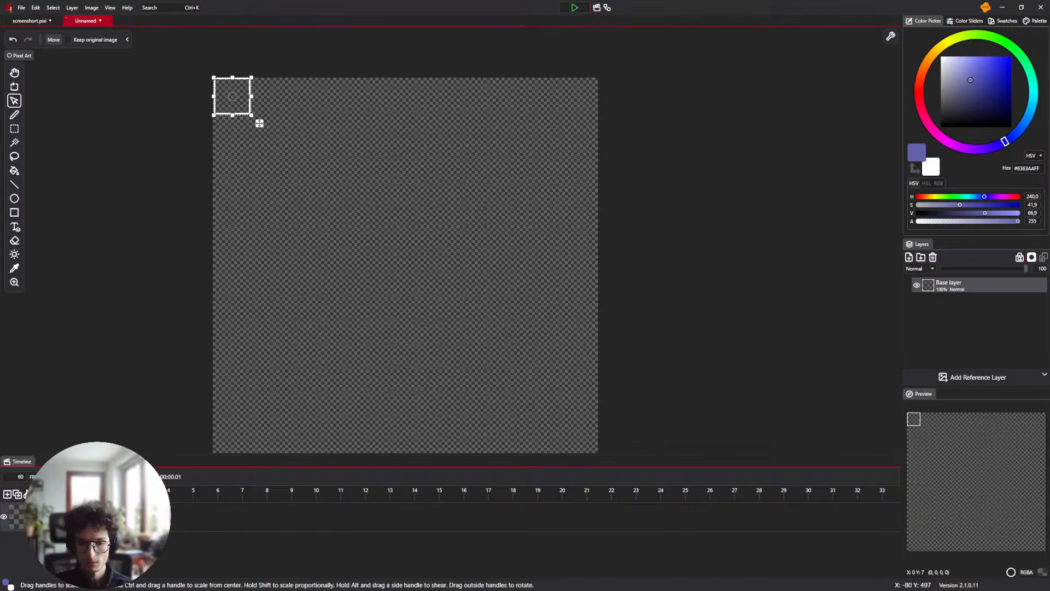
# Duplicate the cel into frame 2, shift its white square right by one square width, and compare both positions
pyautogui.click(119, 491)
pyautogui.click(119, 491)
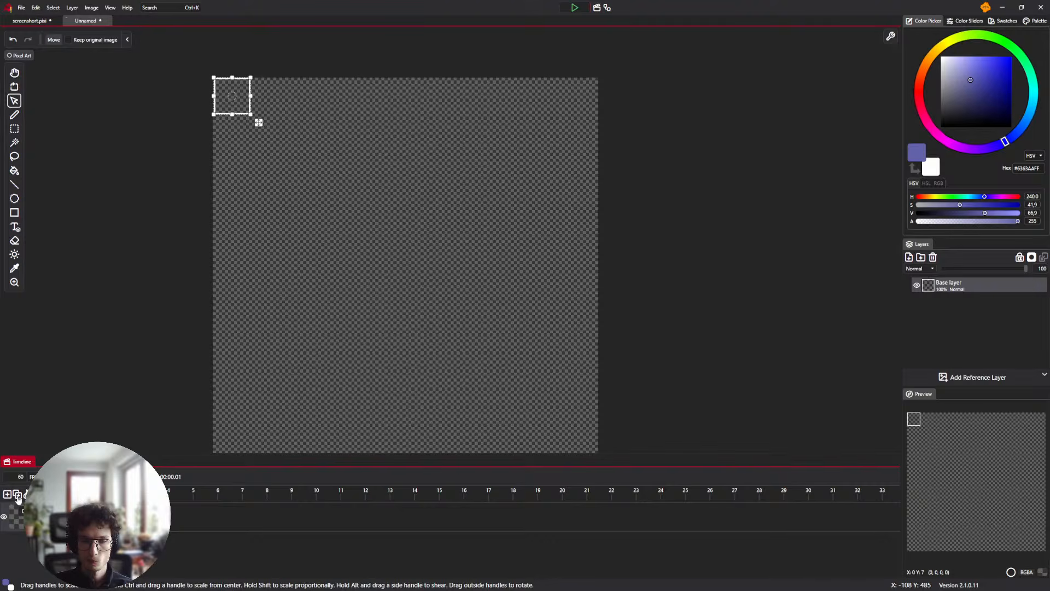
pyautogui.moveTo(258, 122)
pyautogui.mouseDown()
pyautogui.moveTo(296, 124)
pyautogui.moveTo(259, 122)
pyautogui.mouseUp()
pyautogui.scroll(8, 259, 123)
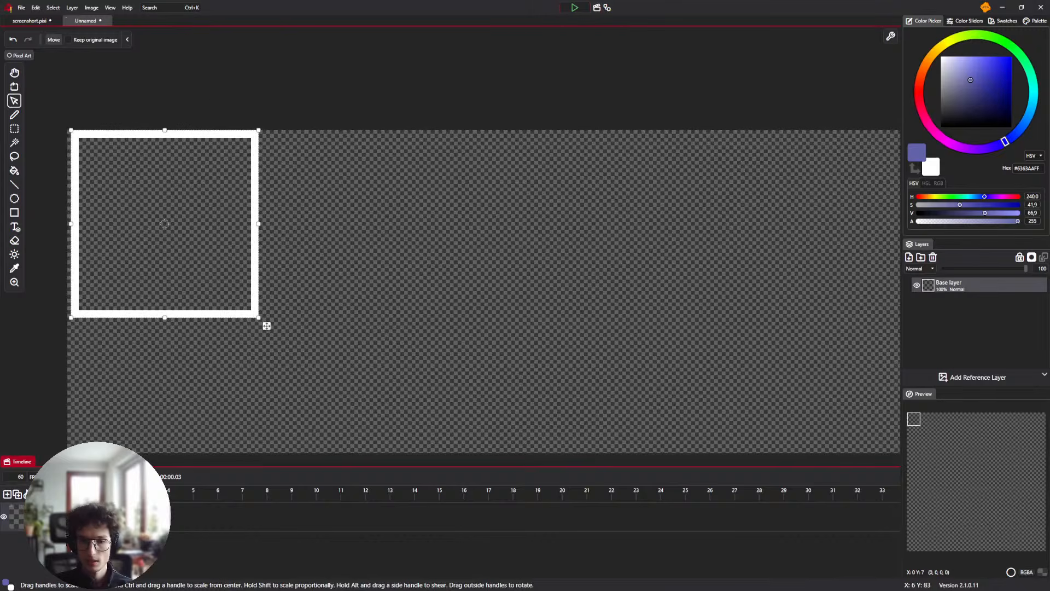
pyautogui.hotkey('ctrl', 'y')
pyautogui.hotkey('ctrl', 'z')
pyautogui.hotkey('ctrl', 'y')
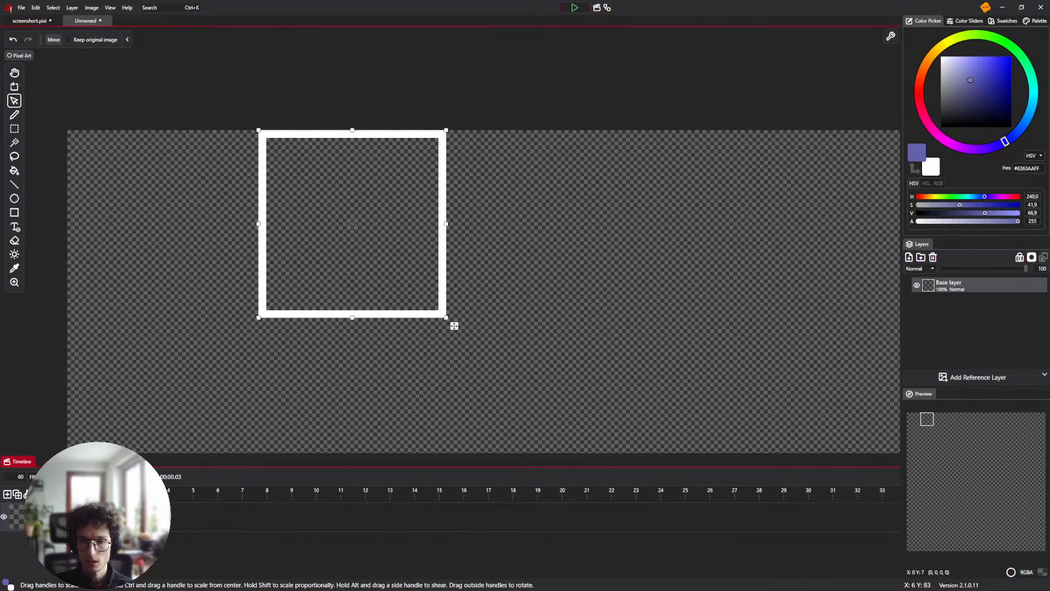
pyautogui.hotkey('ctrl', 'z')
pyautogui.hotkey('ctrl', 'y')
pyautogui.scroll(-5, 222, 131)
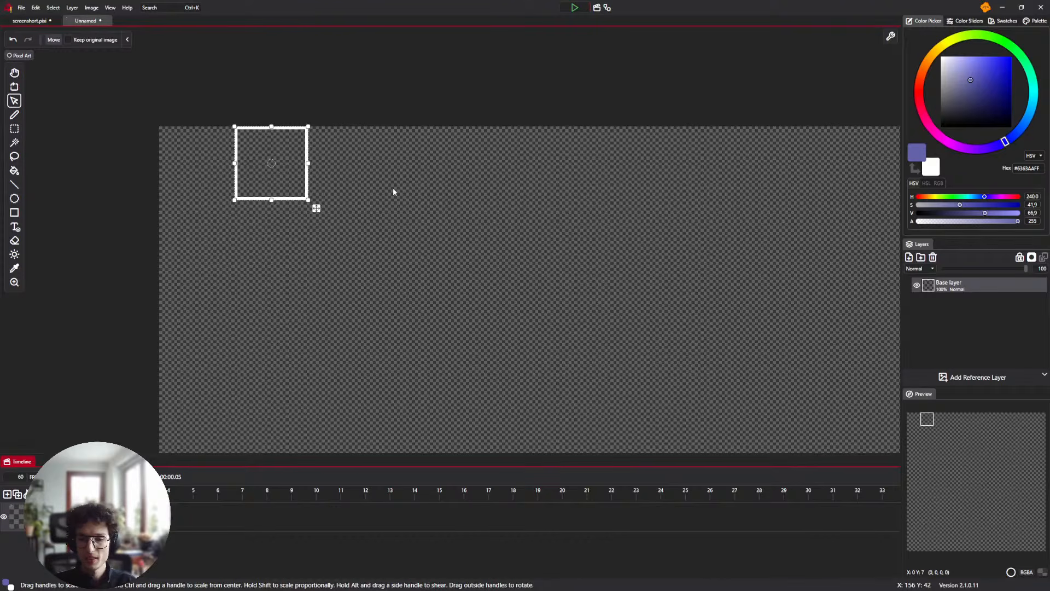
# Move the white square on the third frame right by another square width and return to frame 1
pyautogui.moveTo(316, 208); pyautogui.dragTo(391, 208)
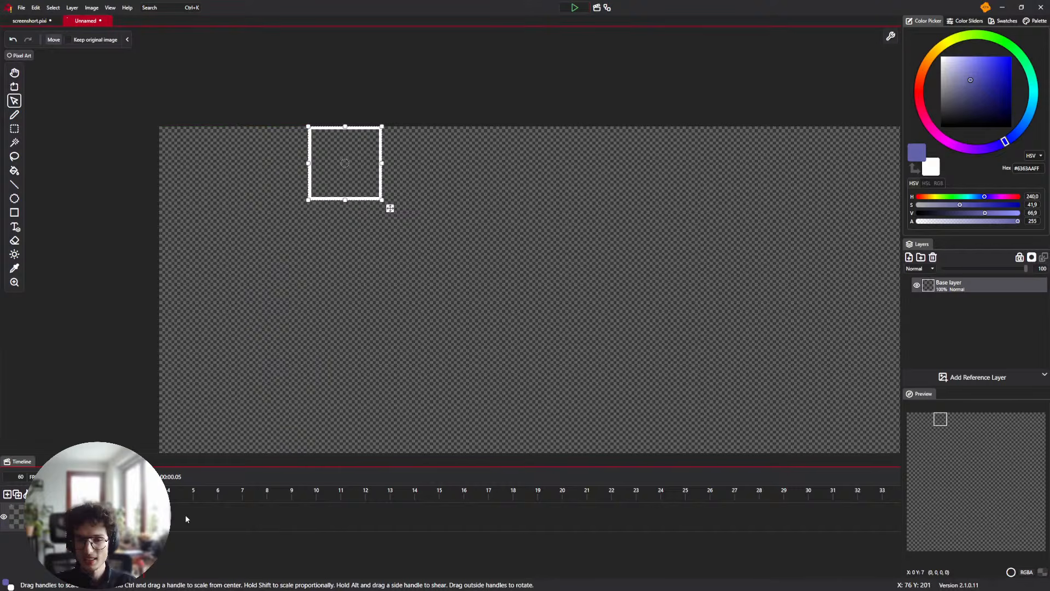
pyautogui.hotkey('ctrl', 'z')
pyautogui.hotkey('ctrl', 'z')
# Play the moving square animation at its current speed and stop it
pyautogui.scroll(-8, 356, 170)
pyautogui.moveTo(341, 156); pyautogui.dragTo(279, 109)
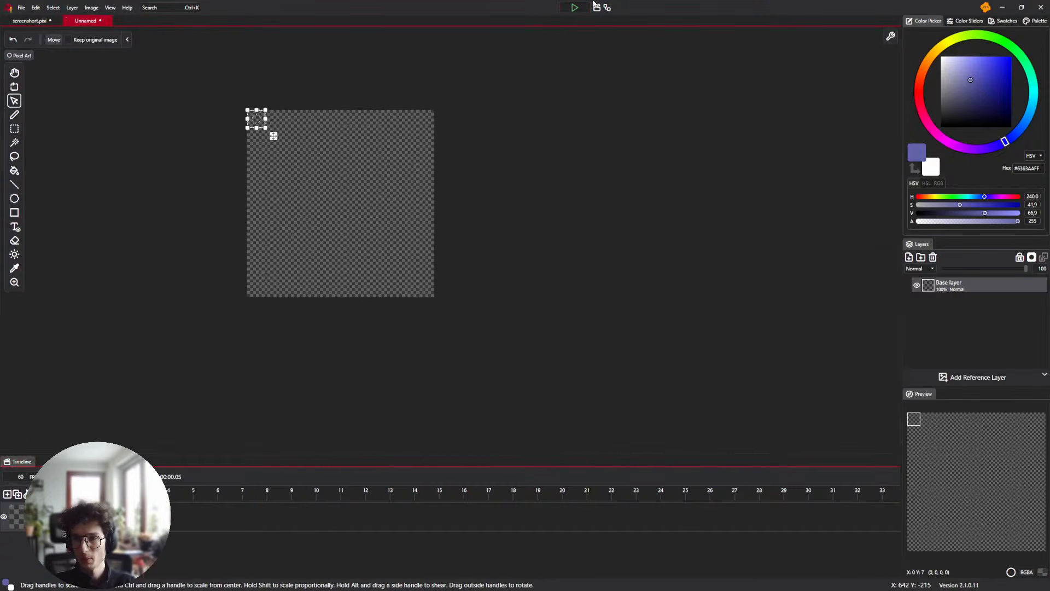
pyautogui.click(576, 8)
pyautogui.scroll(9, 273, 88)
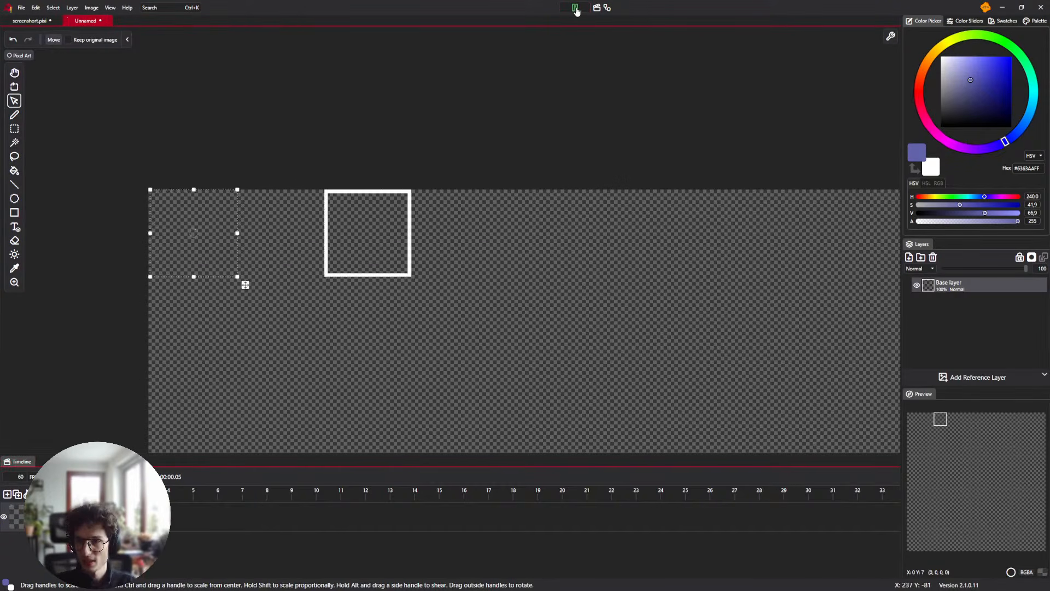
pyautogui.click(575, 8)
# Set the frame rate to 24 and then 12 FPS, and play the square animation at the slower rate
pyautogui.doubleClick(25, 477)
pyautogui.write('24')
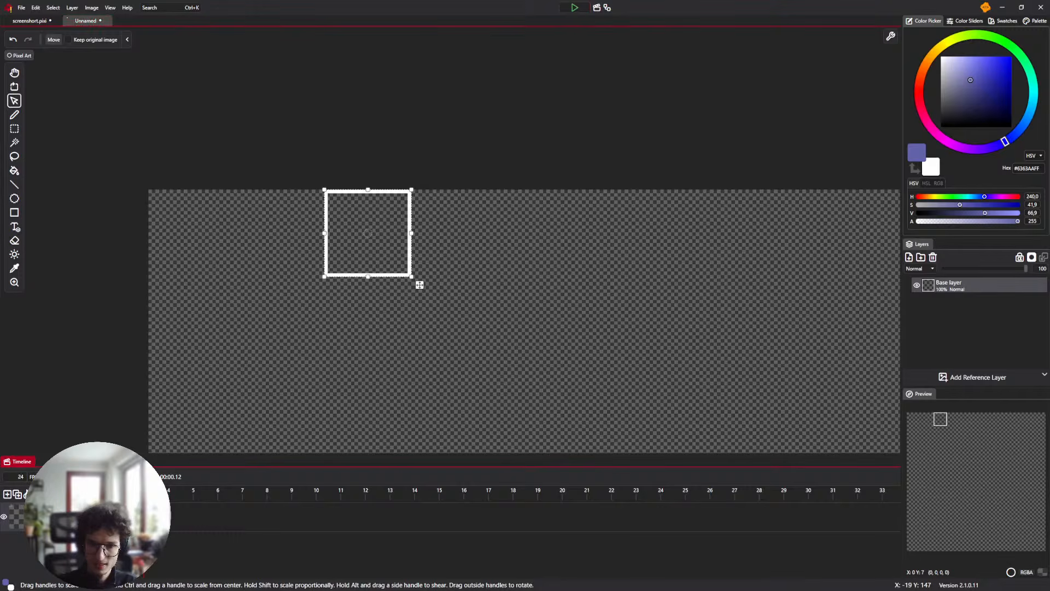
pyautogui.doubleClick(23, 474)
pyautogui.write('12')
pyautogui.press('Return')
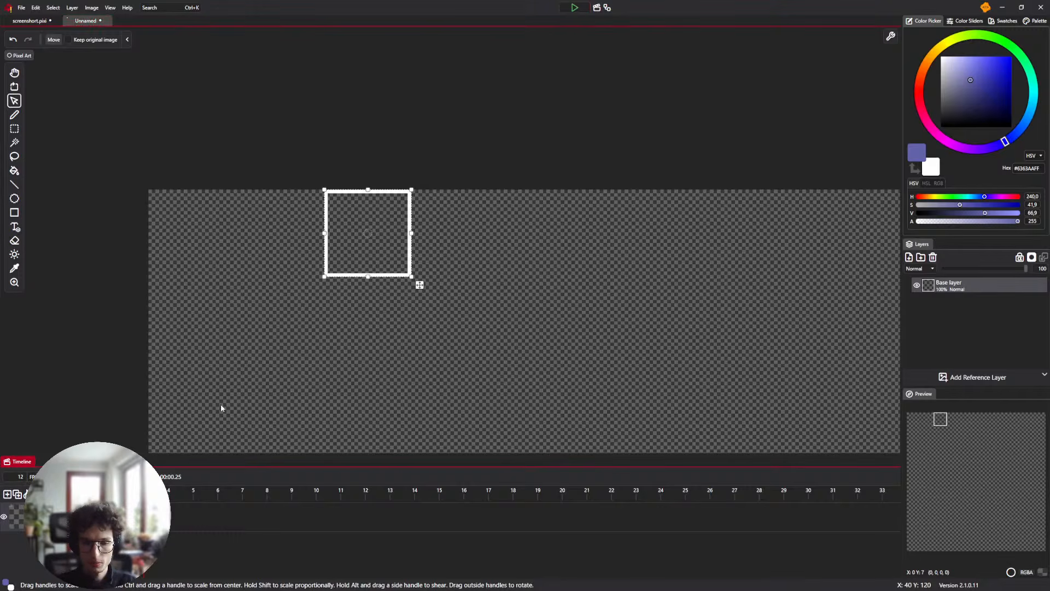
pyautogui.scroll(-7, 220, 298)
pyautogui.moveTo(211, 270); pyautogui.dragTo(274, 207)
pyautogui.click(574, 7)
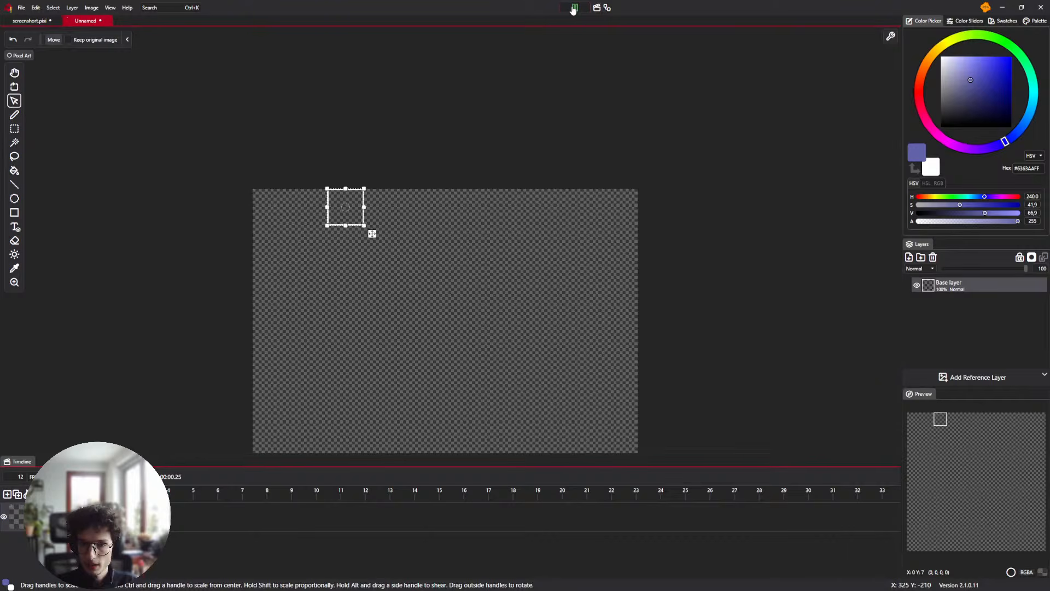
# Stop playback, set the frame rate to 3 FPS, and play the square animation at that speed before stopping it
pyautogui.click(574, 8)
pyautogui.click(23, 478)
pyautogui.write('3')
pyautogui.press('Return')
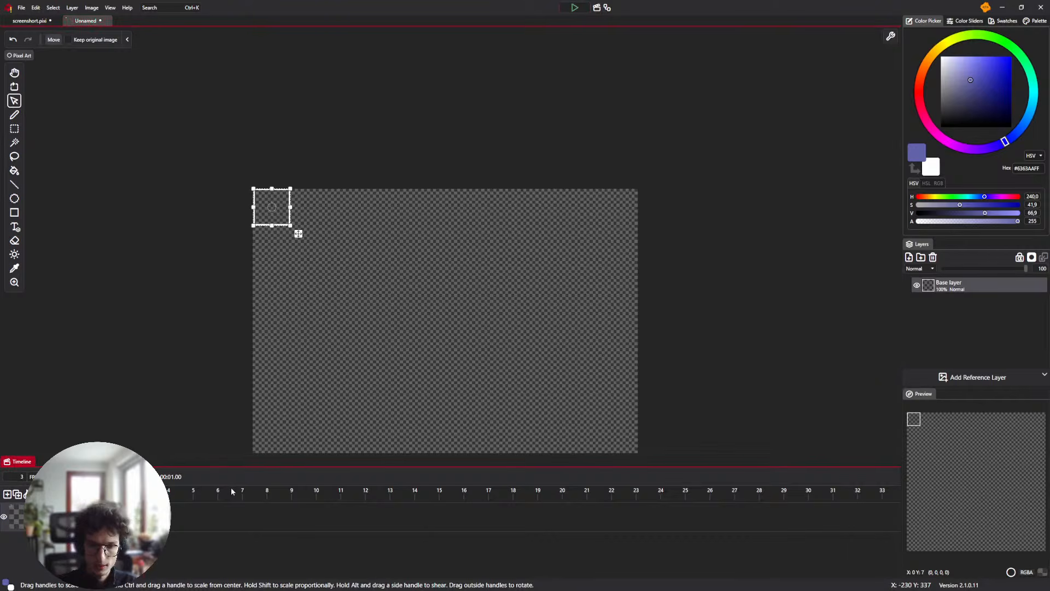
pyautogui.click(575, 7)
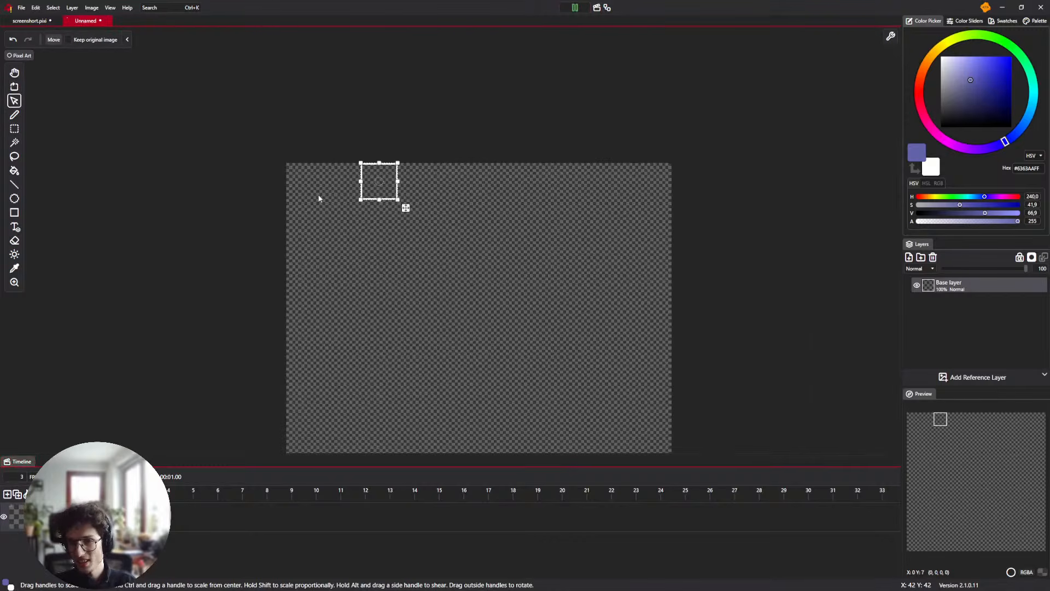
pyautogui.click(580, 9)
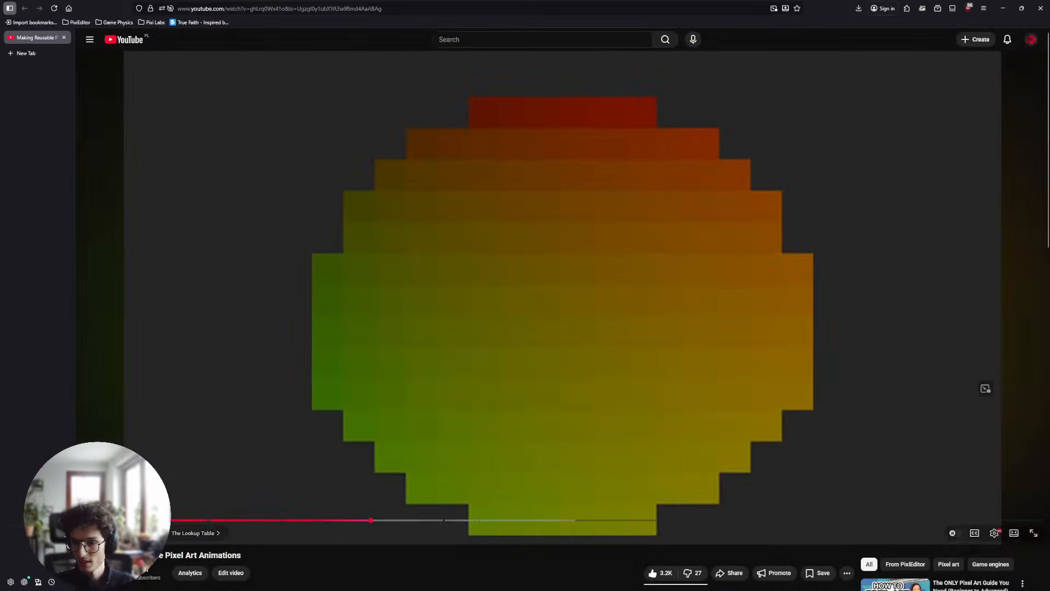
# Replay the lookup table visual in the YouTube pixel art animation video, pausing to examine its highlighted pixel moving step by step
pyautogui.click(345, 521)
pyautogui.click(462, 323)
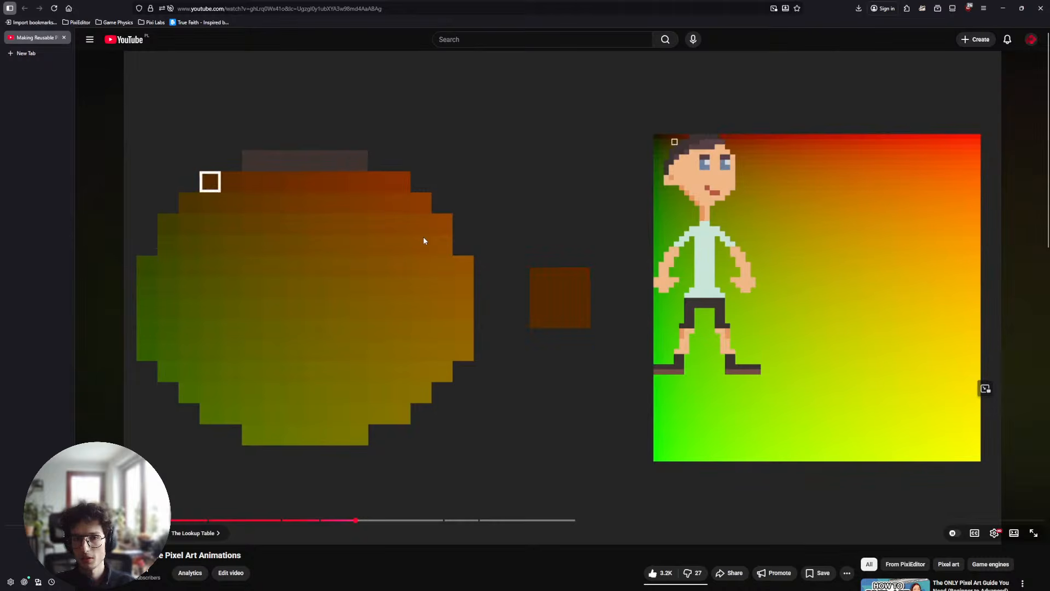
pyautogui.click(547, 264)
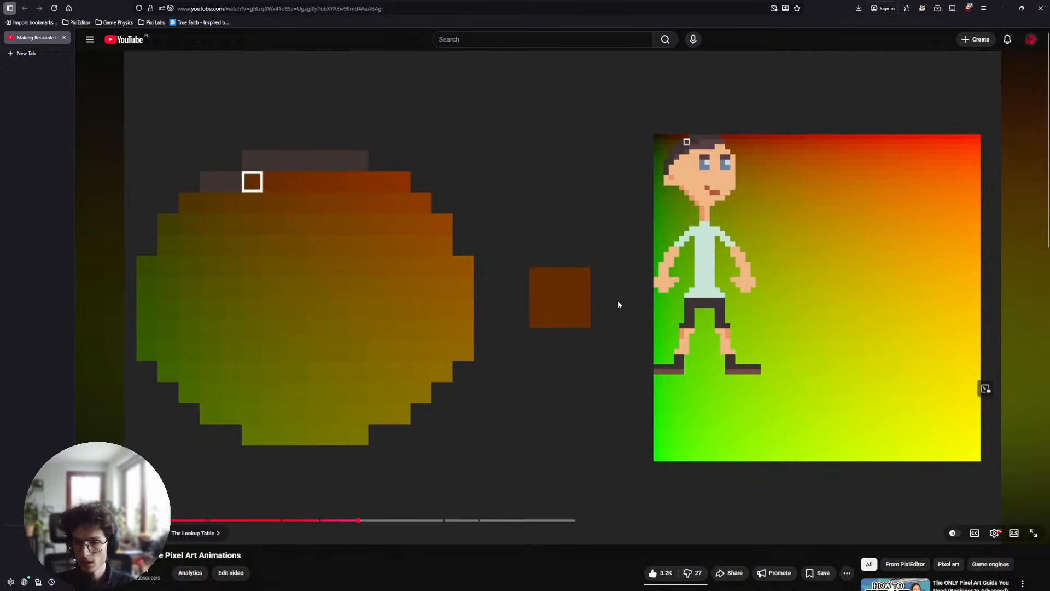
pyautogui.moveTo(352, 524); pyautogui.dragTo(341, 524)
pyautogui.click(406, 370)
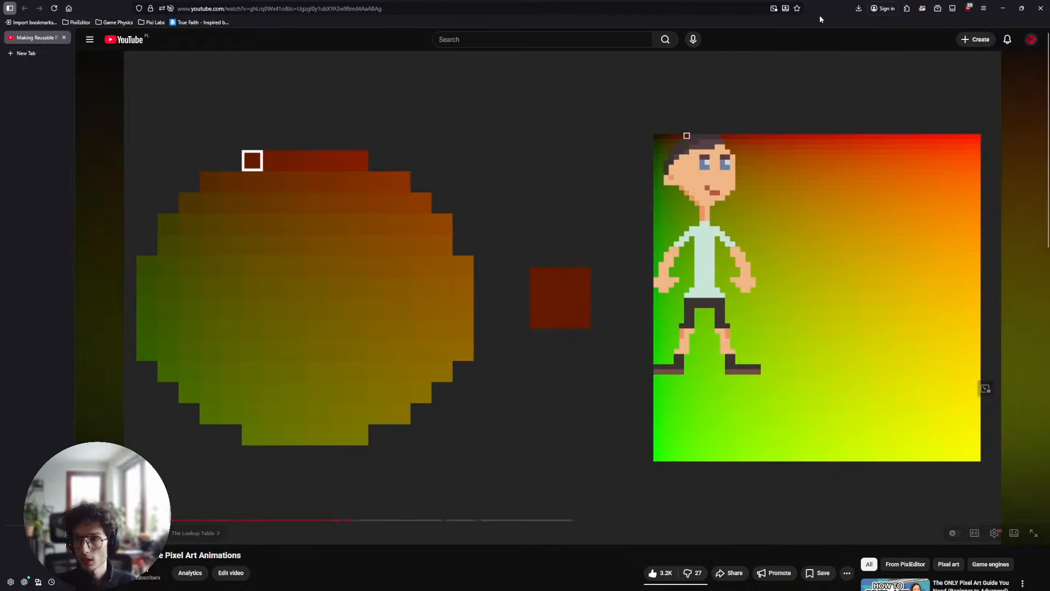
pyautogui.moveTo(36, 37); pyautogui.dragTo(37, 39)
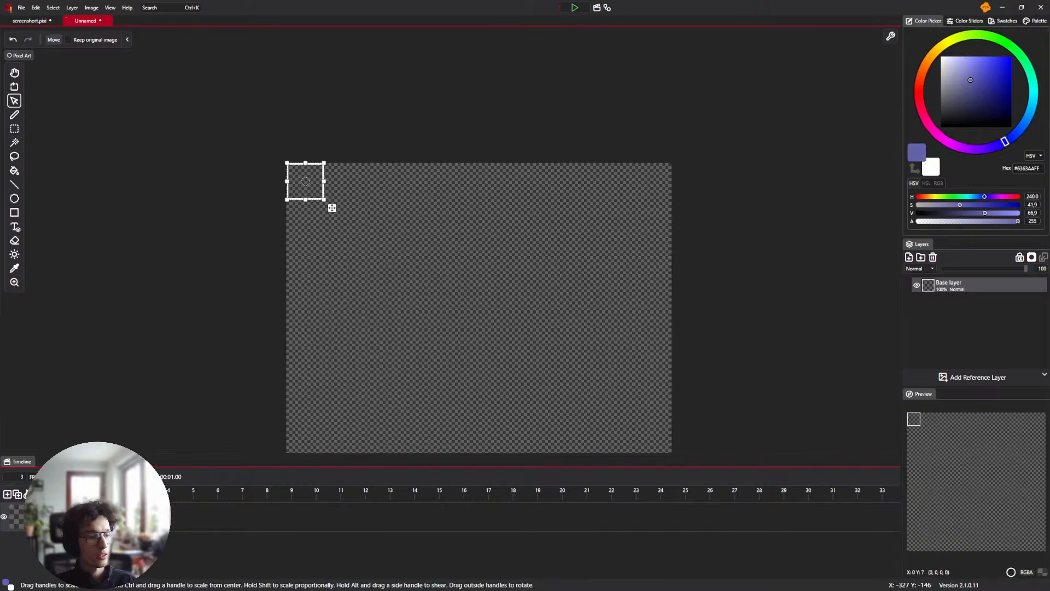
# Delete the white square's animation cels from the timeline and close the unnamed document
pyautogui.moveTo(273, 198); pyautogui.dragTo(282, 202)
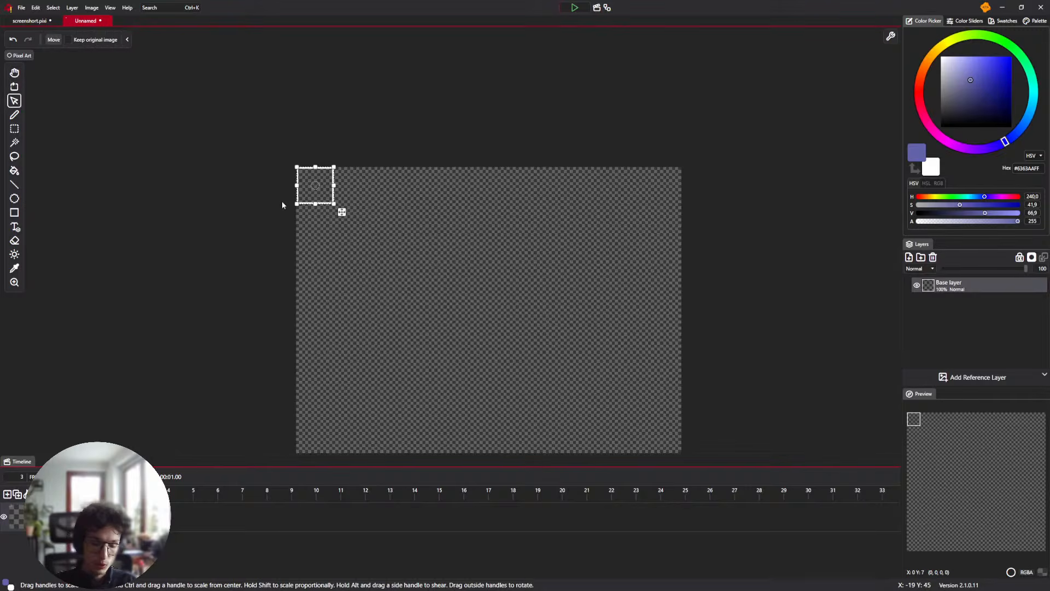
pyautogui.moveTo(398, 187); pyautogui.dragTo(387, 172)
pyautogui.moveTo(187, 538); pyautogui.dragTo(23, 461)
pyautogui.press('Delete')
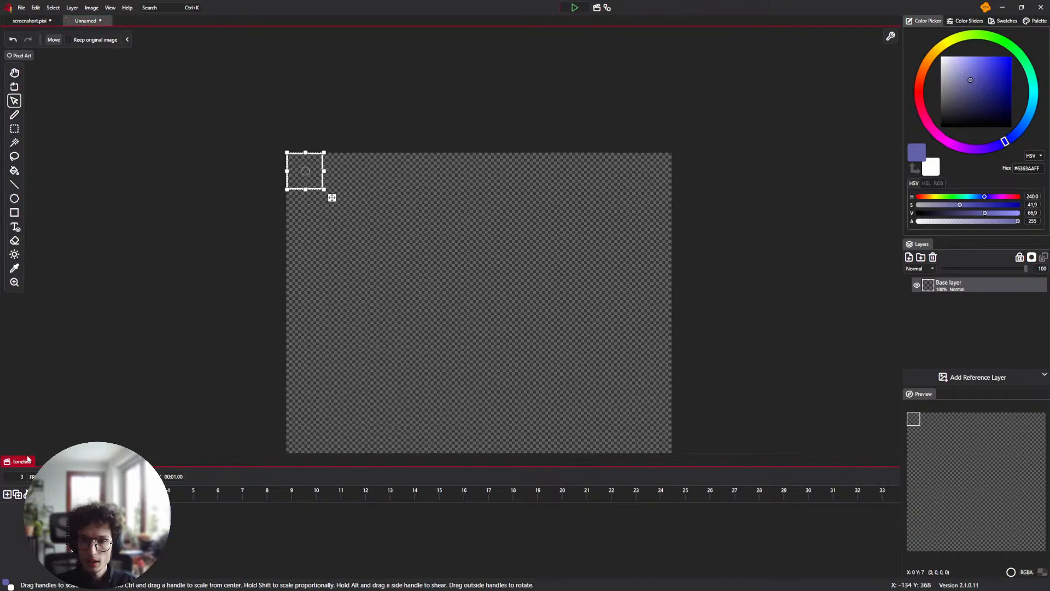
pyautogui.click(107, 22)
pyautogui.click(512, 325)
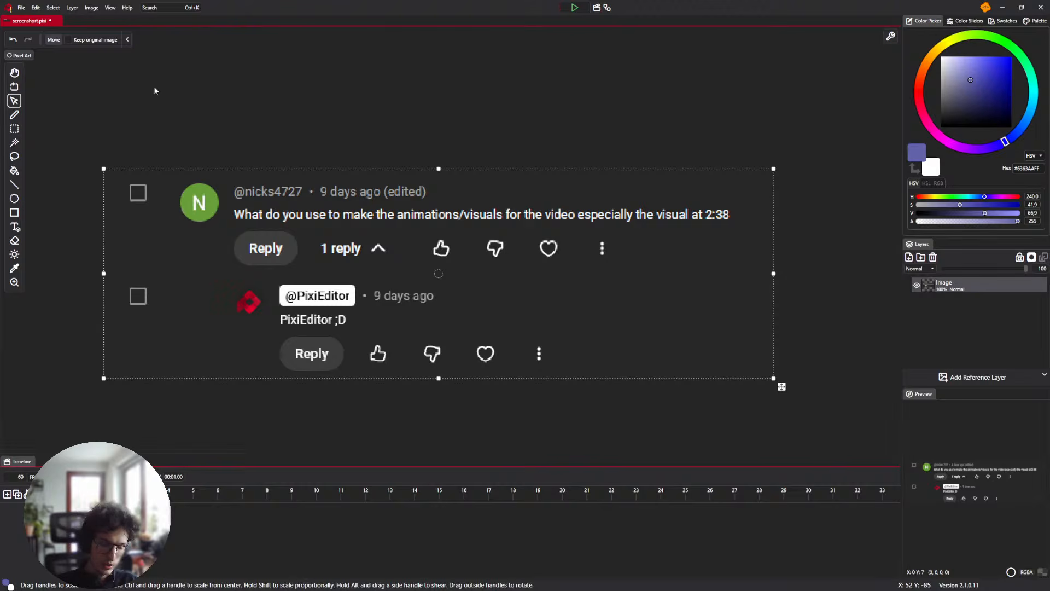
pyautogui.hotkey('ctrl', 'n')
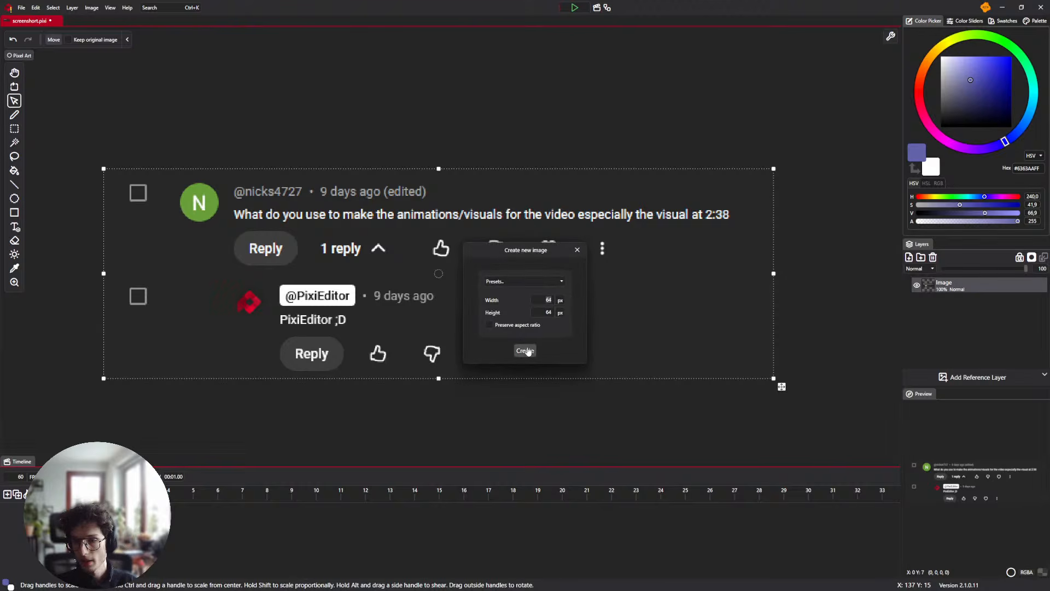
pyautogui.press('Escape')
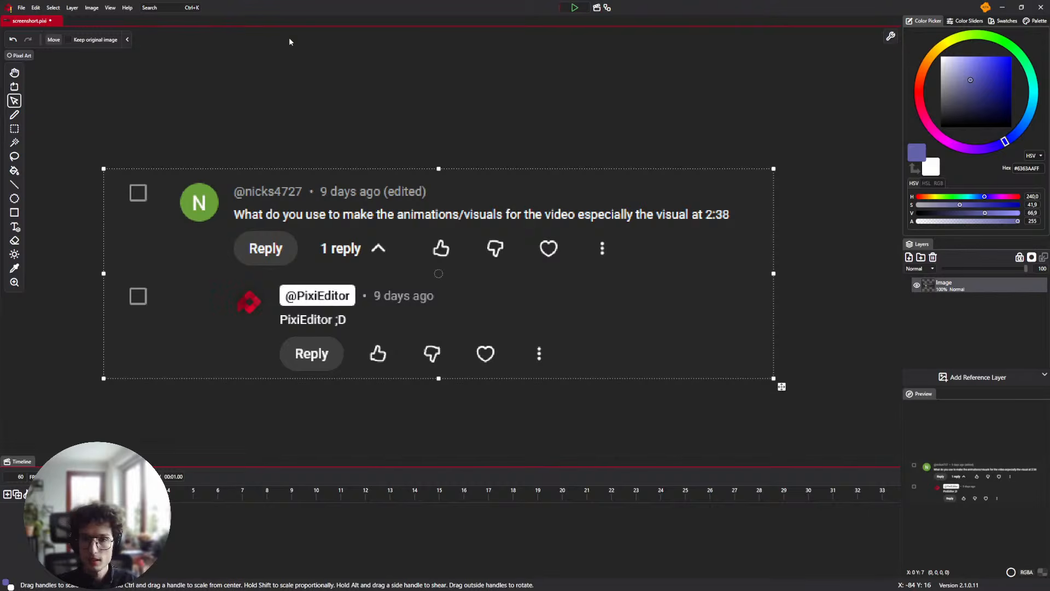
pyautogui.hotkey('alt', 'Tab')
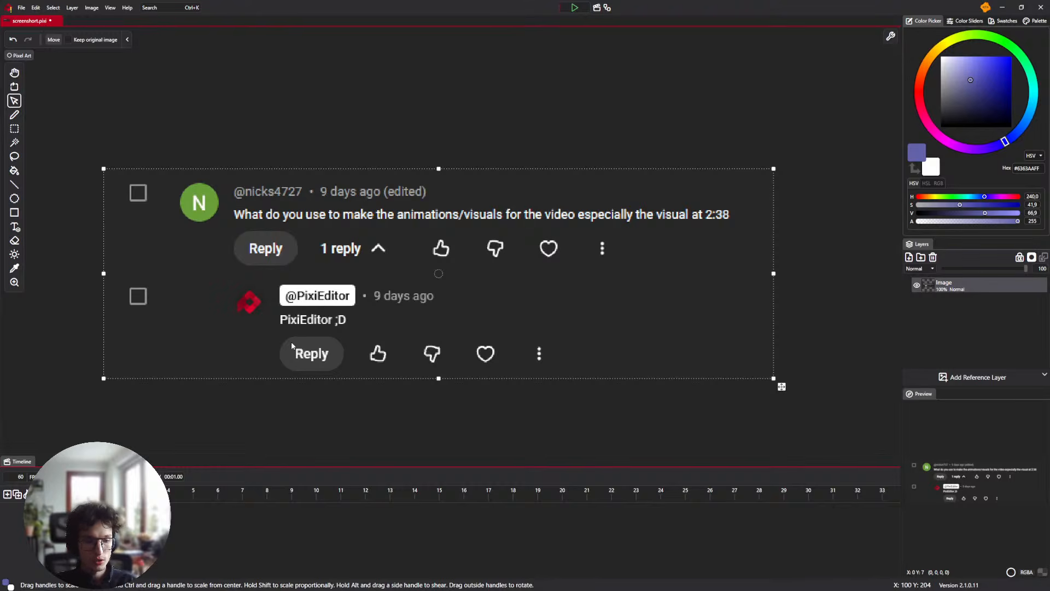
pyautogui.scroll(-2, 388, 222)
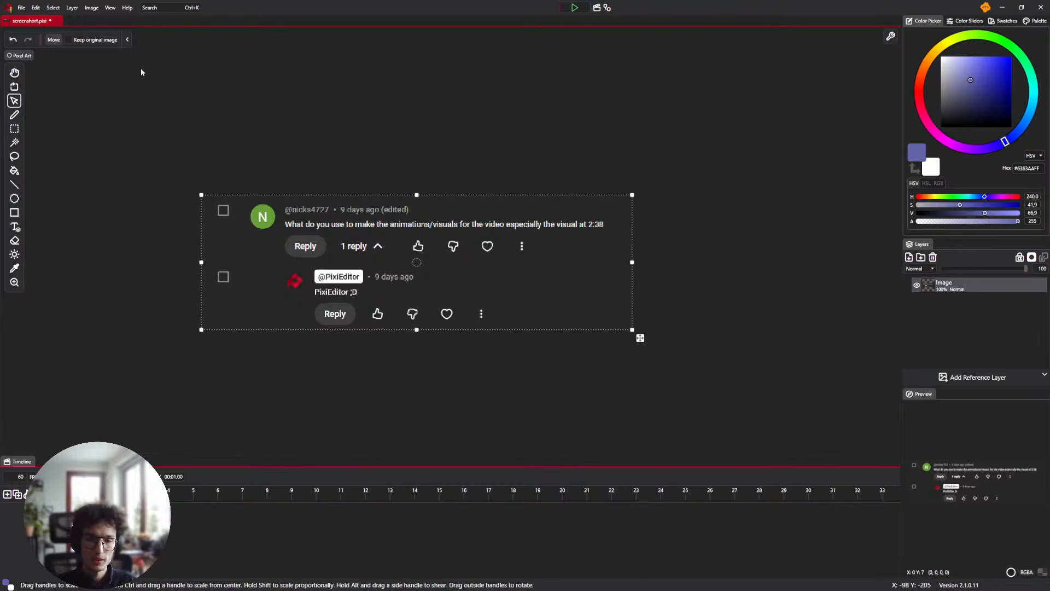
pyautogui.moveTo(150, 73); pyautogui.dragTo(164, 93)
pyautogui.click(14, 72)
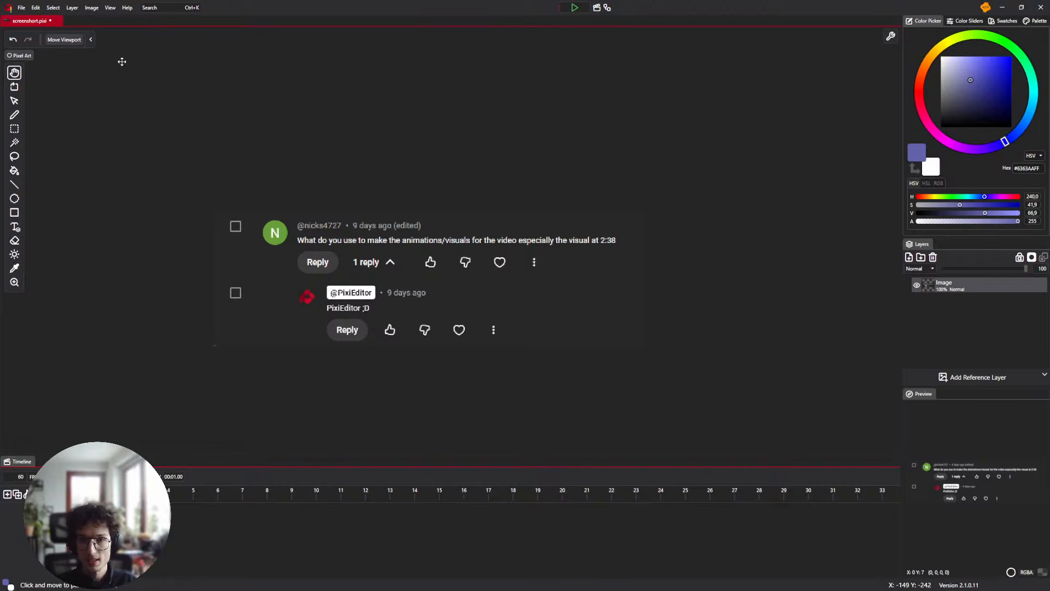
# Create a new 64 × 64 px image
pyautogui.hotkey('ctrl', 'n')
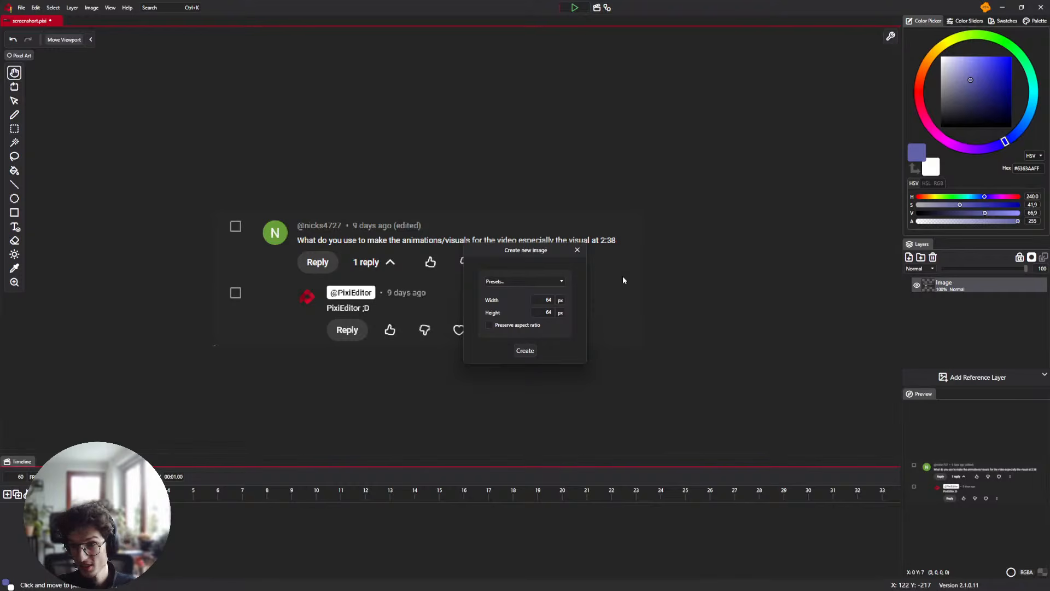
pyautogui.moveTo(549, 251); pyautogui.dragTo(537, 217)
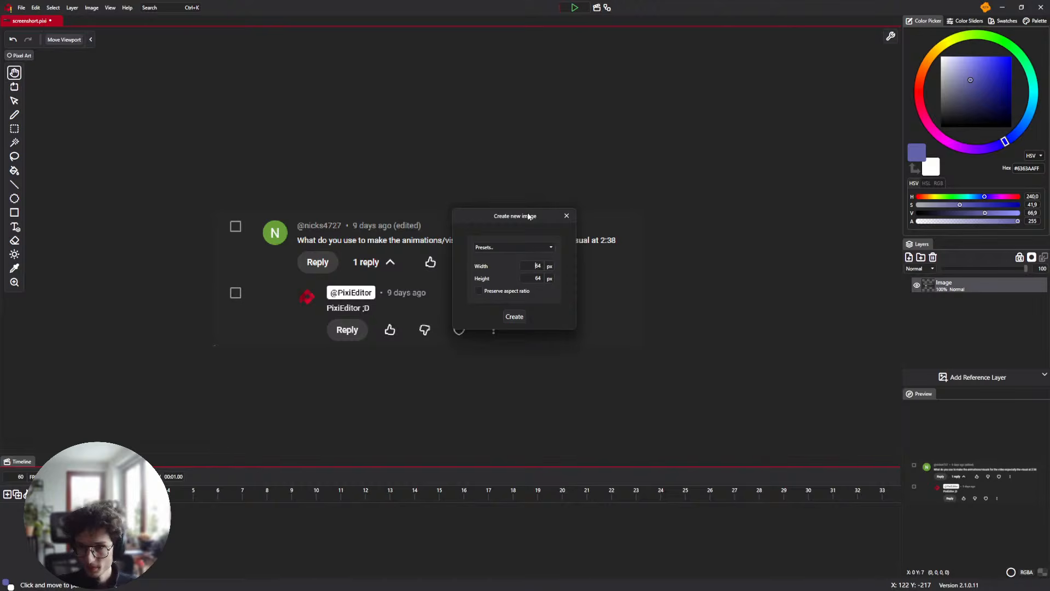
pyautogui.moveTo(528, 217); pyautogui.dragTo(508, 218)
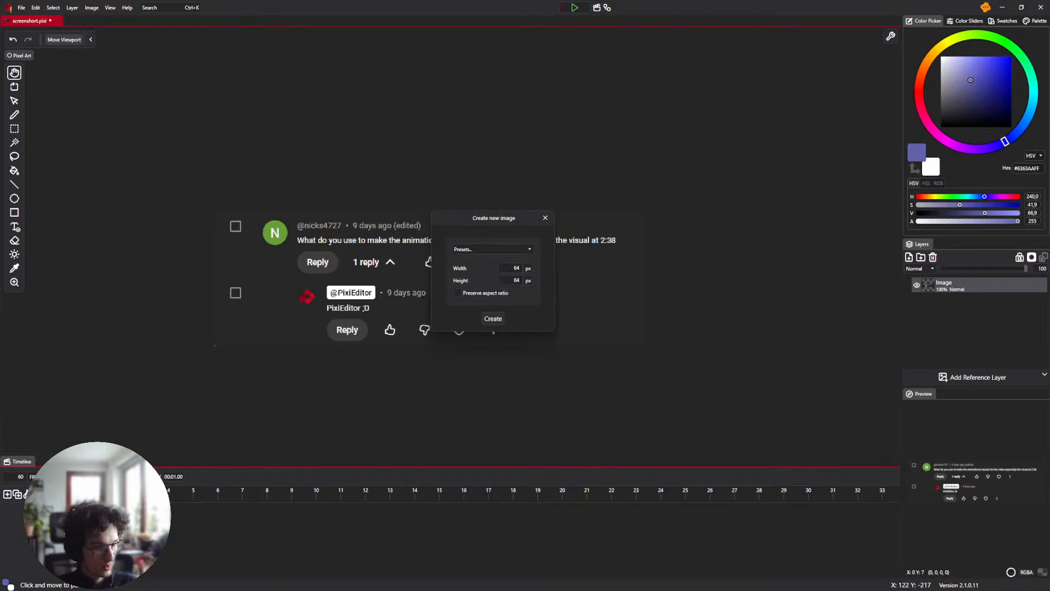
pyautogui.moveTo(510, 218); pyautogui.dragTo(504, 201)
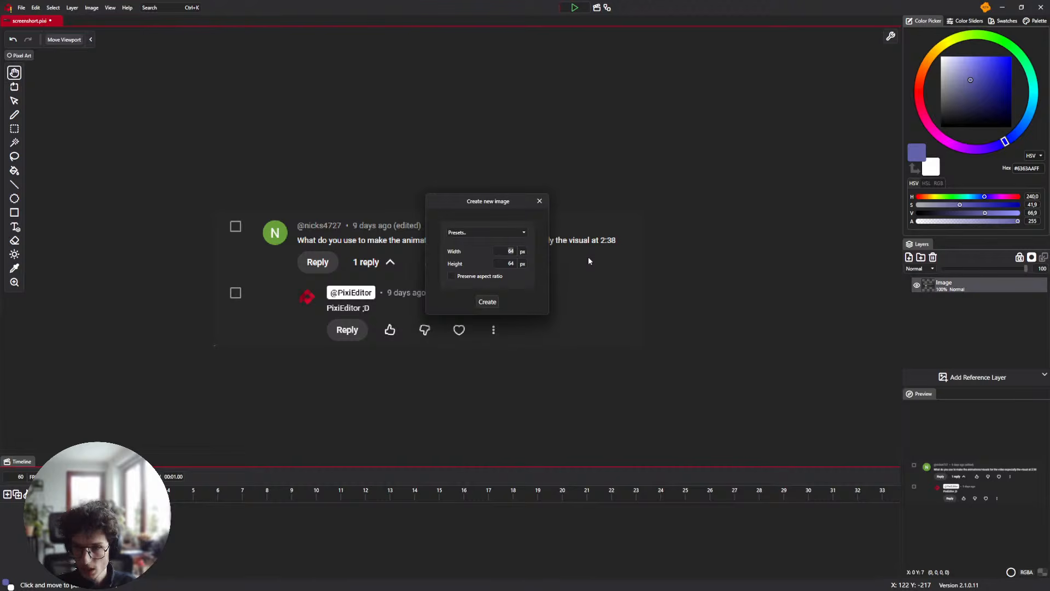
pyautogui.press('Return')
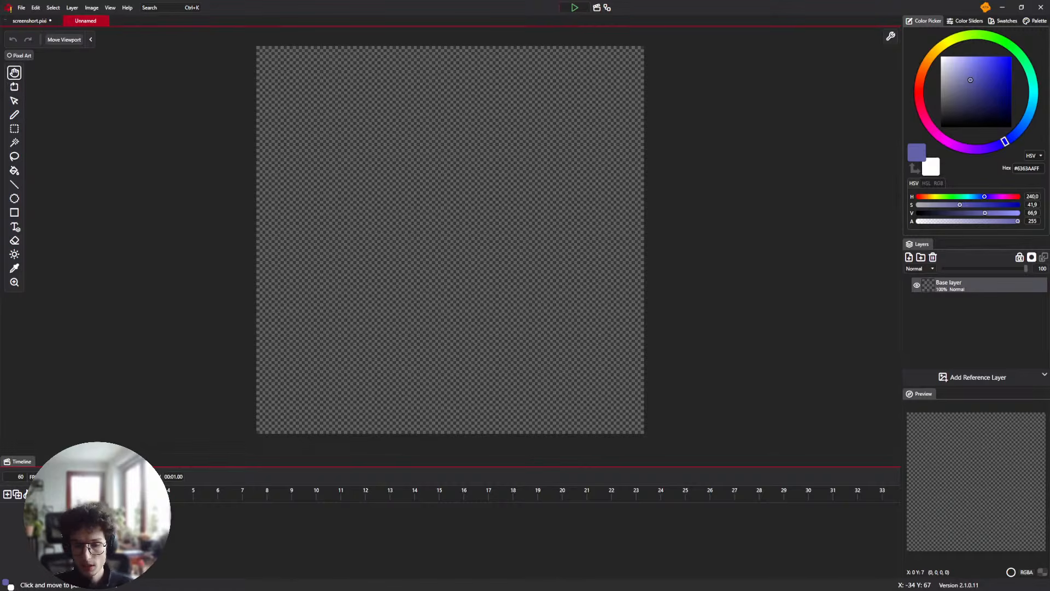
# Using the vector toolset, draw a centred circle spanning about three quarters of the canvas and colour it white
pyautogui.moveTo(95, 491)
pyautogui.mouseDown()
pyautogui.moveTo(370, 496)
pyautogui.moveTo(342, 518)
pyautogui.moveTo(244, 484)
pyautogui.moveTo(99, 492)
pyautogui.moveTo(371, 495)
pyautogui.moveTo(98, 492)
pyautogui.mouseUp()
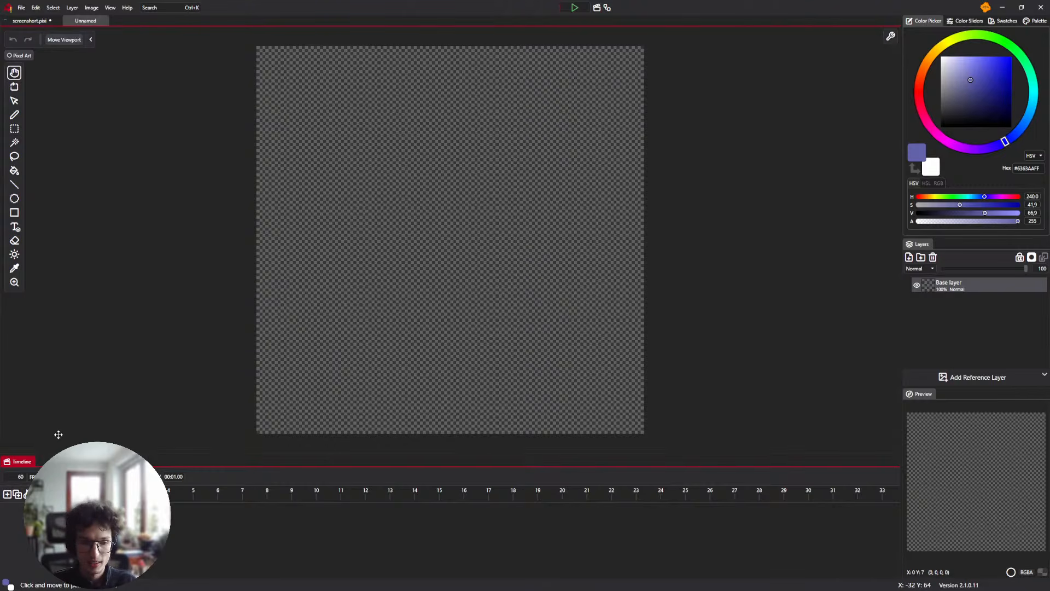
pyautogui.moveTo(338, 251); pyautogui.dragTo(335, 255)
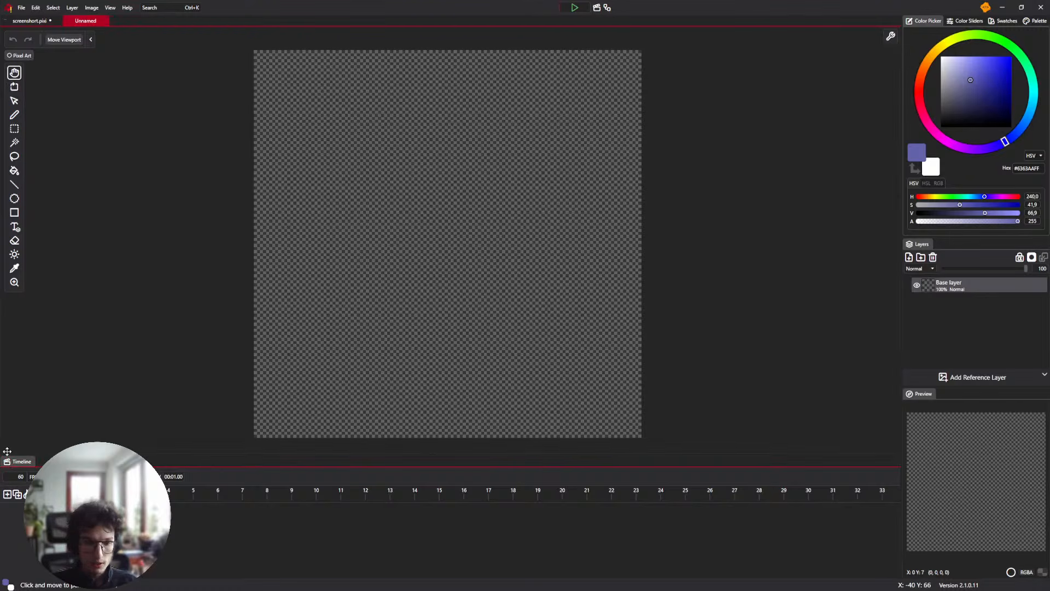
pyautogui.moveTo(8, 207)
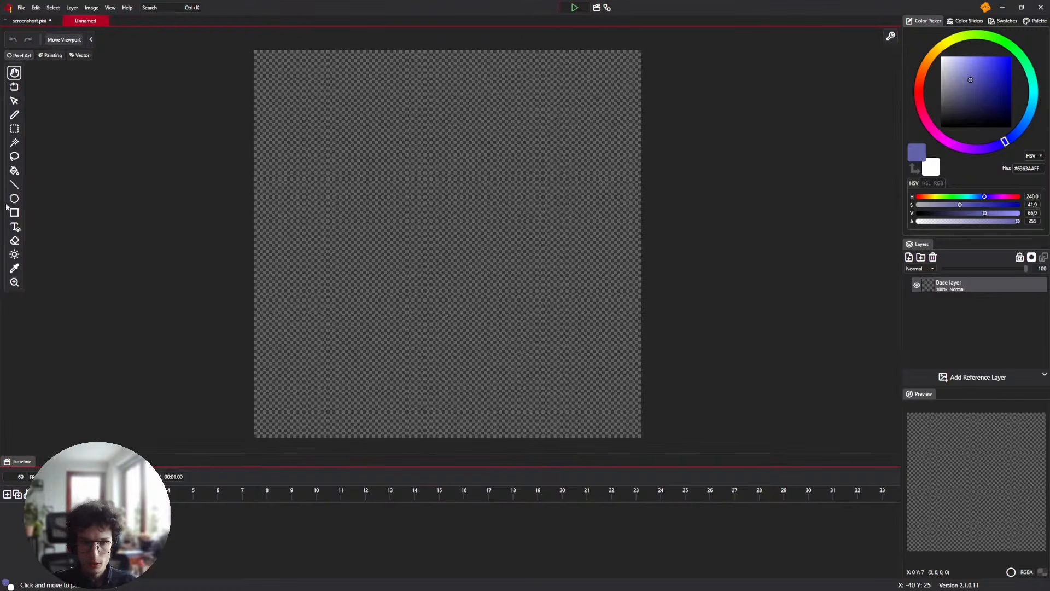
pyautogui.click(77, 57)
pyautogui.click(19, 146)
pyautogui.moveTo(347, 102); pyautogui.dragTo(300, 114)
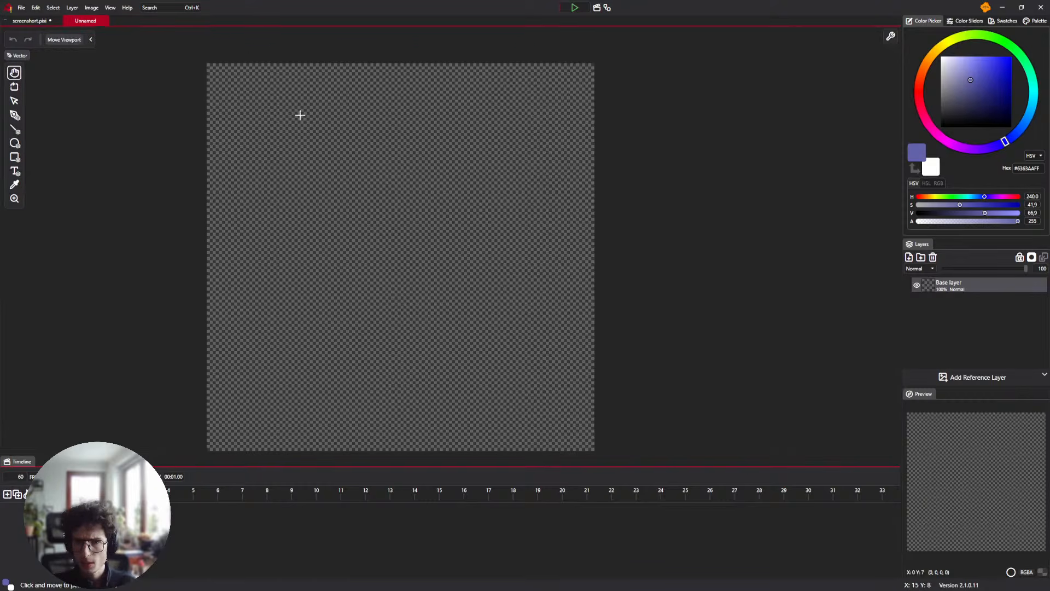
pyautogui.moveTo(208, 63); pyautogui.dragTo(554, 410)
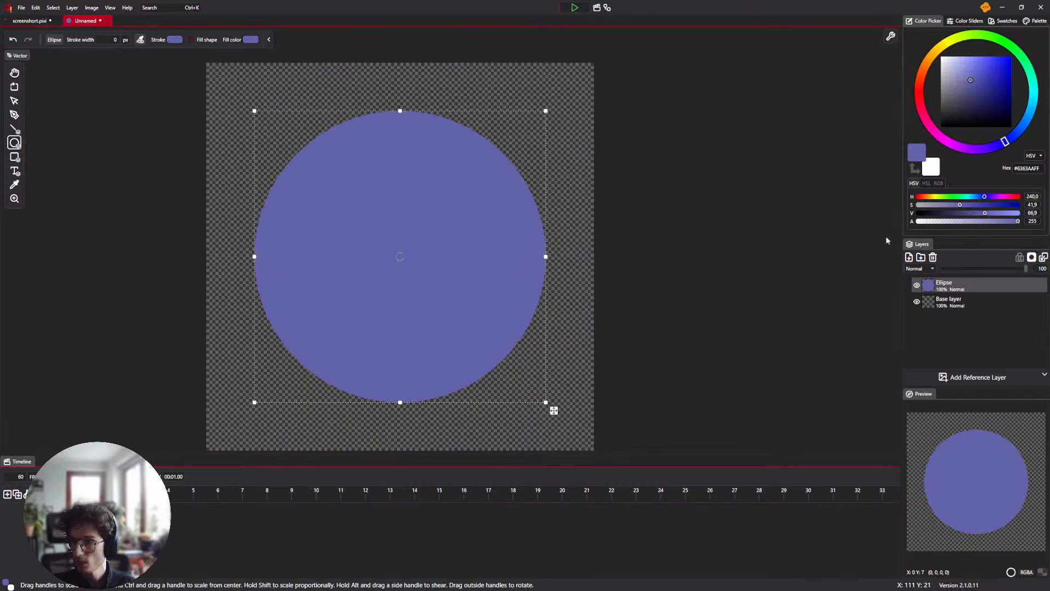
pyautogui.click(942, 57)
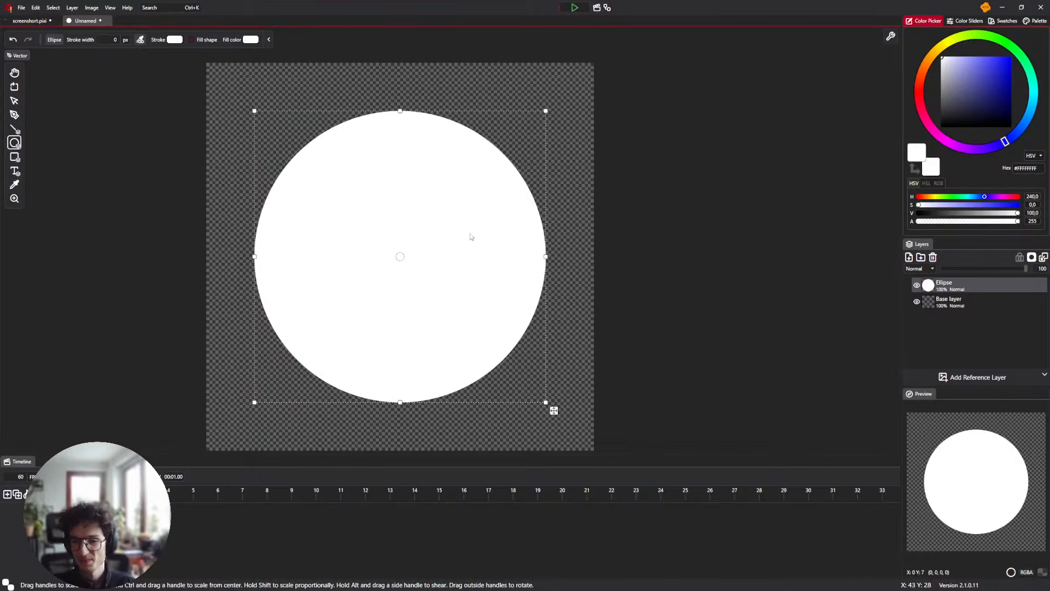
# Open the document's node graph, delete the Base layer node, and move the Ellipse node well away from the Output node
pyautogui.click(607, 7)
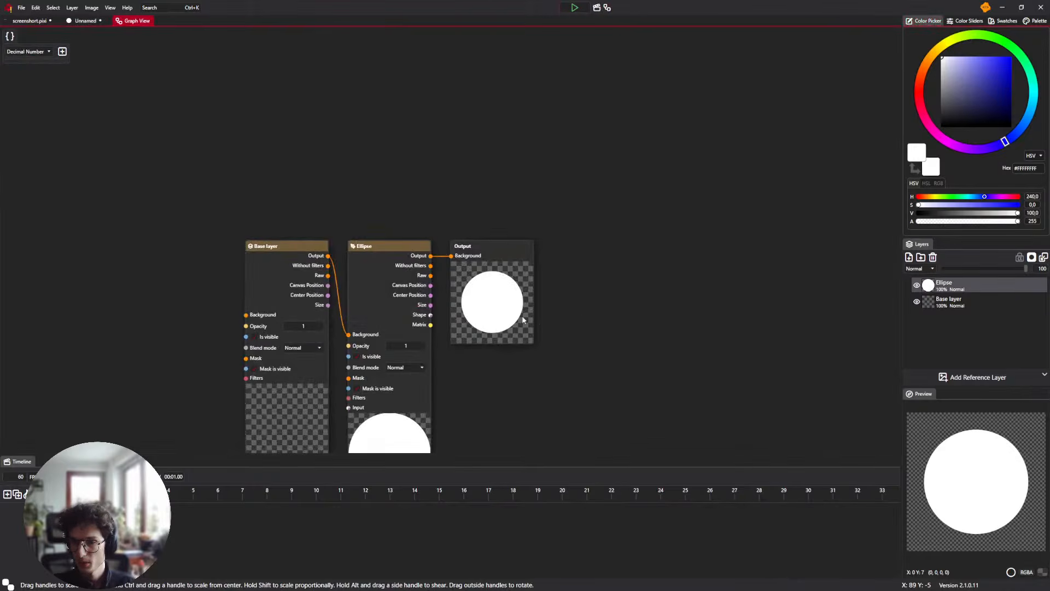
pyautogui.click(285, 296)
pyautogui.press('Delete')
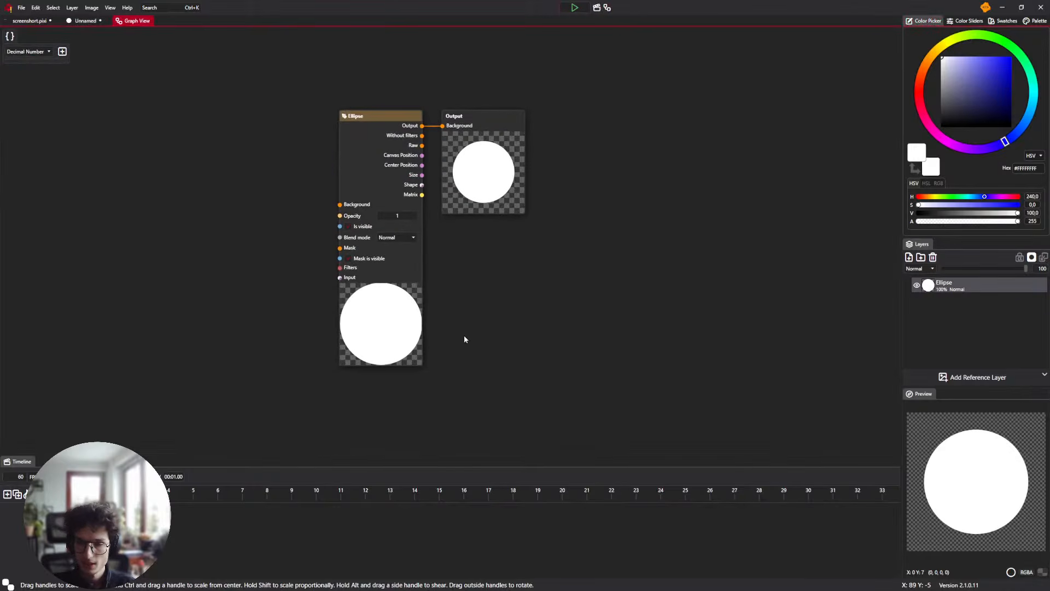
pyautogui.moveTo(388, 323); pyautogui.dragTo(152, 317)
# Add a Pattern on Path node and place it between the Ellipse and Output nodes
pyautogui.rightClick(222, 217)
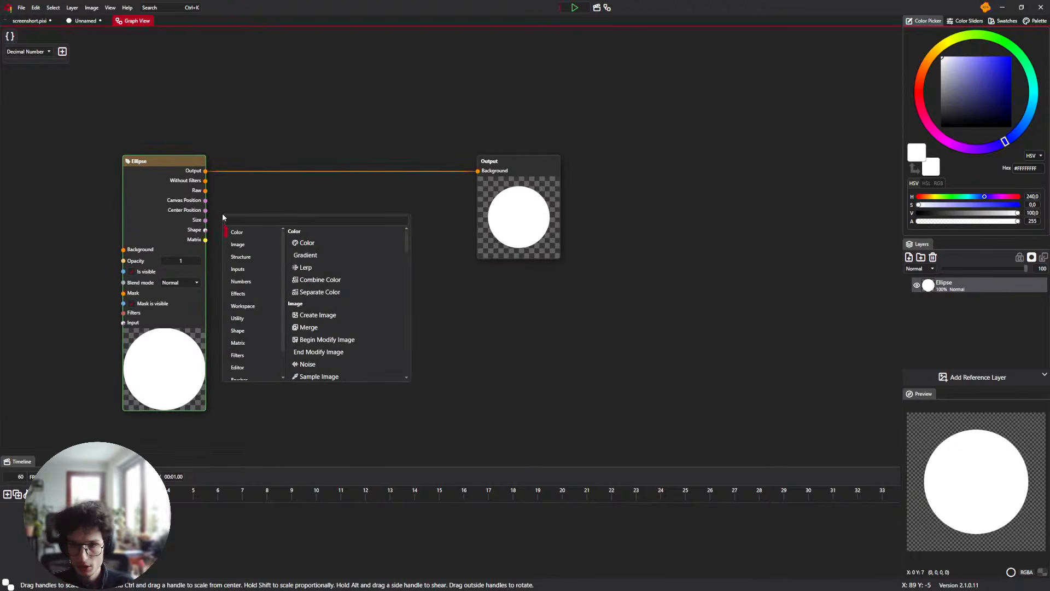
pyautogui.scroll(-2, 367, 306)
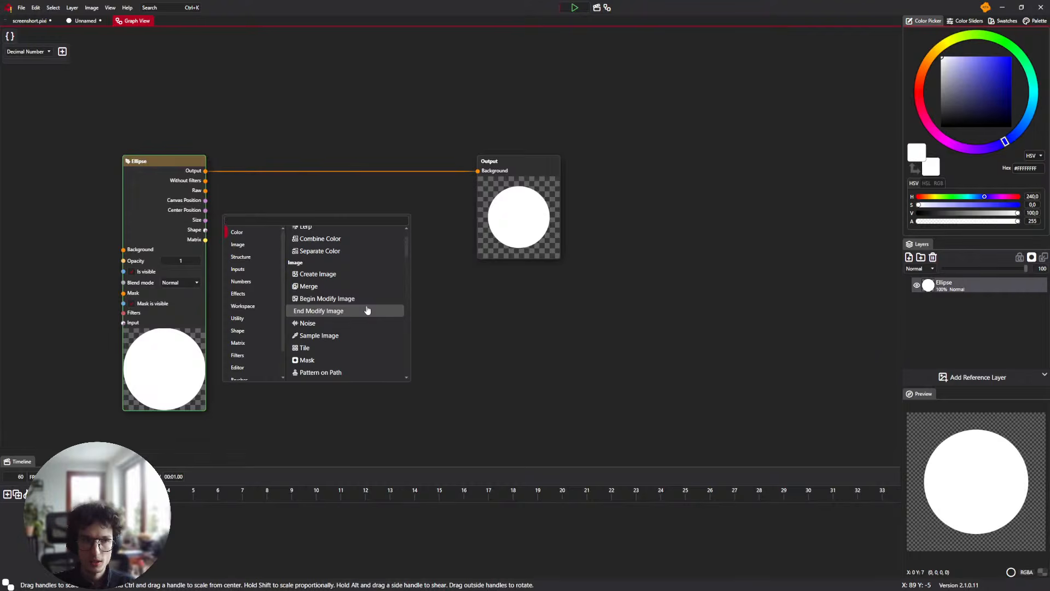
pyautogui.scroll(-3, 364, 310)
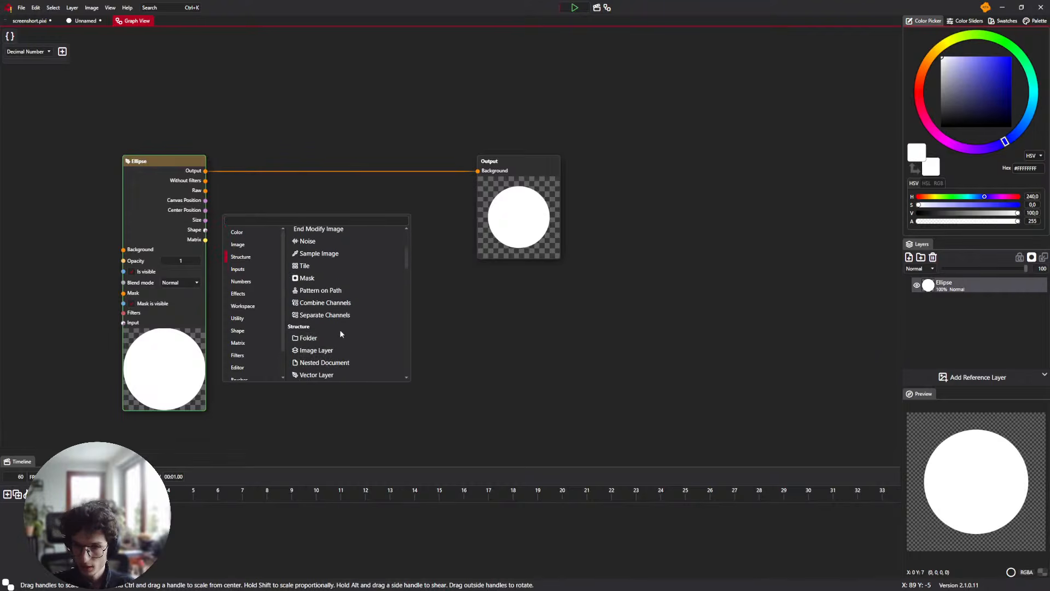
pyautogui.write('path')
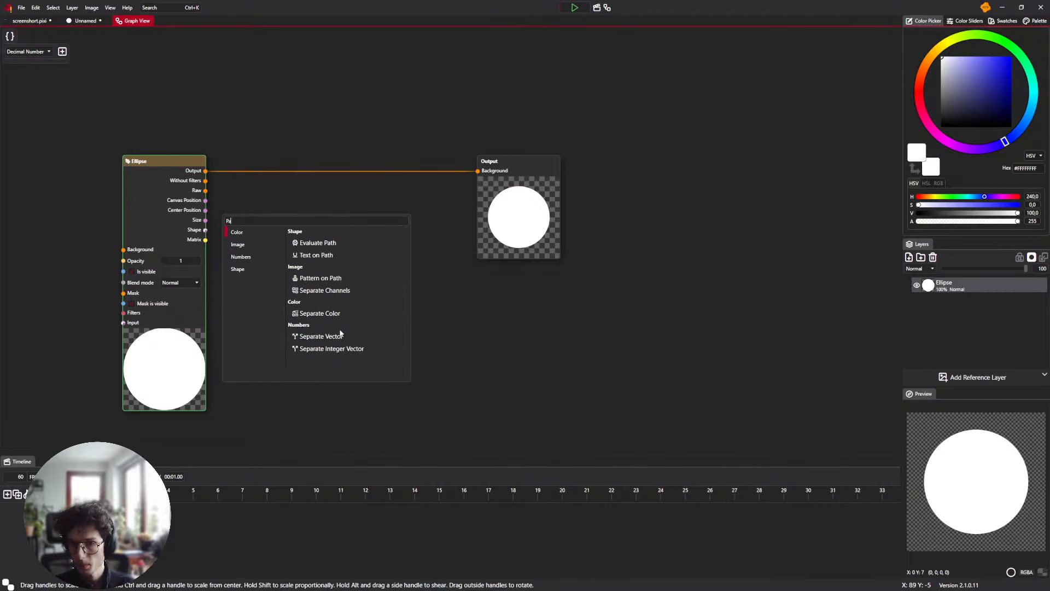
pyautogui.press('Down')
pyautogui.press('Down')
pyautogui.press('Return')
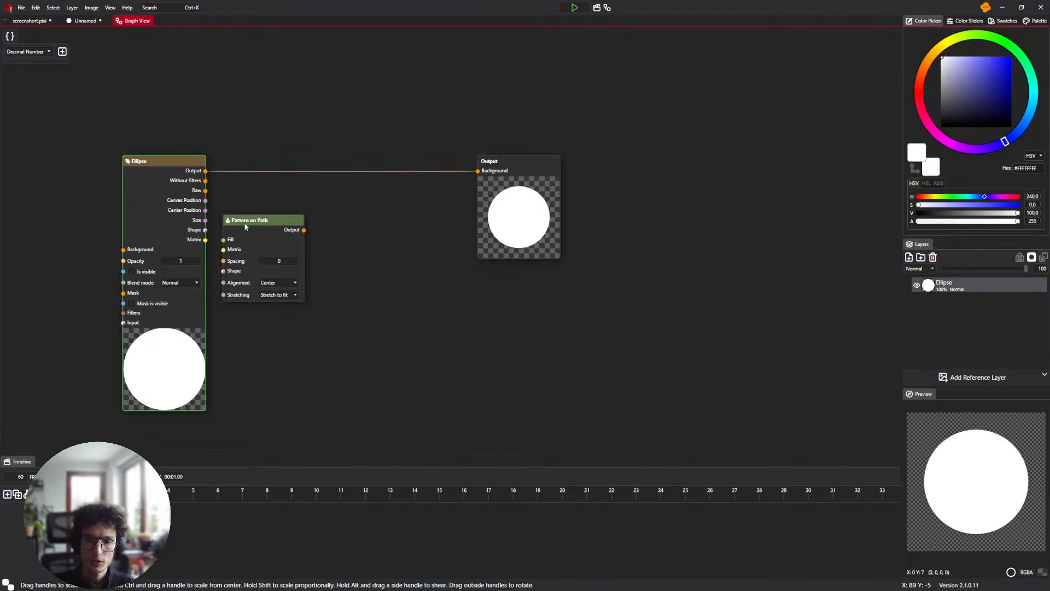
pyautogui.moveTo(245, 226); pyautogui.dragTo(274, 217)
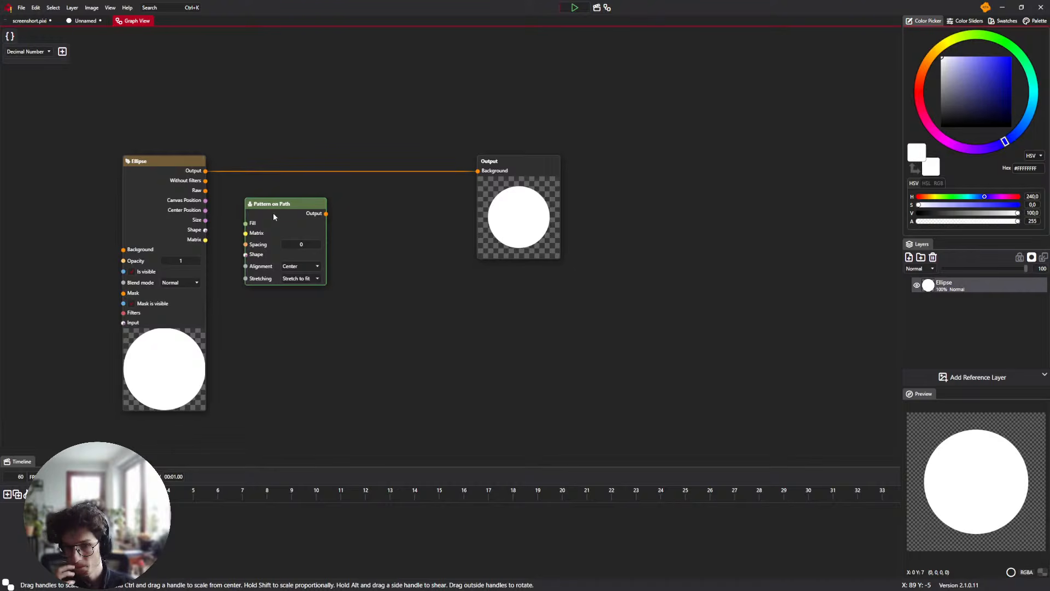
pyautogui.moveTo(269, 208); pyautogui.dragTo(301, 201)
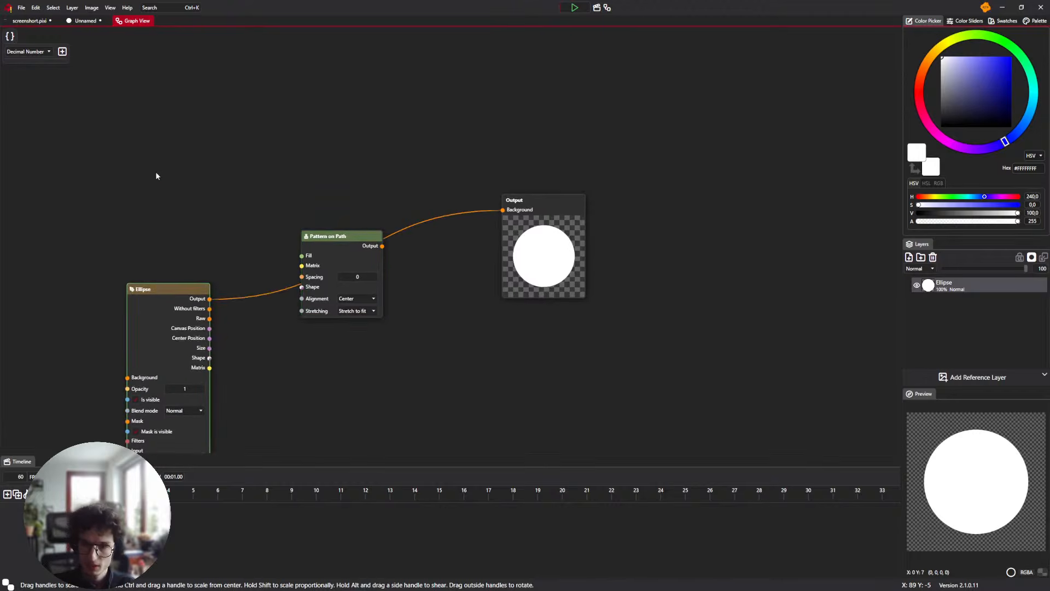
# Add a Create Image node and place it directly above the Ellipse node
pyautogui.rightClick(157, 176)
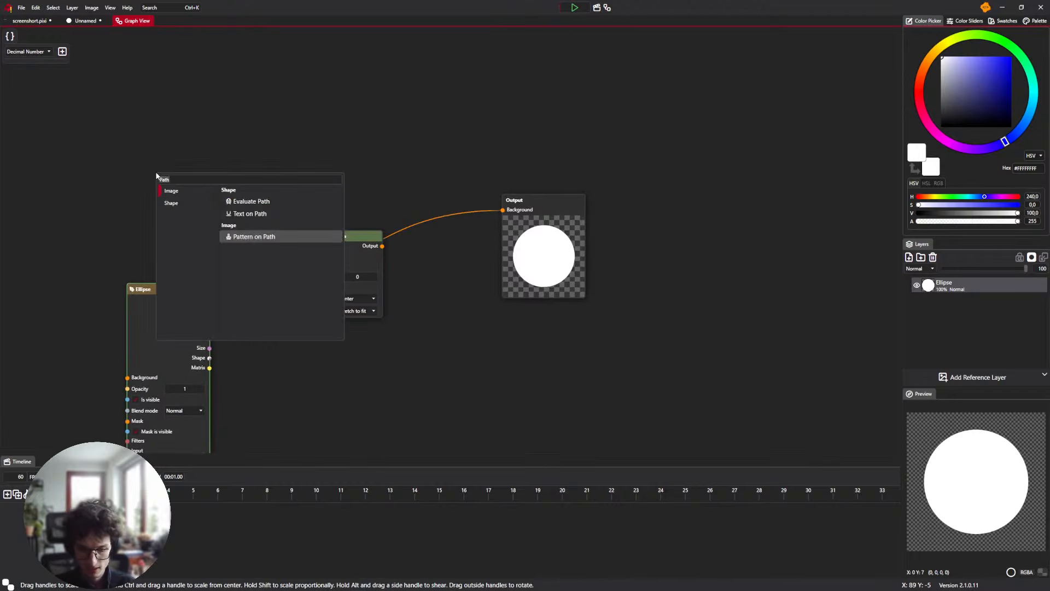
pyautogui.write('ci')
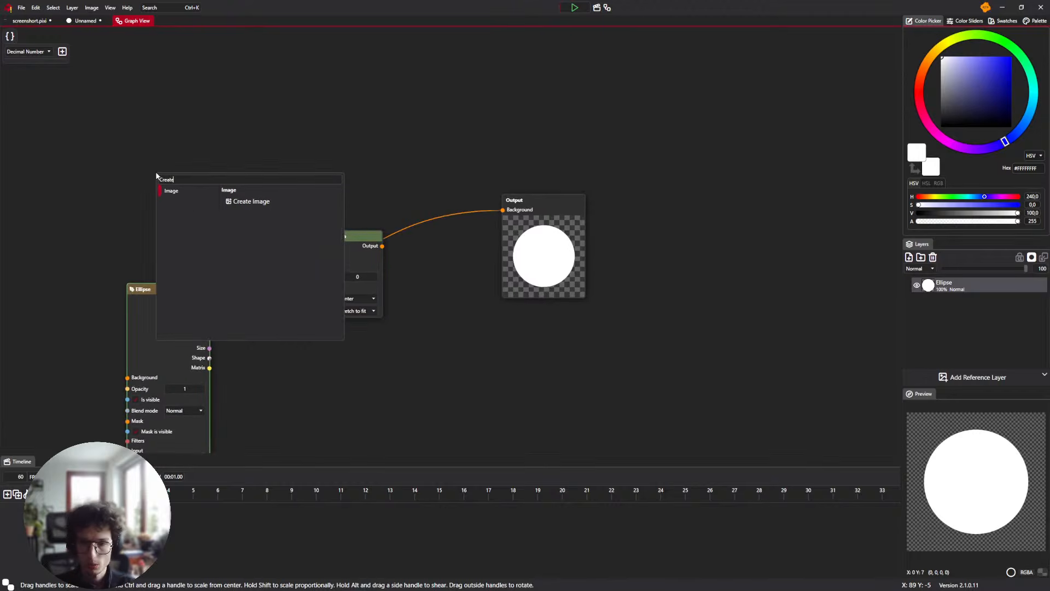
pyautogui.press('Down')
pyautogui.press('Return')
pyautogui.moveTo(158, 180); pyautogui.dragTo(155, 180)
pyautogui.moveTo(249, 164); pyautogui.dragTo(372, 140)
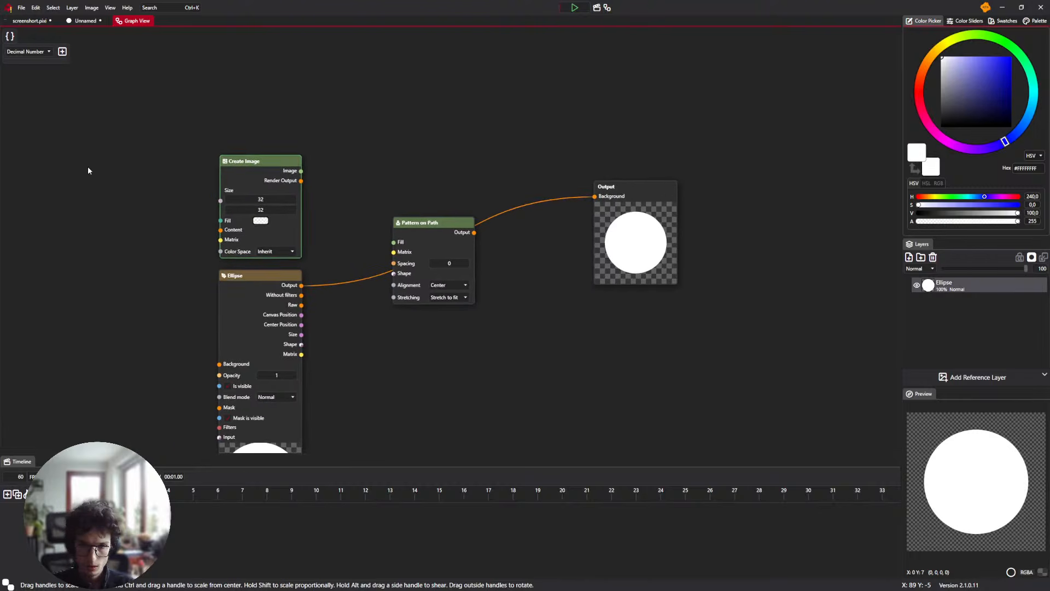
pyautogui.moveTo(130, 160); pyautogui.dragTo(151, 159)
# Connect the Ellipse's Shape output to Pattern on Path's Shape input, and the Create Image's Image output to its Fill input
pyautogui.moveTo(449, 258); pyautogui.dragTo(412, 216)
pyautogui.moveTo(404, 221); pyautogui.dragTo(341, 204)
pyautogui.moveTo(365, 232); pyautogui.dragTo(357, 234)
pyautogui.moveTo(399, 200); pyautogui.dragTo(407, 201)
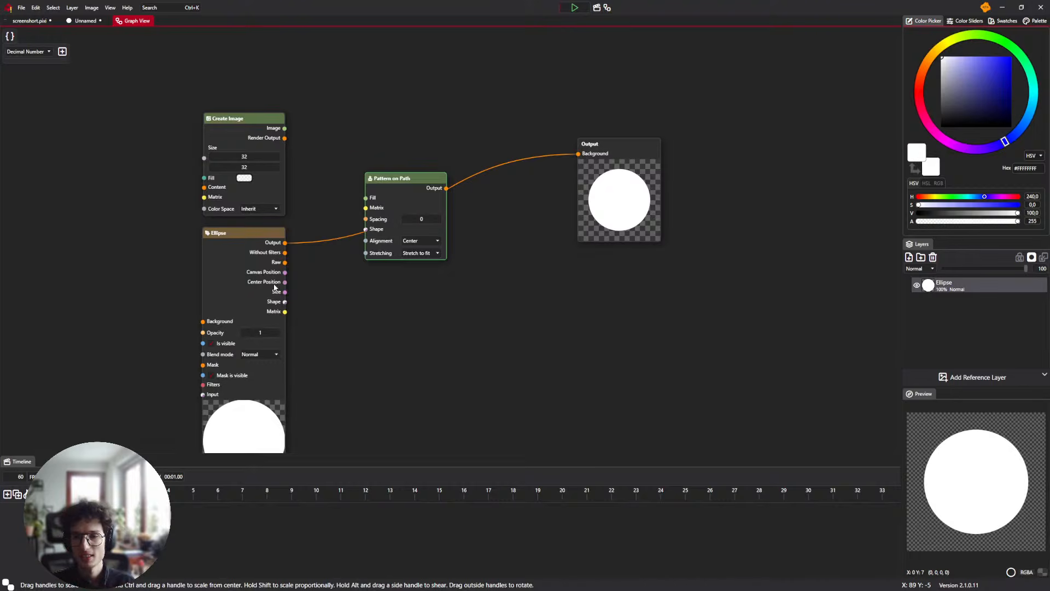
pyautogui.moveTo(284, 301); pyautogui.dragTo(366, 229)
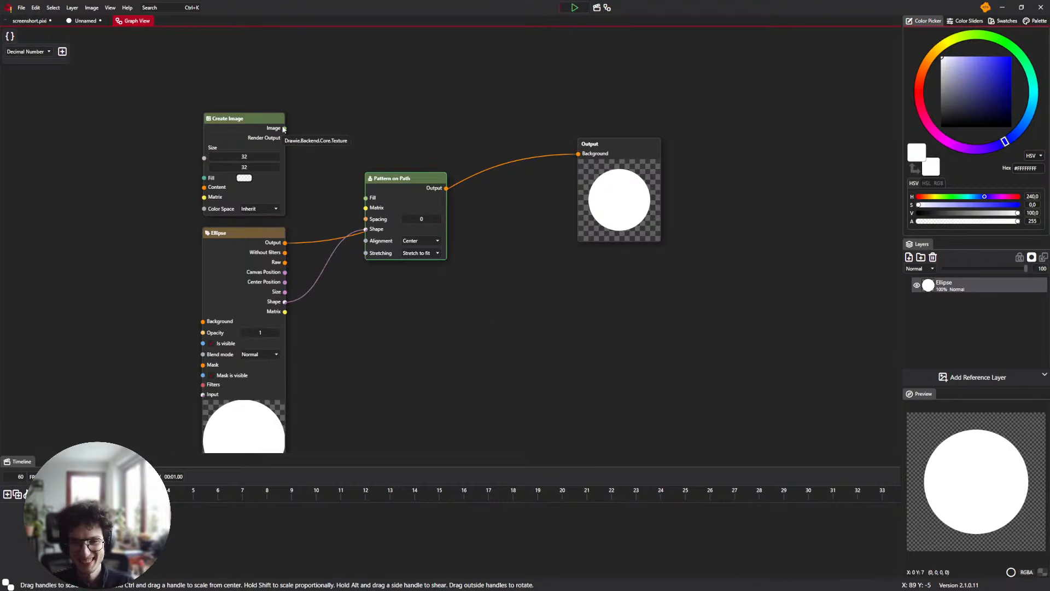
pyautogui.moveTo(285, 128); pyautogui.dragTo(365, 198)
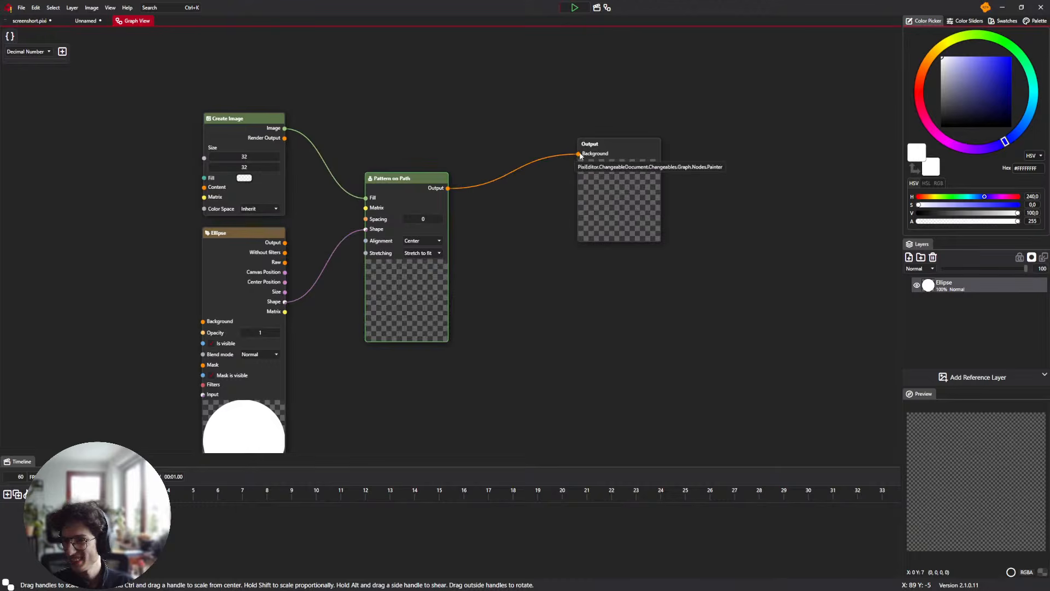
pyautogui.moveTo(617, 193); pyautogui.dragTo(551, 232)
pyautogui.moveTo(296, 165); pyautogui.dragTo(361, 165)
# Add an Image Layer node and place it in front of the Create Image and Ellipse nodes
pyautogui.rightClick(141, 160)
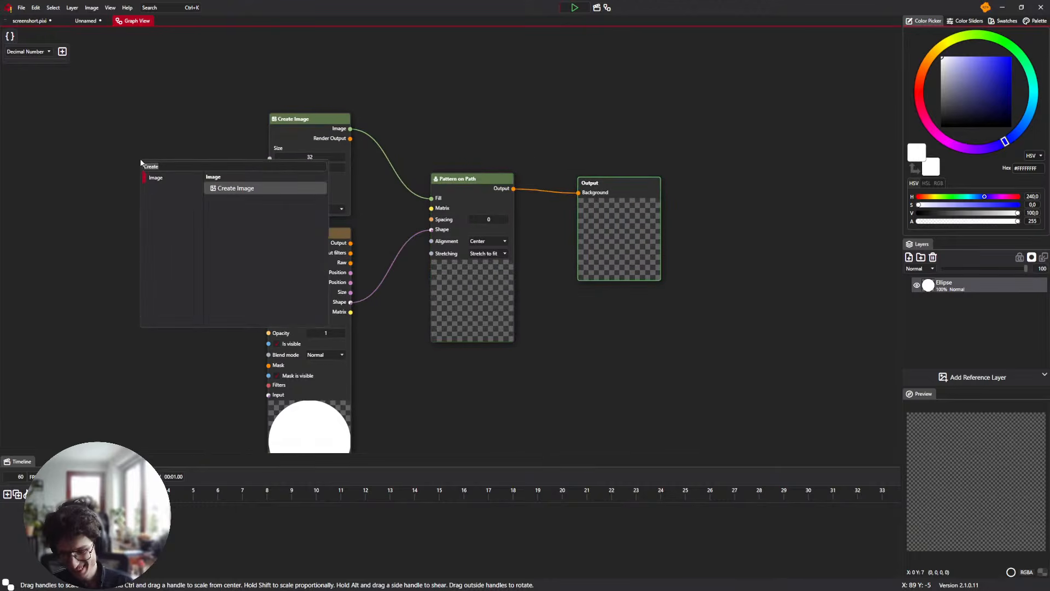
pyautogui.press('Escape')
pyautogui.rightClick(130, 168)
pyautogui.write('Image')
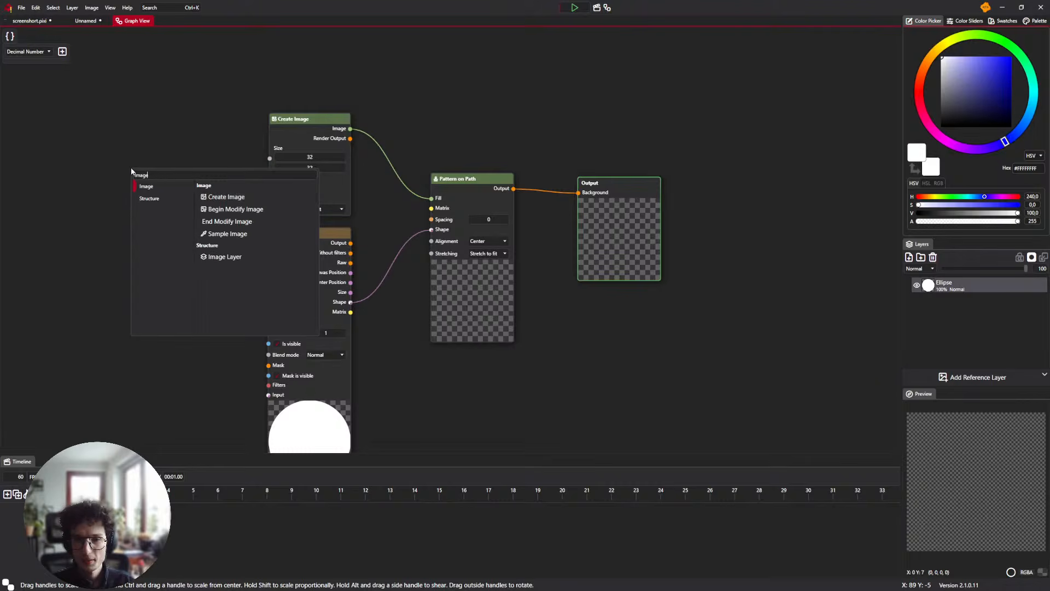
pyautogui.press('Down')
pyautogui.press('Down')
pyautogui.press('Down')
pyautogui.press('Down')
pyautogui.press('Return')
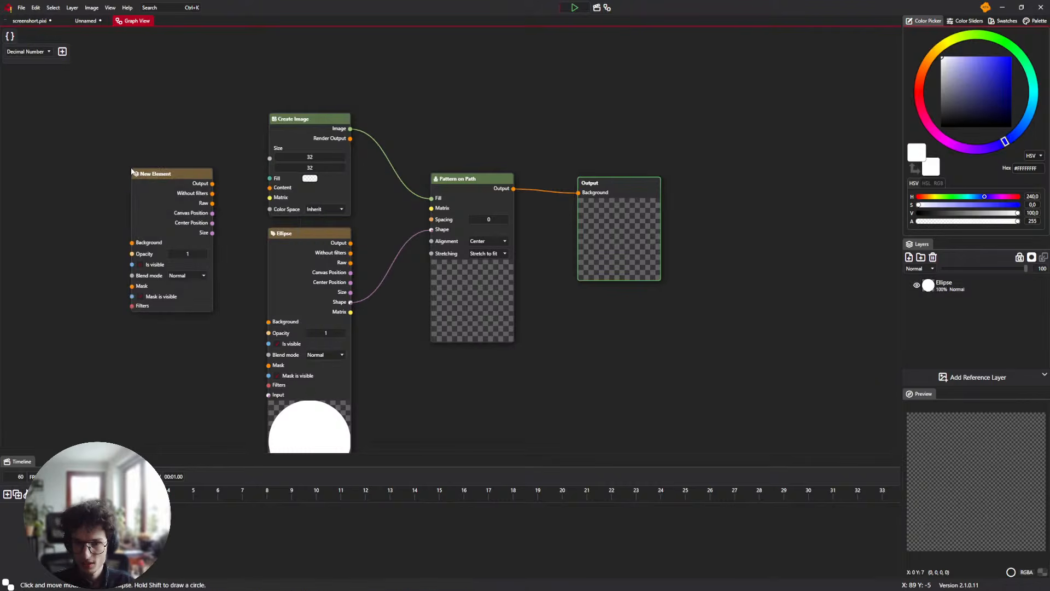
pyautogui.moveTo(145, 174); pyautogui.dragTo(133, 137)
pyautogui.moveTo(209, 200); pyautogui.dragTo(216, 236)
pyautogui.moveTo(207, 182); pyautogui.dragTo(281, 189)
pyautogui.rightClick(243, 80)
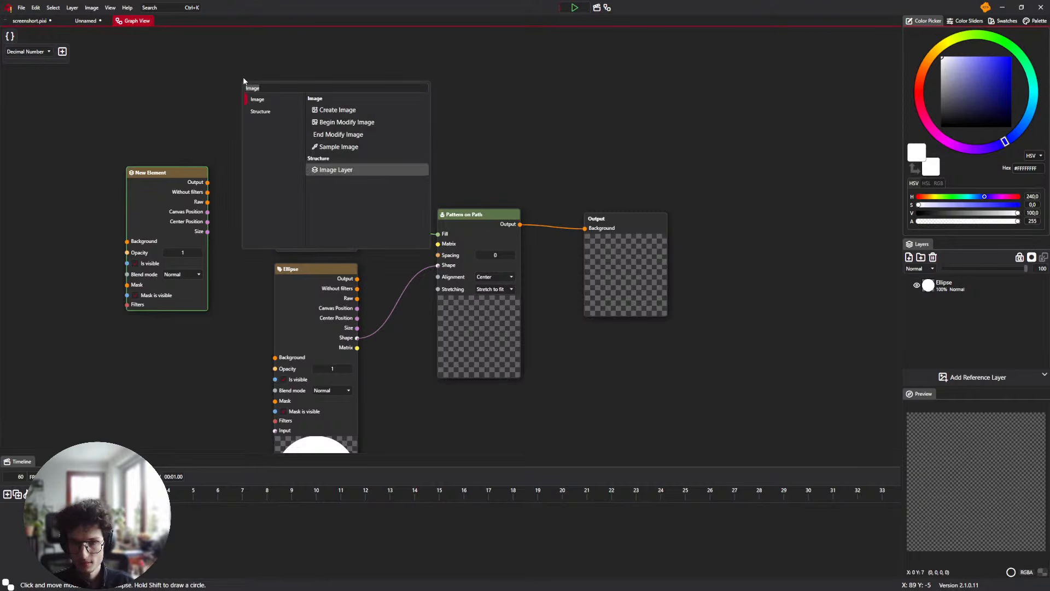
pyautogui.write('Viewport')
pyautogui.press('Return')
pyautogui.click(265, 96)
pyautogui.press('Delete')
# Add a Custom Output node named Pattern above the Create Image node and feed its Background from the New Element layer's Output
pyautogui.rightClick(264, 97)
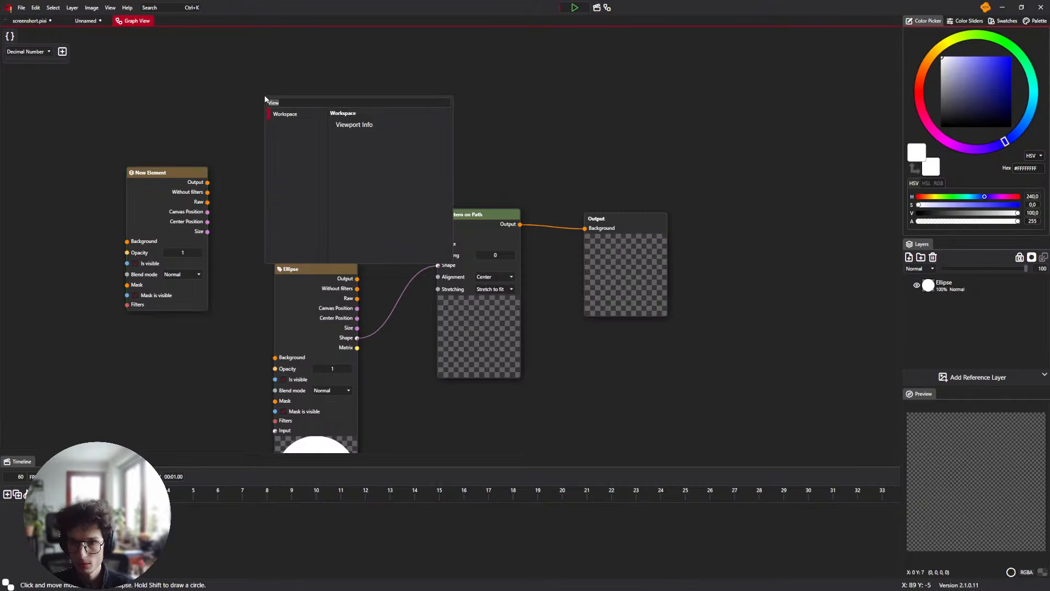
pyautogui.press('BackSpace')
pyautogui.write('custom')
pyautogui.press('Down')
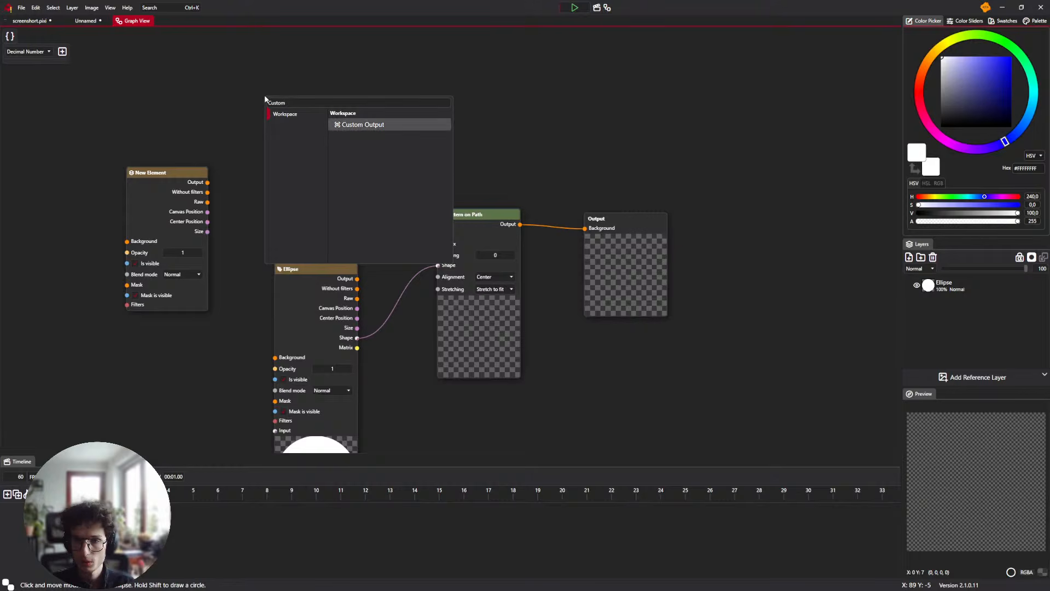
pyautogui.press('Return')
pyautogui.moveTo(376, 116); pyautogui.dragTo(450, 285)
pyautogui.moveTo(380, 272); pyautogui.dragTo(385, 229)
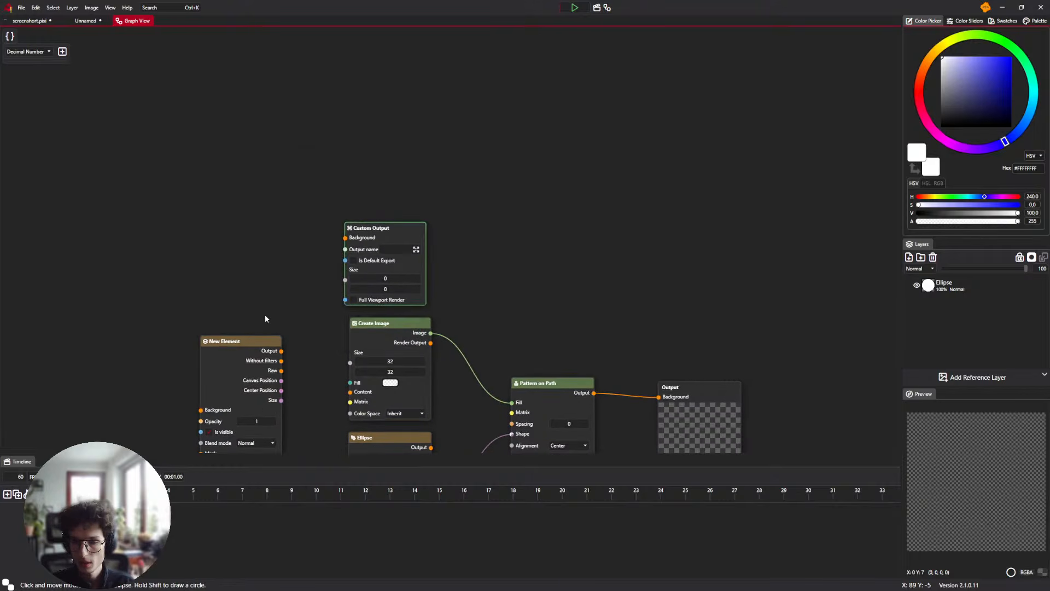
pyautogui.moveTo(252, 344); pyautogui.dragTo(346, 238)
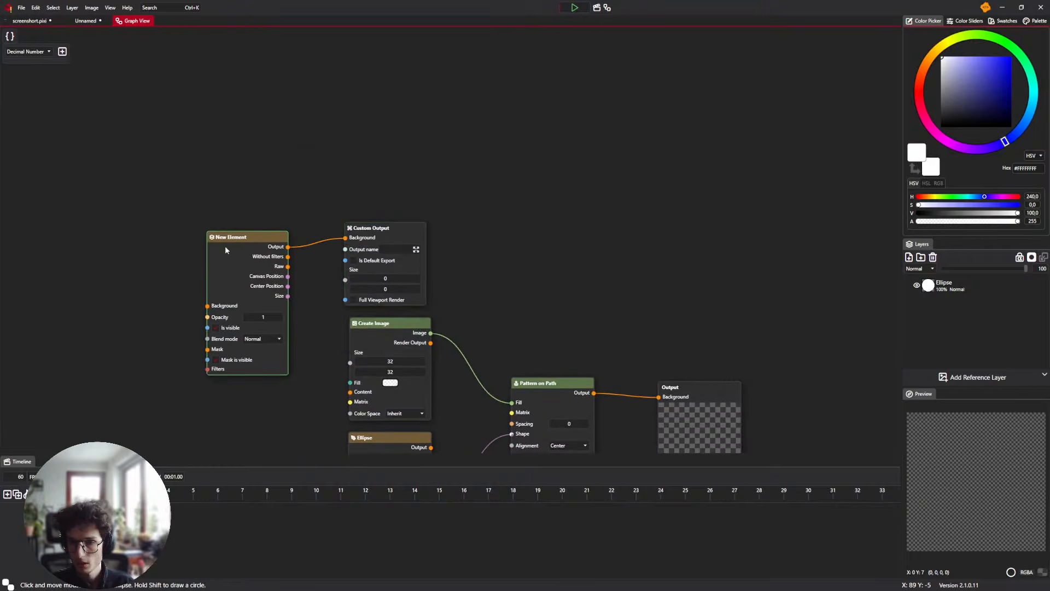
pyautogui.write('Pattern')
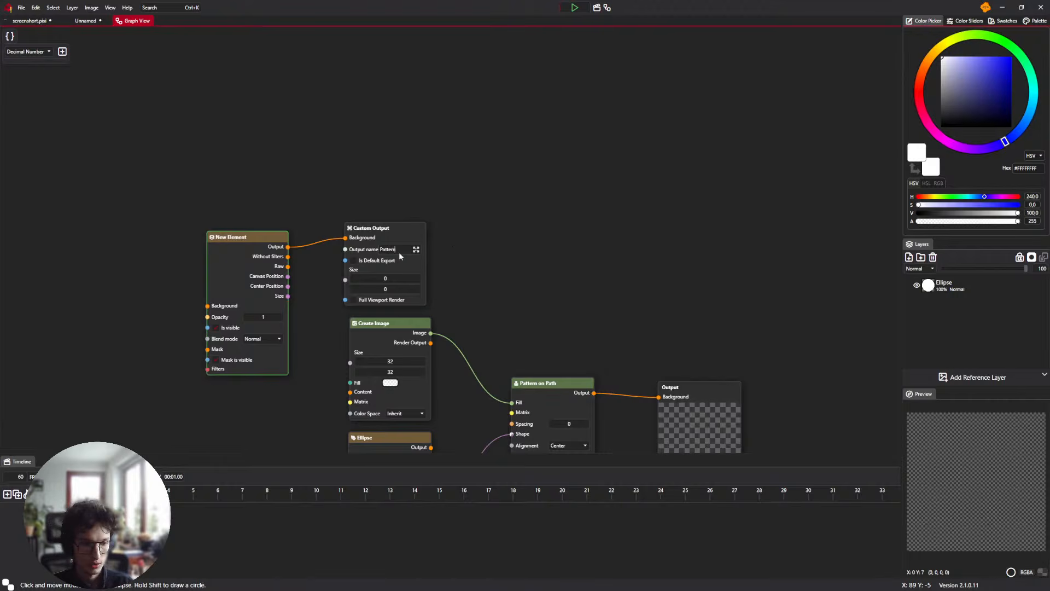
# Return to the document canvas and set its render preview to the Pattern output
pyautogui.click(92, 22)
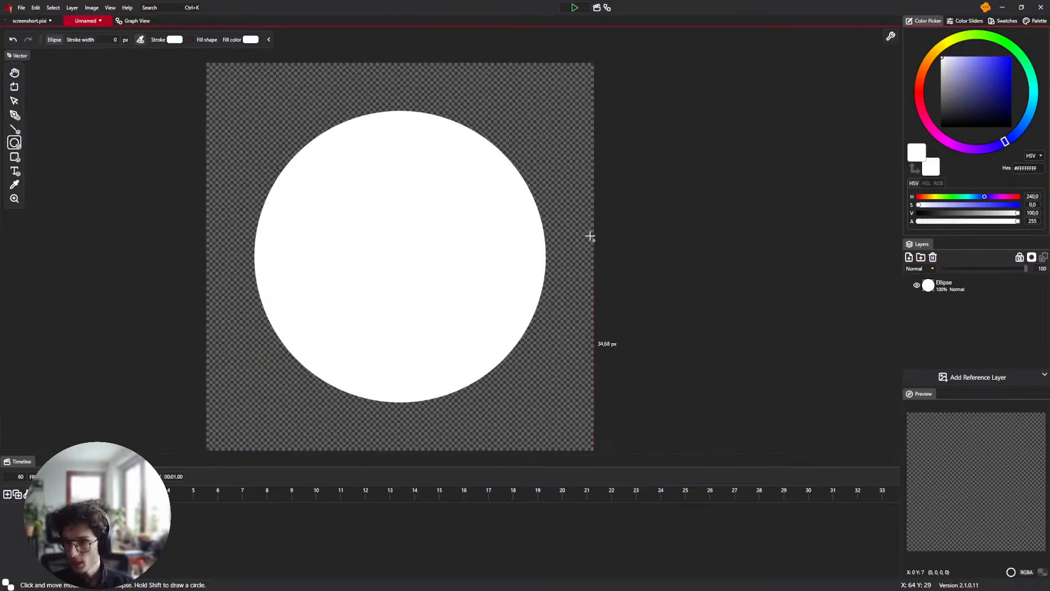
pyautogui.click(891, 36)
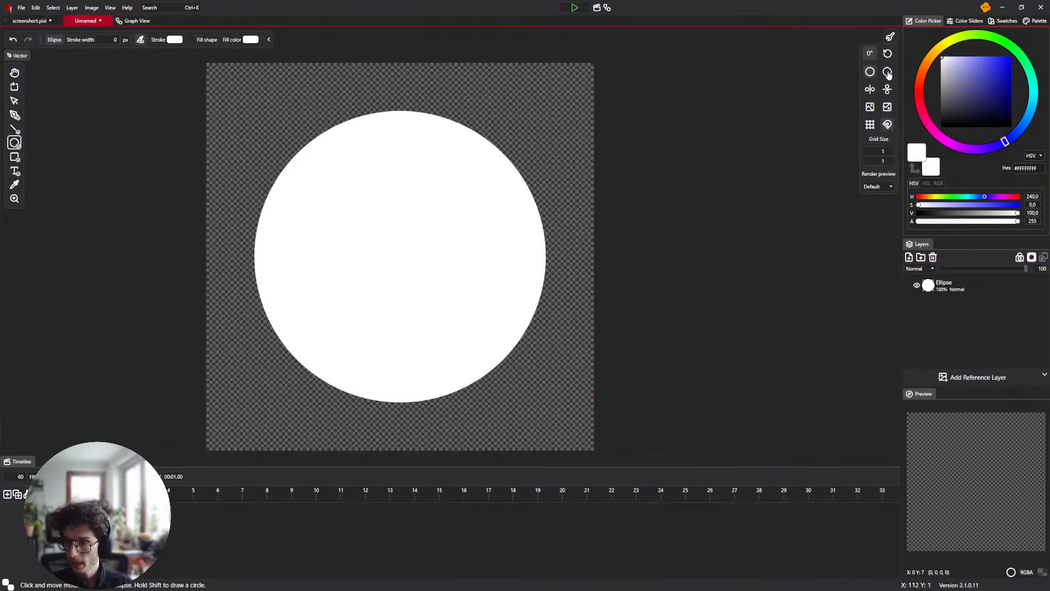
pyautogui.press('h')
pyautogui.moveTo(541, 201); pyautogui.dragTo(527, 178)
pyautogui.click(120, 24)
pyautogui.click(88, 23)
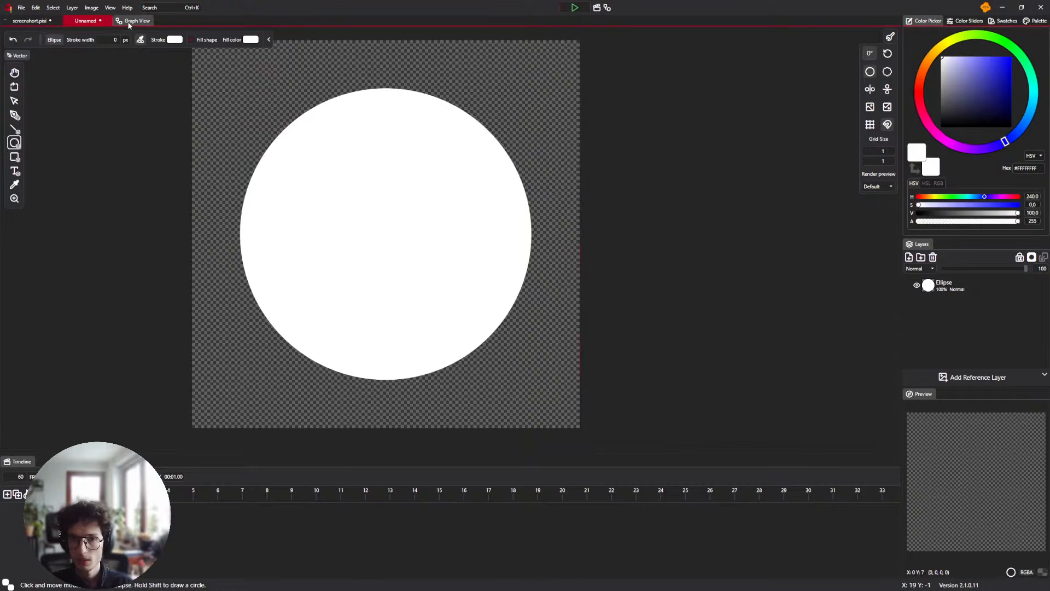
pyautogui.click(129, 24)
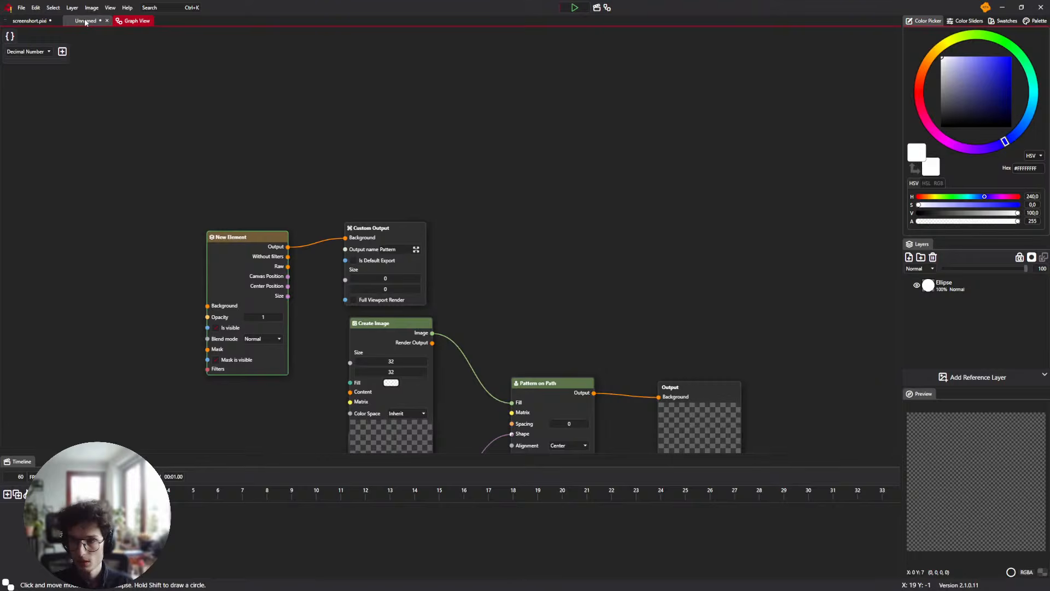
pyautogui.click(86, 21)
pyautogui.click(878, 187)
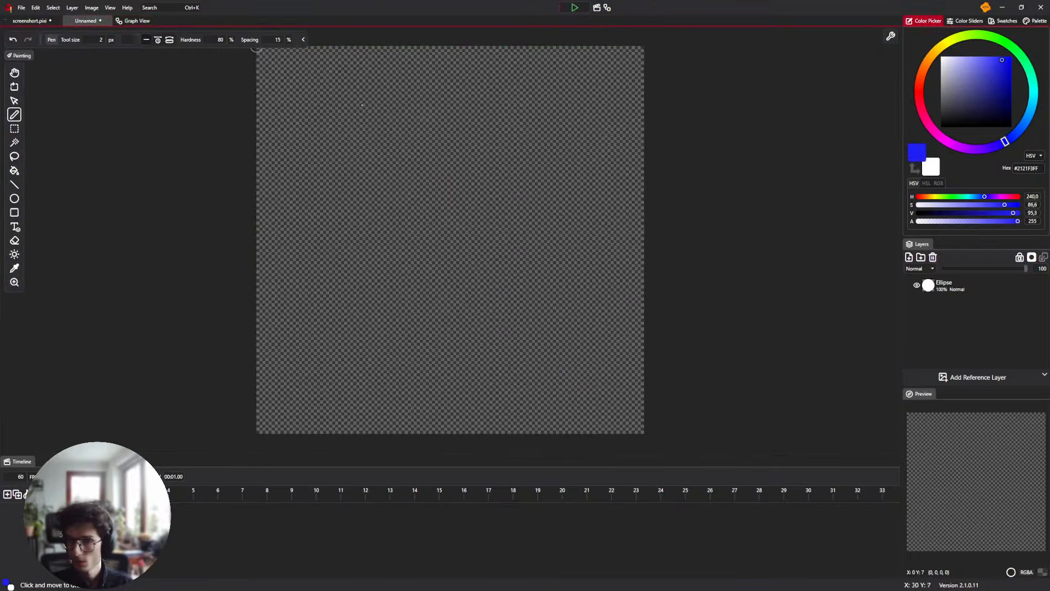
# Try a 1 px pen stroke down from the canvas's upper-left corner
pyautogui.scroll(4, 352, 159)
pyautogui.press(']')
pyautogui.press(']')
pyautogui.press(']')
pyautogui.press(']')
pyautogui.press(']')
pyautogui.press(']')
pyautogui.press('[')
pyautogui.press('[')
pyautogui.press('[')
pyautogui.press('[')
pyautogui.press('[')
pyautogui.press('[')
pyautogui.press('[')
pyautogui.scroll(5, 261, 106)
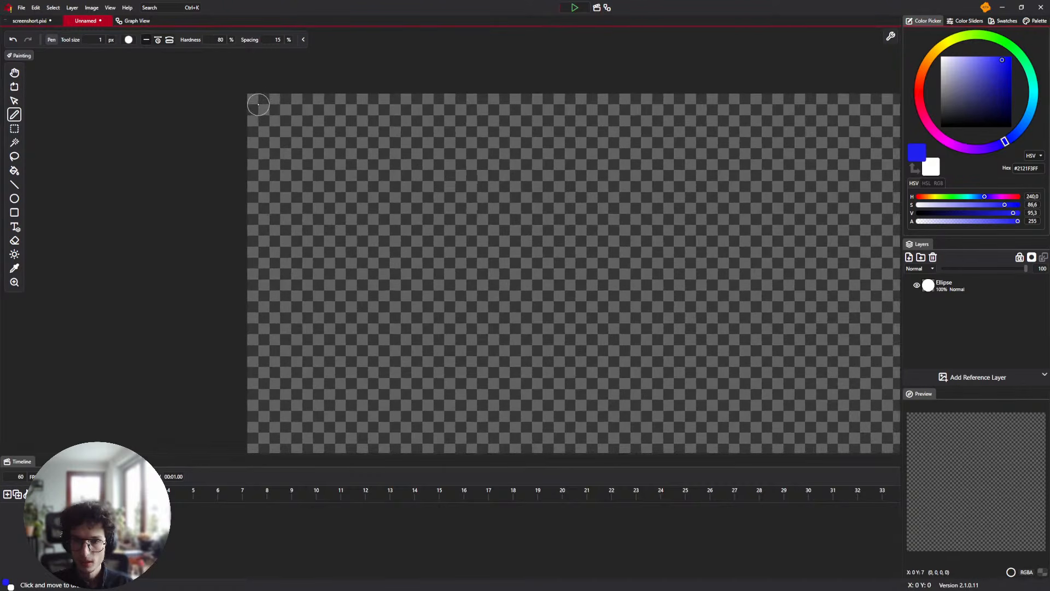
pyautogui.moveTo(258, 104)
pyautogui.mouseDown()
pyautogui.moveTo(322, 114)
pyautogui.moveTo(258, 180)
pyautogui.mouseUp()
pyautogui.hotkey('ctrl', 'z')
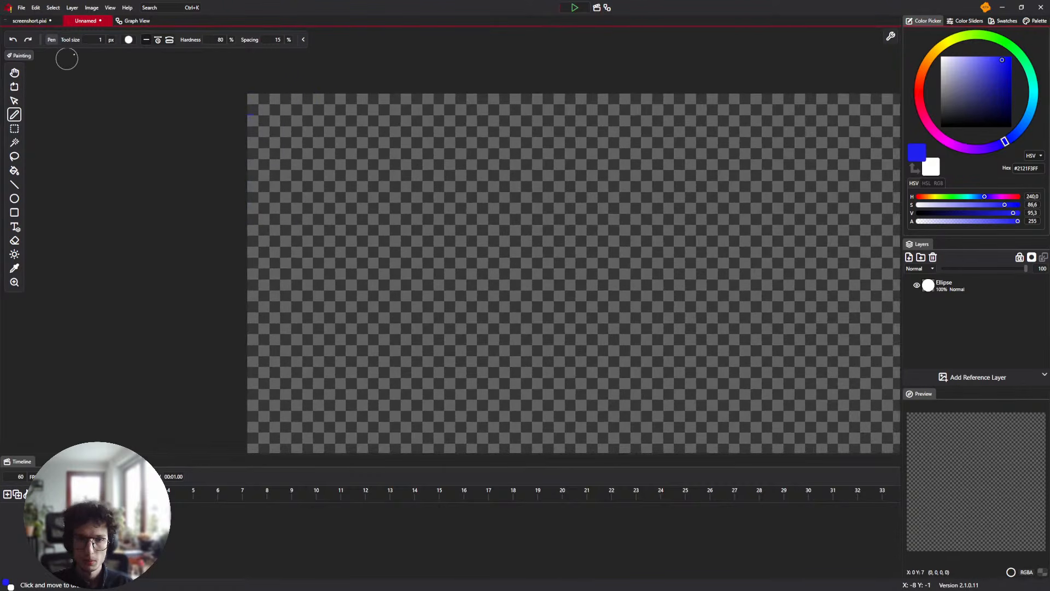
# Switch the pen to the Claws brush and try a 9 px mark near the canvas's upper-left corner
pyautogui.click(129, 39)
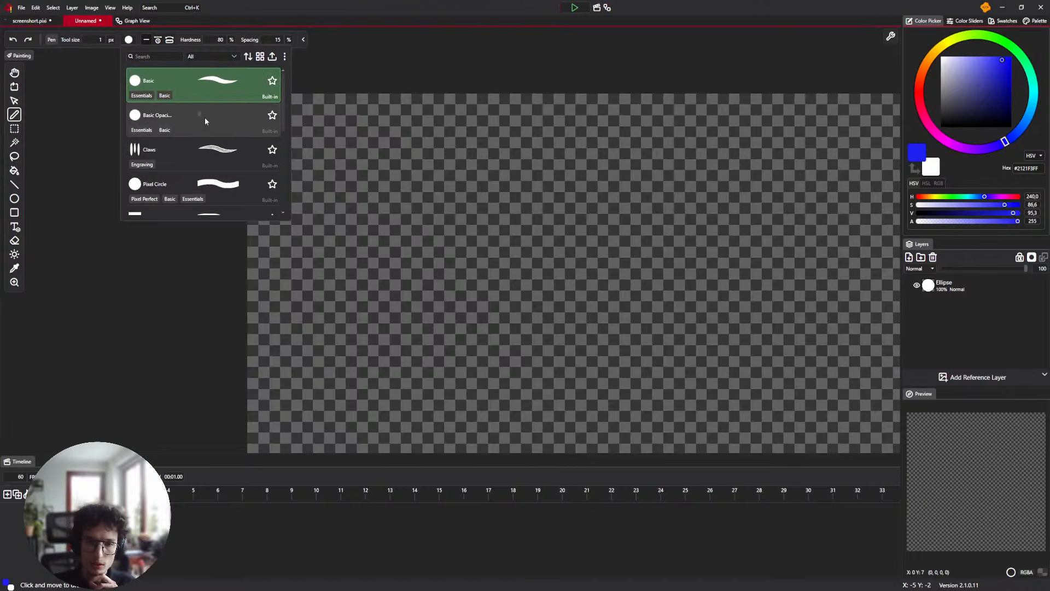
pyautogui.click(193, 152)
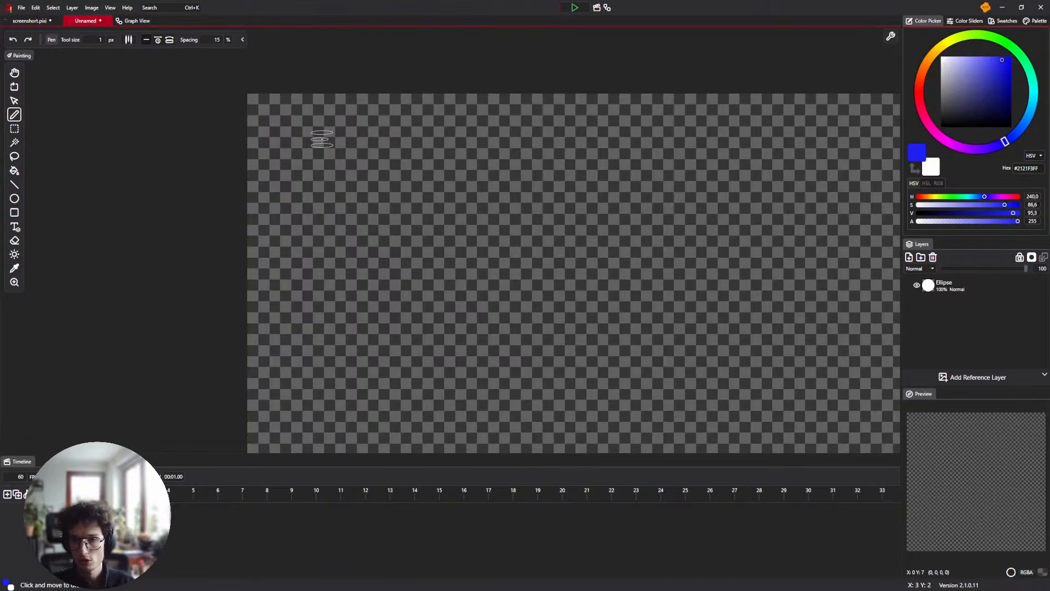
pyautogui.press(']')
pyautogui.press(']')
pyautogui.press(']')
pyautogui.press(']')
pyautogui.press(']')
pyautogui.press(']')
pyautogui.press(']')
pyautogui.press(']')
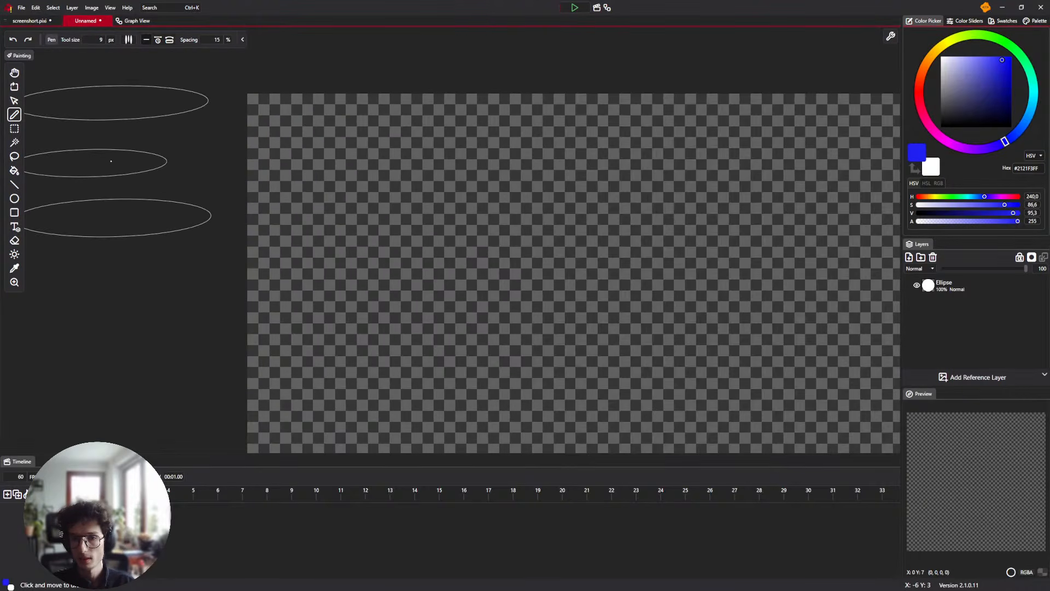
pyautogui.click(345, 186)
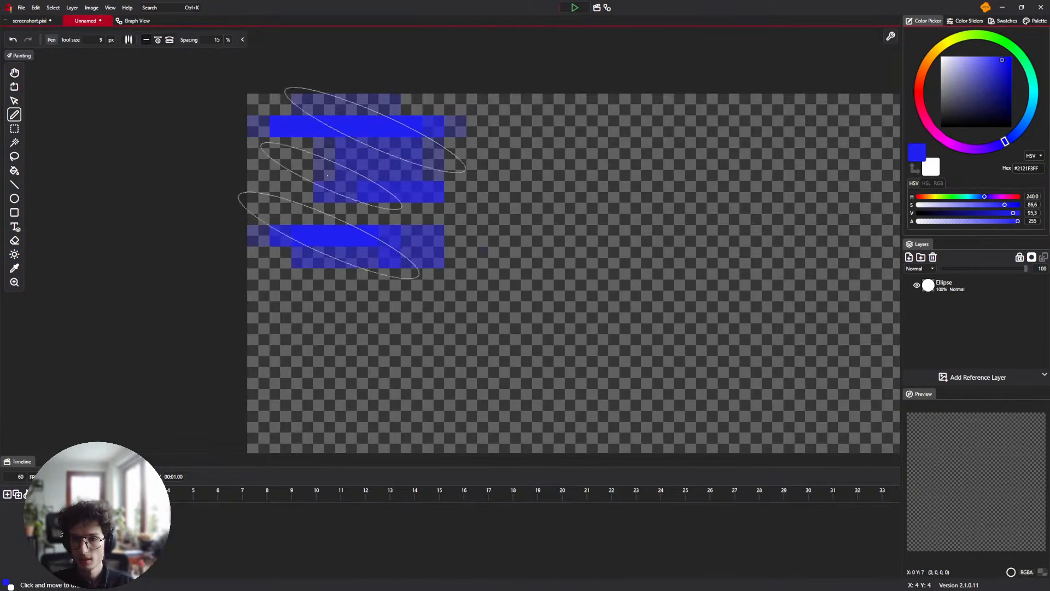
pyautogui.hotkey('ctrl', 'z')
# Enlarge the Claws brush to 18 px and paint a blue three-stroke claw mark near the canvas's upper-left corner
pyautogui.press(']')
pyautogui.press(']')
pyautogui.press(']')
pyautogui.press(']')
pyautogui.press(']')
pyautogui.press(']')
pyautogui.press(']')
pyautogui.press(']')
pyautogui.press(']')
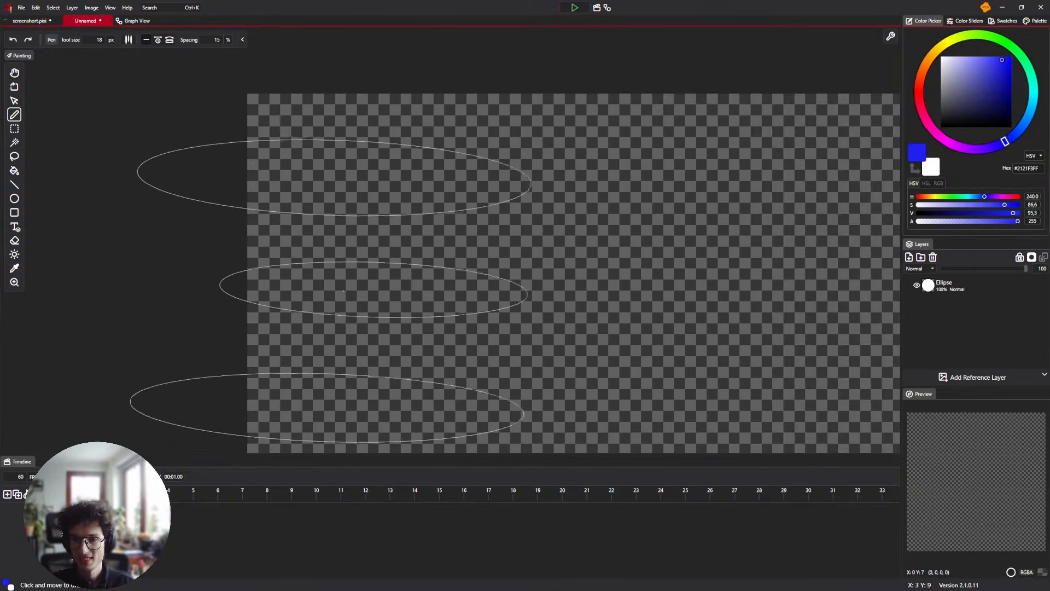
pyautogui.click(489, 285)
pyautogui.scroll(-3, 569, 224)
pyautogui.moveTo(569, 224); pyautogui.dragTo(279, 60)
pyautogui.scroll(-2, 333, 96)
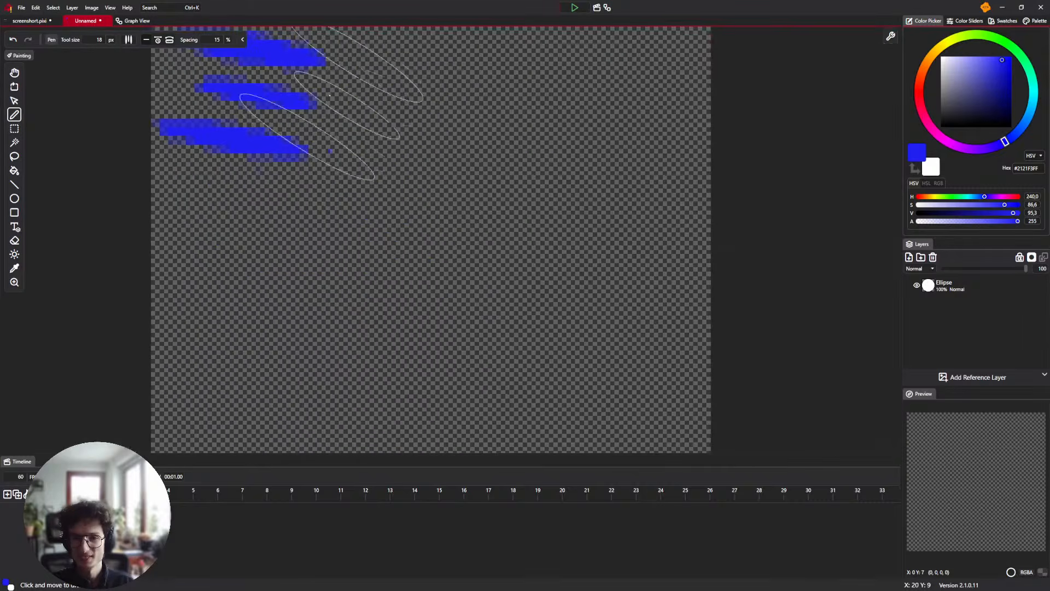
pyautogui.moveTo(331, 104)
pyautogui.mouseDown()
pyautogui.moveTo(421, 183)
pyautogui.moveTo(388, 135)
pyautogui.mouseUp()
pyautogui.scroll(-1, 422, 183)
pyautogui.scroll(-2, 413, 175)
# Set the canvas's render preview back to Default
pyautogui.click(891, 36)
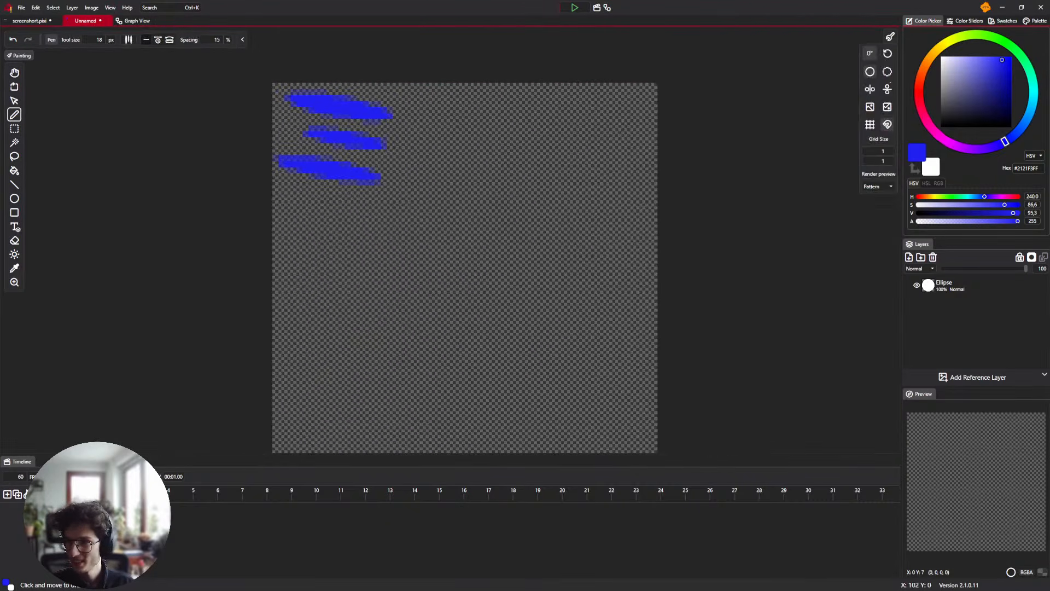
pyautogui.click(883, 186)
pyautogui.click(879, 195)
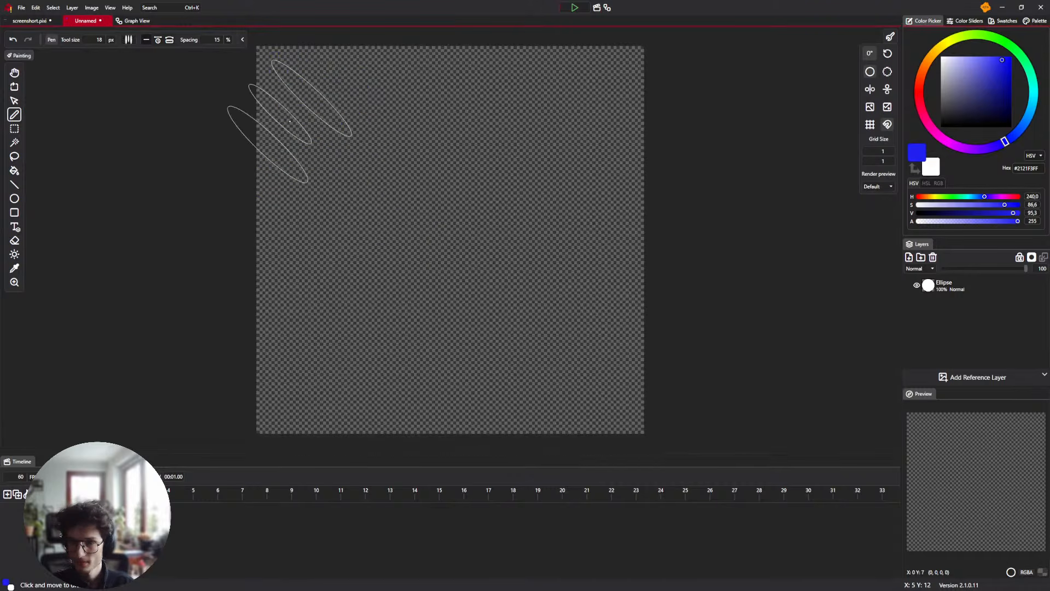
pyautogui.moveTo(290, 118); pyautogui.dragTo(330, 162)
# In the node graph, move the New Element node clear of the others and connect its Output to the Create Image's Content input
pyautogui.click(136, 20)
pyautogui.moveTo(260, 326); pyautogui.dragTo(285, 228)
pyautogui.moveTo(257, 153); pyautogui.dragTo(216, 171)
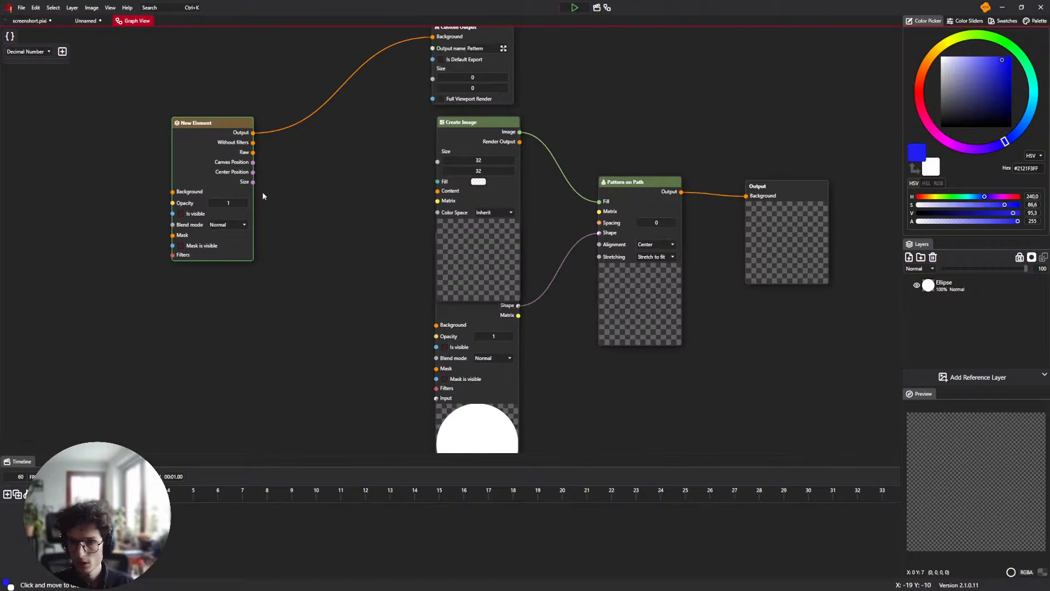
pyautogui.moveTo(253, 132)
pyautogui.mouseDown()
pyautogui.moveTo(400, 159)
pyautogui.moveTo(438, 191)
pyautogui.mouseUp()
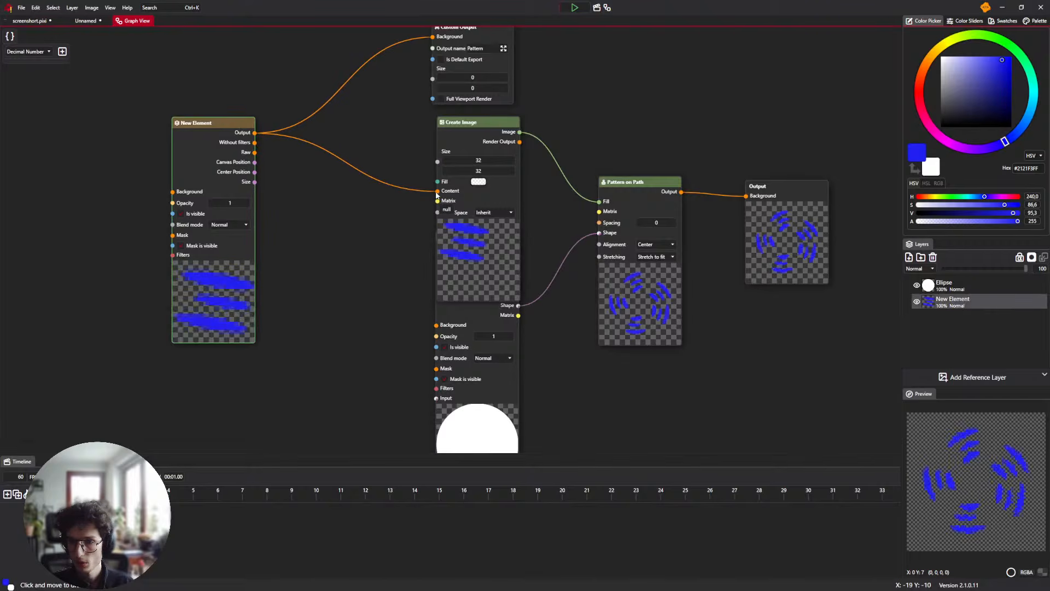
# Set the Create Image node's size to 21 × 19 and view the circular pattern on the document canvas
pyautogui.moveTo(503, 162)
pyautogui.mouseDown()
pyautogui.moveTo(472, 160)
pyautogui.moveTo(499, 174)
pyautogui.moveTo(479, 172)
pyautogui.moveTo(516, 166)
pyautogui.mouseUp()
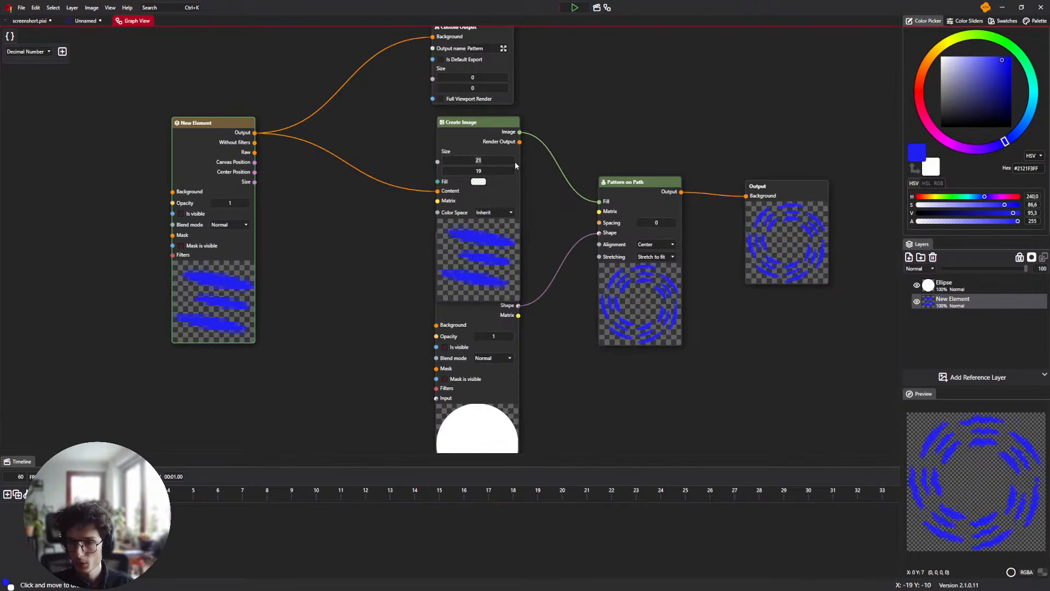
pyautogui.scroll(3, 519, 250)
pyautogui.scroll(-5, 388, 275)
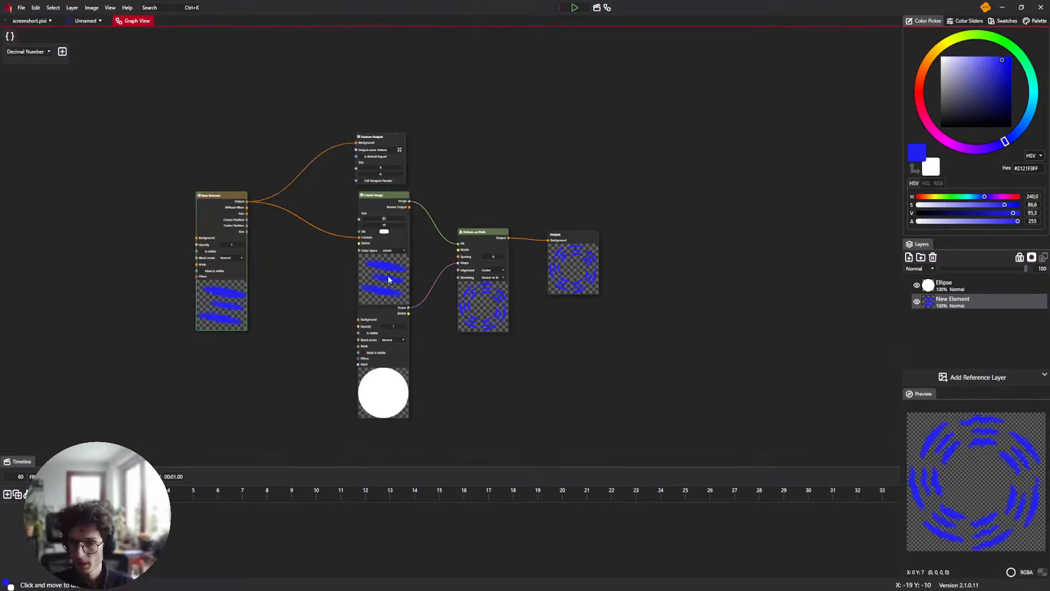
pyautogui.scroll(1, 388, 275)
pyautogui.click(88, 20)
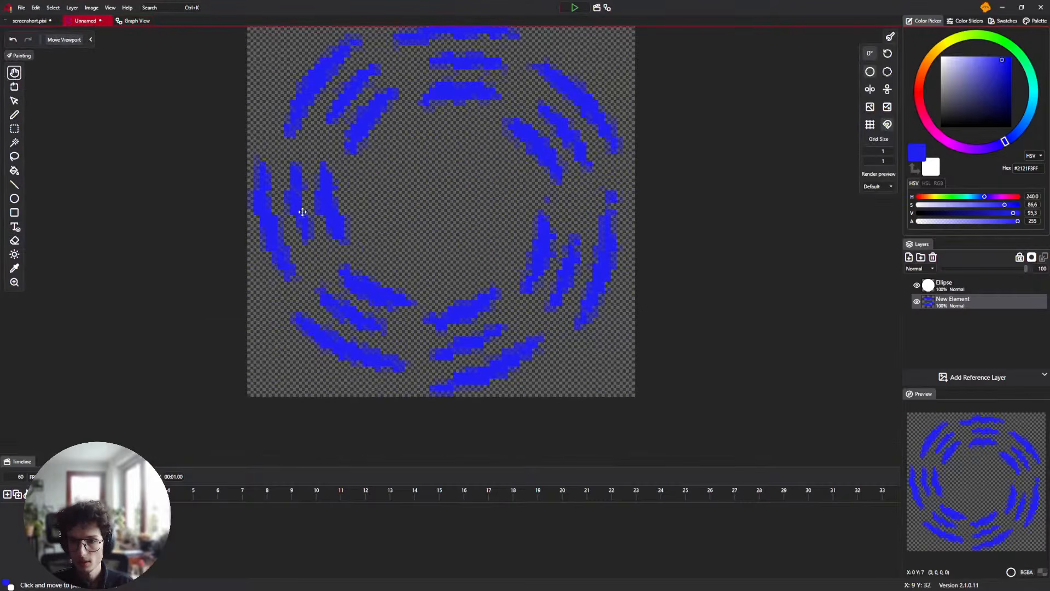
# Rename the New Element layer to Pattern and select the Ellipse layer
pyautogui.moveTo(303, 212); pyautogui.dragTo(306, 240)
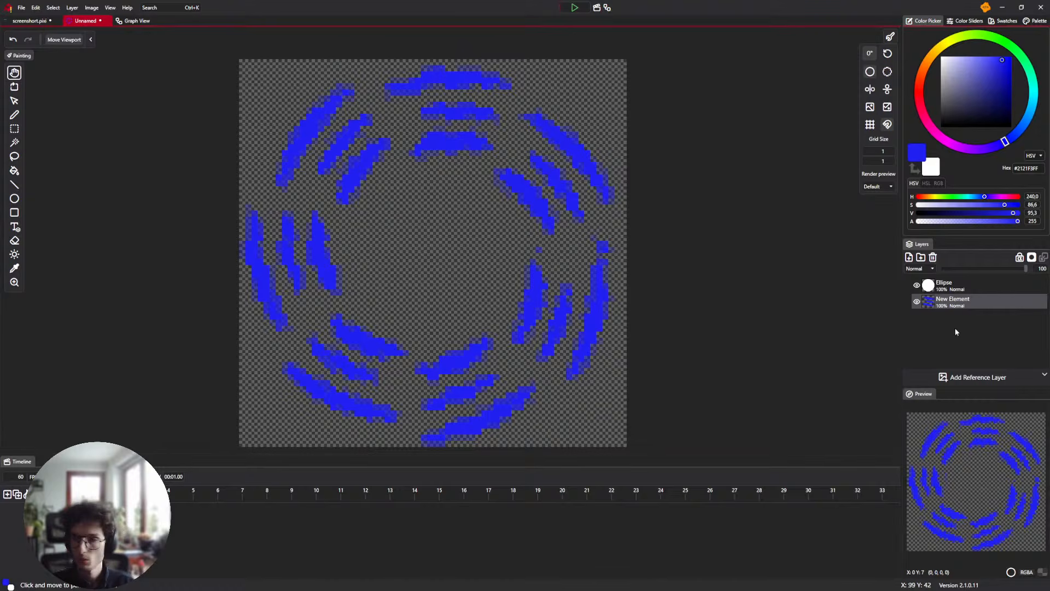
pyautogui.doubleClick(947, 300)
pyautogui.write('Pattern')
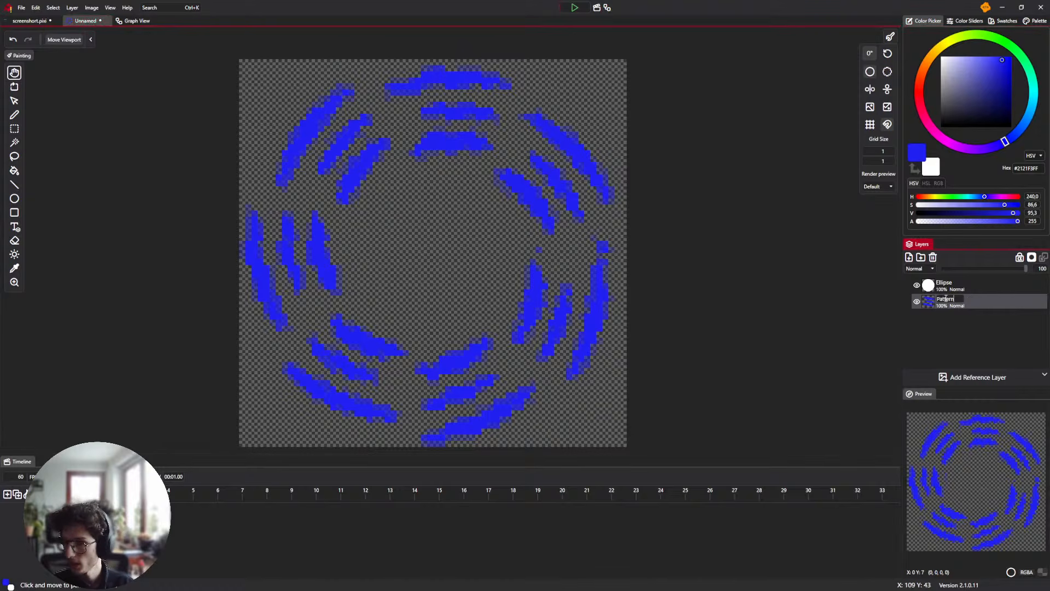
pyautogui.press('Return')
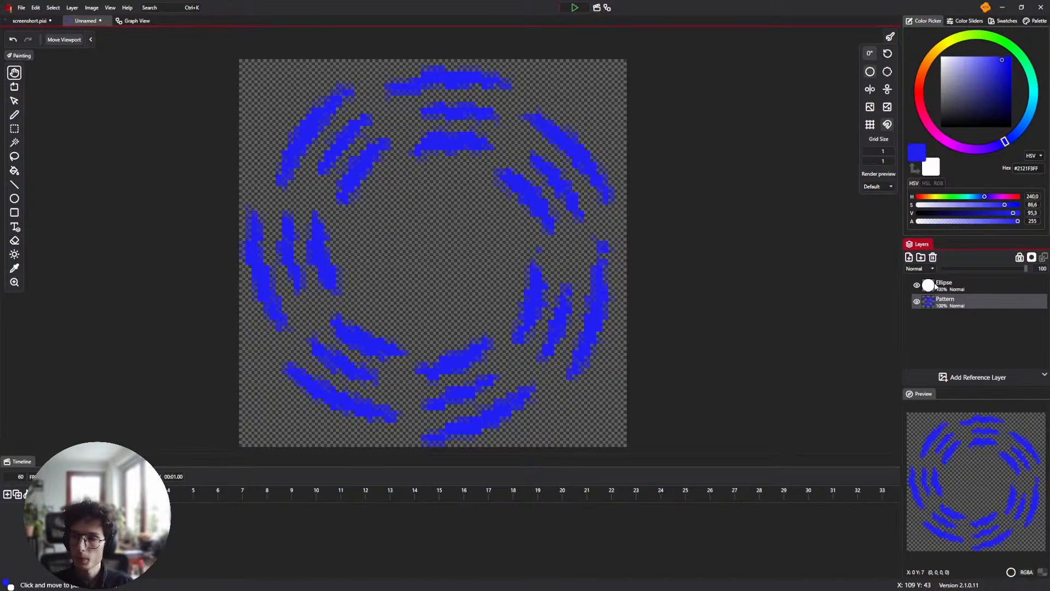
pyautogui.click(942, 286)
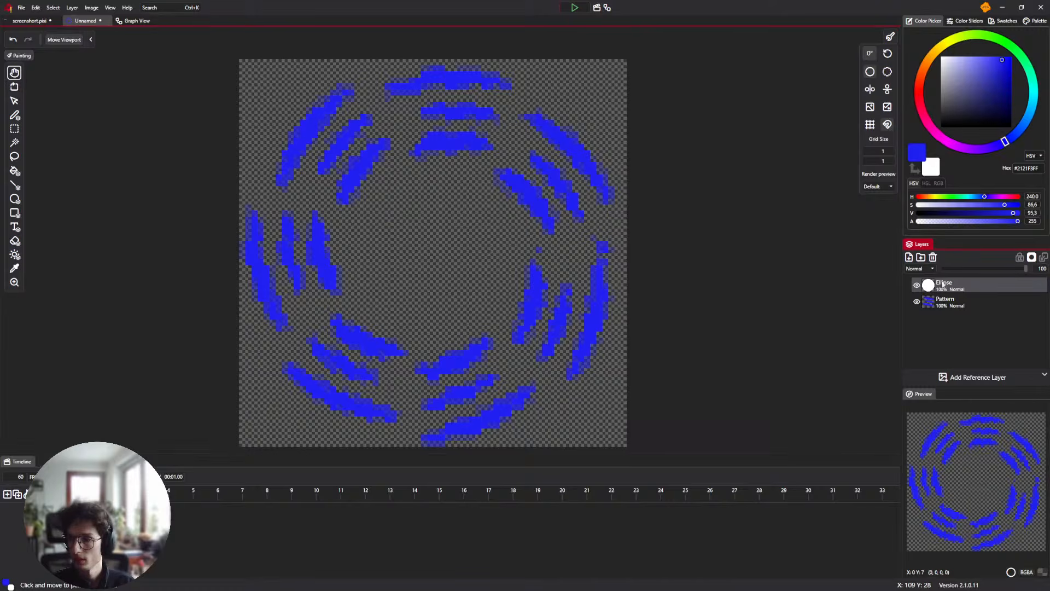
# In the node graph, try Place along stretching on the Pattern on Path node and return it to Stretch to fit
pyautogui.click(130, 26)
pyautogui.scroll(6, 438, 218)
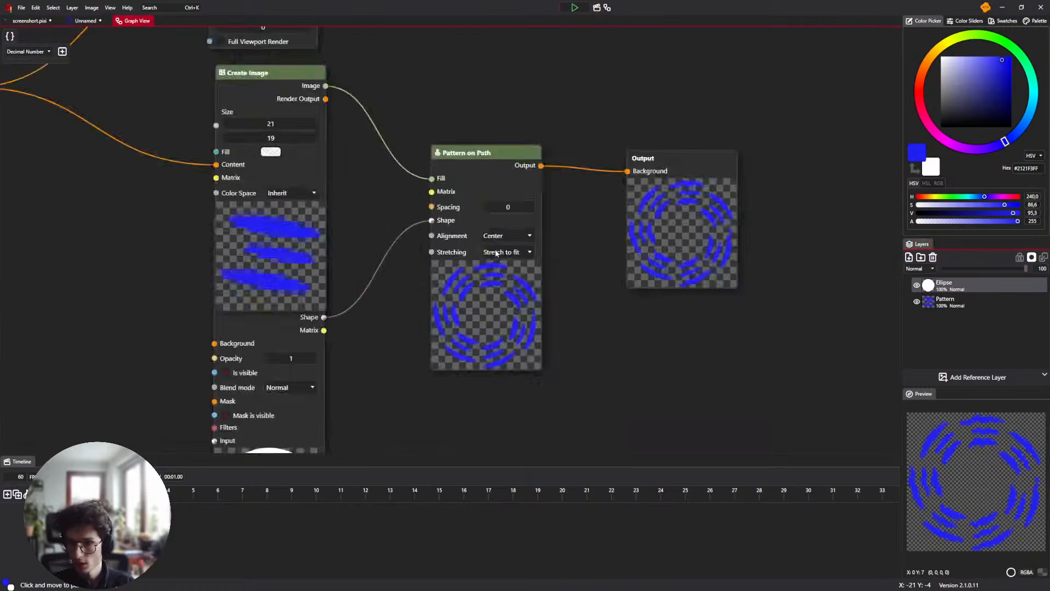
pyautogui.scroll(-3, 436, 192)
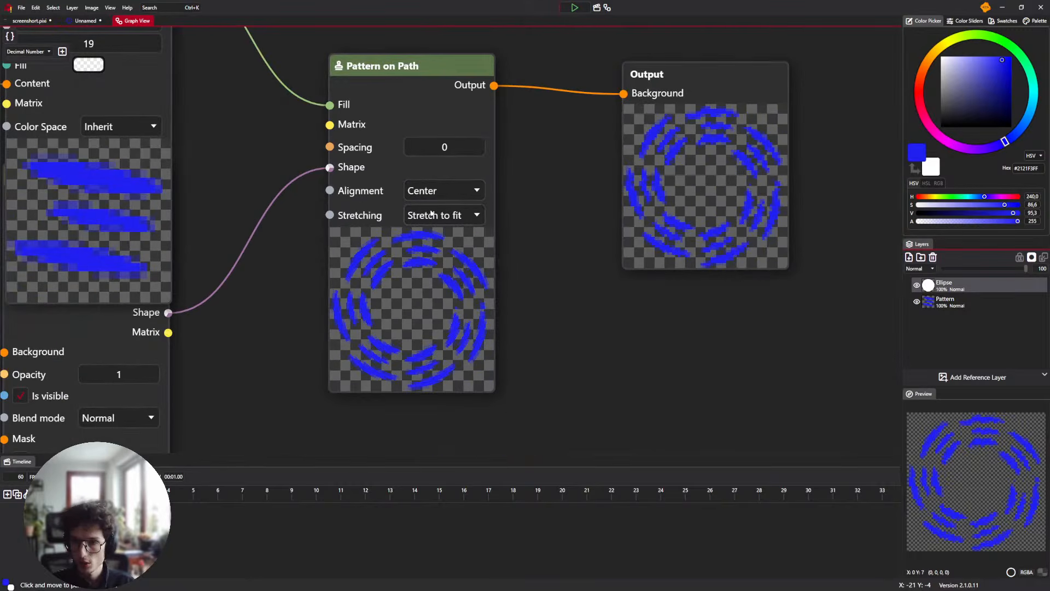
pyautogui.click(431, 214)
pyautogui.click(430, 227)
pyautogui.click(430, 217)
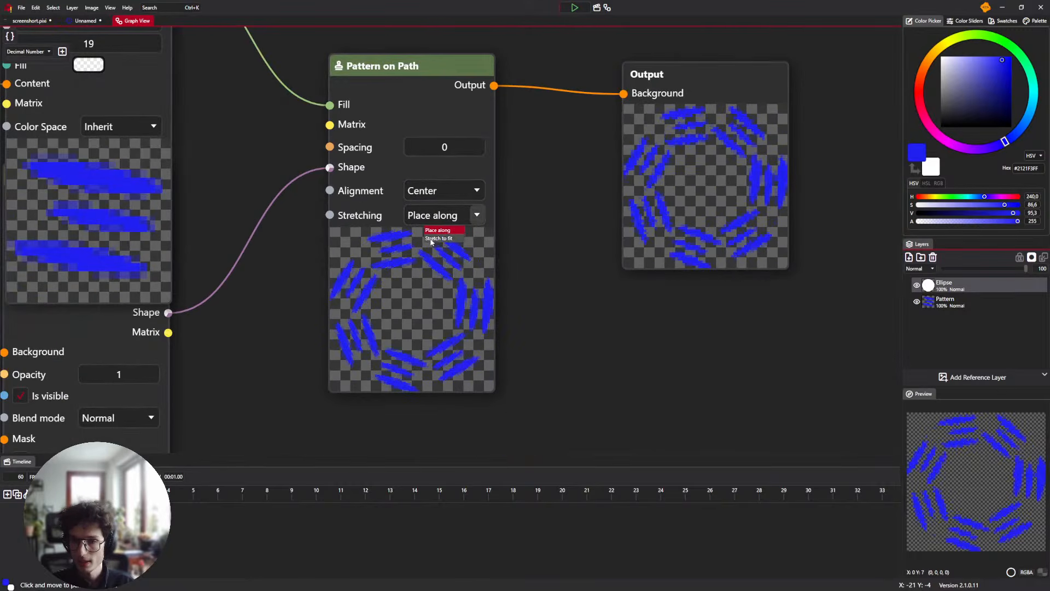
pyautogui.click(432, 237)
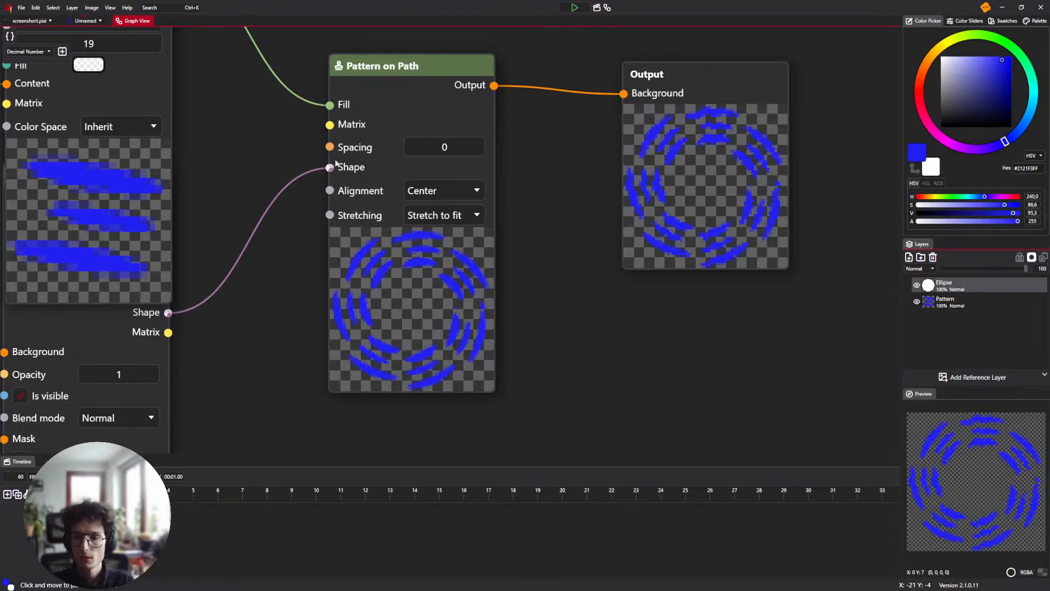
# Compare the stretched pattern on the canvas with the Pattern on Path node's Stretching set to Place along
pyautogui.click(94, 20)
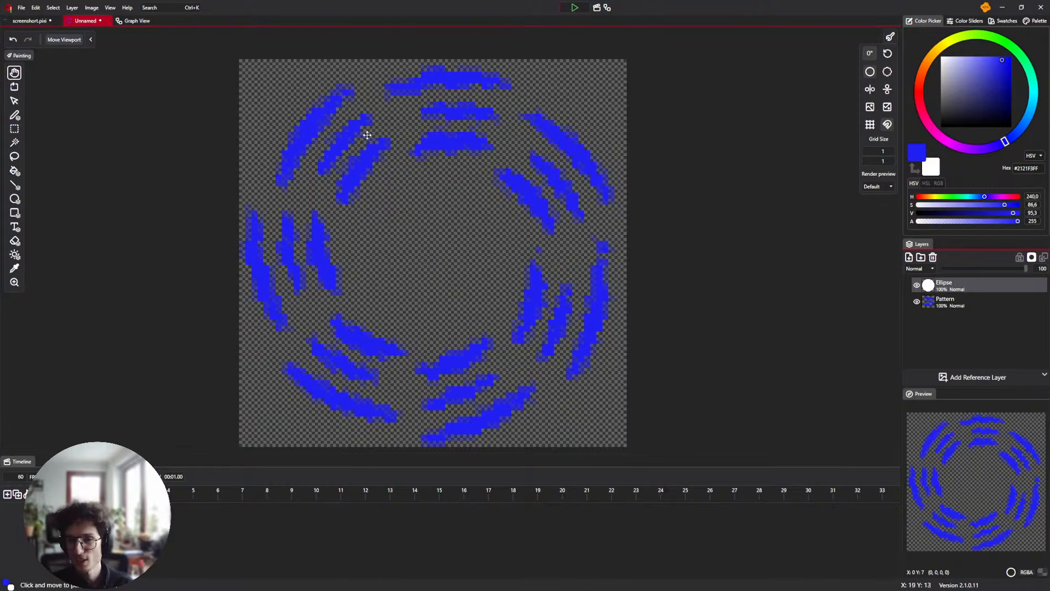
pyautogui.click(133, 20)
pyautogui.click(471, 215)
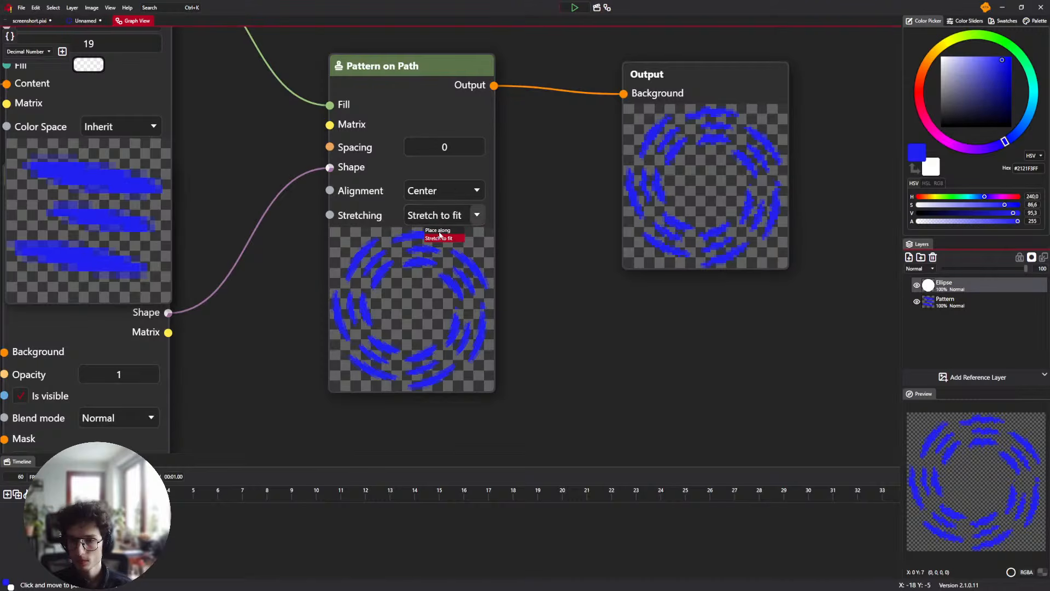
pyautogui.click(440, 235)
pyautogui.click(86, 21)
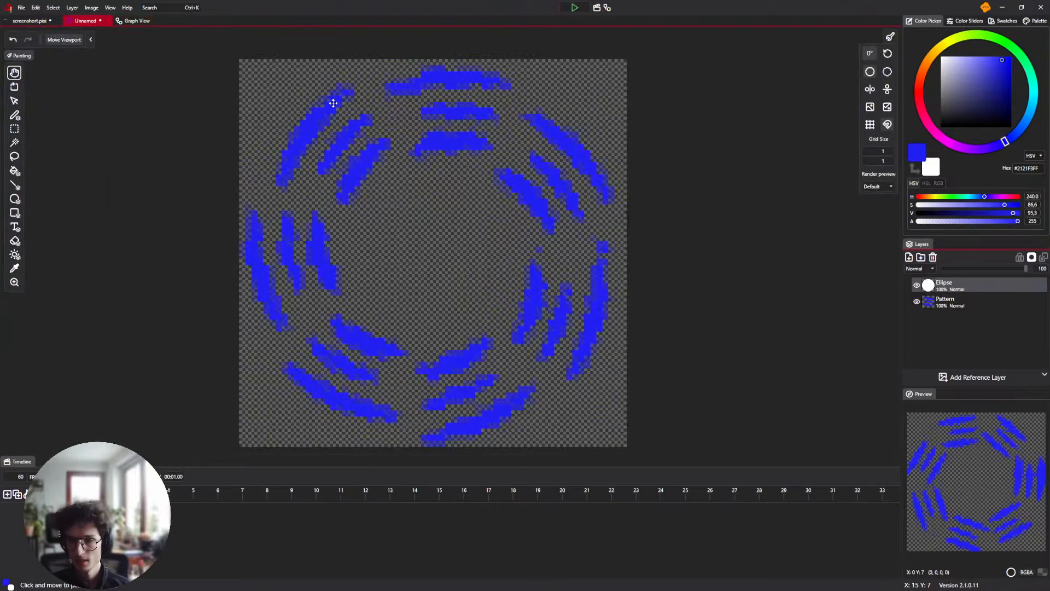
pyautogui.click(132, 22)
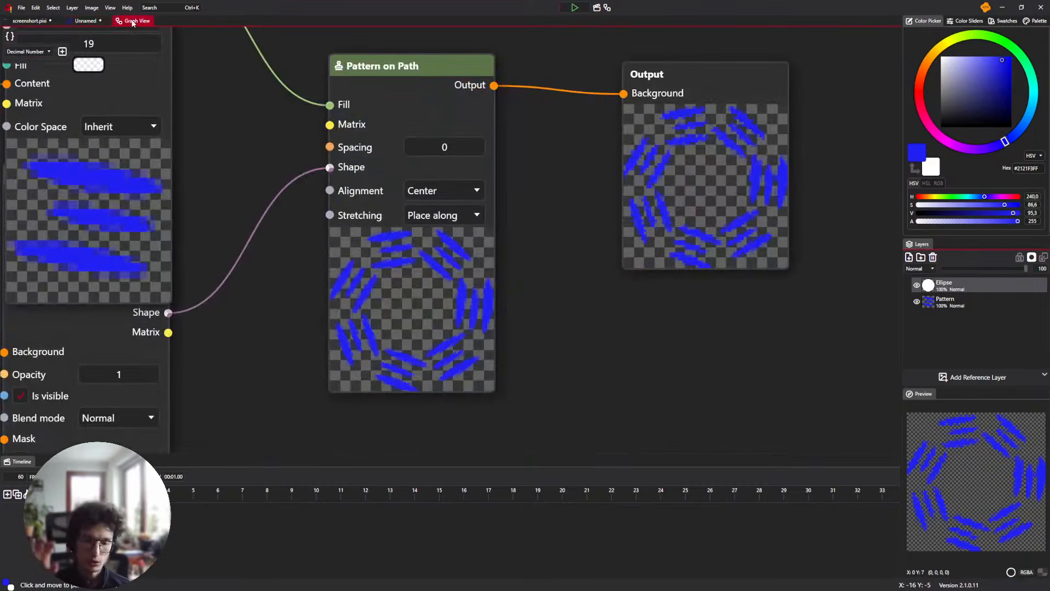
# Increase the Pattern on Path node's Spacing to 52,3 and view the spread-out claw marks on the document canvas
pyautogui.click(478, 217)
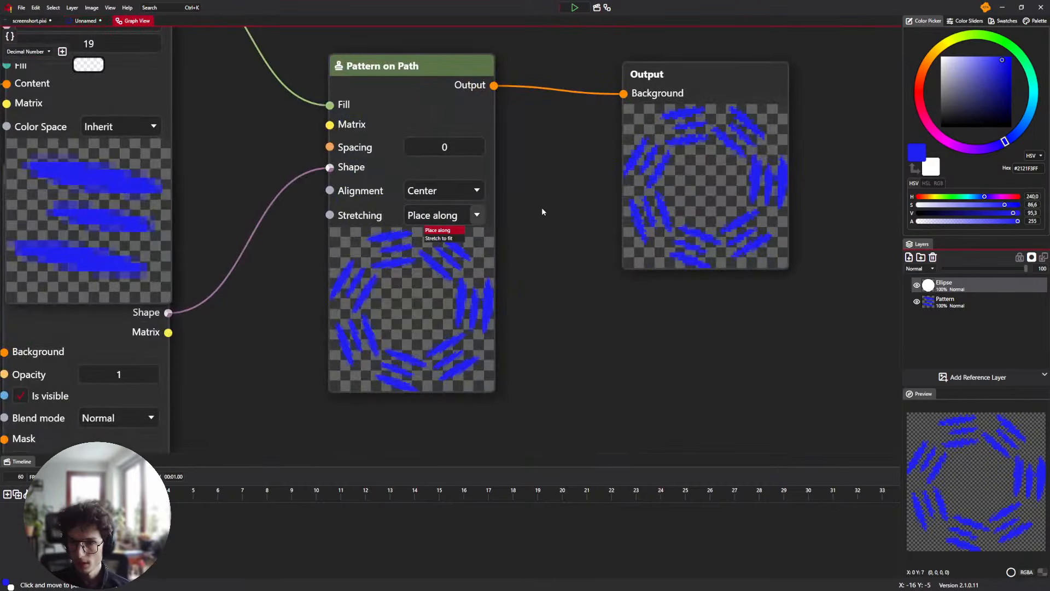
pyautogui.click(541, 208)
pyautogui.moveTo(472, 146)
pyautogui.mouseDown()
pyautogui.moveTo(621, 147)
pyautogui.moveTo(577, 146)
pyautogui.mouseUp()
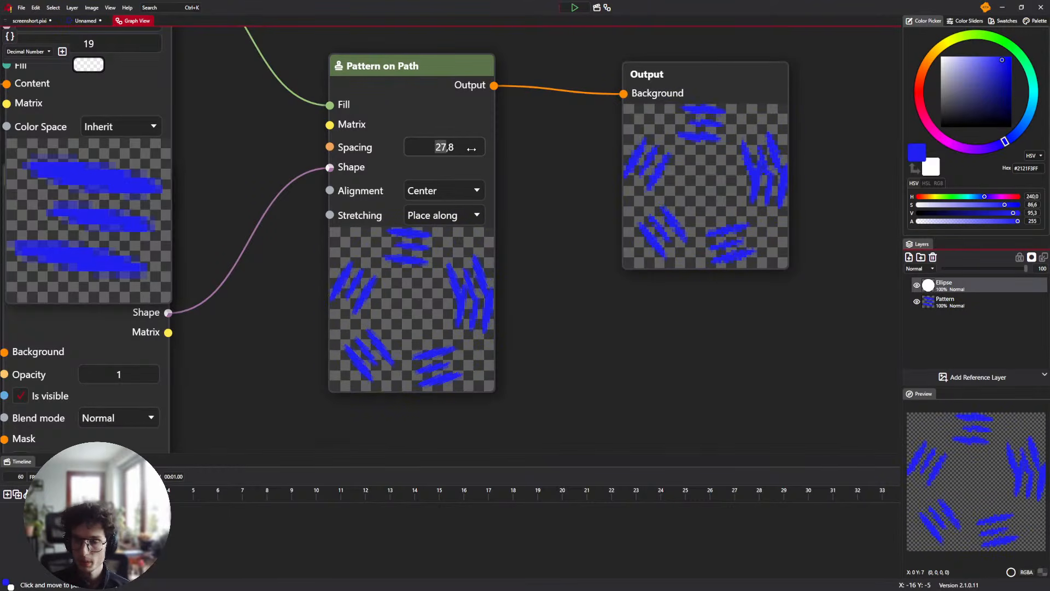
pyautogui.moveTo(471, 149); pyautogui.dragTo(569, 167)
pyautogui.click(86, 20)
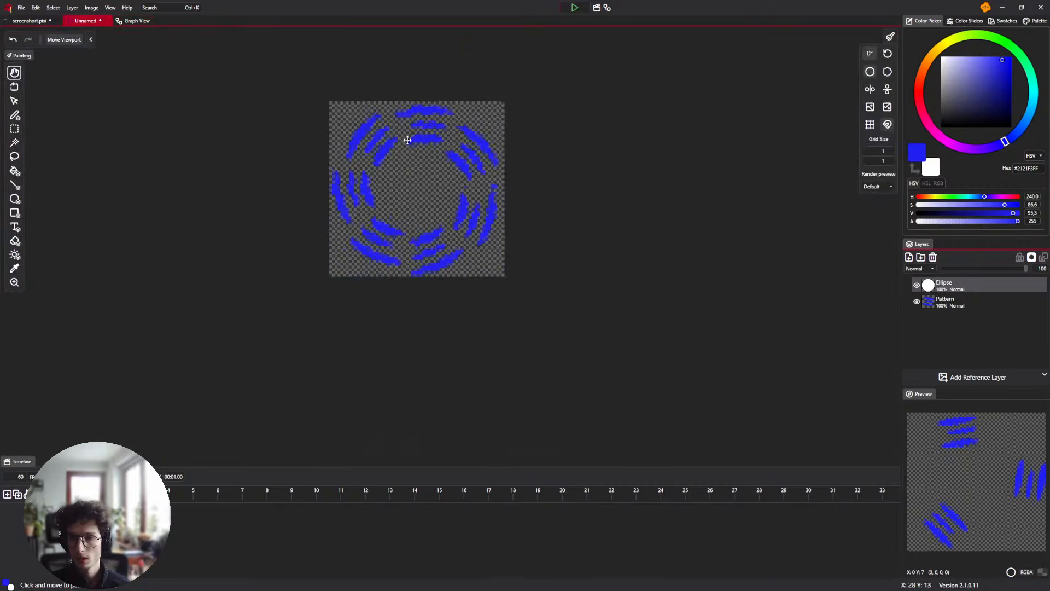
pyautogui.scroll(4, 432, 161)
pyautogui.scroll(-3, 462, 143)
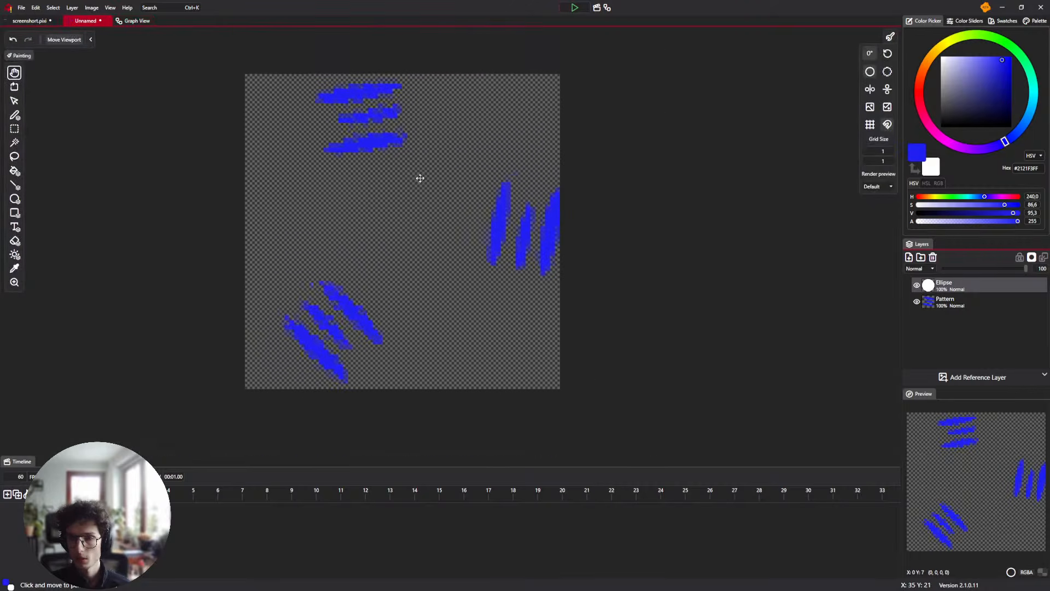
pyautogui.scroll(1, 367, 115)
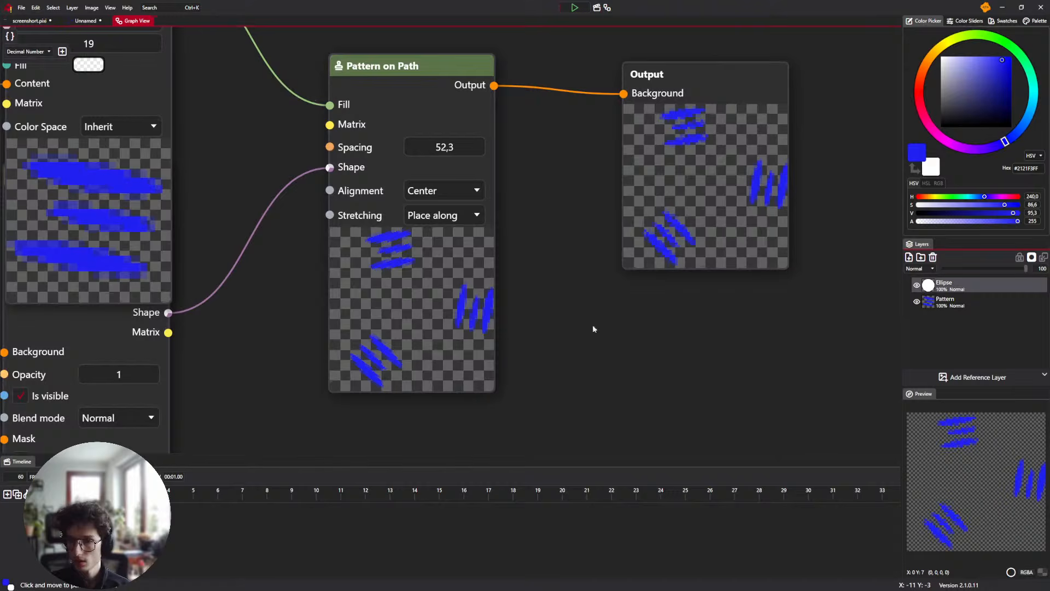
# Set the Pattern on Path node's Stretching to Stretch to fit and view the curved strokes on the canvas
pyautogui.click(477, 215)
pyautogui.click(438, 239)
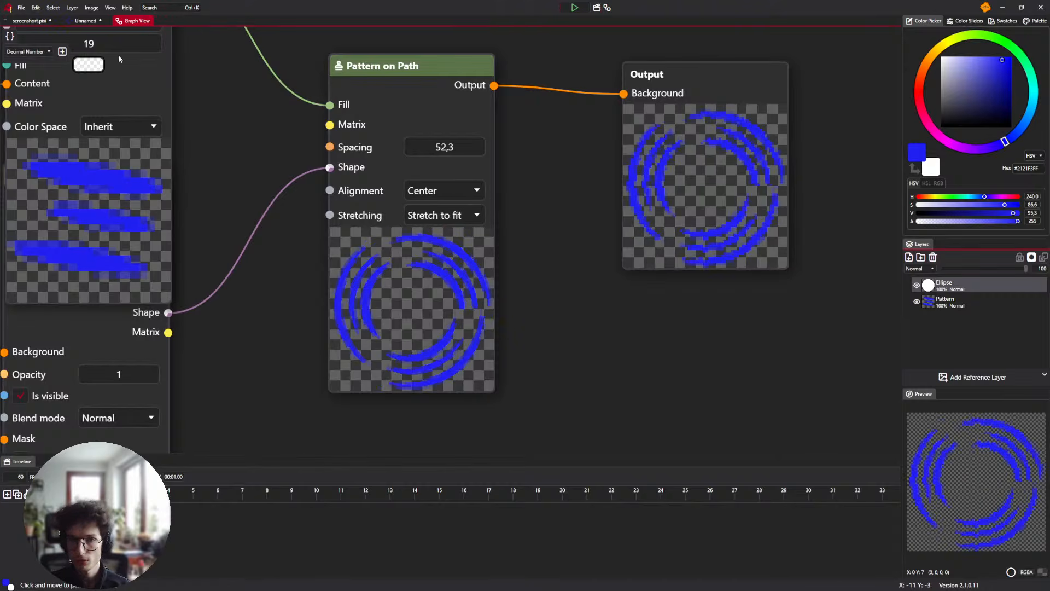
pyautogui.click(88, 21)
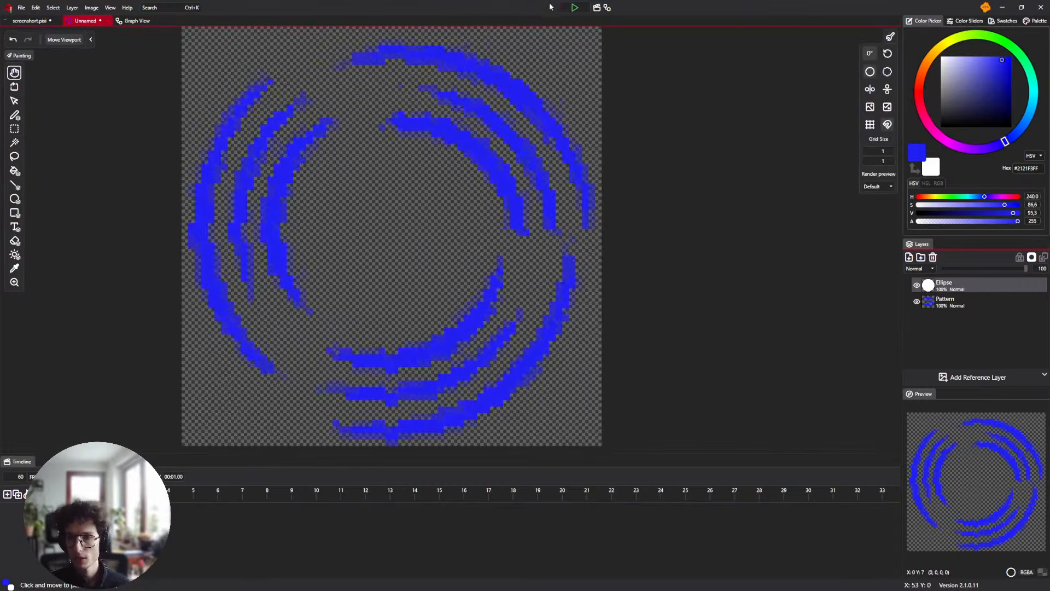
pyautogui.scroll(-1, 384, 192)
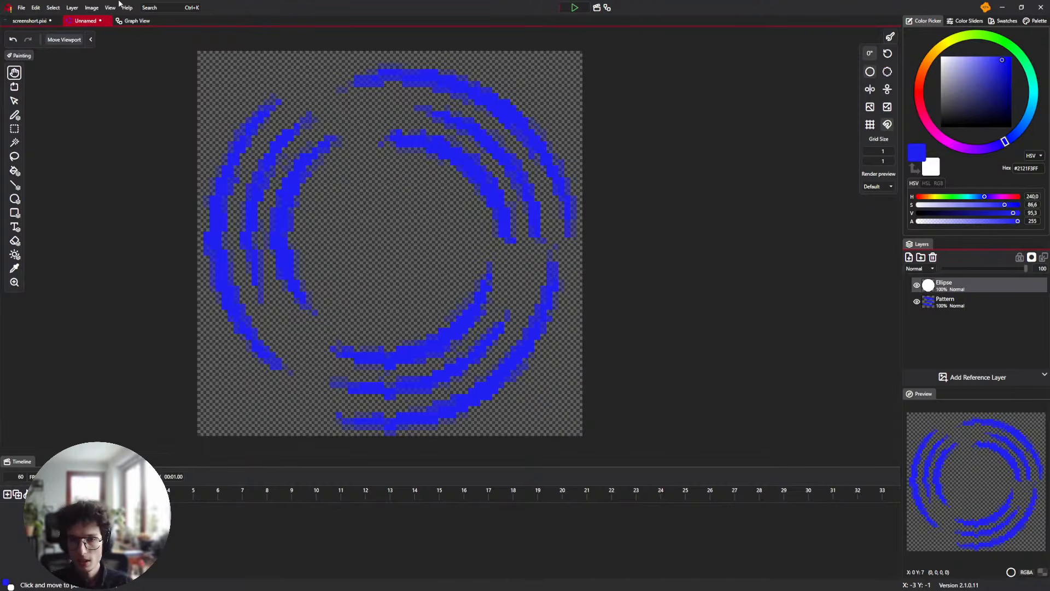
# In the node graph, separate the overlapping Create Image and Ellipse nodes to free space before the Pattern on Path node
pyautogui.click(133, 20)
pyautogui.moveTo(318, 259); pyautogui.dragTo(413, 271)
pyautogui.moveTo(236, 202); pyautogui.dragTo(316, 244)
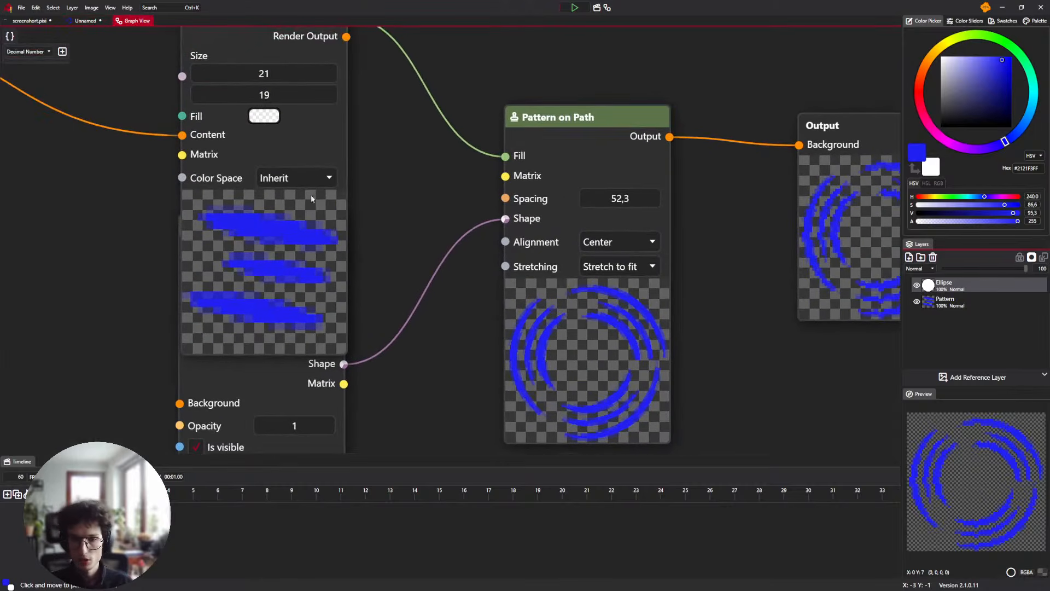
pyautogui.moveTo(347, 148); pyautogui.dragTo(377, 199)
pyautogui.moveTo(331, 341); pyautogui.dragTo(77, 336)
pyautogui.moveTo(248, 230); pyautogui.dragTo(356, 244)
pyautogui.moveTo(362, 293); pyautogui.dragTo(320, 408)
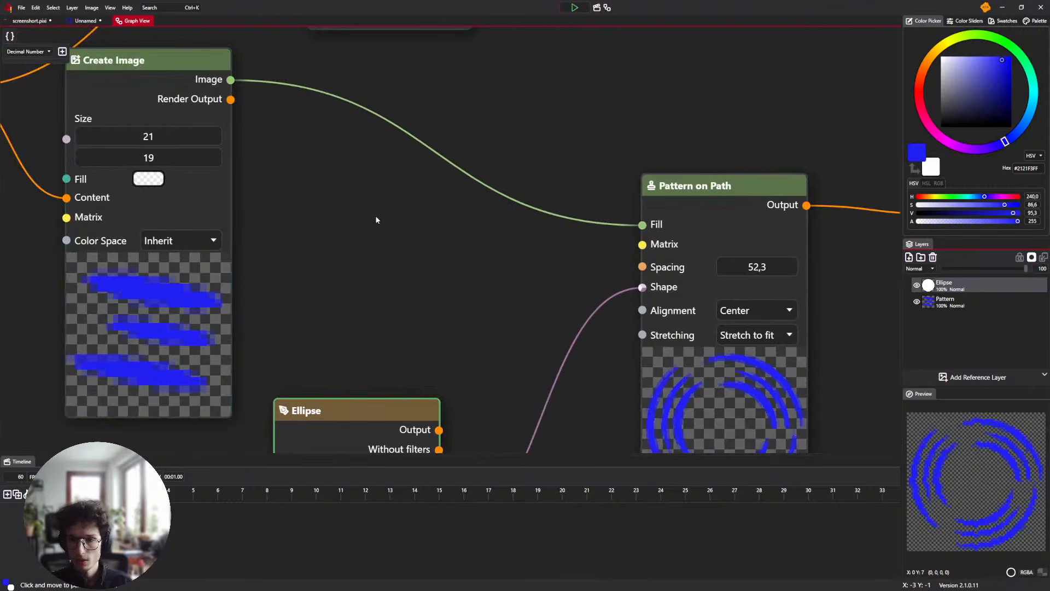
# Add a Scale node after Create Image and connect Create Image's Render Output to its Image input
pyautogui.rightClick(377, 218)
pyautogui.write('sca')
pyautogui.press('Return')
pyautogui.moveTo(403, 226); pyautogui.dragTo(347, 72)
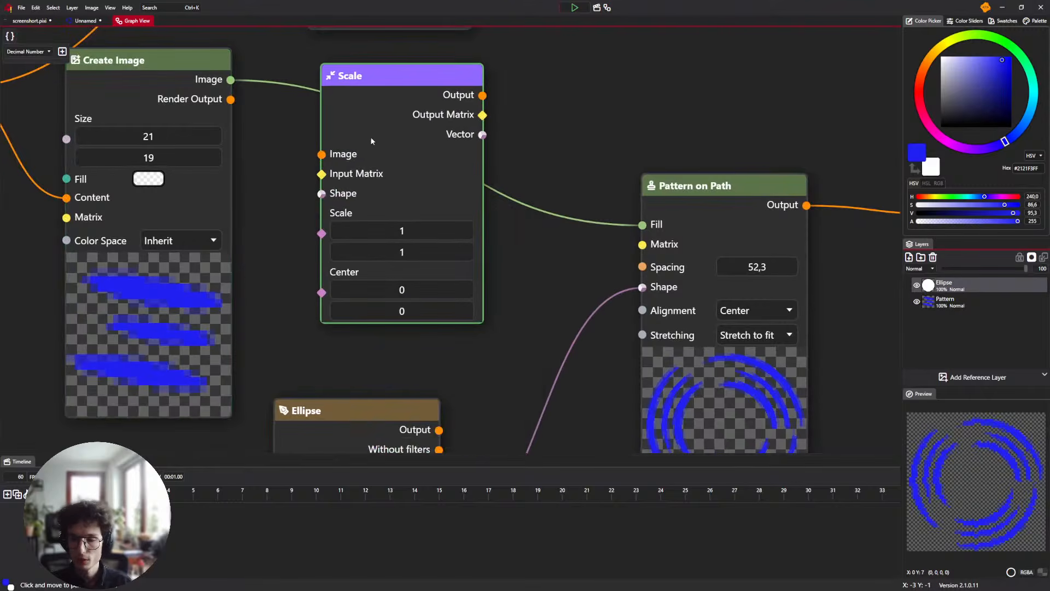
pyautogui.scroll(-1, 370, 137)
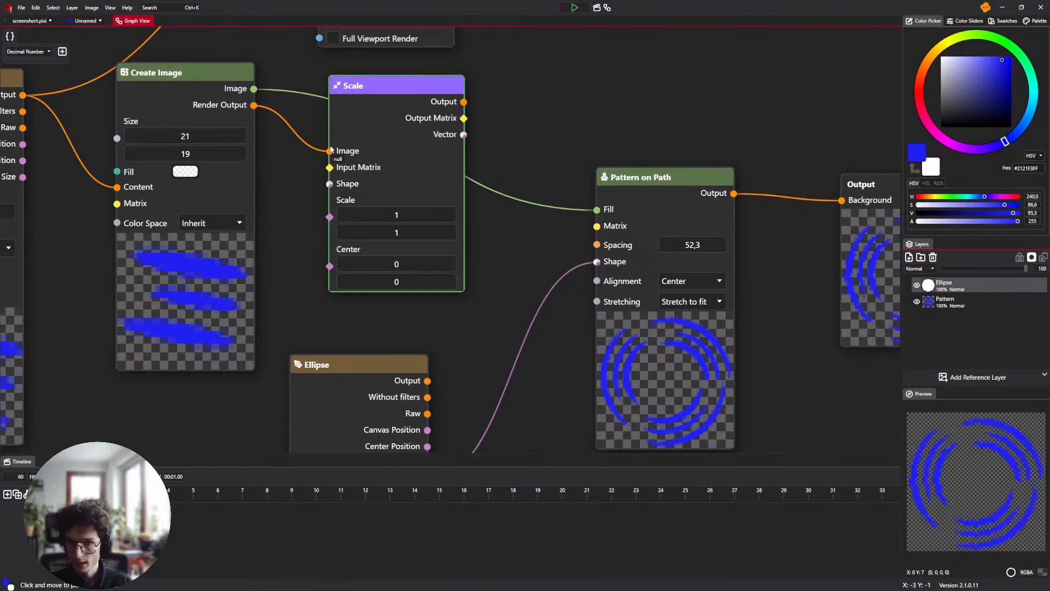
pyautogui.moveTo(504, 224); pyautogui.dragTo(528, 184)
# Detach the Scale node's Image input, place the node before Create Image, and connect its Output Matrix to Create Image's Matrix
pyautogui.scroll(-5, 528, 185)
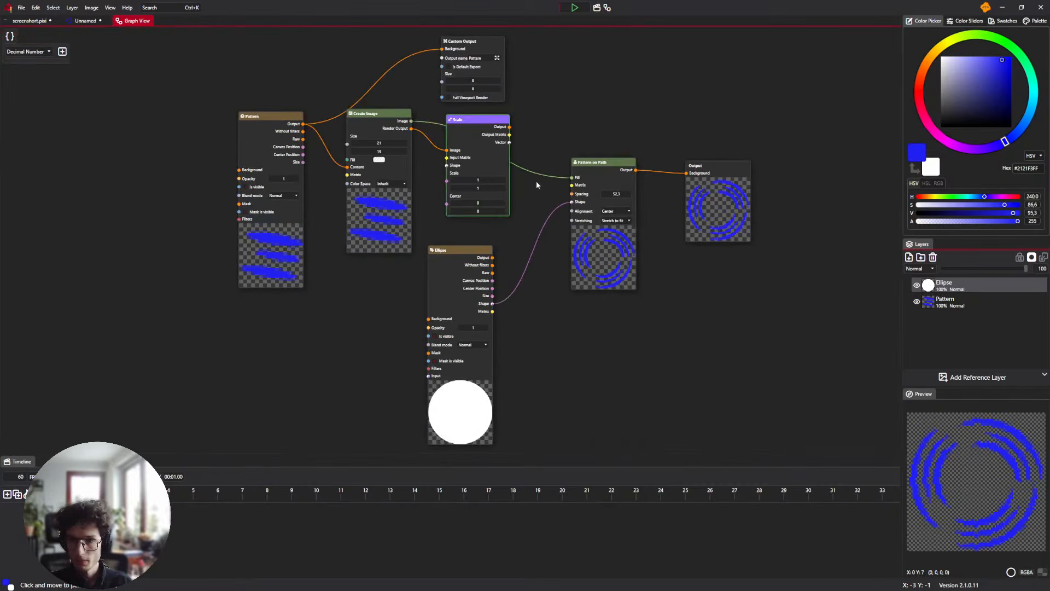
pyautogui.moveTo(475, 163); pyautogui.dragTo(398, 171)
pyautogui.scroll(5, 468, 169)
pyautogui.moveTo(468, 169); pyautogui.dragTo(418, 192)
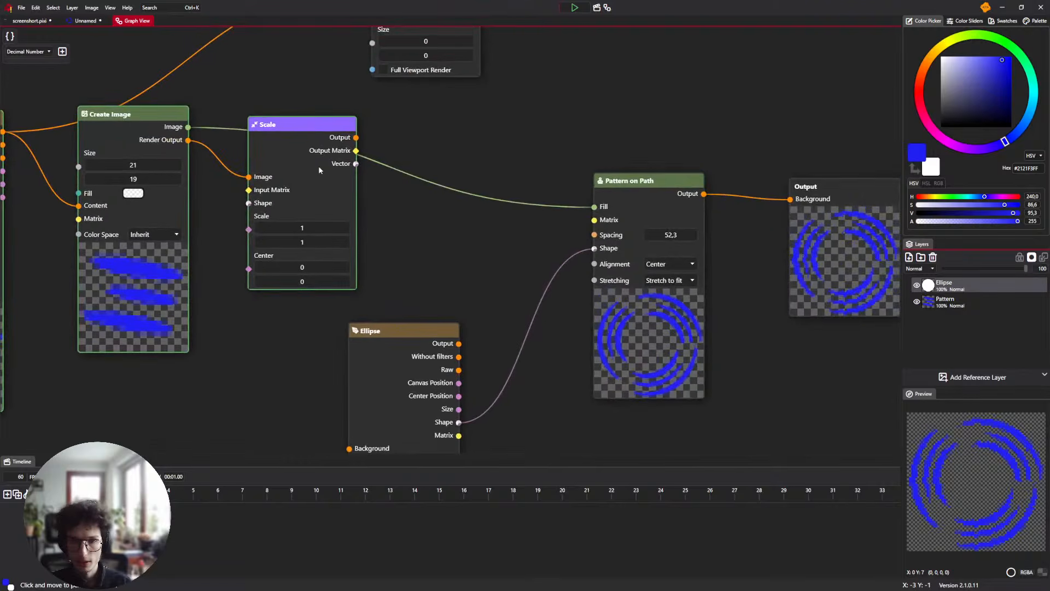
pyautogui.moveTo(286, 132); pyautogui.dragTo(63, 247)
pyautogui.click(309, 113)
pyautogui.moveTo(209, 264)
pyautogui.mouseDown()
pyautogui.moveTo(360, 226)
pyautogui.moveTo(339, 230)
pyautogui.mouseUp()
pyautogui.moveTo(141, 271); pyautogui.dragTo(302, 198)
pyautogui.moveTo(89, 290); pyautogui.dragTo(162, 267)
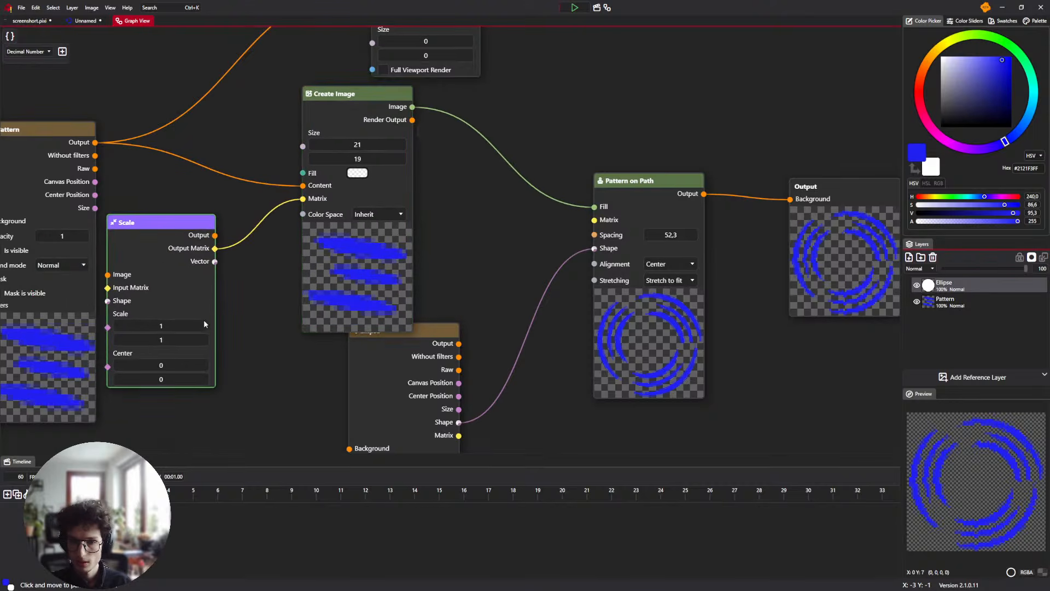
# Set the Scale node's horizontal center to 9,15 and its horizontal scale to 1,15
pyautogui.moveTo(205, 324); pyautogui.dragTo(193, 324)
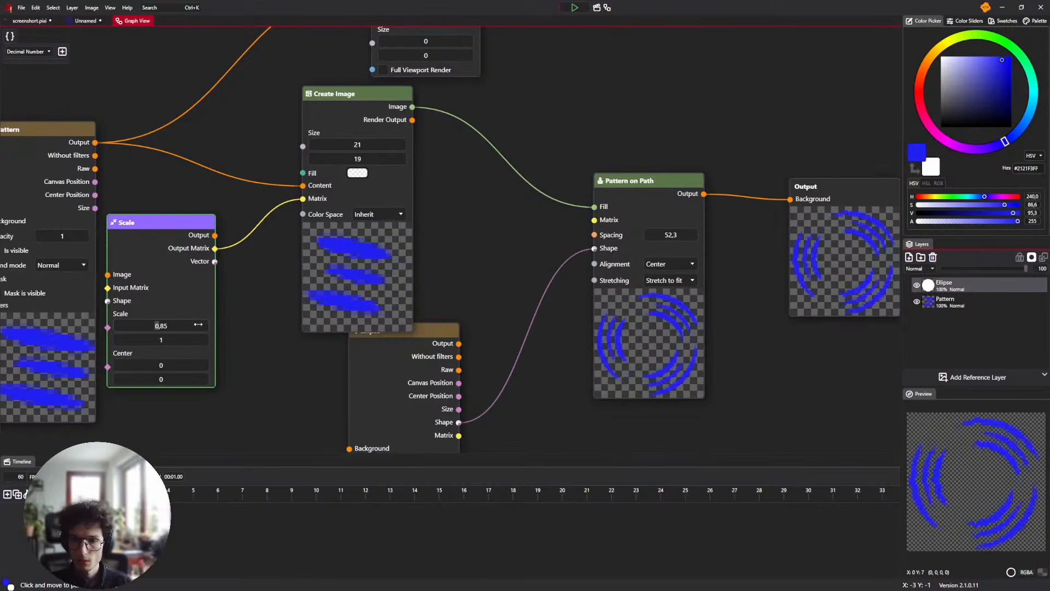
pyautogui.moveTo(202, 362)
pyautogui.mouseDown()
pyautogui.moveTo(219, 364)
pyautogui.moveTo(206, 363)
pyautogui.mouseUp()
pyautogui.moveTo(195, 327)
pyautogui.mouseDown()
pyautogui.moveTo(270, 322)
pyautogui.moveTo(199, 313)
pyautogui.mouseUp()
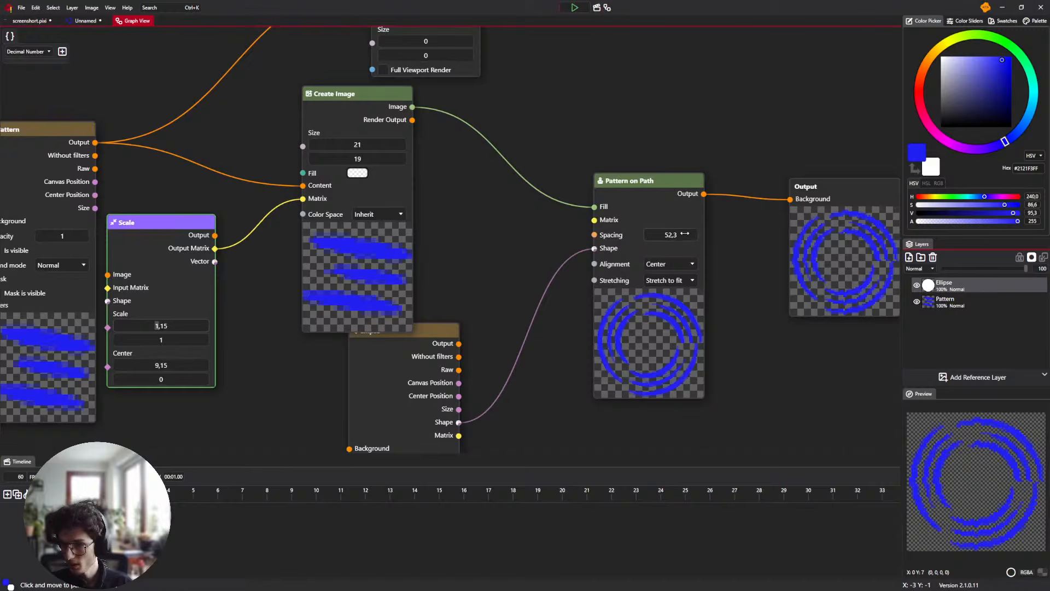
# Raise the Pattern on Path node's Spacing to 168,7 and the Scale node's horizontal scale to 2,8
pyautogui.moveTo(683, 233); pyautogui.dragTo(904, 309)
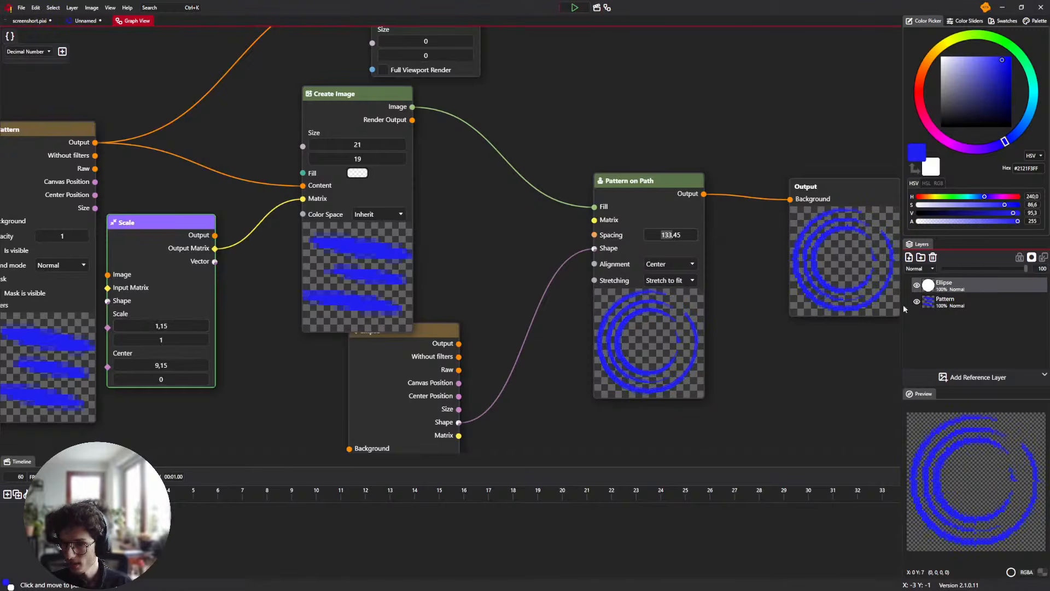
pyautogui.moveTo(748, 241); pyautogui.dragTo(781, 250)
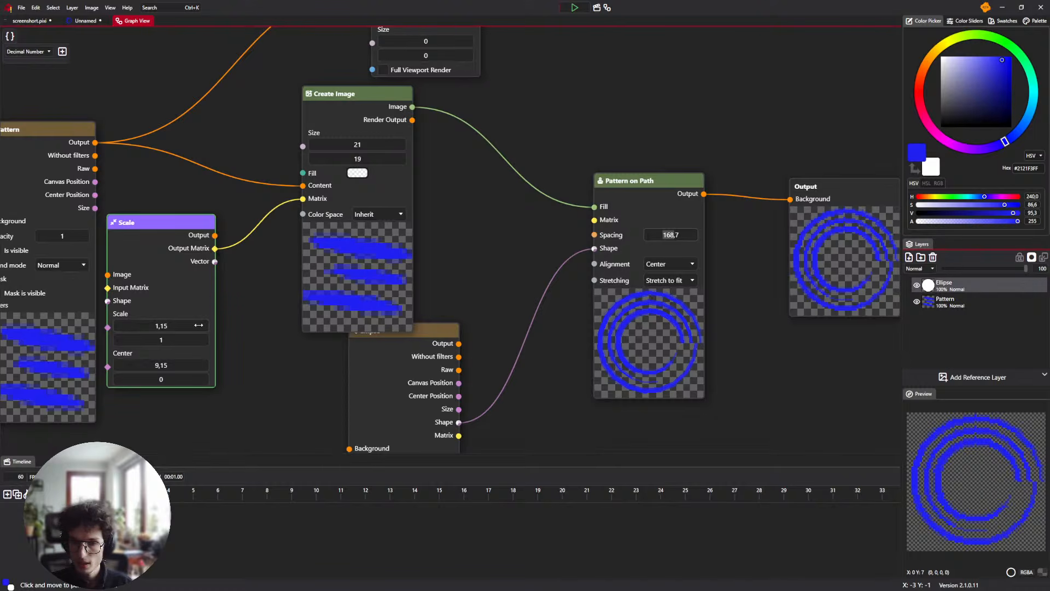
pyautogui.moveTo(199, 325); pyautogui.dragTo(204, 322)
pyautogui.moveTo(194, 361); pyautogui.dragTo(418, 324)
pyautogui.moveTo(309, 324); pyautogui.dragTo(150, 211)
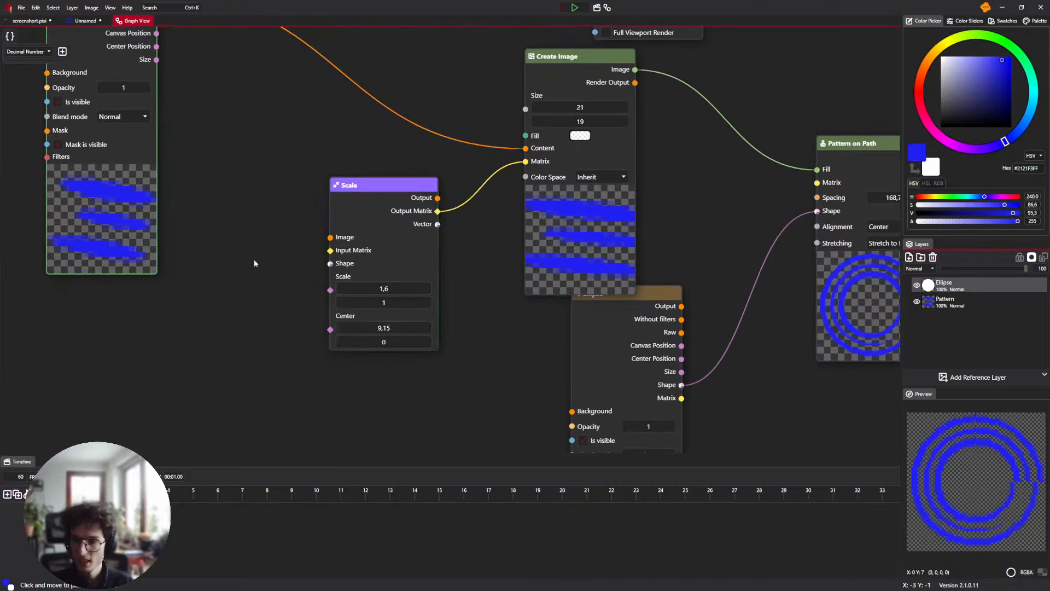
pyautogui.moveTo(468, 266); pyautogui.dragTo(177, 290)
pyautogui.moveTo(128, 314); pyautogui.dragTo(164, 300)
# Add a Time node to the graph in the free space below the Pattern node
pyautogui.hscroll(-10, 398, 293)
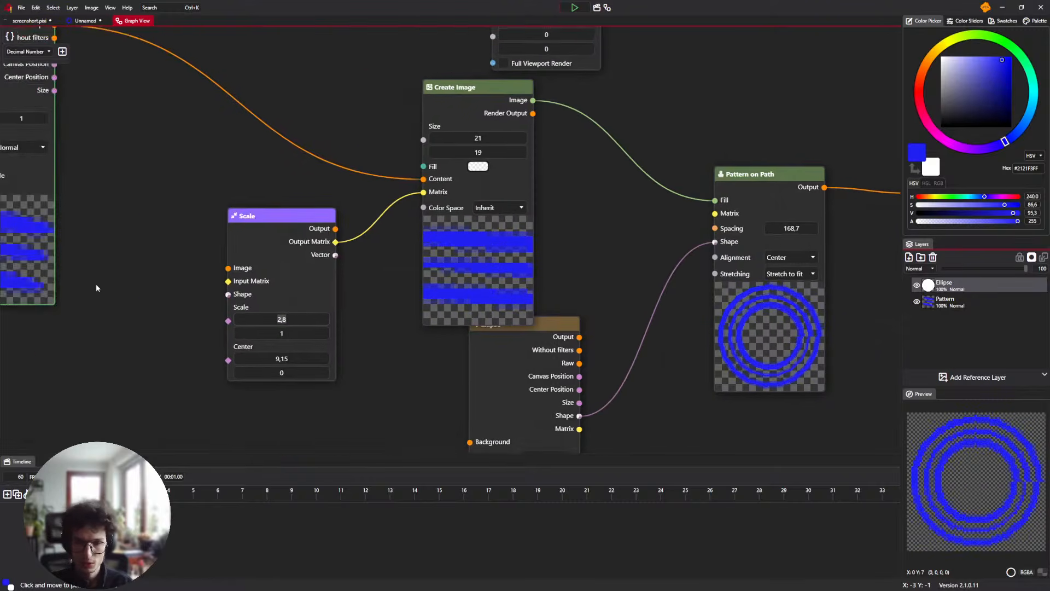
pyautogui.rightClick(208, 297)
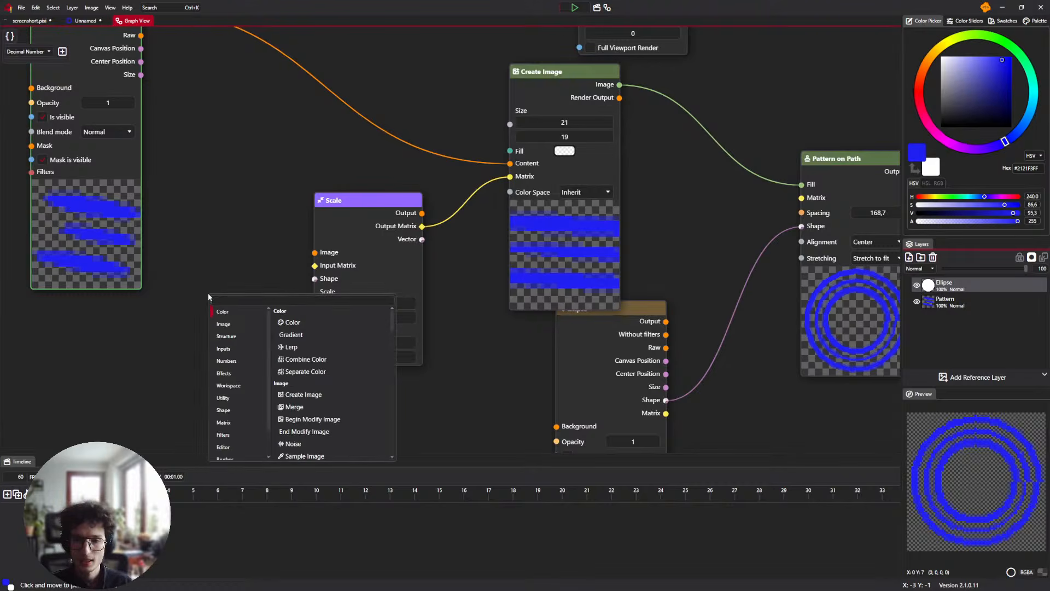
pyautogui.write('time')
pyautogui.press('Return')
pyautogui.moveTo(226, 305)
pyautogui.mouseDown()
pyautogui.moveTo(55, 328)
pyautogui.moveTo(290, 306)
pyautogui.moveTo(211, 302)
pyautogui.mouseUp()
pyautogui.rightClick(134, 316)
pyautogui.click(85, 339)
# Add a Math node beside the Time node and set its Y value to 2,8
pyautogui.rightClick(261, 290)
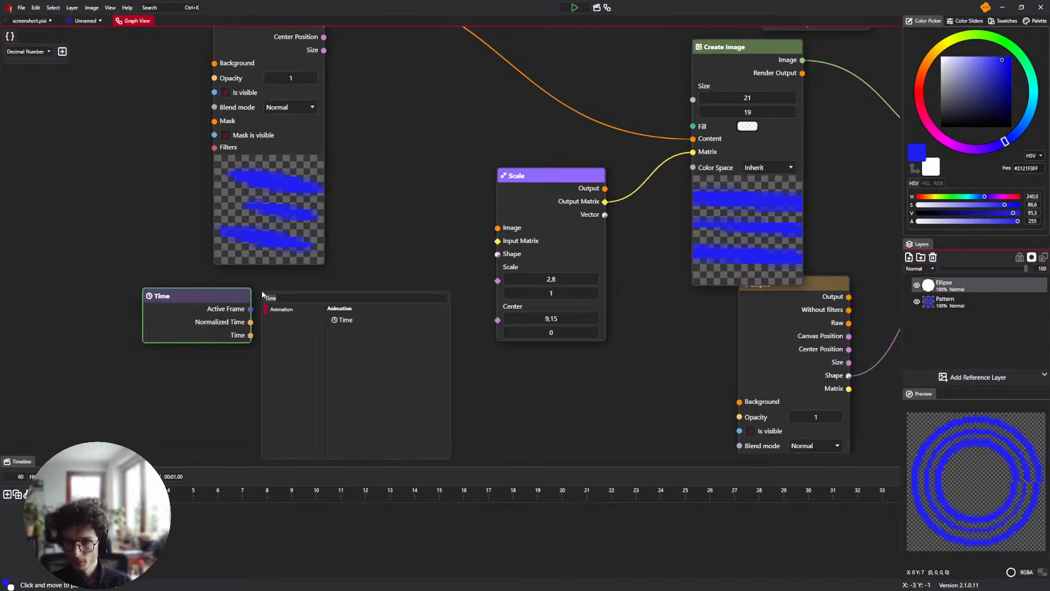
pyautogui.write('Ma')
pyautogui.press('Return')
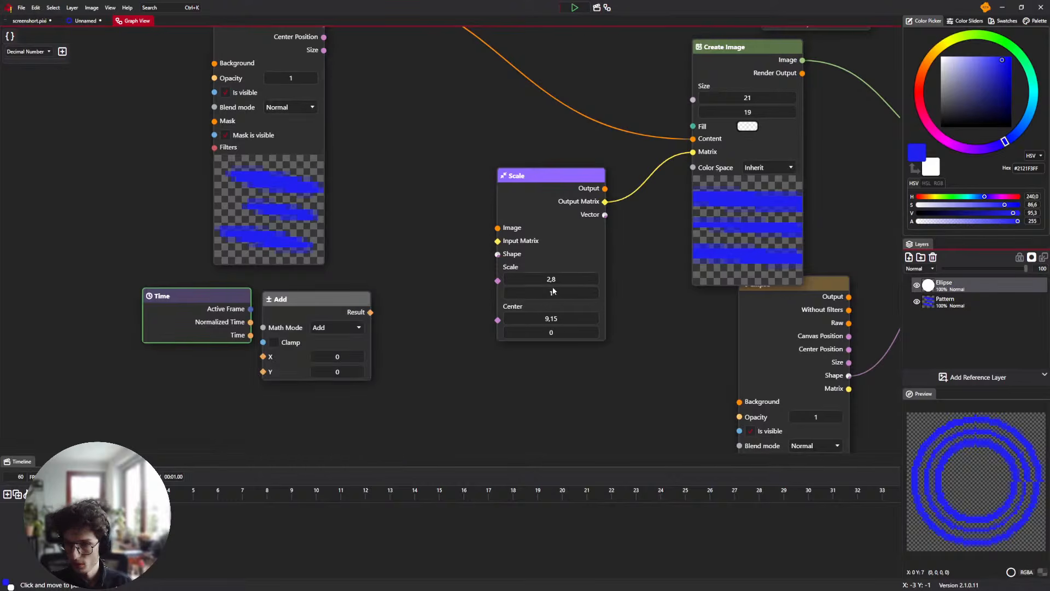
pyautogui.moveTo(353, 359); pyautogui.dragTo(359, 359)
pyautogui.click(358, 372)
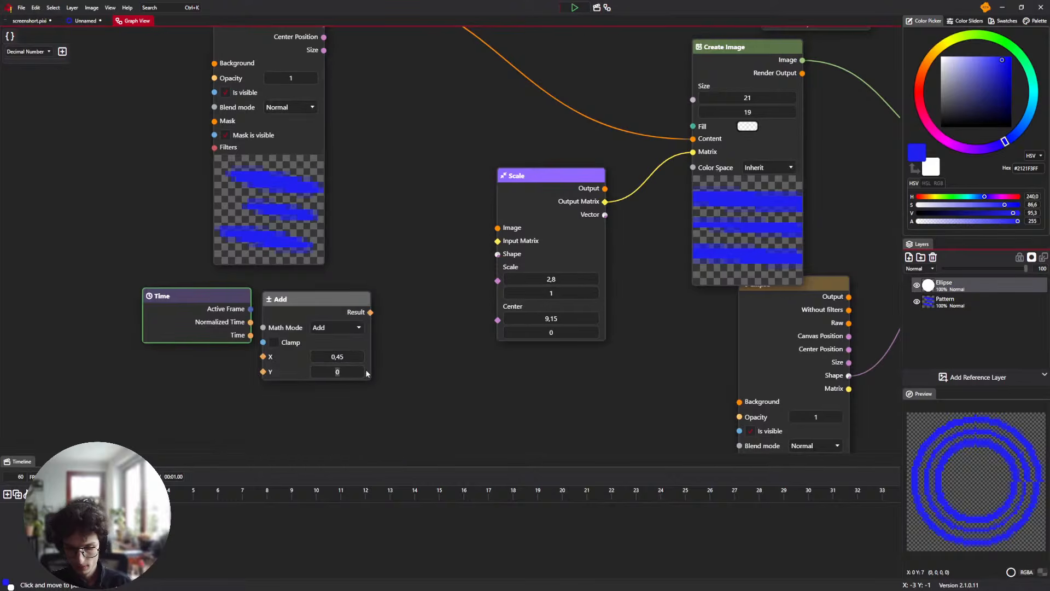
pyautogui.click(355, 370)
pyautogui.write('2,8')
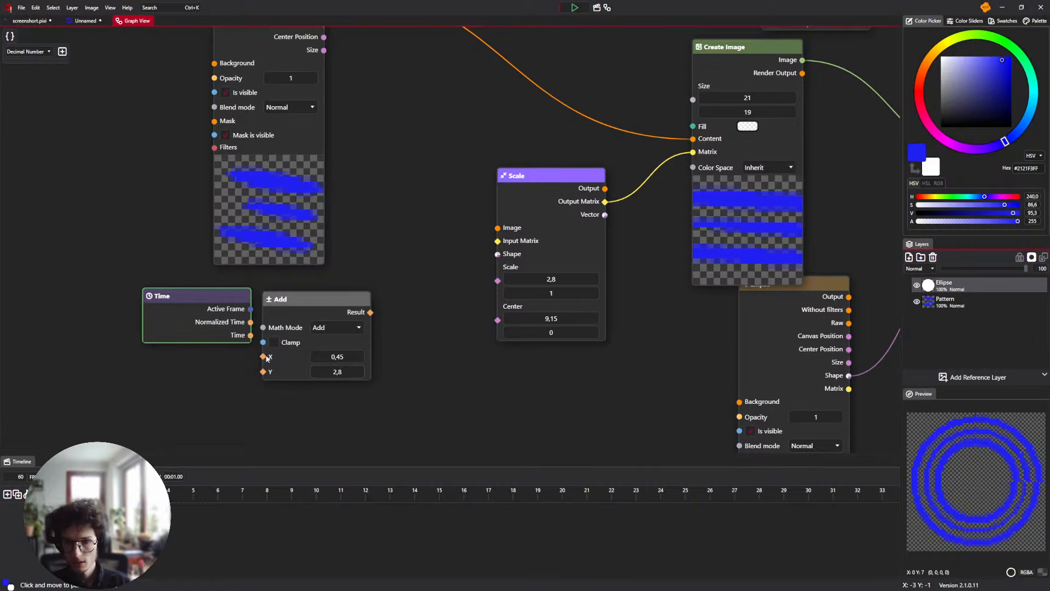
# Connect Normalized Time to the Math node's X input, set its mode to Multiply, and spread both nodes away from Scale
pyautogui.moveTo(180, 296); pyautogui.dragTo(159, 303)
pyautogui.moveTo(230, 329); pyautogui.dragTo(263, 356)
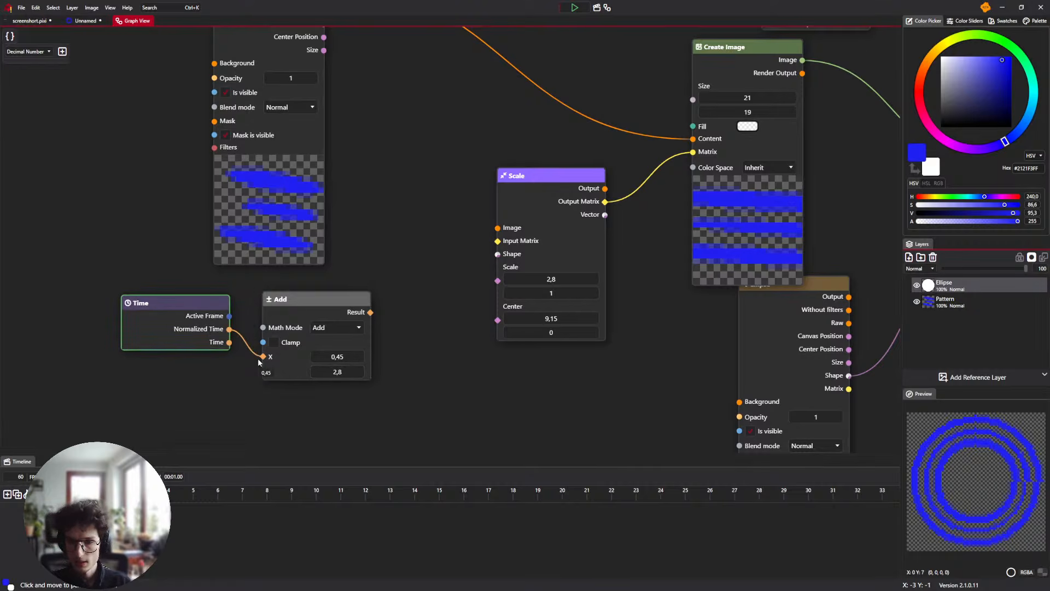
pyautogui.click(360, 328)
pyautogui.click(359, 328)
pyautogui.click(360, 328)
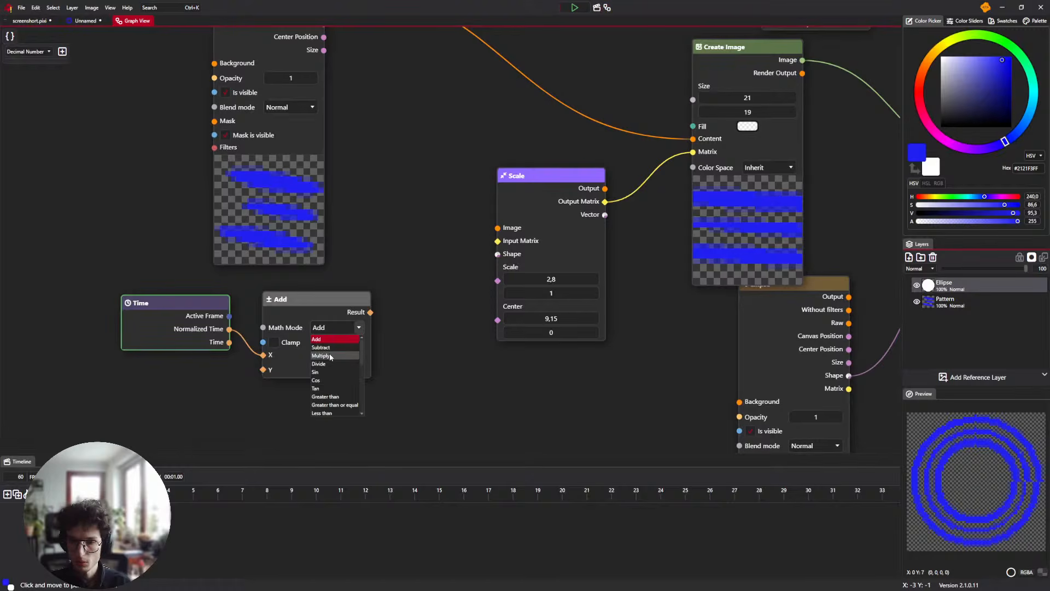
pyautogui.click(321, 356)
pyautogui.moveTo(224, 347); pyautogui.dragTo(126, 351)
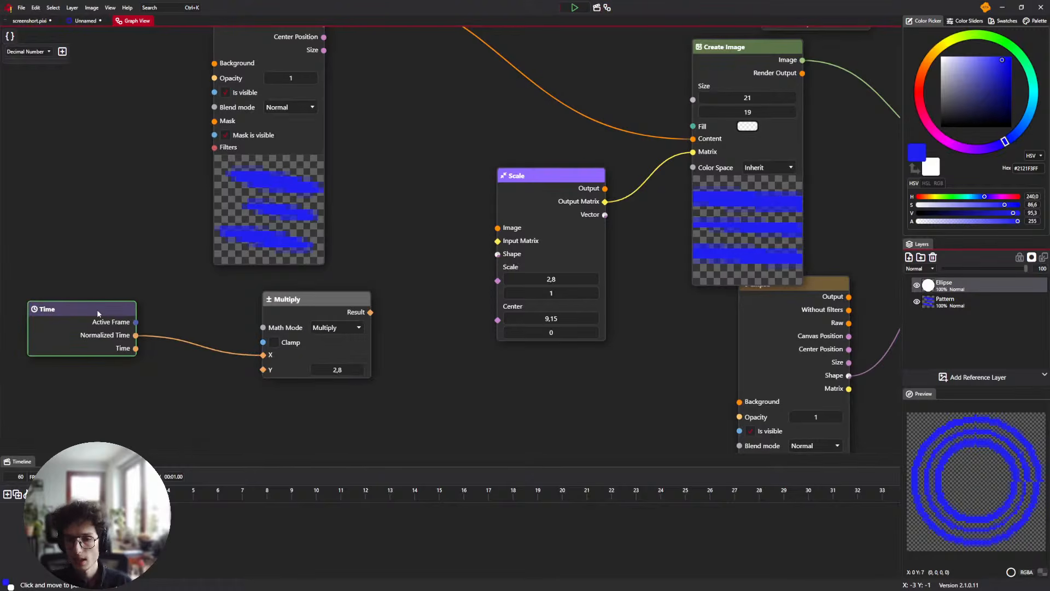
pyautogui.moveTo(305, 297); pyautogui.dragTo(248, 298)
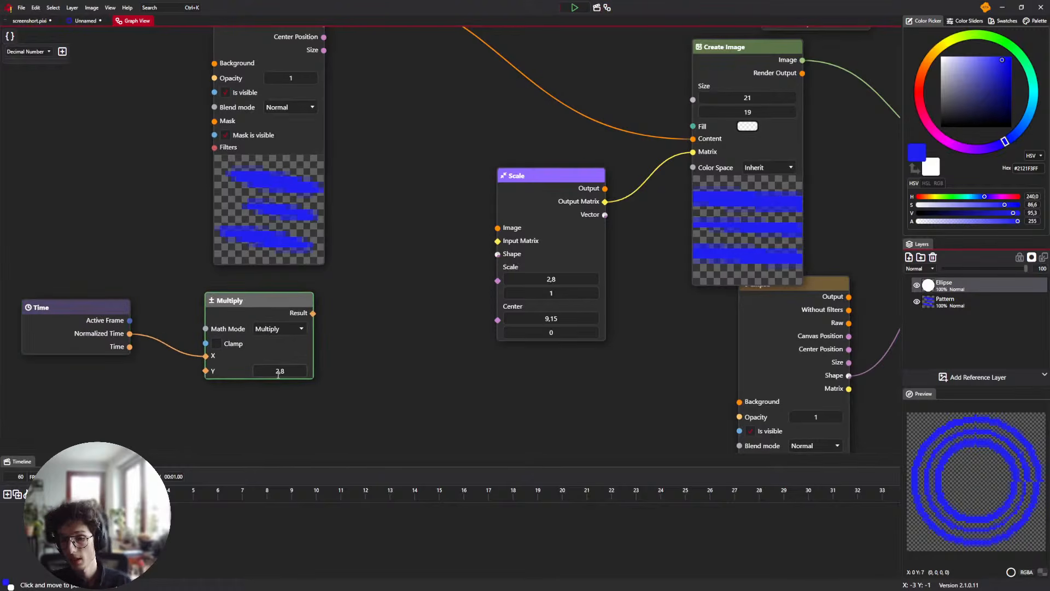
# Add a Combine Vector node between the Multiply and Scale nodes
pyautogui.rightClick(350, 308)
pyautogui.write('Math')
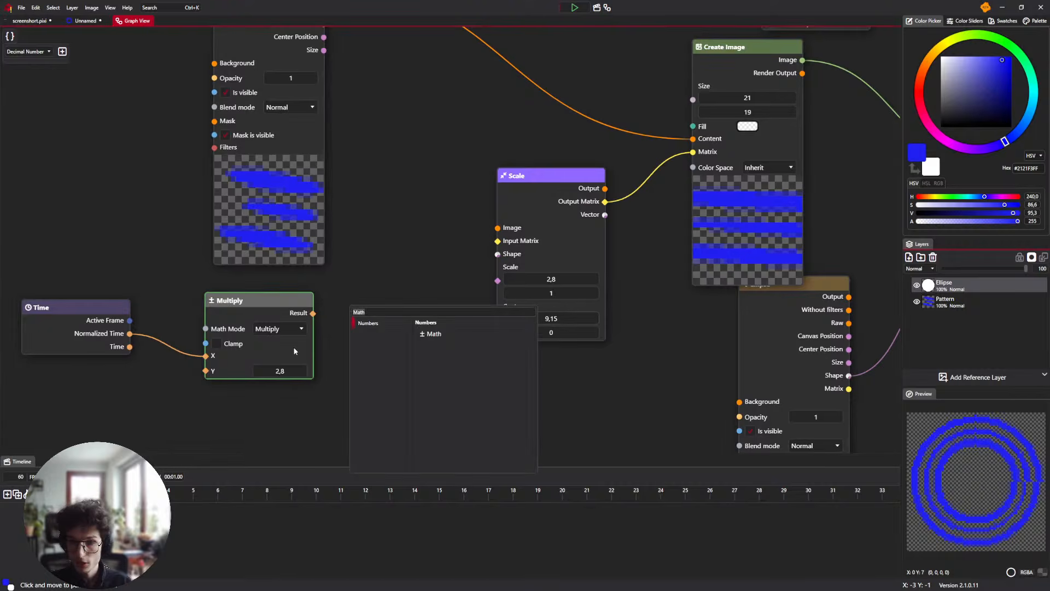
pyautogui.click(343, 295)
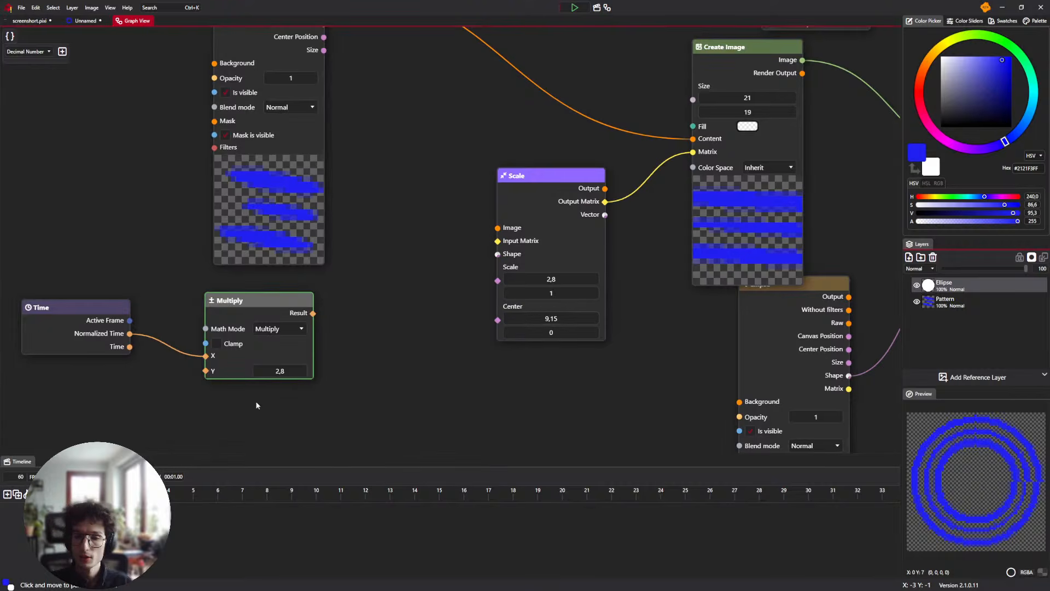
pyautogui.rightClick(345, 320)
pyautogui.write('Comb')
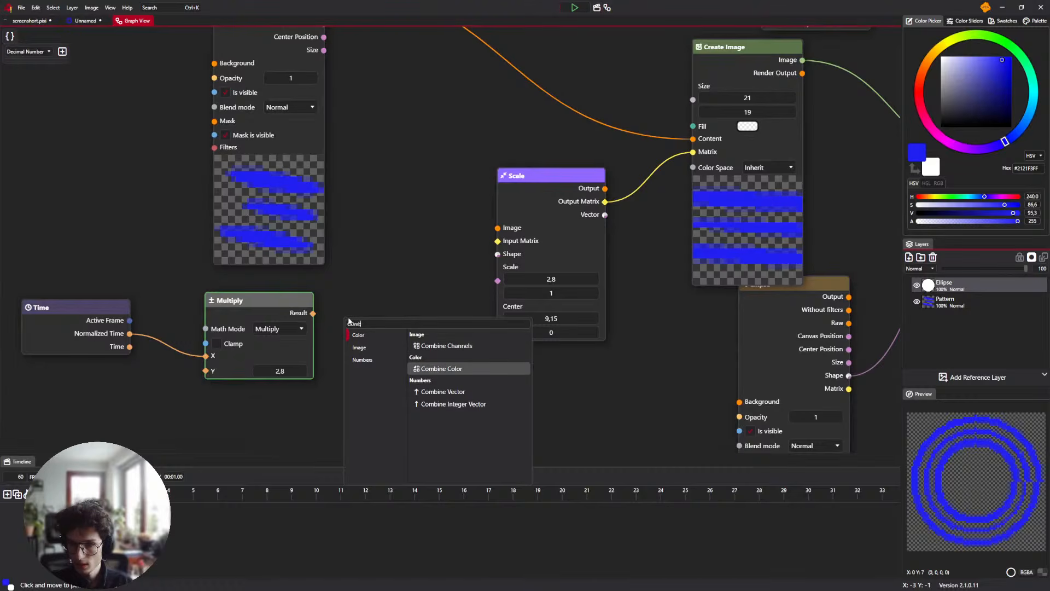
pyautogui.press('Down')
pyautogui.press('Return')
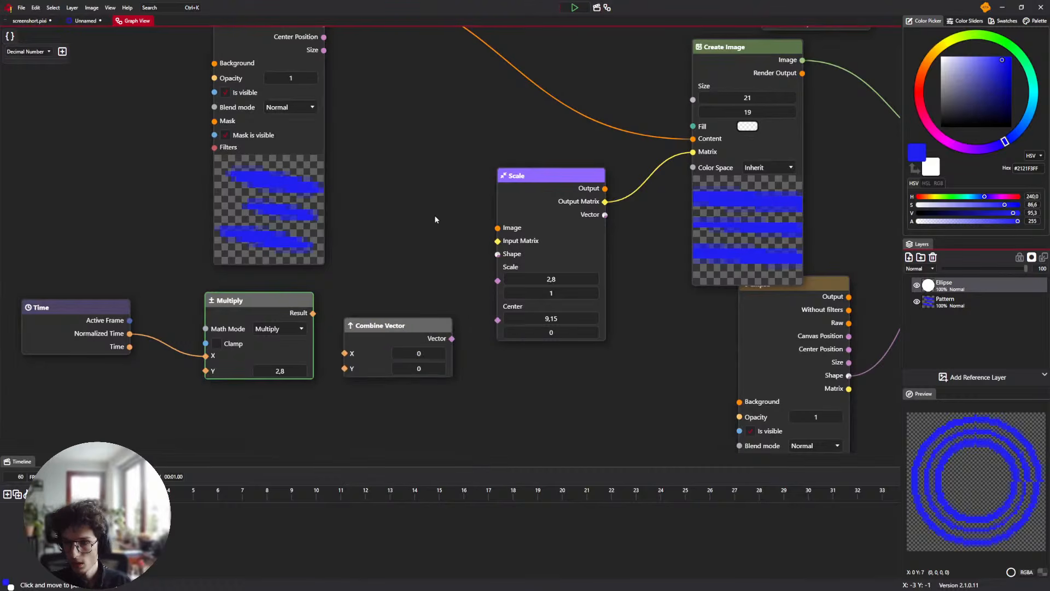
# Try a vertical scale of 4,6 on the Scale node and restore it to 1
pyautogui.moveTo(597, 291)
pyautogui.mouseDown()
pyautogui.moveTo(615, 290)
pyautogui.moveTo(588, 292)
pyautogui.moveTo(602, 292)
pyautogui.mouseUp()
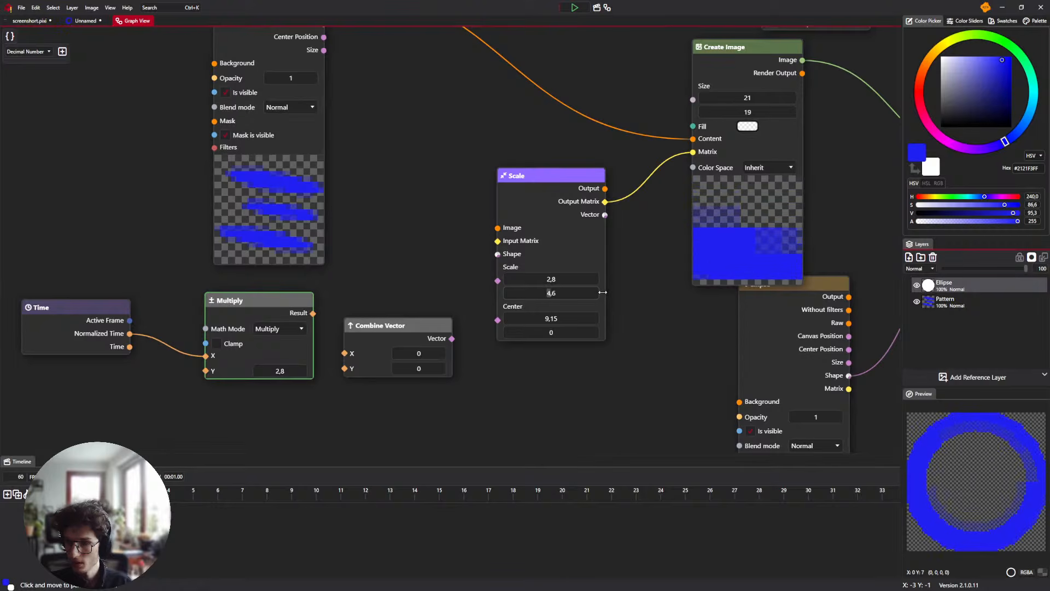
pyautogui.click(567, 292)
pyautogui.hotkey('ctrl', 'a')
pyautogui.write('1')
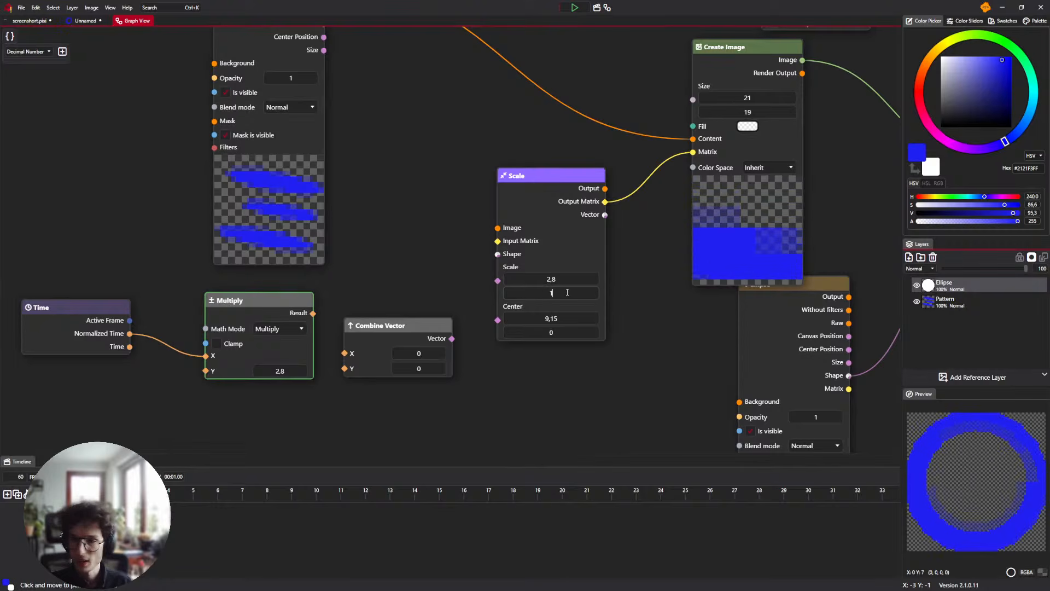
pyautogui.press('Return')
# Connect Multiply's Result to Combine Vector's X, and Combine Vector's Vector output to the Scale node's Scale input
pyautogui.moveTo(312, 313); pyautogui.dragTo(345, 352)
pyautogui.moveTo(452, 338); pyautogui.dragTo(498, 281)
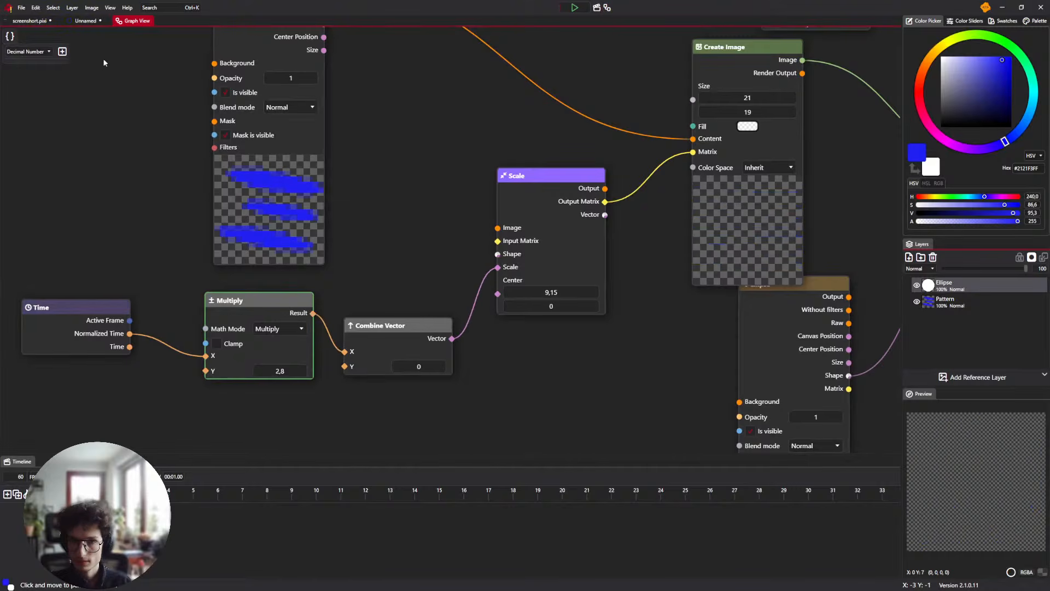
# Play the animation in the document's canvas view, stop it, and return to the node graph
pyautogui.click(87, 20)
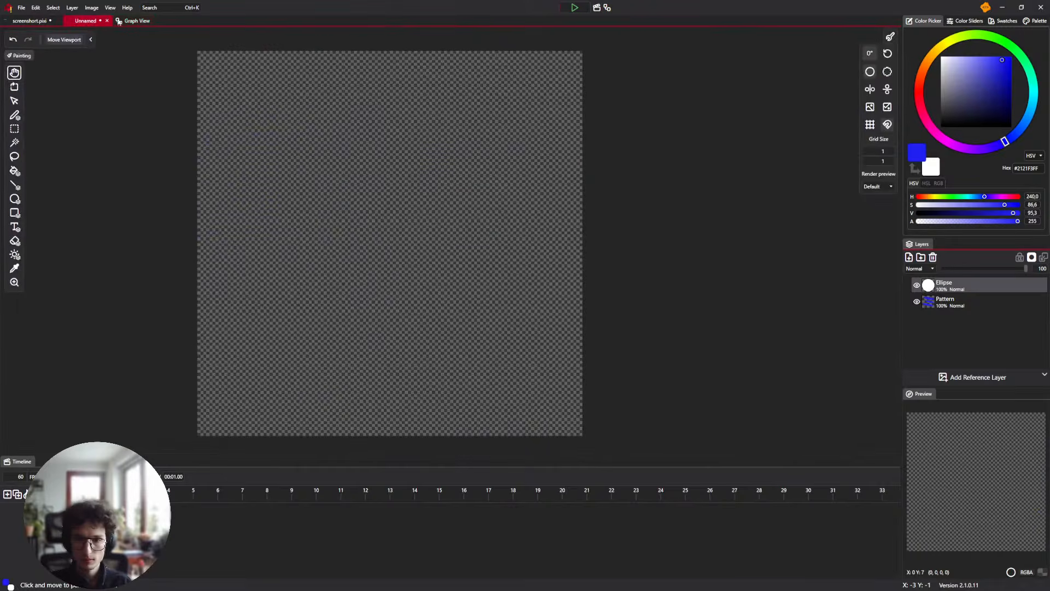
pyautogui.click(575, 7)
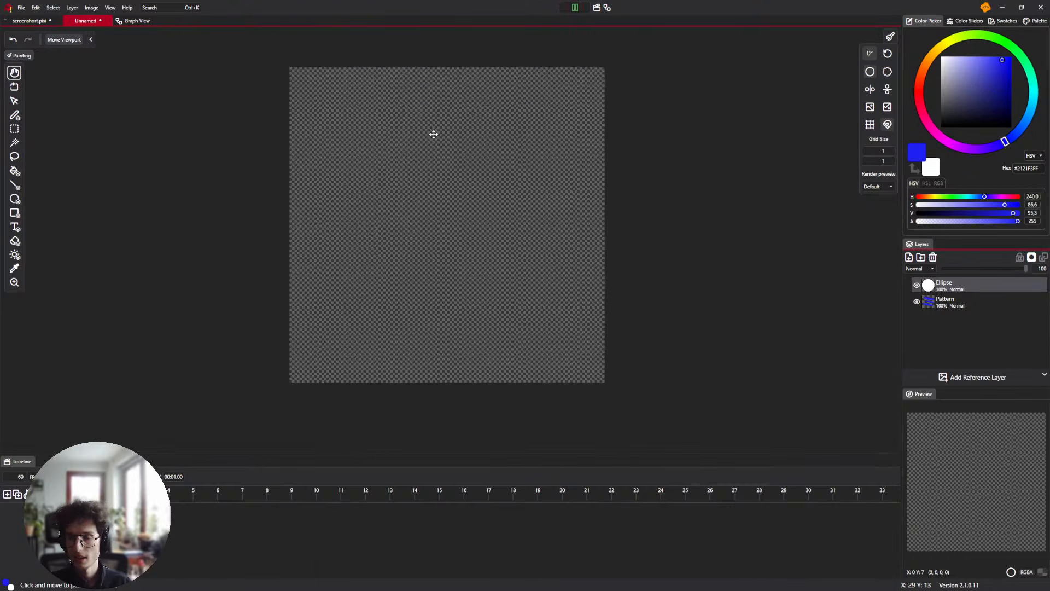
pyautogui.click(576, 7)
pyautogui.click(133, 20)
pyautogui.moveTo(419, 284); pyautogui.dragTo(415, 303)
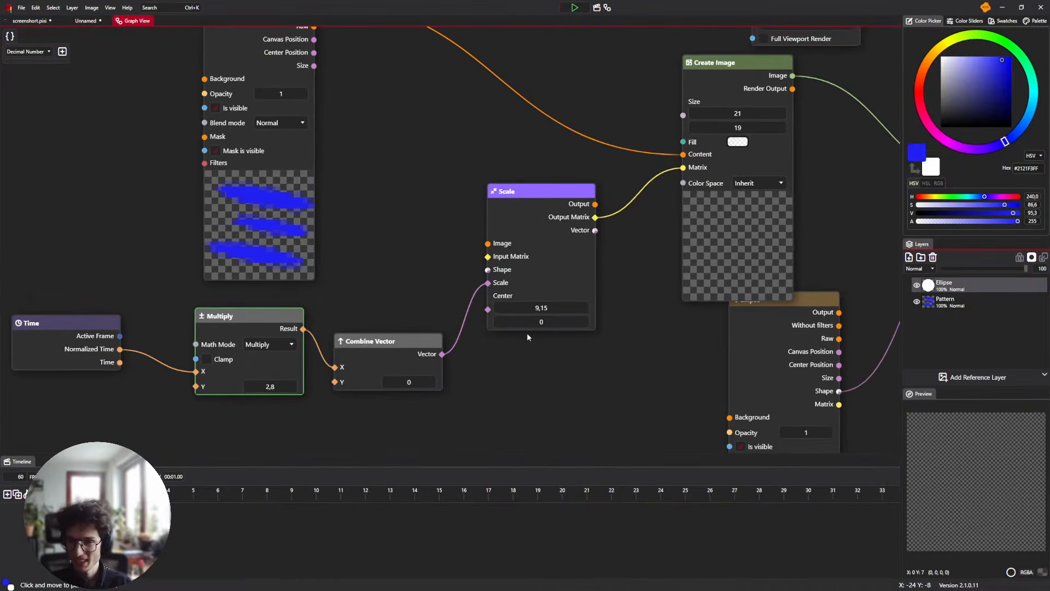
# Inspect the value reaching the Scale node's Scale input and try playing the animation from the graph
pyautogui.moveTo(488, 284)
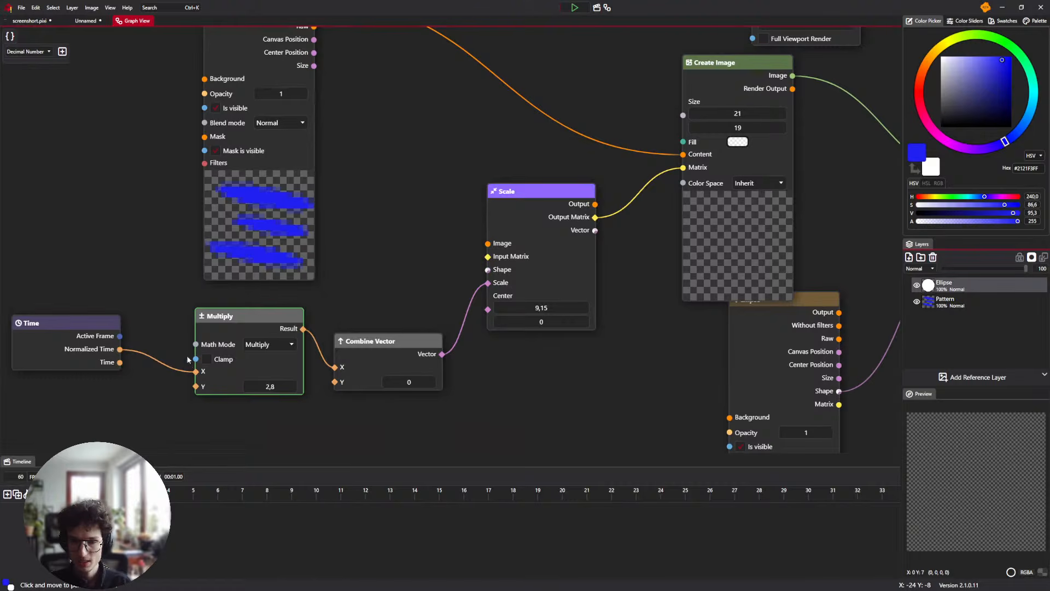
pyautogui.moveTo(347, 380); pyautogui.dragTo(342, 374)
pyautogui.moveTo(493, 285)
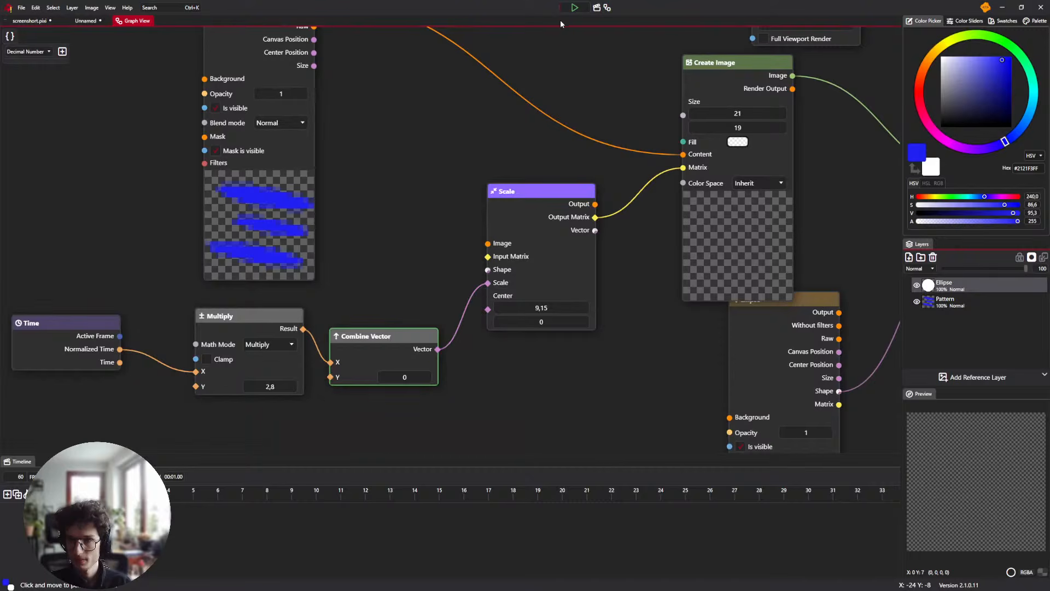
pyautogui.scroll(-3, 413, 185)
pyautogui.scroll(2, 435, 112)
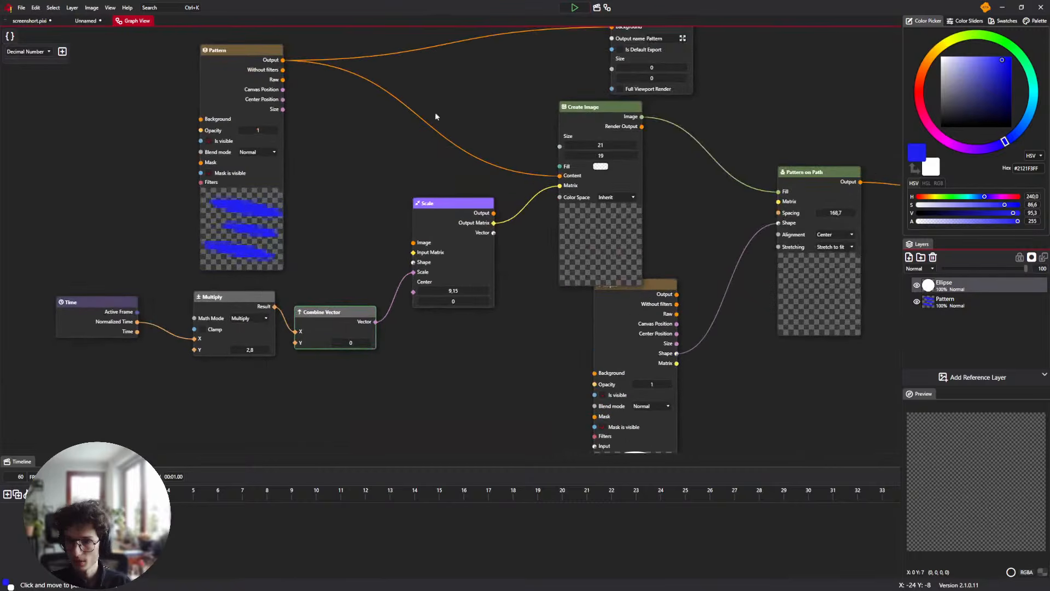
pyautogui.click(571, 9)
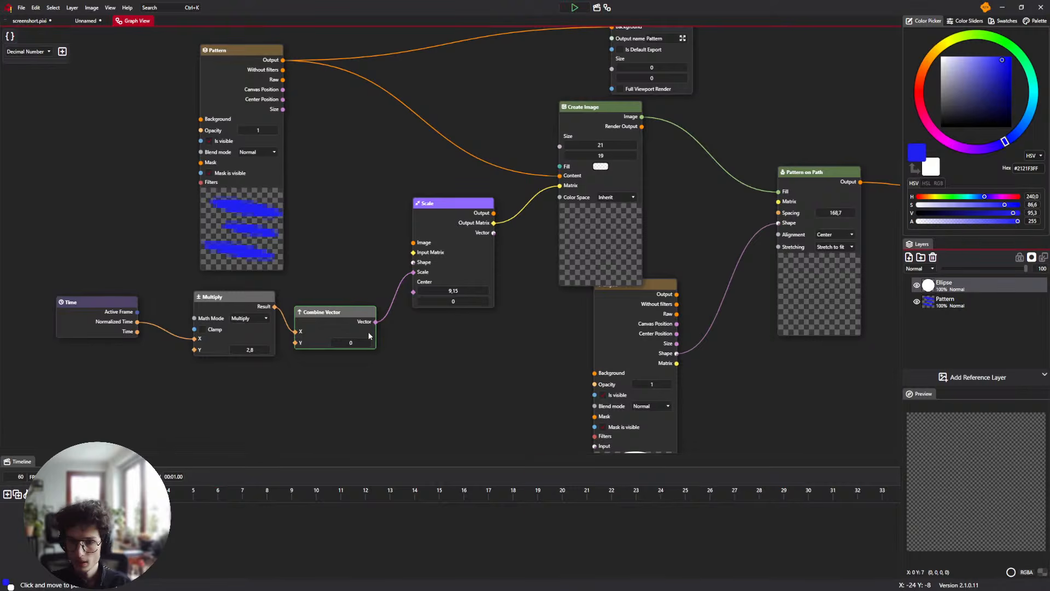
# Try a larger Y value on the Multiply node and restore it to 2,8
pyautogui.moveTo(369, 341); pyautogui.dragTo(364, 341)
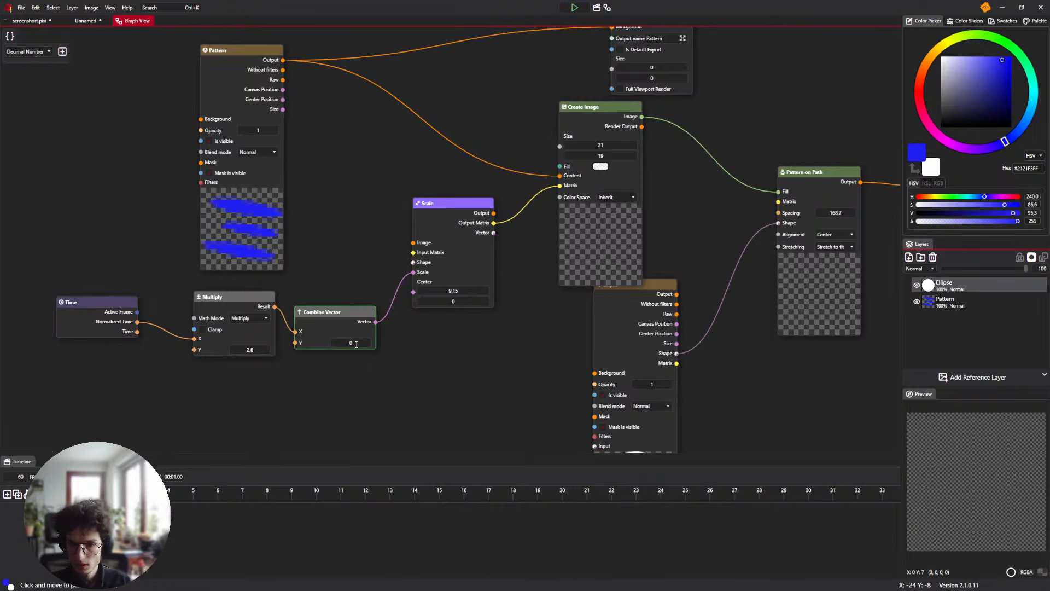
pyautogui.moveTo(264, 350); pyautogui.dragTo(275, 347)
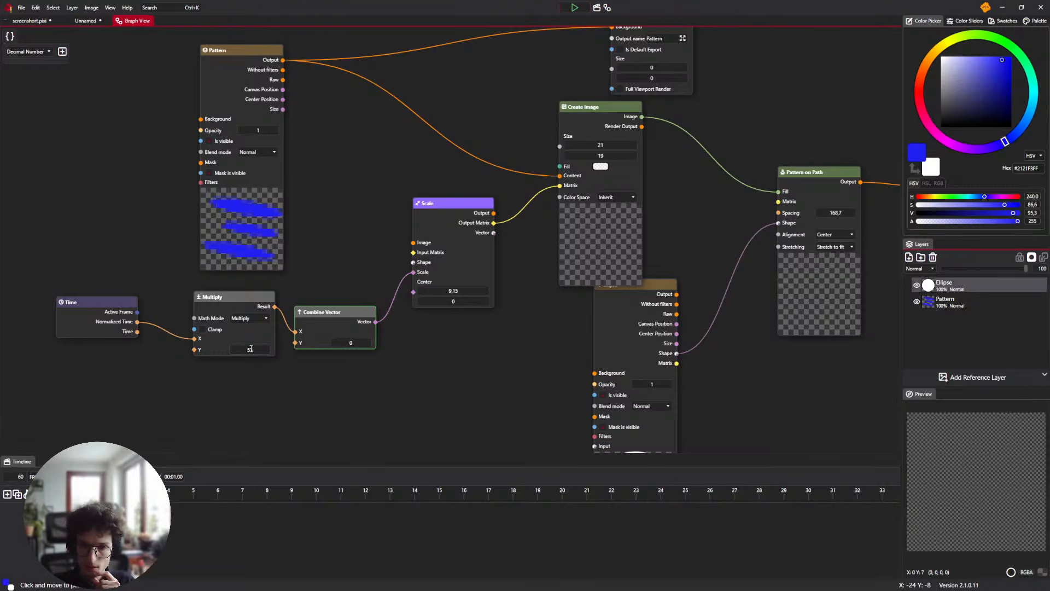
pyautogui.click(251, 349)
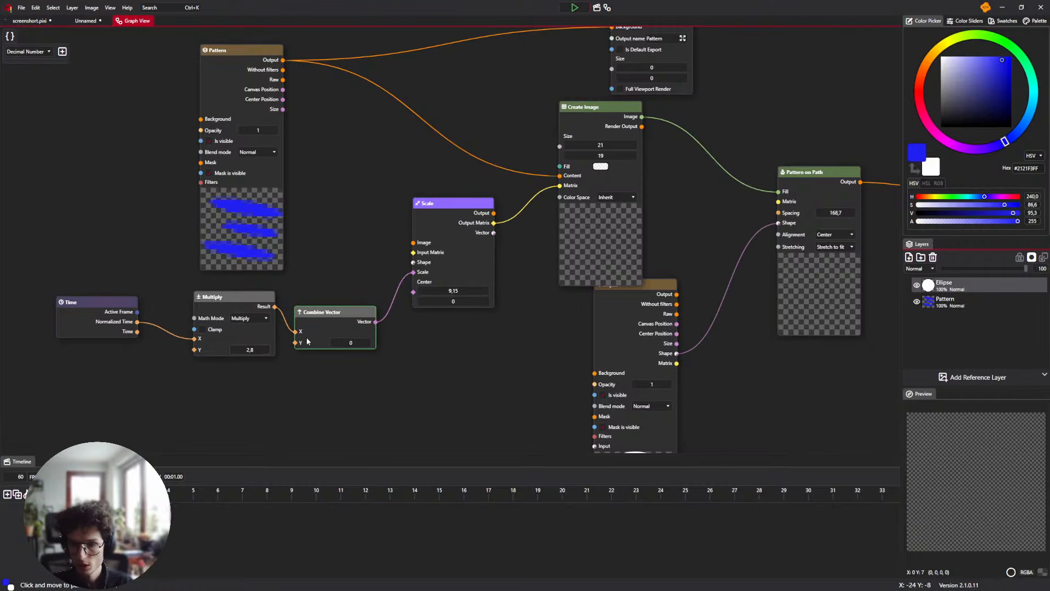
# Recheck the vector fed into the Scale node and review the nodes from Create Image to Output
pyautogui.moveTo(412, 271)
pyautogui.scroll(5, 415, 271)
pyautogui.scroll(-5, 415, 271)
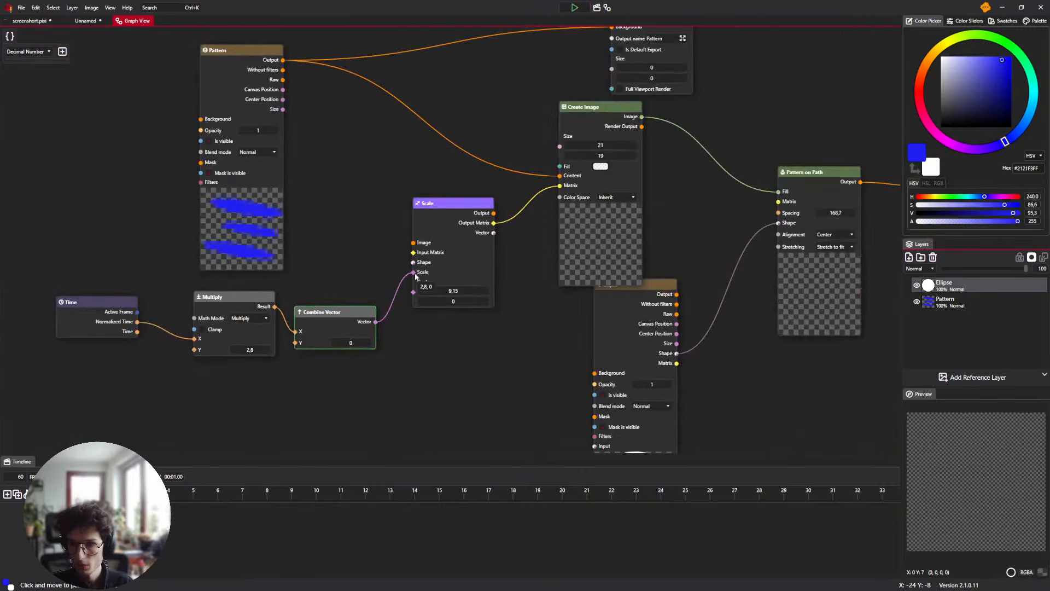
pyautogui.moveTo(533, 220); pyautogui.dragTo(467, 257)
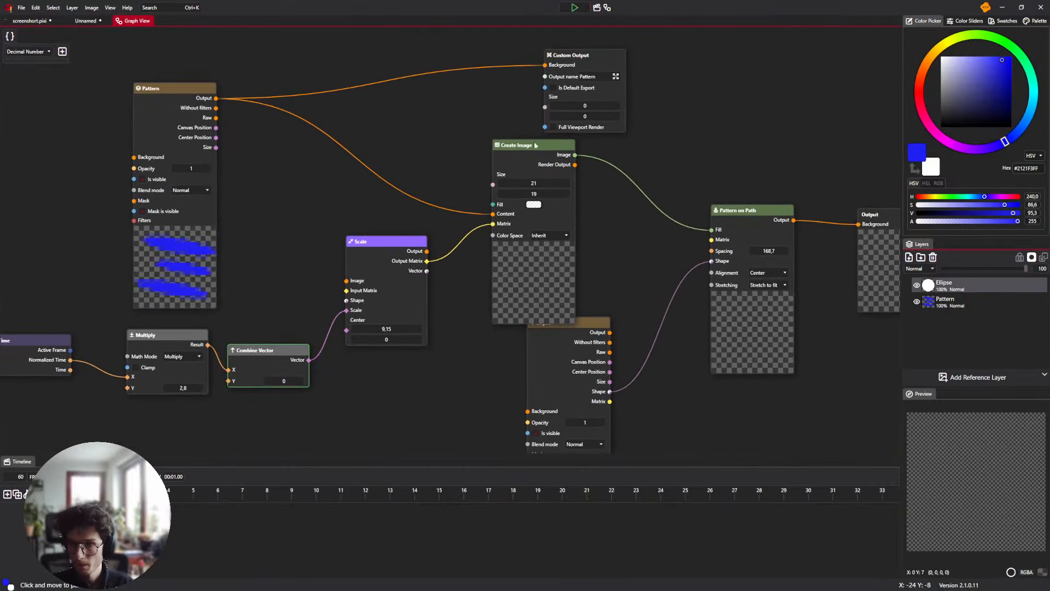
# Replay the animation on the canvas with more timeline frames in view, stop it, and check Combine Vector's X input in the graph
pyautogui.click(78, 22)
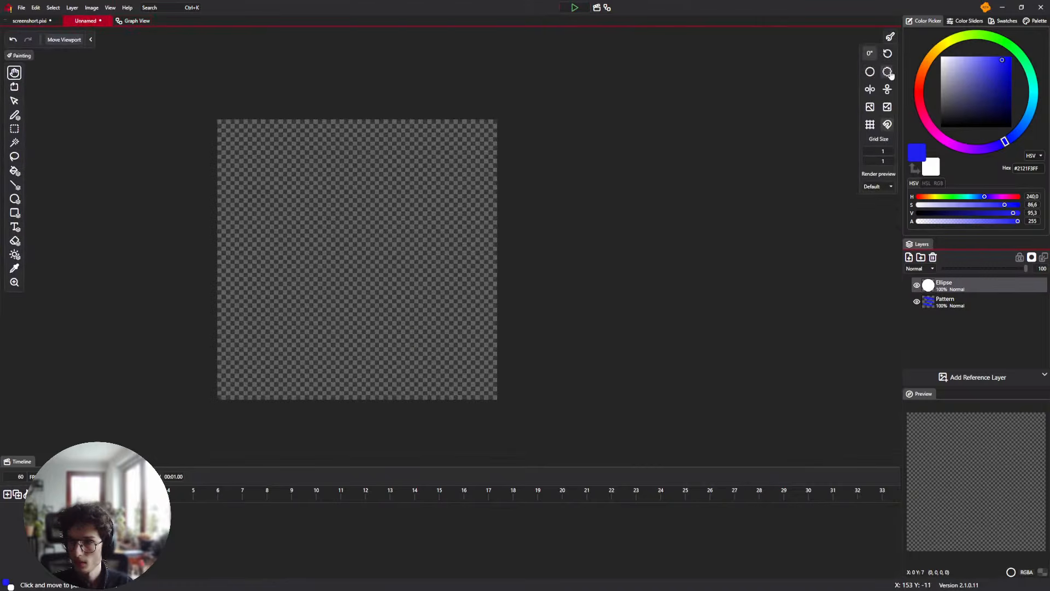
pyautogui.click(574, 8)
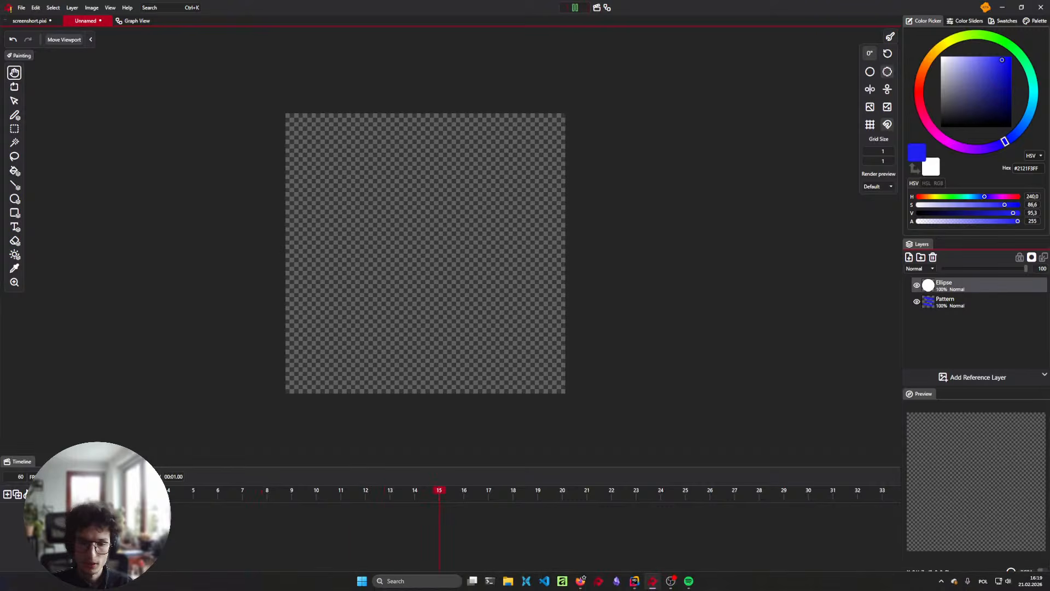
pyautogui.scroll(-4, 437, 519)
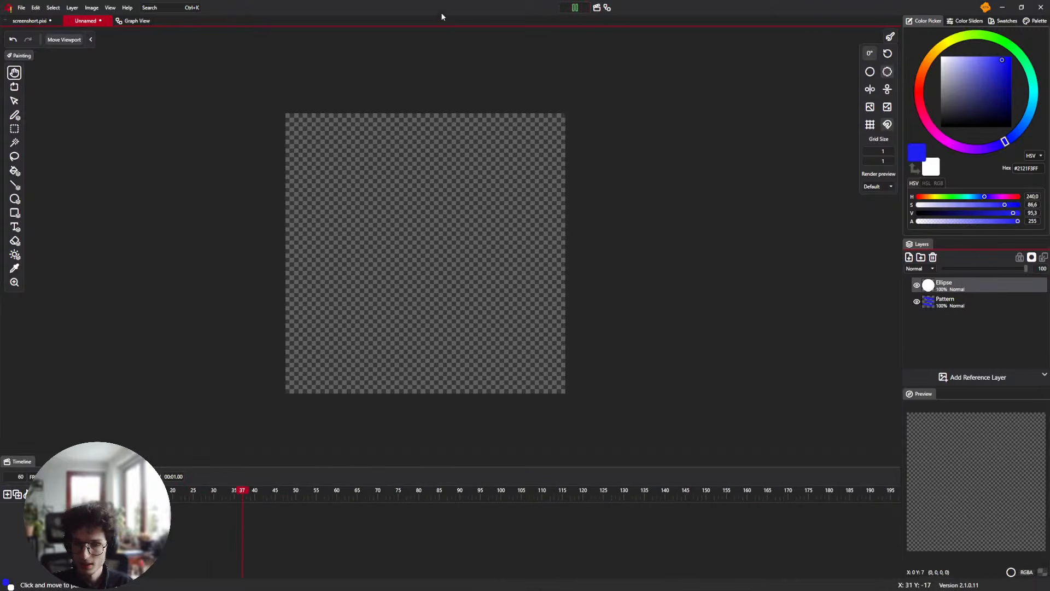
pyautogui.click(574, 8)
pyautogui.click(120, 21)
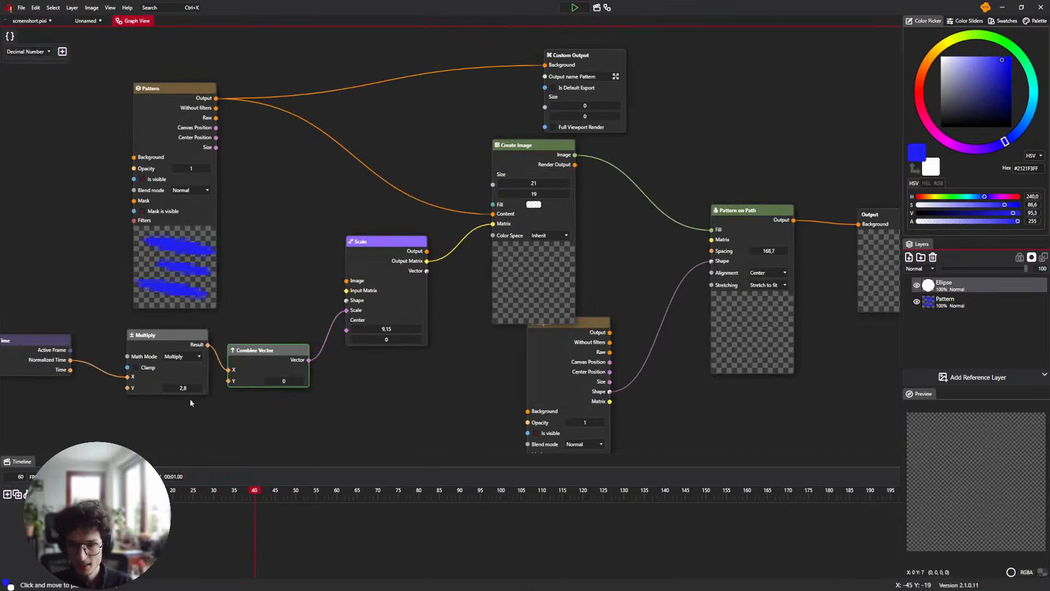
pyautogui.moveTo(231, 372)
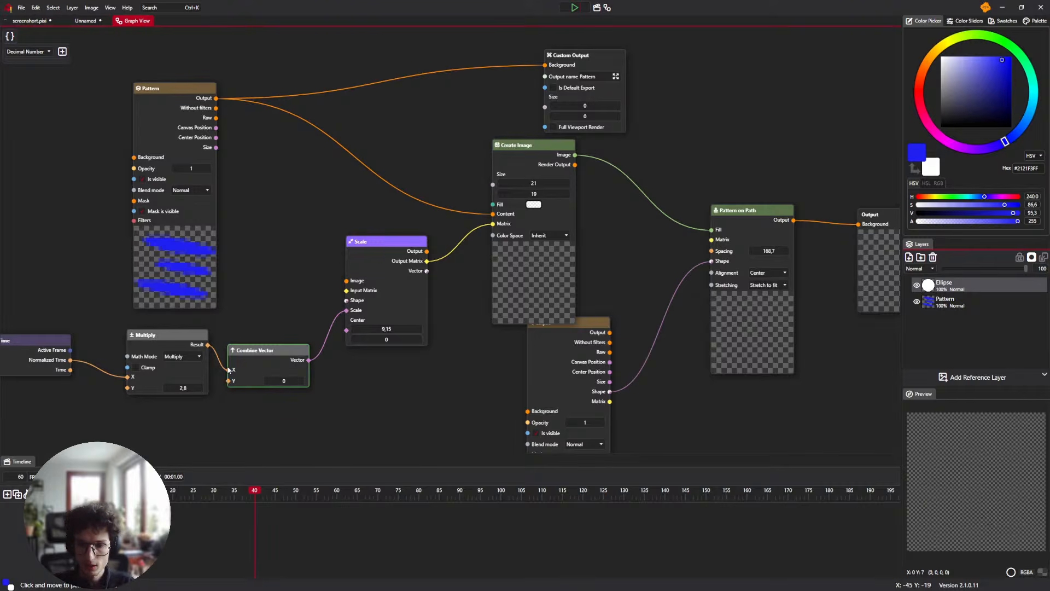
pyautogui.scroll(-2, 520, 167)
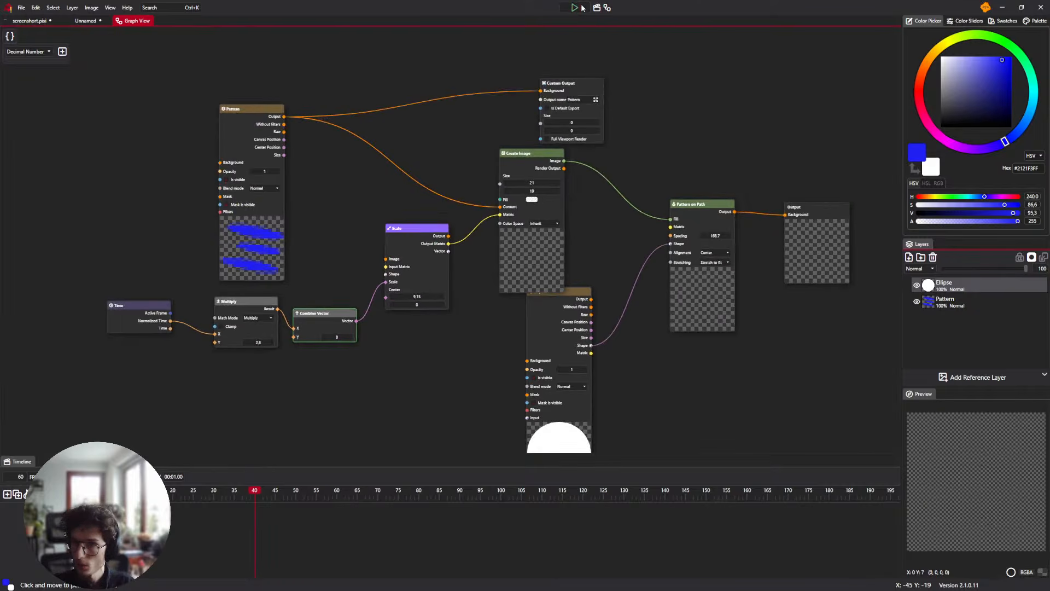
# Set the Combine Vector node's Y value to 1
pyautogui.scroll(3, 318, 347)
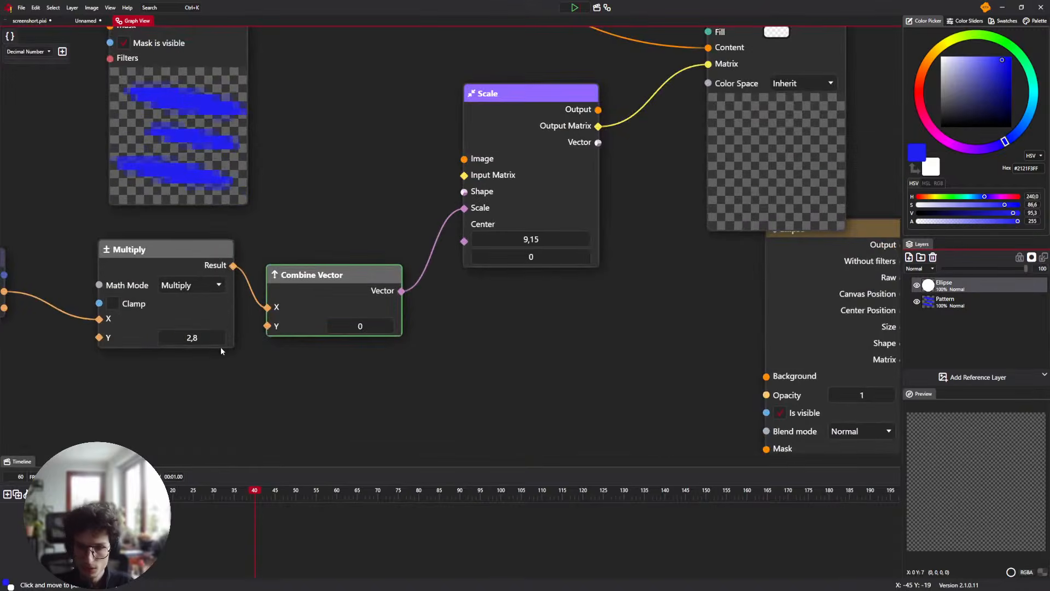
pyautogui.moveTo(268, 311)
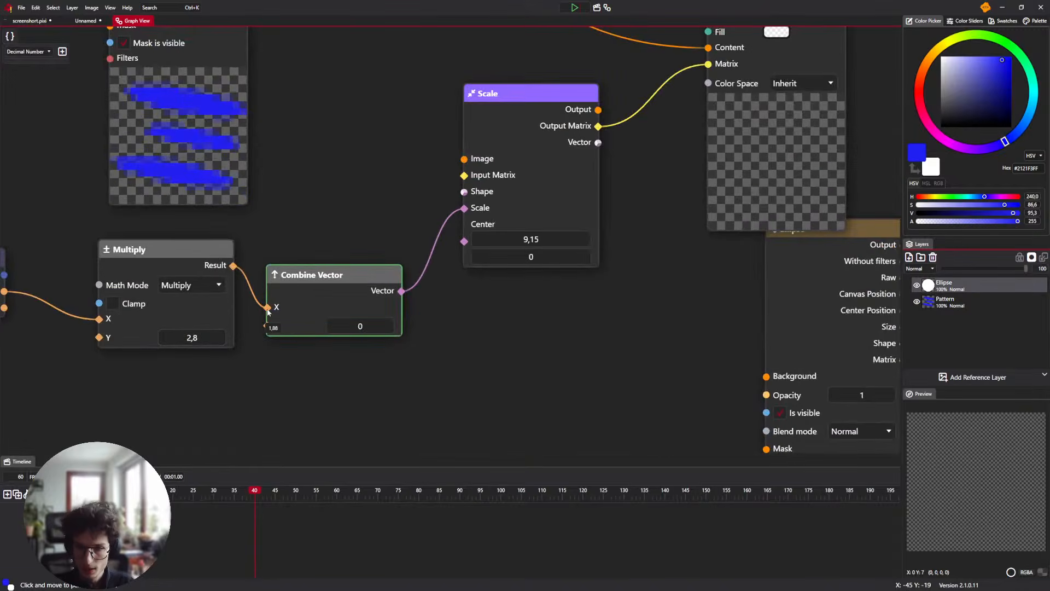
pyautogui.moveTo(427, 196); pyautogui.dragTo(335, 271)
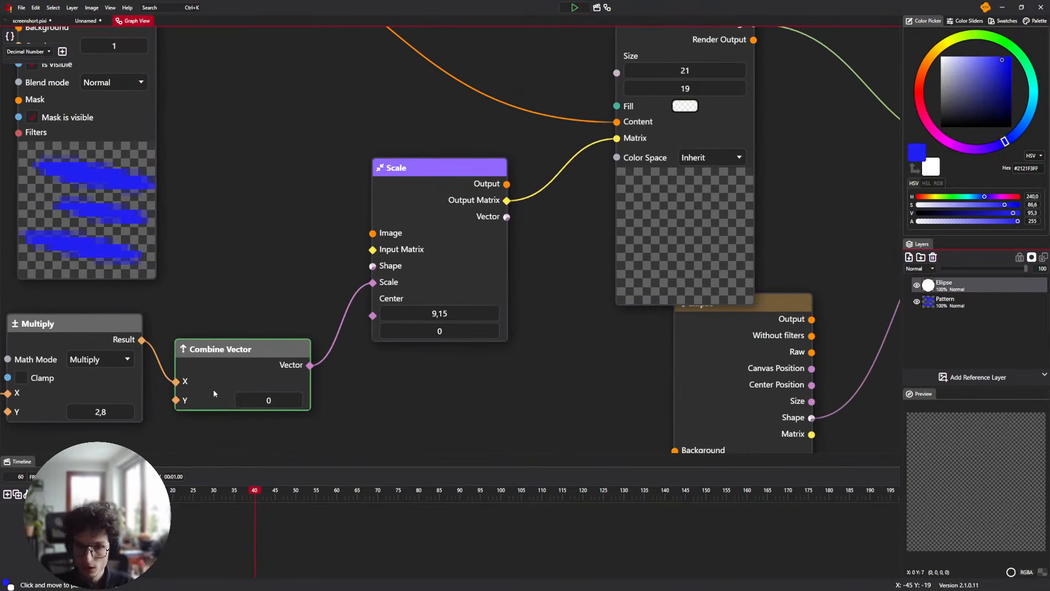
pyautogui.write('1')
pyautogui.scroll(-3, 418, 392)
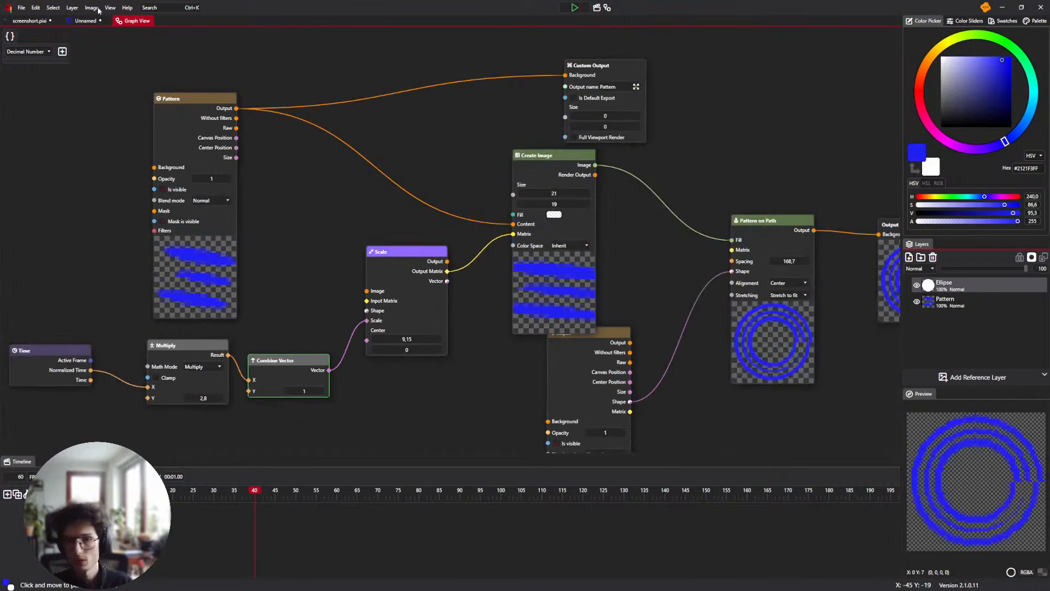
# Play the animation on the canvas, view the rings up close, and stop playback
pyautogui.click(87, 21)
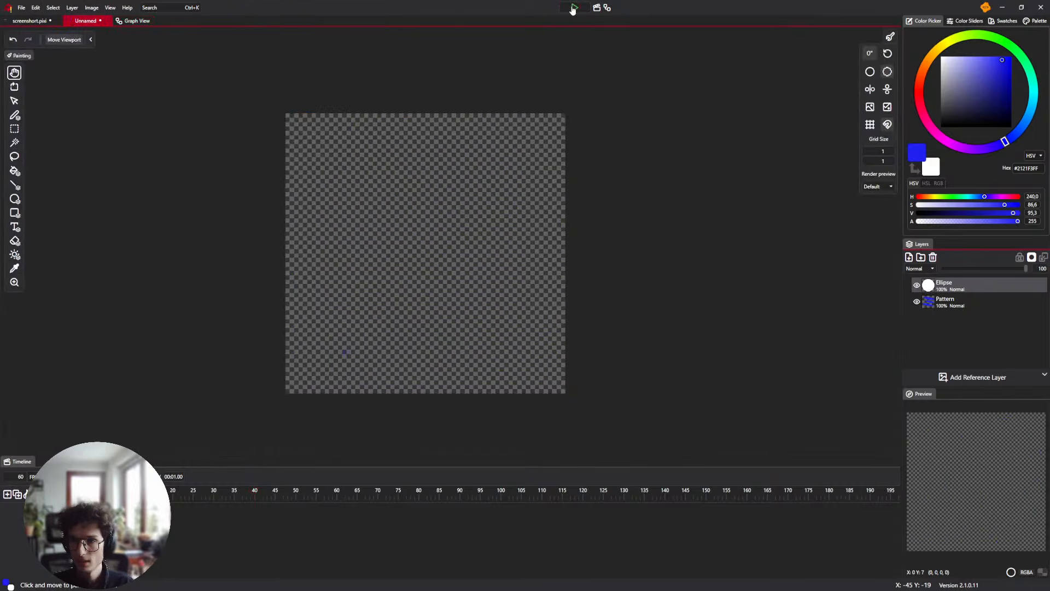
pyautogui.click(573, 8)
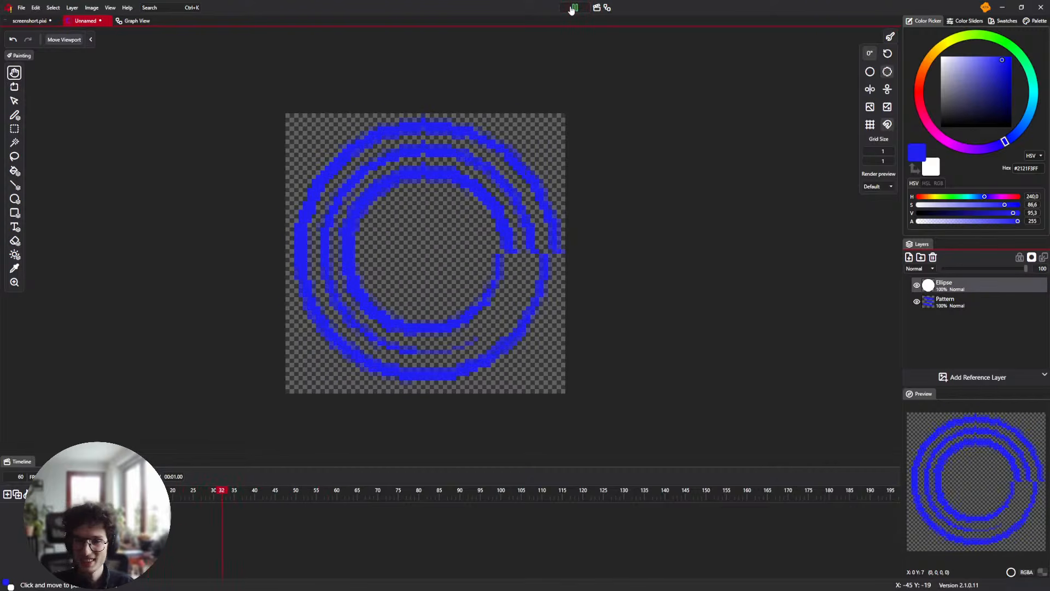
pyautogui.scroll(2, 418, 251)
pyautogui.moveTo(399, 230); pyautogui.dragTo(408, 190)
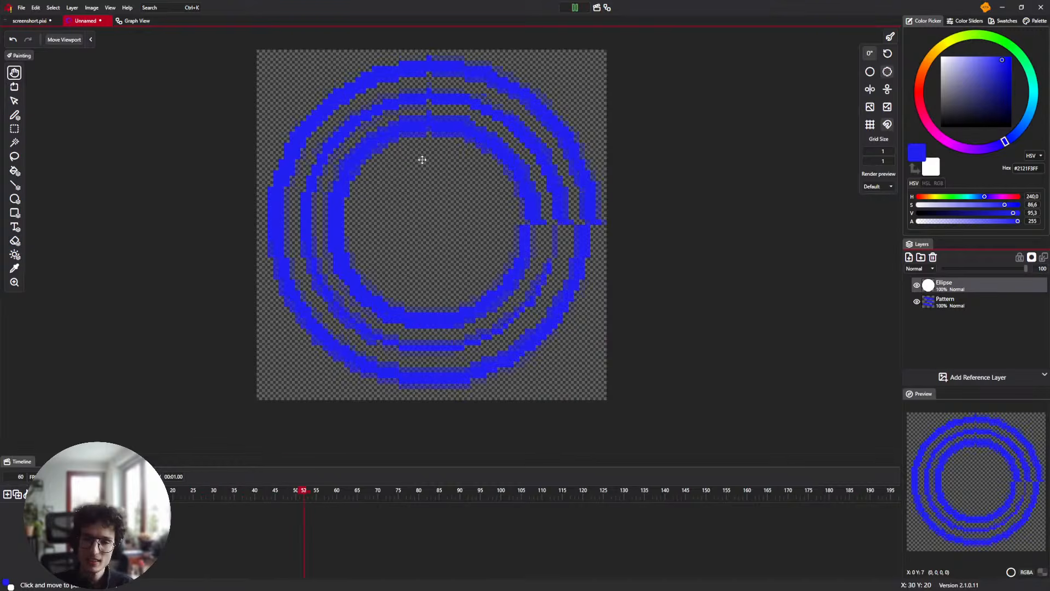
pyautogui.press('space')
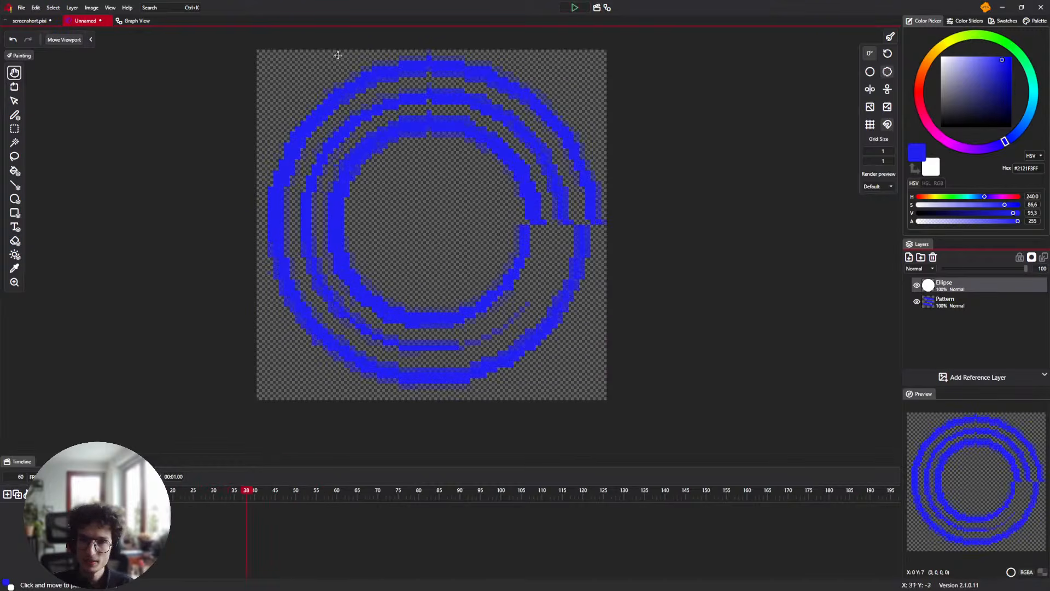
# Make room beside the Time node in the graph and add a Math node set to Sin before Multiply
pyautogui.click(136, 21)
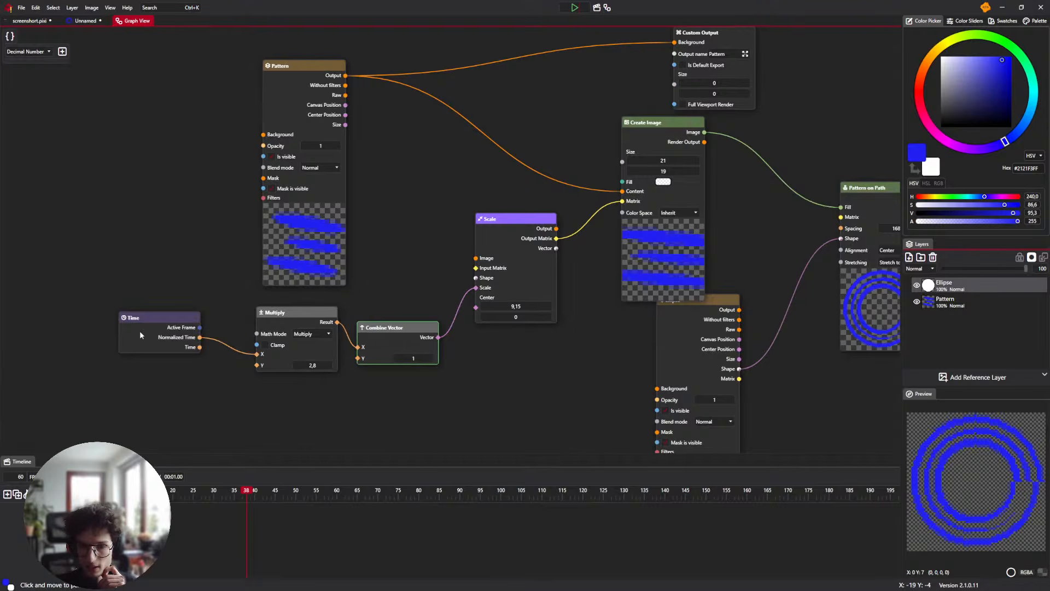
pyautogui.moveTo(140, 332); pyautogui.dragTo(8, 329)
pyautogui.moveTo(74, 319); pyautogui.dragTo(242, 309)
pyautogui.rightClick(245, 310)
pyautogui.write('MAt')
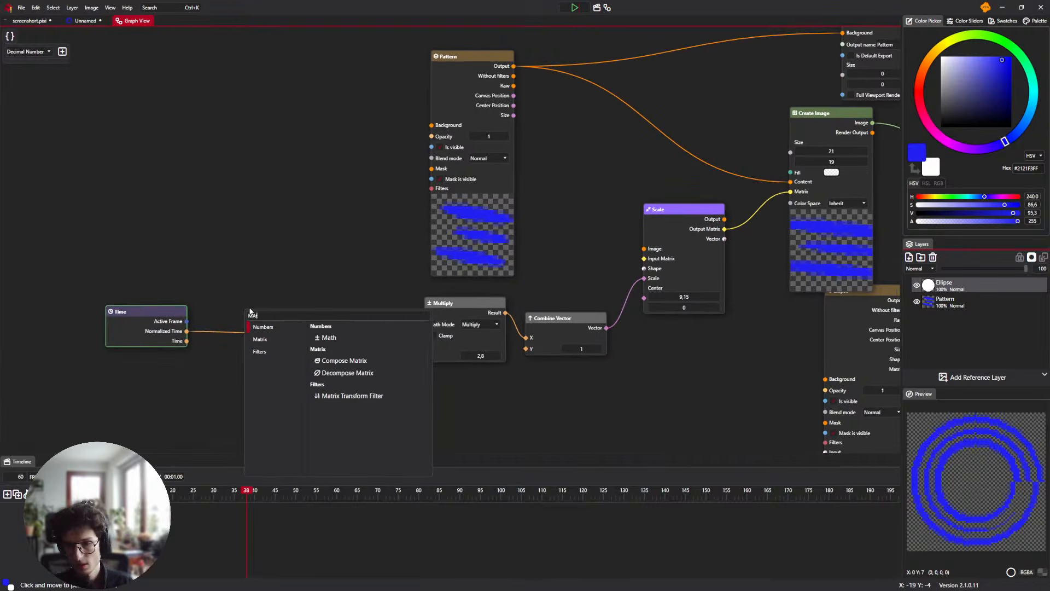
pyautogui.write('h')
pyautogui.press('Return')
pyautogui.click(295, 336)
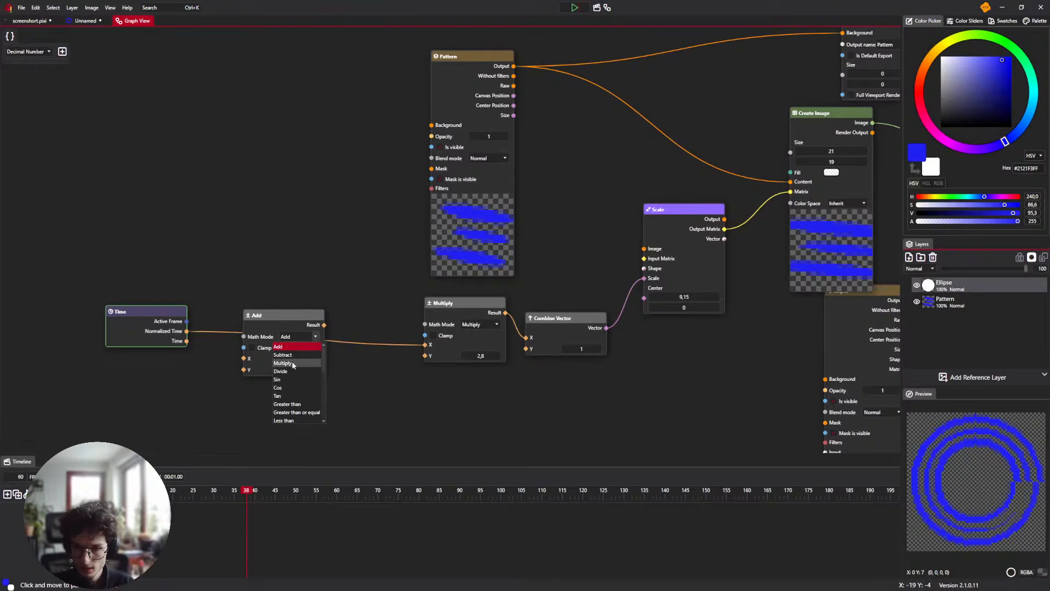
pyautogui.click(285, 381)
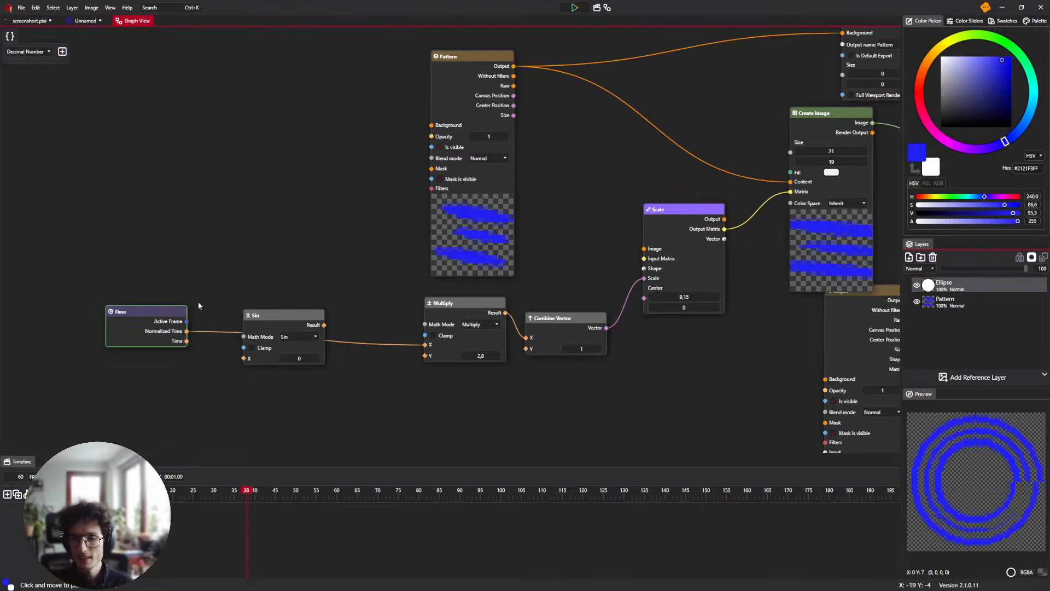
# Connect Time's Normalized Time to the Sin node's X and Sin's Result to Multiply's X
pyautogui.moveTo(186, 331); pyautogui.dragTo(245, 359)
pyautogui.moveTo(324, 324); pyautogui.dragTo(425, 345)
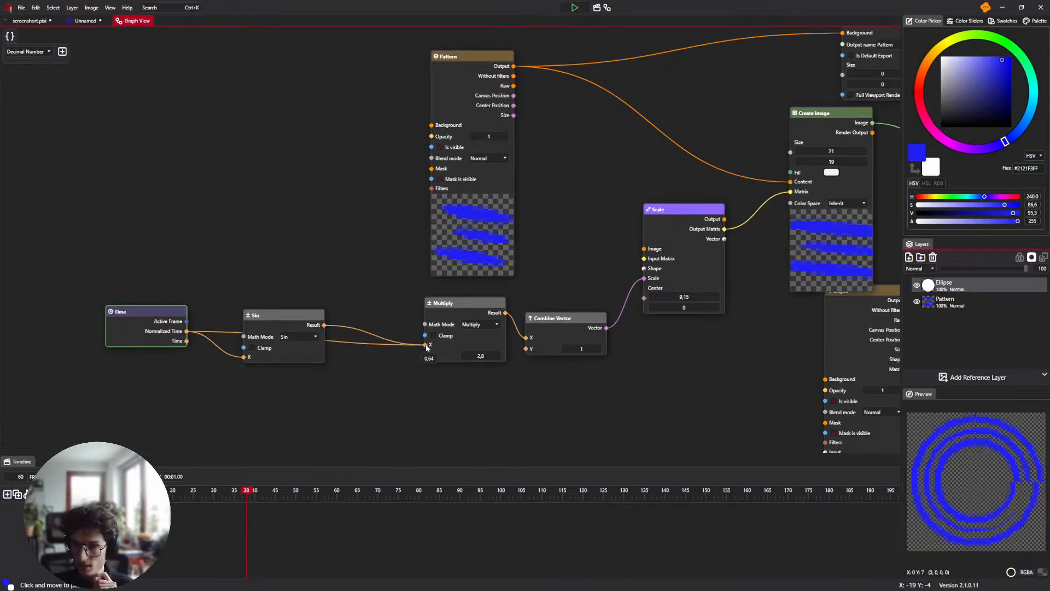
pyautogui.moveTo(187, 331); pyautogui.dragTo(246, 359)
# Play the sine-driven animation on the canvas and stop it
pyautogui.click(86, 21)
pyautogui.click(574, 8)
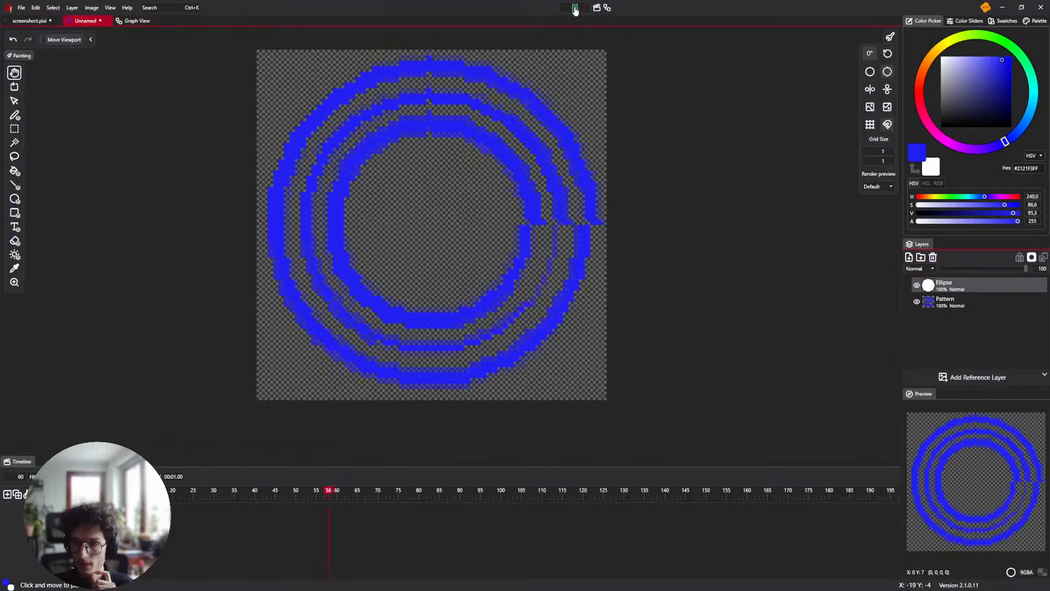
pyautogui.click(574, 7)
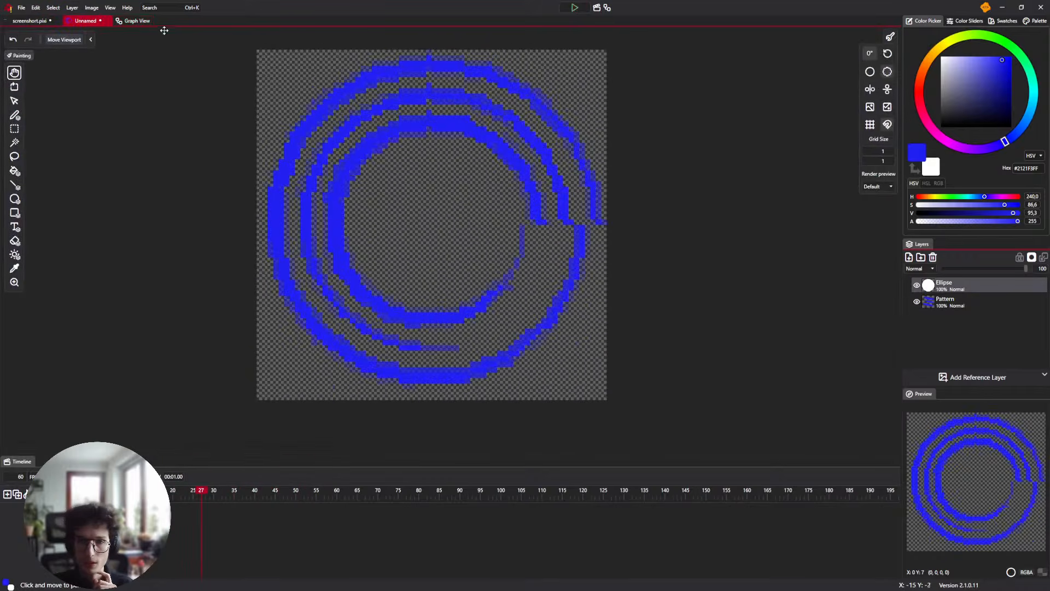
# Try the Cos mode on the Sin node in the graph and play the animation
pyautogui.click(136, 21)
pyautogui.moveTo(226, 349); pyautogui.dragTo(270, 339)
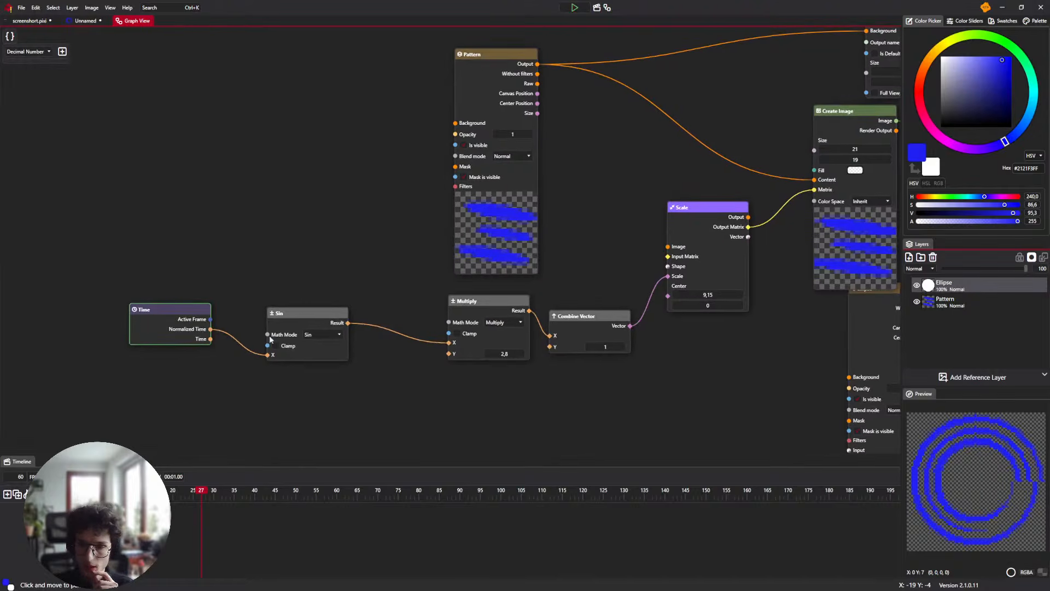
pyautogui.click(319, 334)
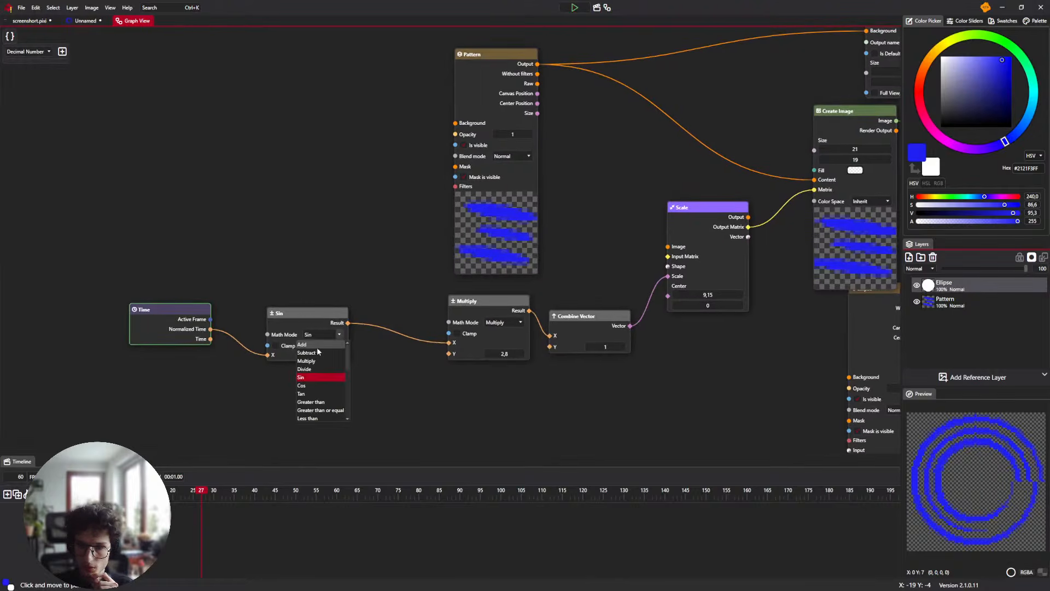
pyautogui.click(314, 385)
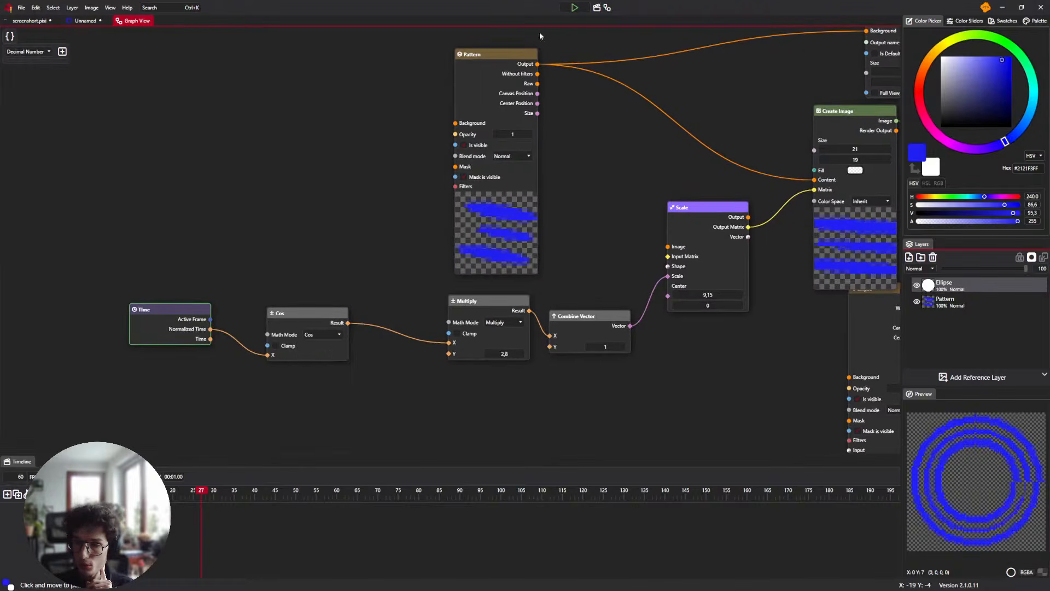
pyautogui.click(574, 8)
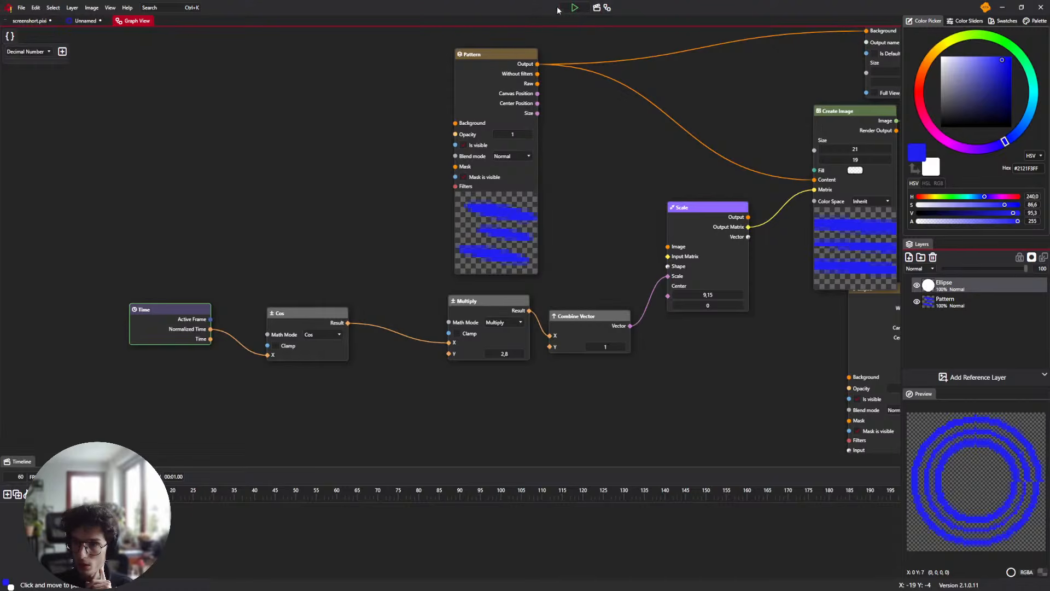
# Try the Tan mode on the same math node, restore it to Sin, and stop playback
pyautogui.click(324, 339)
pyautogui.click(315, 394)
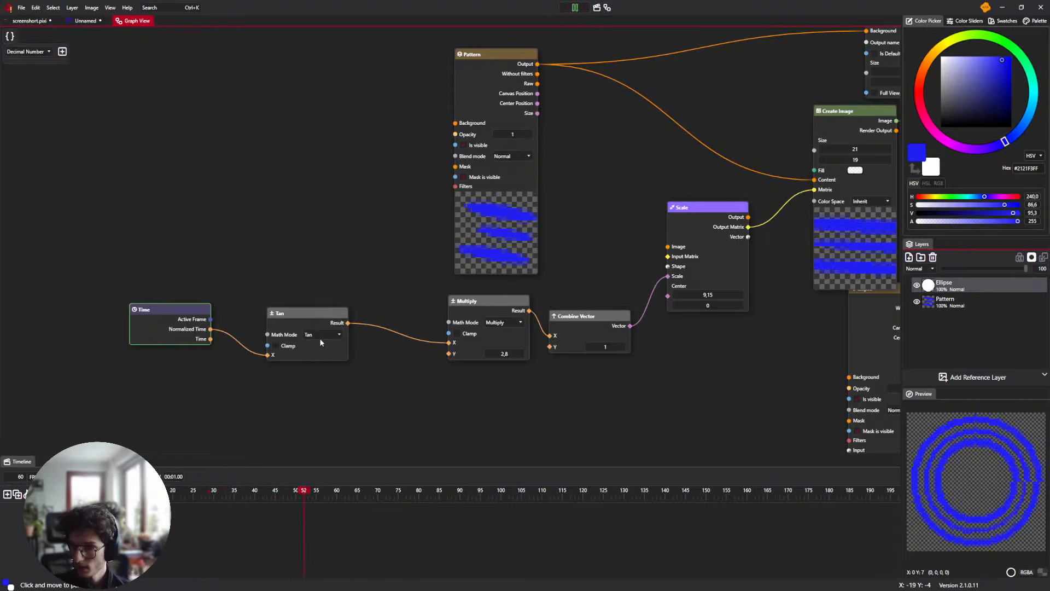
pyautogui.scroll(2, 321, 335)
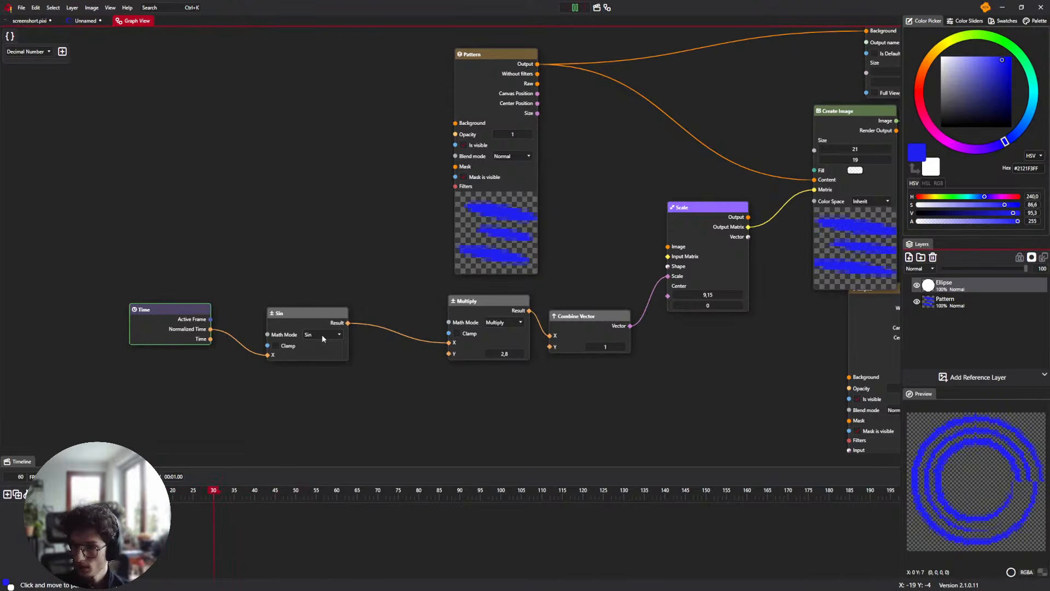
pyautogui.press('space')
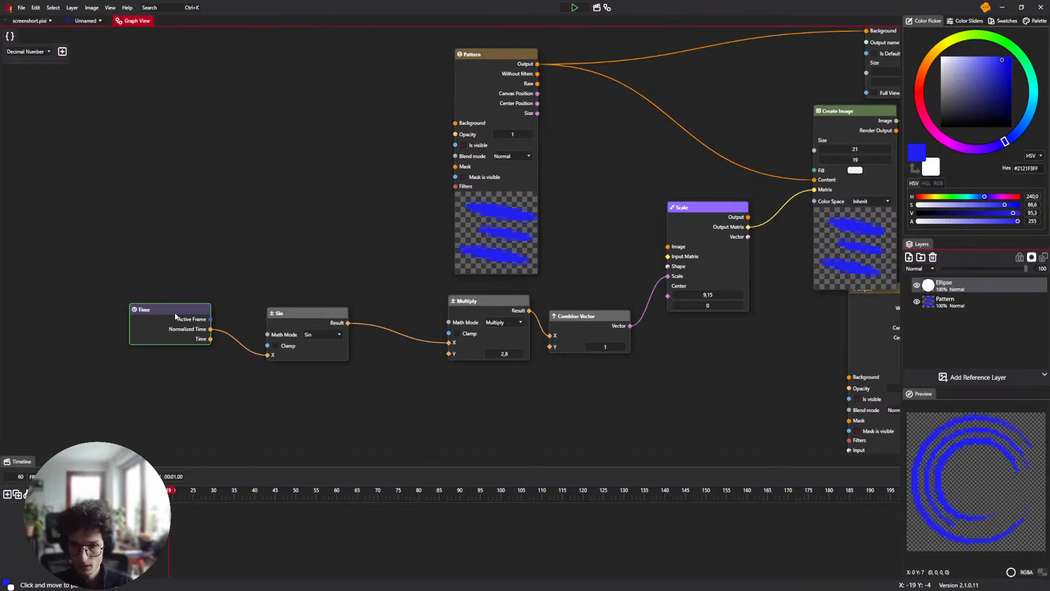
# Add a Math node between Time and Sin, set to Multiply with a Y value of 2
pyautogui.moveTo(175, 316); pyautogui.dragTo(91, 321)
pyautogui.rightClick(154, 316)
pyautogui.write('MAth')
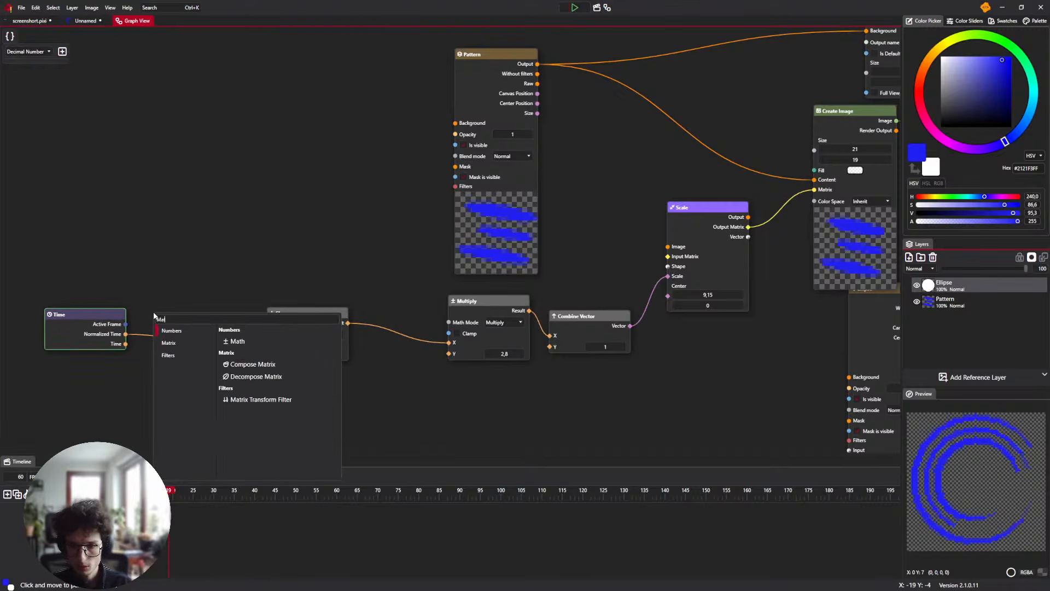
pyautogui.press('Return')
pyautogui.moveTo(152, 285); pyautogui.dragTo(195, 281)
pyautogui.moveTo(221, 337); pyautogui.dragTo(234, 319)
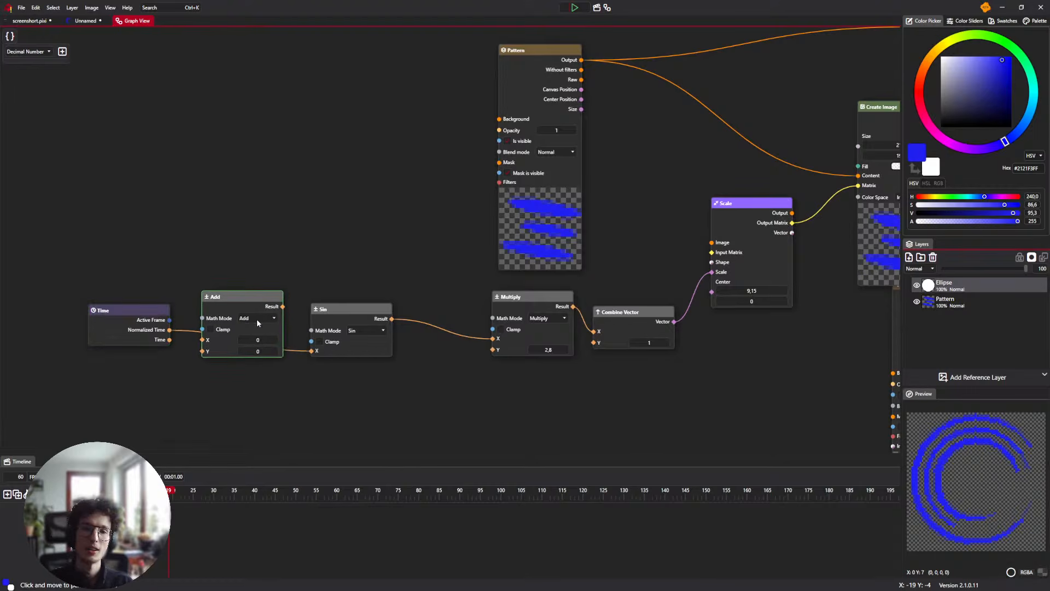
pyautogui.click(257, 319)
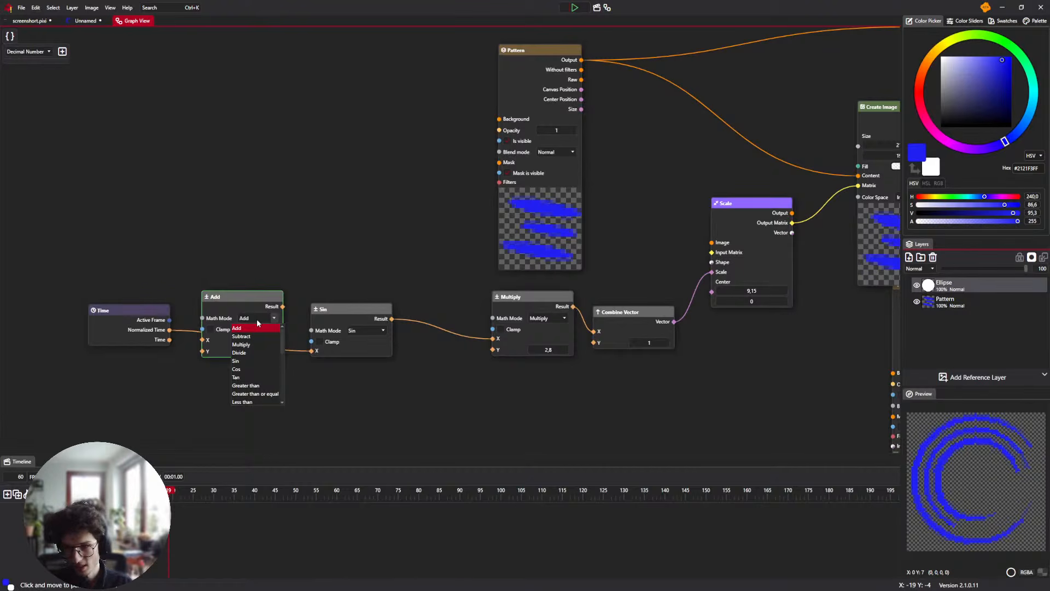
pyautogui.click(241, 344)
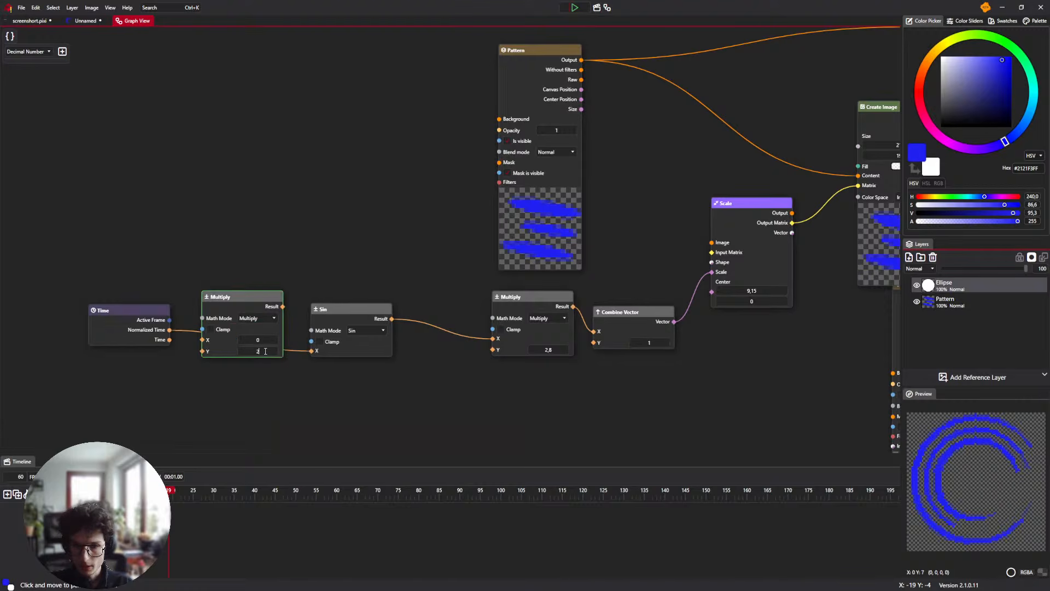
# Connect Time's Normalized Time to the new Multiply node's X and its Result to Sin's X
pyautogui.moveTo(166, 331); pyautogui.dragTo(176, 332)
pyautogui.moveTo(179, 332); pyautogui.dragTo(203, 339)
pyautogui.moveTo(283, 307); pyautogui.dragTo(311, 351)
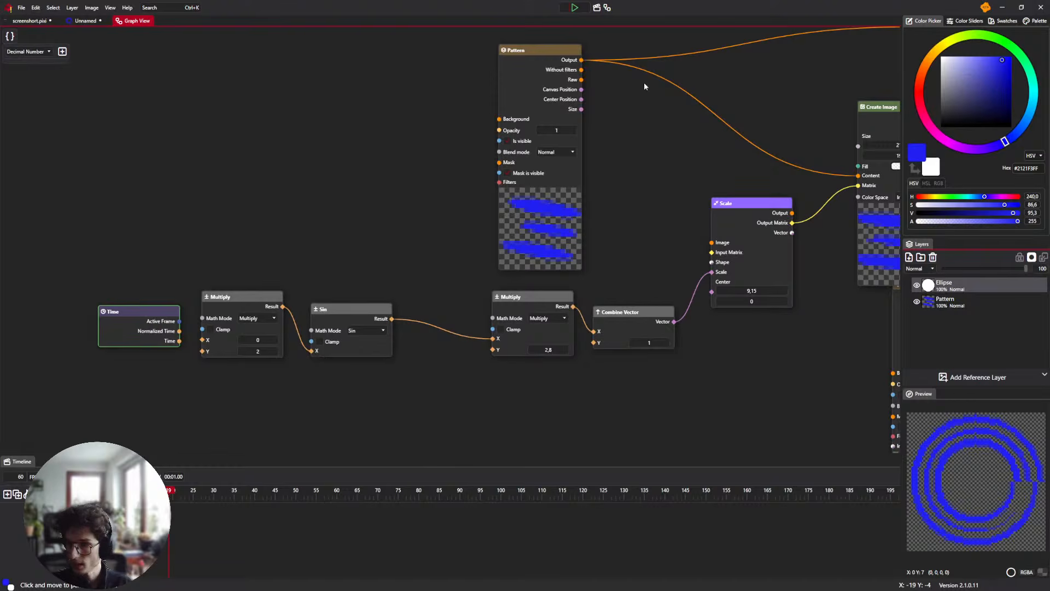
# Play the animation from the graph, stop it, and check the value reaching the second Multiply node's X
pyautogui.click(575, 9)
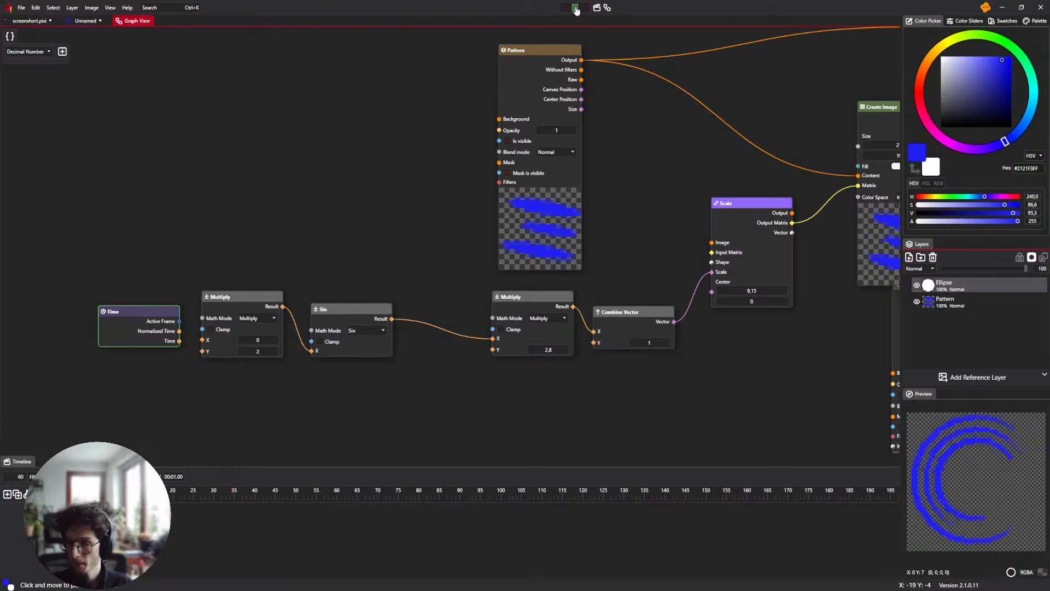
pyautogui.click(576, 9)
pyautogui.click(585, 8)
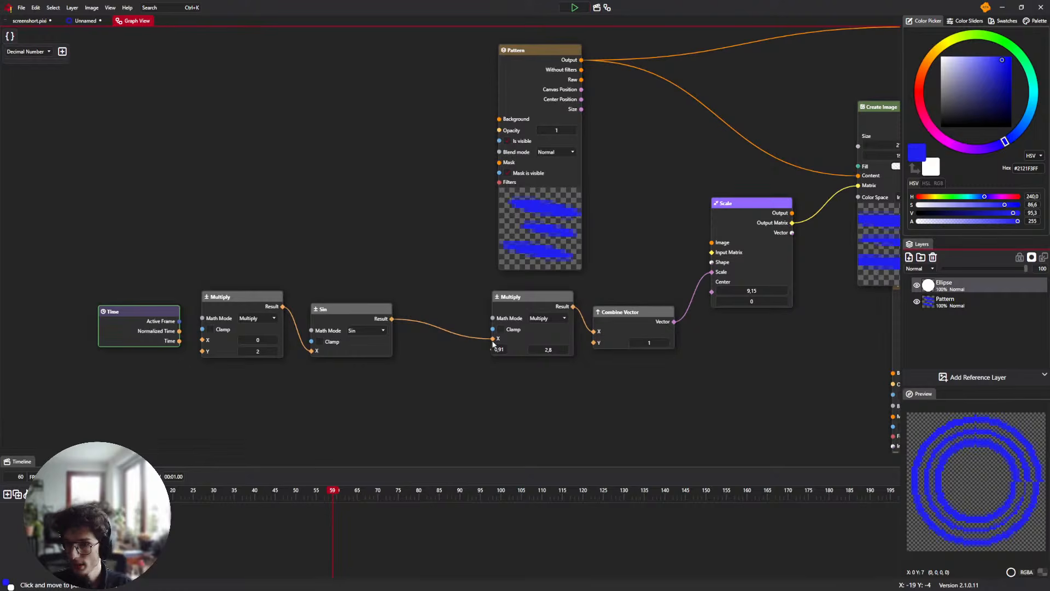
# Set the Y value of the Multiply node before Sin to 3,14
pyautogui.click(251, 352)
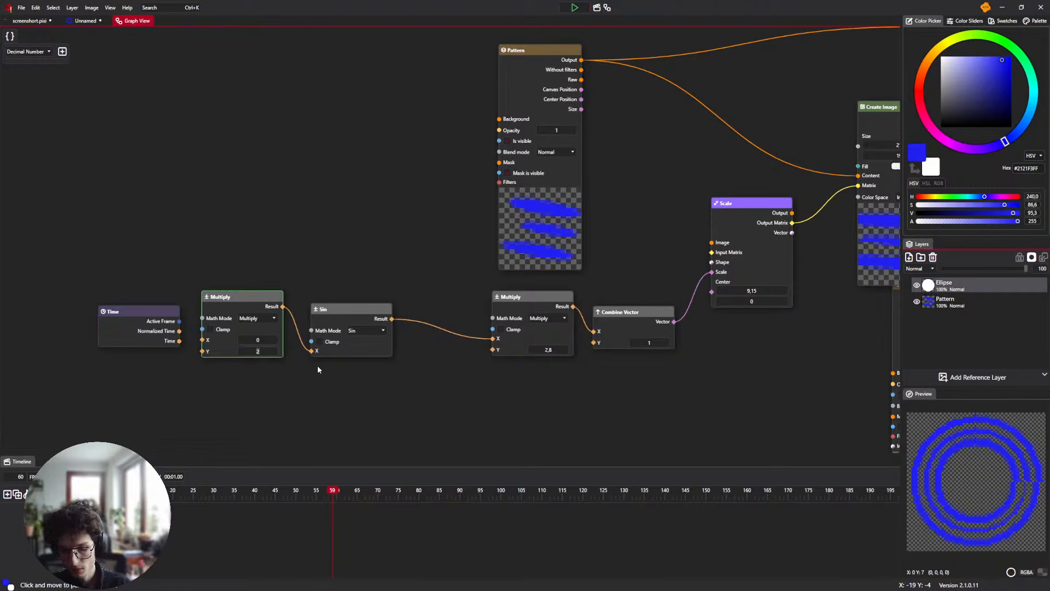
pyautogui.write('3.14')
pyautogui.press('Return')
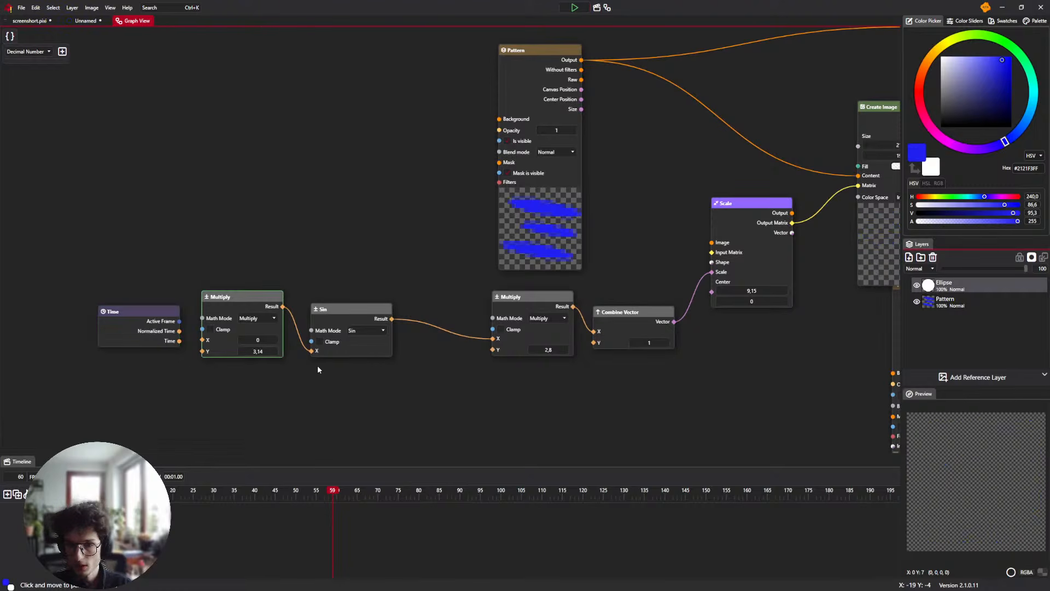
# Play the animation and watch the full ring loop on the canvas
pyautogui.click(573, 8)
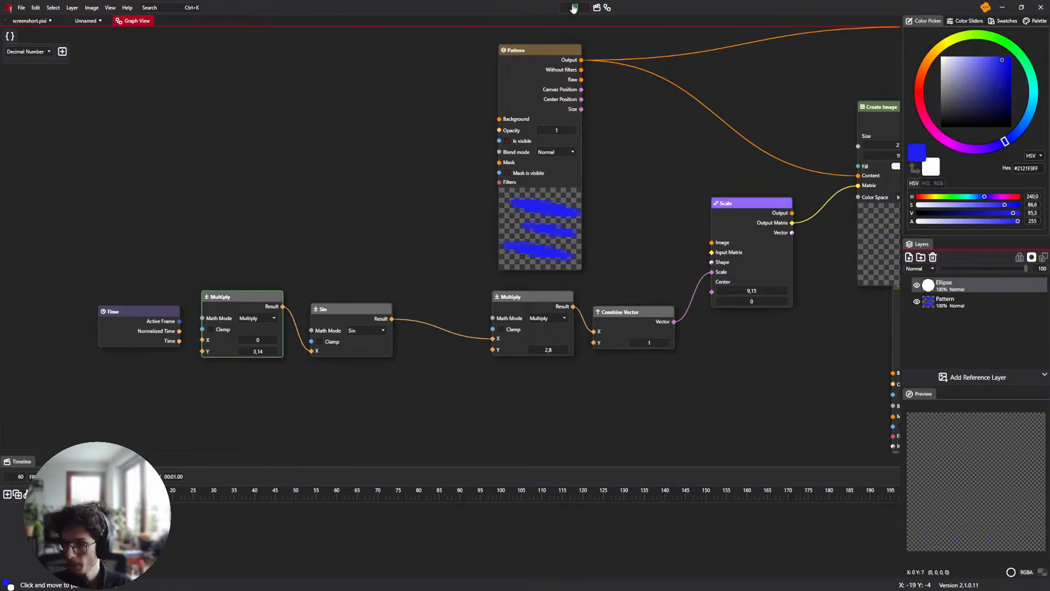
pyautogui.click(137, 20)
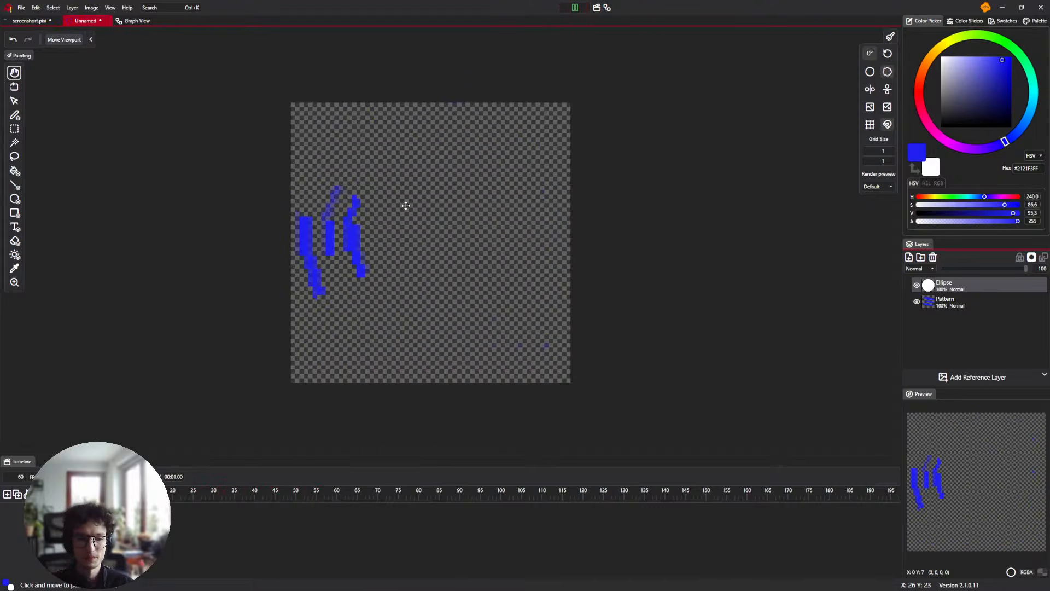
pyautogui.scroll(-2, 406, 205)
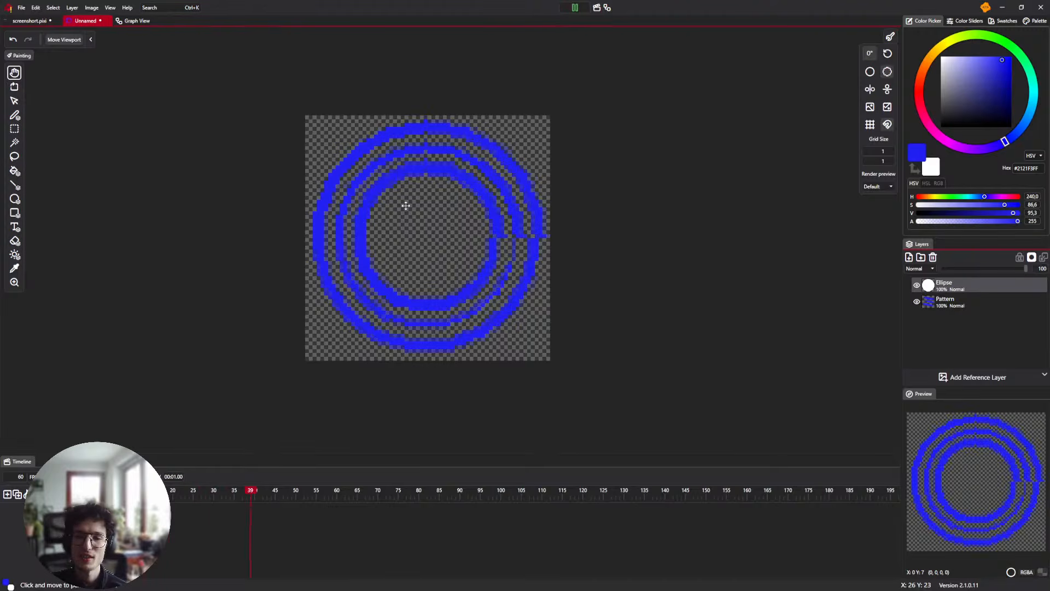
pyautogui.moveTo(413, 188); pyautogui.dragTo(411, 225)
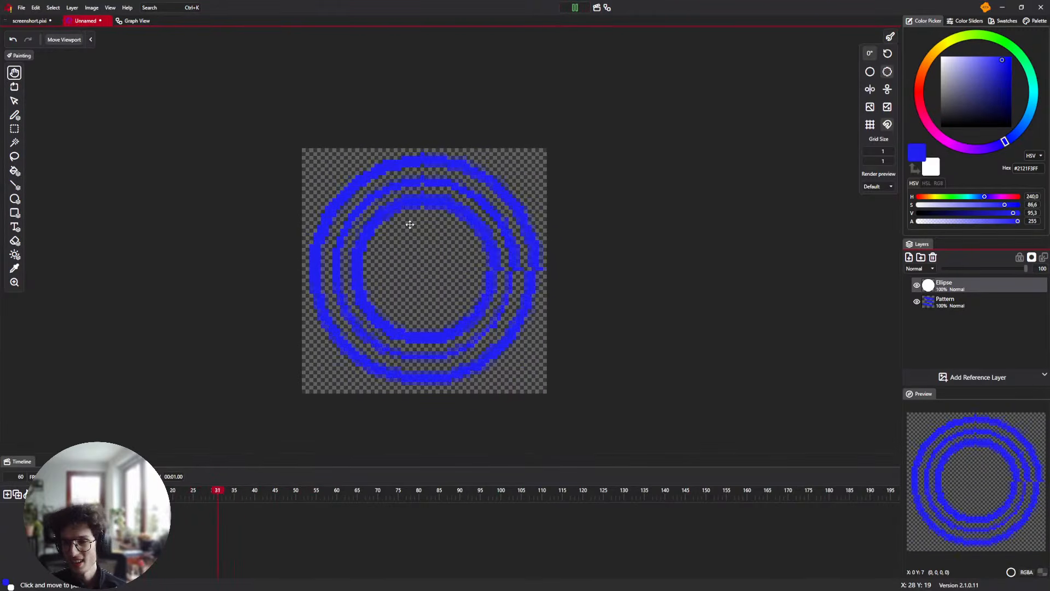
# Replay and pause the animation several times to examine how the rings open and close over the loop
pyautogui.click(575, 8)
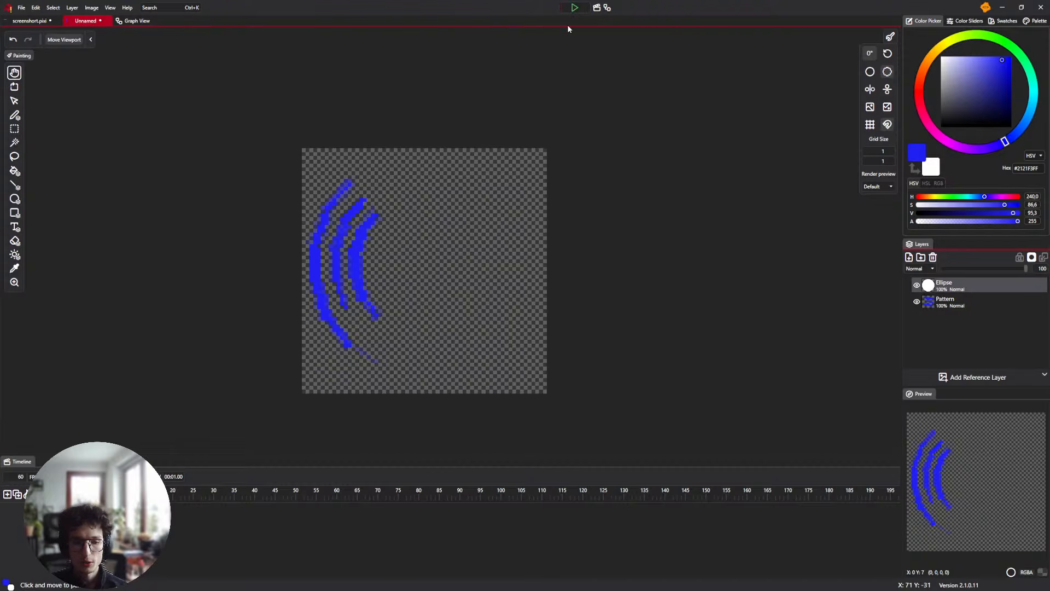
pyautogui.click(573, 8)
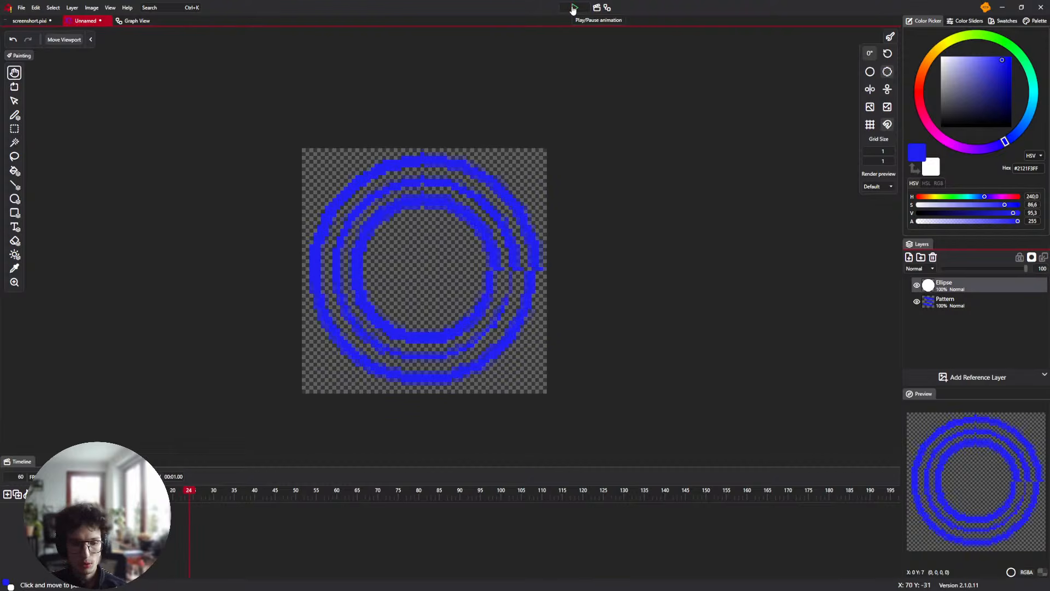
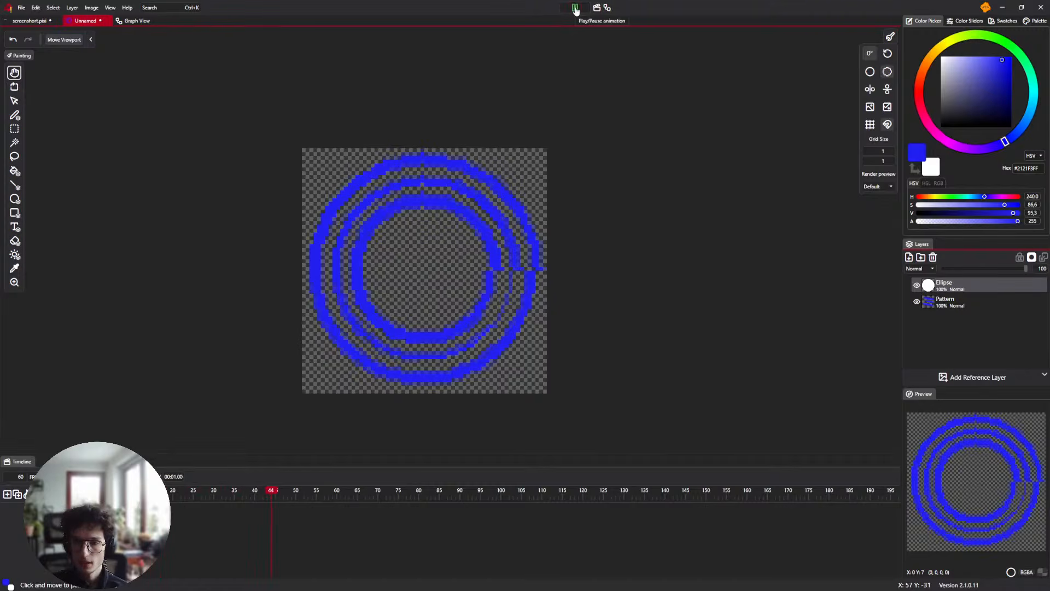
pyautogui.scroll(-1, 440, 162)
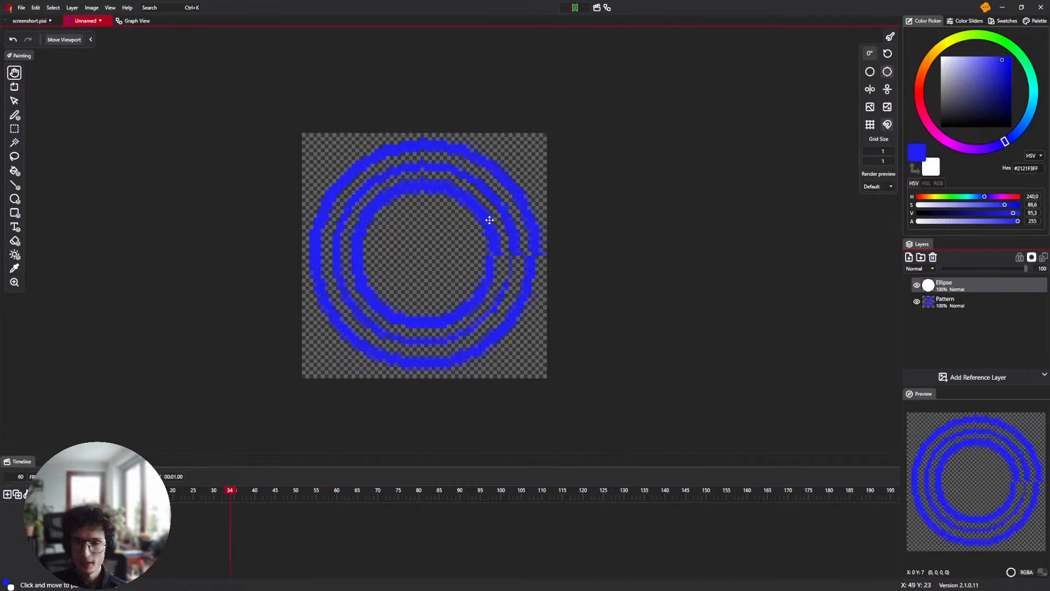
pyautogui.click(576, 8)
pyautogui.click(572, 10)
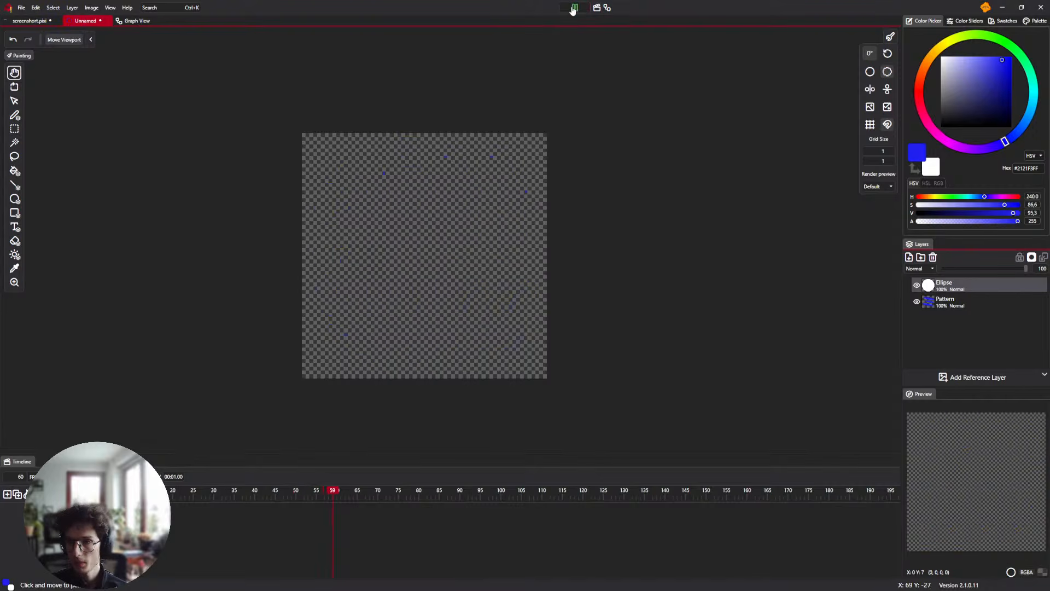
pyautogui.click(567, 10)
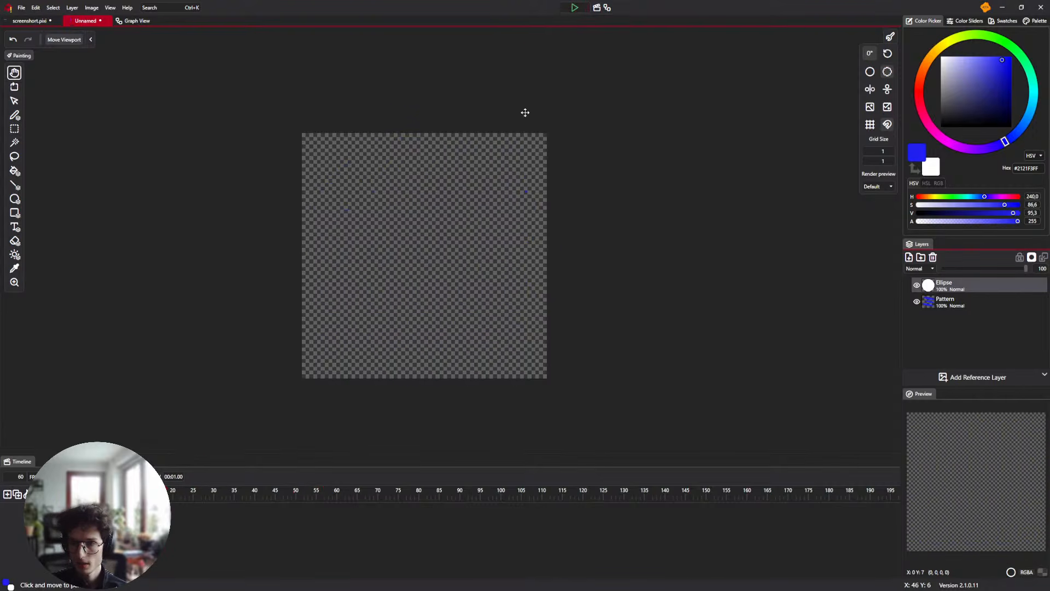
pyautogui.click(566, 11)
pyautogui.click(566, 11)
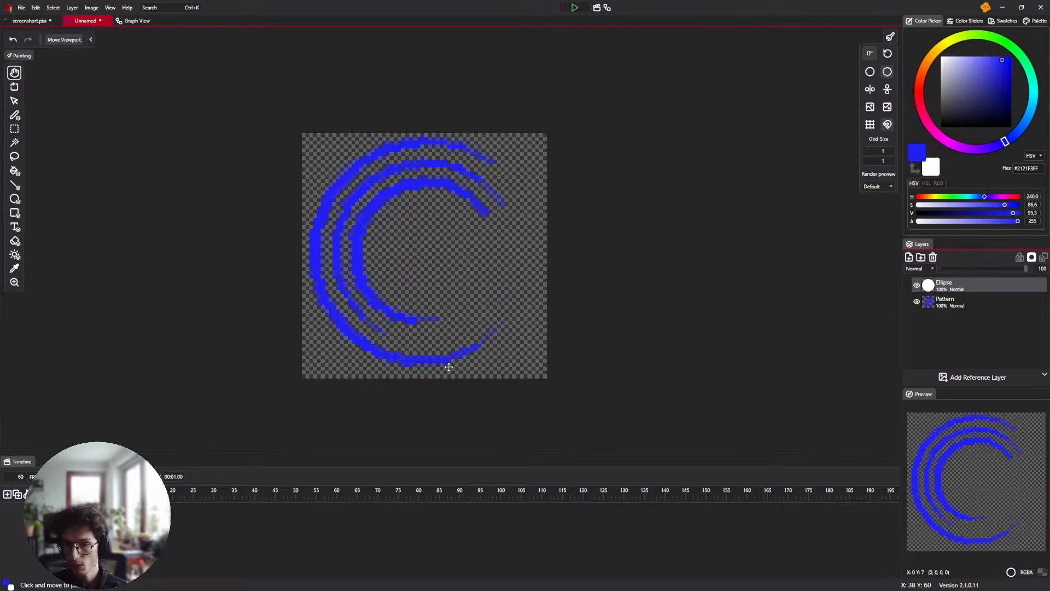
# Switch to the Pen tool with white as the primary color and create a new image
pyautogui.press('b')
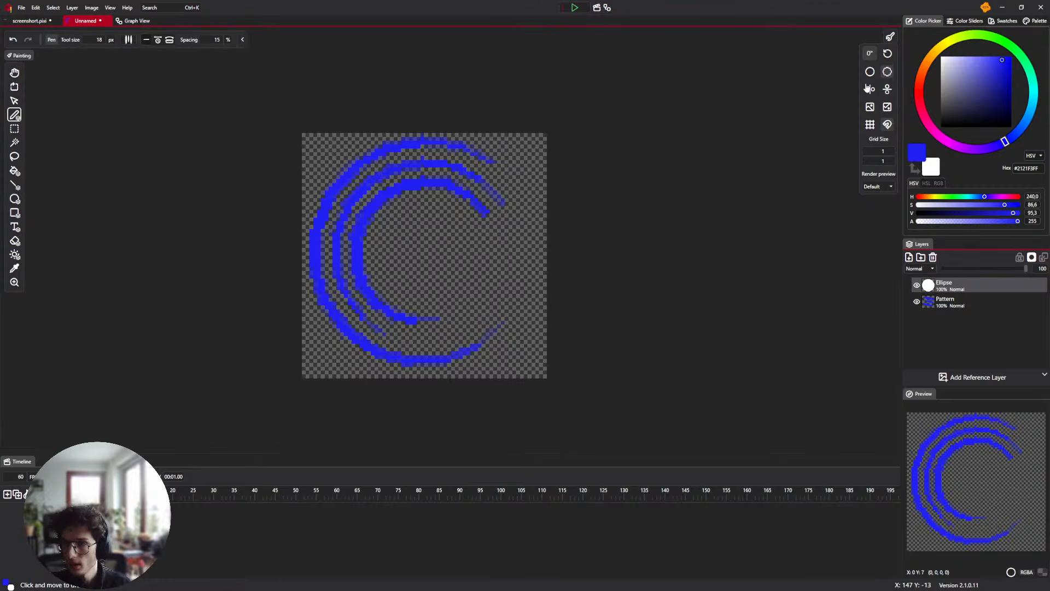
pyautogui.moveTo(953, 68); pyautogui.dragTo(939, 55)
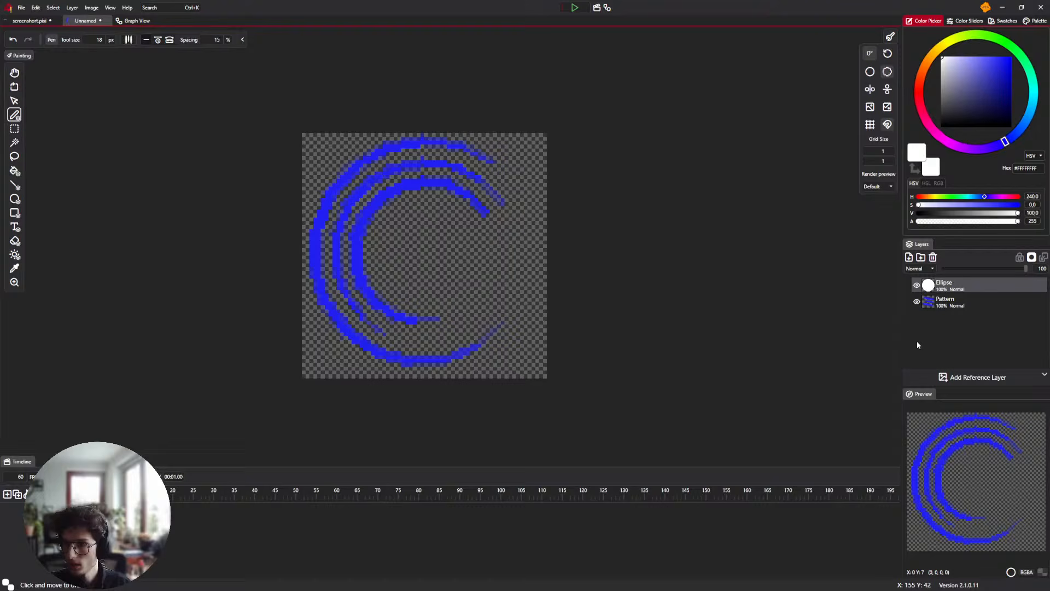
pyautogui.click(908, 258)
pyautogui.click(524, 322)
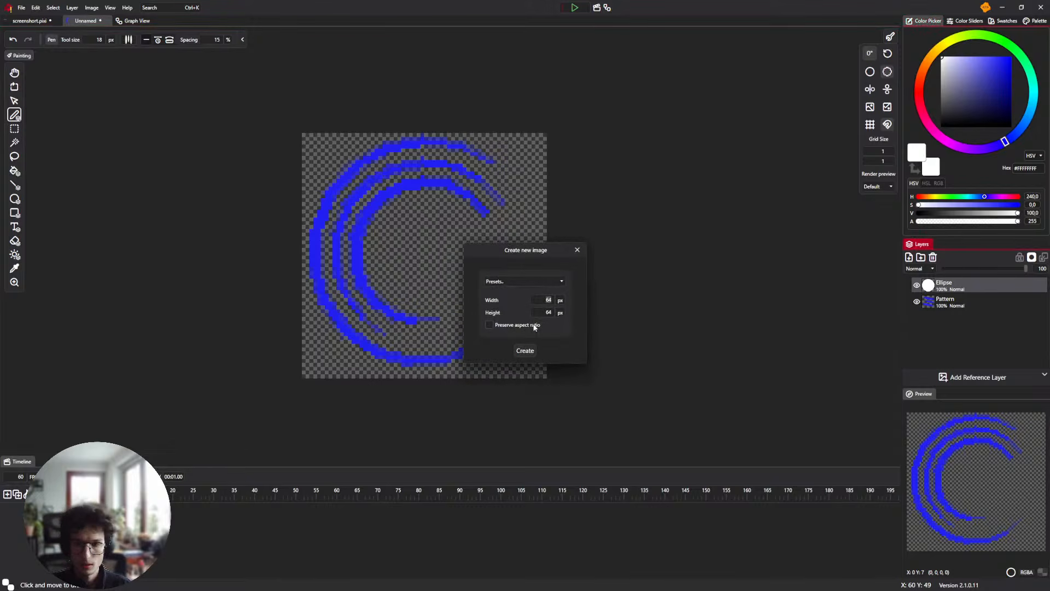
pyautogui.click(525, 351)
# Try a pen stroke, undo it, enlarge the pen to 31 px and switch it to the round brush with 80% hardness
pyautogui.moveTo(465, 358)
pyautogui.mouseDown()
pyautogui.moveTo(405, 339)
pyautogui.moveTo(343, 283)
pyautogui.mouseUp()
pyautogui.hotkey('ctrl', 'z')
pyautogui.hotkey('ctrl', 'z')
pyautogui.press(']')
pyautogui.press(']')
pyautogui.press(']')
pyautogui.press(']')
pyautogui.press(']')
pyautogui.press(']')
pyautogui.press(']')
pyautogui.press(']')
pyautogui.press(']')
pyautogui.press(']')
pyautogui.press(']')
pyautogui.press(']')
pyautogui.press(']')
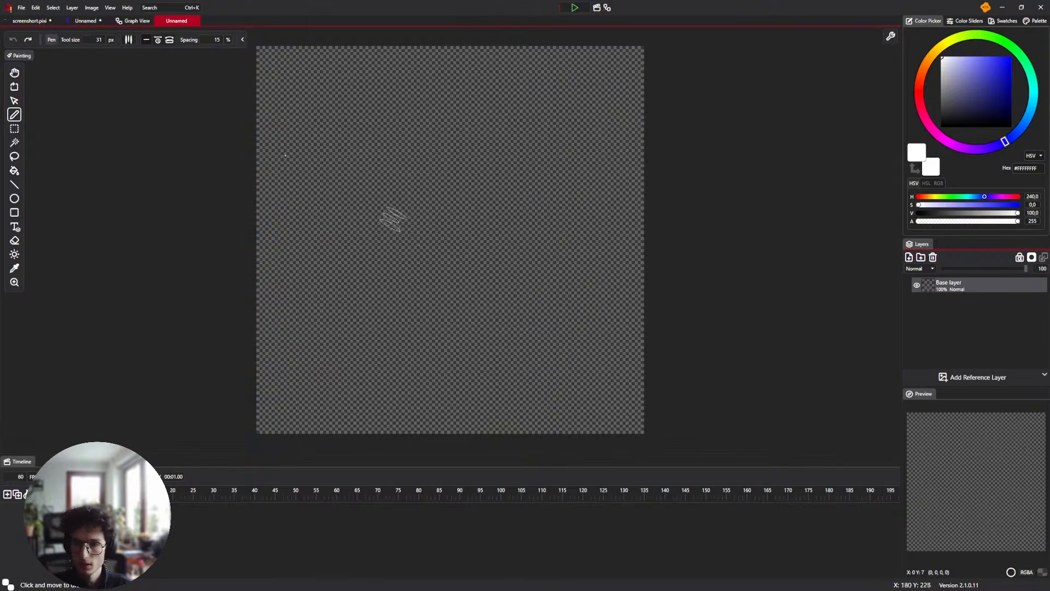
pyautogui.click(128, 40)
pyautogui.click(160, 82)
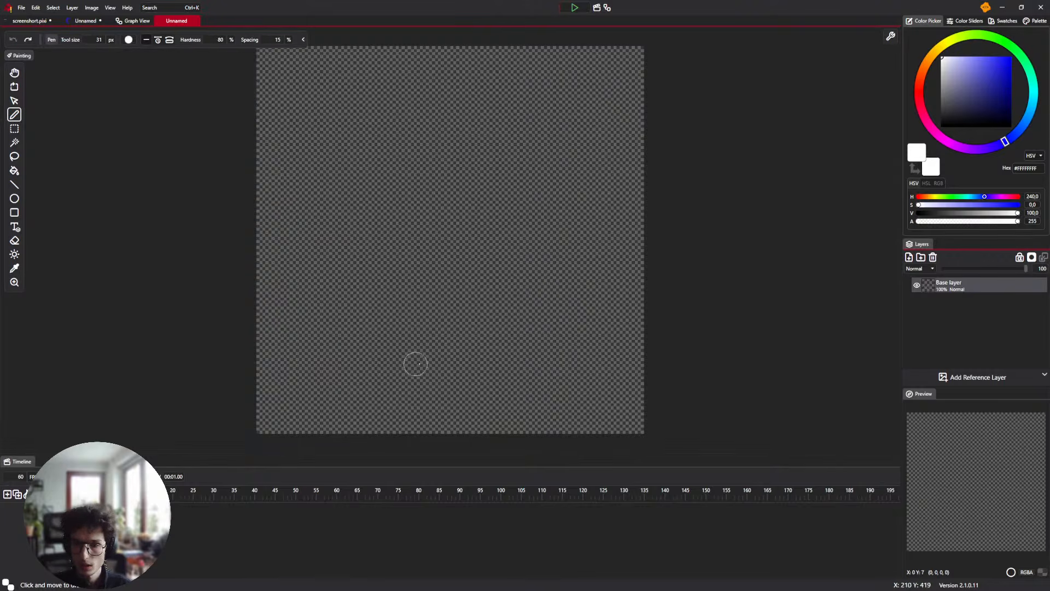
# Draw a thick white open loop on the blank canvas, discarding the first trial stroke
pyautogui.moveTo(435, 377)
pyautogui.mouseDown()
pyautogui.moveTo(317, 278)
pyautogui.moveTo(461, 125)
pyautogui.moveTo(539, 327)
pyautogui.moveTo(448, 377)
pyautogui.moveTo(534, 257)
pyautogui.moveTo(397, 167)
pyautogui.moveTo(440, 374)
pyautogui.mouseUp()
pyautogui.hotkey('ctrl', 'z')
pyautogui.hotkey('ctrl', 'z')
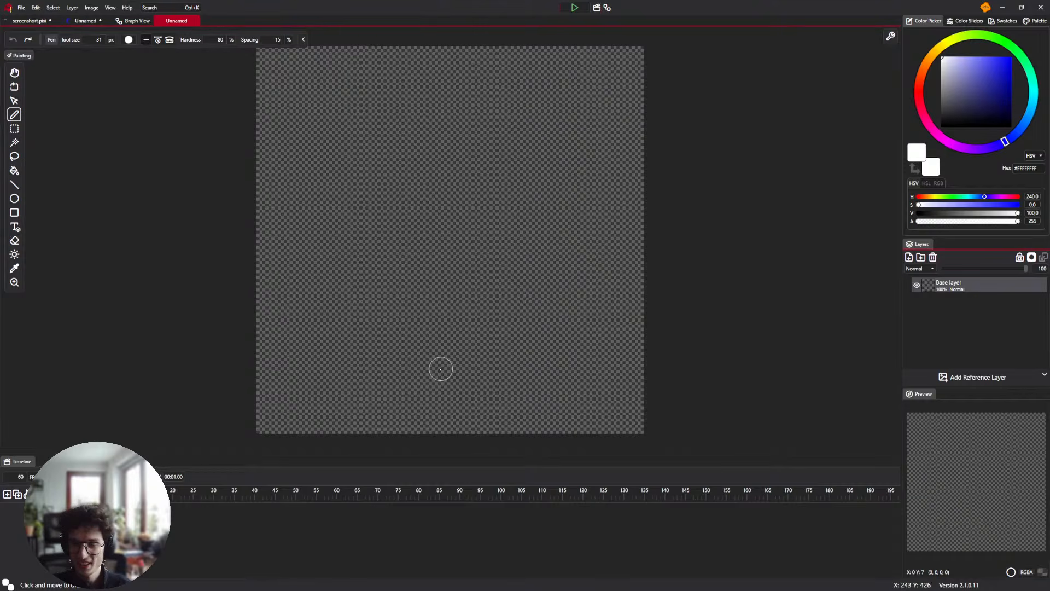
pyautogui.moveTo(440, 377)
pyautogui.mouseDown()
pyautogui.moveTo(340, 164)
pyautogui.moveTo(557, 255)
pyautogui.moveTo(477, 383)
pyautogui.moveTo(534, 328)
pyautogui.moveTo(424, 125)
pyautogui.moveTo(392, 127)
pyautogui.mouseUp()
# Erase most of the white loop with the Eraser and close the scratch image
pyautogui.press('e')
pyautogui.hotkey('ctrl', 'z')
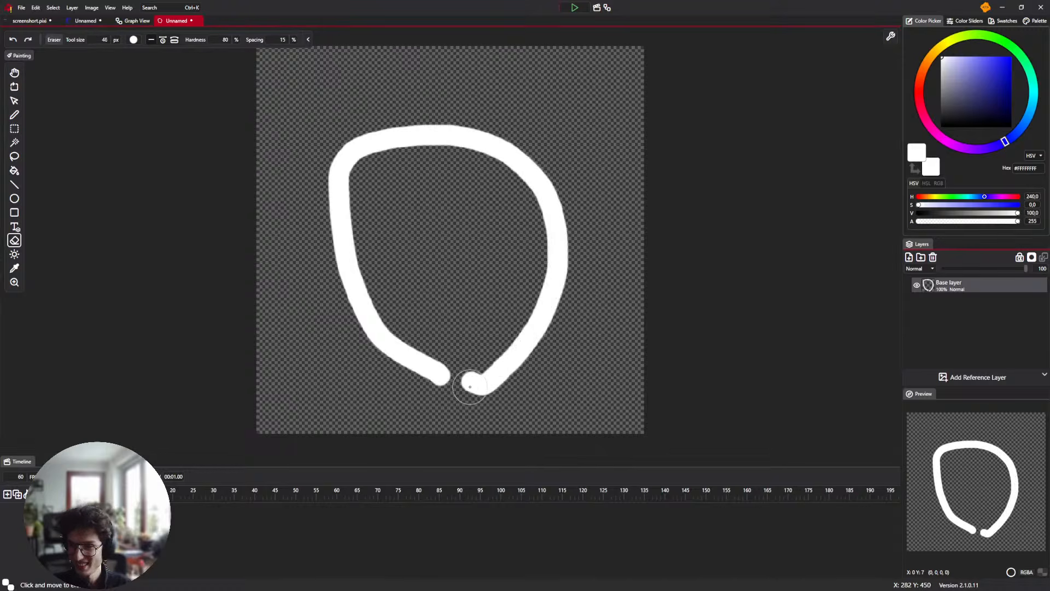
pyautogui.moveTo(469, 377)
pyautogui.mouseDown()
pyautogui.moveTo(536, 330)
pyautogui.moveTo(558, 260)
pyautogui.moveTo(554, 205)
pyautogui.moveTo(509, 150)
pyautogui.moveTo(386, 118)
pyautogui.moveTo(329, 134)
pyautogui.moveTo(325, 158)
pyautogui.moveTo(446, 154)
pyautogui.moveTo(411, 149)
pyautogui.moveTo(326, 206)
pyautogui.moveTo(363, 320)
pyautogui.moveTo(371, 260)
pyautogui.mouseUp()
pyautogui.press('b')
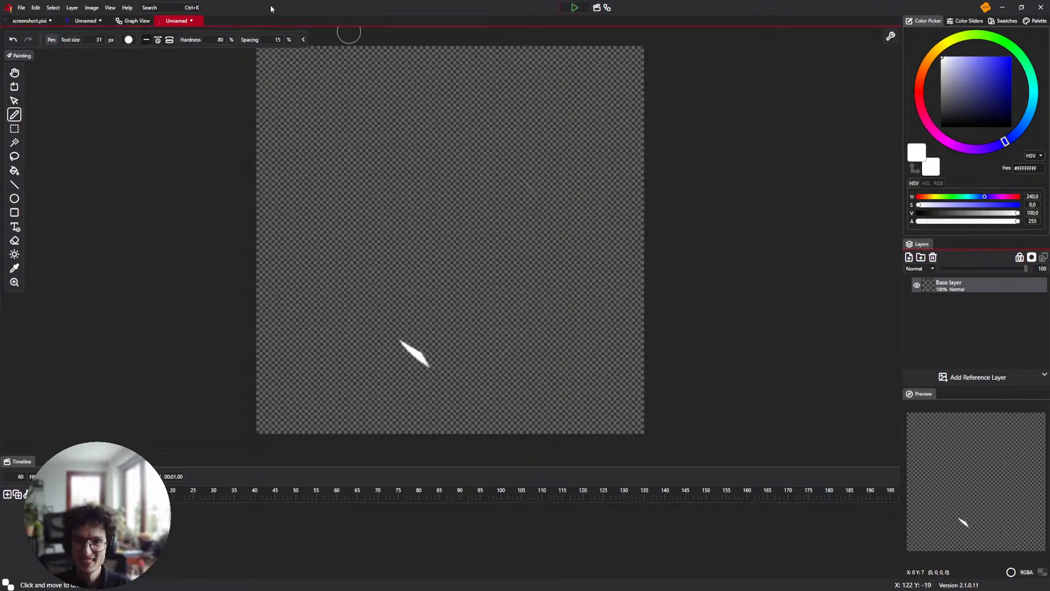
pyautogui.click(196, 21)
pyautogui.click(522, 321)
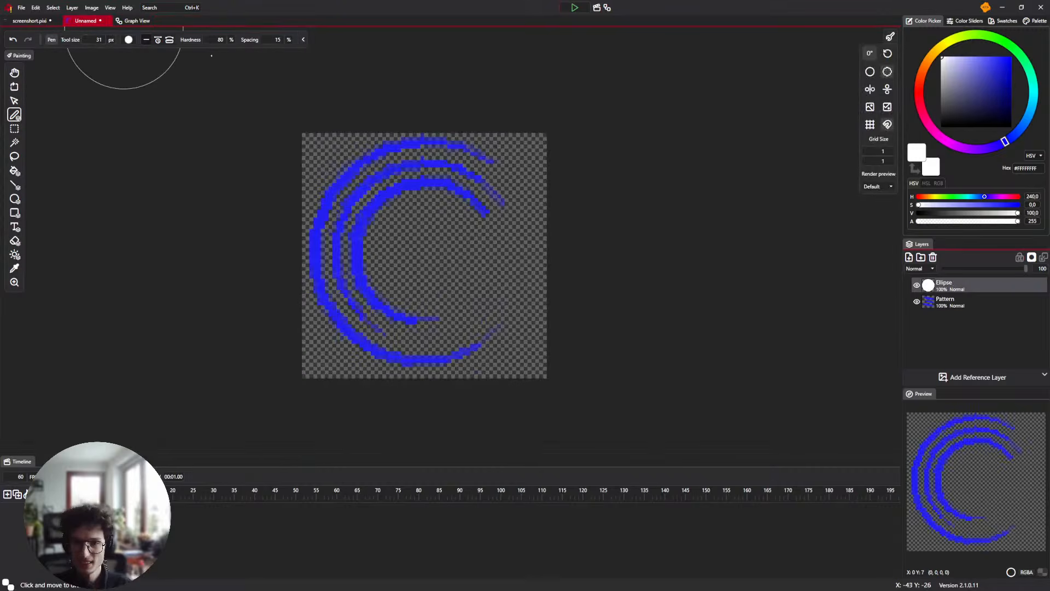
# Preview the ring animation, open the node graph and raise the Pattern on Path node's Spacing to 459,5
pyautogui.click(575, 8)
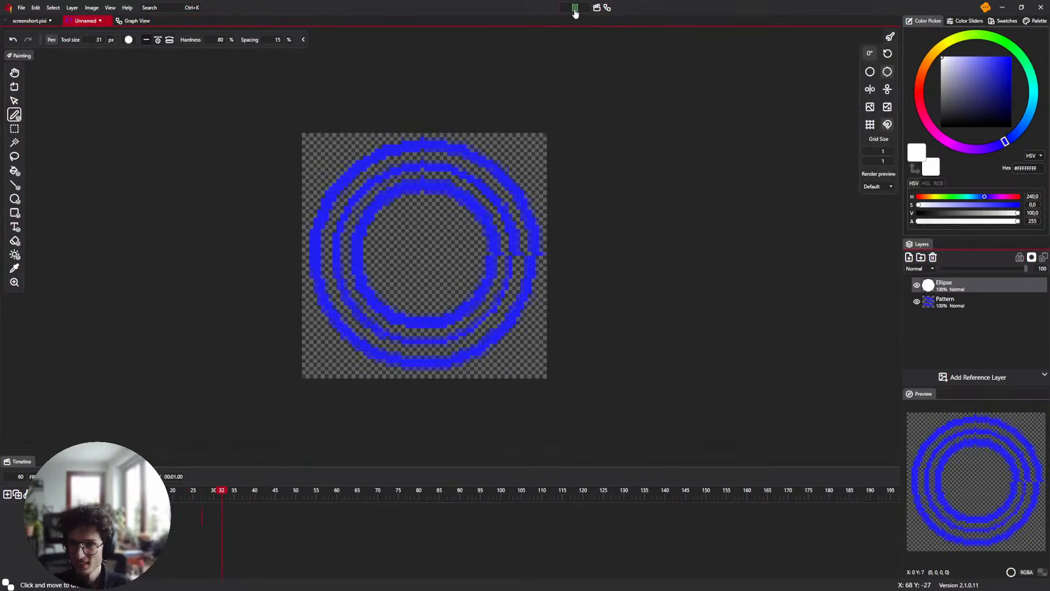
pyautogui.click(575, 9)
pyautogui.click(607, 8)
pyautogui.moveTo(468, 194); pyautogui.dragTo(255, 207)
pyautogui.moveTo(572, 222); pyautogui.dragTo(409, 201)
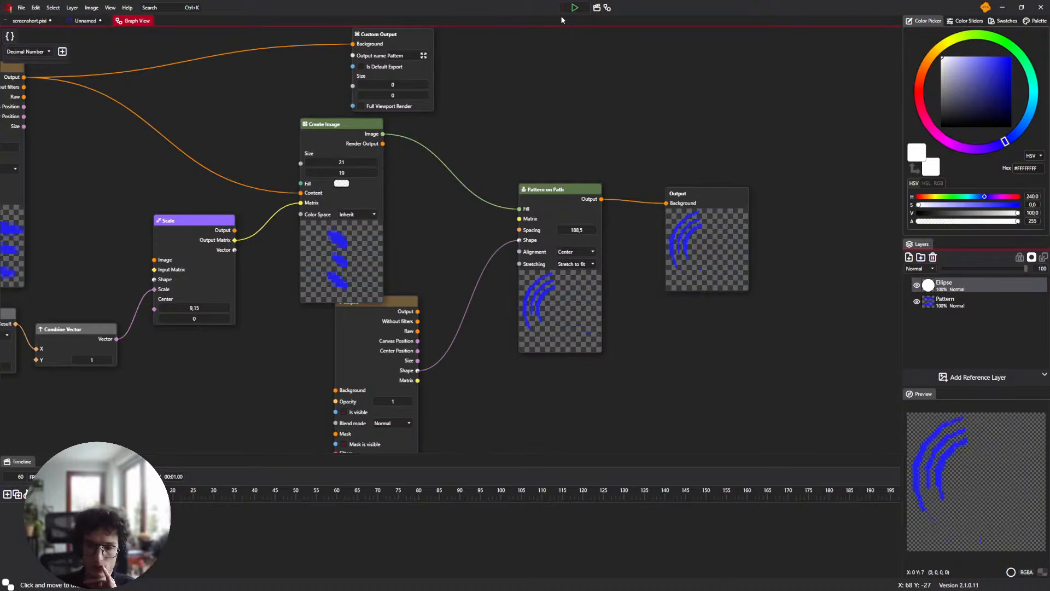
pyautogui.moveTo(592, 230); pyautogui.dragTo(825, 296)
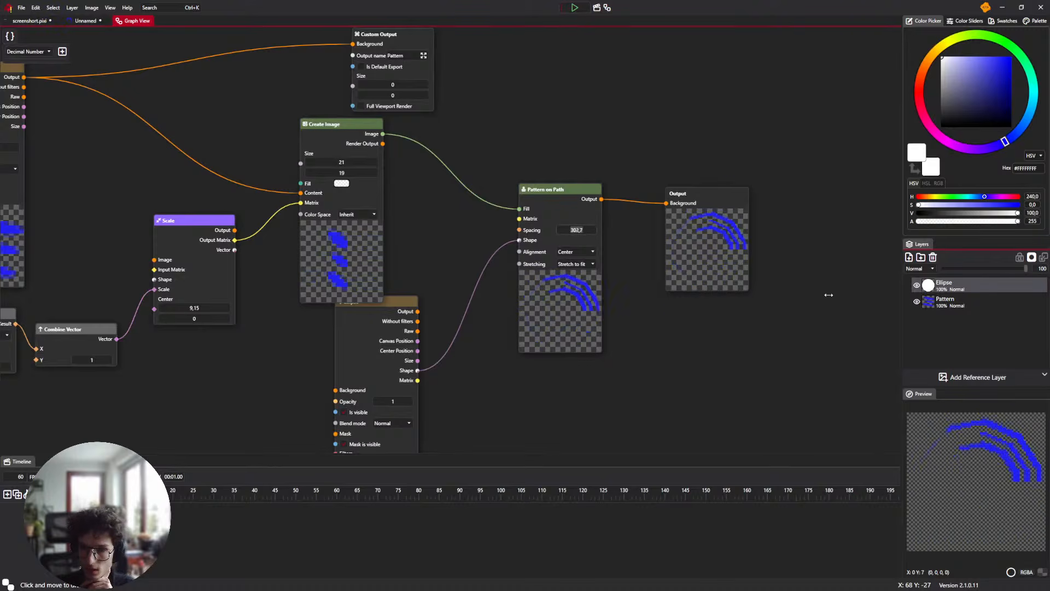
pyautogui.moveTo(567, 237); pyautogui.dragTo(798, 255)
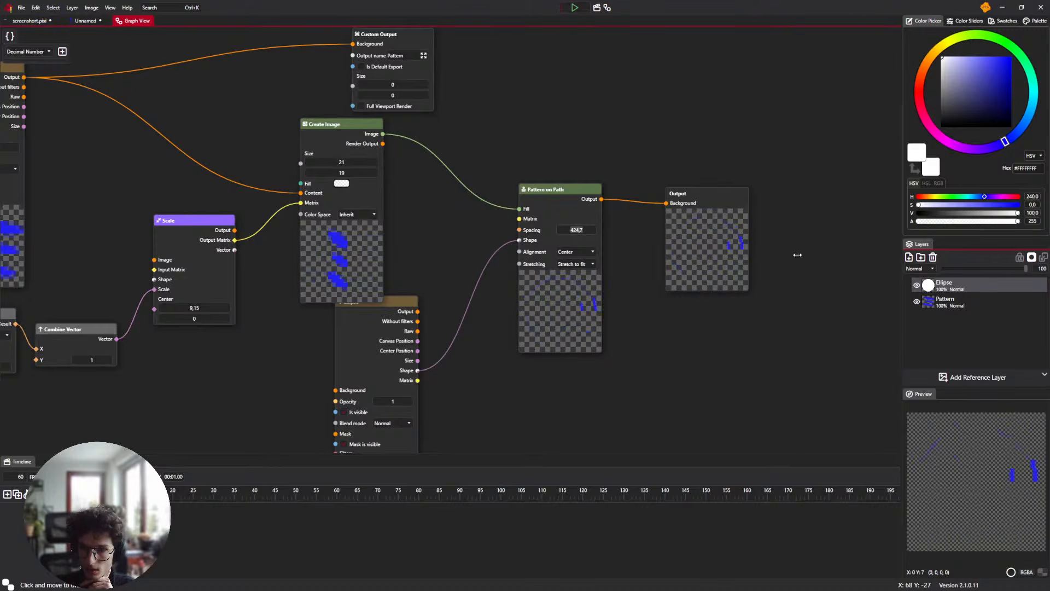
# Play the animation and examine the widely spaced pattern on the canvas, stopping playback from the graph
pyautogui.click(574, 7)
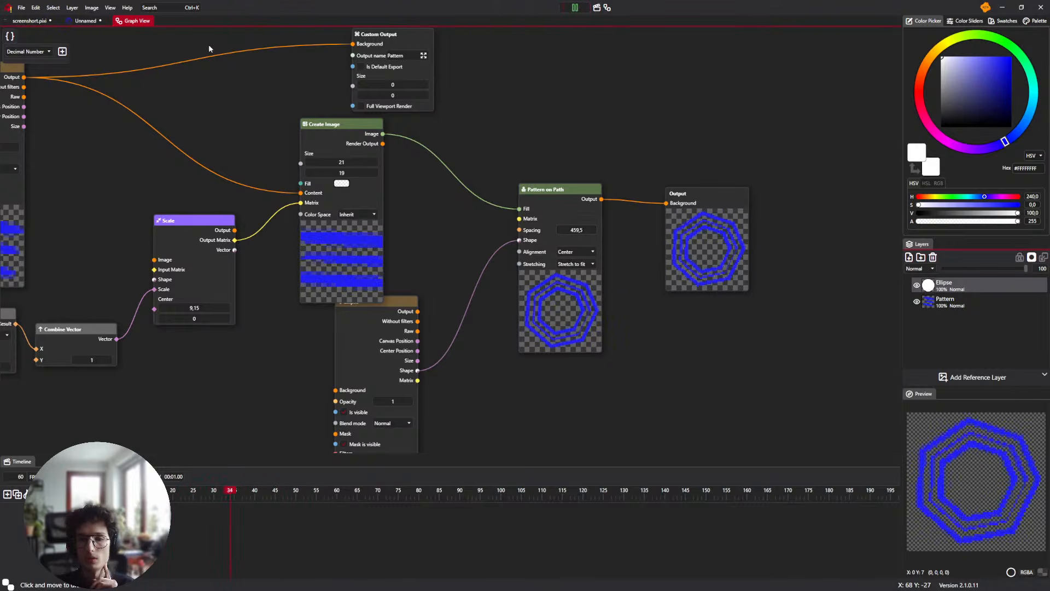
pyautogui.click(87, 21)
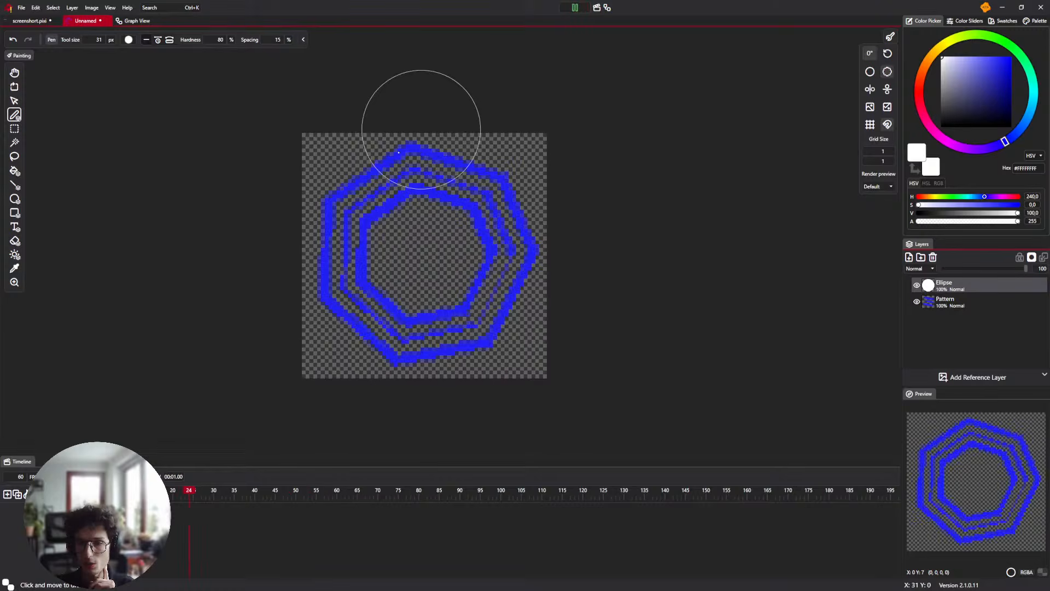
pyautogui.scroll(2, 328, 235)
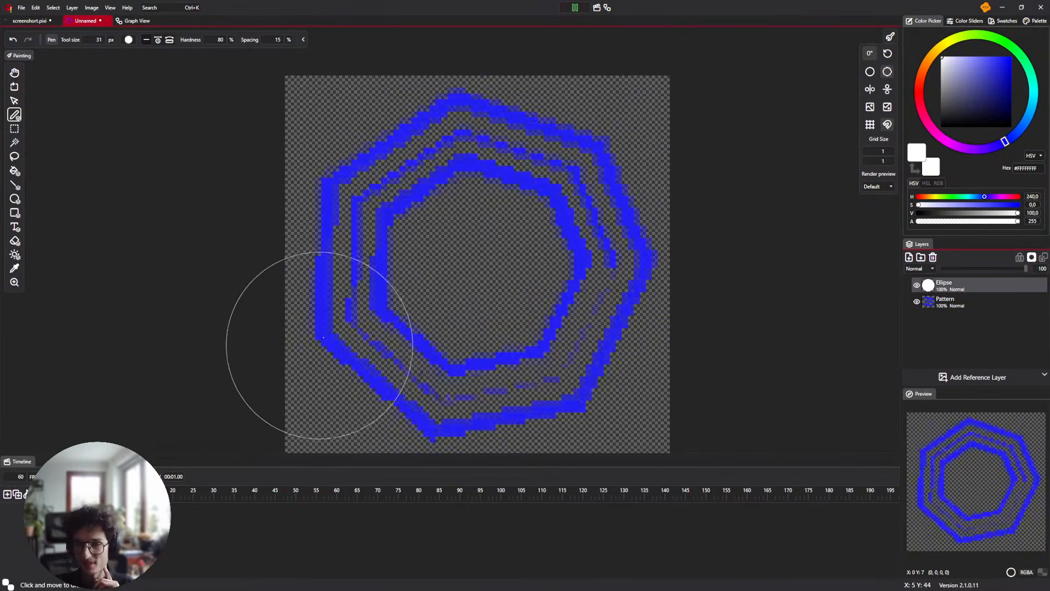
pyautogui.scroll(-1, 432, 307)
pyautogui.moveTo(400, 289); pyautogui.dragTo(297, 250)
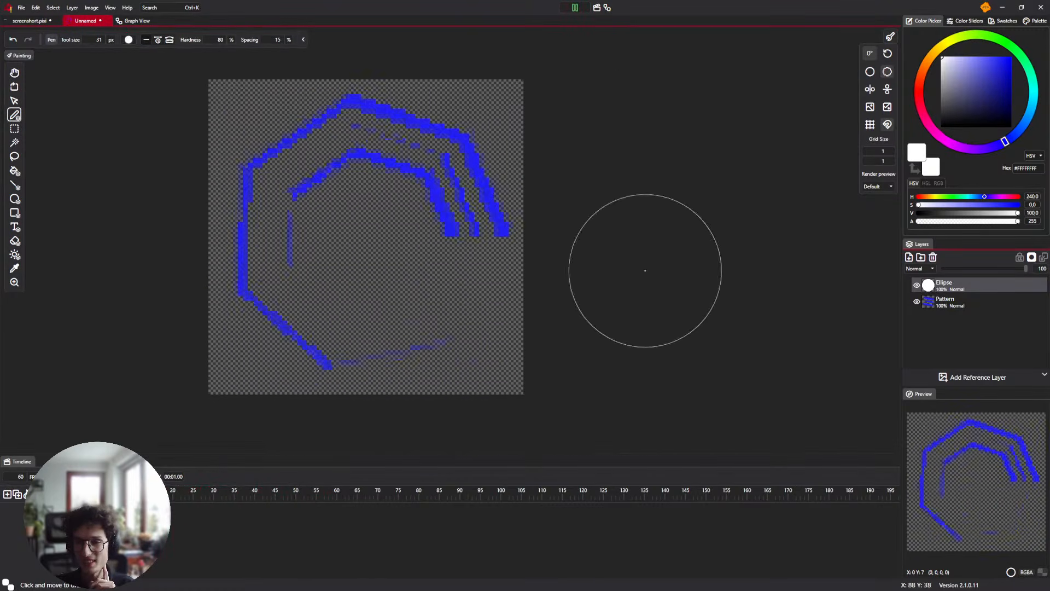
pyautogui.scroll(-1, 352, 129)
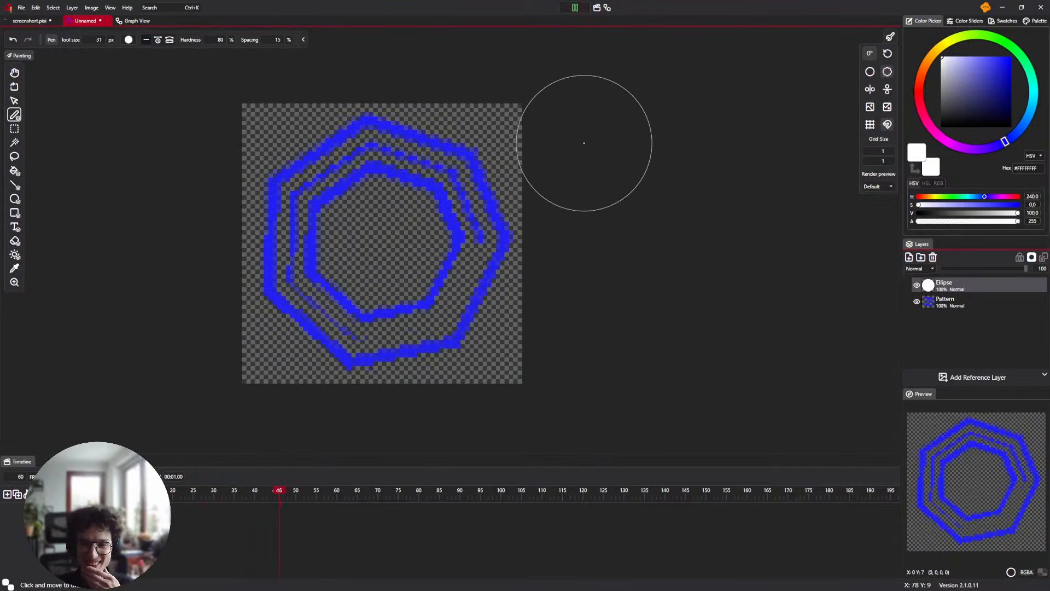
pyautogui.moveTo(567, 136); pyautogui.dragTo(555, 154)
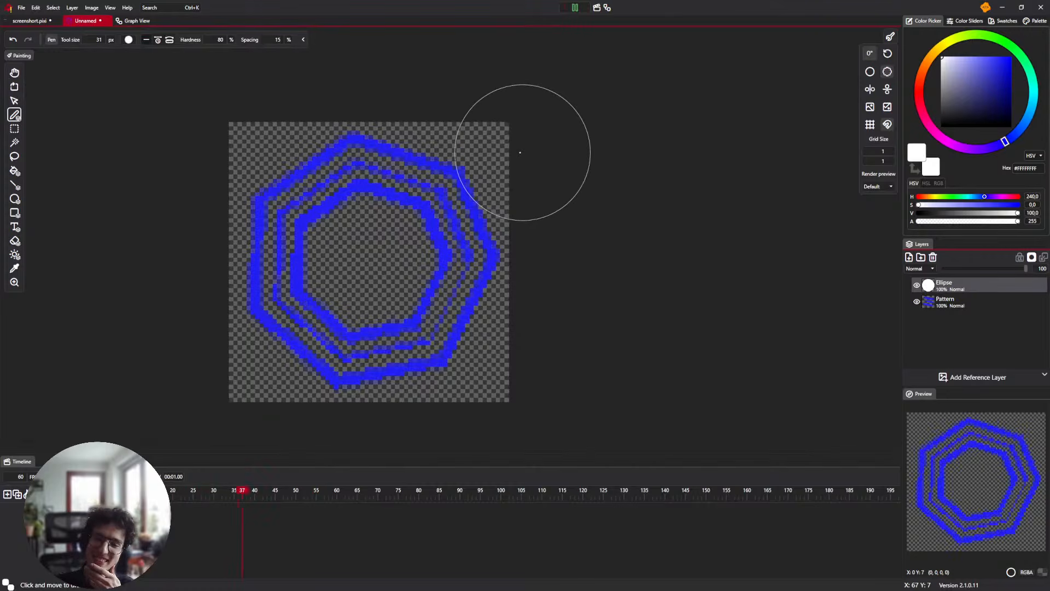
pyautogui.click(133, 21)
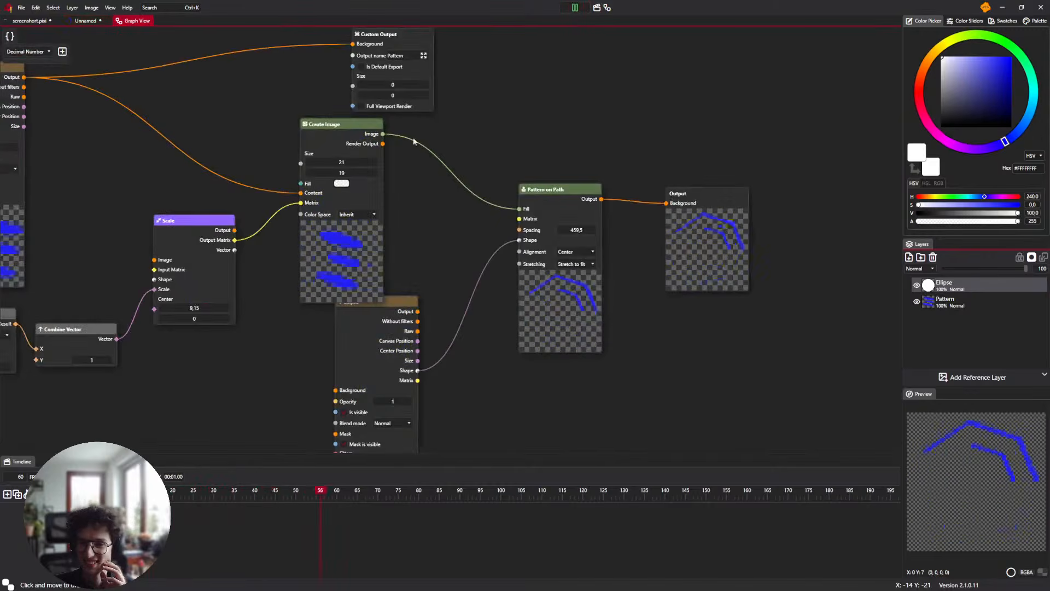
pyautogui.click(575, 8)
pyautogui.click(575, 8)
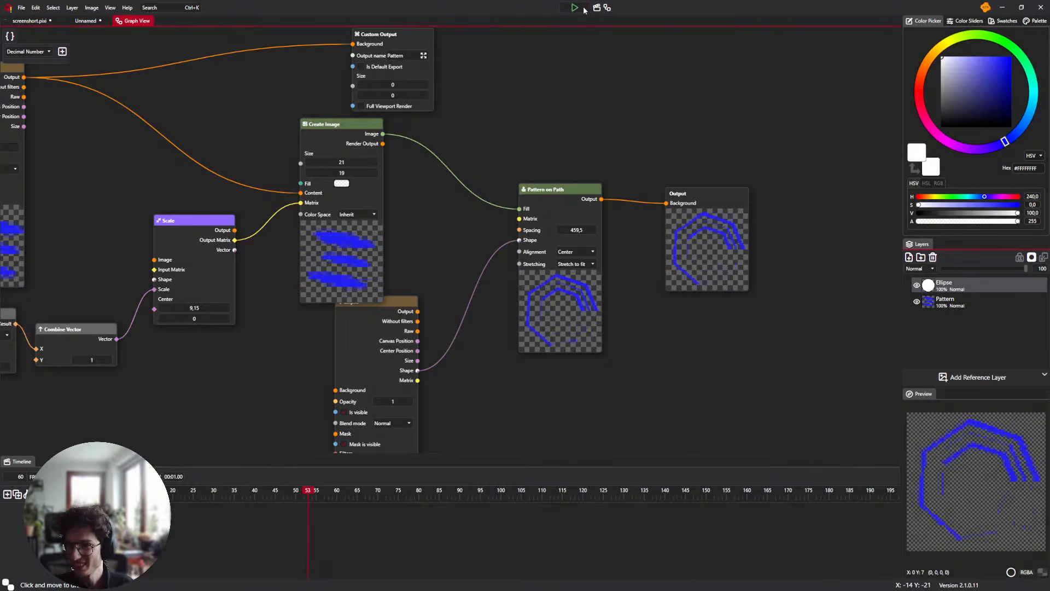
# Set the Pattern on Path node's Spacing to 0 and play the animation to check it on the canvas
pyautogui.moveTo(594, 229); pyautogui.dragTo(29, 241)
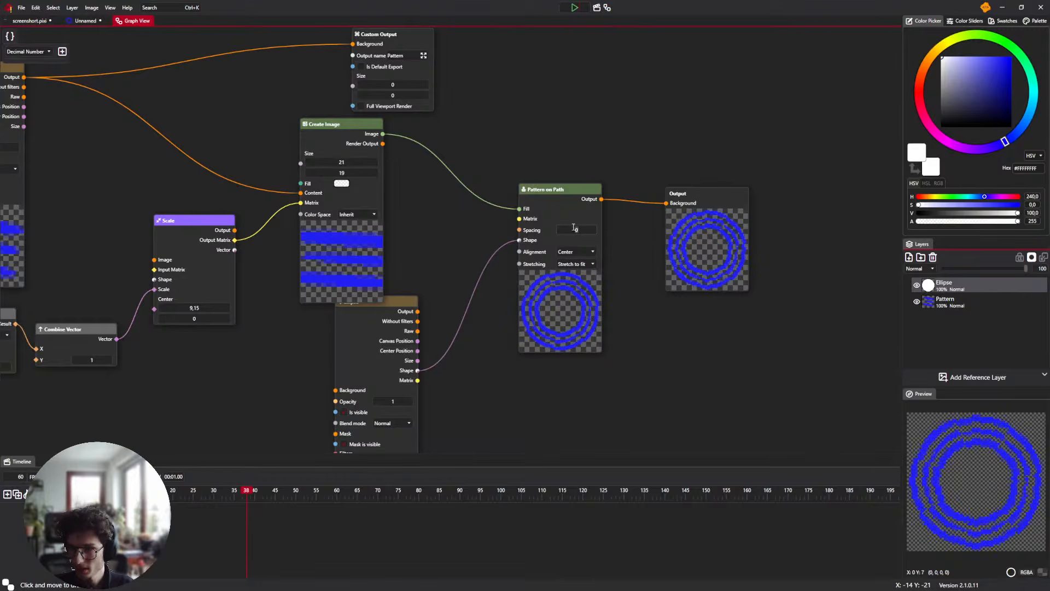
pyautogui.click(575, 7)
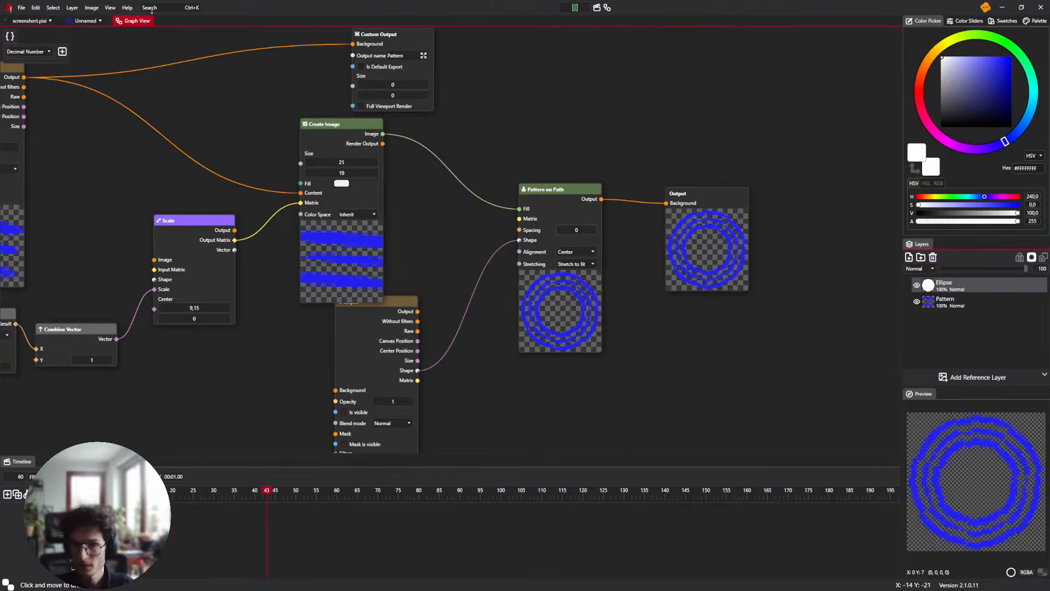
pyautogui.click(83, 21)
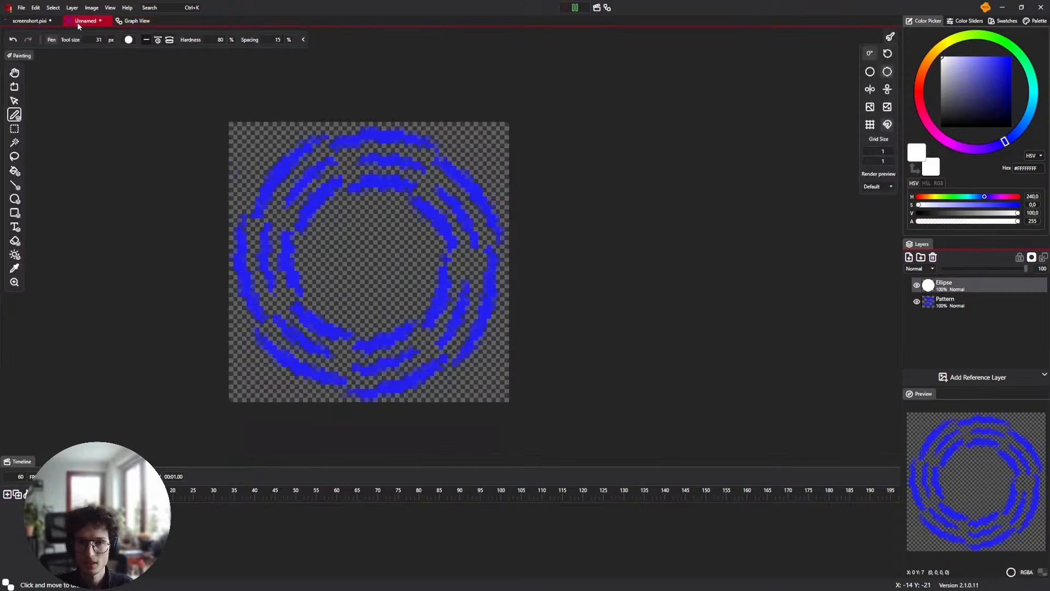
pyautogui.click(136, 21)
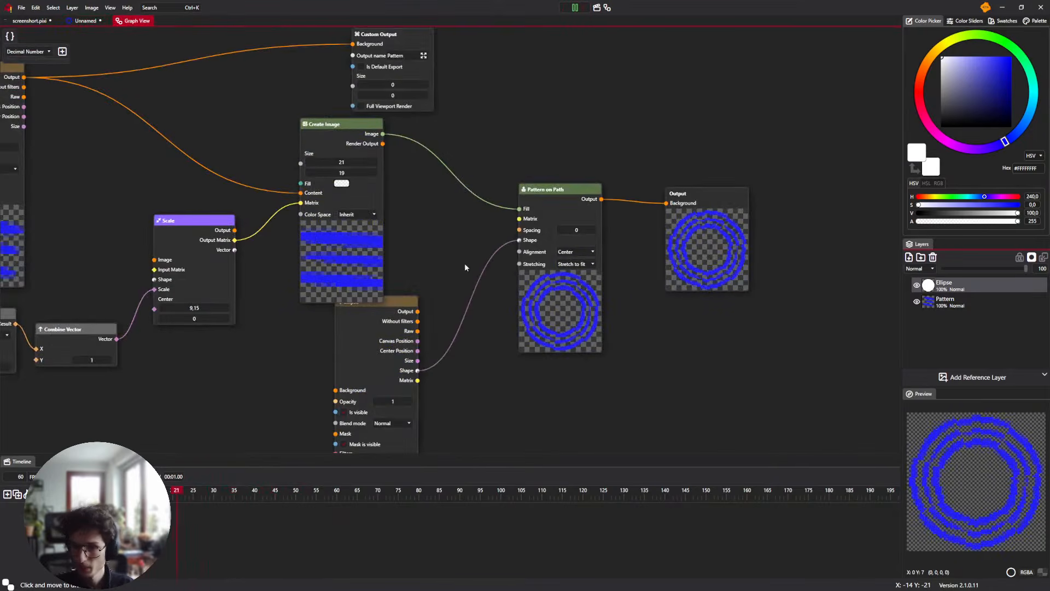
pyautogui.click(575, 7)
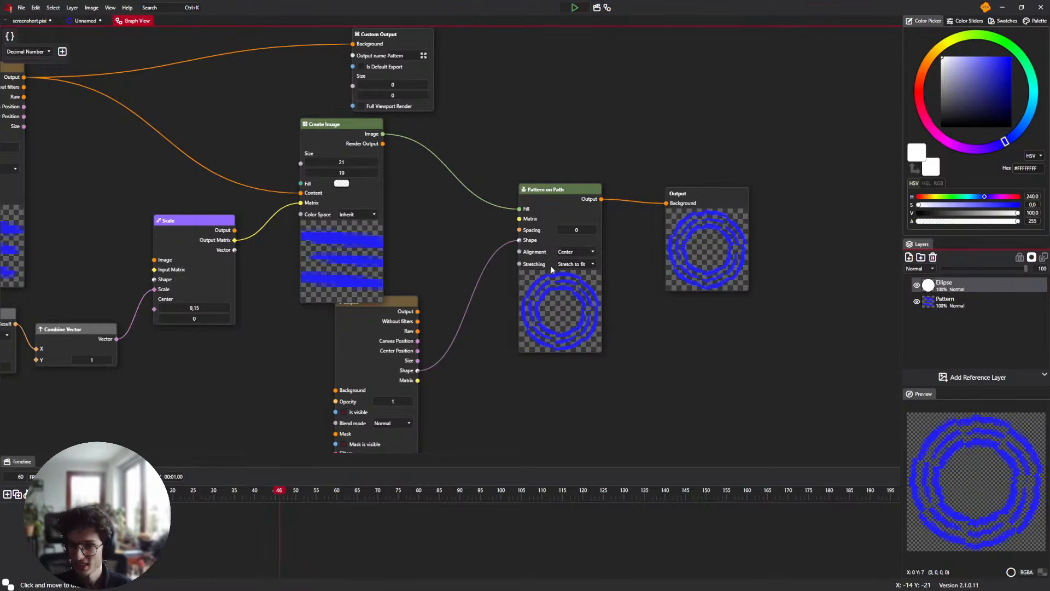
# Raise the Pattern on Path node's Spacing in stages to 122,4, playing the animation between changes to compare the rings
pyautogui.moveTo(600, 229); pyautogui.dragTo(644, 232)
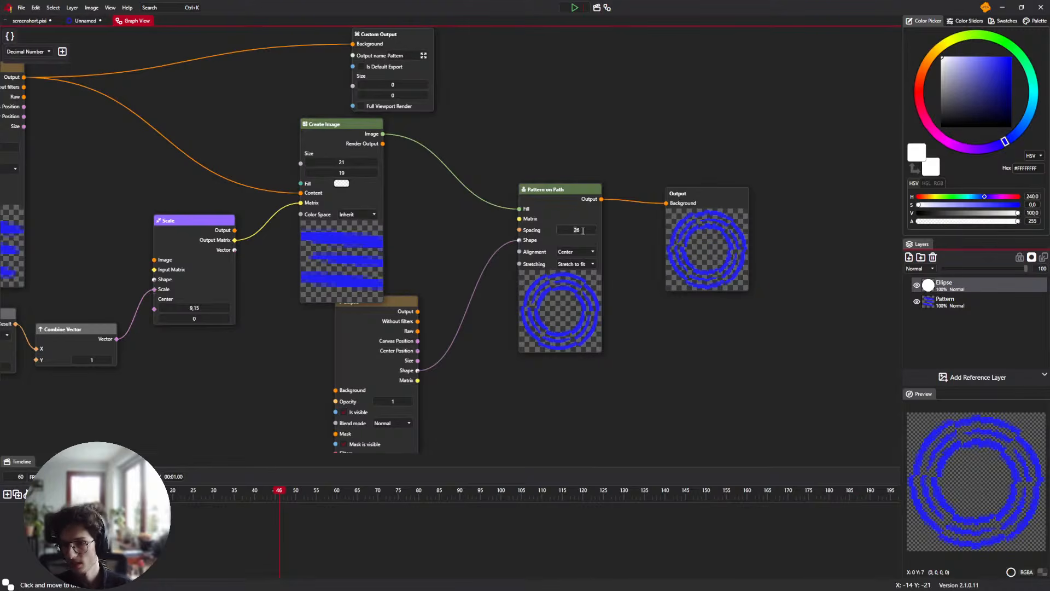
pyautogui.moveTo(594, 231); pyautogui.dragTo(690, 235)
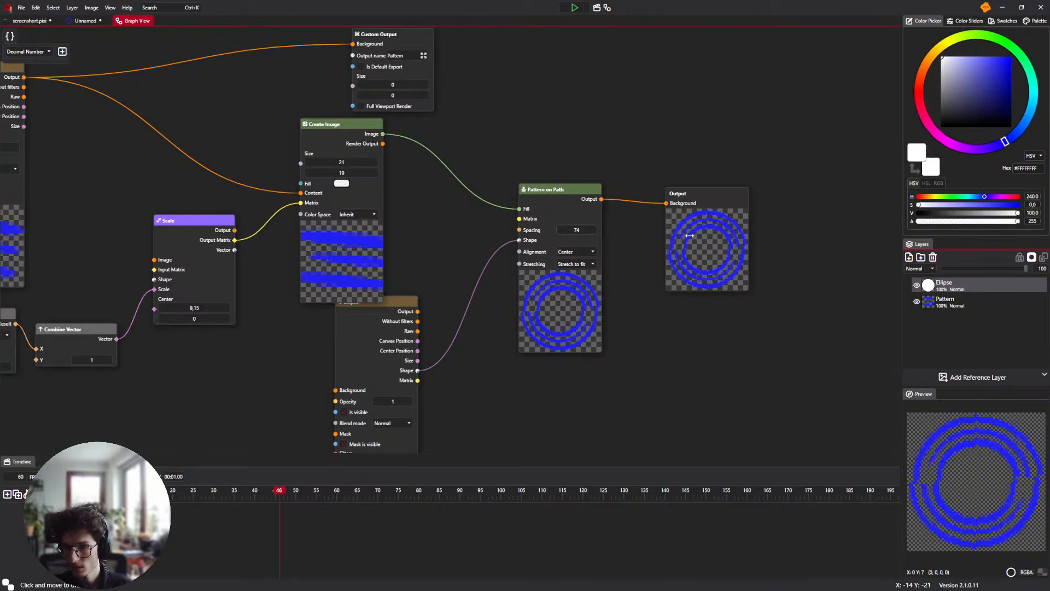
pyautogui.click(575, 8)
pyautogui.moveTo(589, 231); pyautogui.dragTo(624, 226)
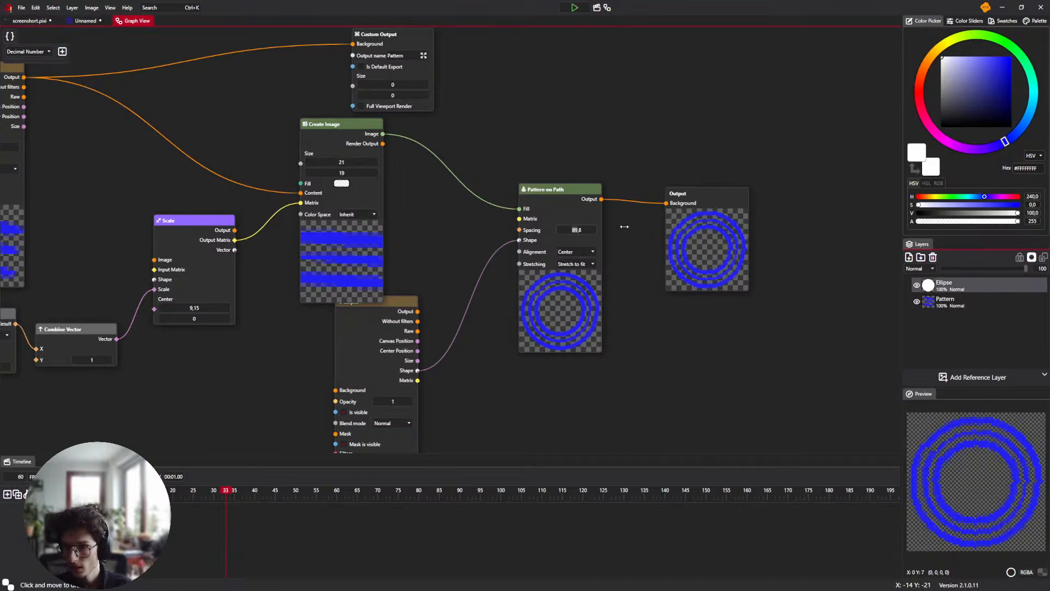
pyautogui.click(575, 8)
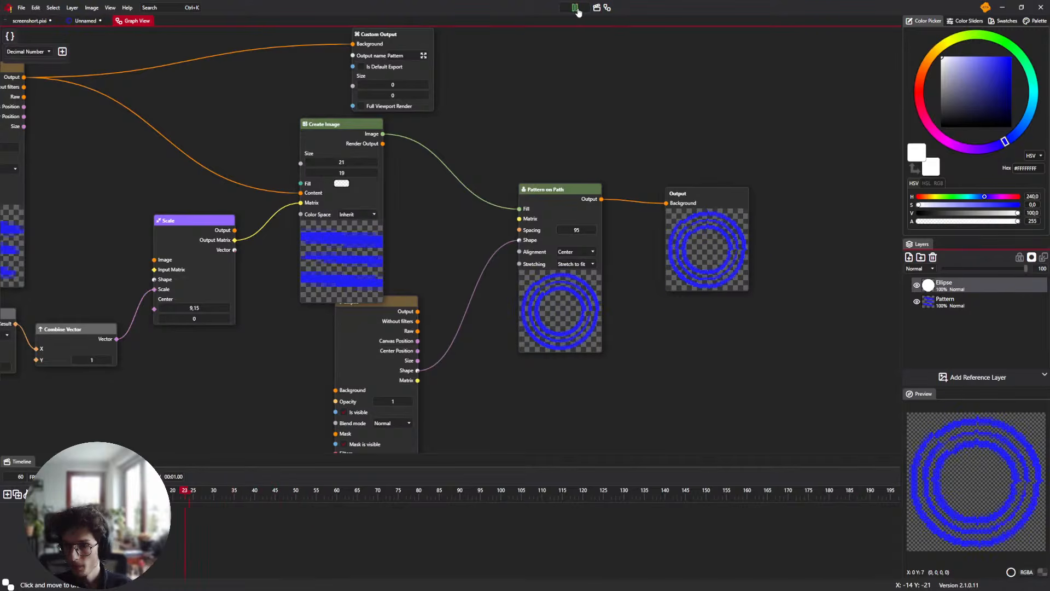
pyautogui.click(577, 8)
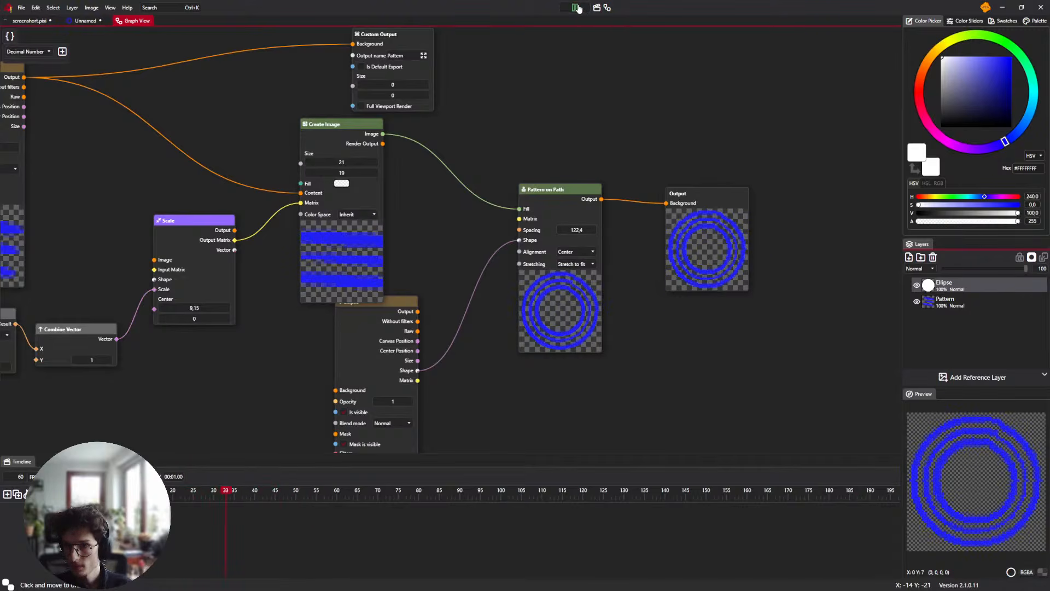
pyautogui.click(577, 8)
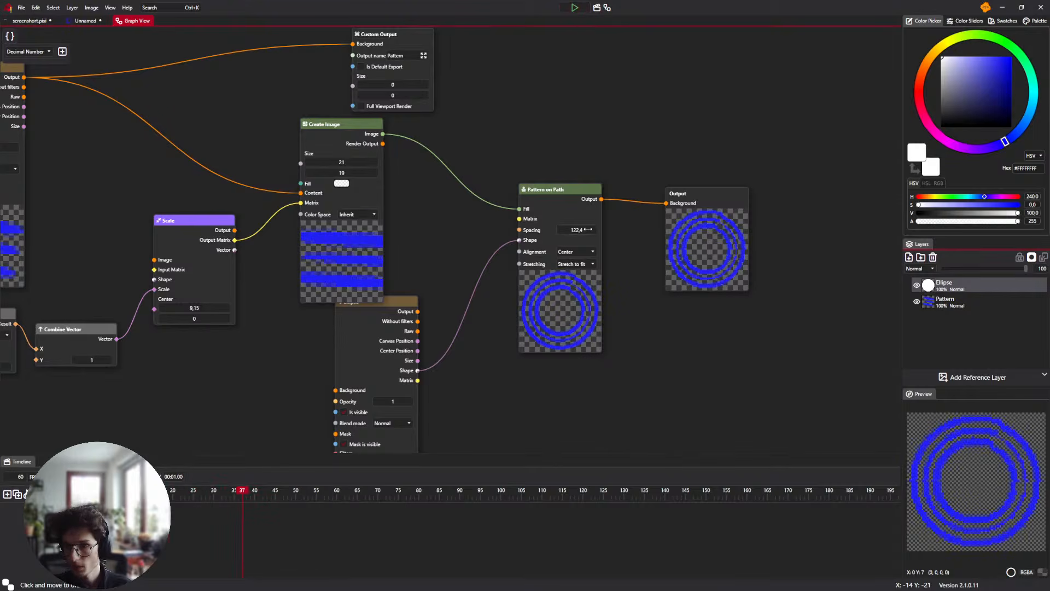
# Vary the Pattern on Path node's Spacing up to 359,4 during playback and examine the pattern on the canvas
pyautogui.moveTo(588, 230); pyautogui.dragTo(605, 230)
pyautogui.click(573, 8)
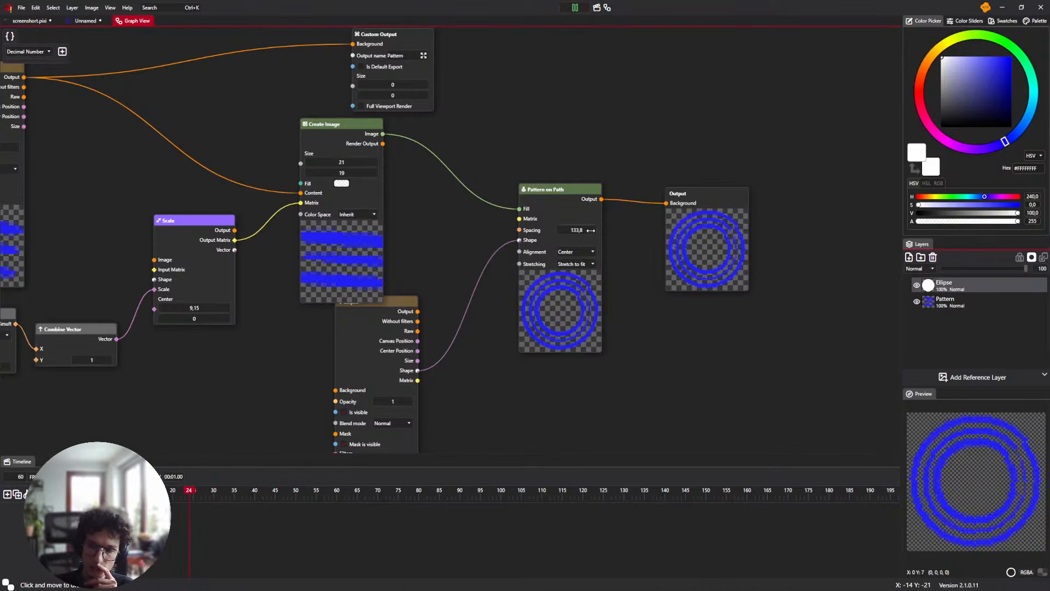
pyautogui.moveTo(597, 230); pyautogui.dragTo(632, 229)
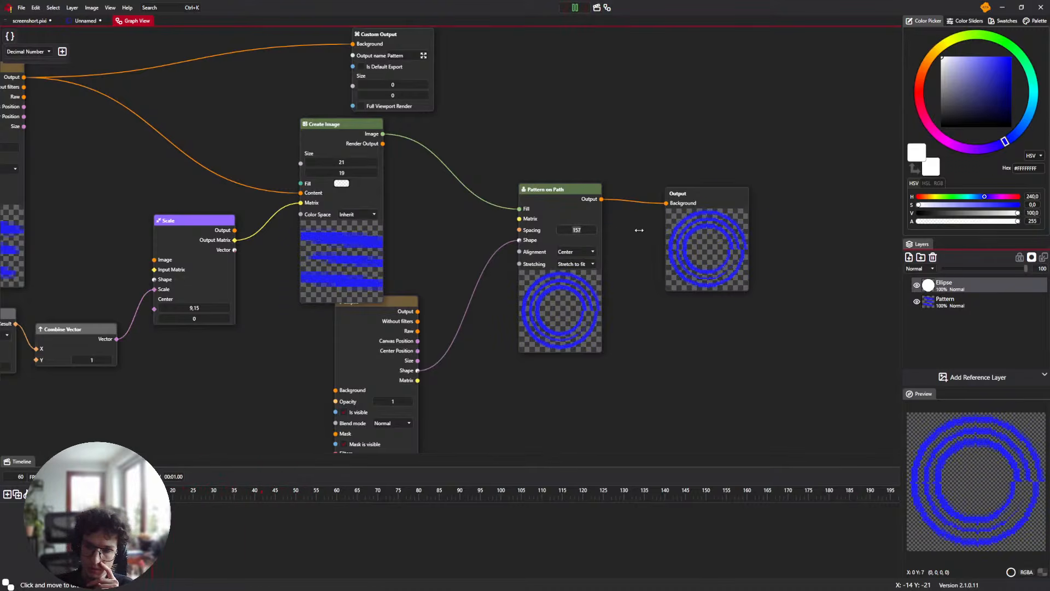
pyautogui.moveTo(729, 253); pyautogui.dragTo(612, 228)
pyautogui.moveTo(780, 245); pyautogui.dragTo(792, 247)
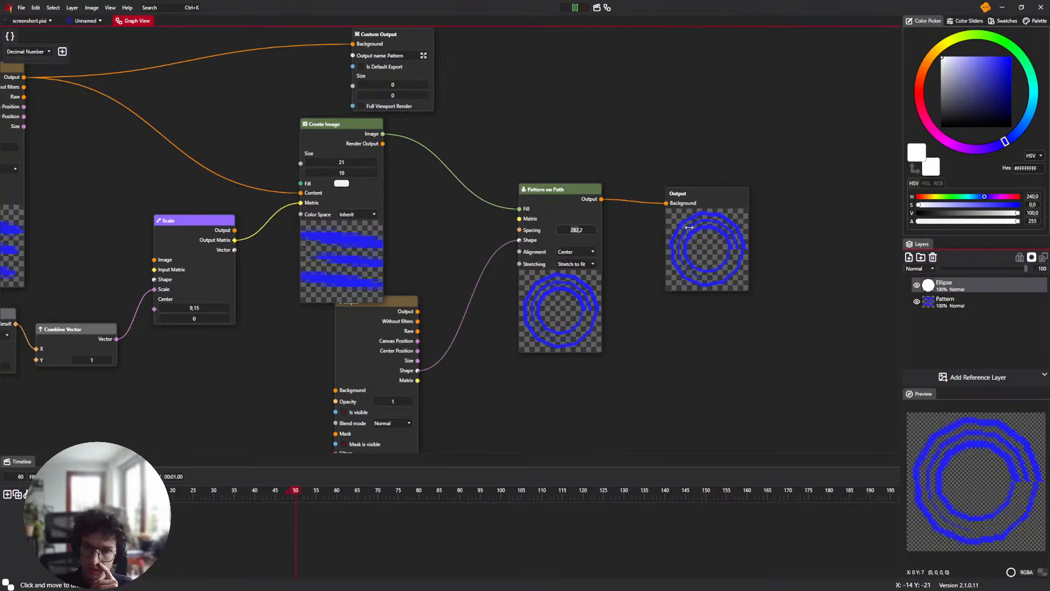
pyautogui.moveTo(644, 224); pyautogui.dragTo(545, 219)
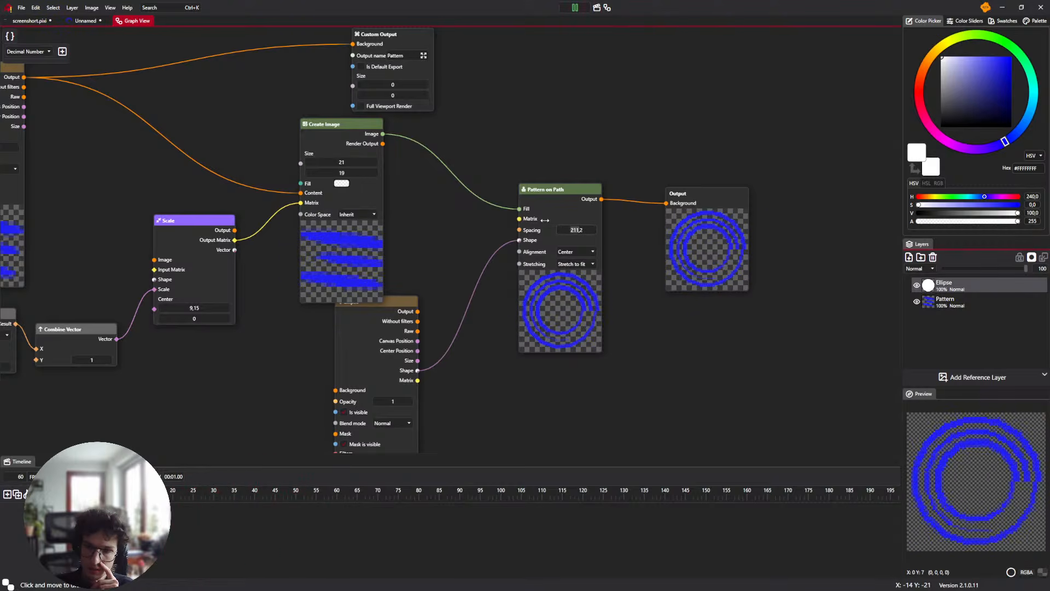
pyautogui.moveTo(614, 224); pyautogui.dragTo(848, 286)
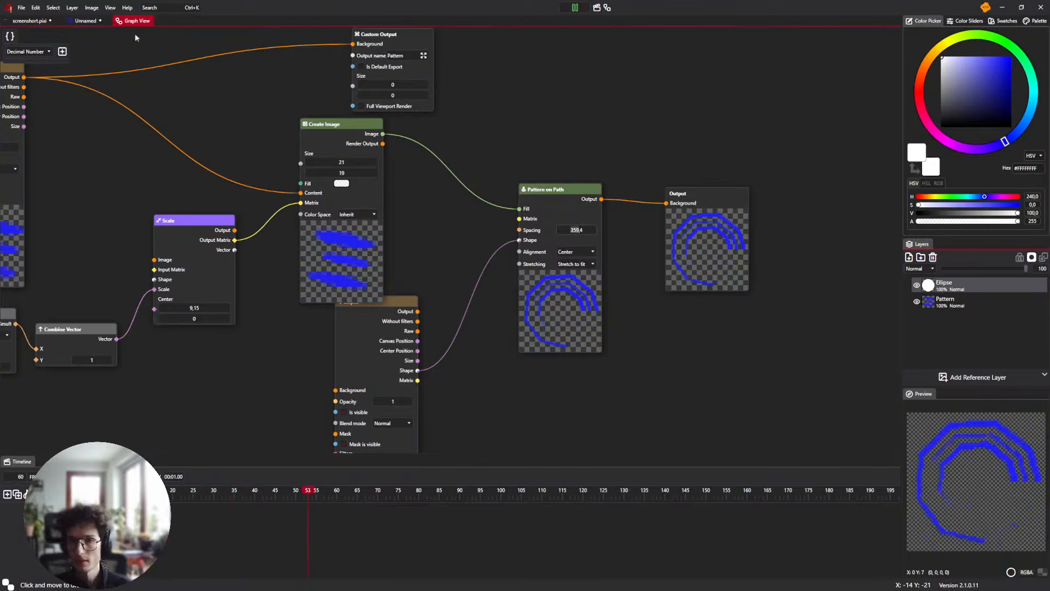
pyautogui.click(80, 21)
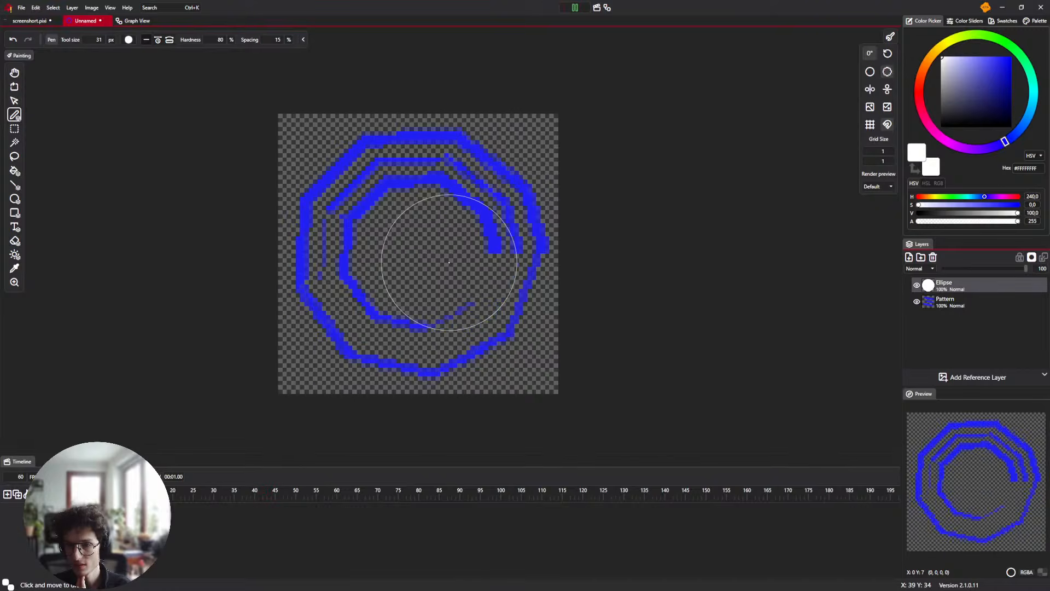
pyautogui.click(576, 9)
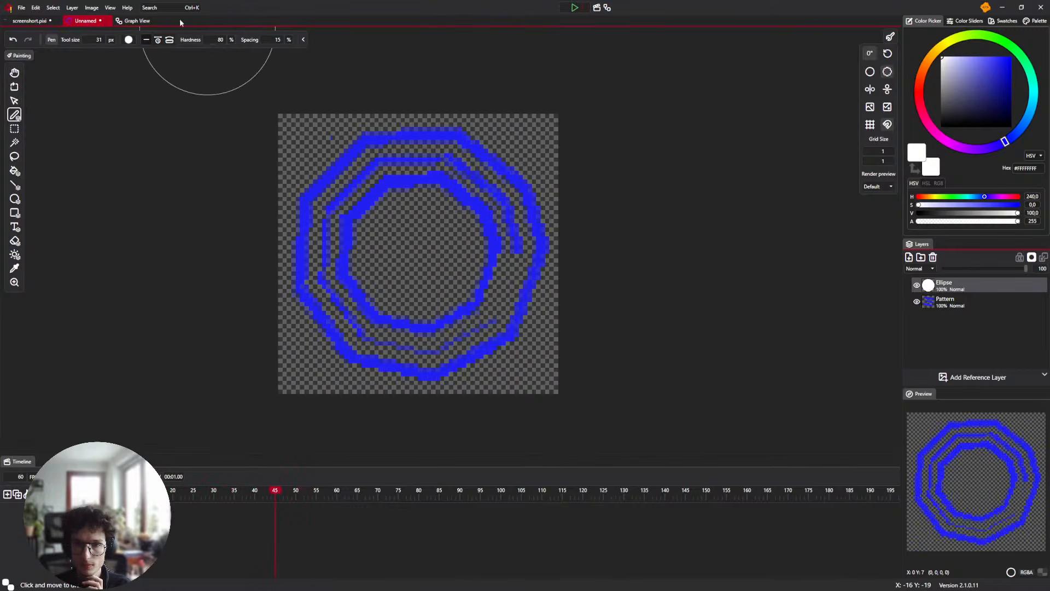
# Reduce the Pattern on Path node's Spacing to 76,6 in the node graph and play the animation briefly
pyautogui.click(136, 21)
pyautogui.moveTo(431, 261); pyautogui.dragTo(493, 277)
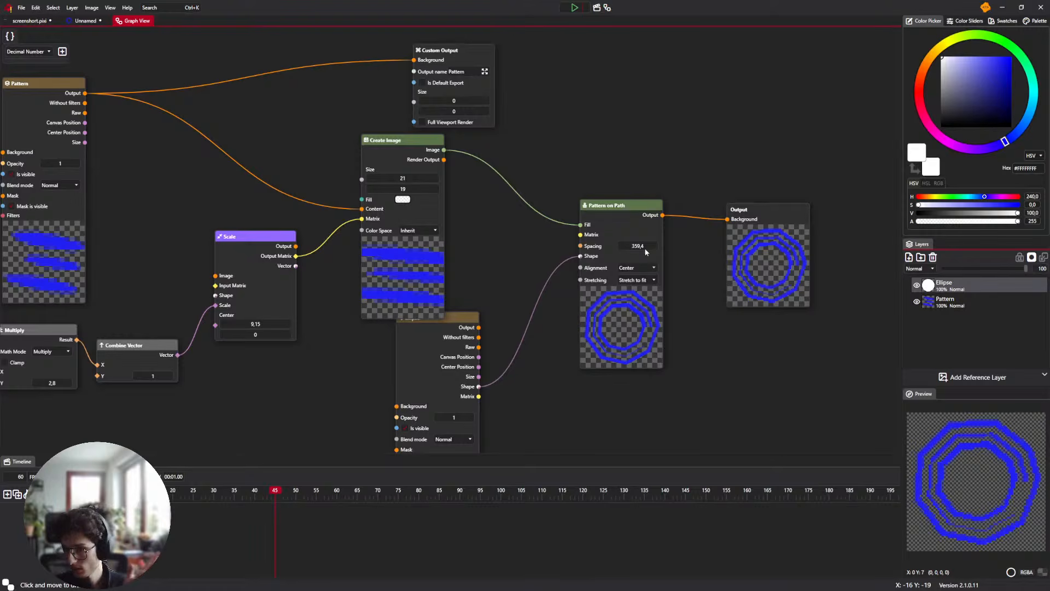
pyautogui.moveTo(646, 252); pyautogui.dragTo(130, 273)
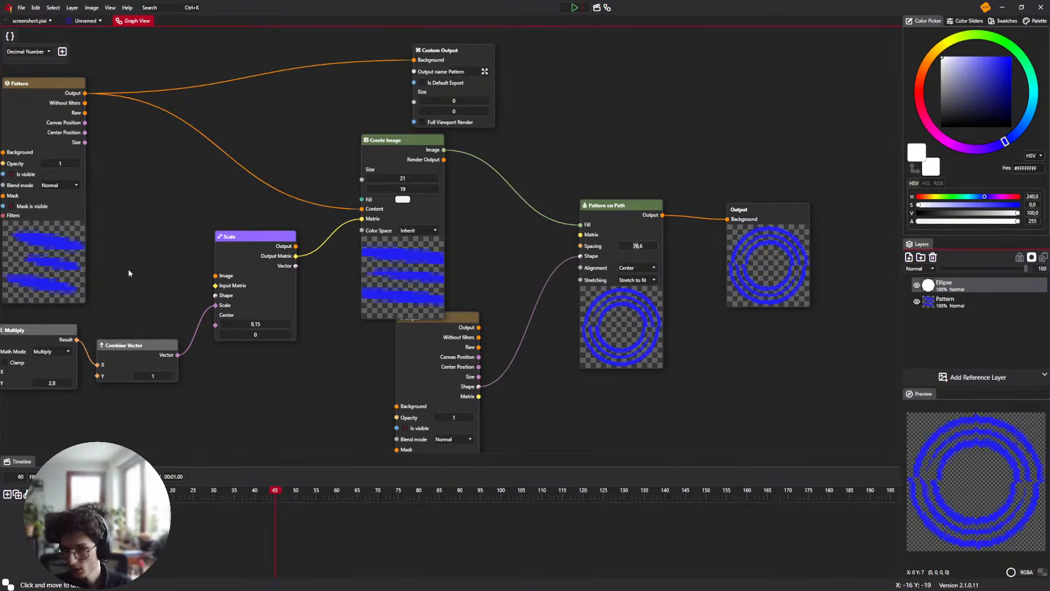
pyautogui.click(576, 7)
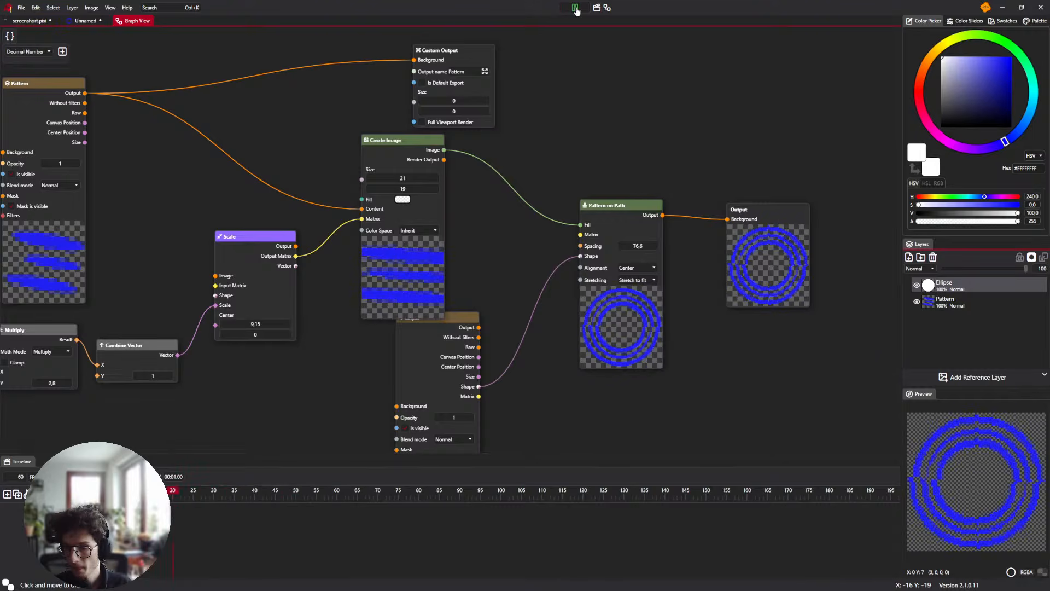
pyautogui.click(575, 8)
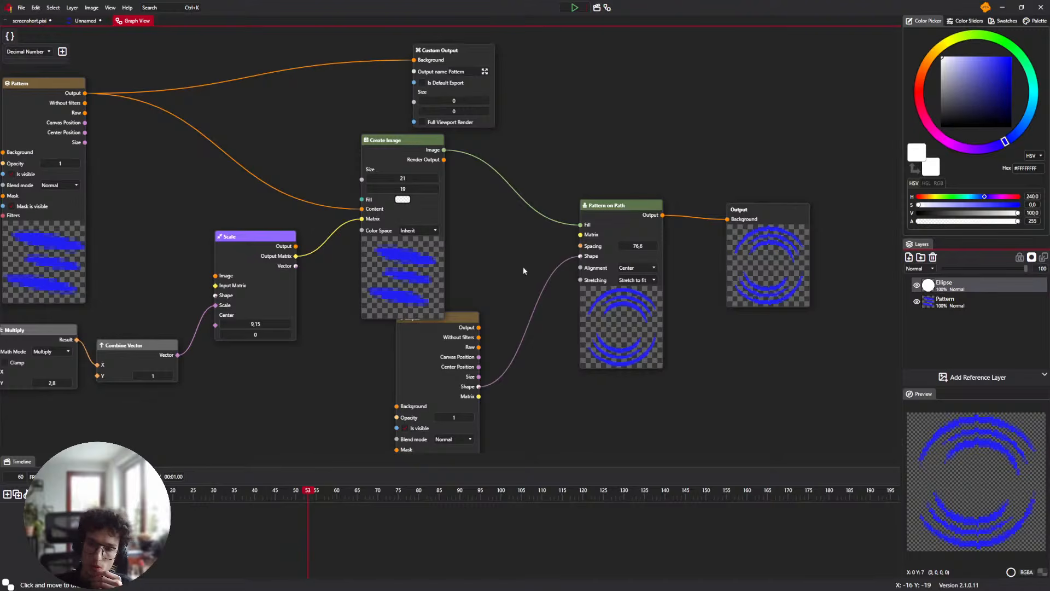
pyautogui.rightClick(513, 238)
pyautogui.press('Escape')
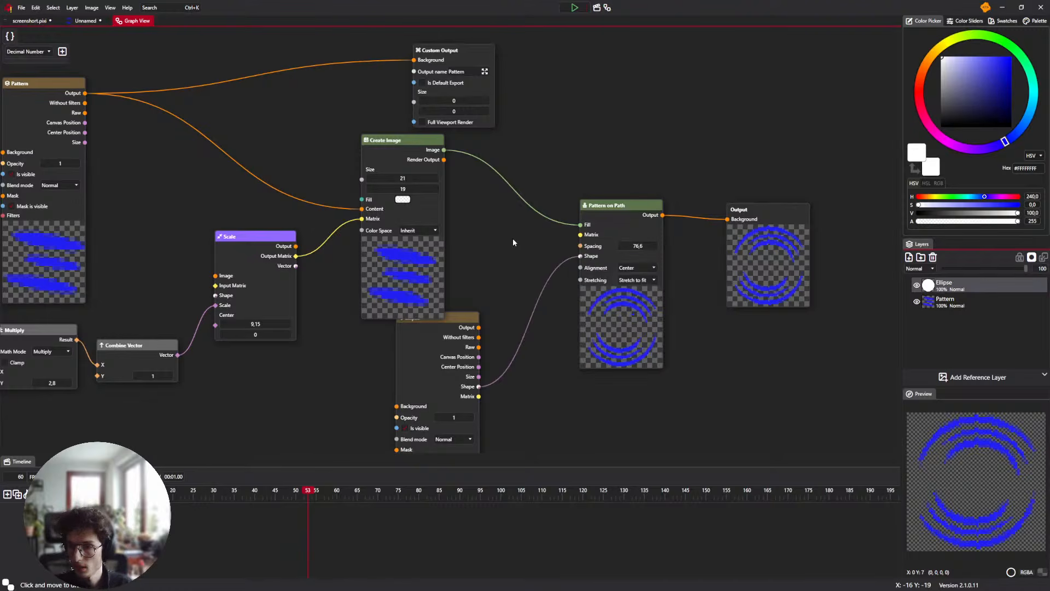
# Try Place along stretching and Outside alignment on the Pattern on Path node, returning to Stretch to fit and Center
pyautogui.click(634, 281)
pyautogui.click(634, 294)
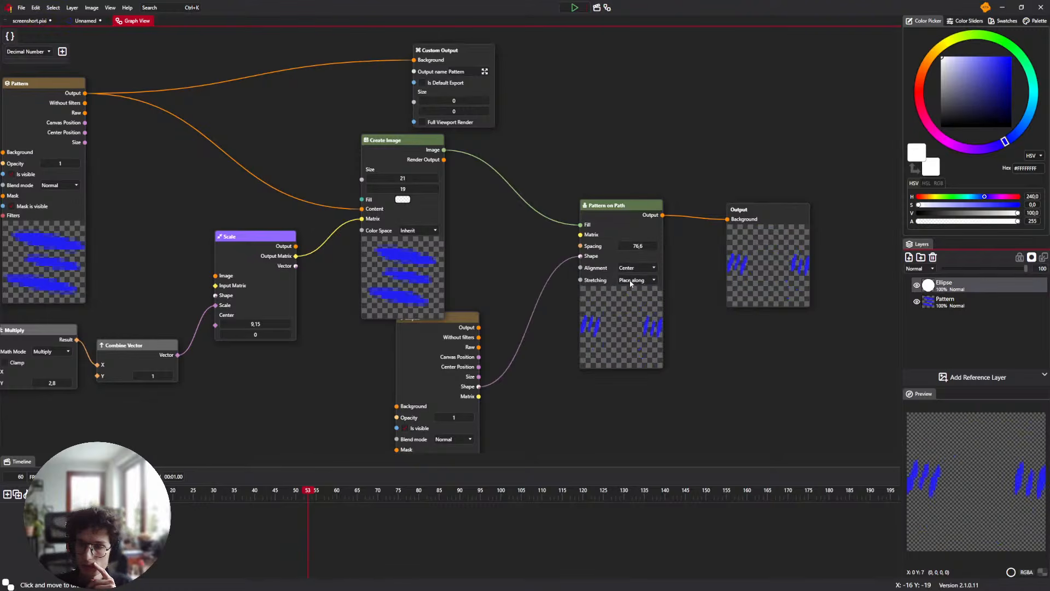
pyautogui.click(634, 299)
pyautogui.click(636, 268)
pyautogui.click(629, 286)
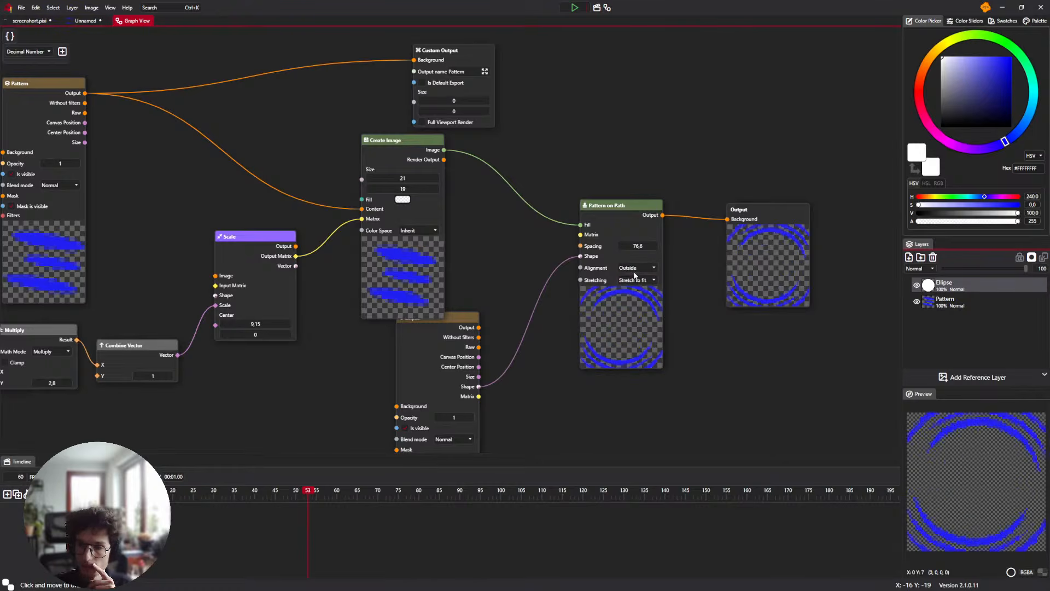
pyautogui.click(635, 269)
pyautogui.click(634, 278)
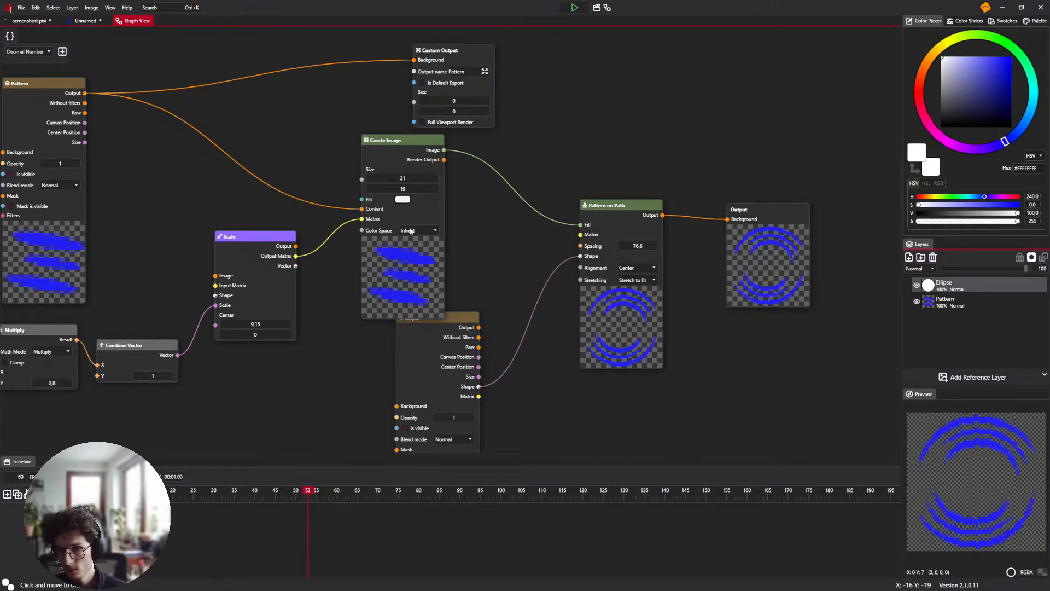
# Add a Tile node between the Create Image and Pattern on Path nodes
pyautogui.rightClick(466, 229)
pyautogui.write('tile')
pyautogui.press('Return')
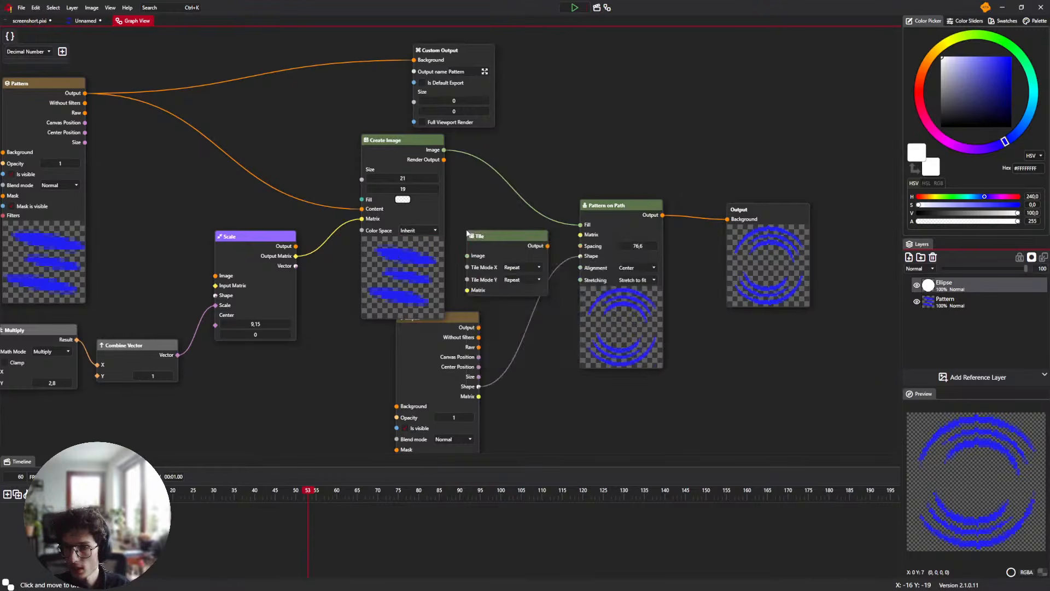
# Try routing Create Image through the Tile node, and reconnect its Image output directly to Pattern on Path's Fill
pyautogui.moveTo(444, 151); pyautogui.dragTo(464, 256)
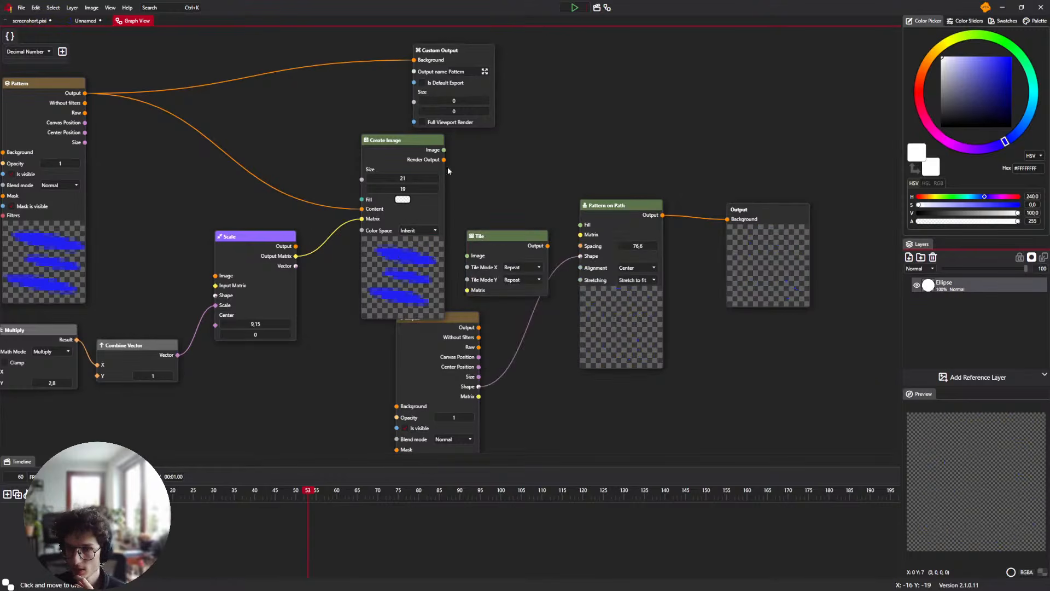
pyautogui.moveTo(444, 150); pyautogui.dragTo(467, 256)
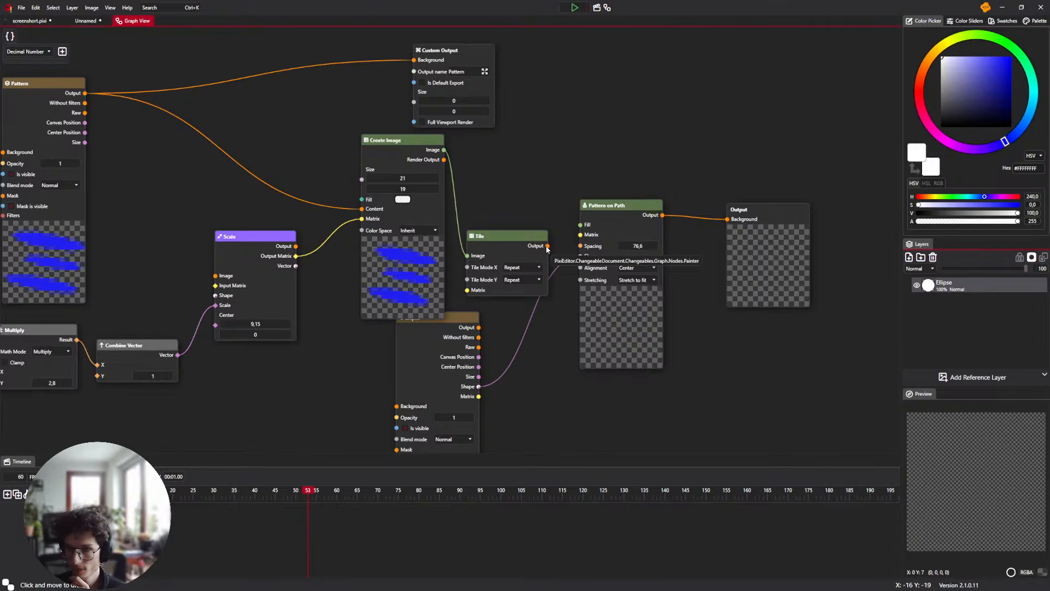
pyautogui.moveTo(494, 209); pyautogui.dragTo(547, 198)
pyautogui.moveTo(519, 245); pyautogui.dragTo(633, 215)
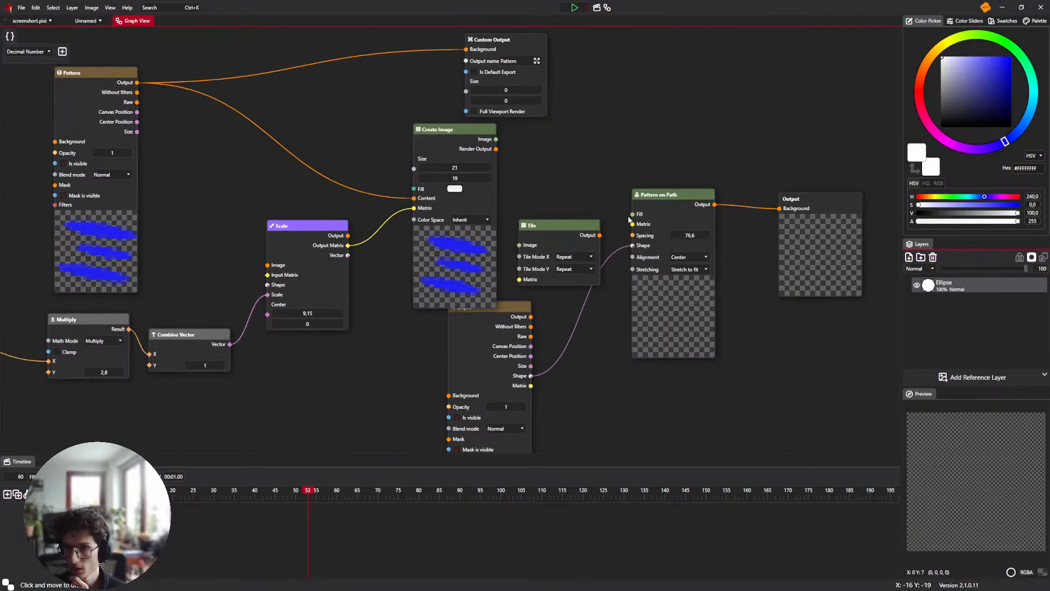
pyautogui.moveTo(519, 246); pyautogui.dragTo(496, 140)
pyautogui.moveTo(552, 252)
pyautogui.mouseDown()
pyautogui.moveTo(402, 198)
pyautogui.moveTo(546, 253)
pyautogui.moveTo(540, 267)
pyautogui.mouseUp()
pyautogui.moveTo(497, 140); pyautogui.dragTo(633, 215)
# Move the Tile node between the Pattern and Create Image nodes and set its Tile Mode Y to Clamp
pyautogui.moveTo(511, 254); pyautogui.dragTo(553, 253)
pyautogui.moveTo(579, 252); pyautogui.dragTo(298, 152)
pyautogui.moveTo(314, 151); pyautogui.dragTo(323, 216)
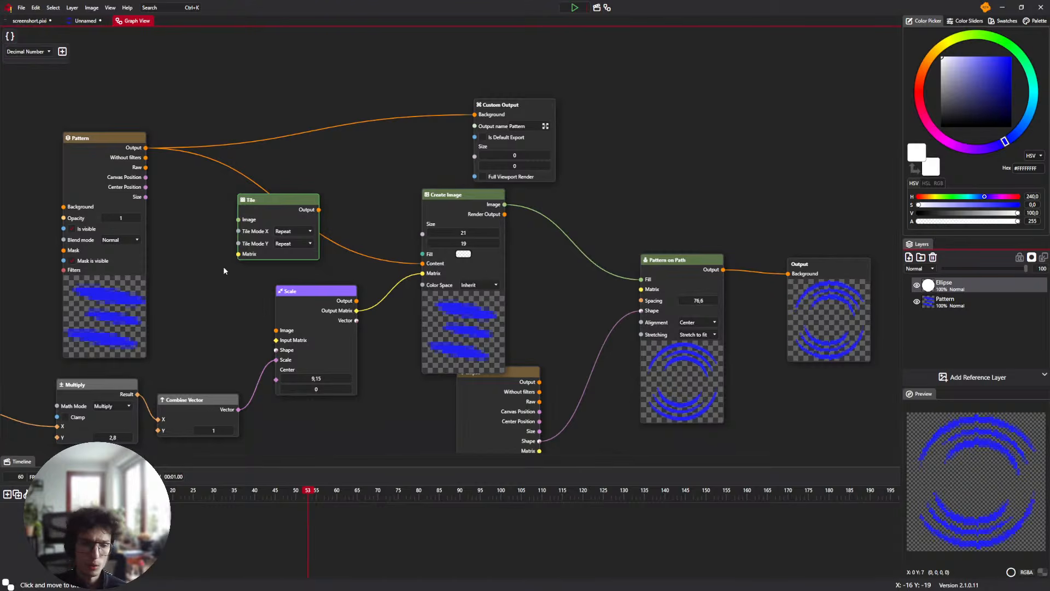
pyautogui.click(291, 244)
pyautogui.click(284, 254)
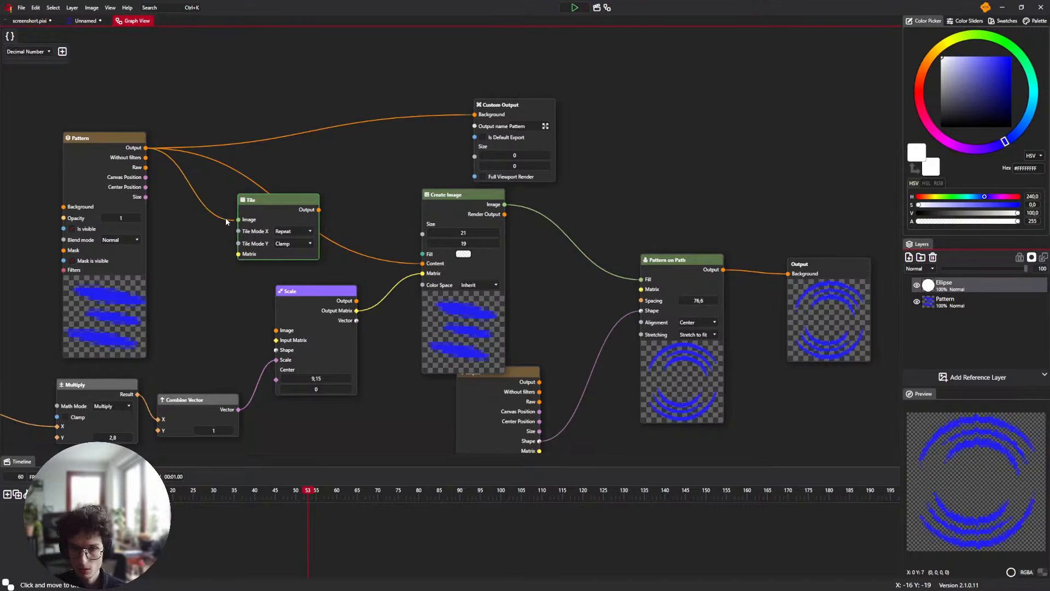
# Place a copy of the Create Image node beside the Pattern node and connect Pattern's Output to the copy's Content
pyautogui.moveTo(219, 210); pyautogui.dragTo(323, 229)
pyautogui.moveTo(253, 310); pyautogui.dragTo(95, 287)
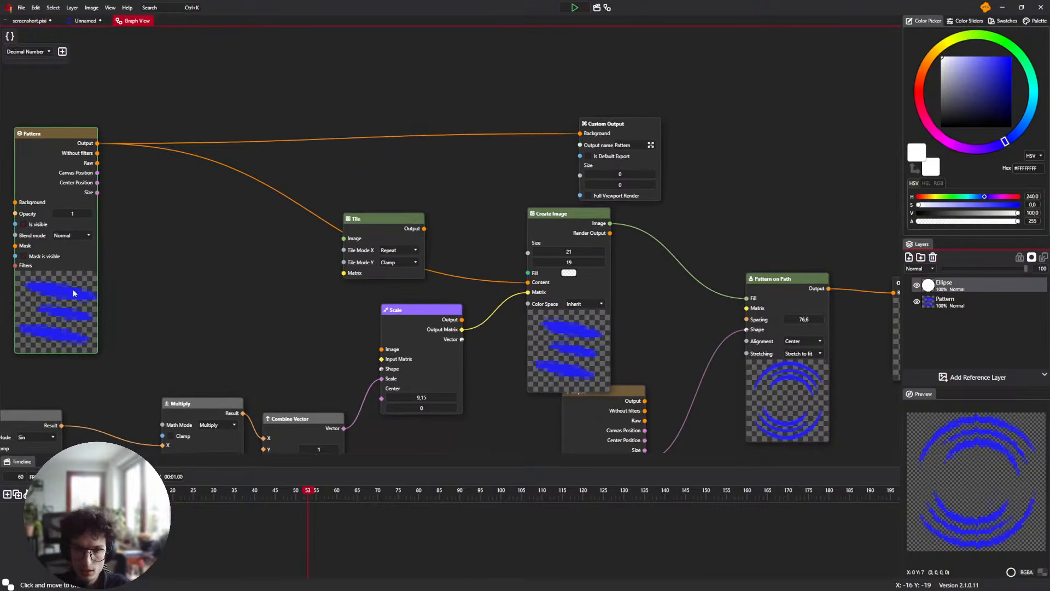
pyautogui.click(391, 221)
pyautogui.click(580, 218)
pyautogui.hotkey('ctrl', 'c')
pyautogui.hotkey('ctrl', 'v')
pyautogui.moveTo(579, 220); pyautogui.dragTo(206, 178)
pyautogui.moveTo(94, 143); pyautogui.dragTo(156, 241)
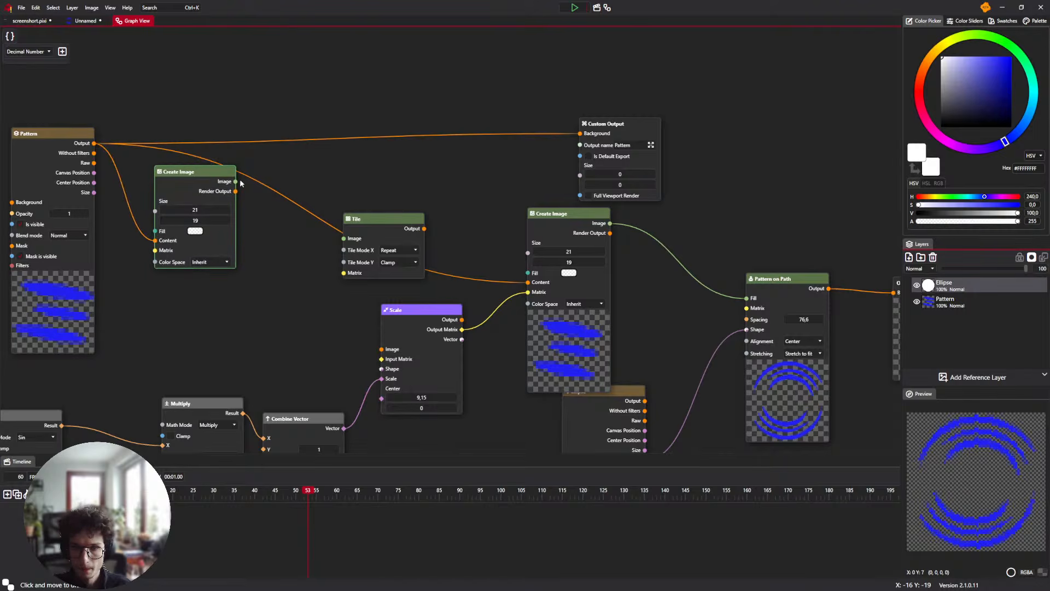
# Route the copied Create Image node through the Tile node into the original Create Image's Content, moving Tile above the Scale node
pyautogui.moveTo(235, 181); pyautogui.dragTo(343, 239)
pyautogui.moveTo(424, 229); pyautogui.dragTo(528, 282)
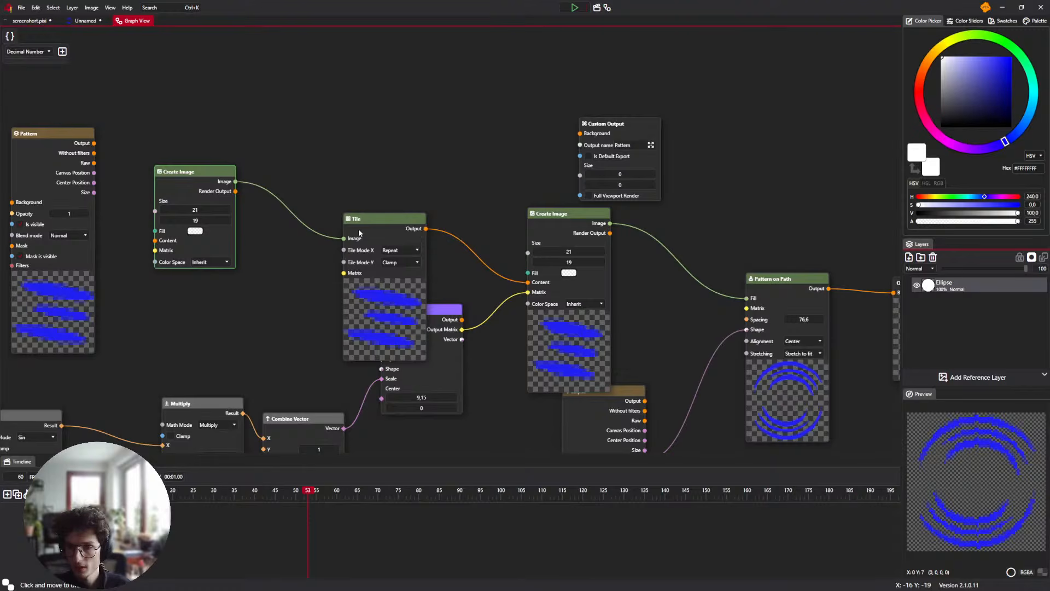
pyautogui.moveTo(386, 235); pyautogui.dragTo(396, 162)
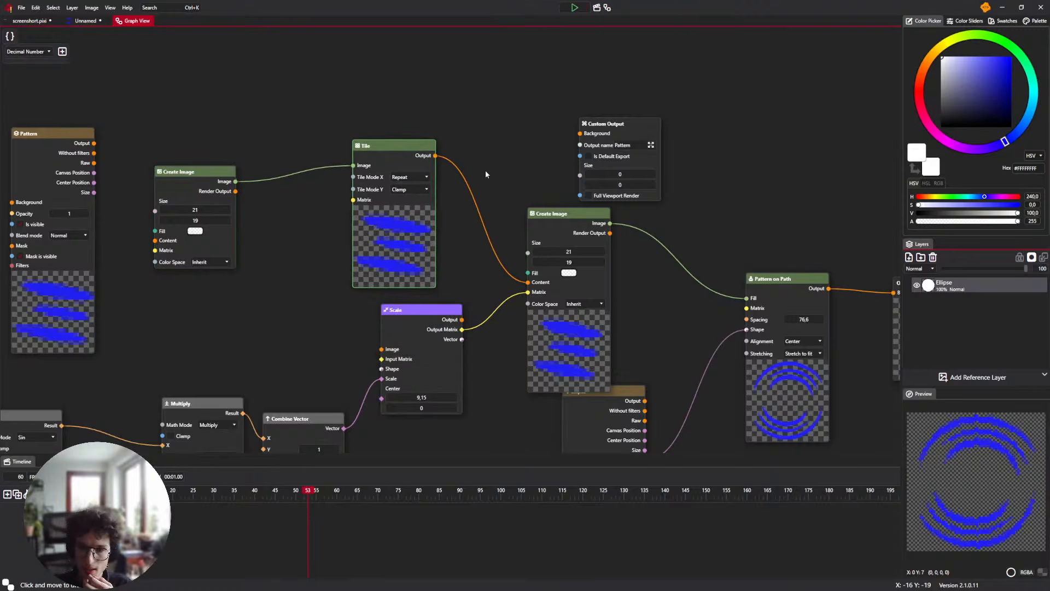
pyautogui.moveTo(418, 199); pyautogui.dragTo(399, 223)
# Add an Offset node feeding its Output Matrix into the Tile node's Matrix, and set its horizontal offset to -12
pyautogui.rightClick(230, 278)
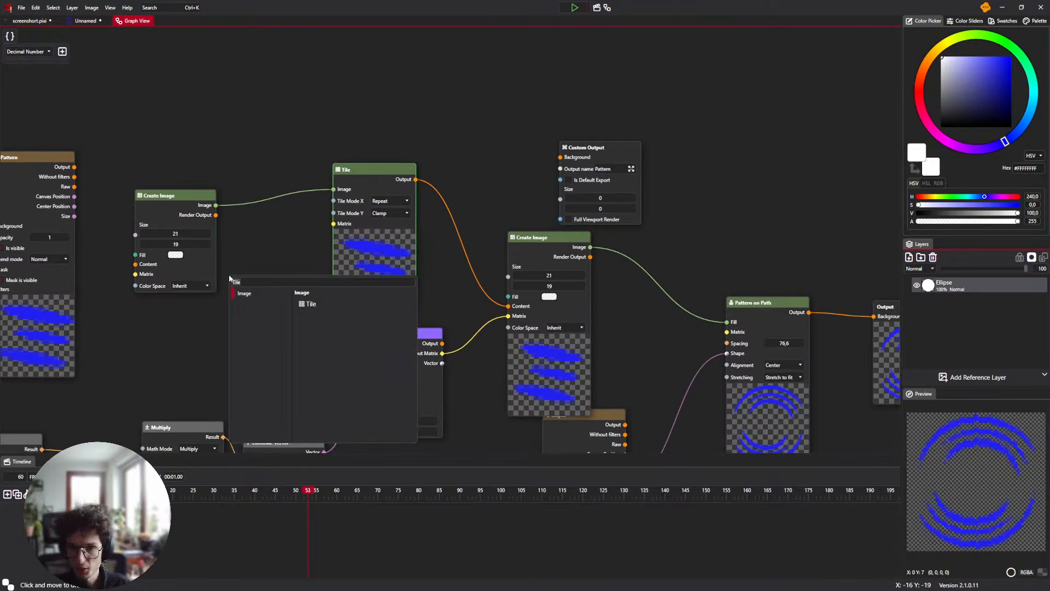
pyautogui.write('offset')
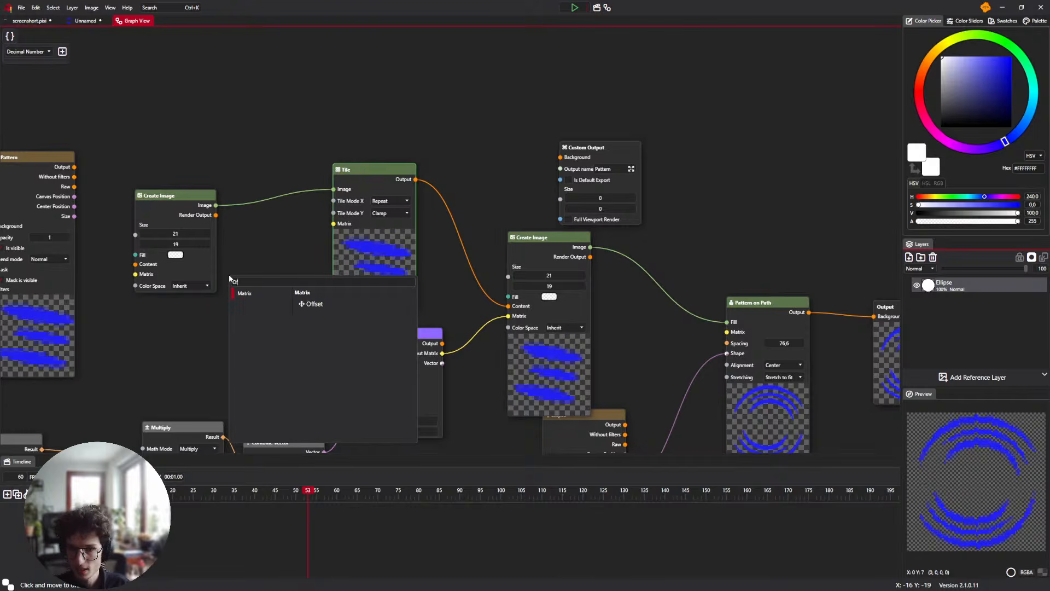
pyautogui.press('Return')
pyautogui.moveTo(309, 301); pyautogui.dragTo(333, 224)
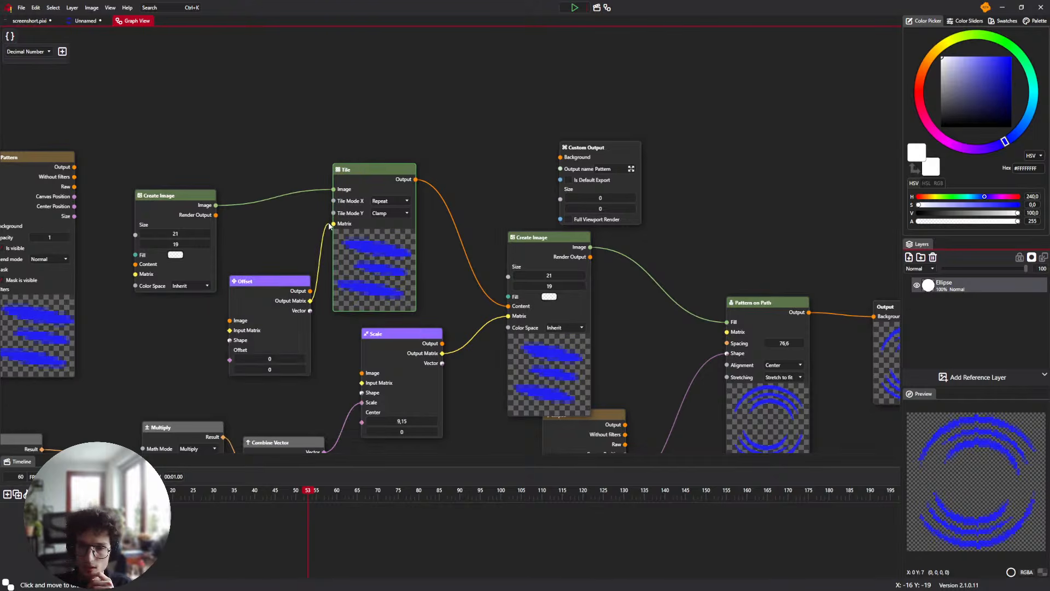
pyautogui.moveTo(295, 359); pyautogui.dragTo(254, 367)
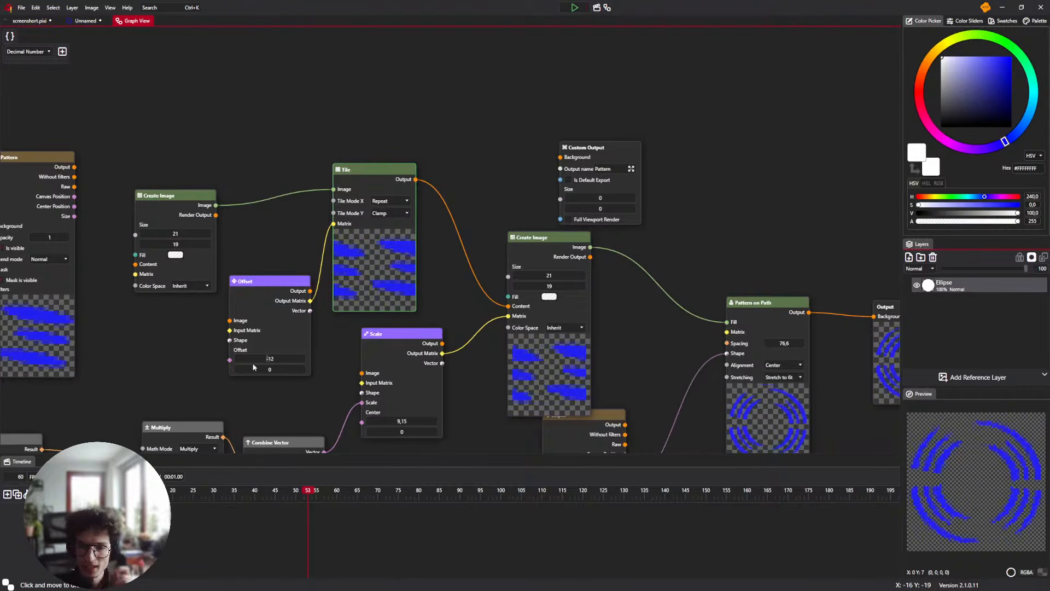
# Duplicate the Time node and place the copy directly below the Pattern node
pyautogui.moveTo(88, 390); pyautogui.dragTo(198, 332)
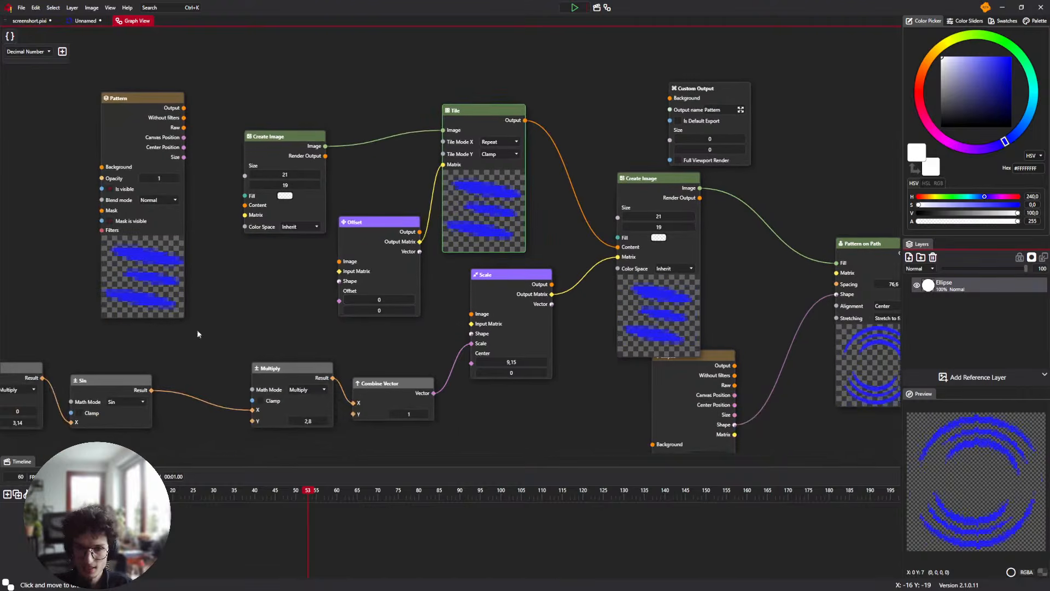
pyautogui.moveTo(26, 356); pyautogui.dragTo(110, 353)
pyautogui.moveTo(22, 344); pyautogui.dragTo(259, 386)
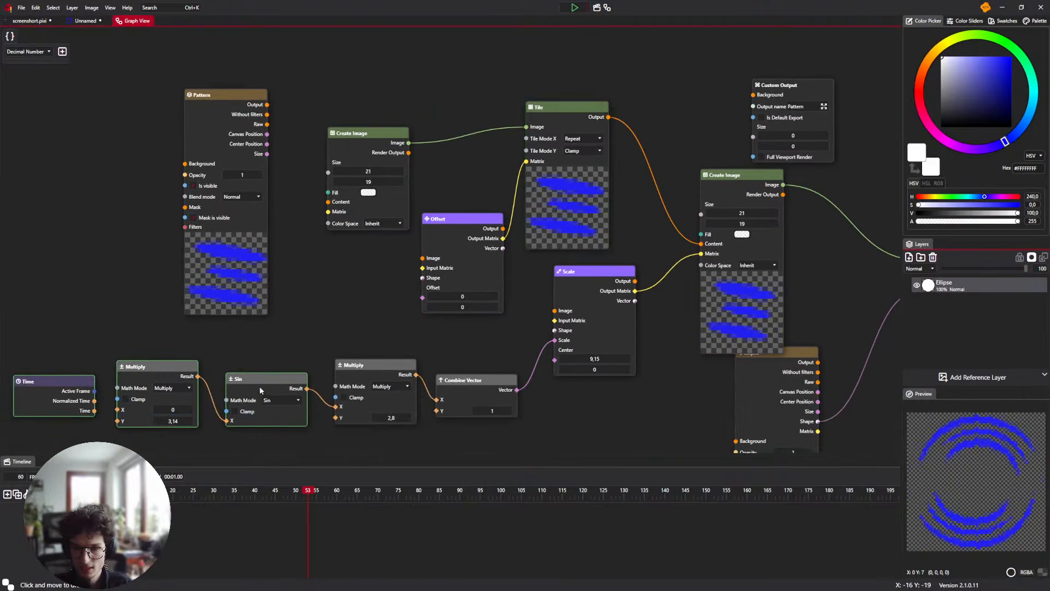
pyautogui.click(41, 386)
pyautogui.hotkey('ctrl', 'c')
pyautogui.hotkey('ctrl', 'v')
pyautogui.moveTo(44, 382); pyautogui.dragTo(379, 310)
pyautogui.moveTo(333, 311); pyautogui.dragTo(232, 339)
# Add a Math node set to Multiply beside the Time copy and connect the copy's Normalized Time to its Y input
pyautogui.rightClick(298, 301)
pyautogui.write('Math')
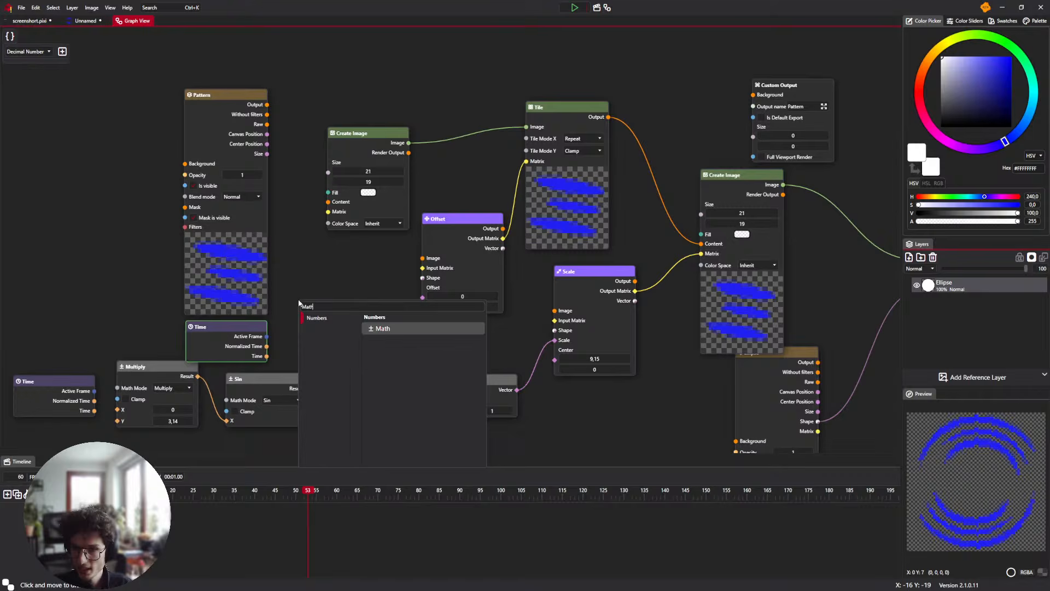
pyautogui.press('Return')
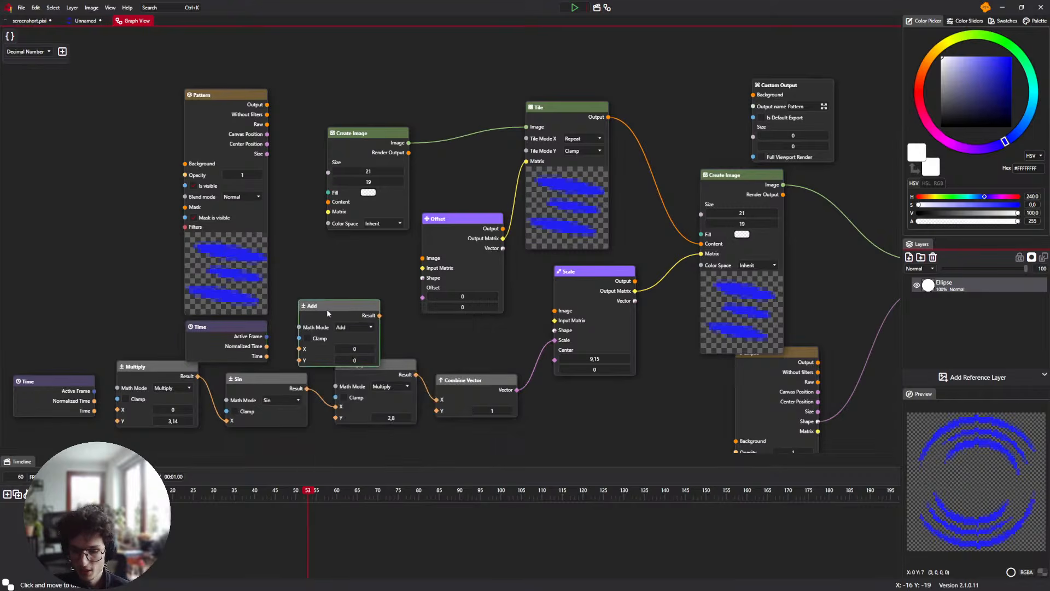
pyautogui.moveTo(326, 309); pyautogui.dragTo(347, 281)
pyautogui.click(377, 298)
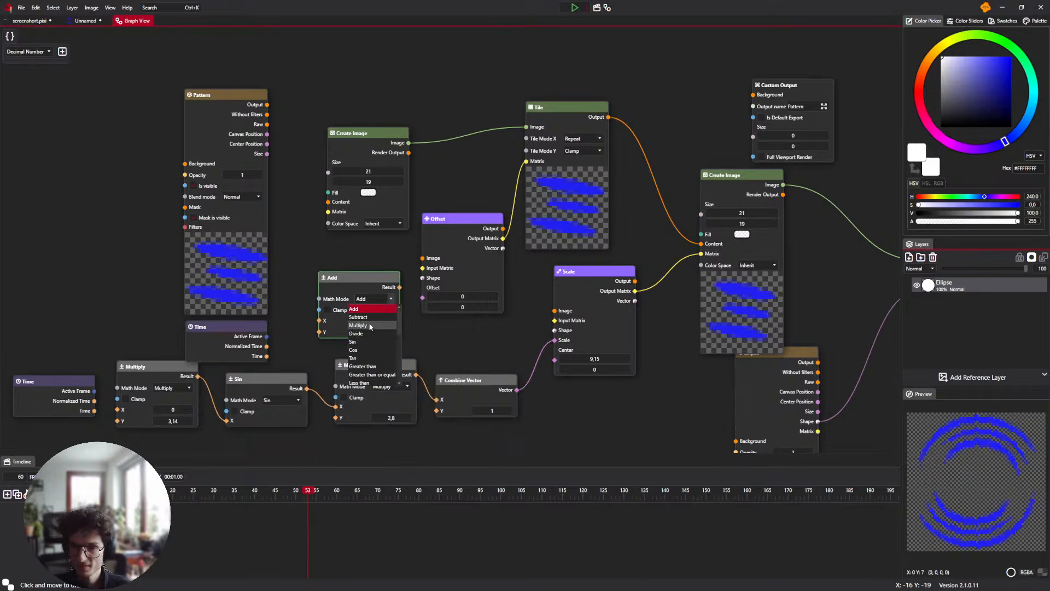
pyautogui.click(359, 325)
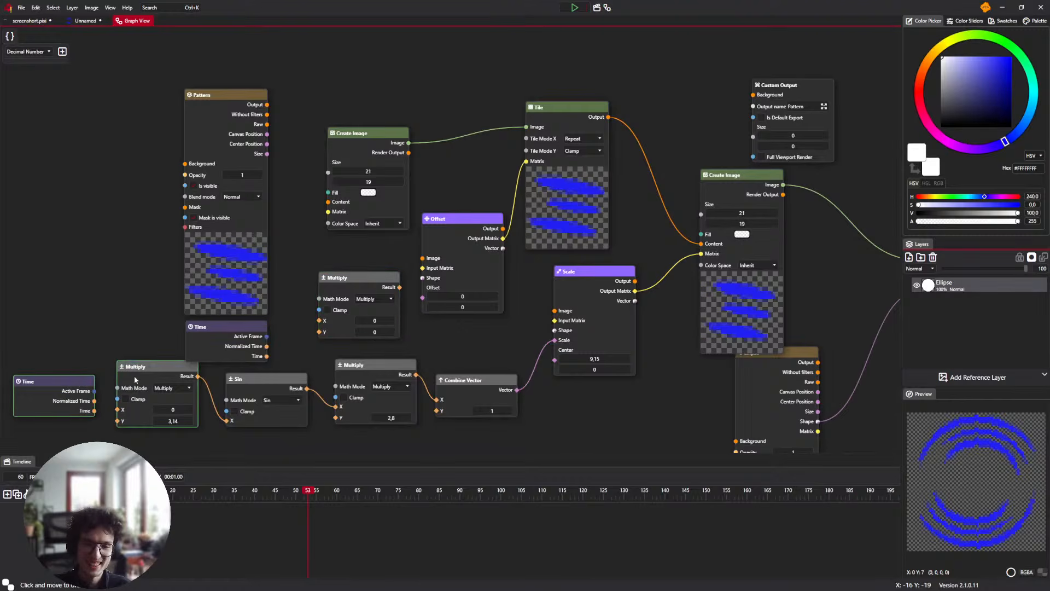
pyautogui.moveTo(121, 368); pyautogui.dragTo(115, 384)
pyautogui.moveTo(267, 346); pyautogui.dragTo(319, 331)
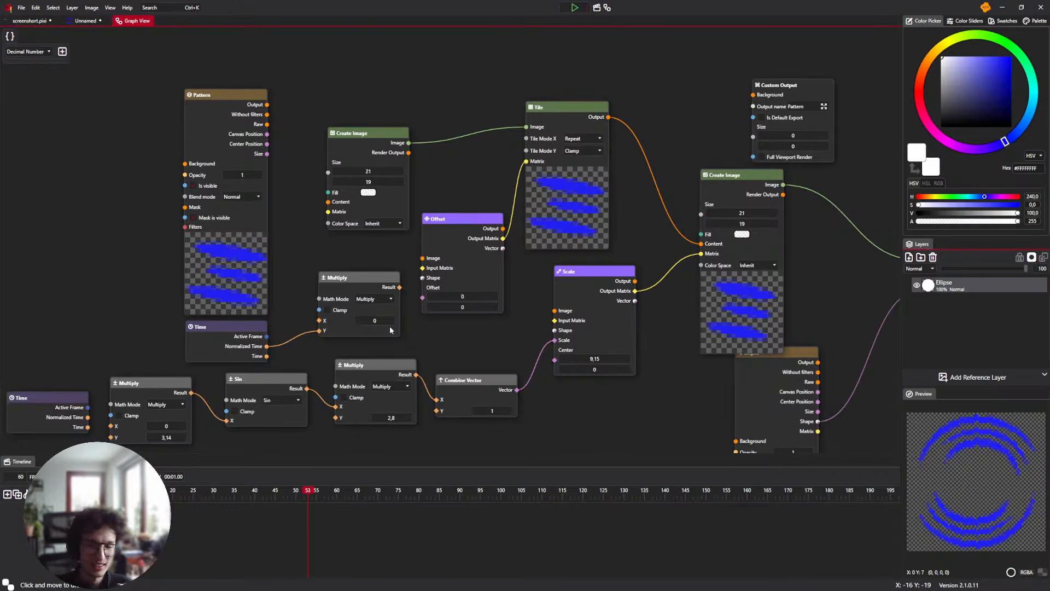
# Make room before the Offset node by moving the Pattern node up and the Time copy with its Multiply node further away
pyautogui.moveTo(400, 286); pyautogui.dragTo(411, 301)
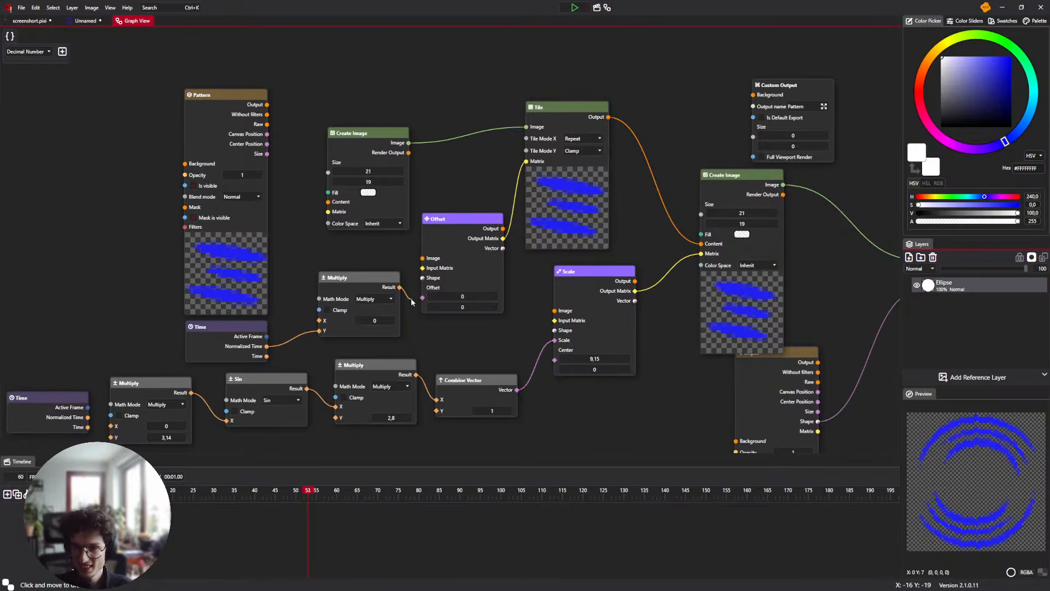
pyautogui.moveTo(328, 286); pyautogui.dragTo(302, 299)
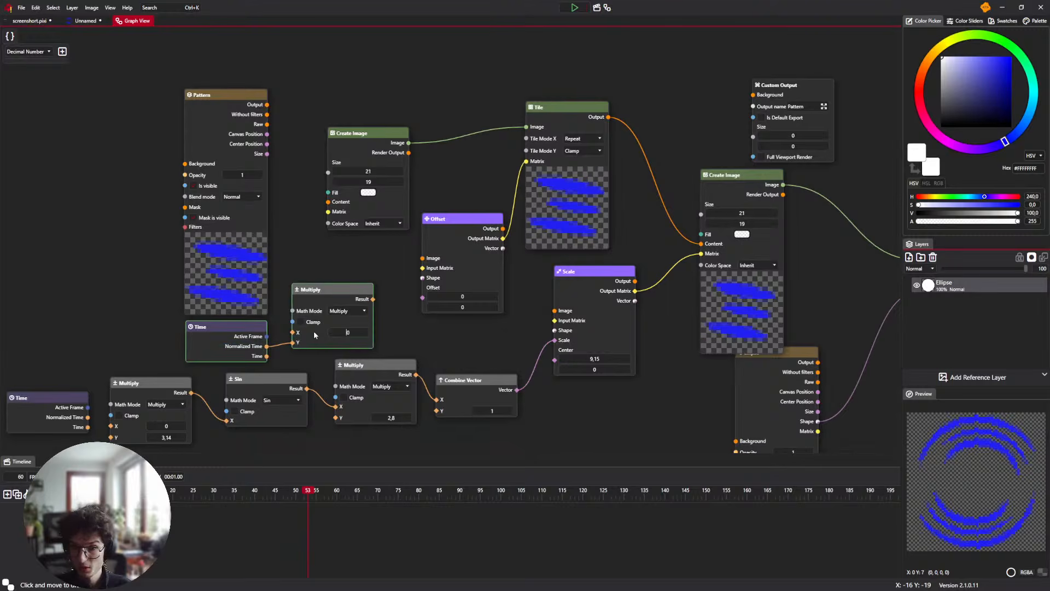
pyautogui.moveTo(233, 289); pyautogui.dragTo(228, 223)
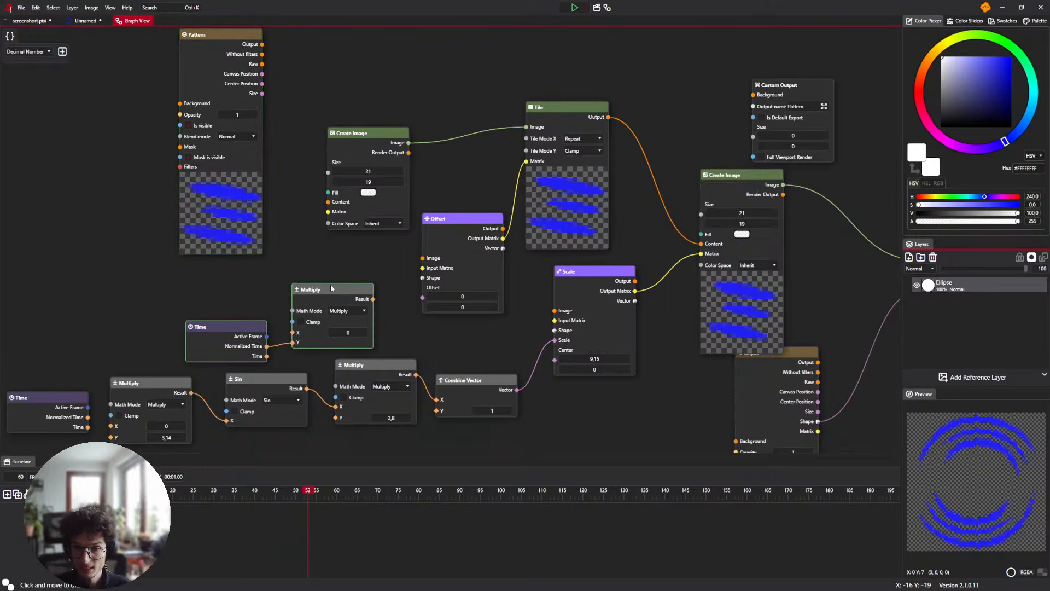
pyautogui.moveTo(332, 289); pyautogui.dragTo(203, 279)
pyautogui.rightClick(288, 284)
pyautogui.write('Math')
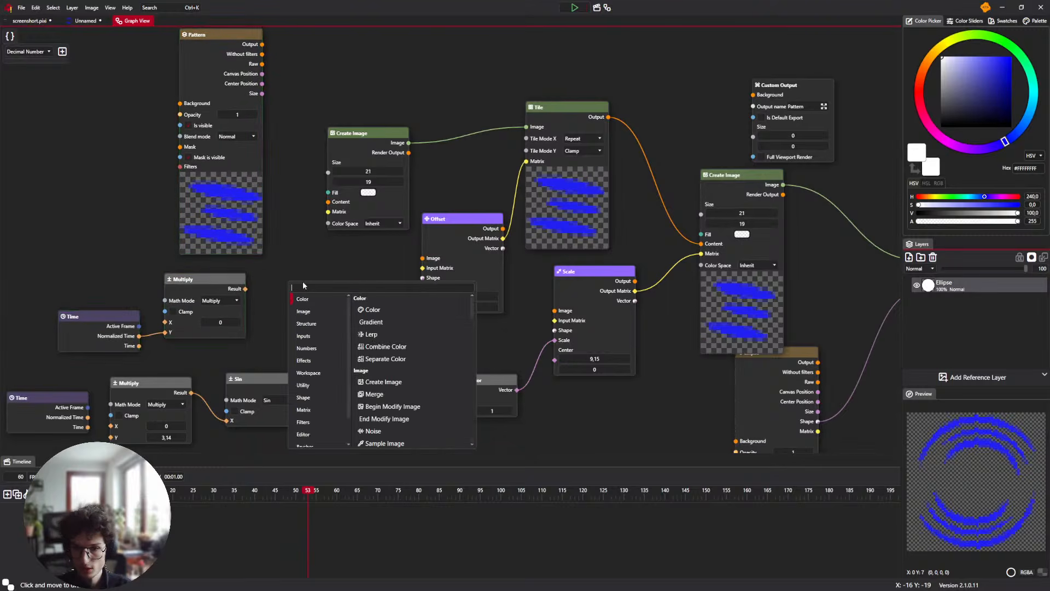
pyautogui.press('Return')
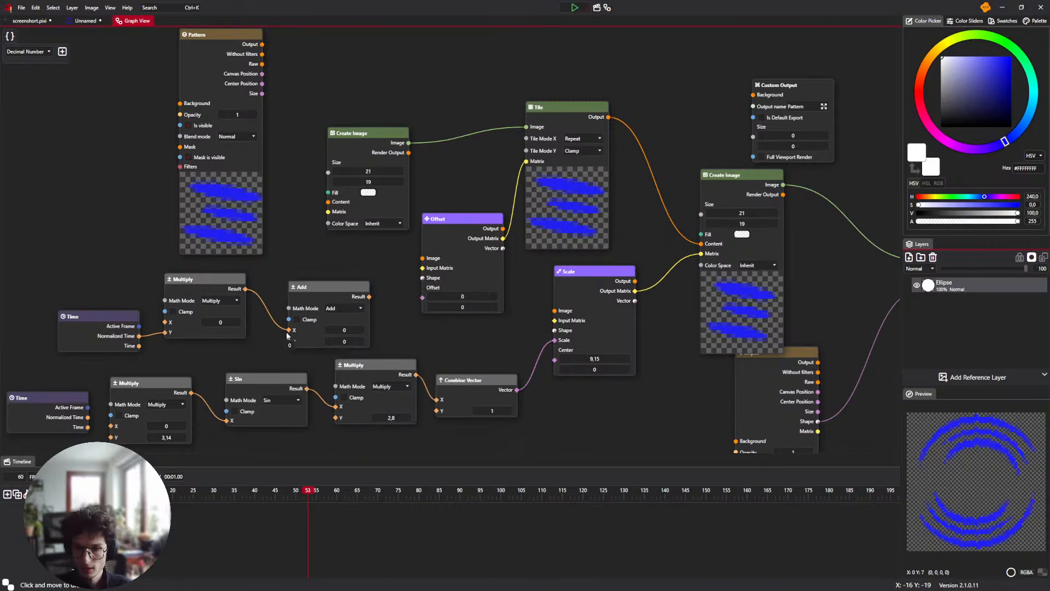
pyautogui.click(348, 308)
pyautogui.click(348, 318)
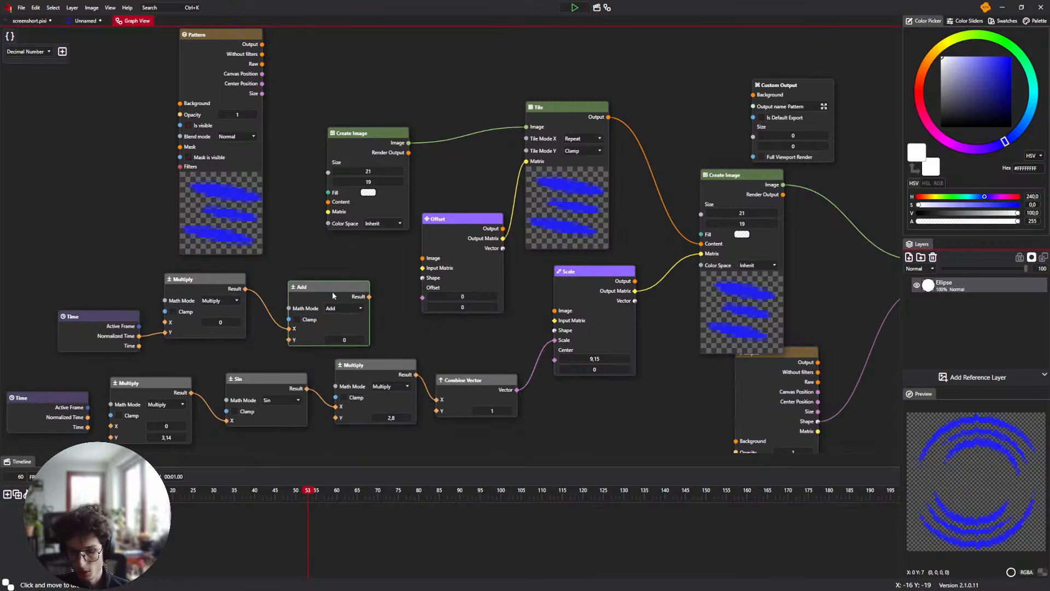
pyautogui.press('Delete')
# Add a Combine Vector node, feeding Multiply's Result into its X and its Vector into the Offset node's Offset input
pyautogui.rightClick(320, 286)
pyautogui.write('Comb')
pyautogui.press('Down')
pyautogui.press('Down')
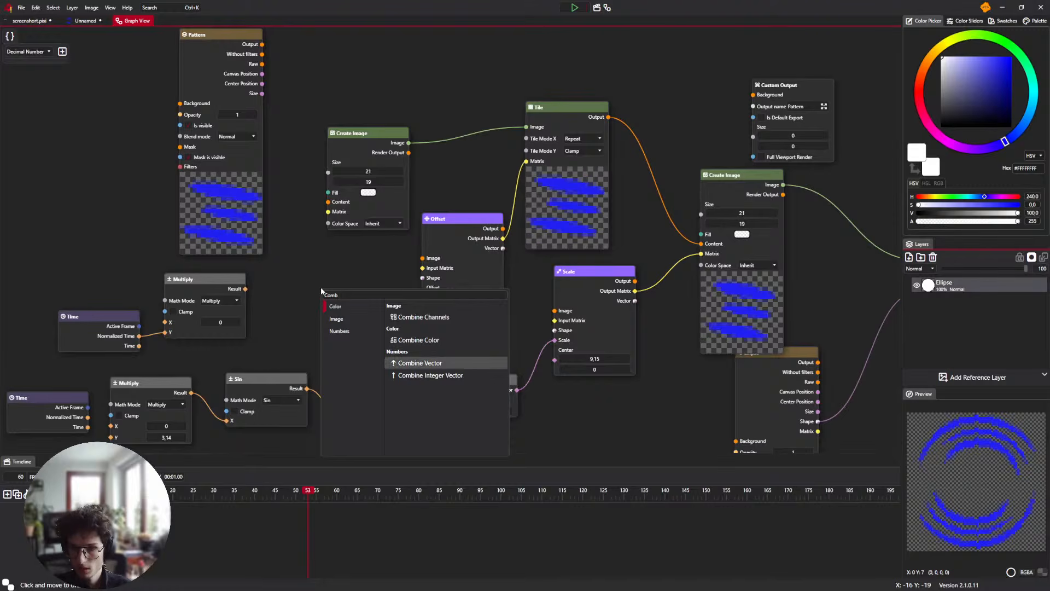
pyautogui.press('Return')
pyautogui.moveTo(335, 293); pyautogui.dragTo(426, 301)
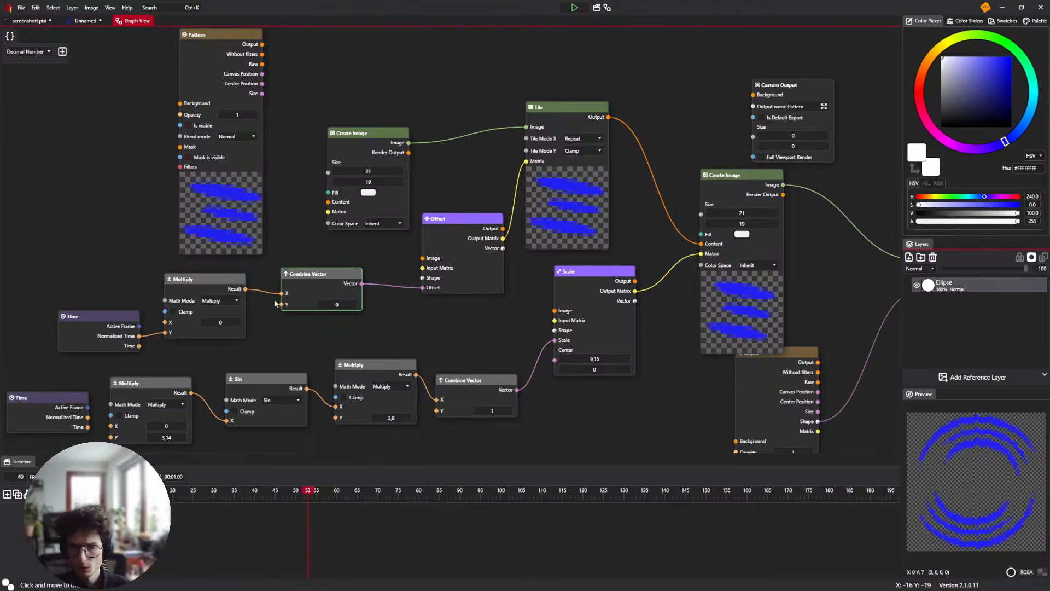
# Try Multiply's Result on Combine Vector's Y, reconnect it to X, and set Multiply's X value to 1,4
pyautogui.moveTo(281, 294); pyautogui.dragTo(285, 308)
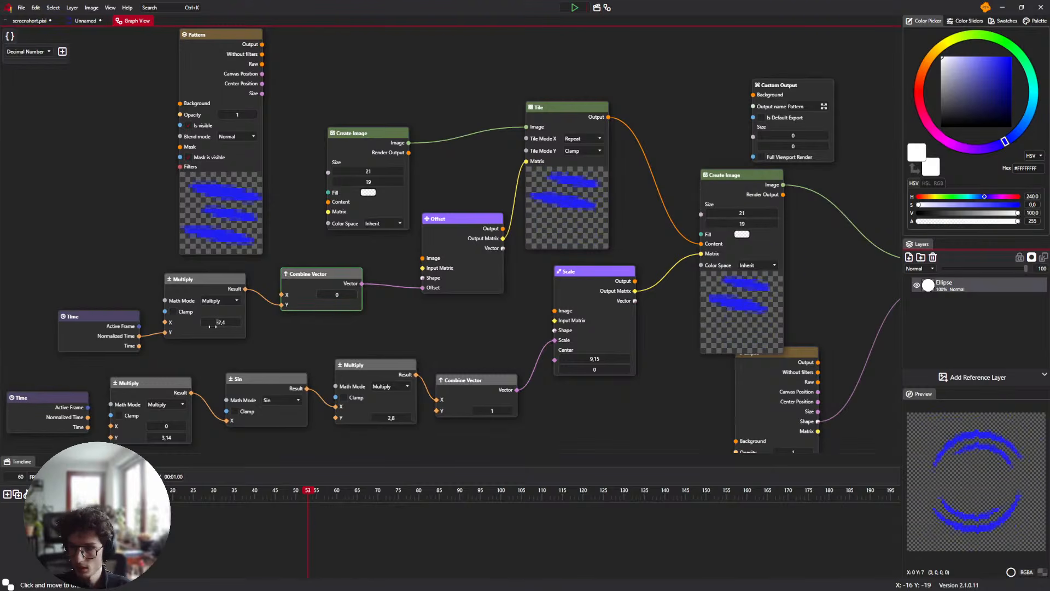
pyautogui.moveTo(219, 323); pyautogui.dragTo(281, 294)
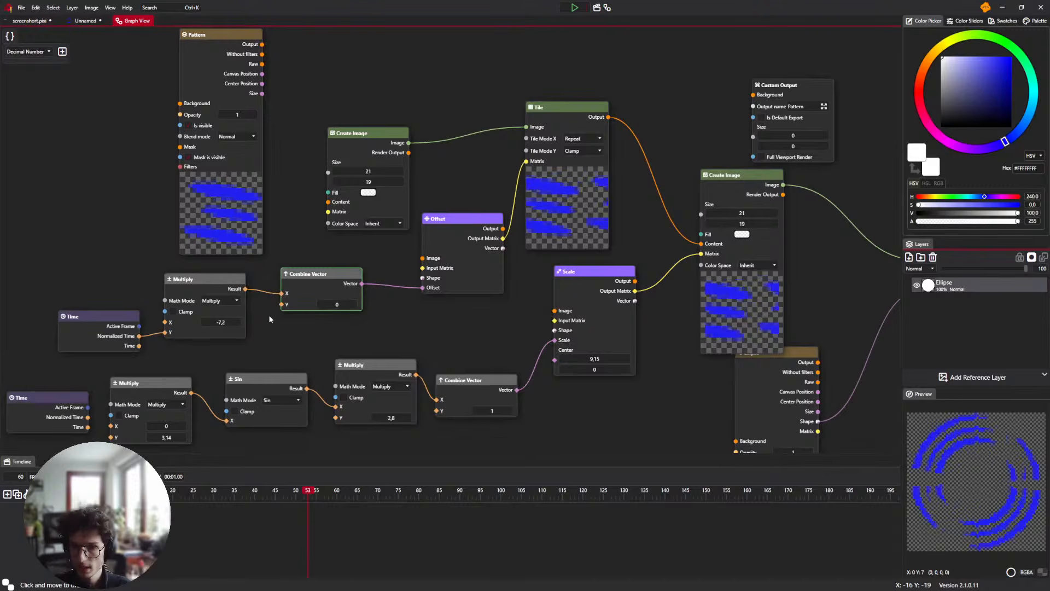
pyautogui.moveTo(218, 323); pyautogui.dragTo(251, 327)
# Play the animation and move the copied Create Image node up so it clears the Combine Vector node
pyautogui.click(574, 8)
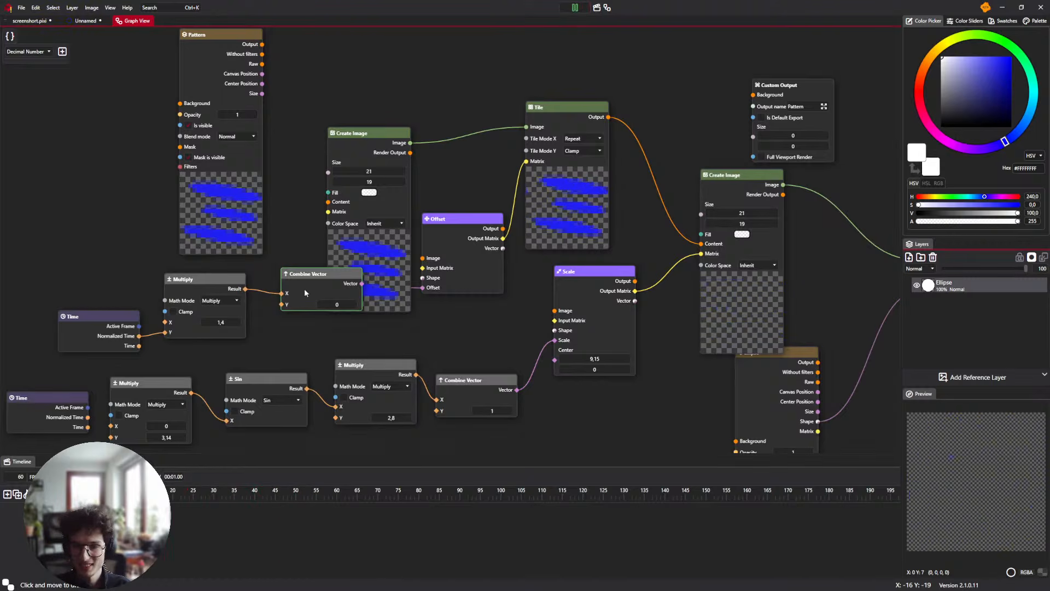
pyautogui.moveTo(327, 295); pyautogui.dragTo(320, 339)
pyautogui.moveTo(376, 239); pyautogui.dragTo(366, 187)
pyautogui.moveTo(350, 330); pyautogui.dragTo(359, 292)
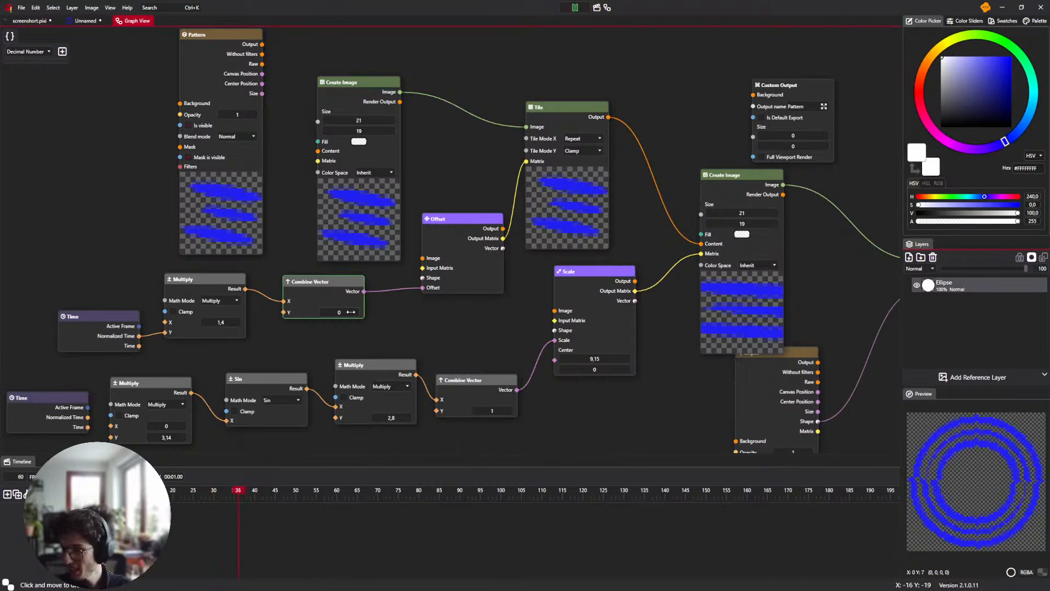
# Try several X values on the Multiply node feeding Combine Vector, ending at 17,4, and stop the playback
pyautogui.moveTo(234, 322); pyautogui.dragTo(357, 323)
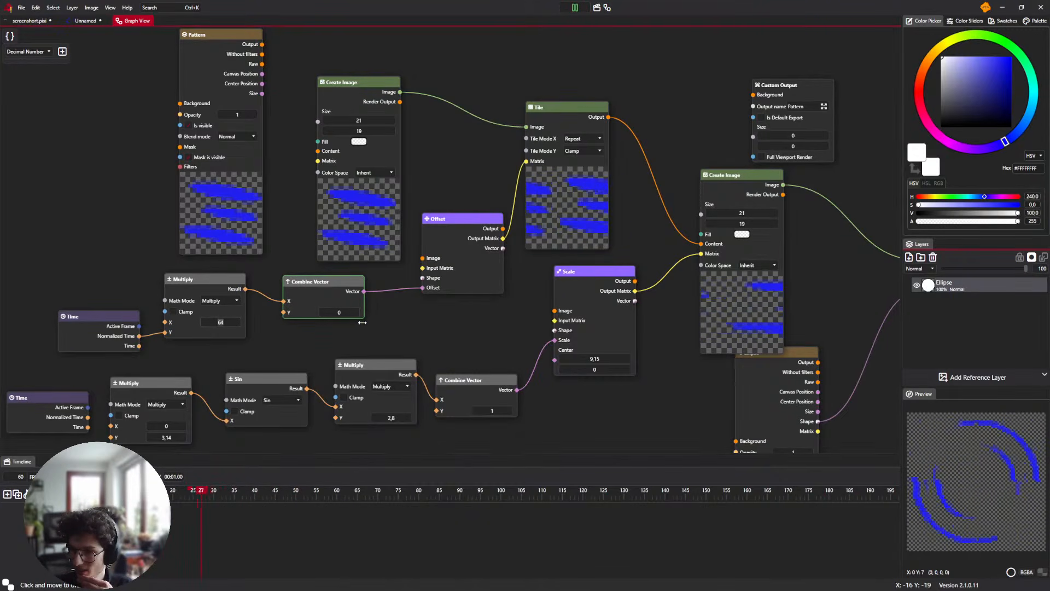
pyautogui.moveTo(435, 326); pyautogui.dragTo(455, 327)
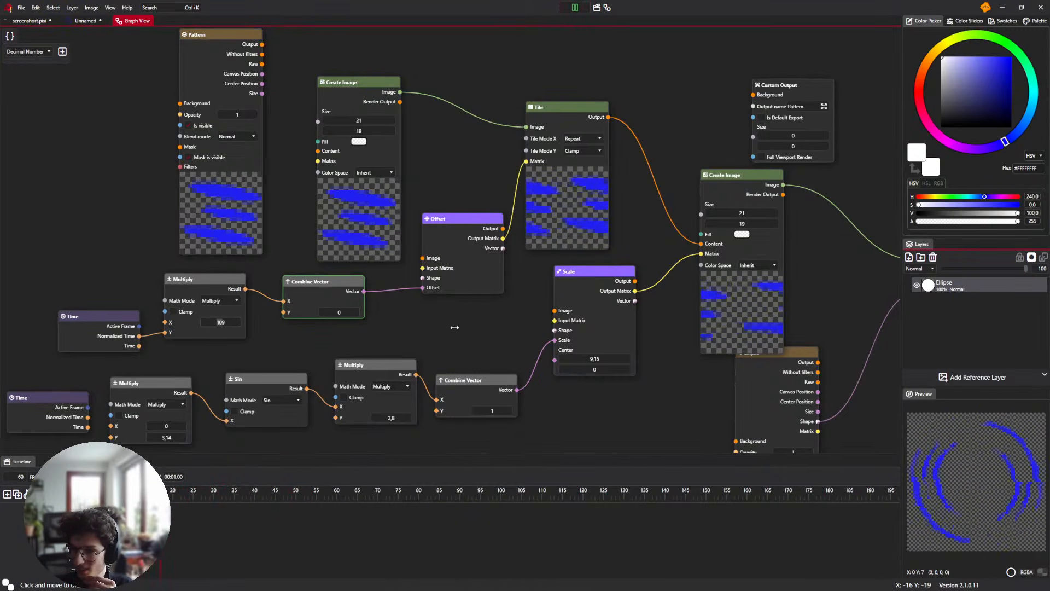
pyautogui.moveTo(304, 328); pyautogui.dragTo(302, 330)
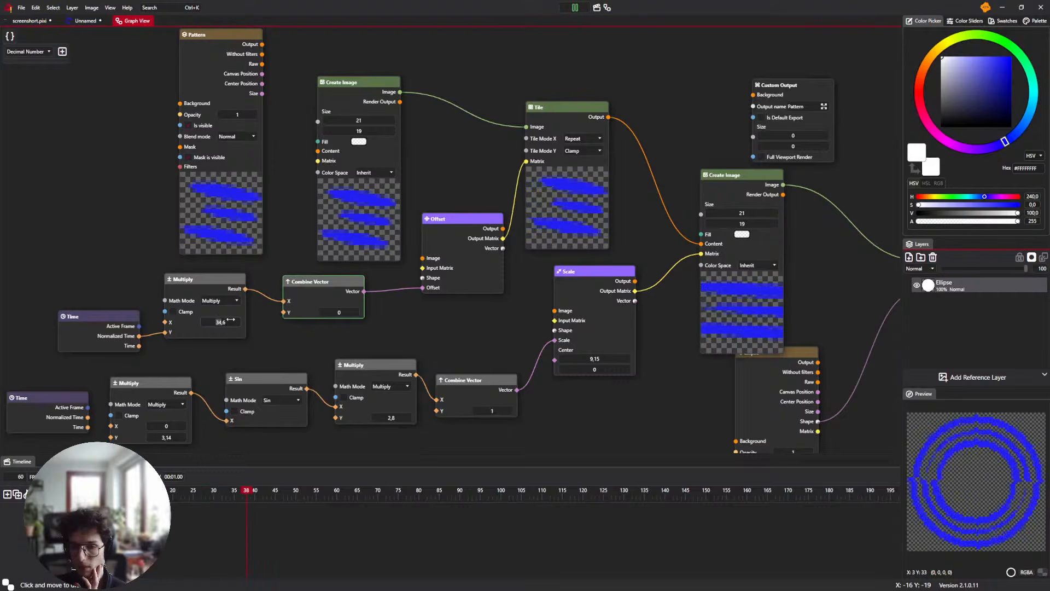
pyautogui.moveTo(231, 323); pyautogui.dragTo(209, 325)
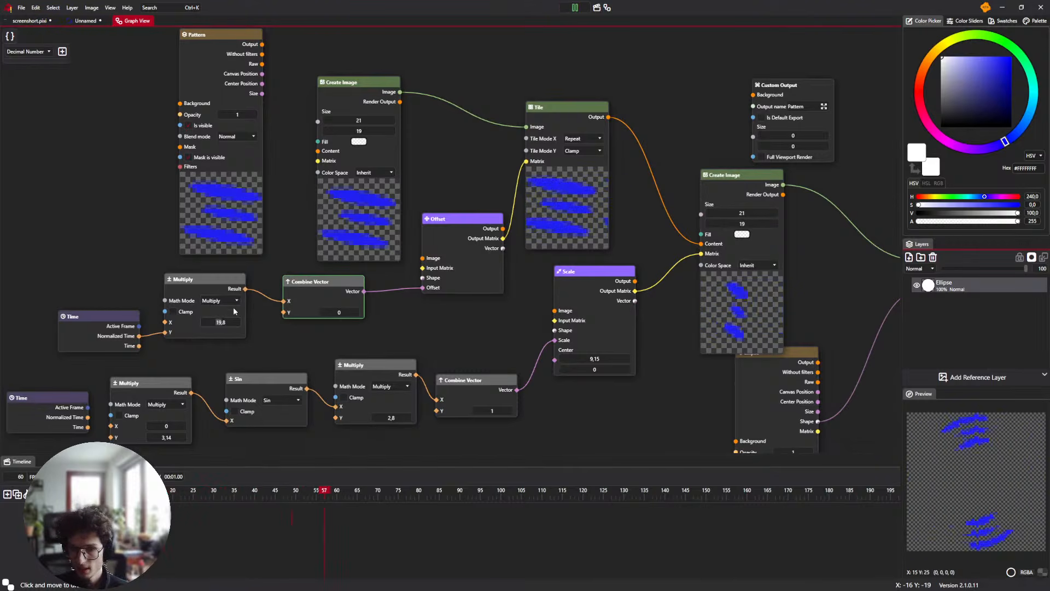
pyautogui.moveTo(229, 321); pyautogui.dragTo(183, 323)
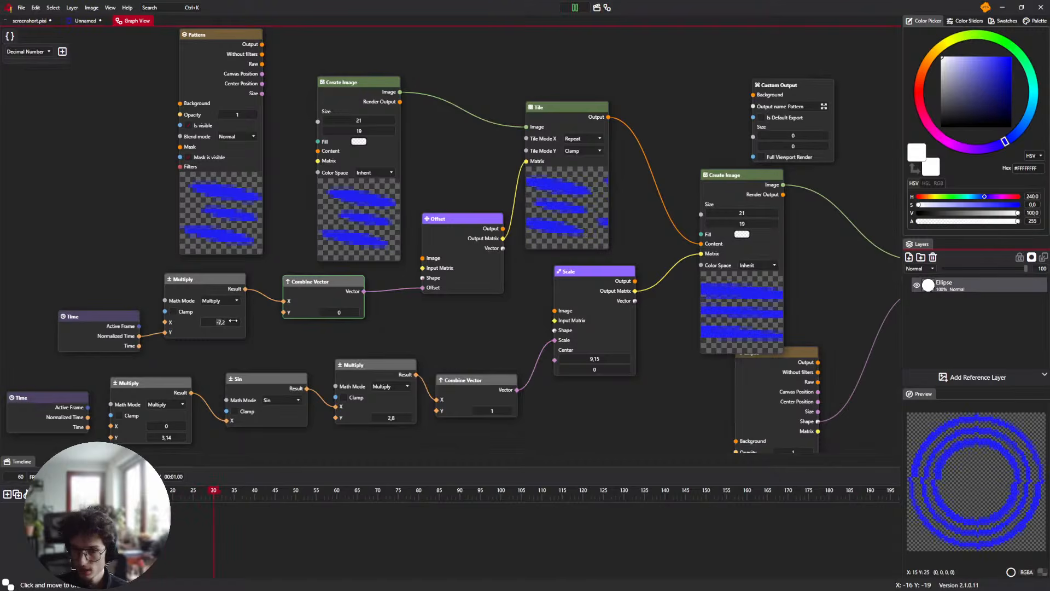
pyautogui.moveTo(222, 322); pyautogui.dragTo(286, 324)
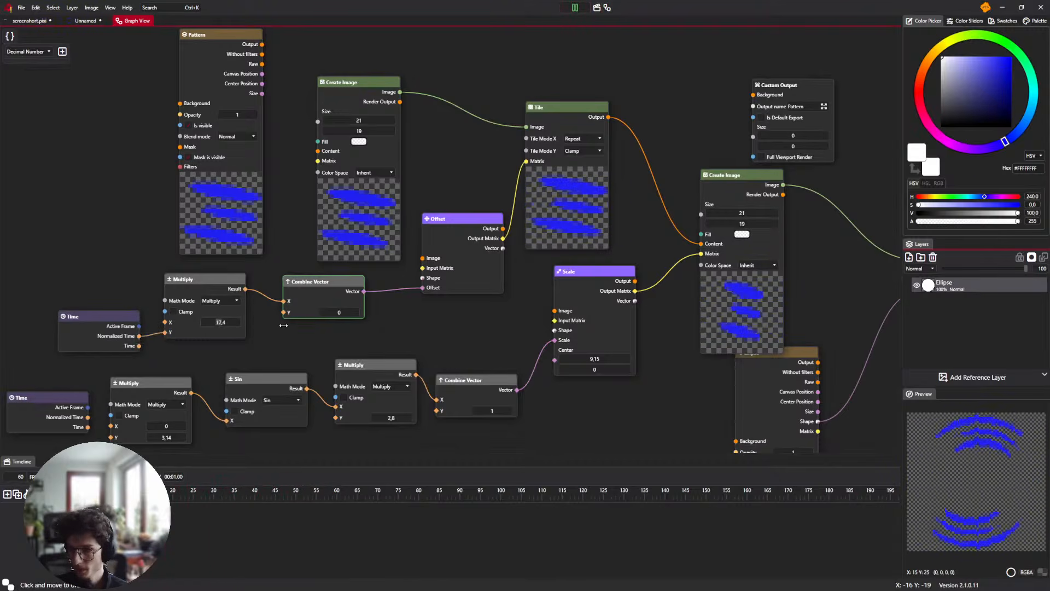
pyautogui.press('space')
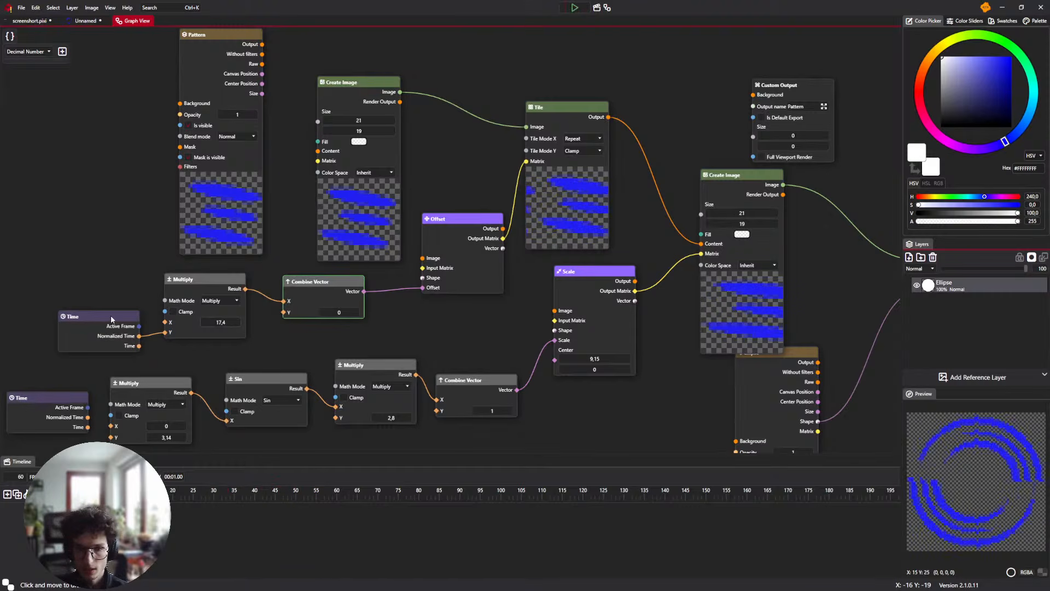
# Delete the Time copy and the Multiply and Combine Vector nodes that drive the Offset node
pyautogui.click(111, 319)
pyautogui.press('Delete')
pyautogui.click(207, 284)
pyautogui.press('Delete')
pyautogui.click(318, 285)
pyautogui.press('Delete')
# Try a vertical offset of -12,4 on the Offset node, reset it to 0, and preview a horizontal offset of -21,4
pyautogui.moveTo(308, 258); pyautogui.dragTo(274, 315)
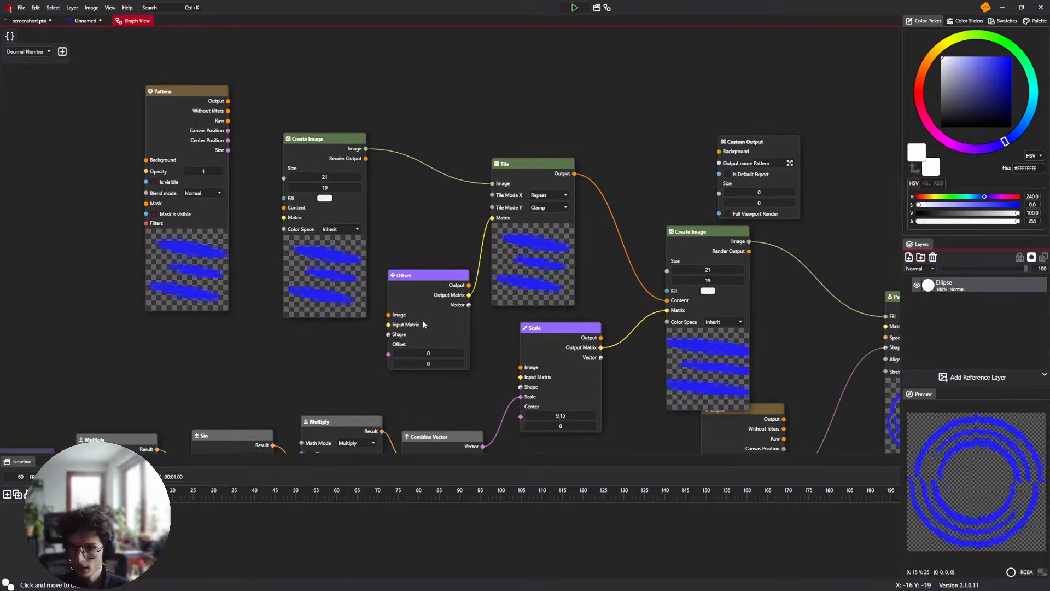
pyautogui.moveTo(423, 324); pyautogui.dragTo(424, 311)
pyautogui.moveTo(455, 349); pyautogui.dragTo(430, 357)
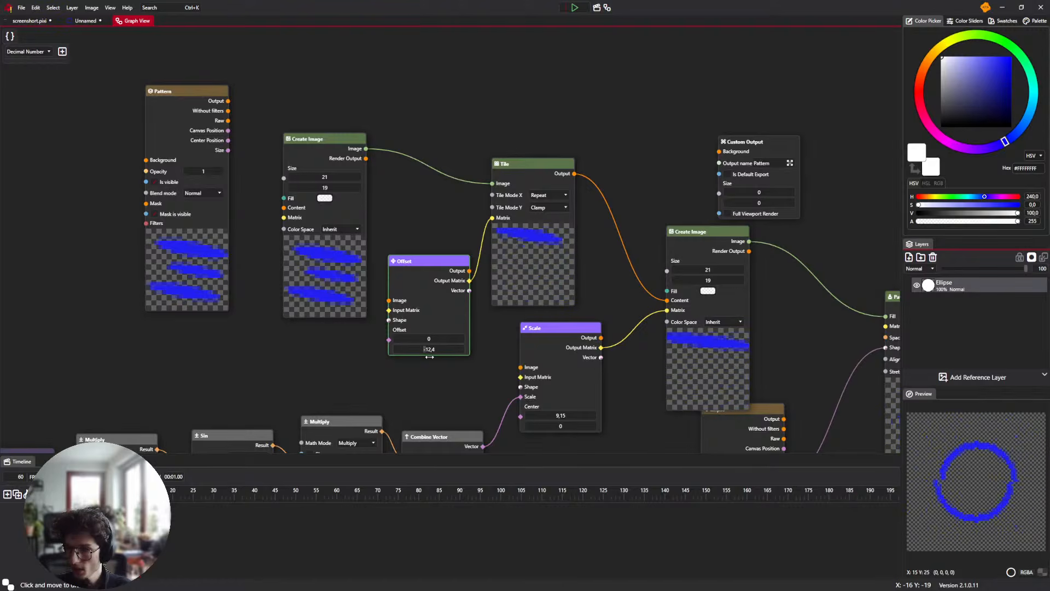
pyautogui.click(575, 9)
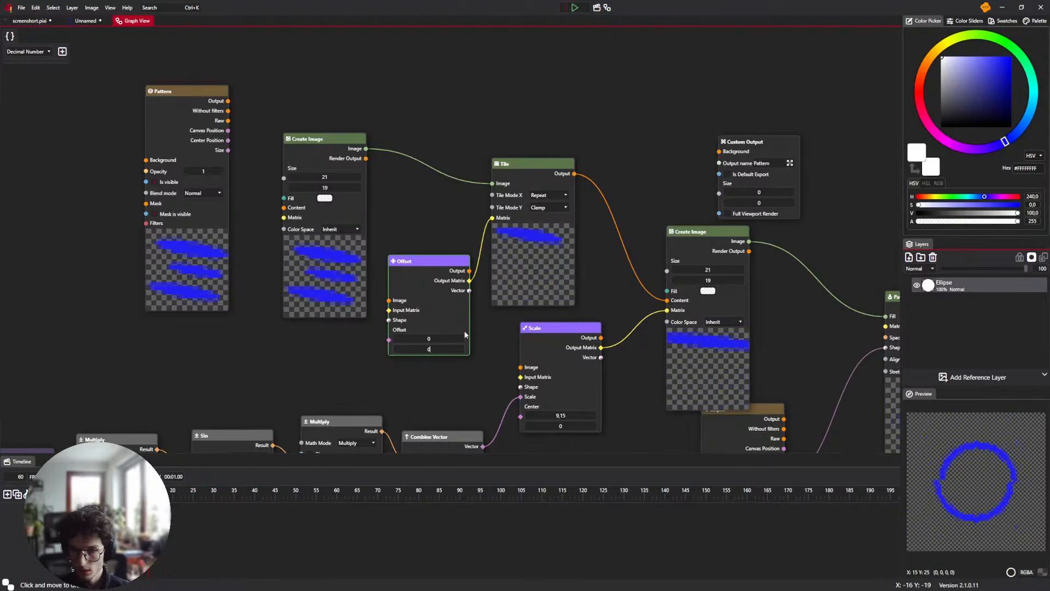
pyautogui.moveTo(453, 335); pyautogui.dragTo(413, 345)
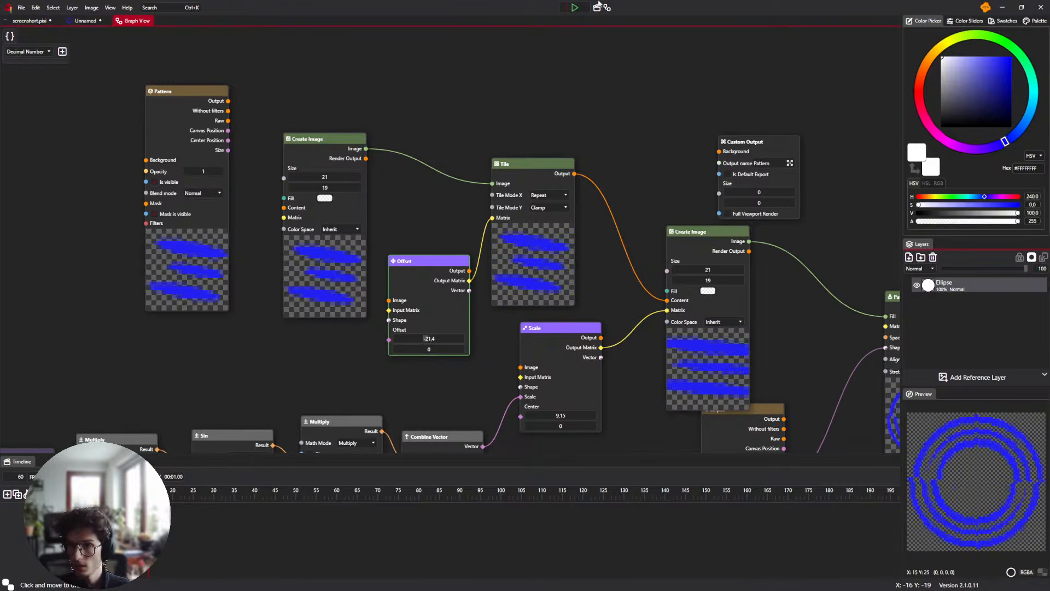
pyautogui.click(574, 9)
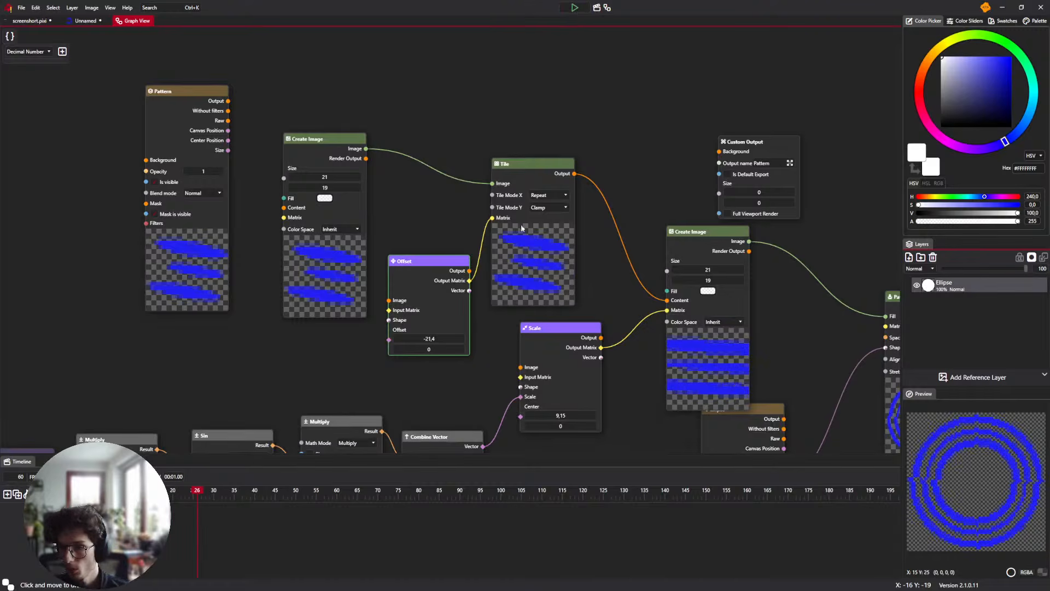
# Set the Tile node's Tile Mode X to Mirror and the Offset node's horizontal offset to 53,2
pyautogui.click(550, 197)
pyautogui.click(544, 221)
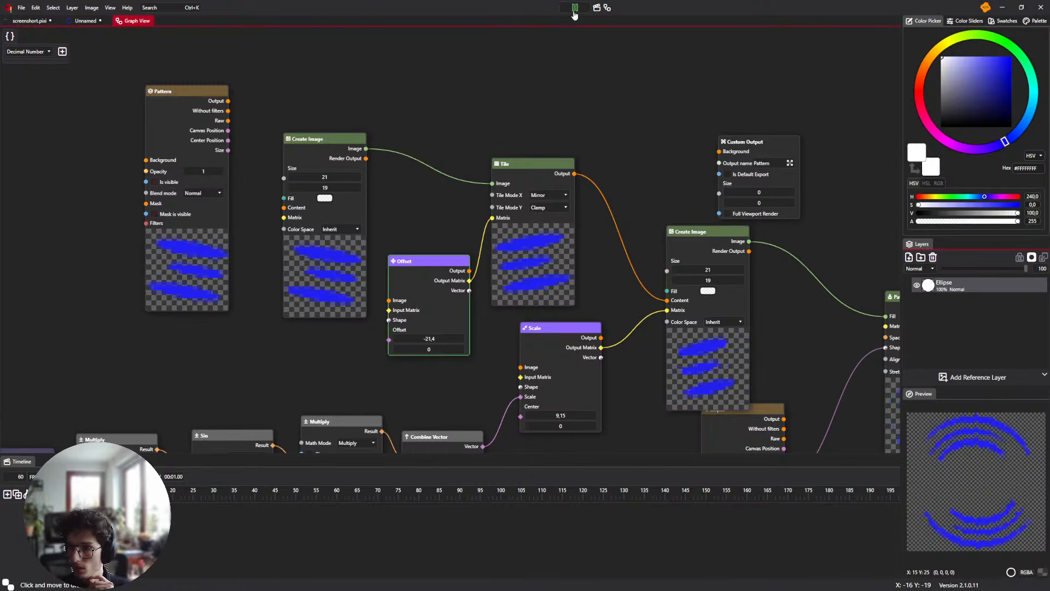
pyautogui.moveTo(461, 338); pyautogui.dragTo(635, 355)
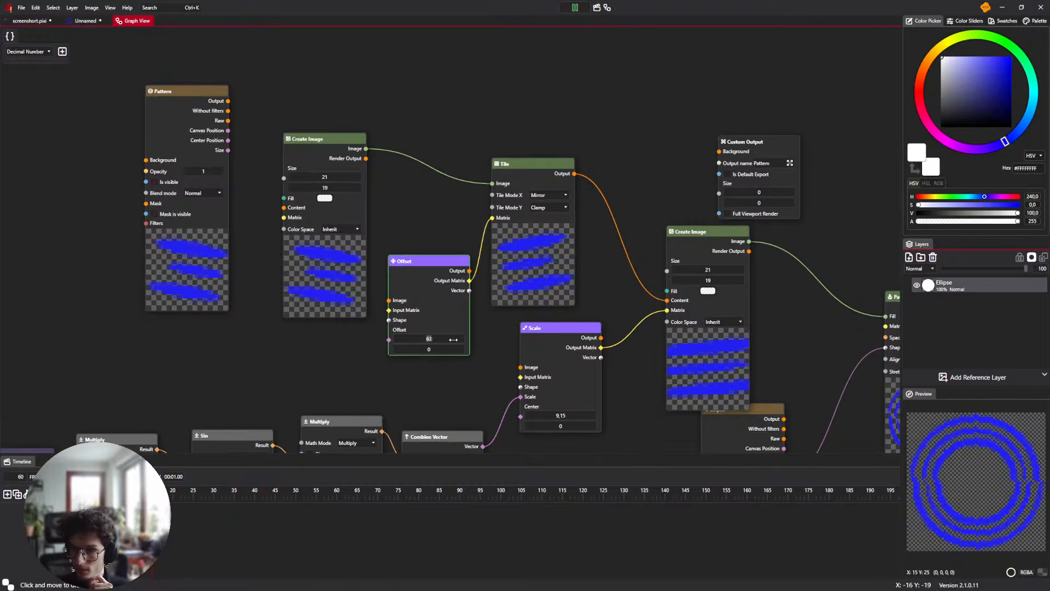
pyautogui.moveTo(454, 339); pyautogui.dragTo(444, 340)
# Try Decal and Repeat as the Tile node's Tile Mode X, and set it to Clamp
pyautogui.click(541, 208)
pyautogui.click(543, 229)
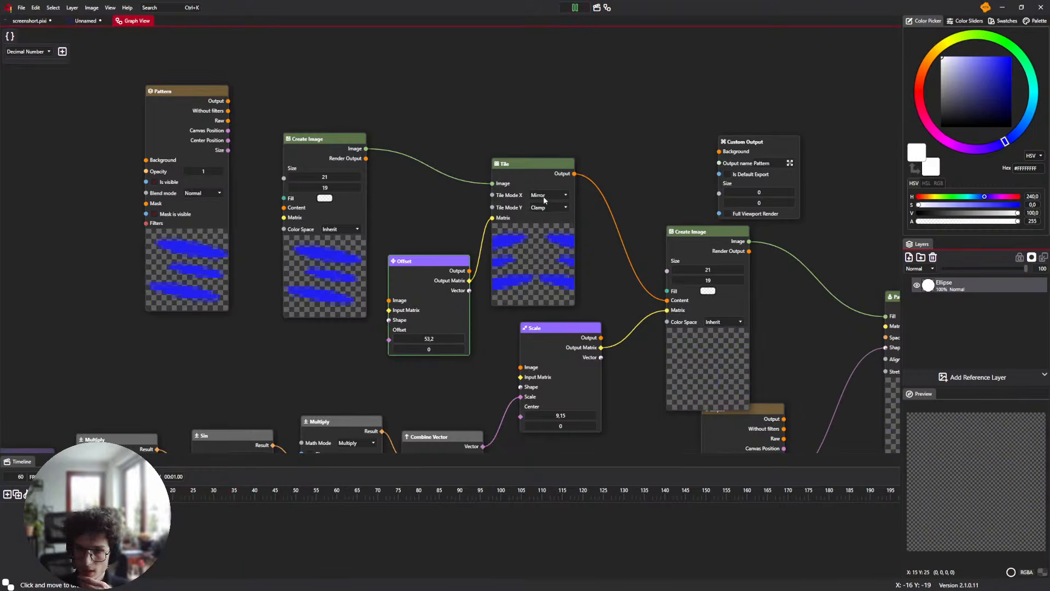
pyautogui.click(547, 195)
pyautogui.click(545, 229)
pyautogui.click(540, 196)
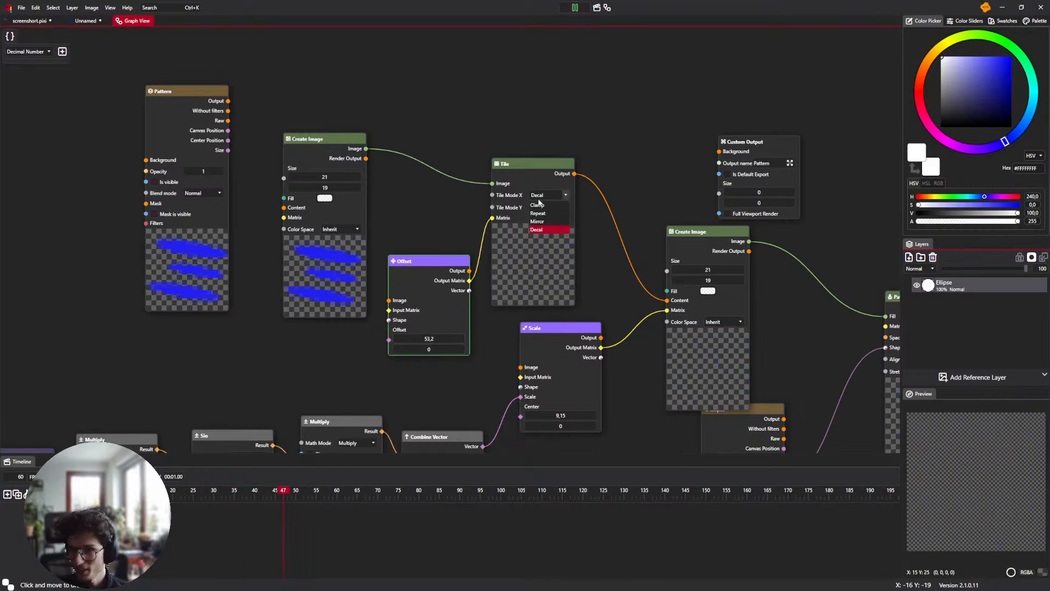
pyautogui.scroll(1, 540, 199)
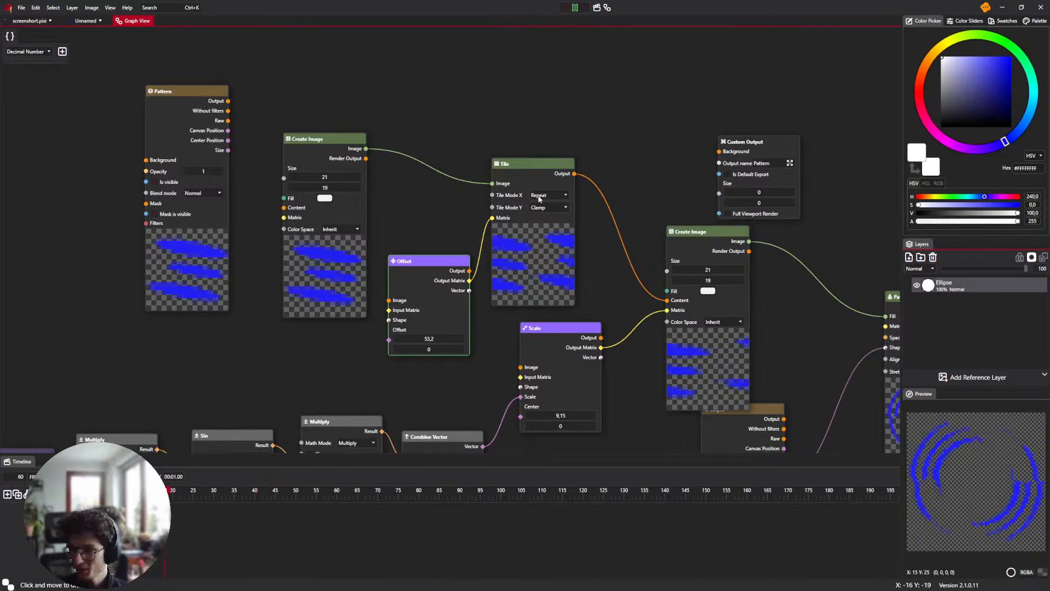
pyautogui.scroll(1, 540, 199)
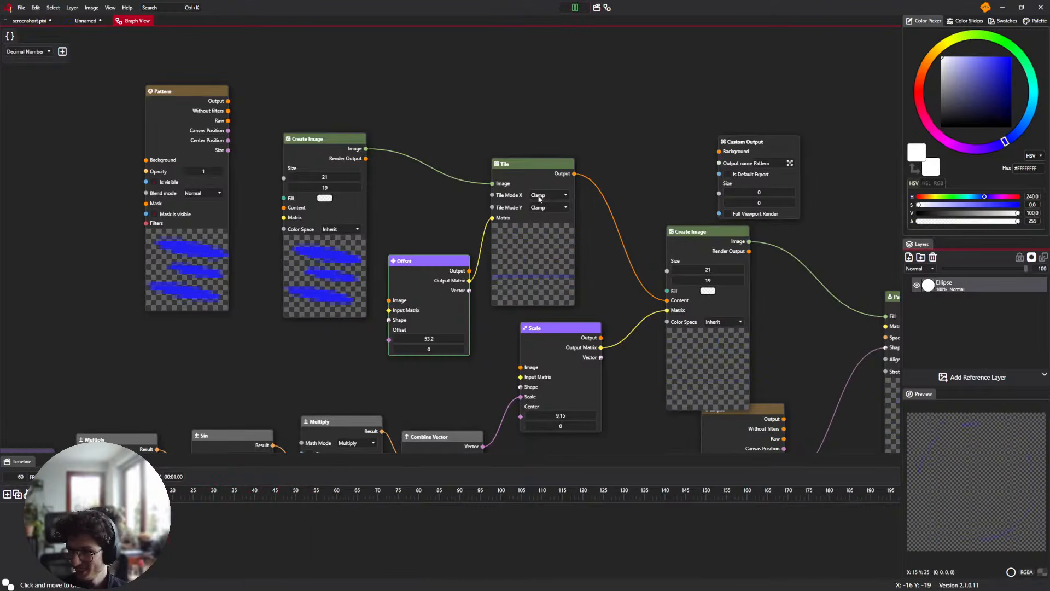
# Switch the Tile node's X mode to Repeat and set the Offset node's X offset to 24,6
pyautogui.scroll(-1, 540, 199)
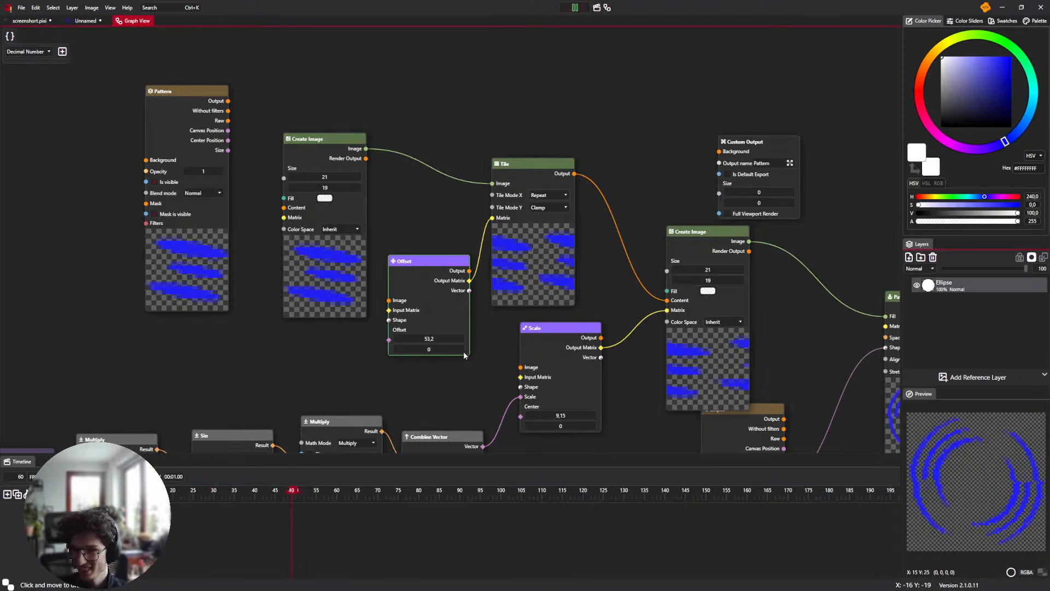
pyautogui.moveTo(462, 339); pyautogui.dragTo(400, 349)
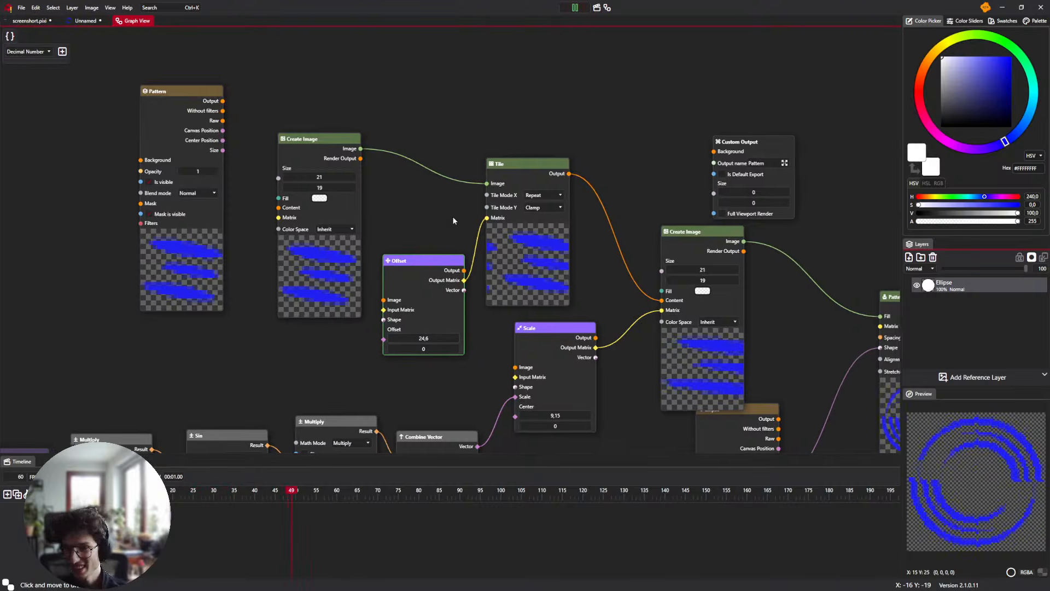
# Delete the Offset, first Create Image and Tile nodes, and wire the Pattern node's Output into the remaining Create Image's Content
pyautogui.press('Delete')
pyautogui.press('Delete')
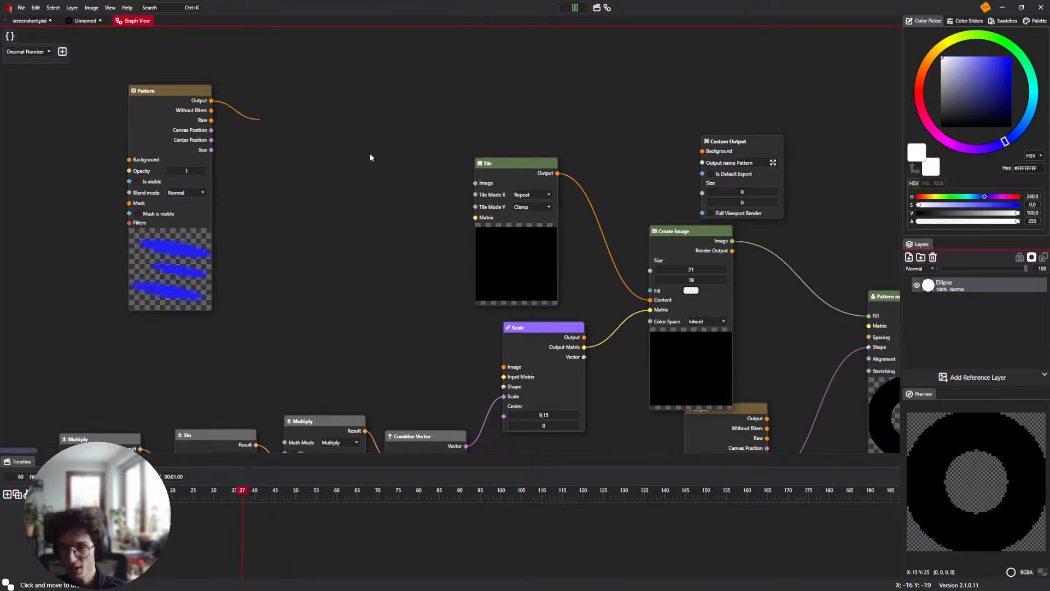
pyautogui.click(496, 170)
pyautogui.press('Delete')
pyautogui.moveTo(208, 105); pyautogui.dragTo(549, 119)
pyautogui.moveTo(644, 260); pyautogui.dragTo(650, 300)
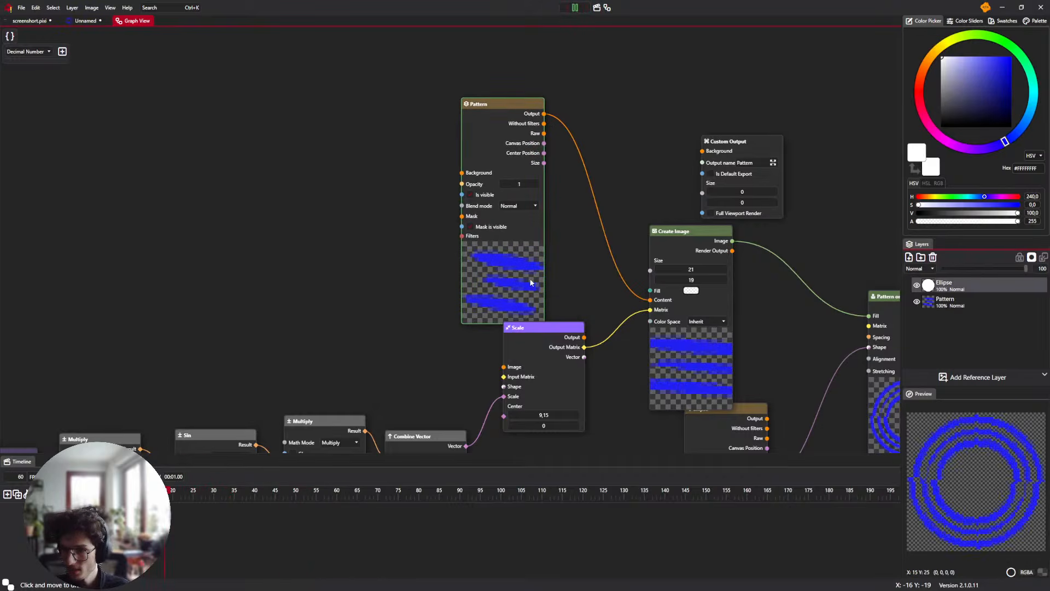
pyautogui.moveTo(529, 278); pyautogui.dragTo(351, 244)
pyautogui.moveTo(585, 233); pyautogui.dragTo(330, 211)
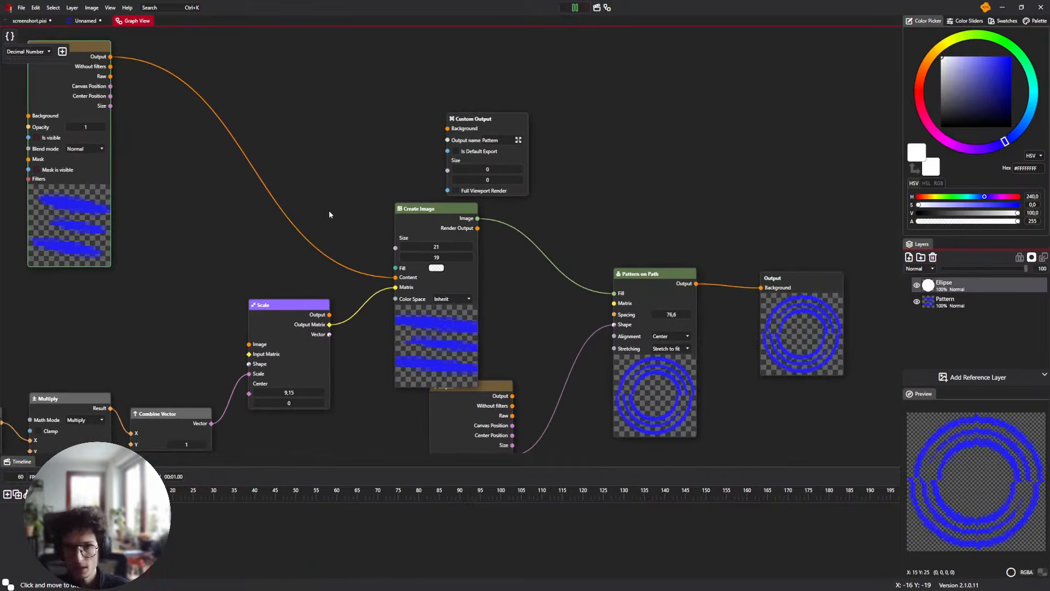
# Pause playback and show the Pattern output as the render preview in the Unnamed document
pyautogui.click(574, 7)
pyautogui.click(83, 20)
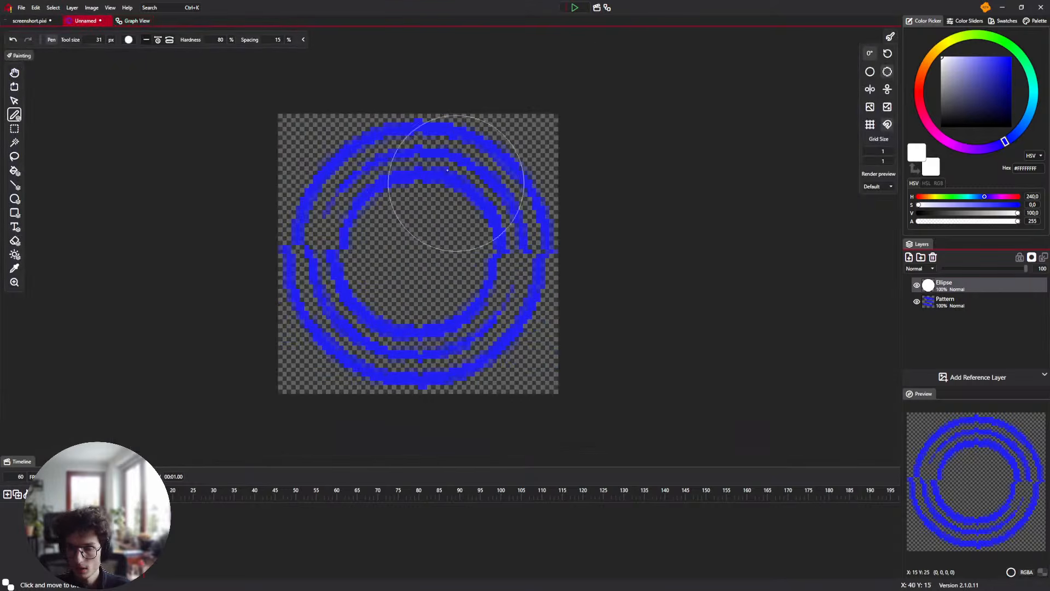
pyautogui.click(878, 205)
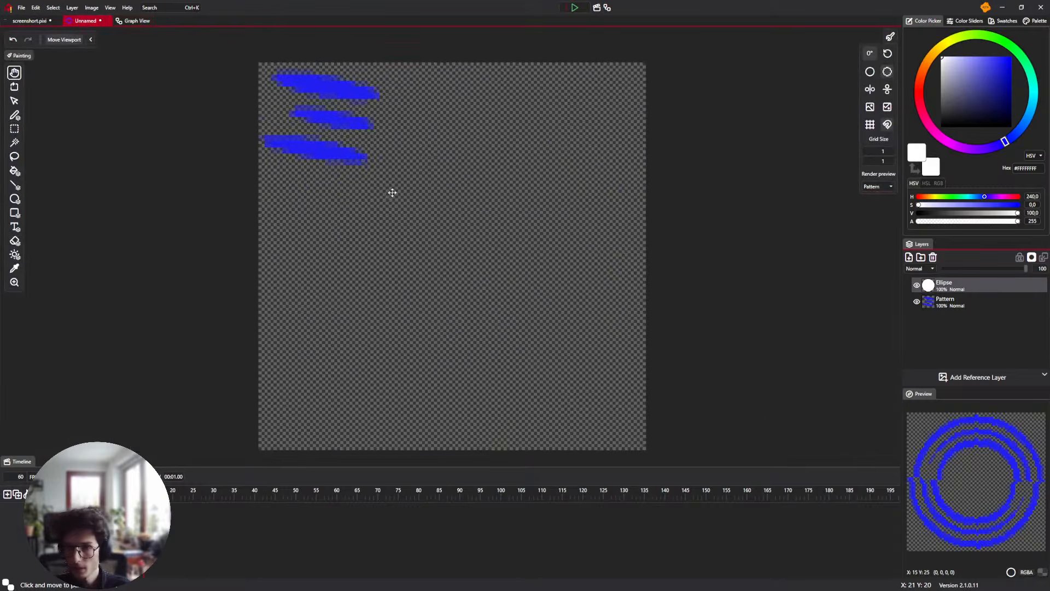
# Enlarge the Pattern layer's blue strokes until they span the full width of the canvas
pyautogui.press('v')
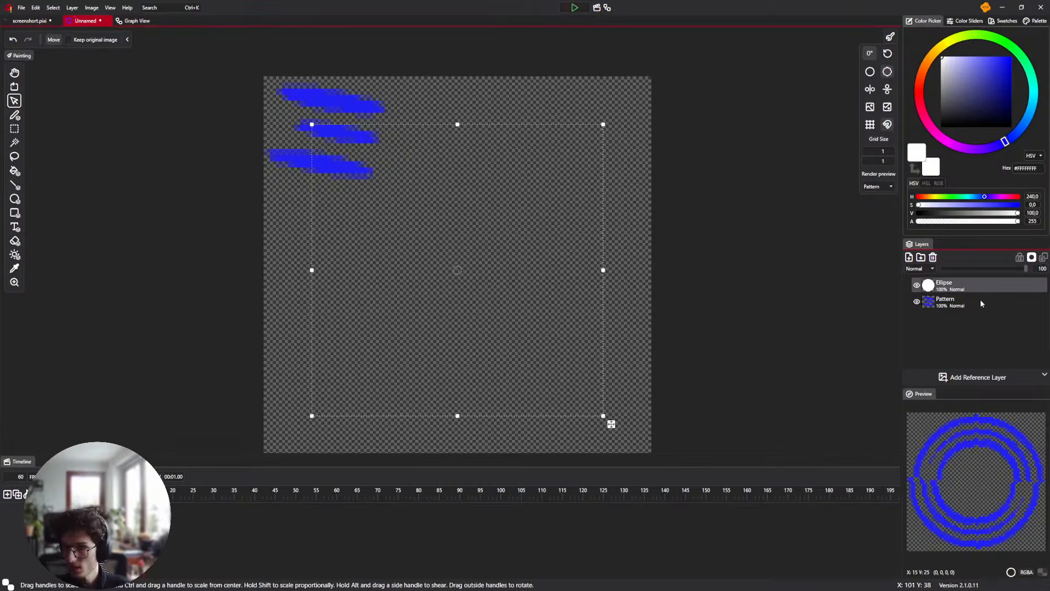
pyautogui.click(360, 146)
pyautogui.moveTo(385, 180)
pyautogui.mouseDown()
pyautogui.moveTo(655, 310)
pyautogui.moveTo(746, 337)
pyautogui.moveTo(720, 257)
pyautogui.mouseUp()
pyautogui.moveTo(657, 242); pyautogui.dragTo(632, 220)
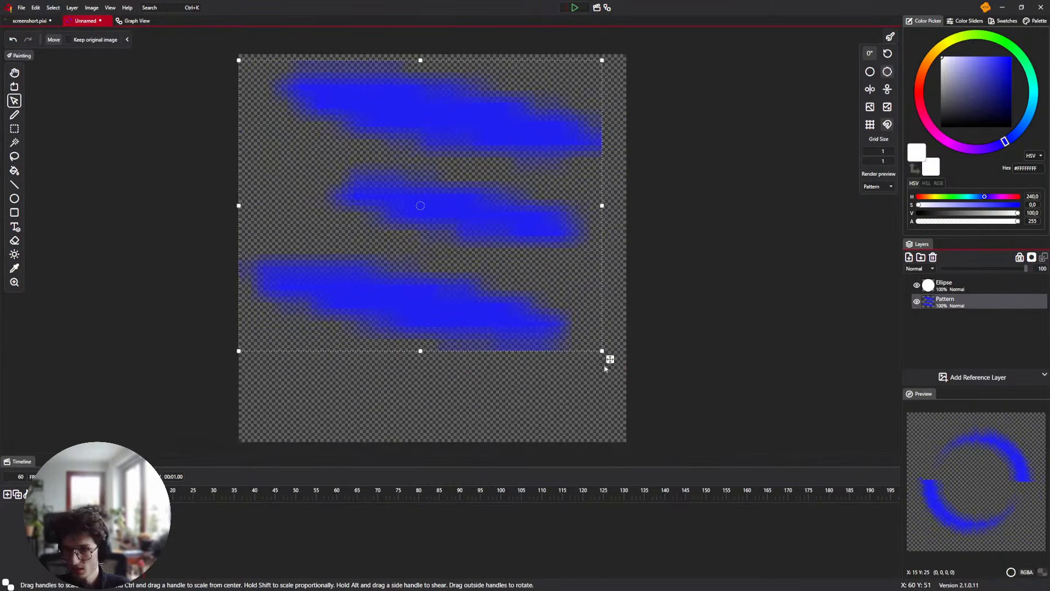
pyautogui.moveTo(609, 359); pyautogui.dragTo(629, 376)
pyautogui.press('h')
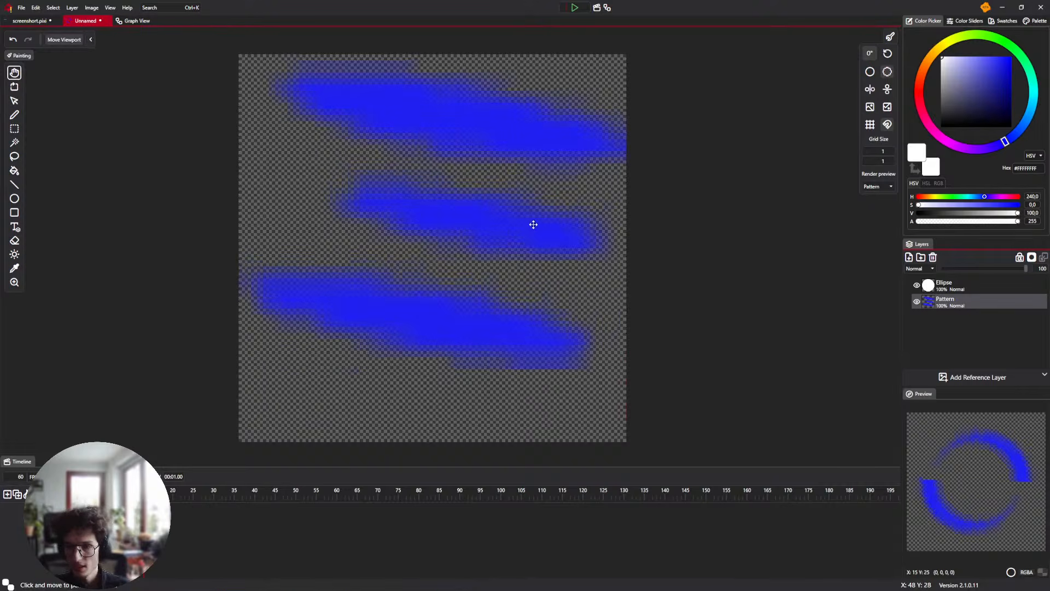
# In the node graph, connect the Pattern node's Size to the Create Image node's Size
pyautogui.click(130, 22)
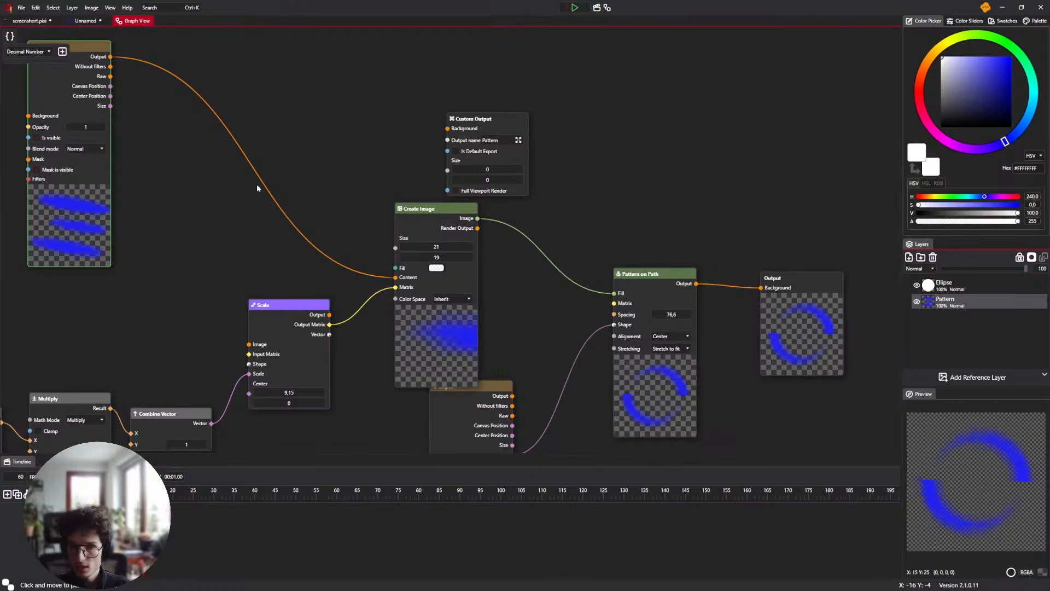
pyautogui.moveTo(113, 106); pyautogui.dragTo(396, 248)
pyautogui.moveTo(100, 246); pyautogui.dragTo(139, 253)
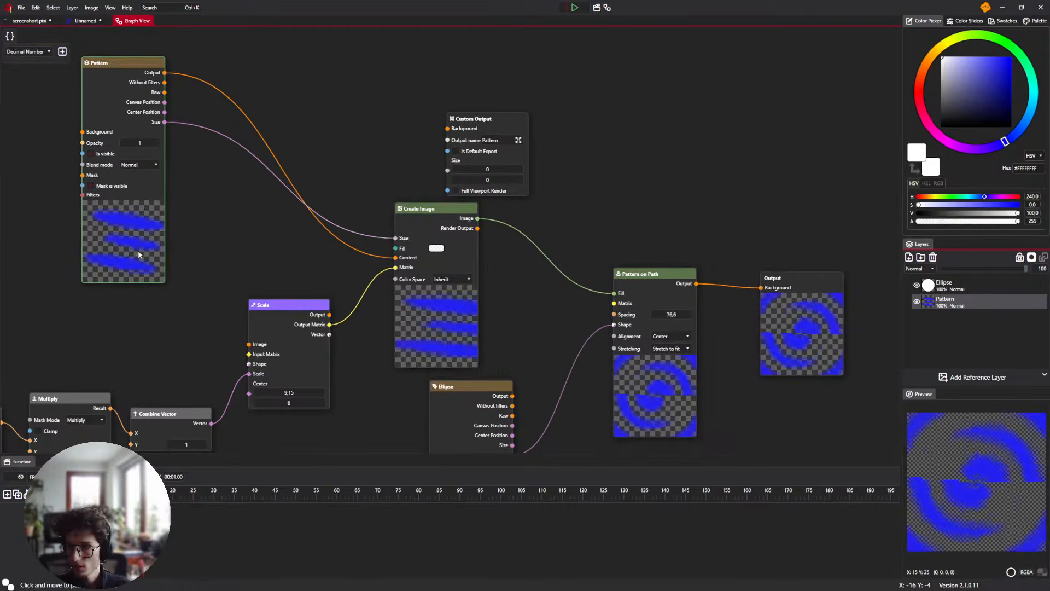
# Start playback and set the Pattern on Path spacing to 159,4
pyautogui.click(579, 10)
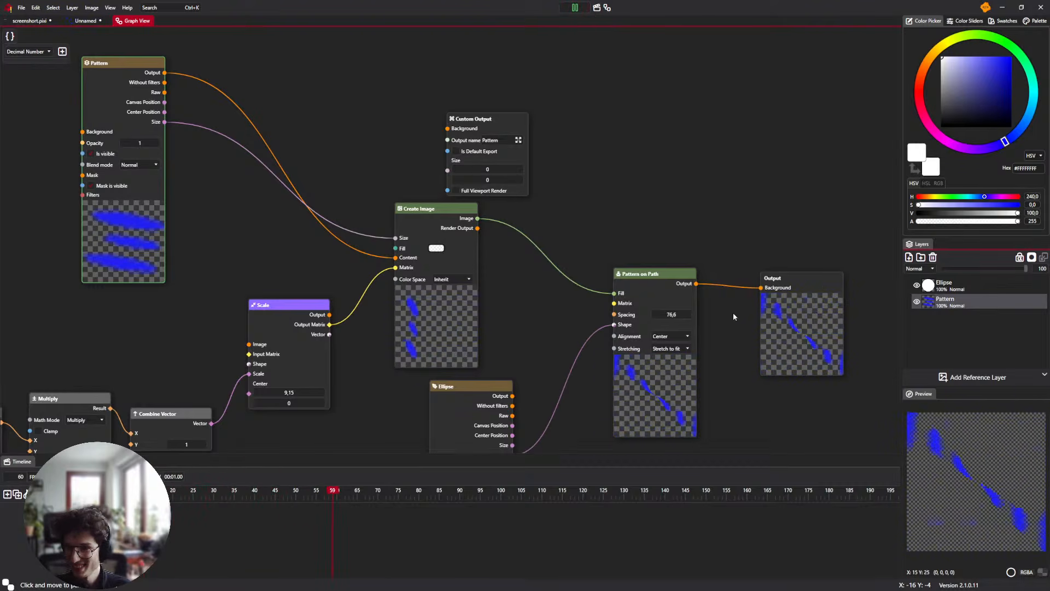
pyautogui.moveTo(683, 315); pyautogui.dragTo(858, 316)
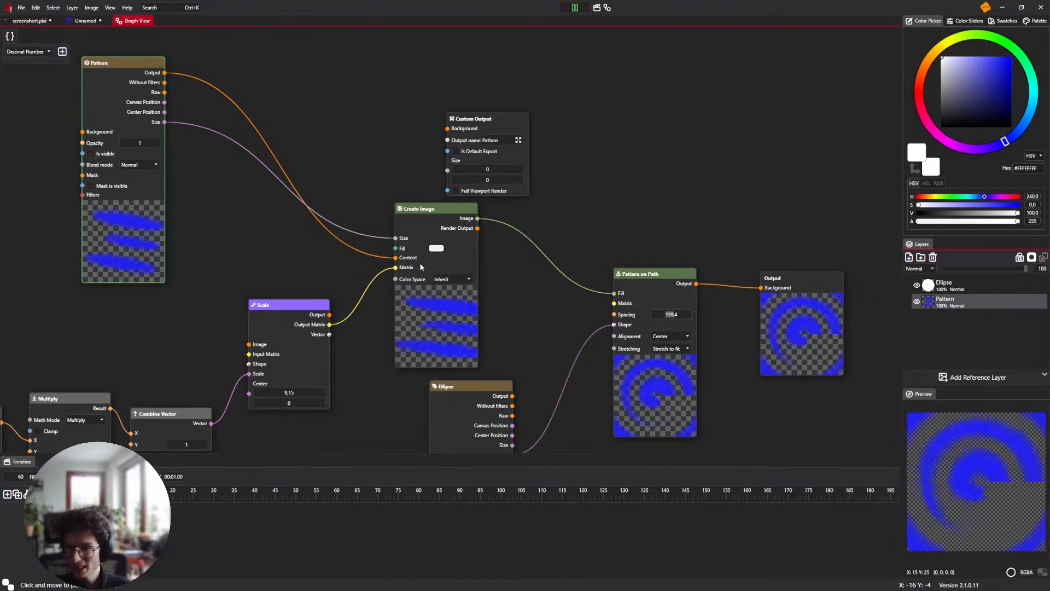
pyautogui.rightClick(238, 206)
pyautogui.write('scale')
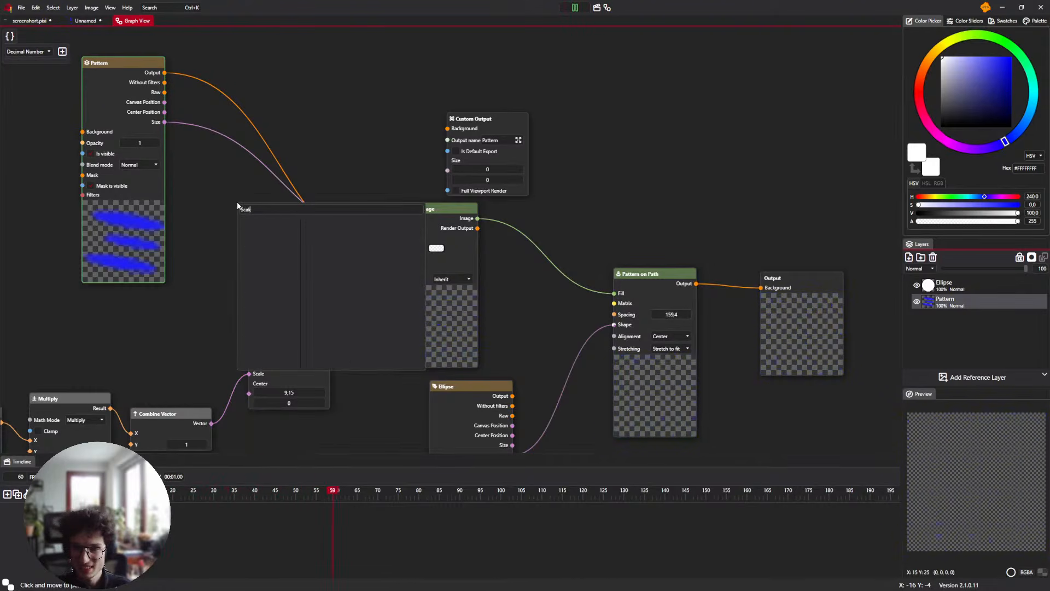
pyautogui.press('Return')
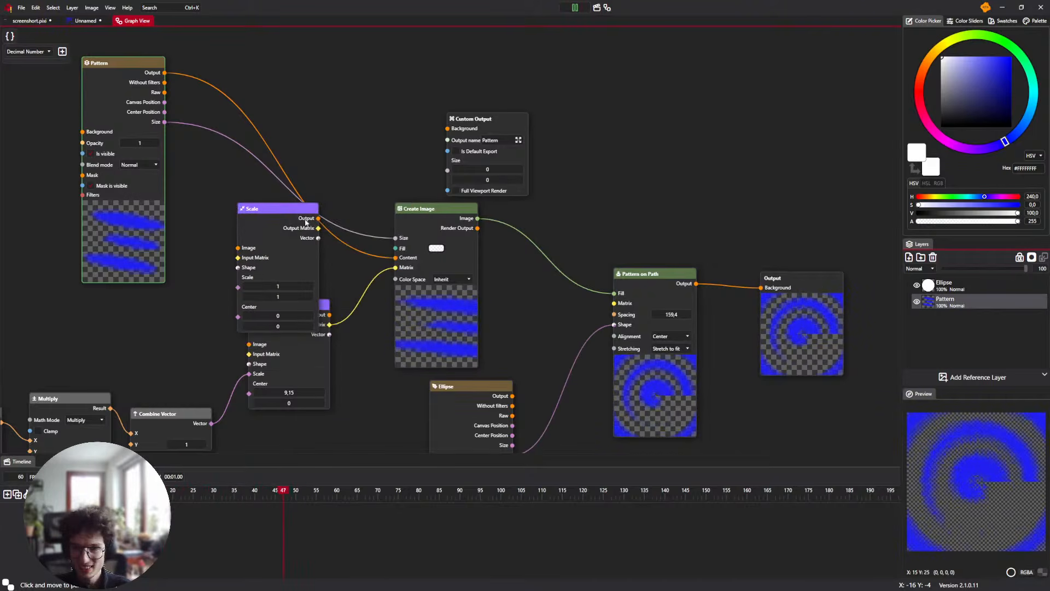
pyautogui.moveTo(304, 254); pyautogui.dragTo(361, 314)
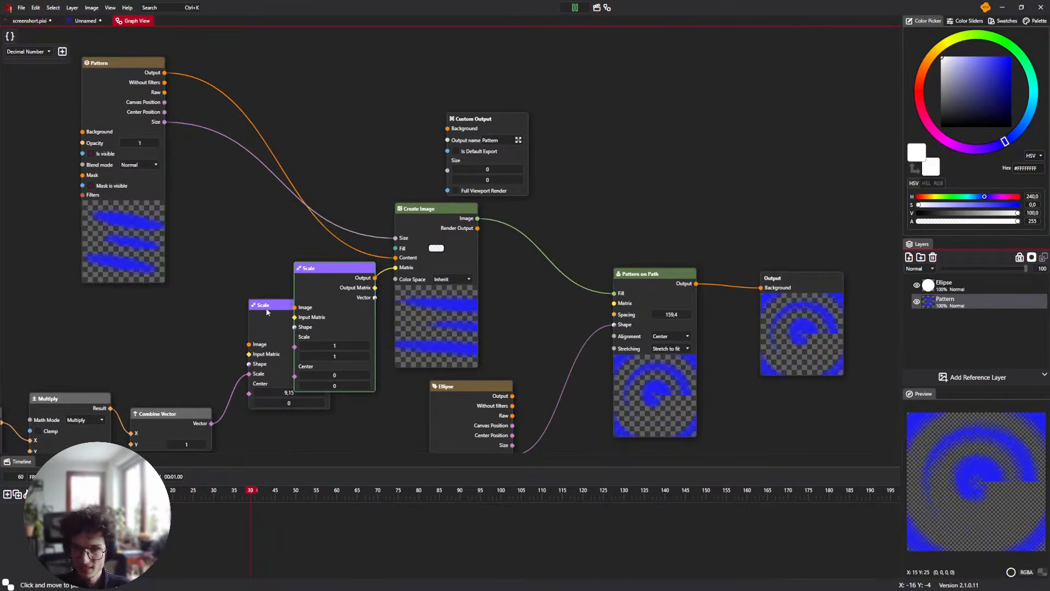
pyautogui.moveTo(266, 309); pyautogui.dragTo(243, 317)
pyautogui.click(313, 287)
pyautogui.press('Delete')
# Duplicate the existing Scale node and connect the Pattern node's Center Position to the duplicate's Center
pyautogui.moveTo(267, 261); pyautogui.dragTo(301, 192)
pyautogui.moveTo(276, 314); pyautogui.dragTo(285, 314)
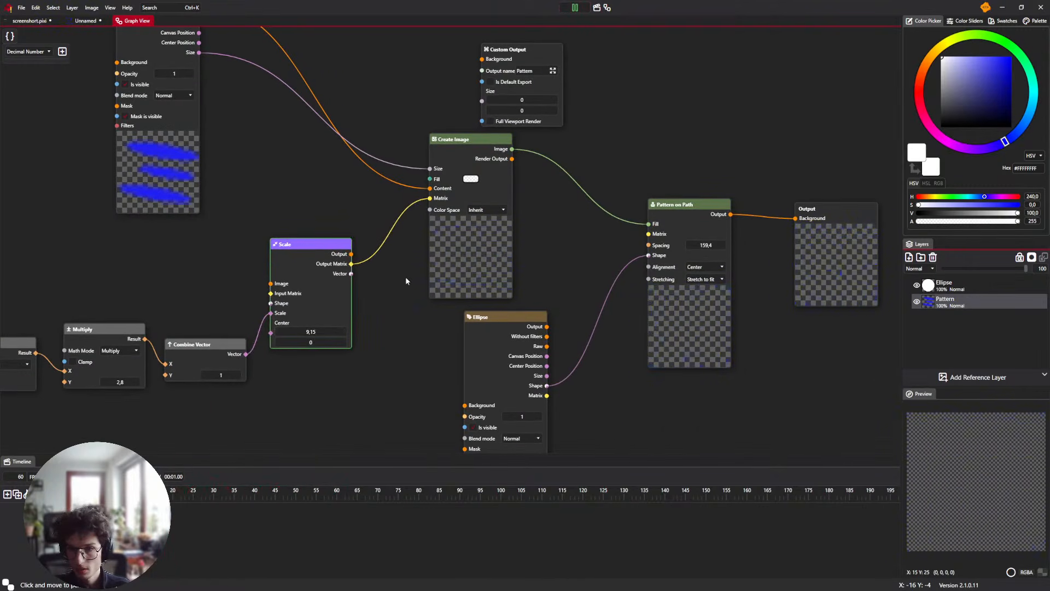
pyautogui.hotkey('ctrl', 'd')
pyautogui.moveTo(320, 267); pyautogui.dragTo(304, 165)
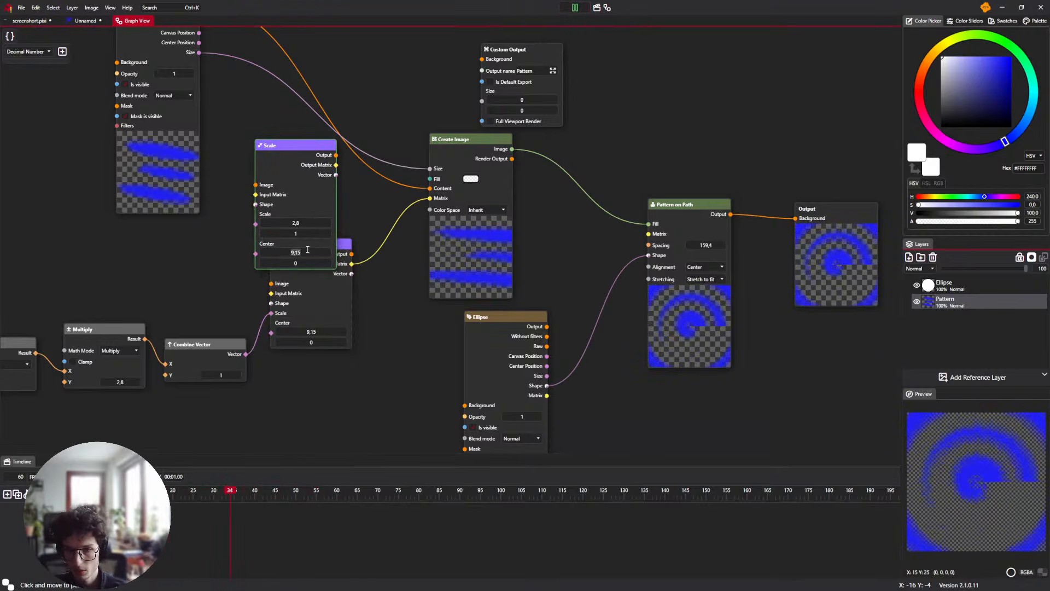
pyautogui.moveTo(209, 68); pyautogui.dragTo(215, 103)
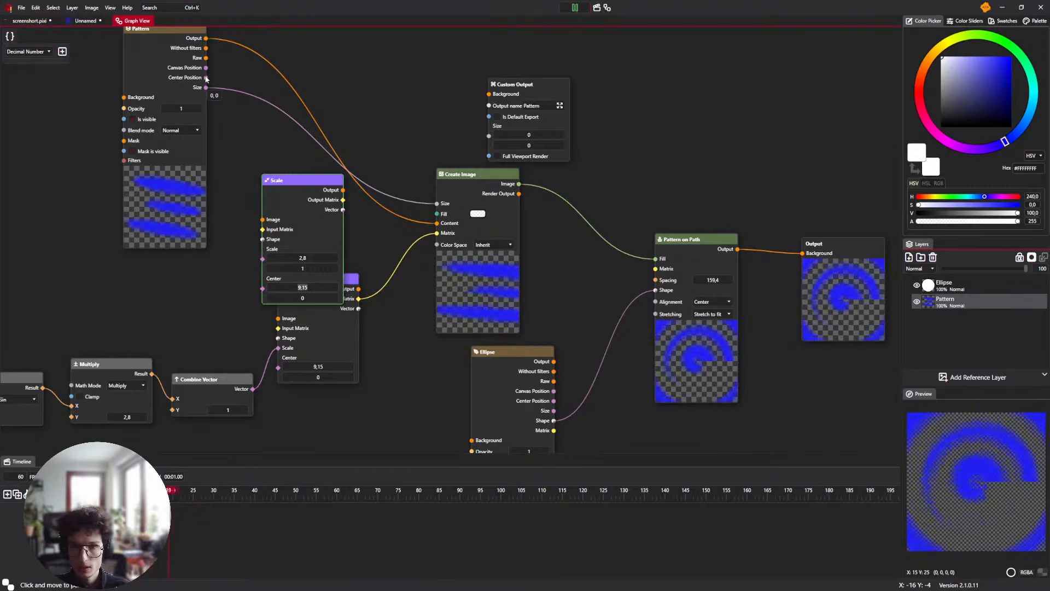
pyautogui.moveTo(254, 272); pyautogui.dragTo(263, 278)
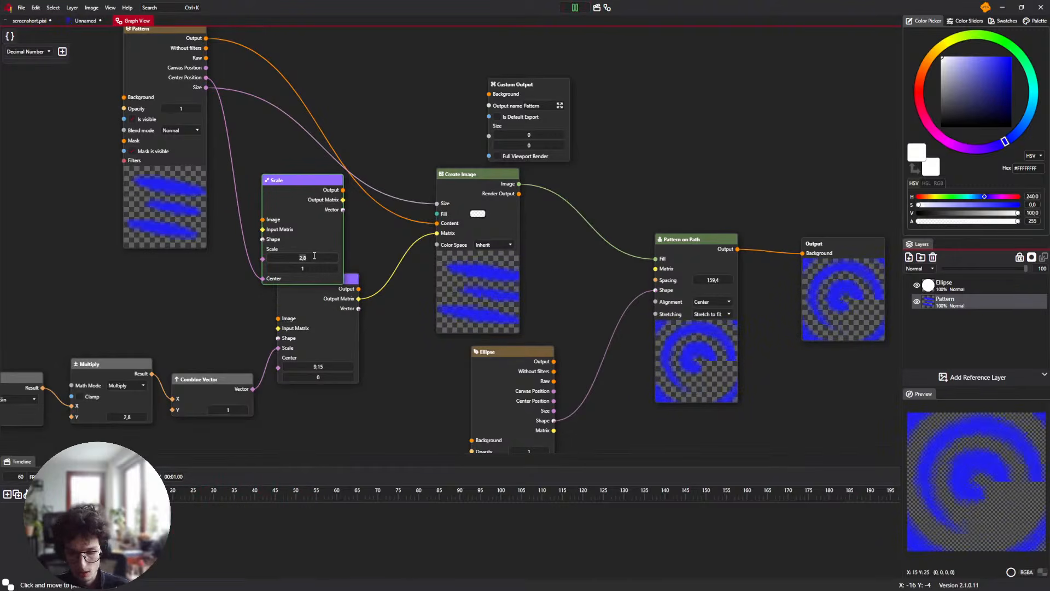
# Set the duplicate to 0,5 on both axes and chain its matrix between the original Scale and Create Image nodes
pyautogui.press('Tab')
pyautogui.write('0.5')
pyautogui.moveTo(343, 200); pyautogui.dragTo(436, 237)
pyautogui.moveTo(303, 181); pyautogui.dragTo(396, 234)
pyautogui.moveTo(317, 280); pyautogui.dragTo(358, 284)
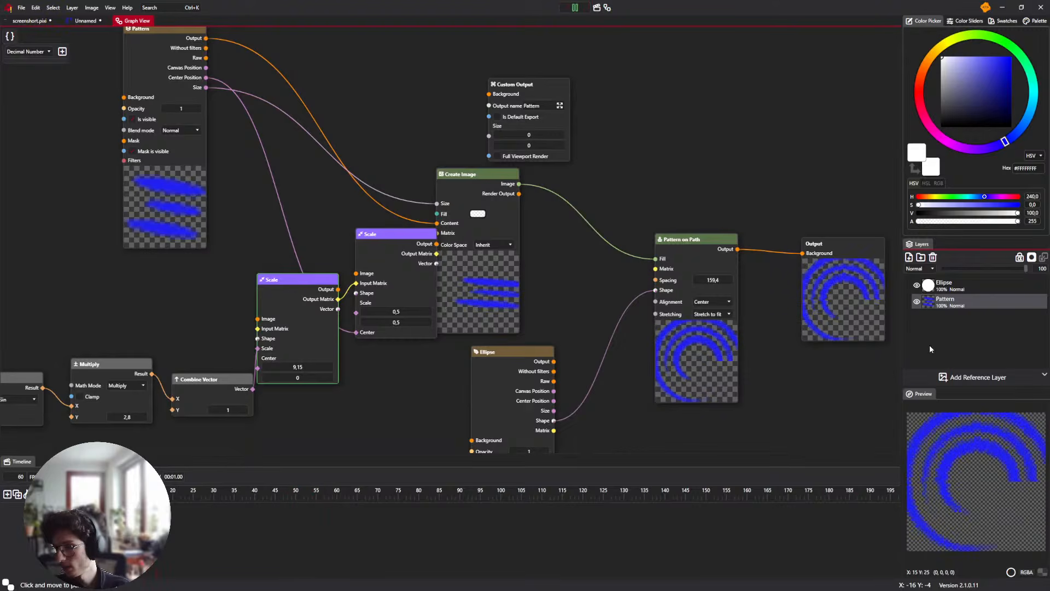
# Set the second Scale node's scale to 0,25 on both axes
pyautogui.click(411, 313)
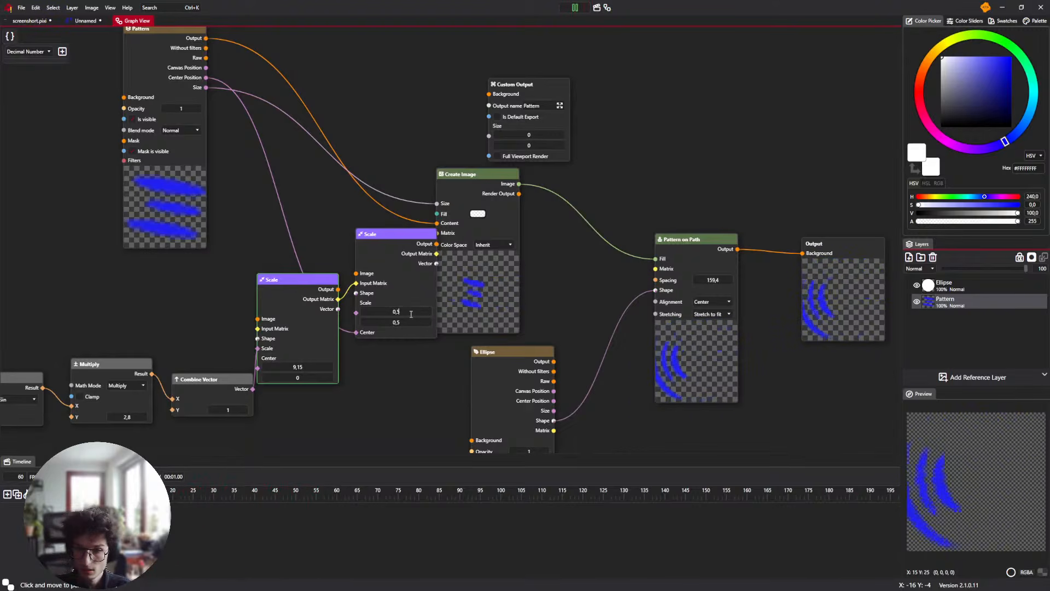
pyautogui.write('0.25')
pyautogui.press('Tab')
pyautogui.write('0.25')
pyautogui.press('Return')
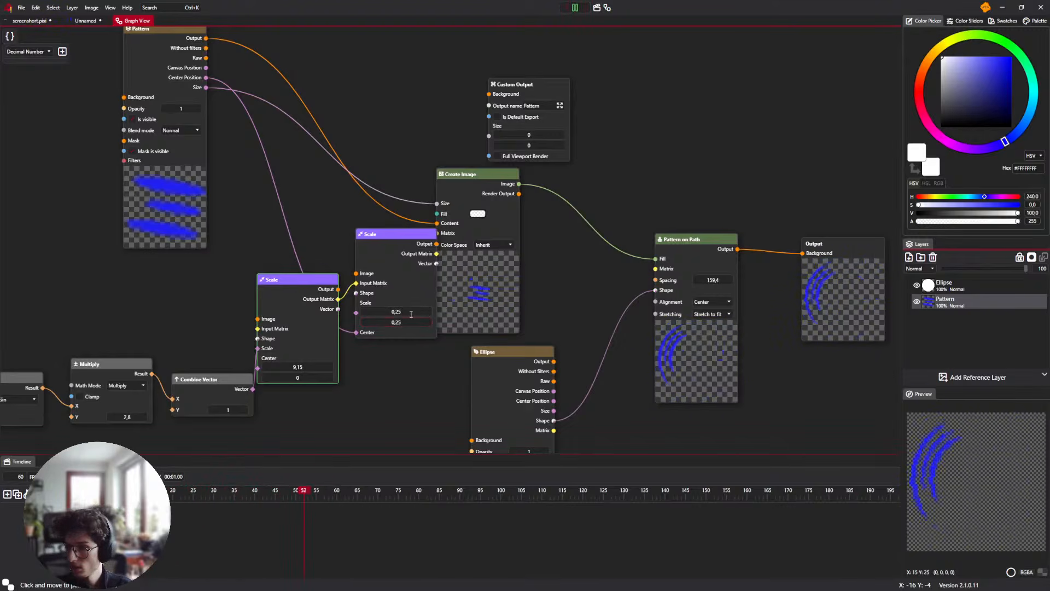
# Set the Unnamed document's render preview to Default to view the animation on the canvas
pyautogui.click(86, 21)
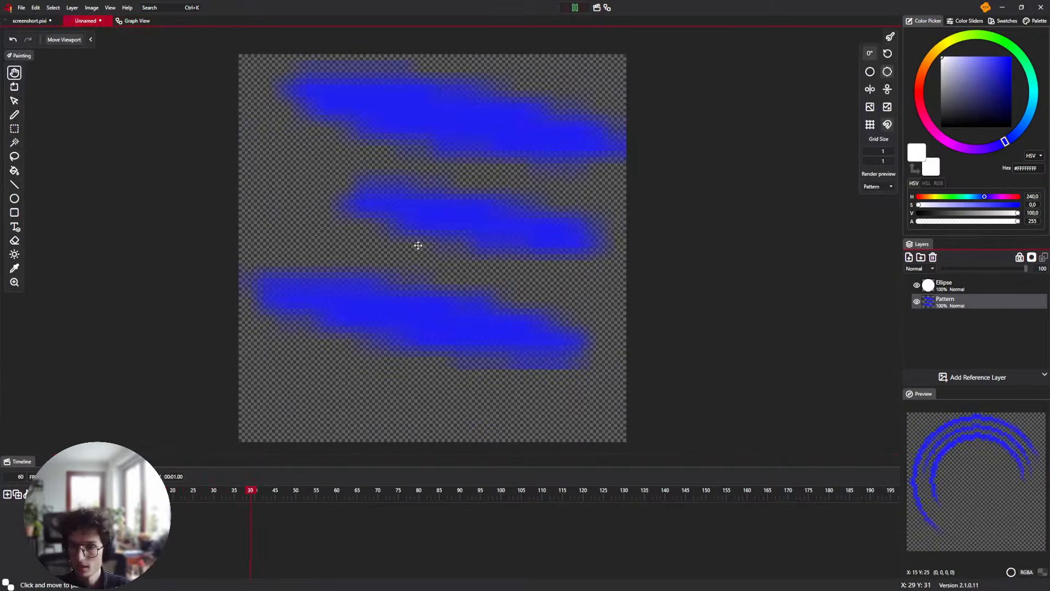
pyautogui.click(871, 189)
pyautogui.click(871, 198)
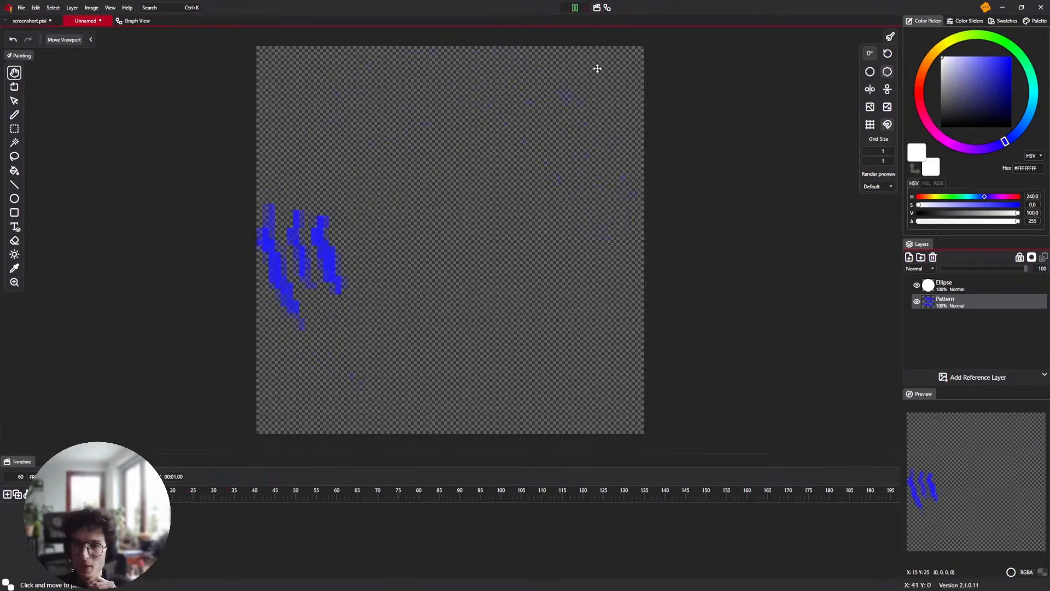
# Return to the node graph and set the Pattern on Path spacing to 152,2
pyautogui.click(137, 22)
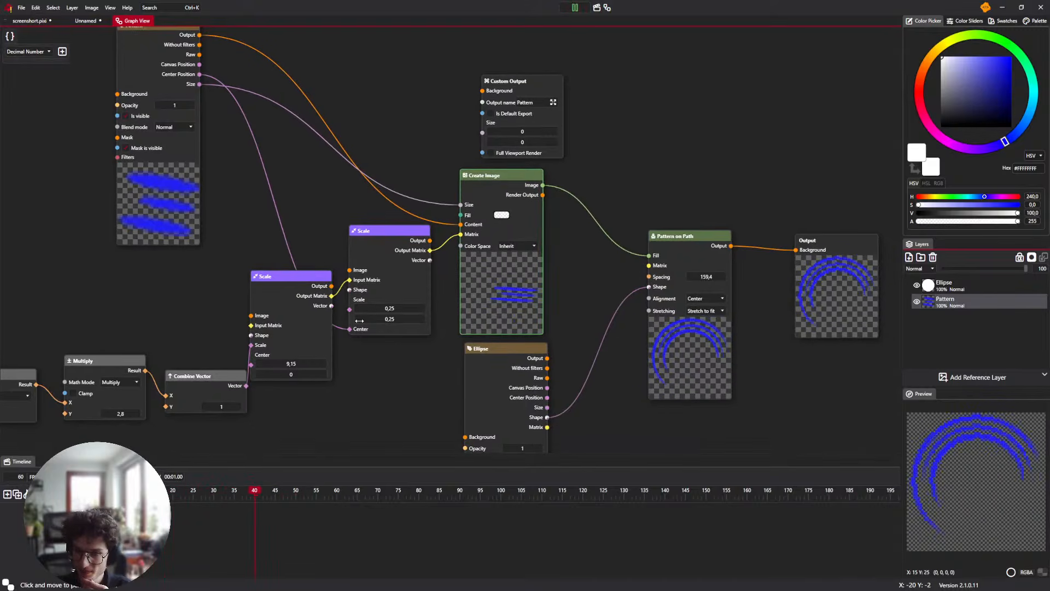
pyautogui.moveTo(586, 238); pyautogui.dragTo(517, 237)
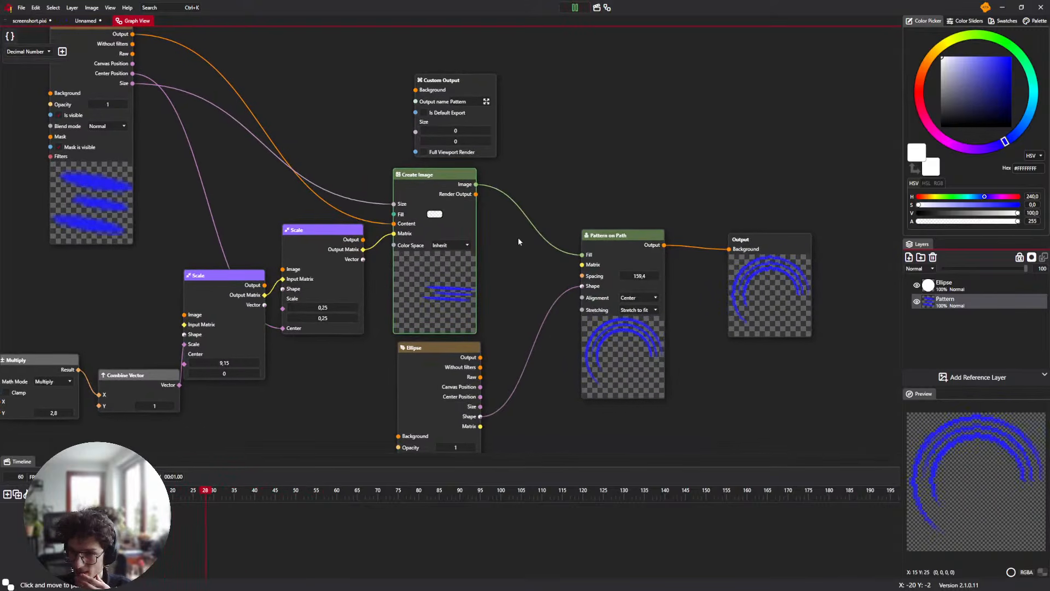
pyautogui.moveTo(730, 278); pyautogui.dragTo(640, 328)
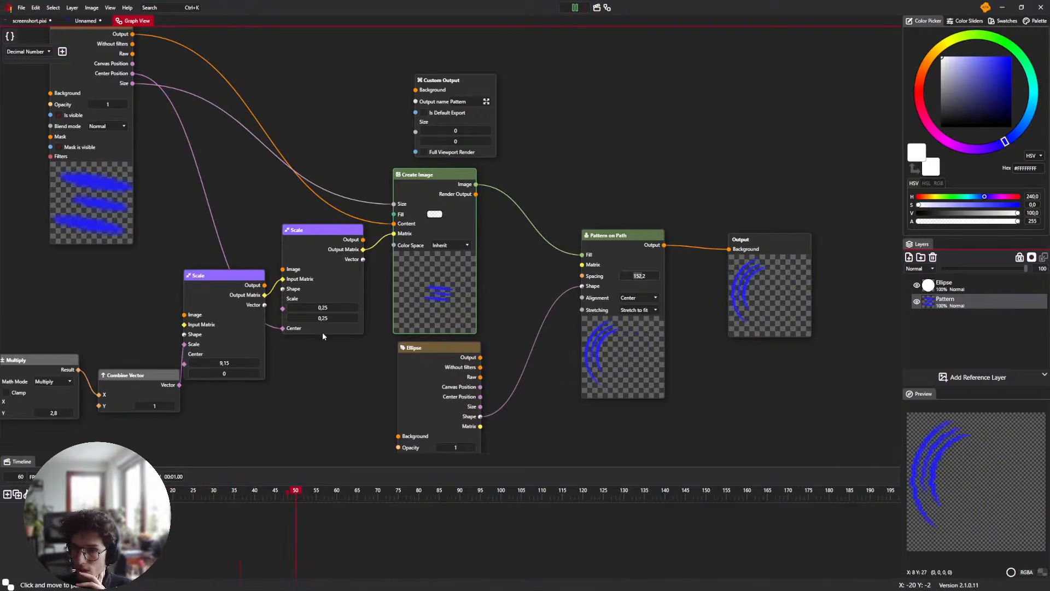
pyautogui.moveTo(338, 344); pyautogui.dragTo(443, 320)
pyautogui.click(416, 239)
pyautogui.hotkey('ctrl', 'c')
pyautogui.hotkey('ctrl', 'v')
pyautogui.moveTo(416, 239); pyautogui.dragTo(168, 268)
pyautogui.press('Delete')
# Add an Offset node beside the original Scale node
pyautogui.rightClick(190, 278)
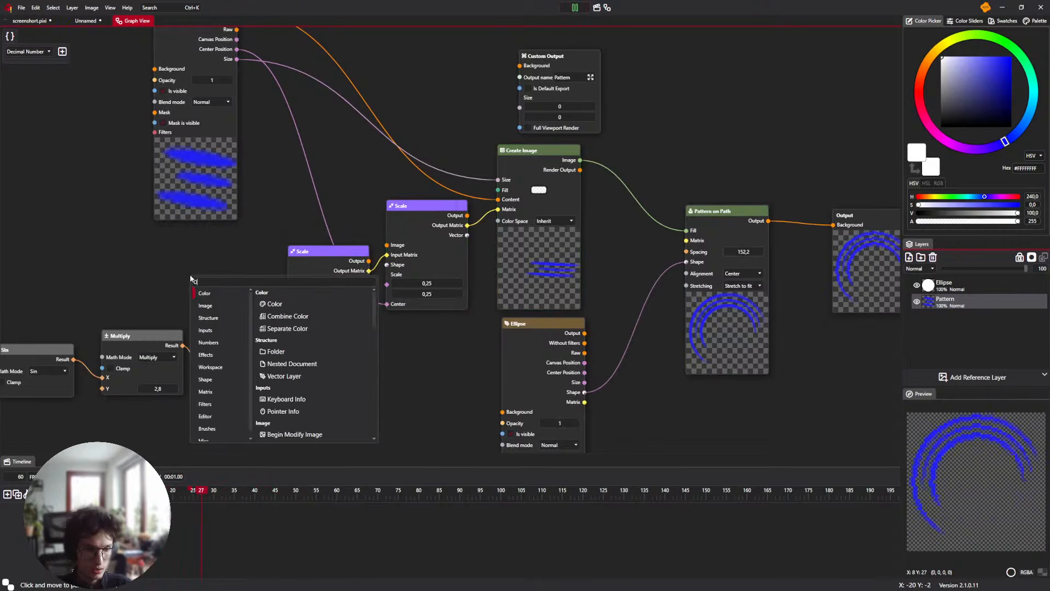
pyautogui.write('Offset')
pyautogui.press('Return')
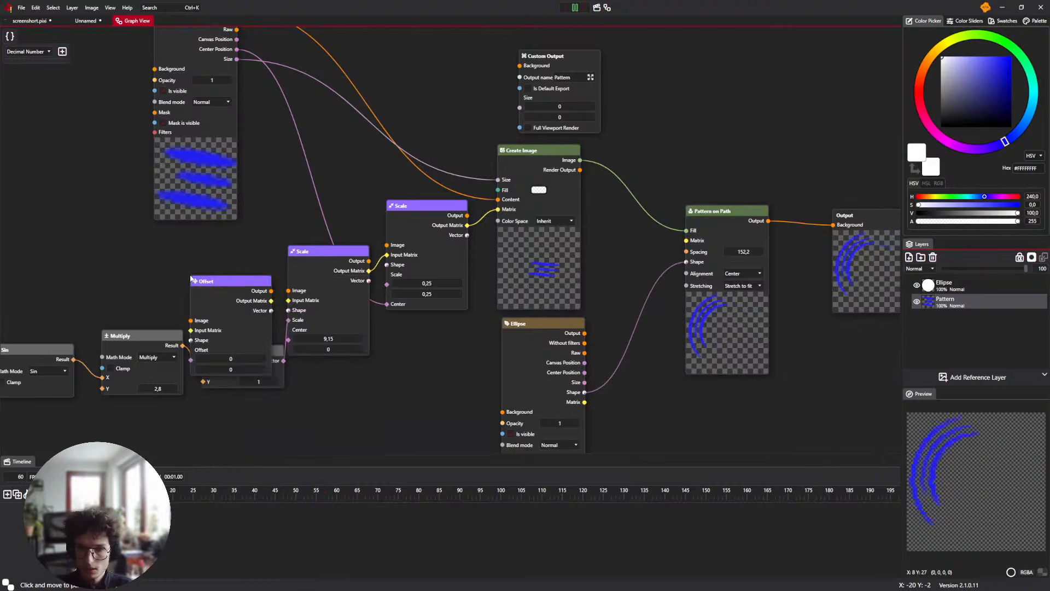
# Move the node chain from Time to Combine Vector away from the Offset node to make room
pyautogui.moveTo(334, 412); pyautogui.dragTo(462, 340)
pyautogui.moveTo(401, 375); pyautogui.dragTo(52, 315)
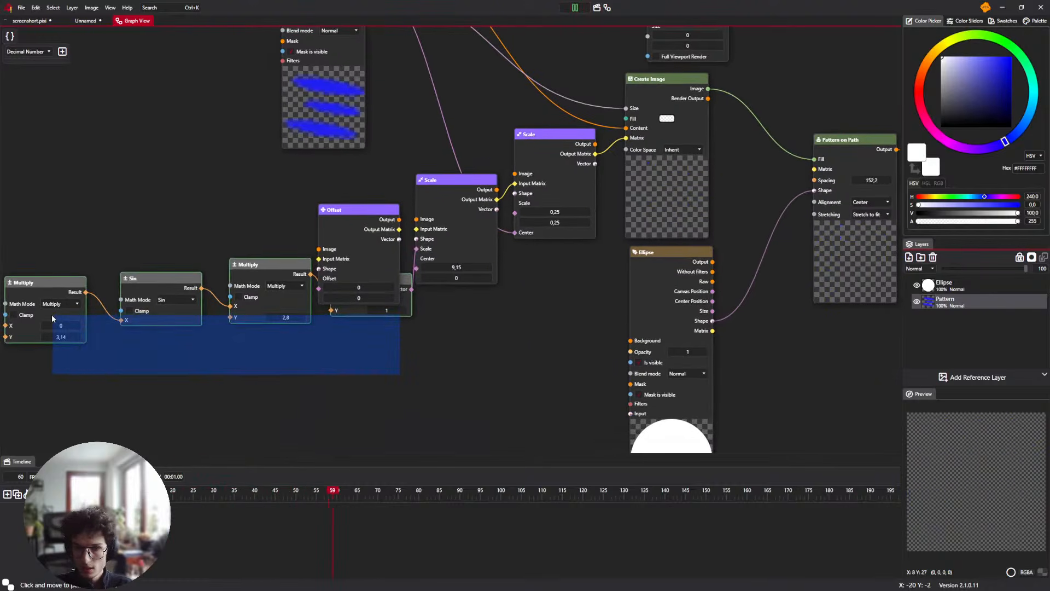
pyautogui.moveTo(311, 383); pyautogui.dragTo(509, 386)
pyautogui.moveTo(572, 352); pyautogui.dragTo(104, 281)
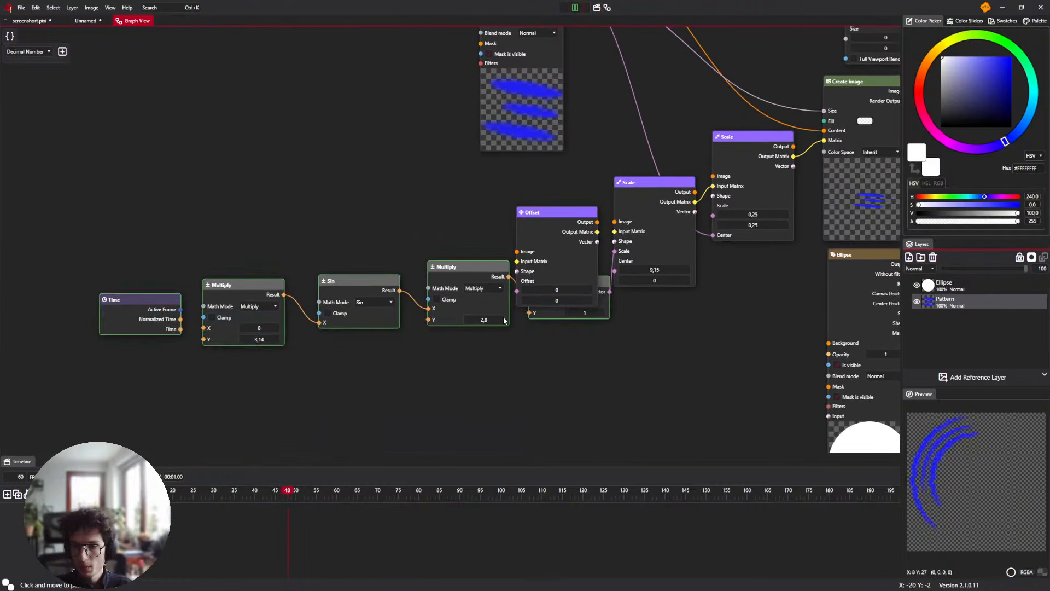
pyautogui.moveTo(355, 279); pyautogui.dragTo(305, 259)
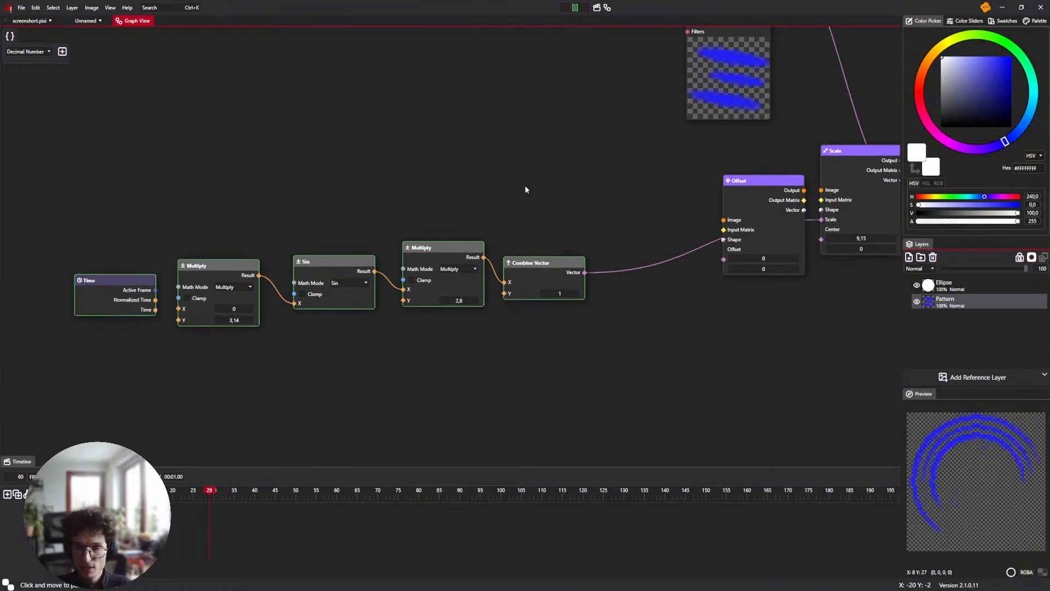
pyautogui.moveTo(703, 166); pyautogui.dragTo(316, 259)
pyautogui.click(394, 252)
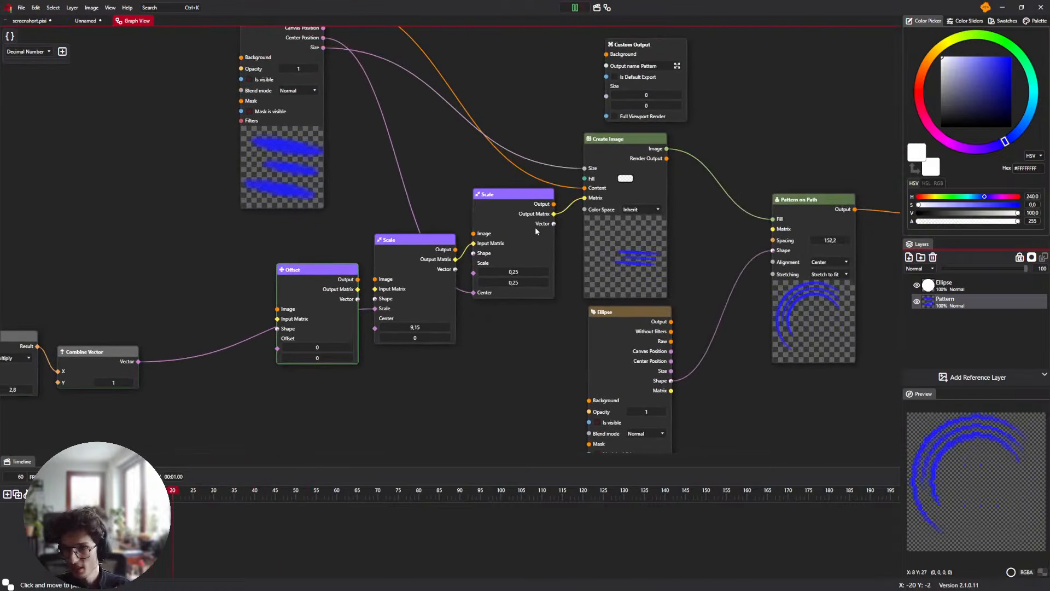
# Rearrange the two Scale nodes and the Offset node so that Offset sits ahead of the first Scale node
pyautogui.moveTo(340, 395); pyautogui.dragTo(517, 272)
pyautogui.moveTo(532, 244)
pyautogui.mouseDown()
pyautogui.moveTo(506, 278)
pyautogui.moveTo(522, 255)
pyautogui.mouseUp()
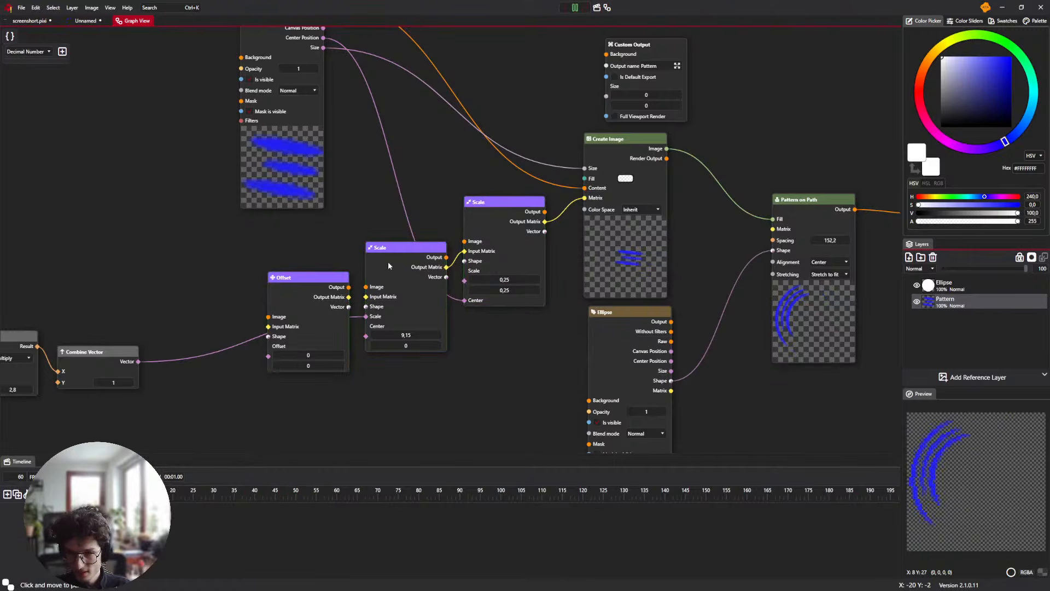
pyautogui.moveTo(296, 278); pyautogui.dragTo(225, 277)
pyautogui.moveTo(430, 268)
pyautogui.mouseDown()
pyautogui.moveTo(394, 280)
pyautogui.moveTo(420, 254)
pyautogui.mouseUp()
pyautogui.moveTo(228, 281); pyautogui.dragTo(252, 279)
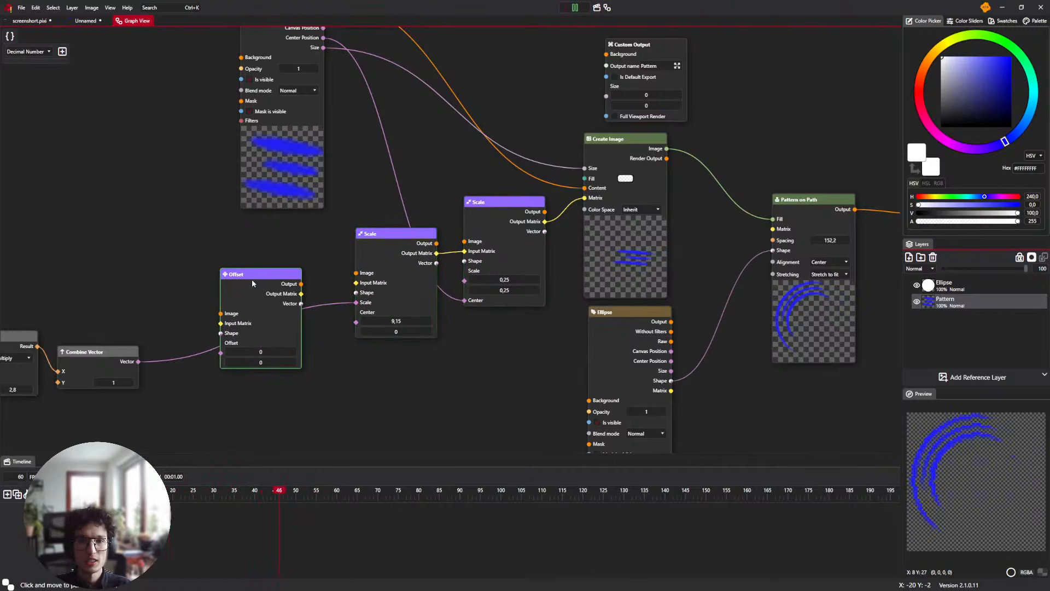
pyautogui.moveTo(274, 297); pyautogui.dragTo(300, 307)
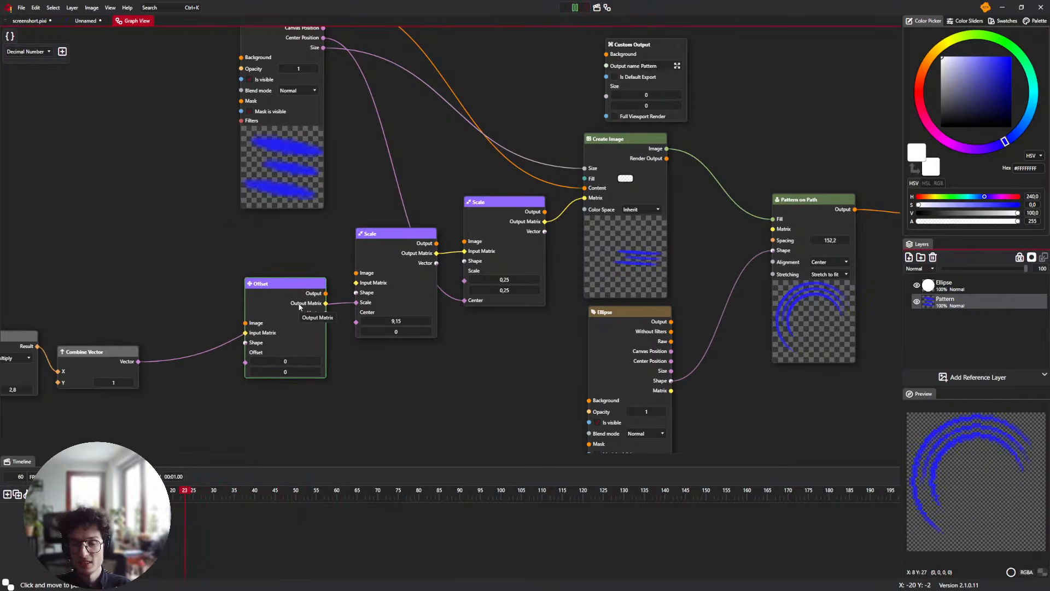
# Shift the two Scale nodes back toward Combine Vector and place the Offset node between them and Create Image
pyautogui.moveTo(492, 237); pyautogui.dragTo(373, 427)
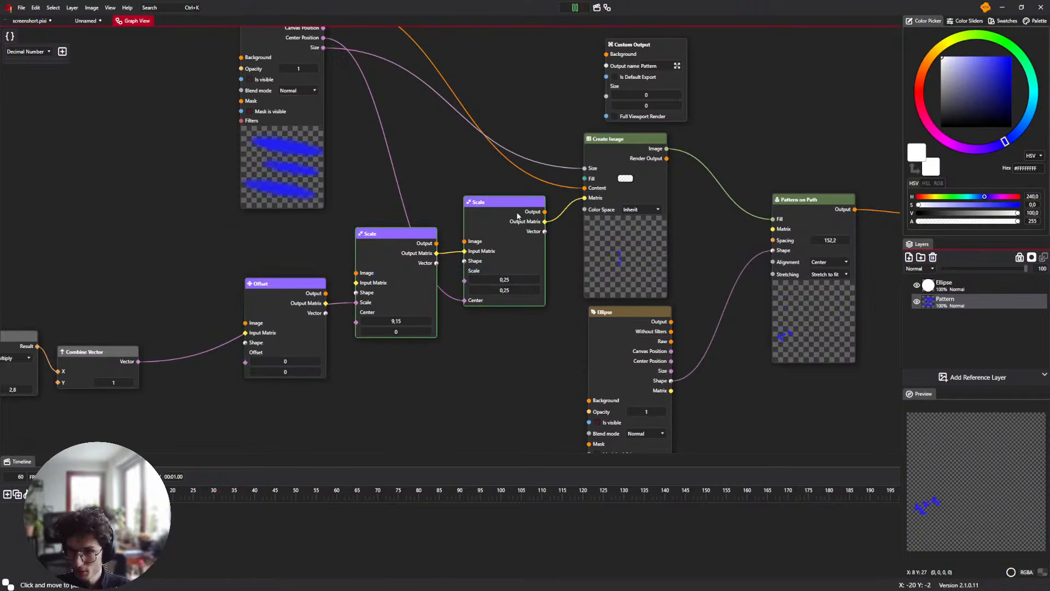
pyautogui.moveTo(518, 216); pyautogui.dragTo(465, 248)
pyautogui.moveTo(287, 293); pyautogui.dragTo(545, 227)
pyautogui.moveTo(339, 403); pyautogui.dragTo(427, 285)
pyautogui.moveTo(514, 224); pyautogui.dragTo(478, 215)
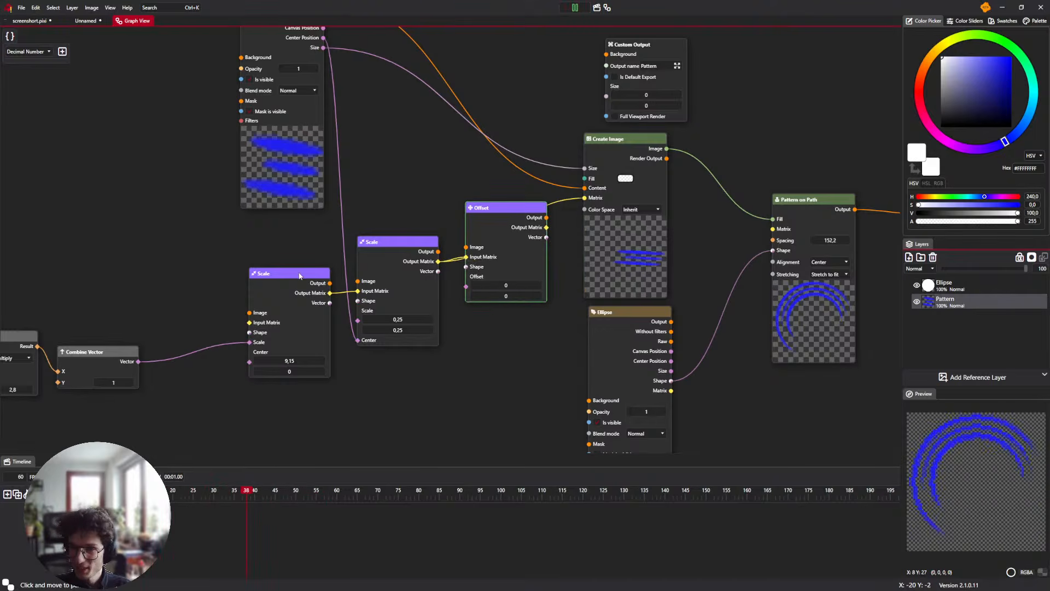
# Connect the Offset node's Output Matrix to Create Image's Matrix input and set its offset to -21,2 and -0,4
pyautogui.moveTo(547, 227); pyautogui.dragTo(585, 197)
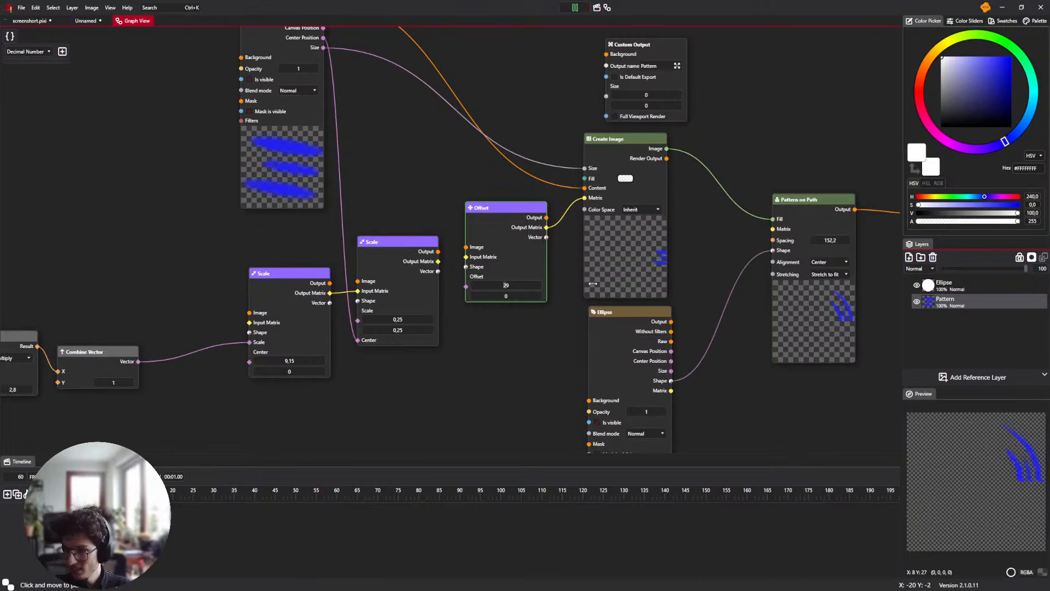
pyautogui.moveTo(572, 281); pyautogui.dragTo(492, 263)
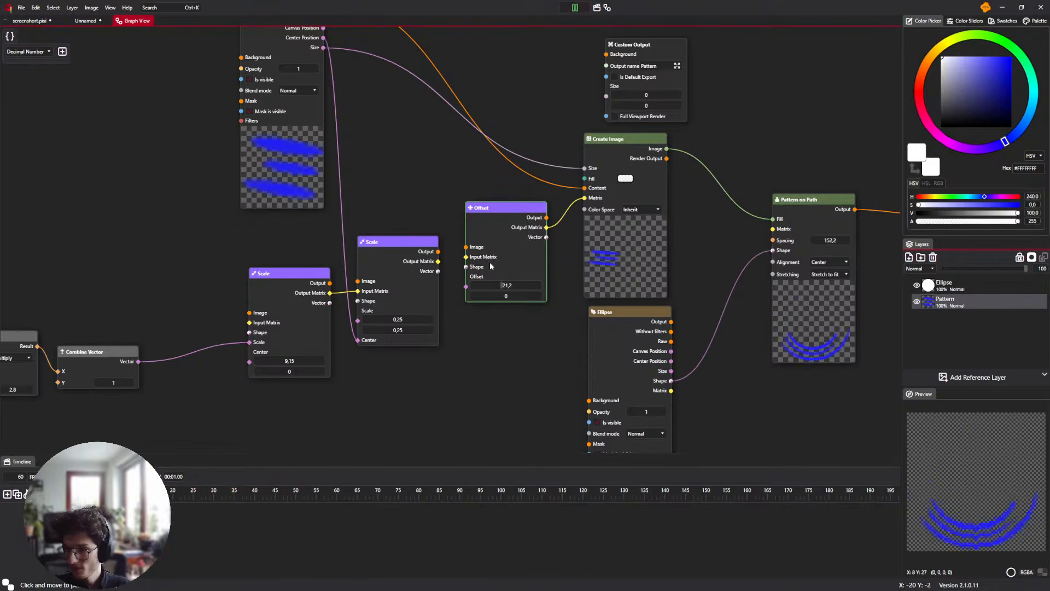
pyautogui.moveTo(503, 296)
pyautogui.mouseDown()
pyautogui.moveTo(569, 291)
pyautogui.moveTo(502, 283)
pyautogui.mouseUp()
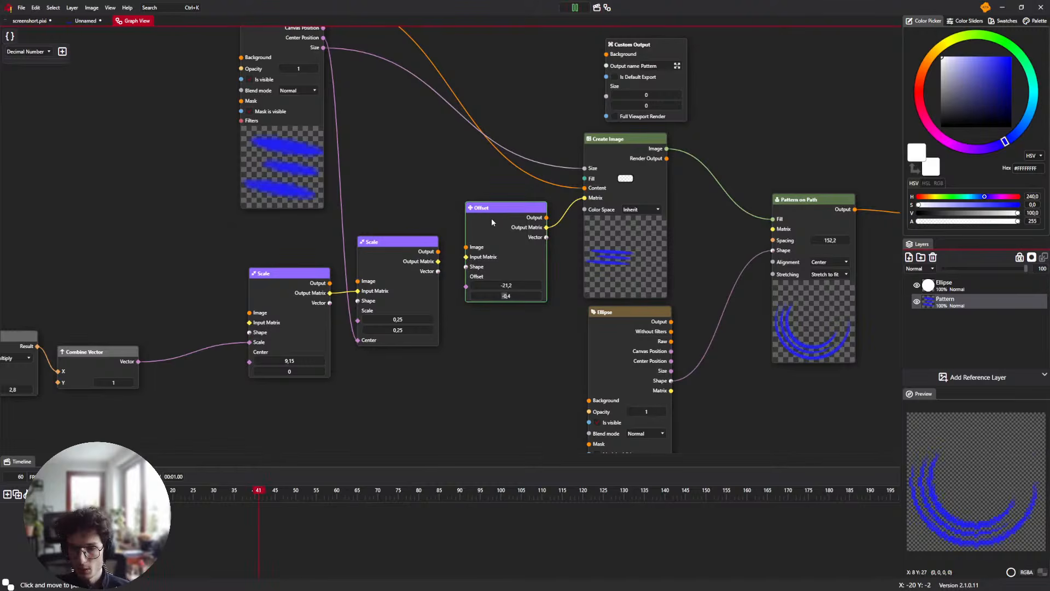
# Delete the Offset node and connect the 0,25 Scale node's Output Matrix to Create Image's Matrix input
pyautogui.press('Delete')
pyautogui.moveTo(438, 261); pyautogui.dragTo(586, 198)
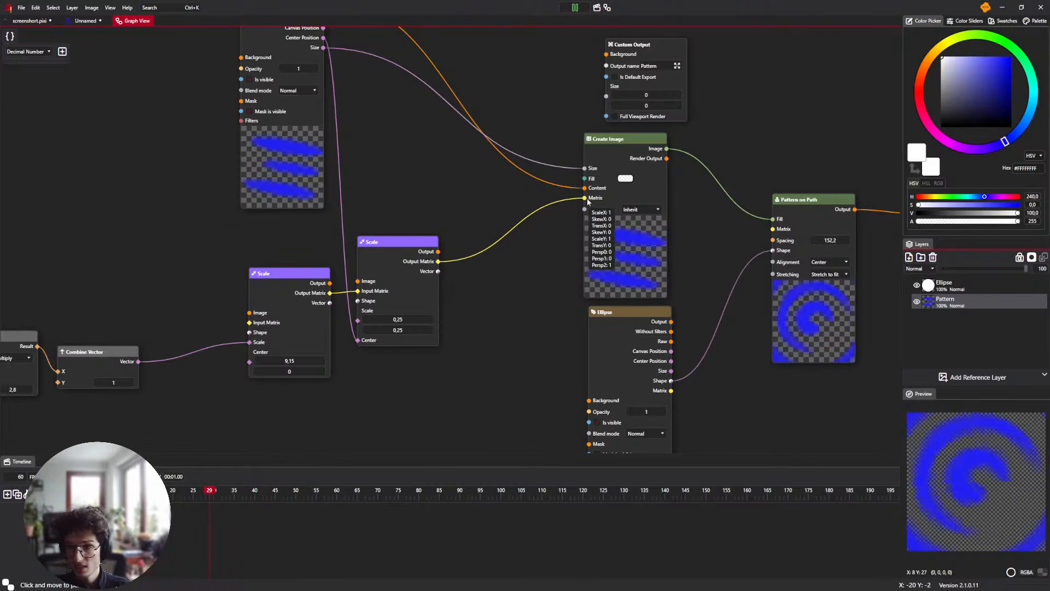
# Move the two Scale nodes together with the math node chain feeding them closer to the Create Image node
pyautogui.moveTo(256, 416); pyautogui.dragTo(409, 328)
pyautogui.moveTo(300, 395); pyautogui.dragTo(370, 375)
pyautogui.click(51, 402)
pyautogui.scroll(-3, 66, 395)
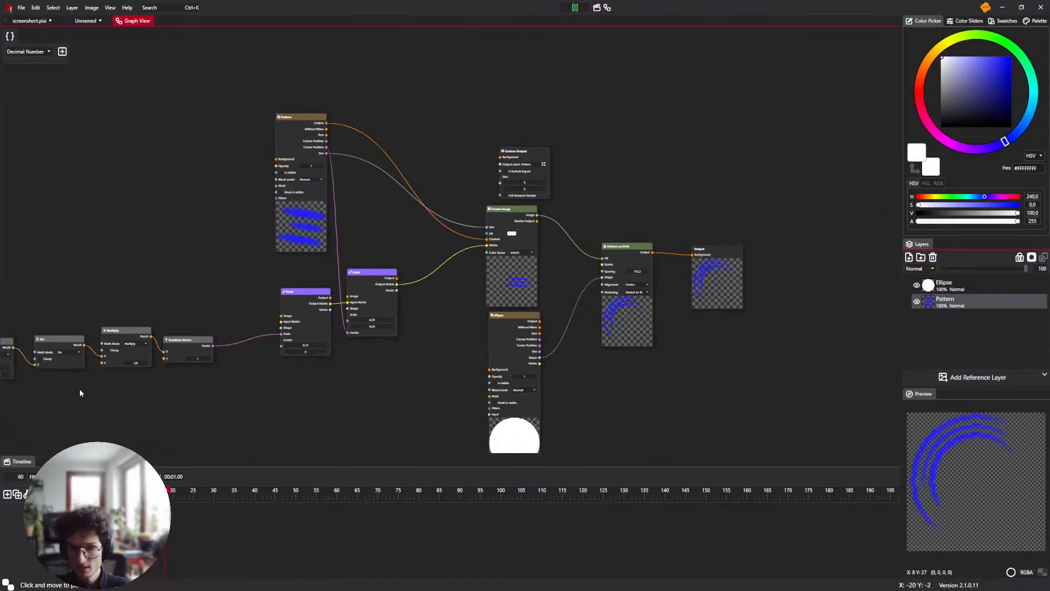
pyautogui.moveTo(75, 373); pyautogui.dragTo(179, 319)
pyautogui.moveTo(53, 343); pyautogui.dragTo(483, 241)
pyautogui.moveTo(492, 234); pyautogui.dragTo(556, 233)
# Check the animation on the Unnamed document's canvas and examine the Create Image and Pattern on Path nodes in the graph
pyautogui.click(85, 20)
pyautogui.scroll(-1, 437, 251)
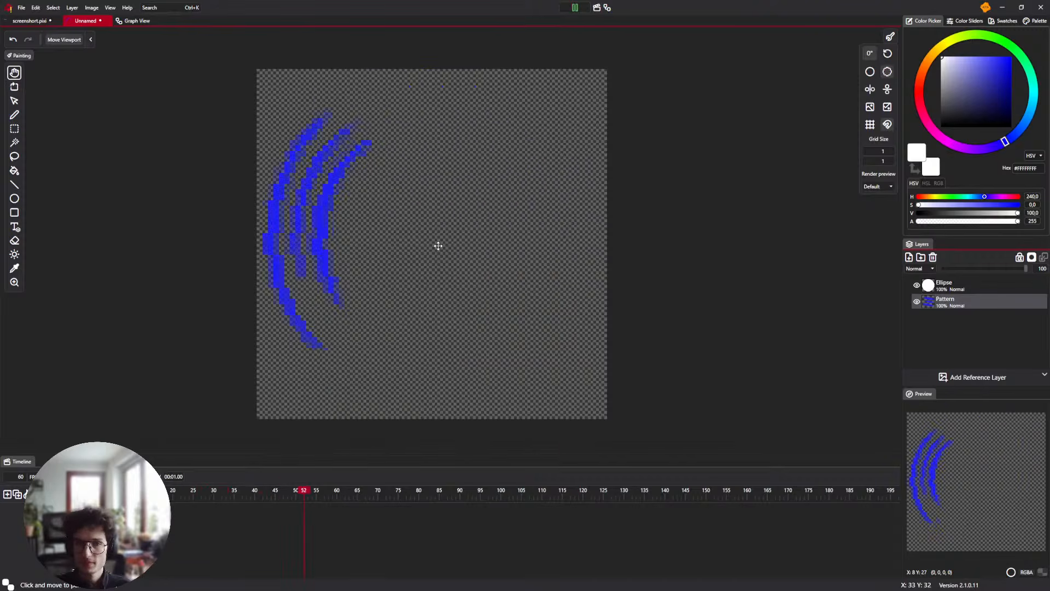
pyautogui.click(152, 21)
pyautogui.click(86, 20)
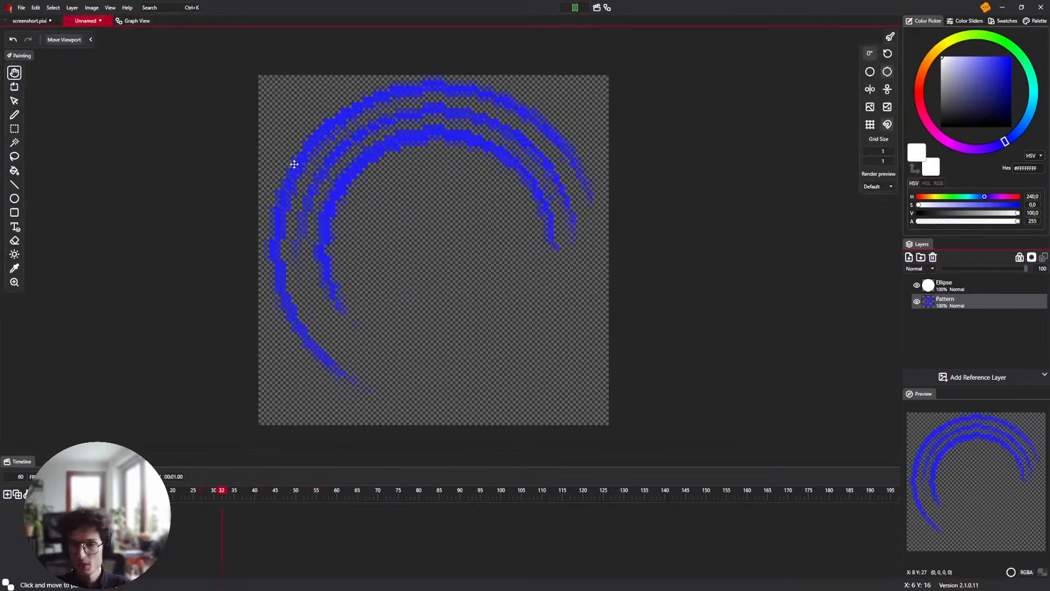
pyautogui.click(134, 21)
pyautogui.scroll(5, 566, 310)
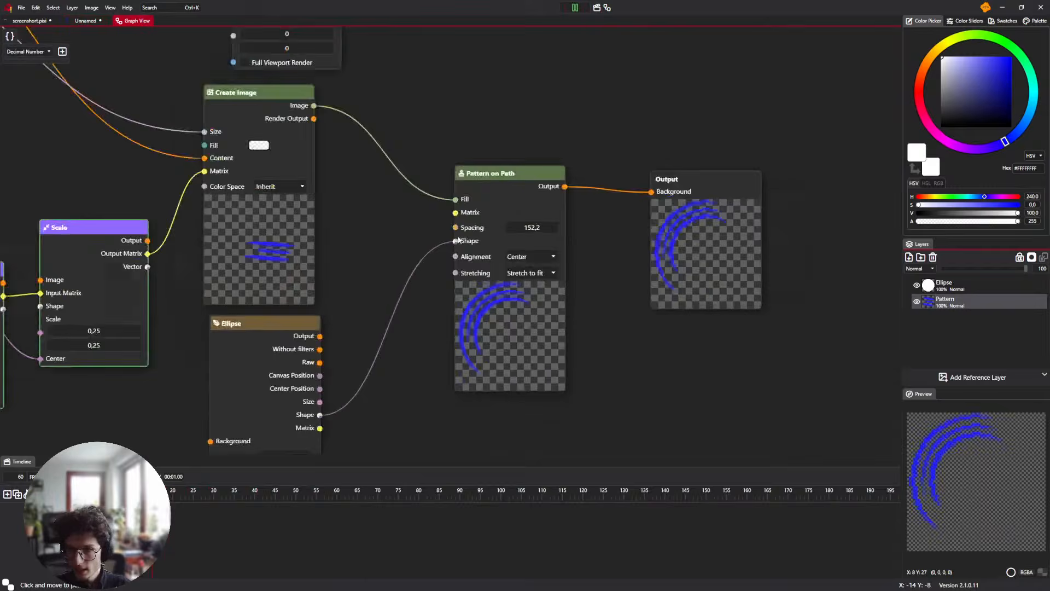
pyautogui.moveTo(369, 195); pyautogui.dragTo(435, 181)
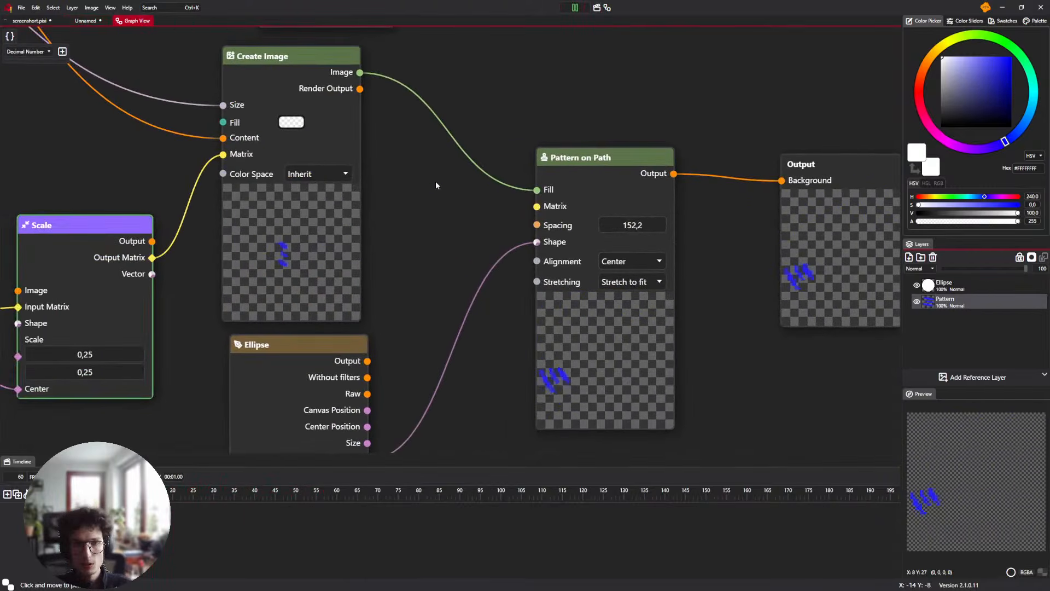
# Save the document as Spinner in the Animations folder as a PixiEditor file
pyautogui.hotkey('ctrl', 's')
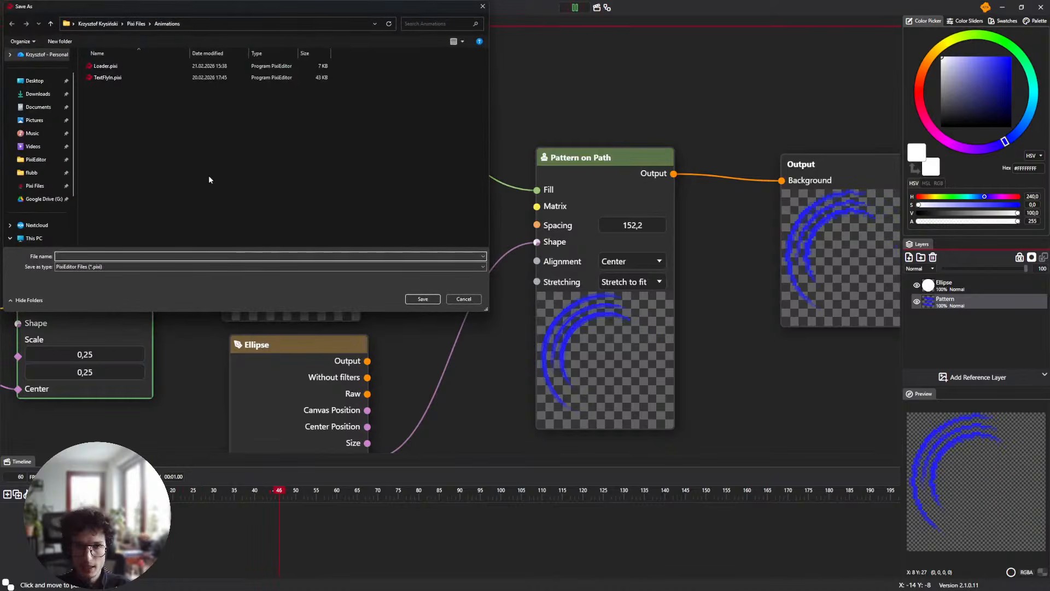
pyautogui.write('Spinner')
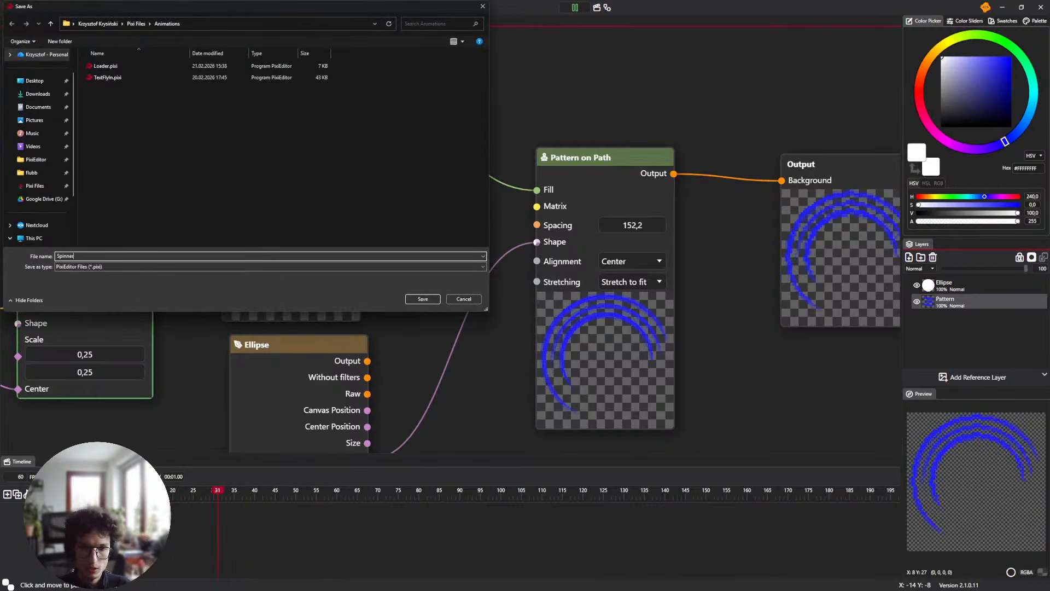
pyautogui.press('Return')
# Compare the Spinner.pixi canvas animation with the CSS loaders web page in the browser, and stop the playback
pyautogui.click(88, 21)
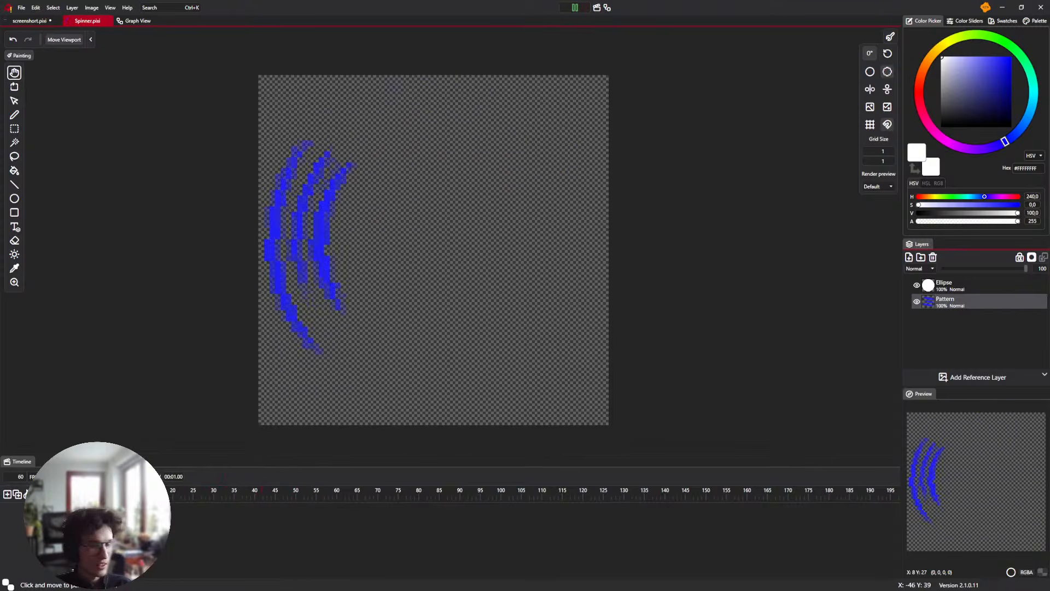
pyautogui.hotkey('alt', 'Tab')
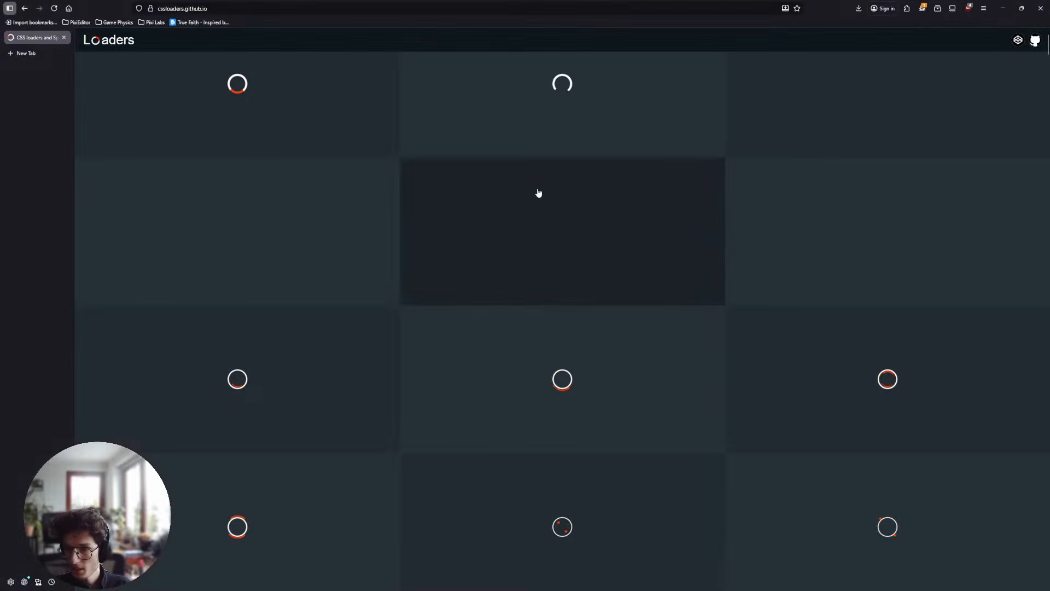
pyautogui.moveTo(33, 37); pyautogui.dragTo(35, 40)
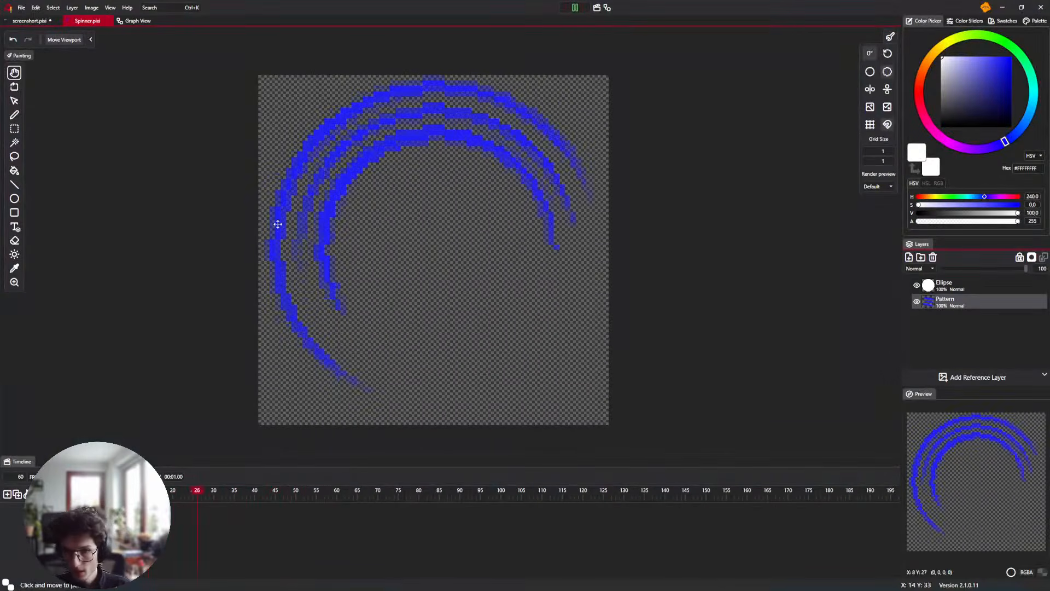
pyautogui.click(575, 8)
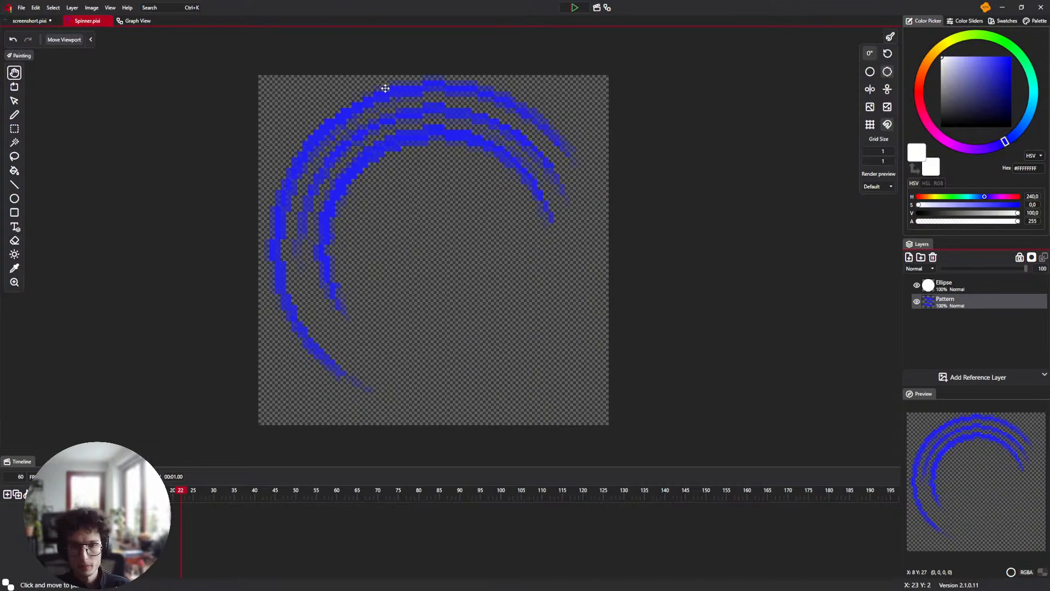
pyautogui.moveTo(385, 88); pyautogui.dragTo(384, 92)
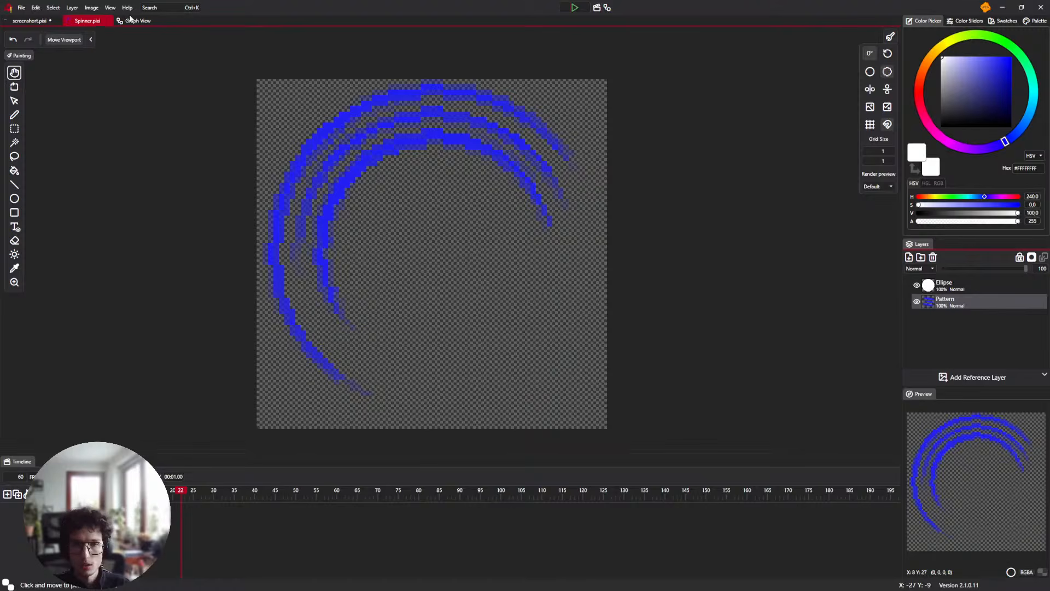
# Create a new image using the 1920x1080 (FHD) preset and switch to the Pen tool
pyautogui.hotkey('ctrl', 'n')
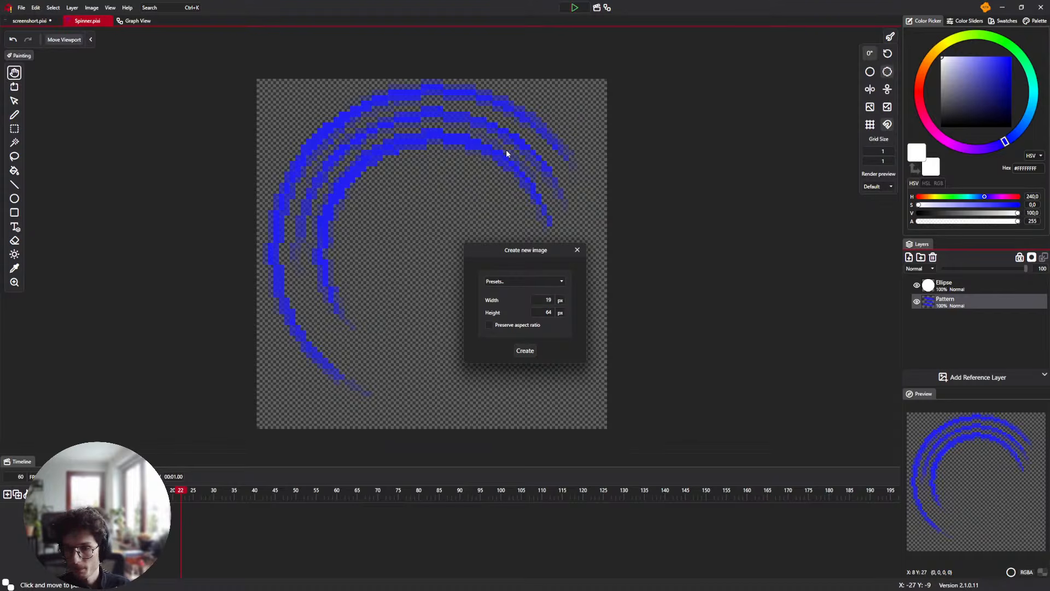
pyautogui.click(543, 283)
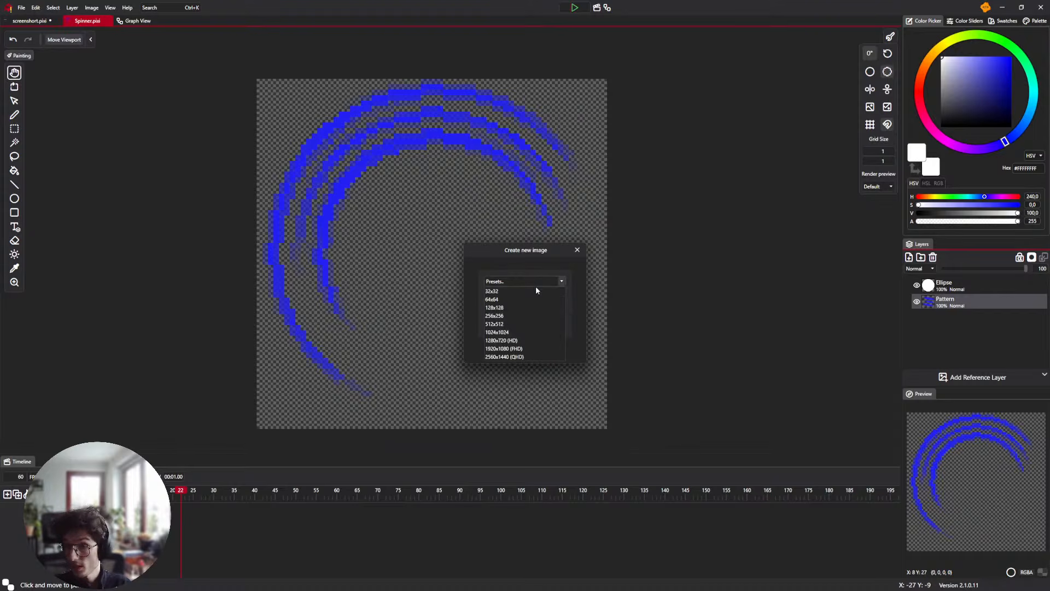
pyautogui.click(522, 349)
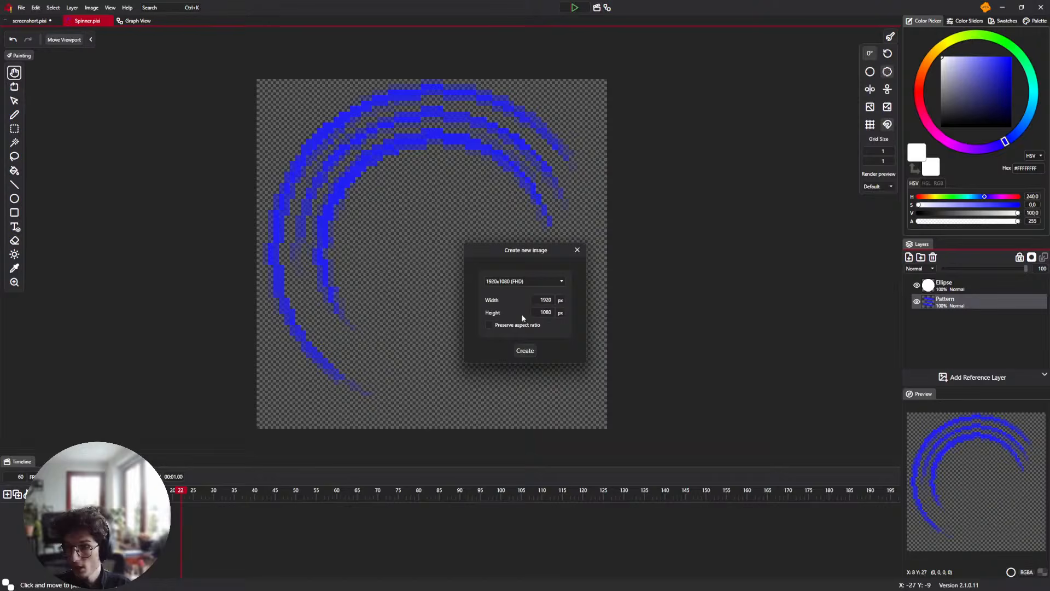
pyautogui.click(526, 351)
pyautogui.press('b')
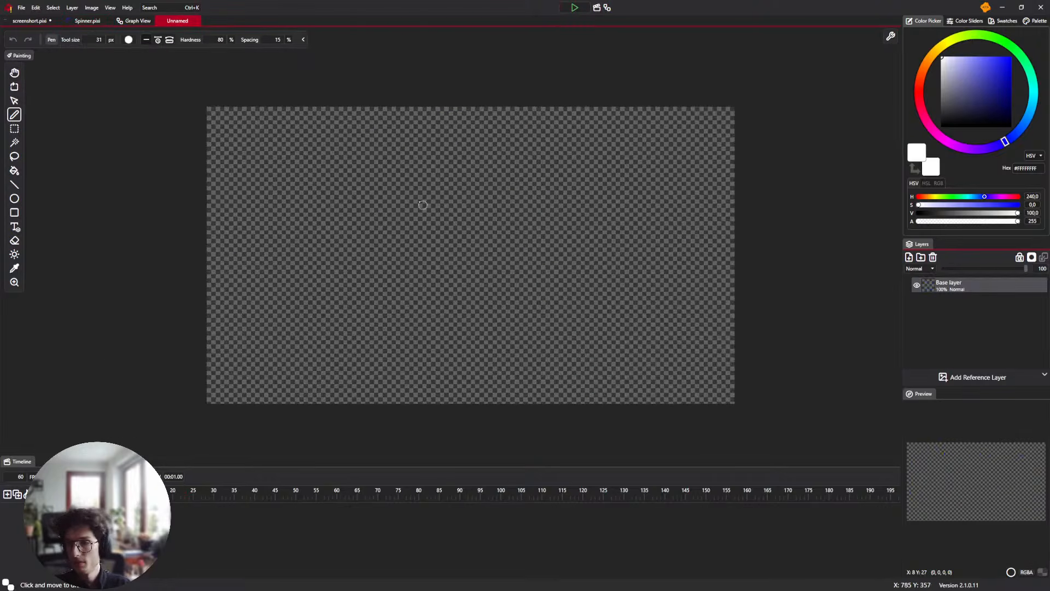
pyautogui.moveTo(423, 205); pyautogui.dragTo(396, 195)
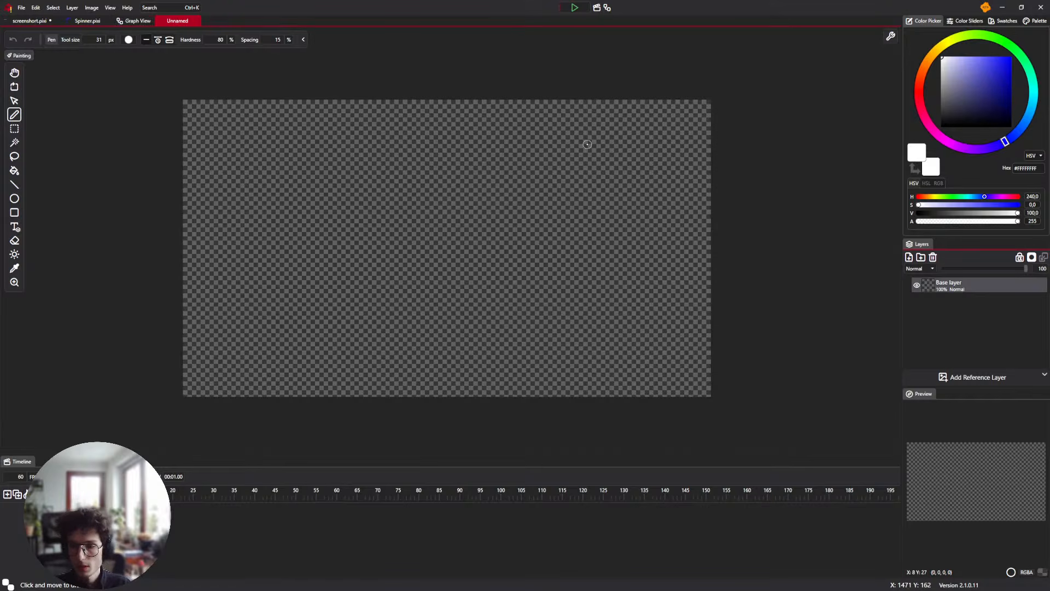
# Open the startup window and show the recent Spinner file in its folder in File Explorer
pyautogui.moveTo(553, 589)
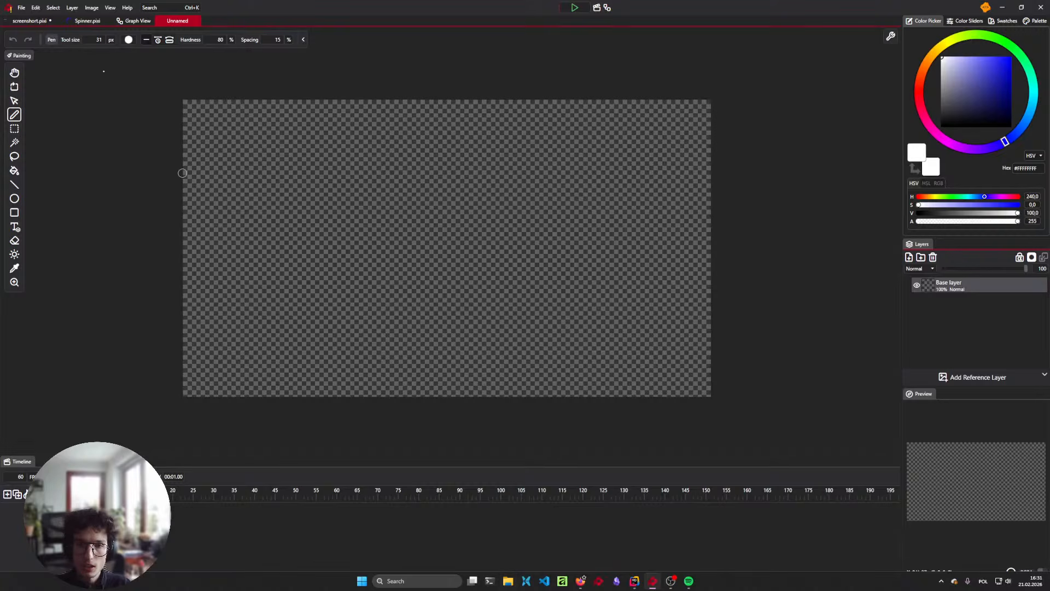
pyautogui.click(110, 8)
pyautogui.click(122, 30)
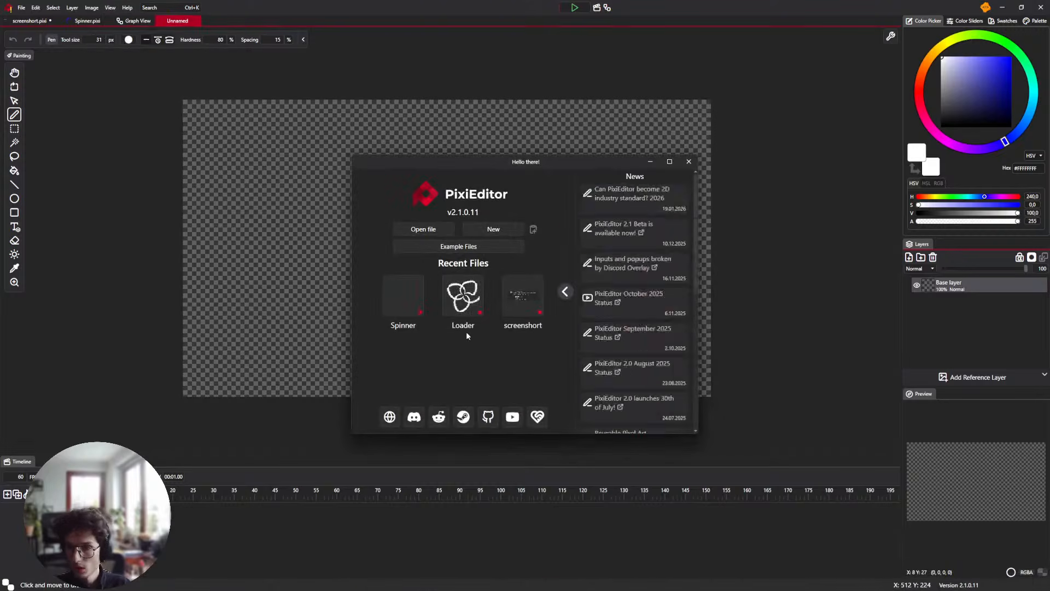
pyautogui.click(419, 315)
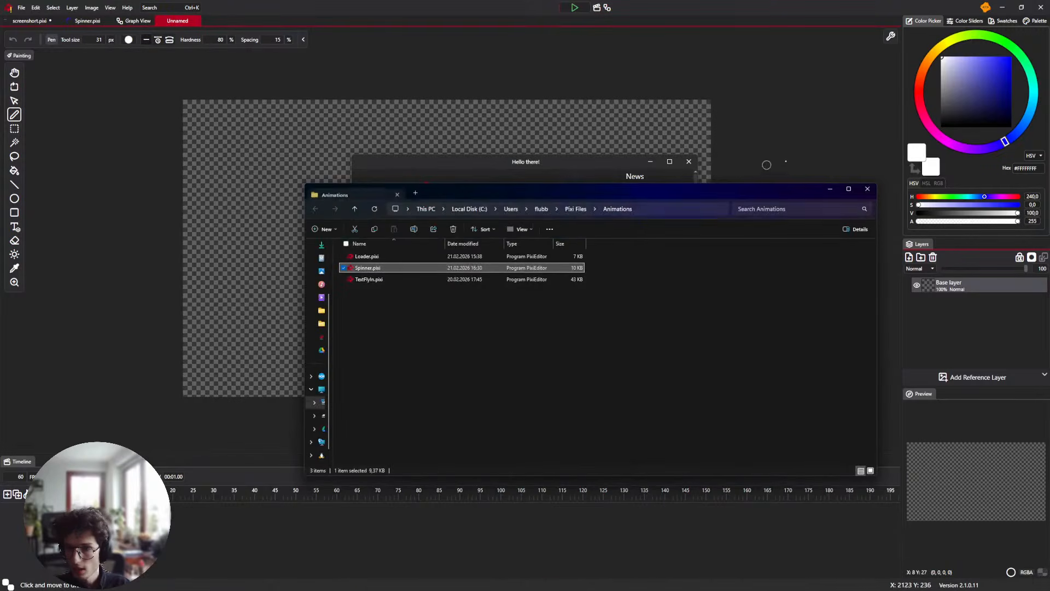
# Close the startup window, add Spinner.pixi from File Explorer to the new image as a layer, and close File Explorer
pyautogui.click(688, 162)
pyautogui.hotkey('alt', 'Tab')
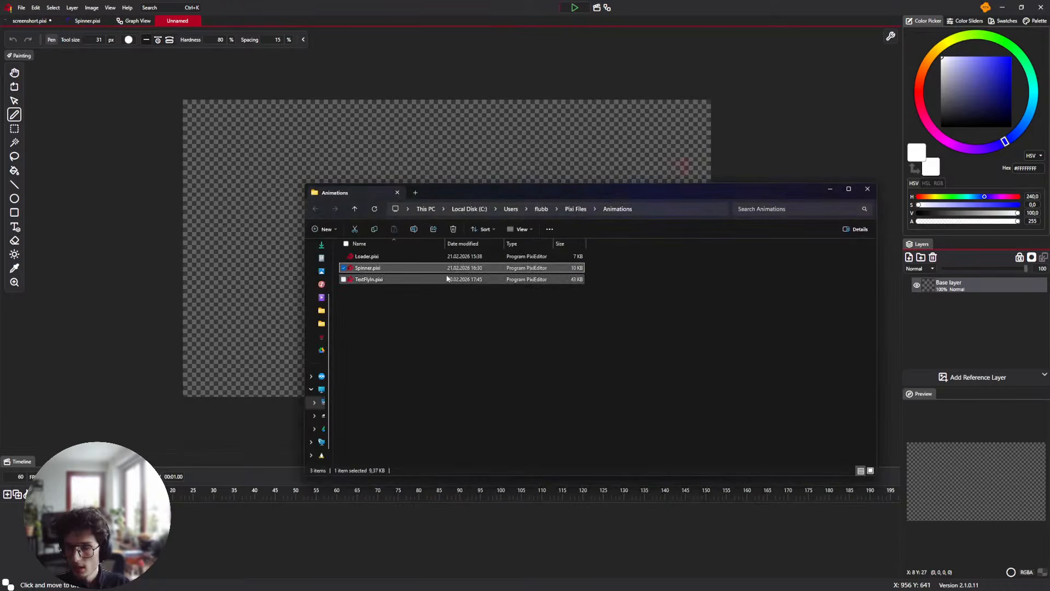
pyautogui.moveTo(385, 269); pyautogui.dragTo(969, 322)
pyautogui.click(870, 191)
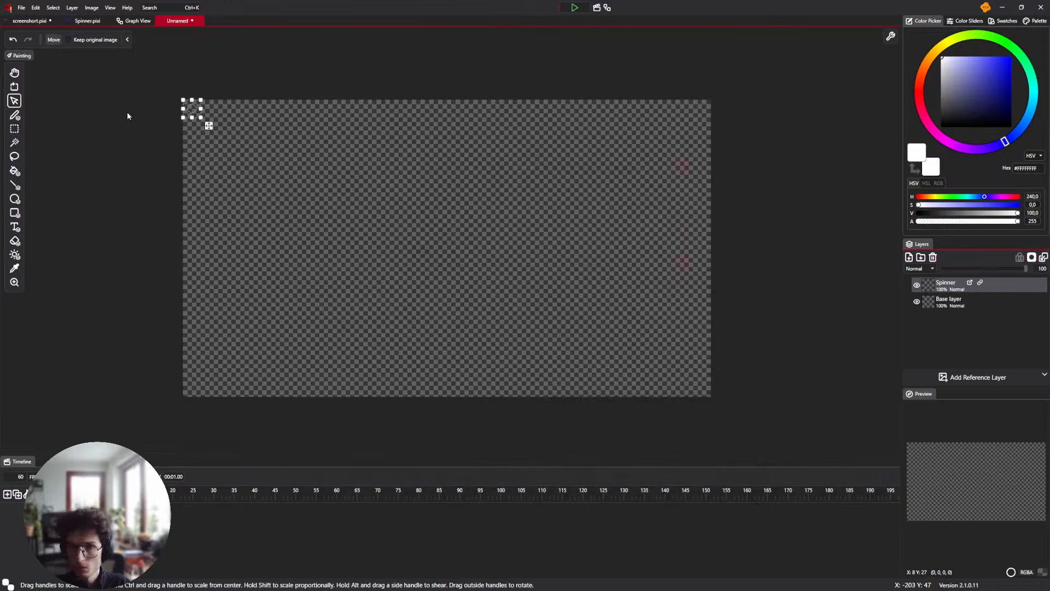
# Move the Spinner layer from the canvas's top-left corner to near the middle of the canvas
pyautogui.scroll(8, 127, 111)
pyautogui.moveTo(360, 157); pyautogui.dragTo(176, 148)
pyautogui.moveTo(284, 141); pyautogui.dragTo(593, 246)
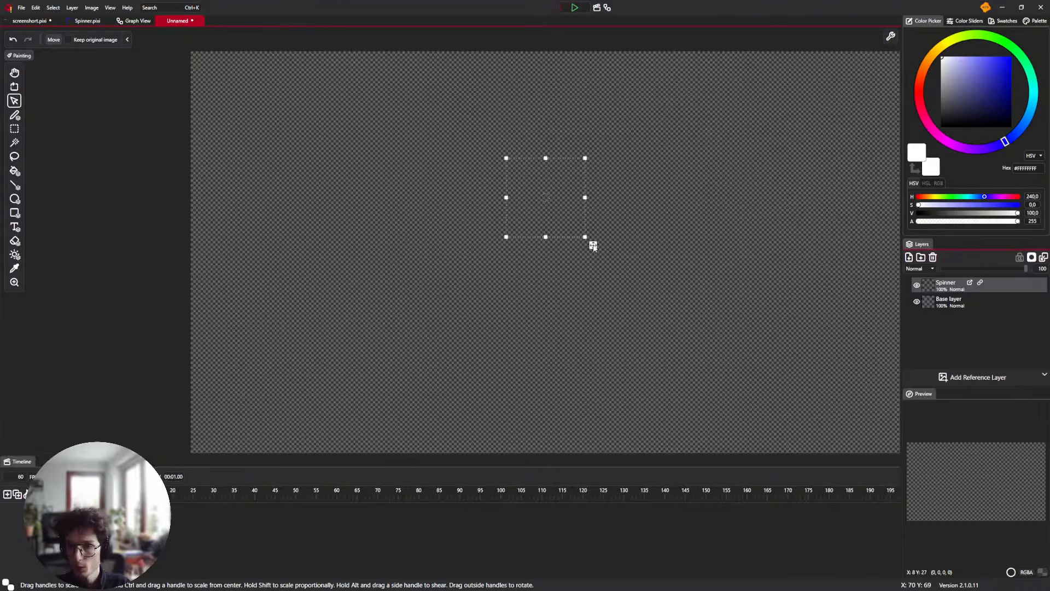
pyautogui.scroll(-5, 593, 246)
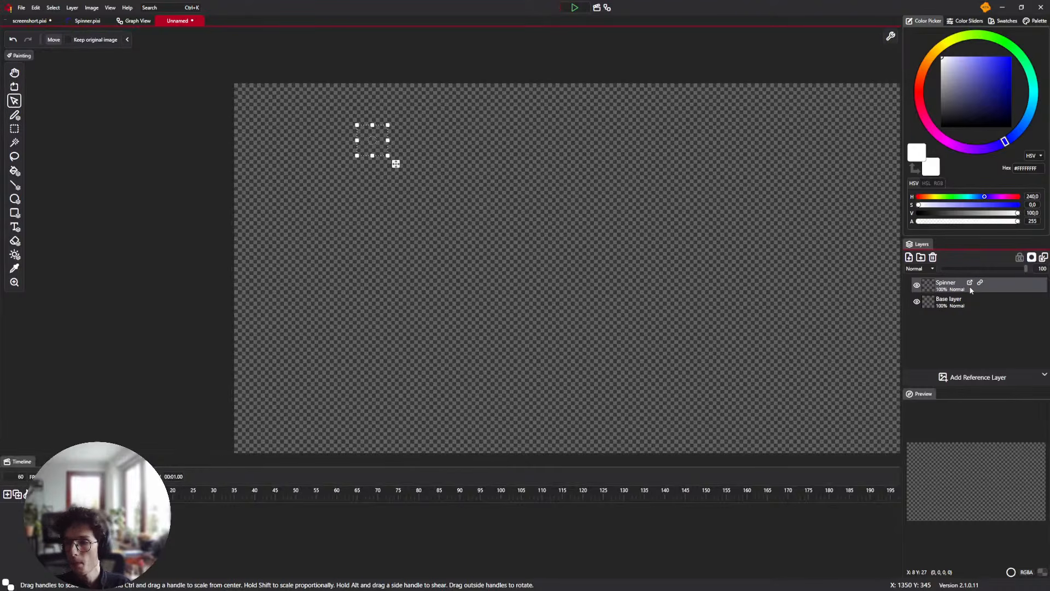
pyautogui.scroll(-3, 374, 198)
pyautogui.moveTo(375, 198); pyautogui.dragTo(620, 259)
pyautogui.moveTo(627, 262); pyautogui.dragTo(389, 183)
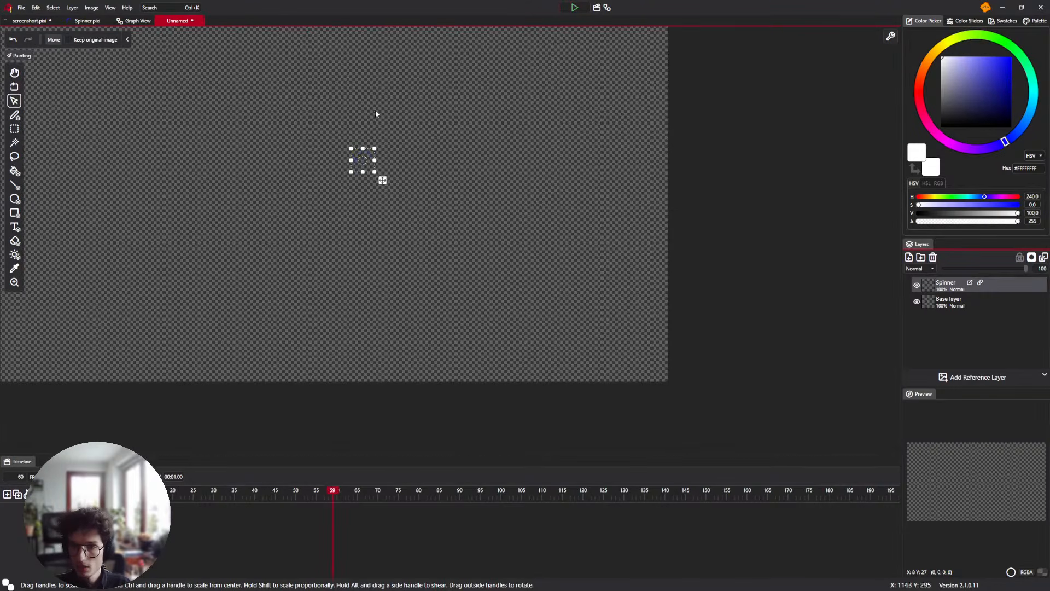
pyautogui.scroll(5, 375, 113)
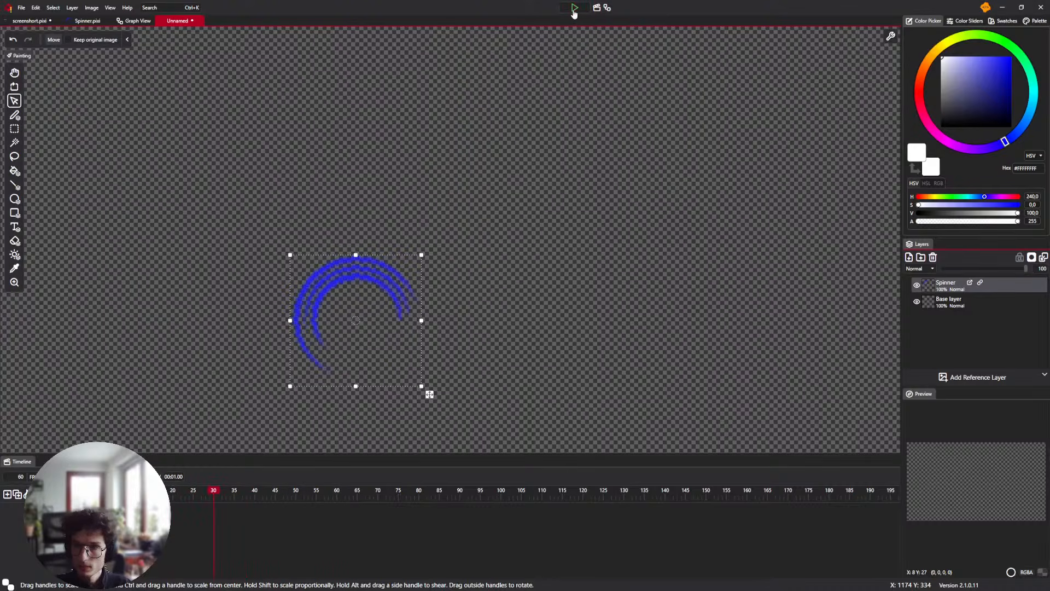
# Make two copies of the Spinner layer, spread them apart, and stretch the topmost copy to a larger size
pyautogui.scroll(-3, 400, 147)
pyautogui.moveTo(401, 148); pyautogui.dragTo(404, 180)
pyautogui.hotkey('ctrl', 'c')
pyautogui.hotkey('ctrl', 'v')
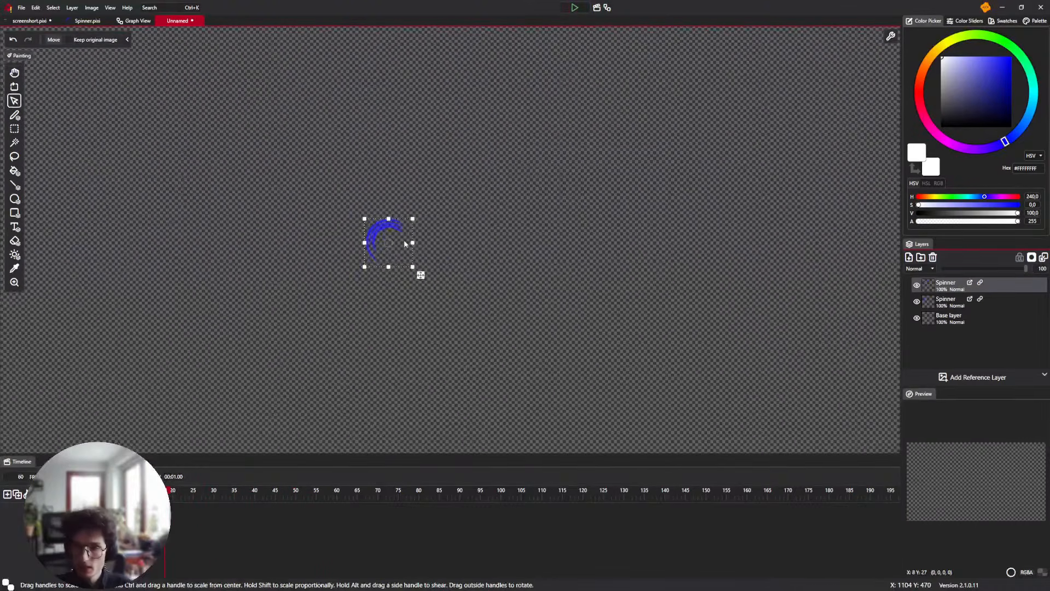
pyautogui.moveTo(405, 244); pyautogui.dragTo(405, 165)
pyautogui.hotkey('ctrl', 'c')
pyautogui.hotkey('ctrl', 'v')
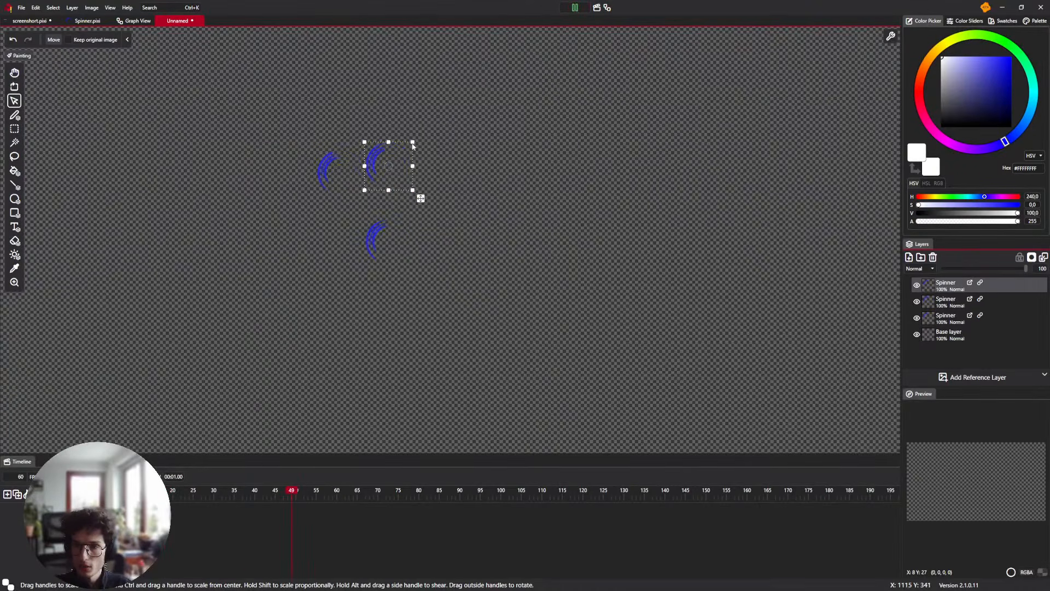
pyautogui.moveTo(413, 138); pyautogui.dragTo(549, 76)
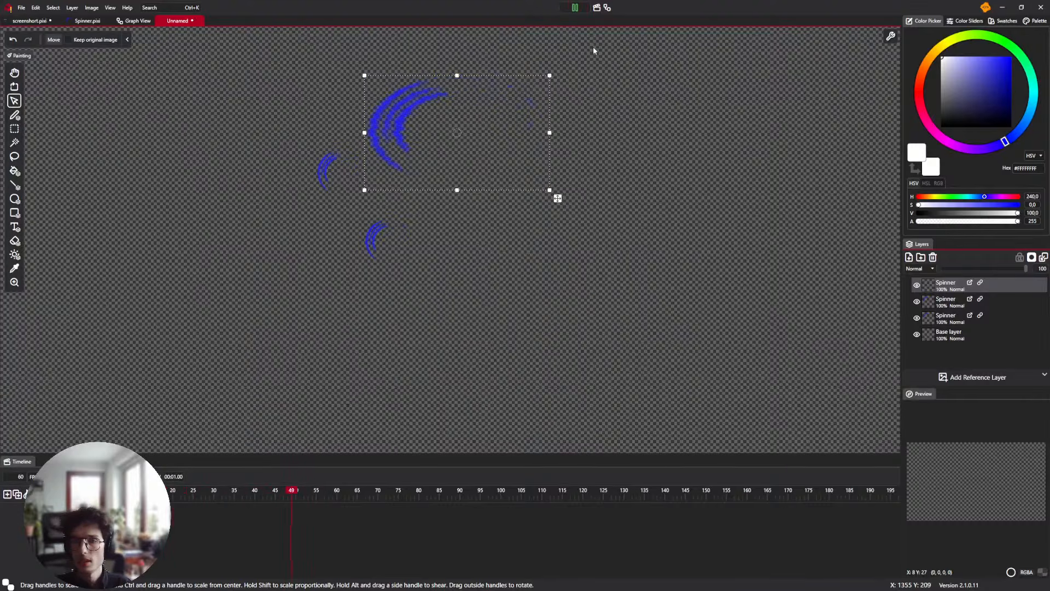
pyautogui.moveTo(550, 190); pyautogui.dragTo(481, 149)
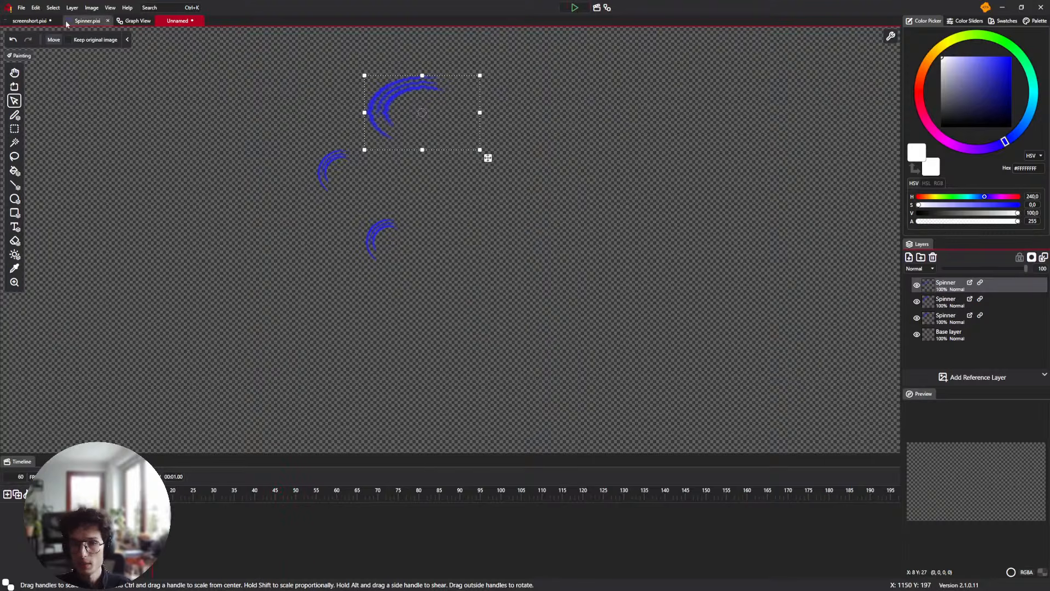
# Open the node graph of Spinner.pixi and set the Pattern on Path spacing to 148
pyautogui.click(88, 21)
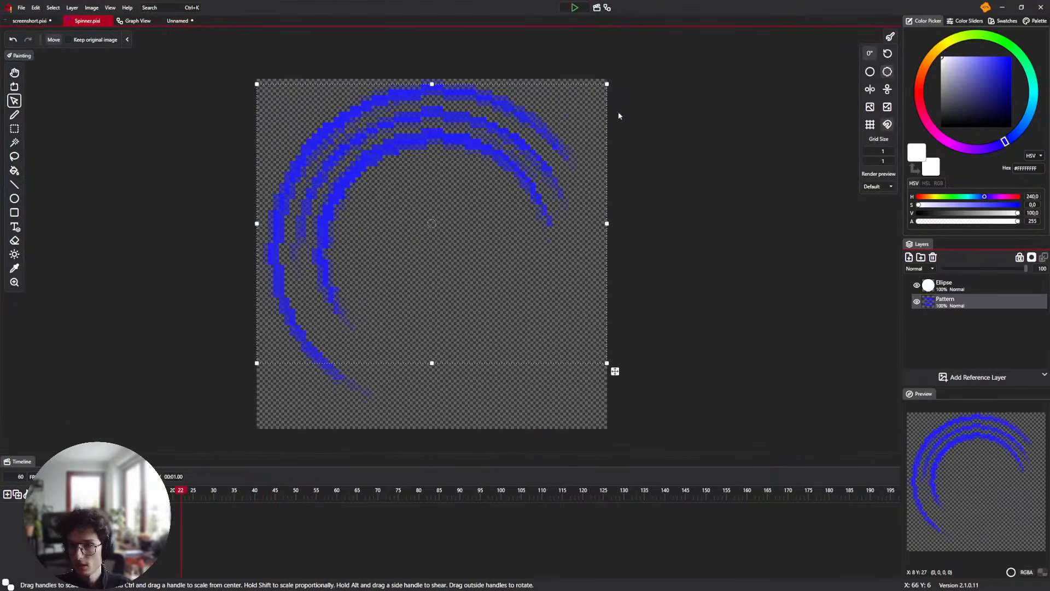
pyautogui.click(608, 7)
pyautogui.scroll(-1, 445, 110)
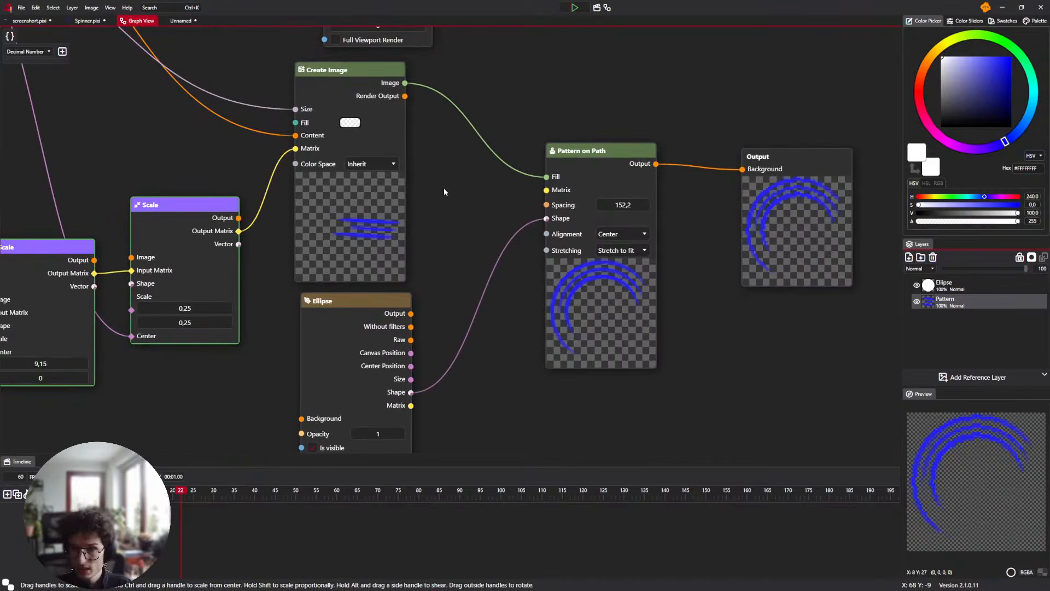
pyautogui.moveTo(445, 188); pyautogui.dragTo(486, 201)
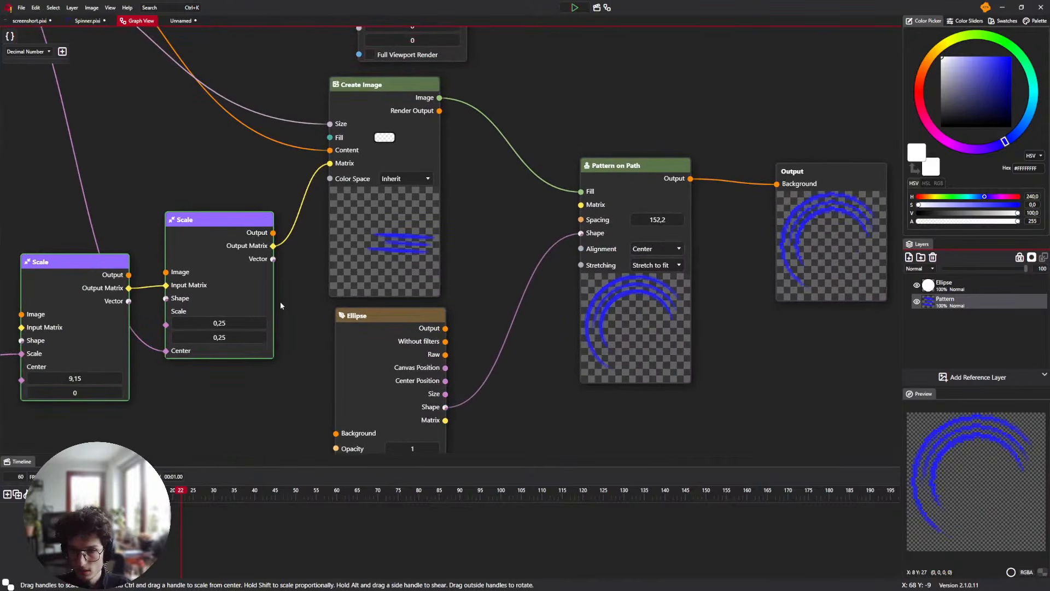
pyautogui.moveTo(680, 220); pyautogui.dragTo(642, 219)
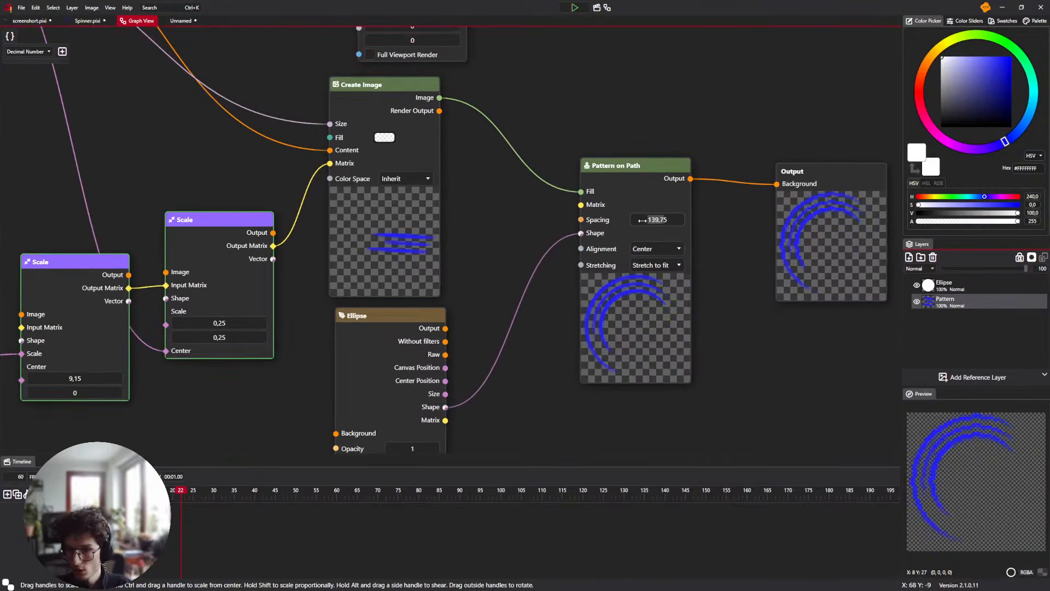
# Add a Grayscale Filter node and connect it to the Filters input of the Pattern layer node
pyautogui.moveTo(510, 229); pyautogui.dragTo(660, 200)
pyautogui.scroll(-5, 415, 189)
pyautogui.moveTo(252, 185); pyautogui.dragTo(379, 333)
pyautogui.scroll(2, 414, 189)
pyautogui.rightClick(309, 187)
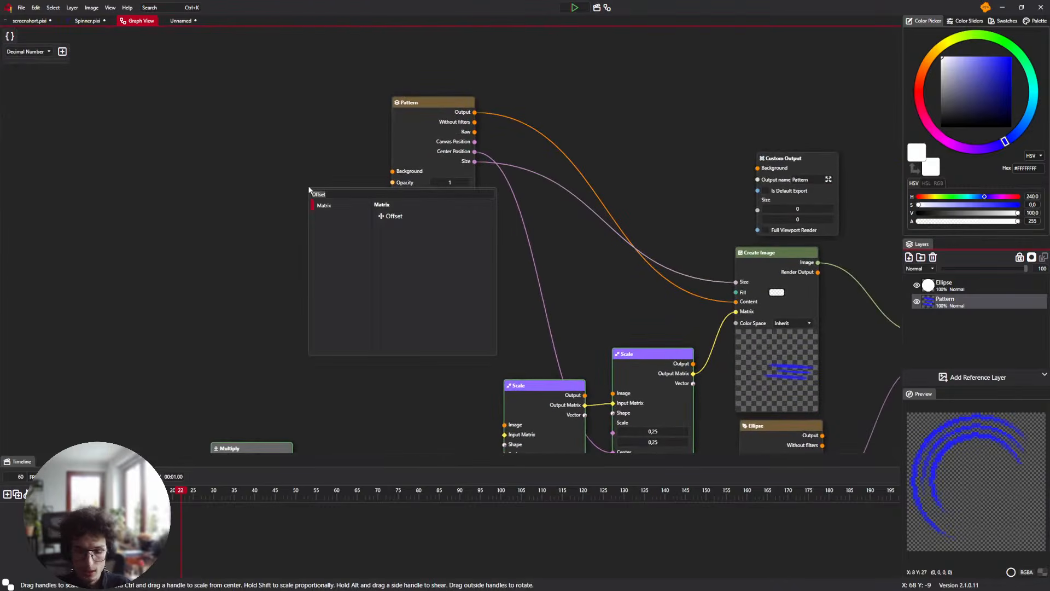
pyautogui.write('gray')
pyautogui.press('Return')
pyautogui.moveTo(402, 201); pyautogui.dragTo(394, 234)
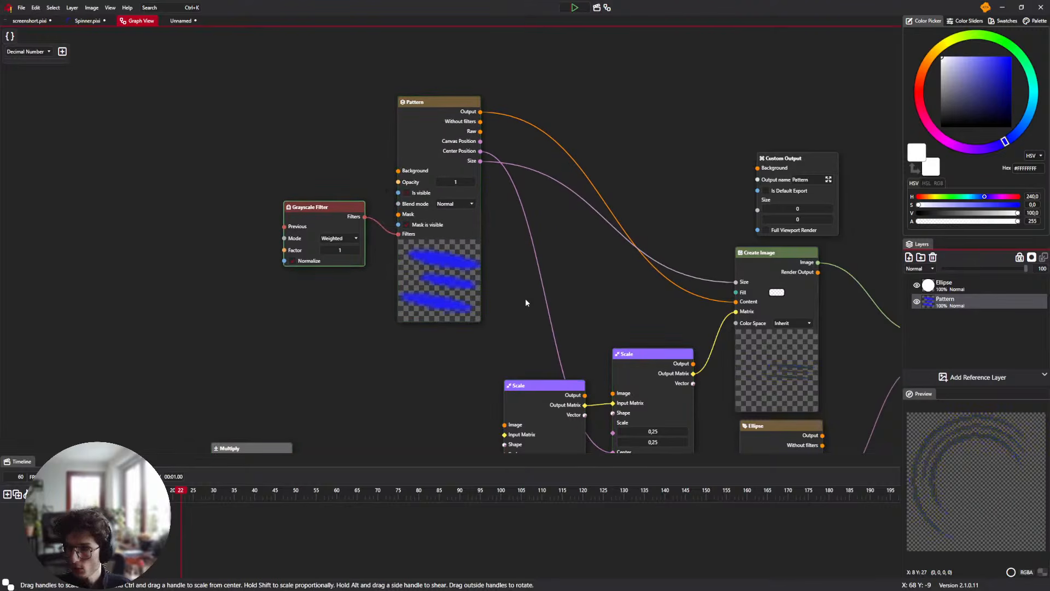
# Save Spinner.pixi and play back the linked Spinner layers in the unnamed image
pyautogui.moveTo(526, 302); pyautogui.dragTo(391, 246)
pyautogui.click(179, 22)
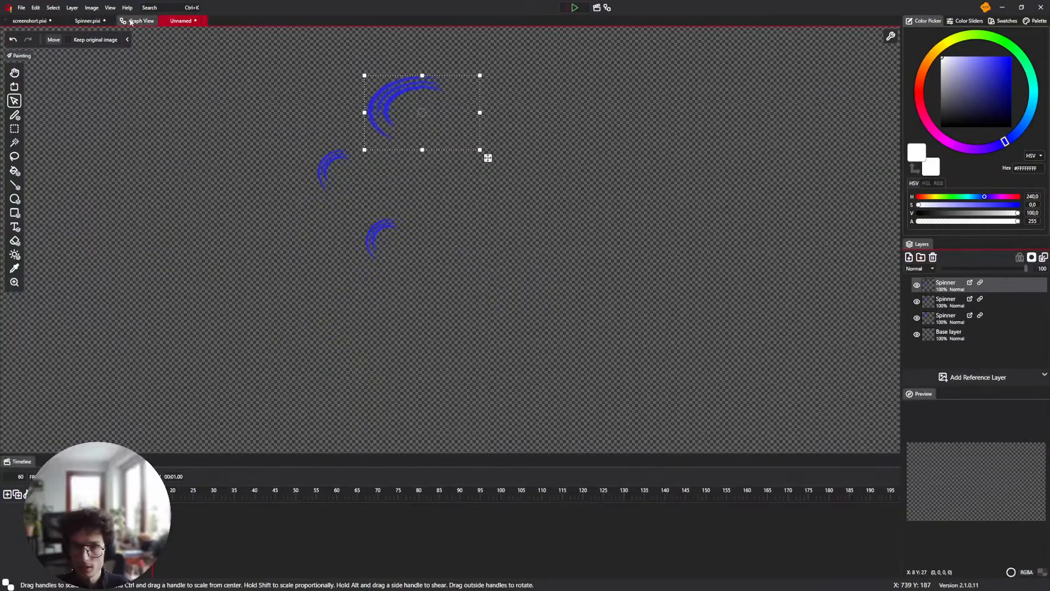
pyautogui.click(92, 21)
pyautogui.hotkey('ctrl', 's')
pyautogui.click(180, 22)
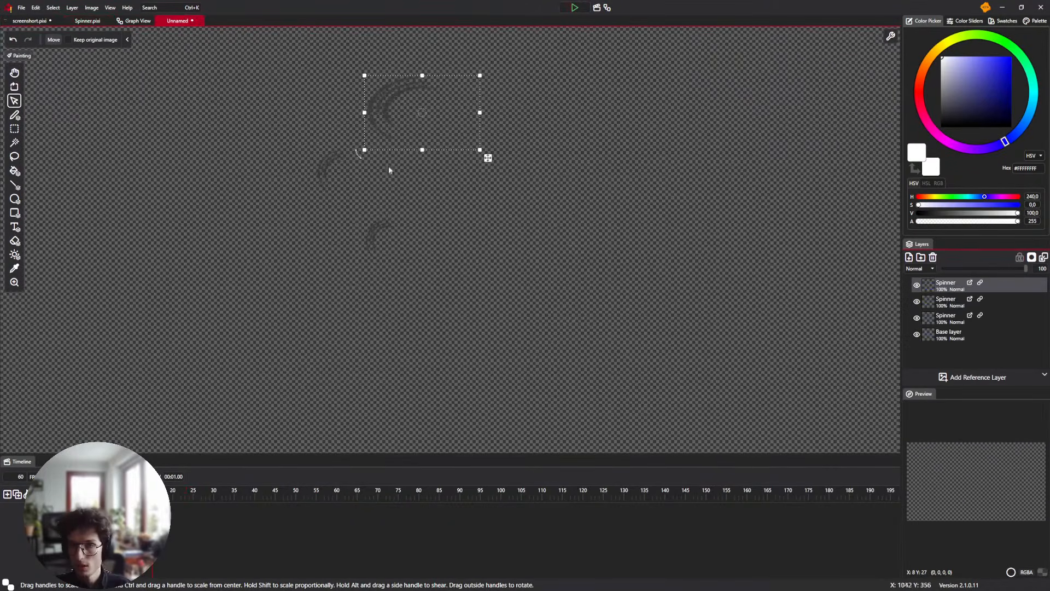
pyautogui.scroll(12, 389, 153)
pyautogui.scroll(-5, 338, 210)
pyautogui.moveTo(293, 290); pyautogui.dragTo(324, 170)
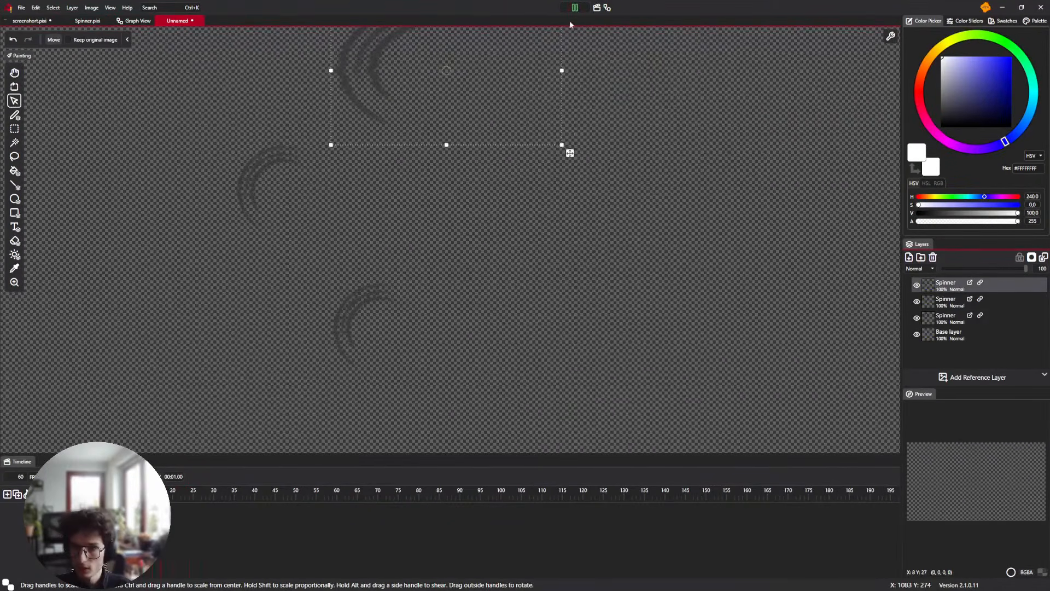
pyautogui.scroll(-4, 366, 190)
pyautogui.scroll(3, 369, 195)
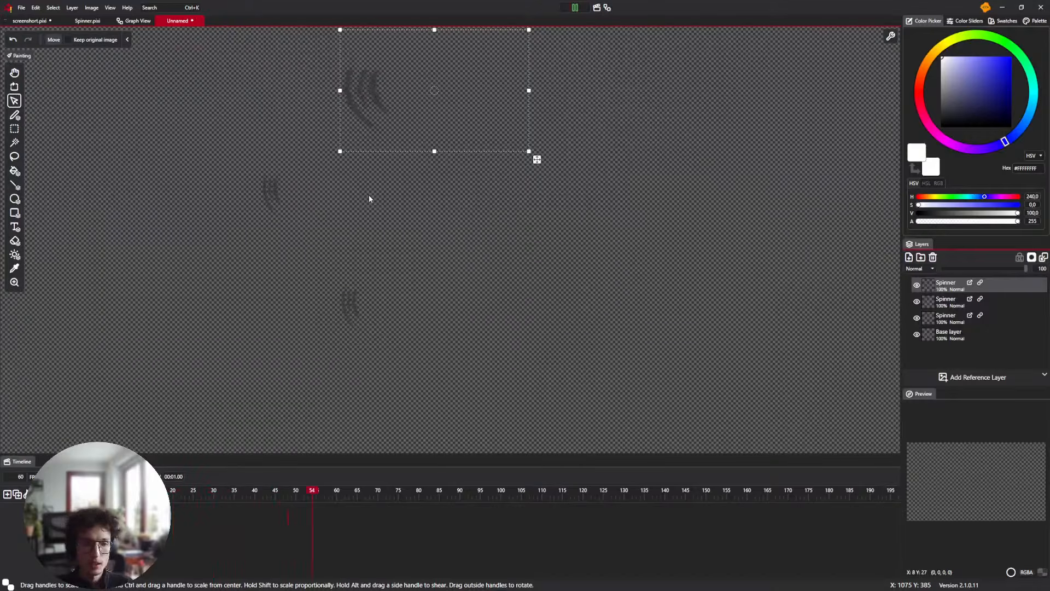
pyautogui.scroll(-2, 369, 198)
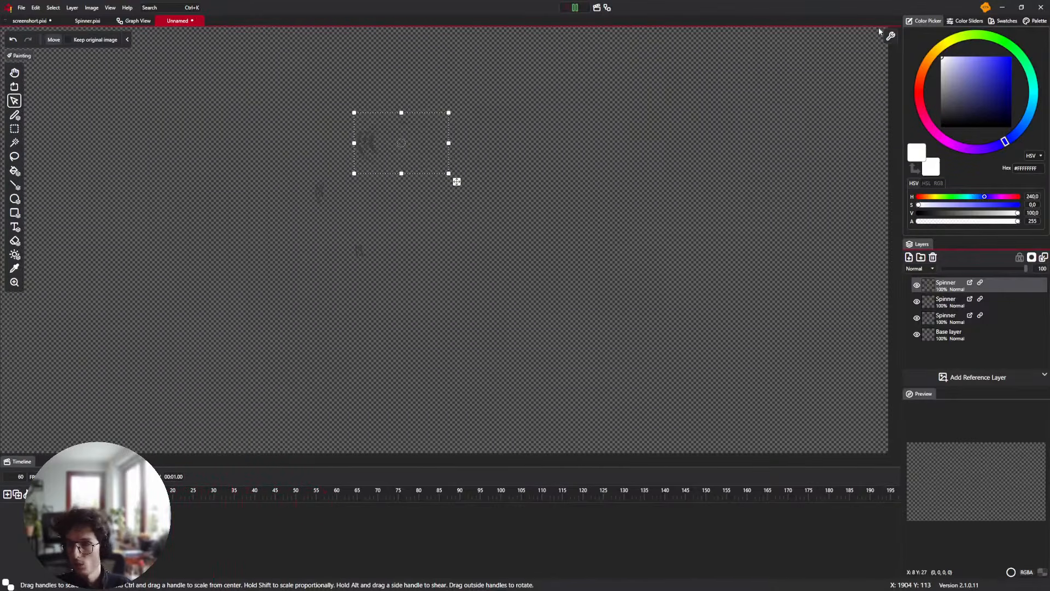
# Remove the Grayscale Filter node from the Spinner graph, save the file, and return to the unnamed image
pyautogui.click(87, 21)
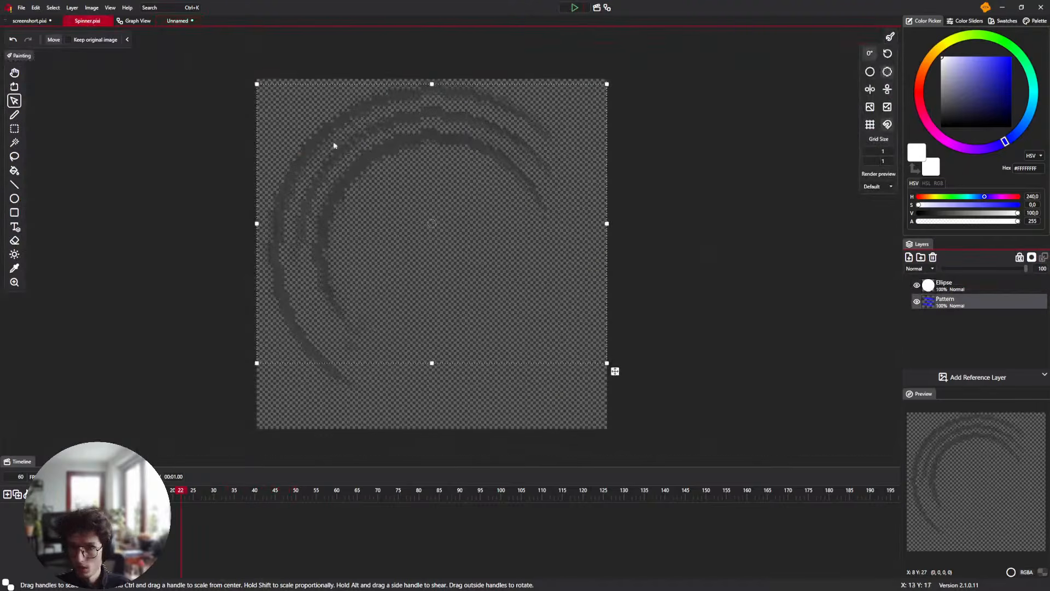
pyautogui.click(135, 21)
pyautogui.press('Delete')
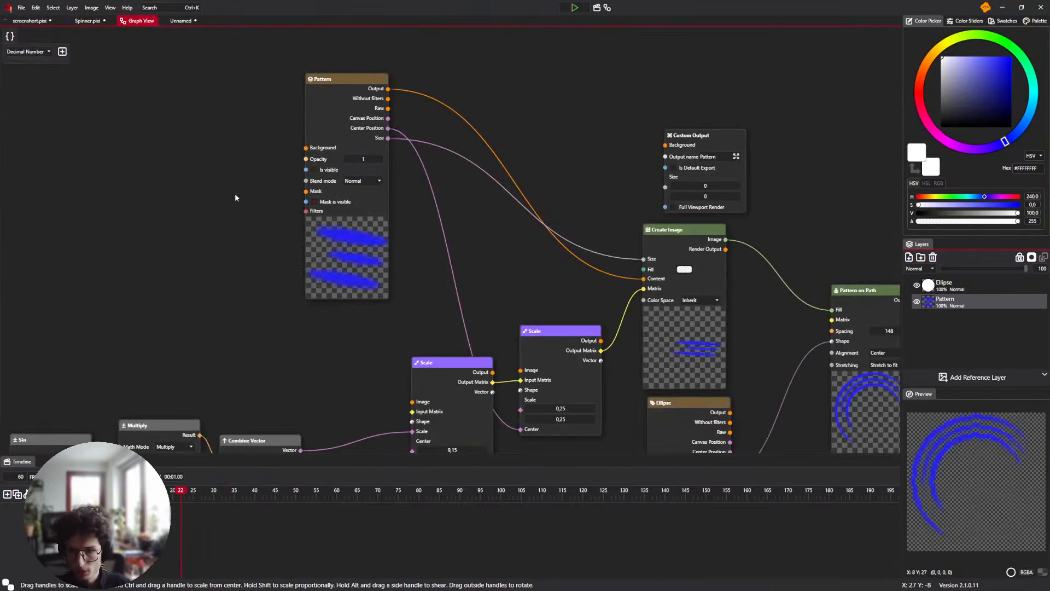
pyautogui.click(178, 21)
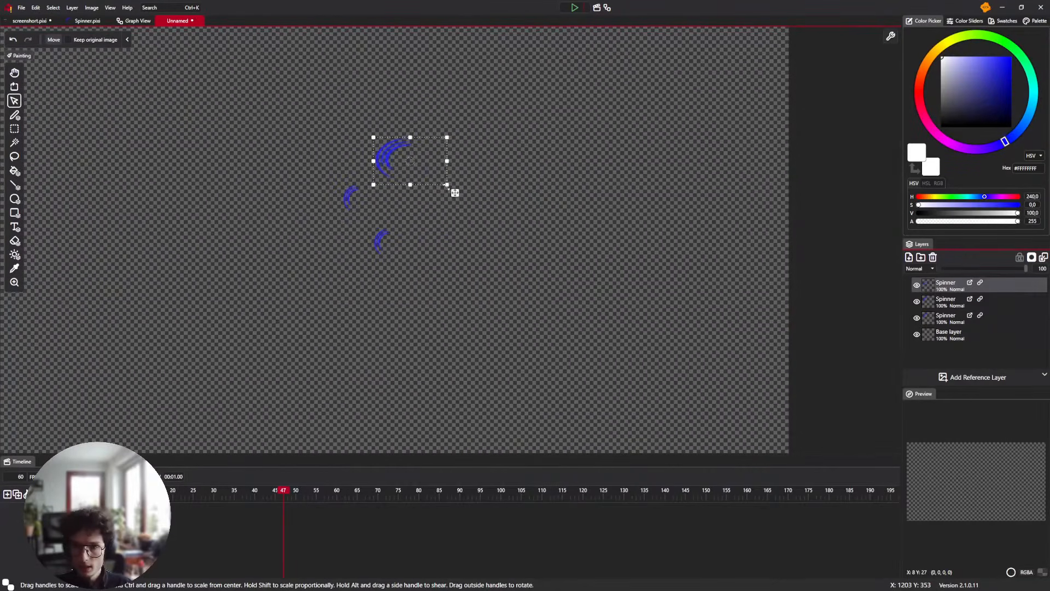
# Rescale the enlarged topmost Spinner copy to square proportions, and delete that layer
pyautogui.moveTo(455, 193); pyautogui.dragTo(443, 207)
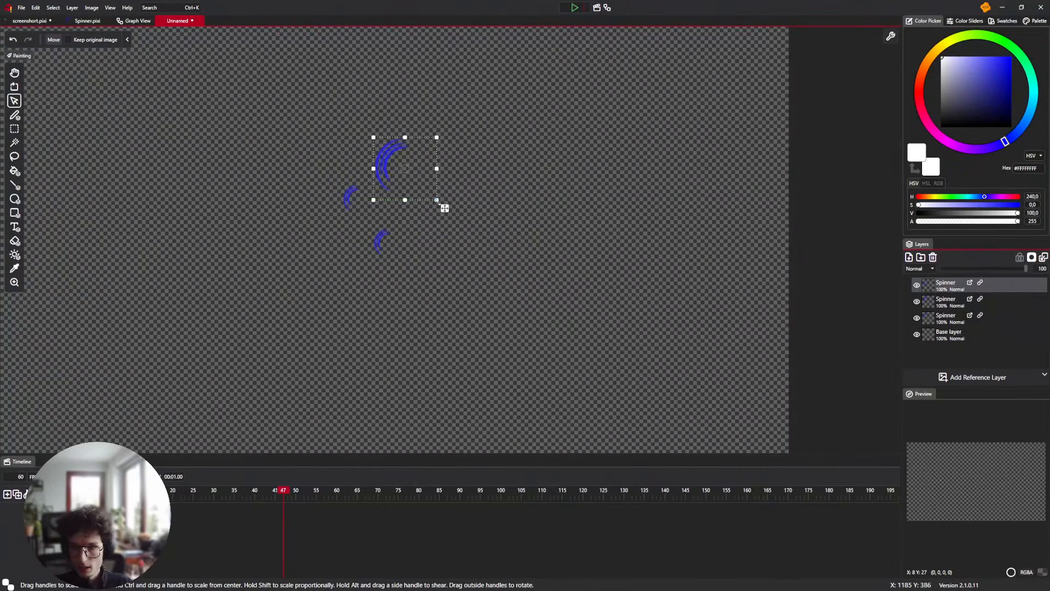
pyautogui.press('h')
pyautogui.press('v')
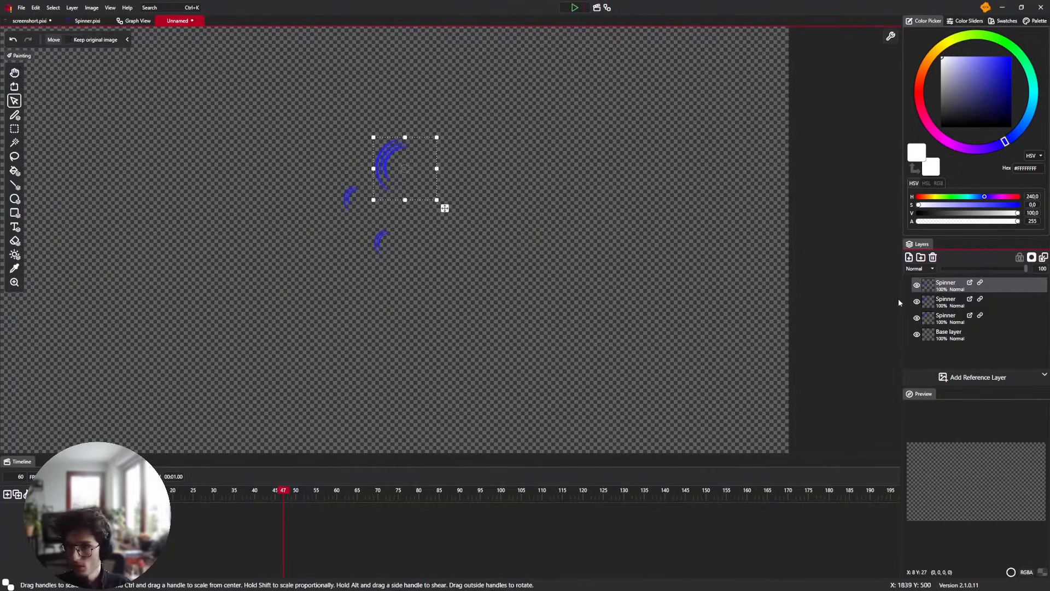
pyautogui.press('Delete')
pyautogui.scroll(-4, 481, 143)
pyautogui.scroll(2, 443, 177)
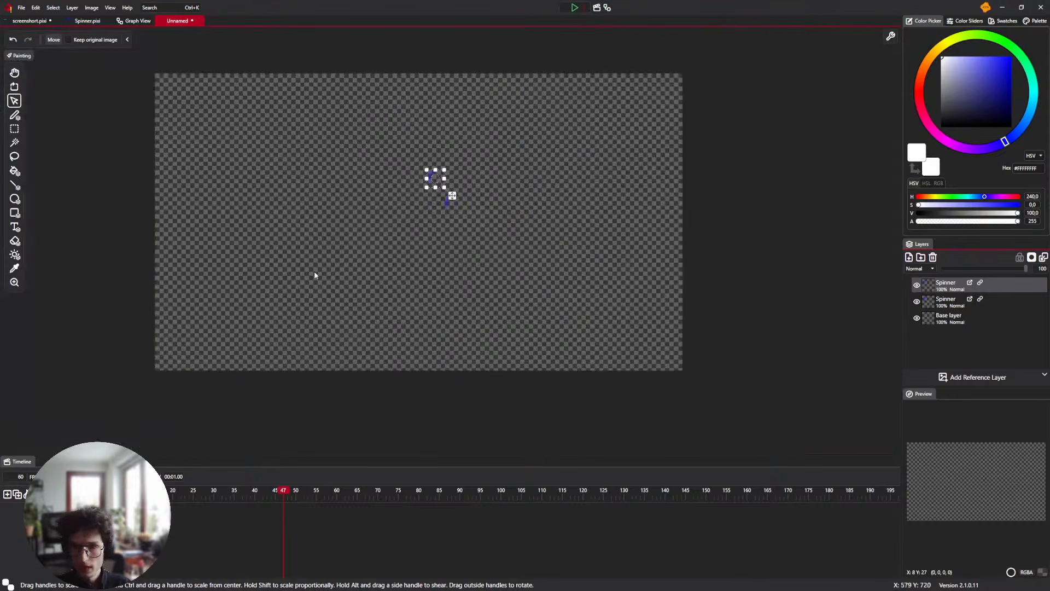
# Add TextFlyIn.pixi from the Animations folder inside Pixi Files to the image as a layer using File Explorer
pyautogui.press('super+e')
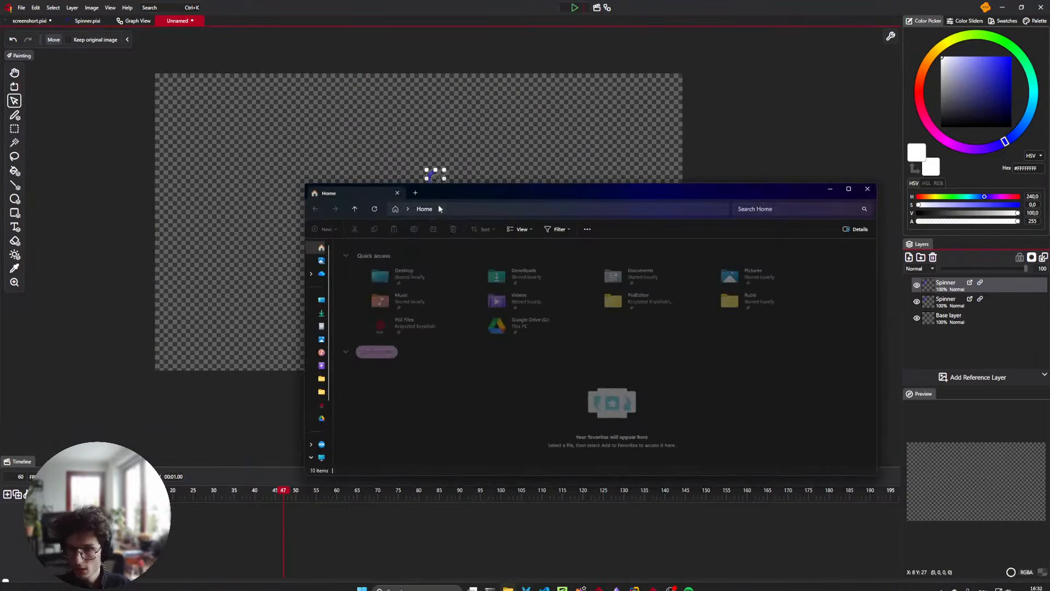
pyautogui.click(320, 406)
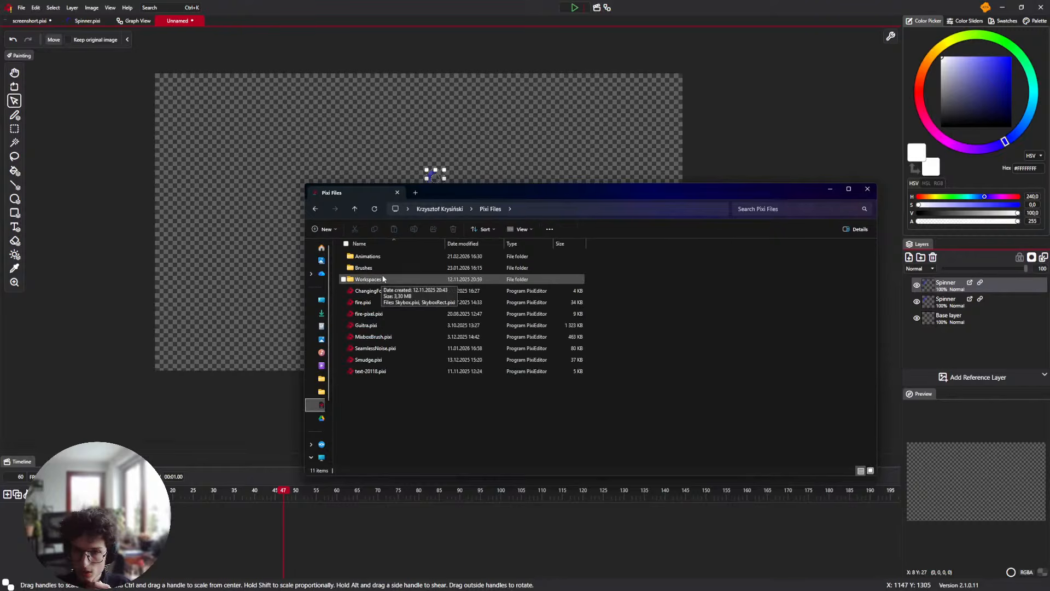
pyautogui.doubleClick(384, 257)
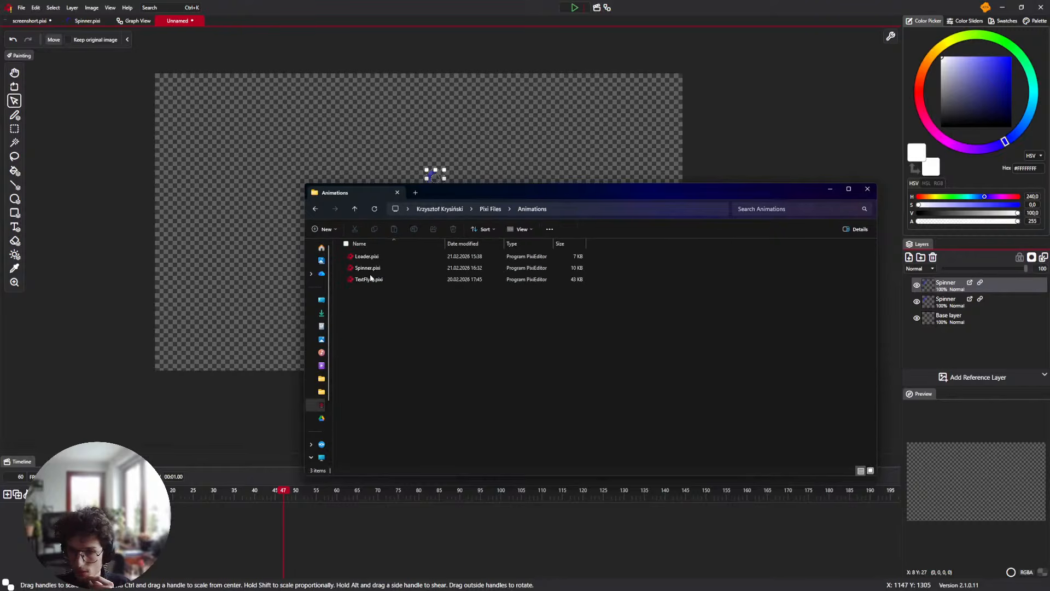
pyautogui.moveTo(369, 279); pyautogui.dragTo(963, 324)
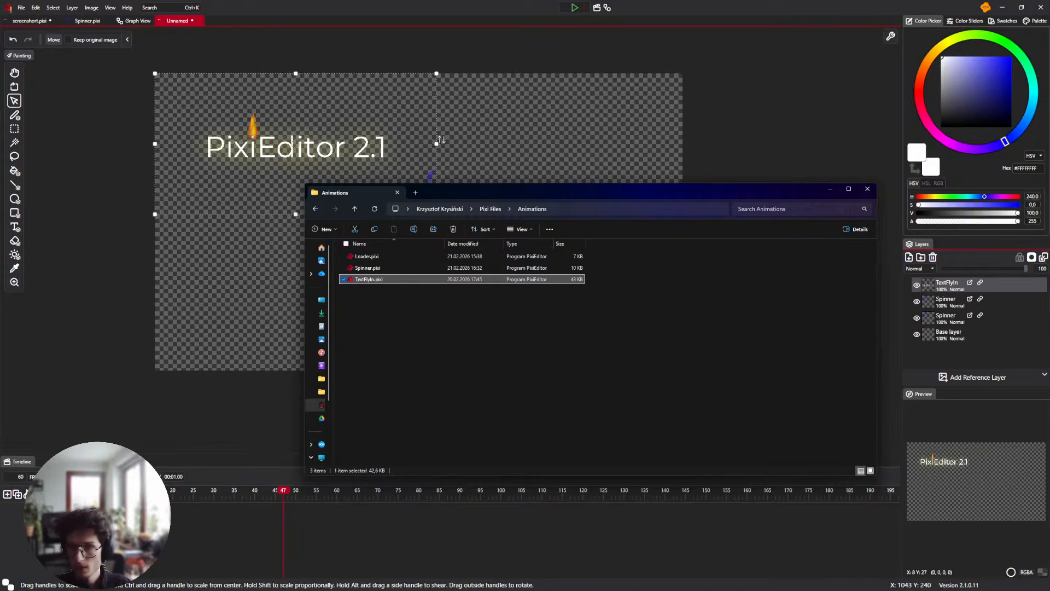
# Delete the two remaining Spinner layers and the Base layer, keeping only TextFlyIn
pyautogui.click(964, 317)
pyautogui.click(962, 300)
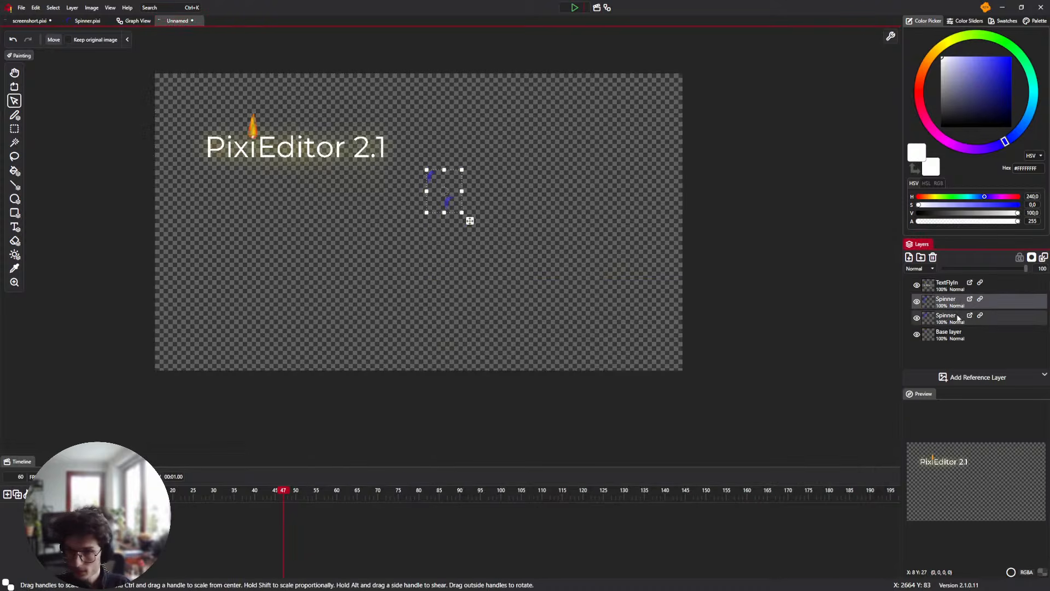
pyautogui.press('Delete')
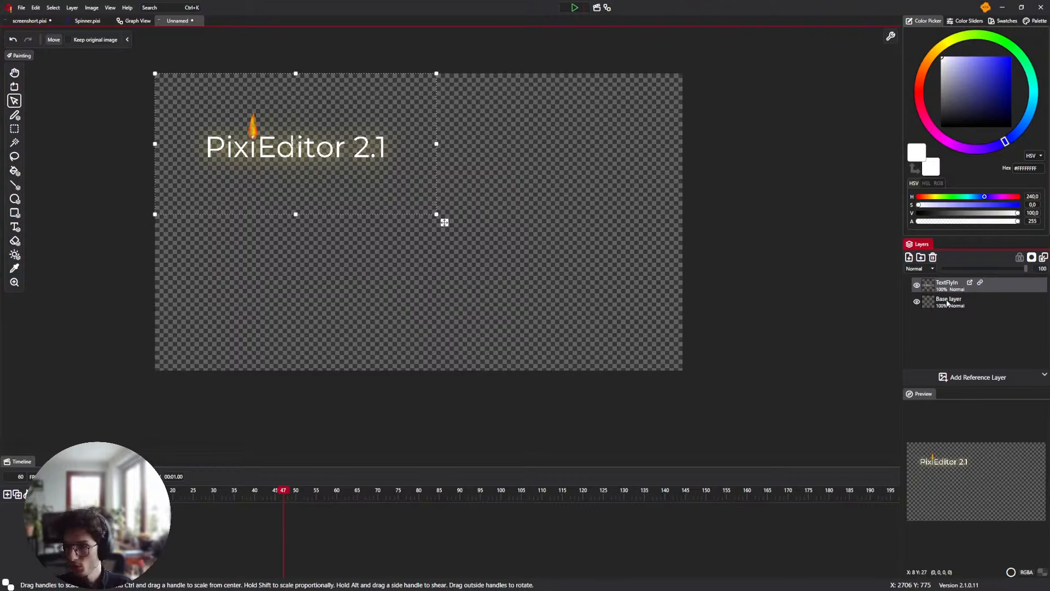
pyautogui.click(947, 303)
pyautogui.press('Delete')
# Scale the TextFlyIn layer to 1920 x 960 px and align it with the canvas's bottom edge
pyautogui.moveTo(398, 124); pyautogui.dragTo(521, 200)
pyautogui.scroll(1, 483, 216)
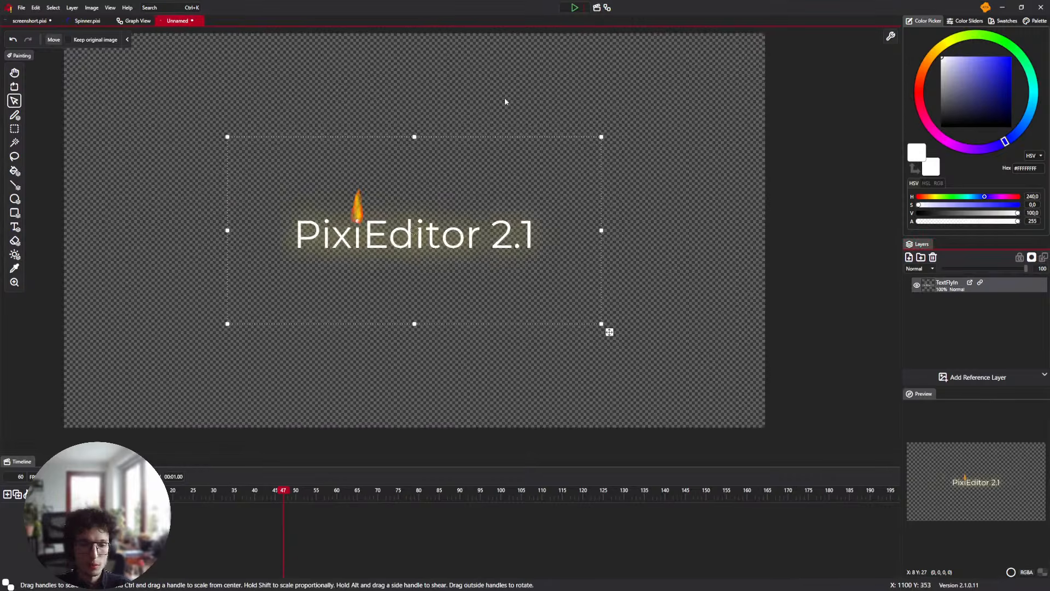
pyautogui.scroll(-2, 402, 230)
pyautogui.moveTo(502, 182); pyautogui.dragTo(579, 139)
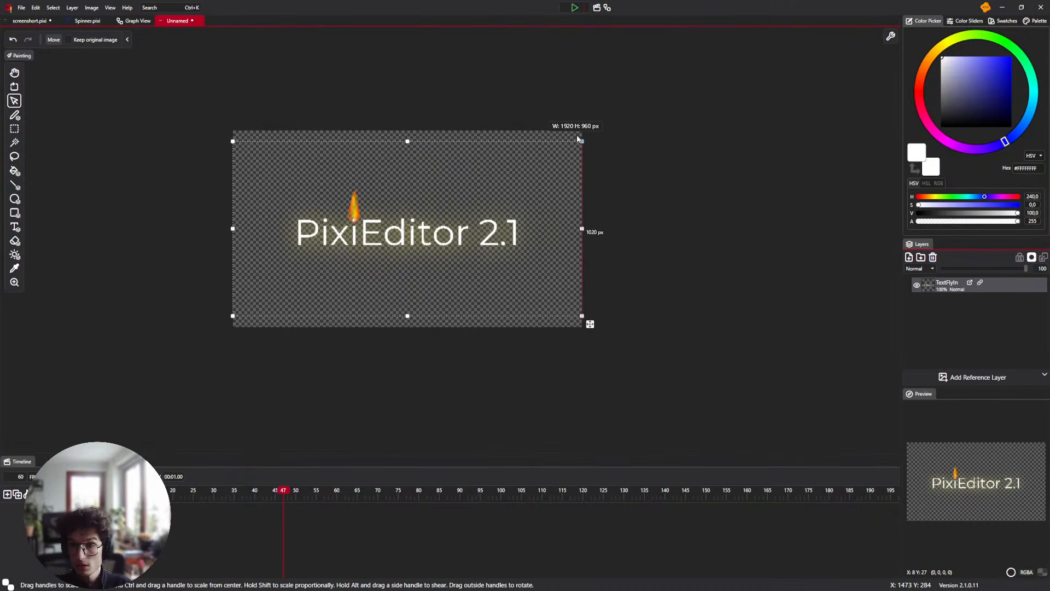
pyautogui.moveTo(540, 168); pyautogui.dragTo(539, 182)
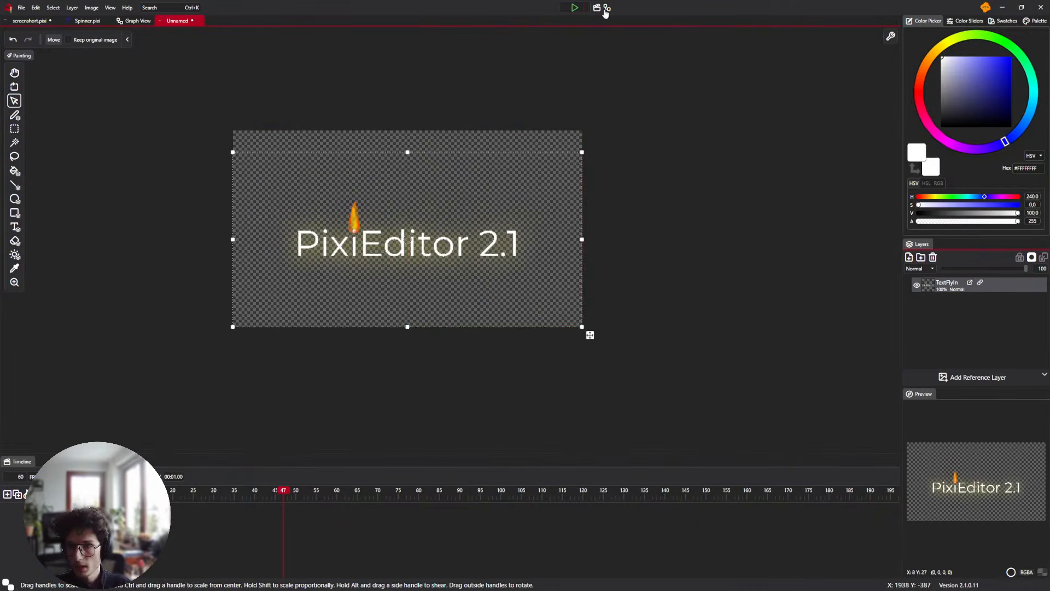
# Play the TextFlyIn animation, rewind the timeline to its beginning, and play it again
pyautogui.click(573, 8)
pyautogui.click(576, 8)
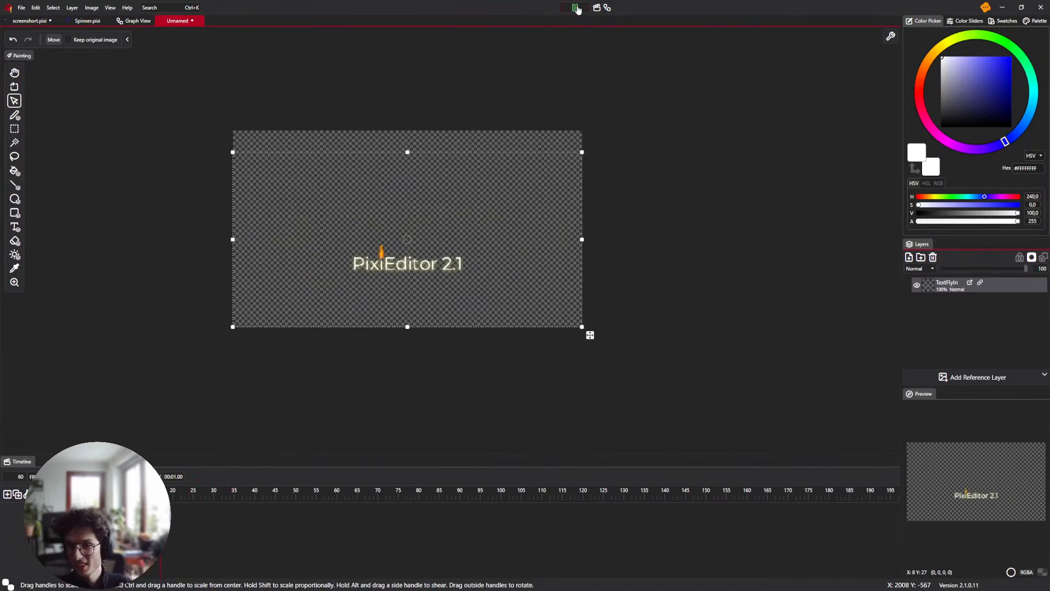
pyautogui.click(575, 8)
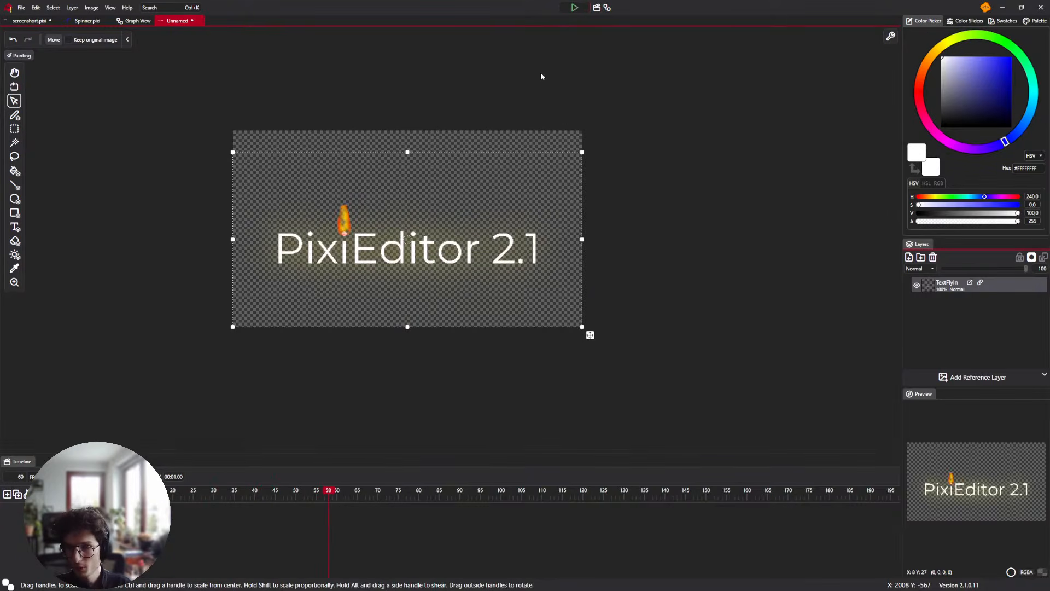
pyautogui.click(589, 9)
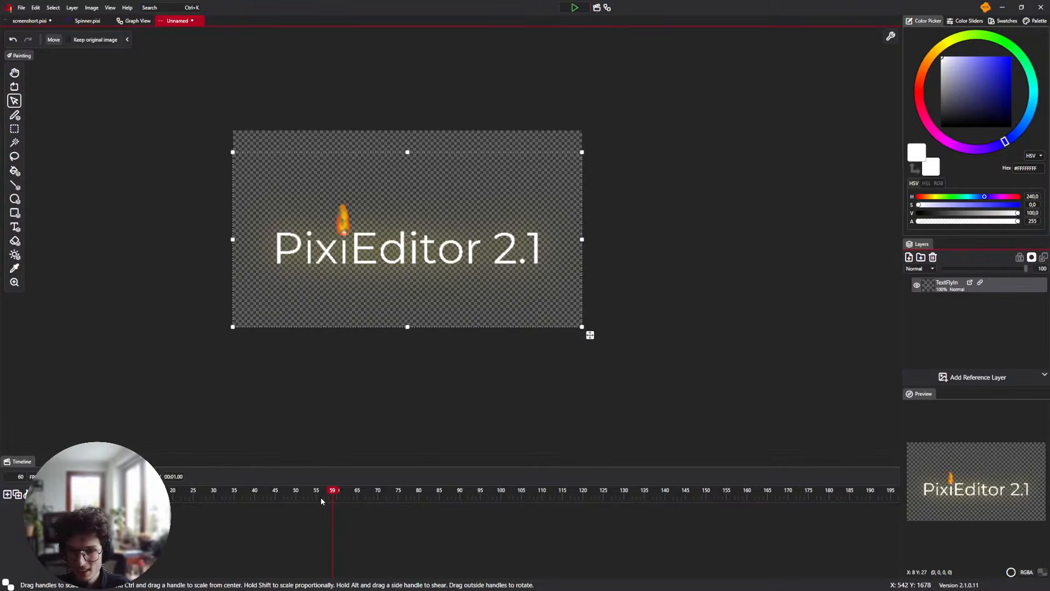
pyautogui.moveTo(335, 491); pyautogui.dragTo(131, 493)
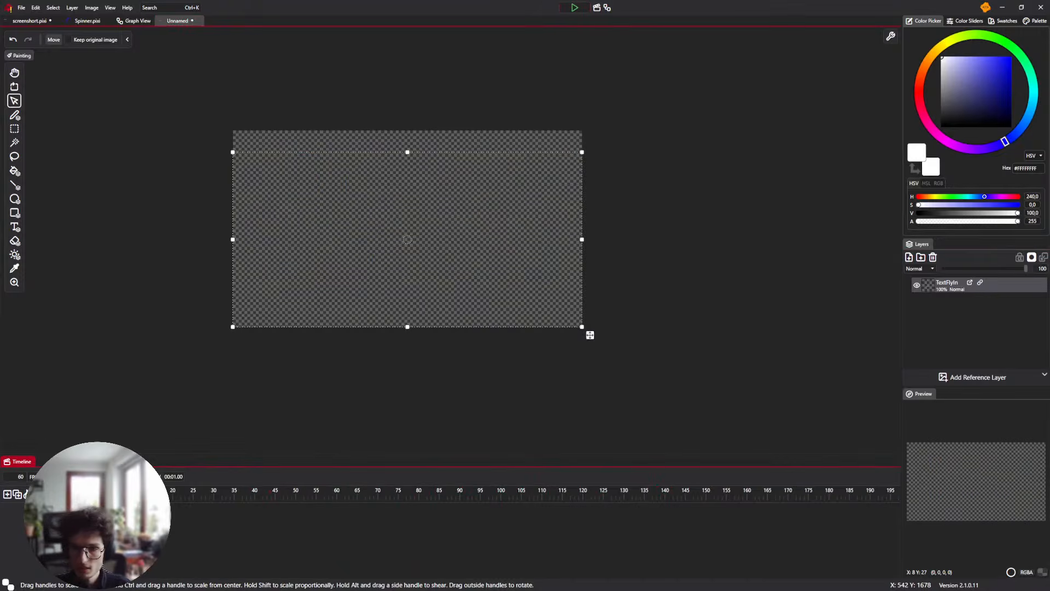
pyautogui.click(575, 9)
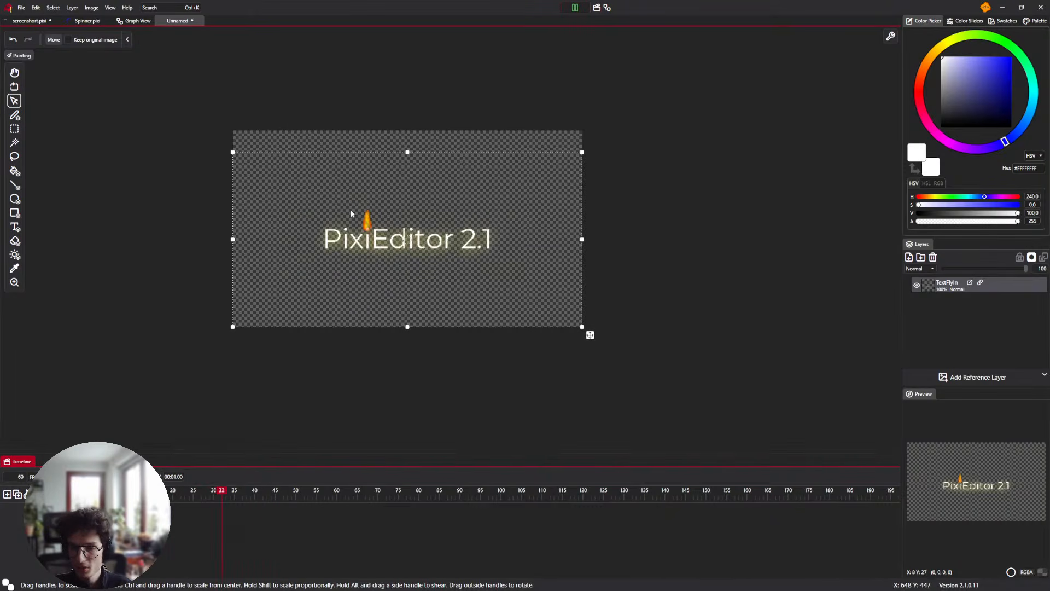
# Pause the TextFlyIn animation and scrub back and forth through the timeline to examine its individual frames
pyautogui.click(575, 8)
pyautogui.click(277, 492)
pyautogui.moveTo(278, 495); pyautogui.dragTo(571, 482)
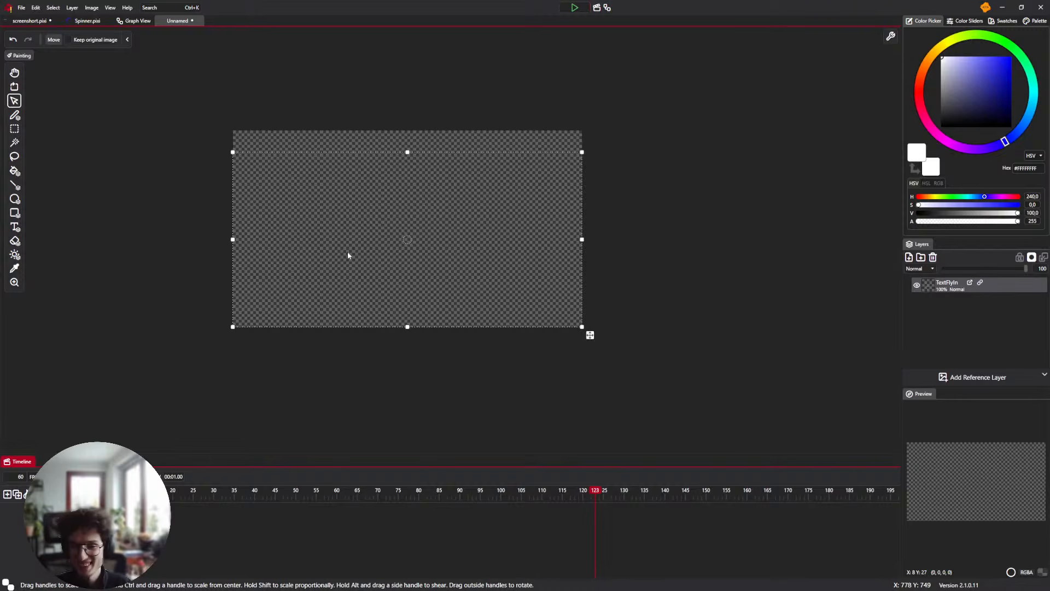
pyautogui.scroll(3, 348, 251)
pyautogui.moveTo(319, 265); pyautogui.dragTo(296, 317)
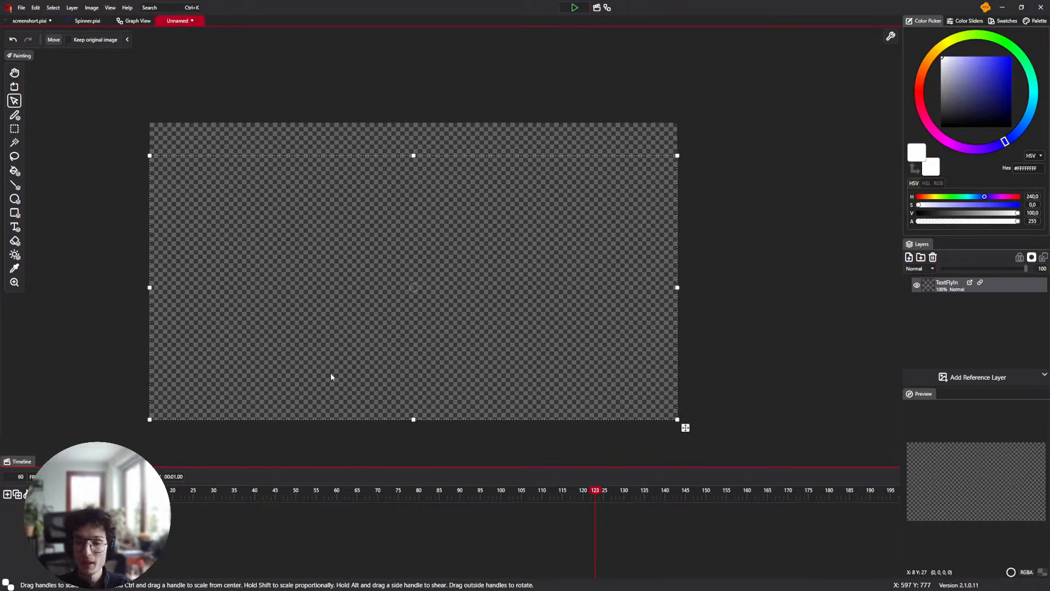
pyautogui.moveTo(594, 491); pyautogui.dragTo(275, 496)
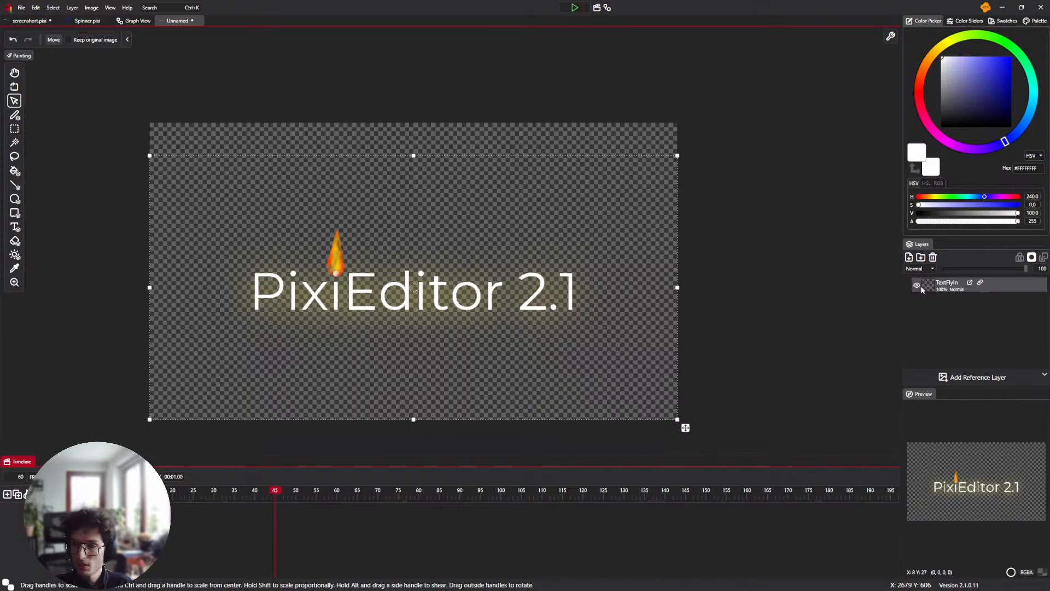
pyautogui.click(411, 497)
pyautogui.moveTo(431, 502); pyautogui.dragTo(126, 497)
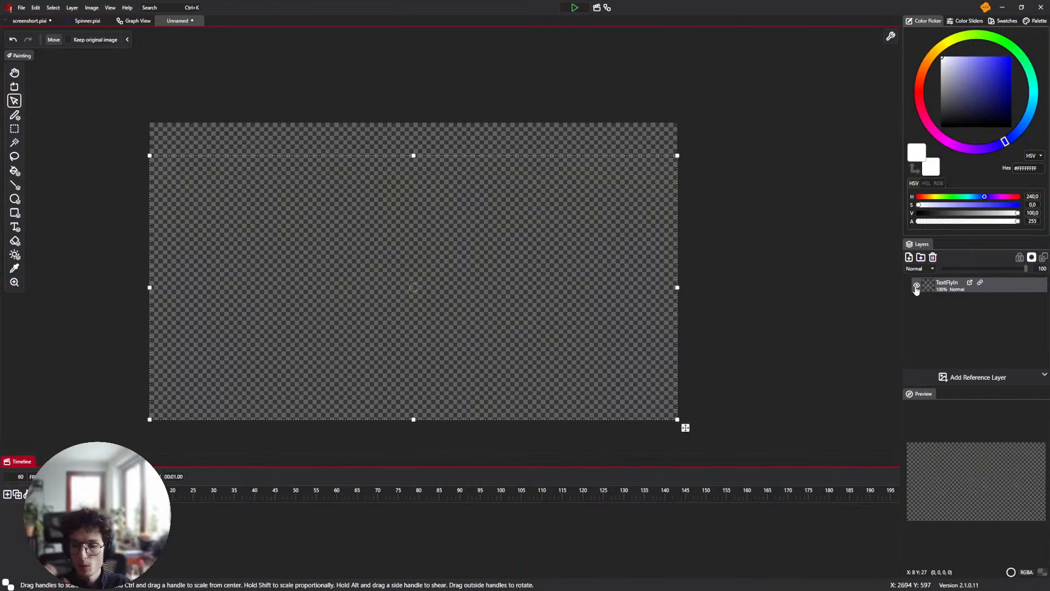
# Create a new 128 x 128 px image
pyautogui.hotkey('ctrl', 'n')
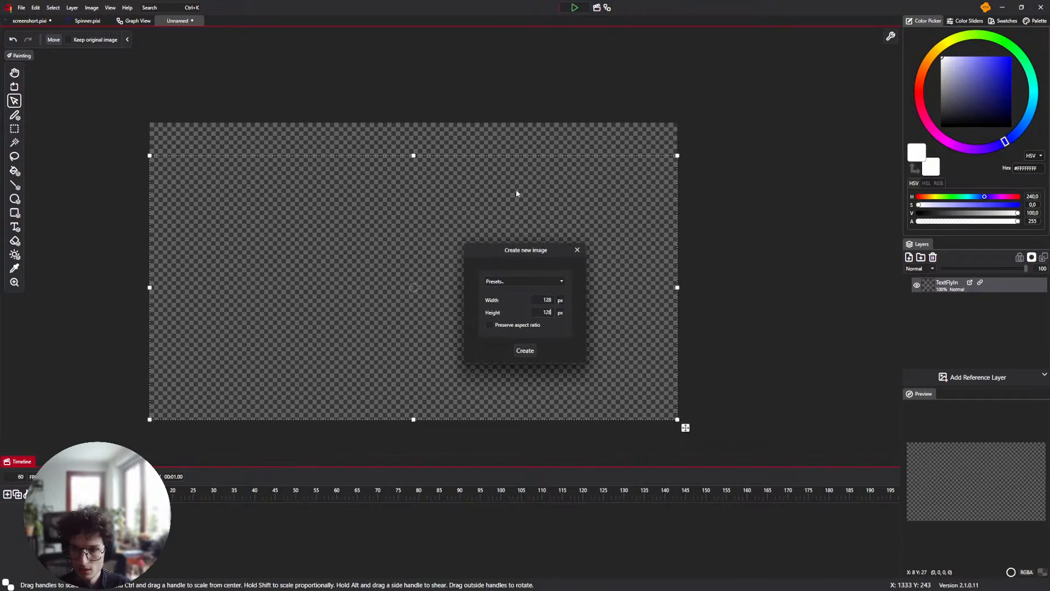
pyautogui.press('Return')
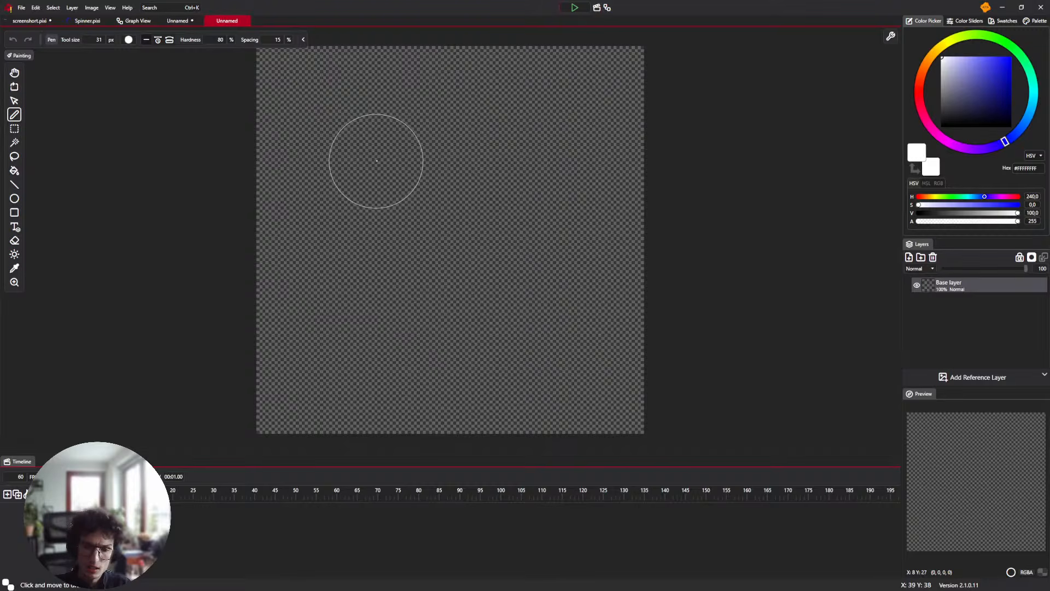
# Draw a white rectangle on the Base layer, round its corners, and resize it to about 118 x 118 px
pyautogui.click(14, 212)
pyautogui.moveTo(236, 62)
pyautogui.mouseDown()
pyautogui.moveTo(415, 254)
pyautogui.moveTo(625, 450)
pyautogui.mouseUp()
pyautogui.scroll(8, 296, 40)
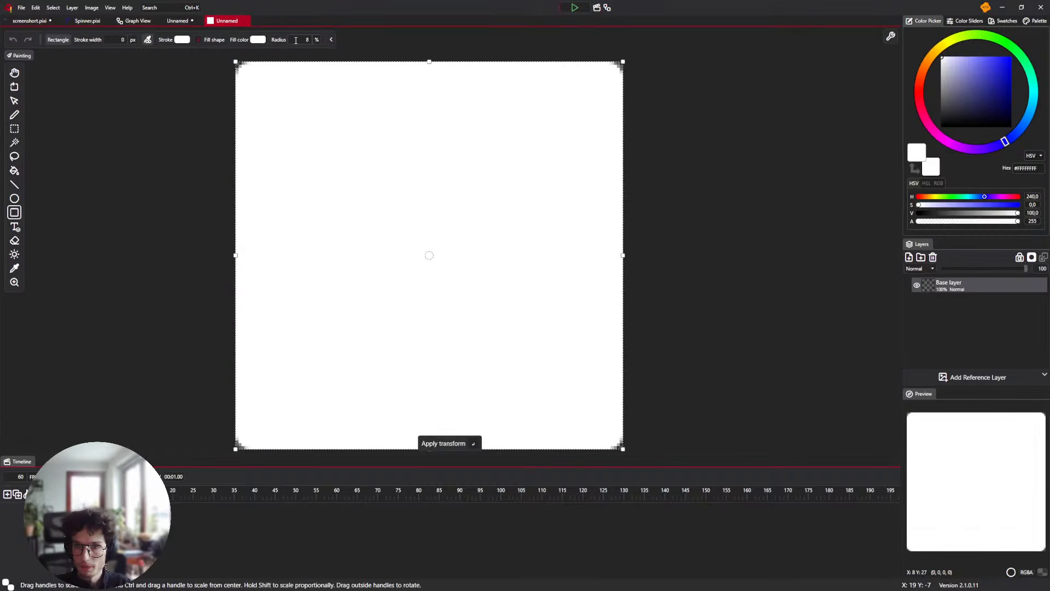
pyautogui.scroll(18, 296, 40)
pyautogui.moveTo(623, 449); pyautogui.dragTo(594, 436)
pyautogui.press('v')
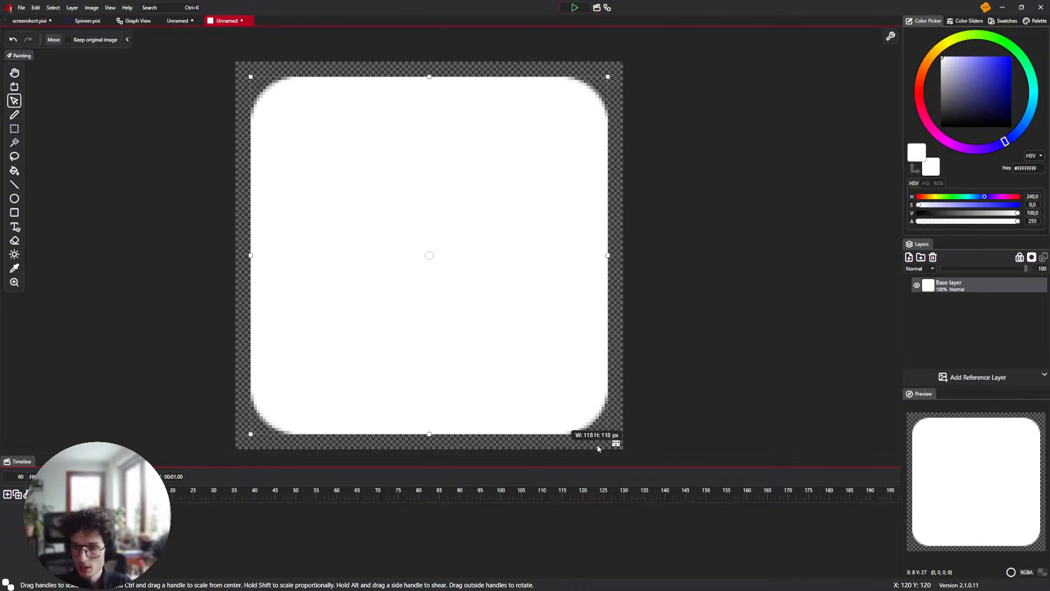
pyautogui.press('b')
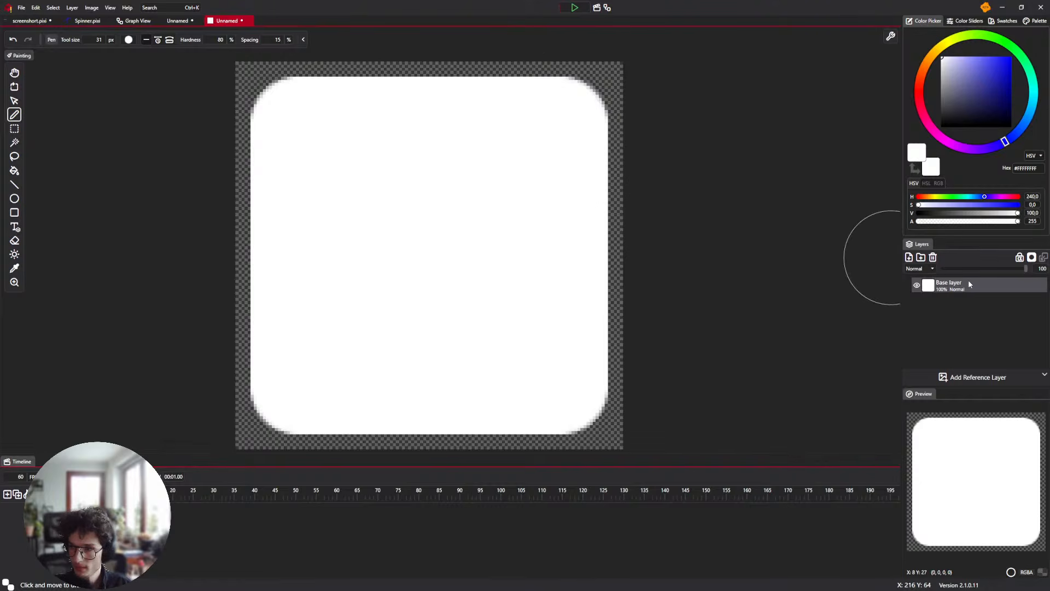
# Look at the new image's node graph, return to the canvas, and delete the Base layer
pyautogui.click(608, 7)
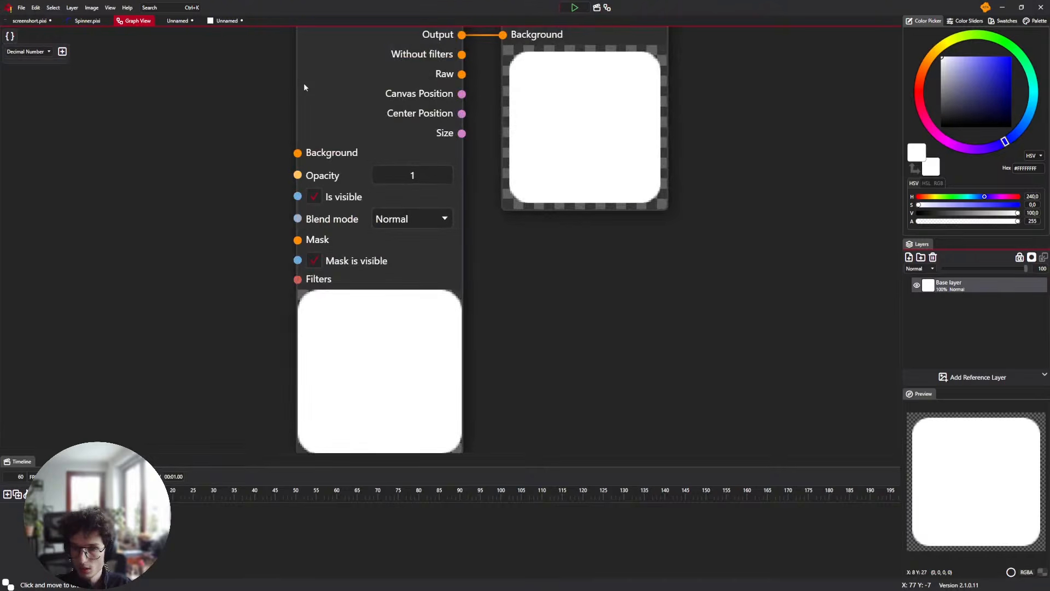
pyautogui.click(226, 20)
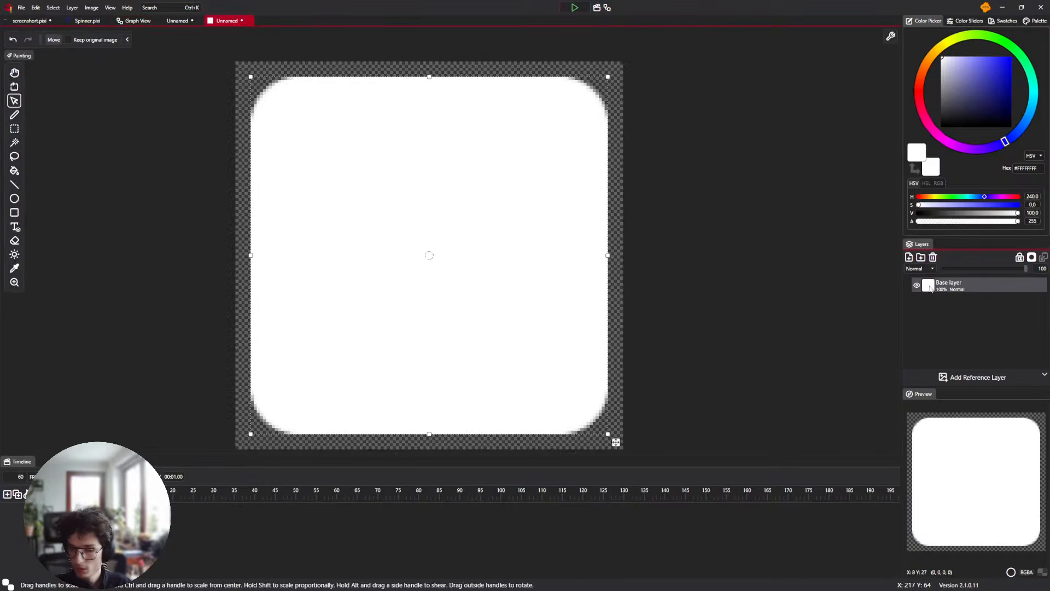
pyautogui.press('Delete')
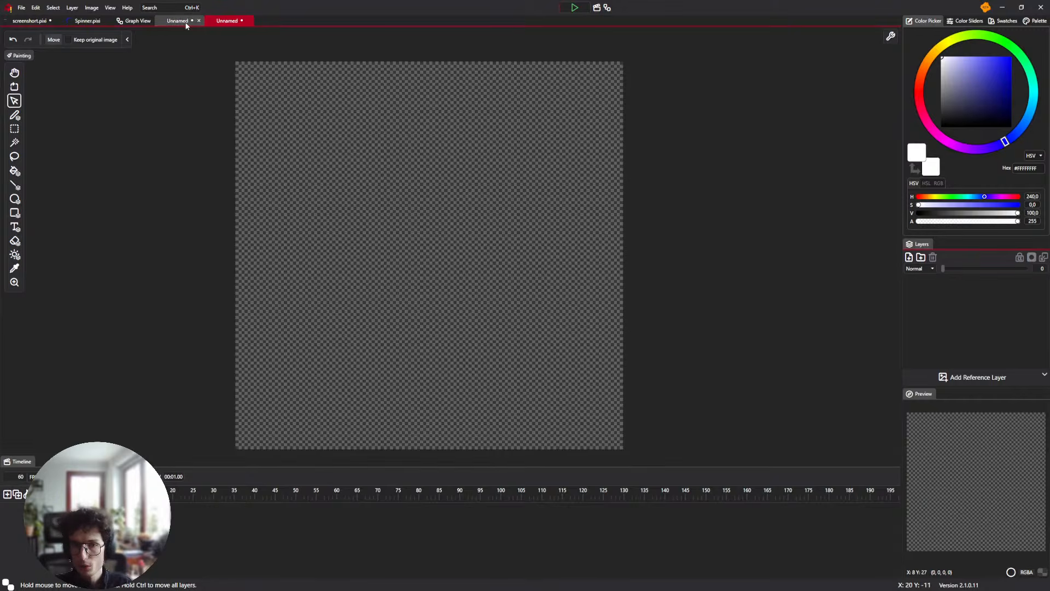
# Close screenshort.pixi without saving its changes, and close Spinner.pixi
pyautogui.moveTo(141, 21); pyautogui.dragTo(174, 30)
pyautogui.moveTo(357, 116); pyautogui.dragTo(341, 151)
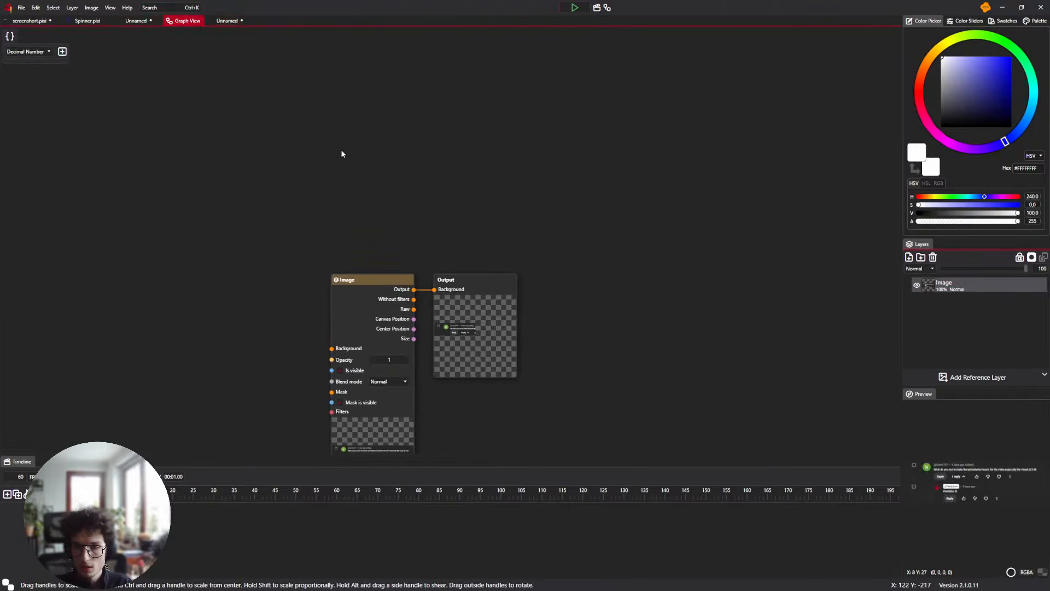
pyautogui.click(227, 21)
pyautogui.click(49, 20)
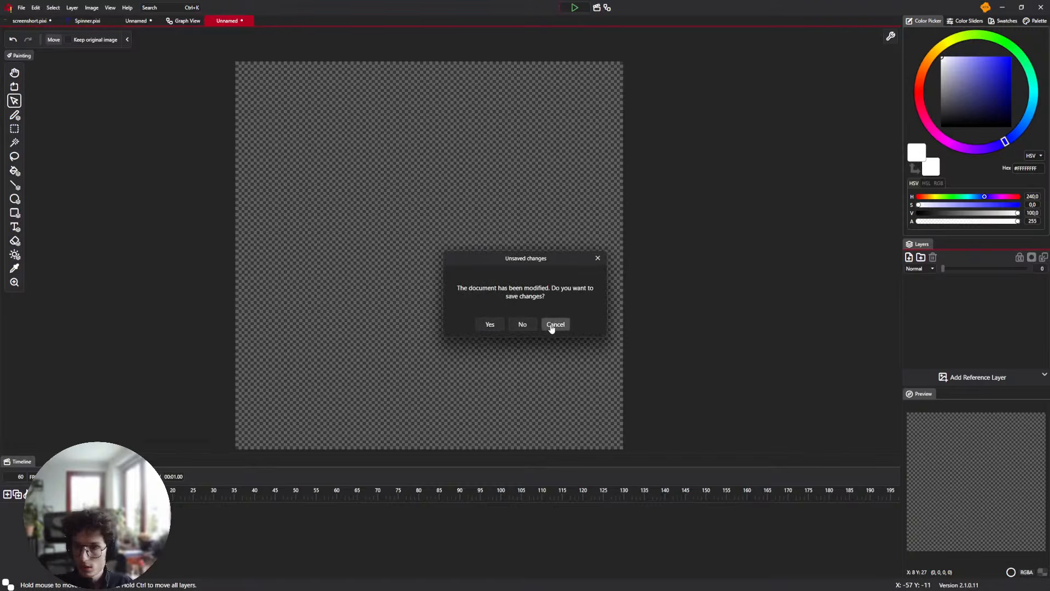
pyautogui.click(523, 325)
pyautogui.click(48, 21)
pyautogui.click(70, 21)
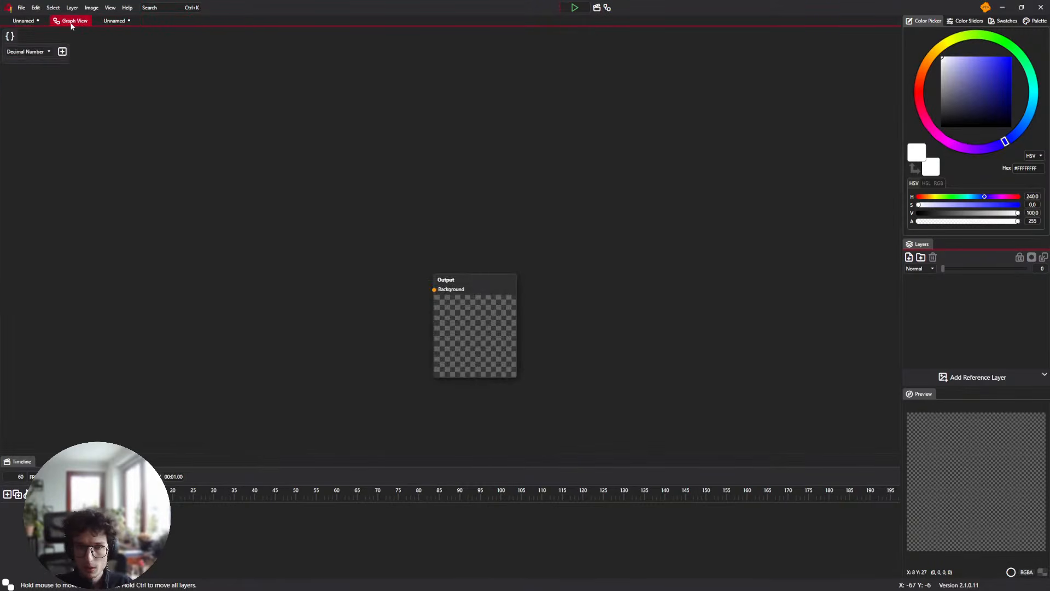
# Switch to the new 128 x 128 px image and display its node graph
pyautogui.click(23, 21)
pyautogui.click(113, 21)
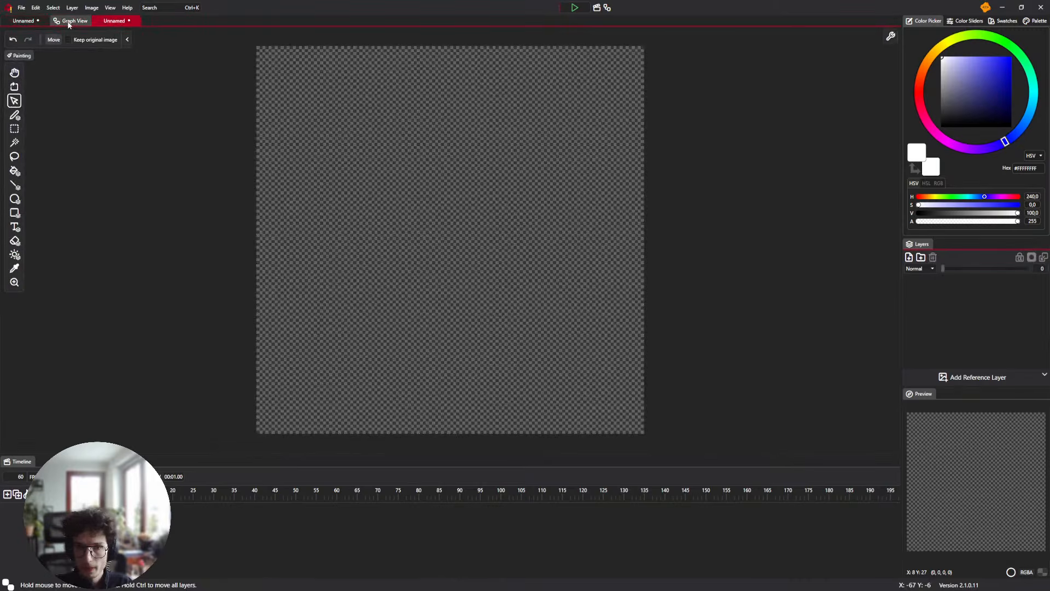
pyautogui.click(70, 22)
pyautogui.rightClick(264, 234)
pyautogui.click(117, 95)
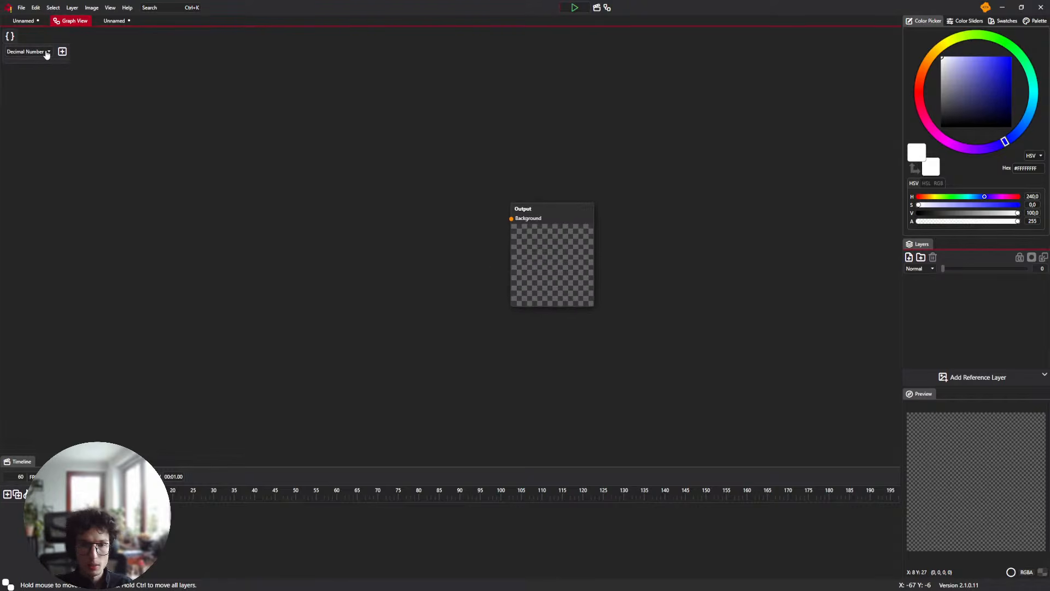
# Add a blackboard variable of type Painter to the node graph
pyautogui.click(44, 53)
pyautogui.scroll(3, 31, 84)
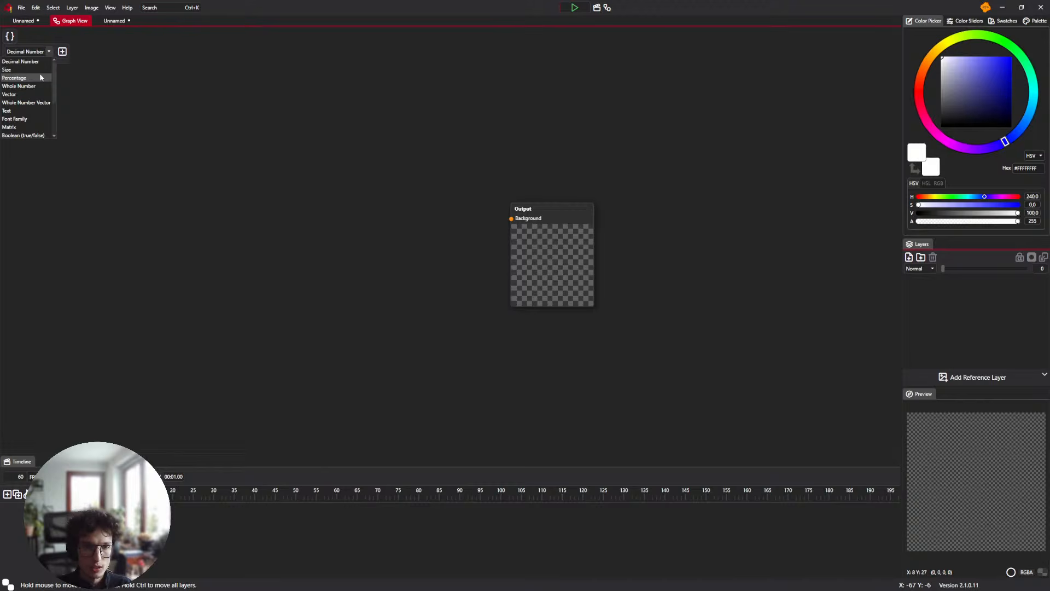
pyautogui.scroll(-1, 22, 90)
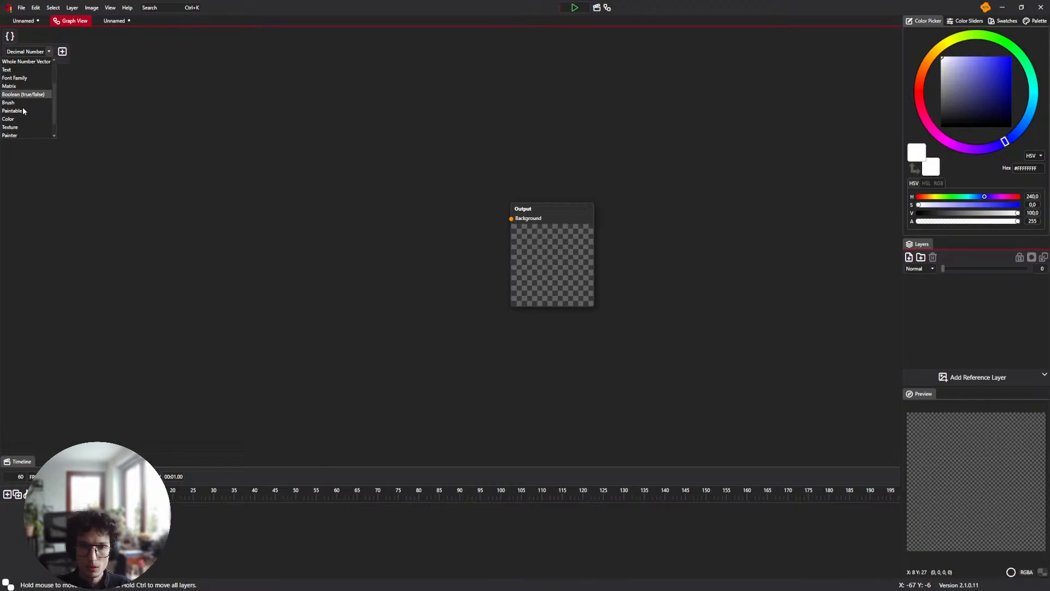
pyautogui.click(22, 123)
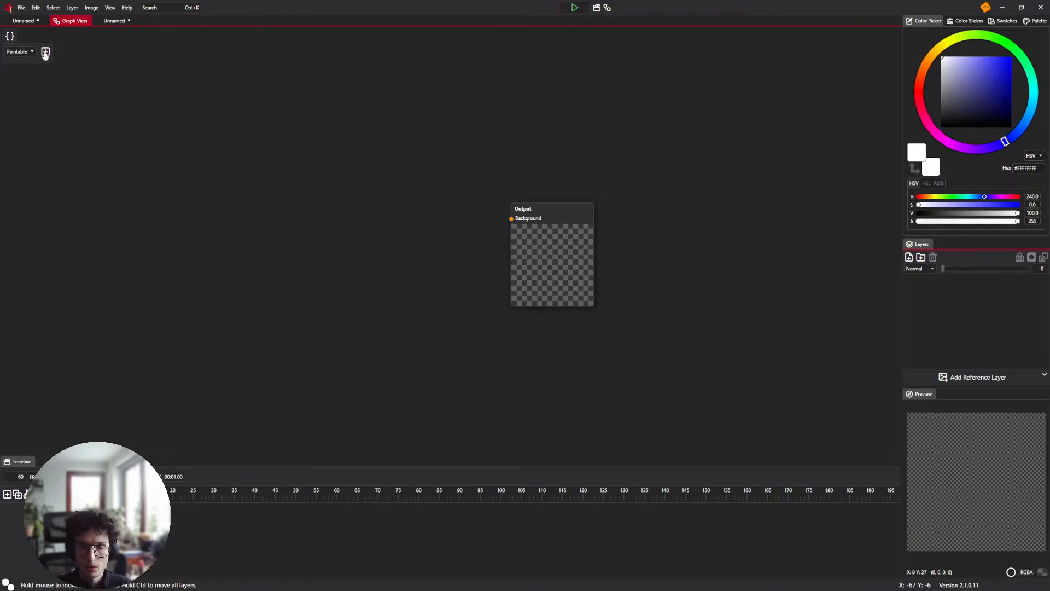
pyautogui.click(21, 51)
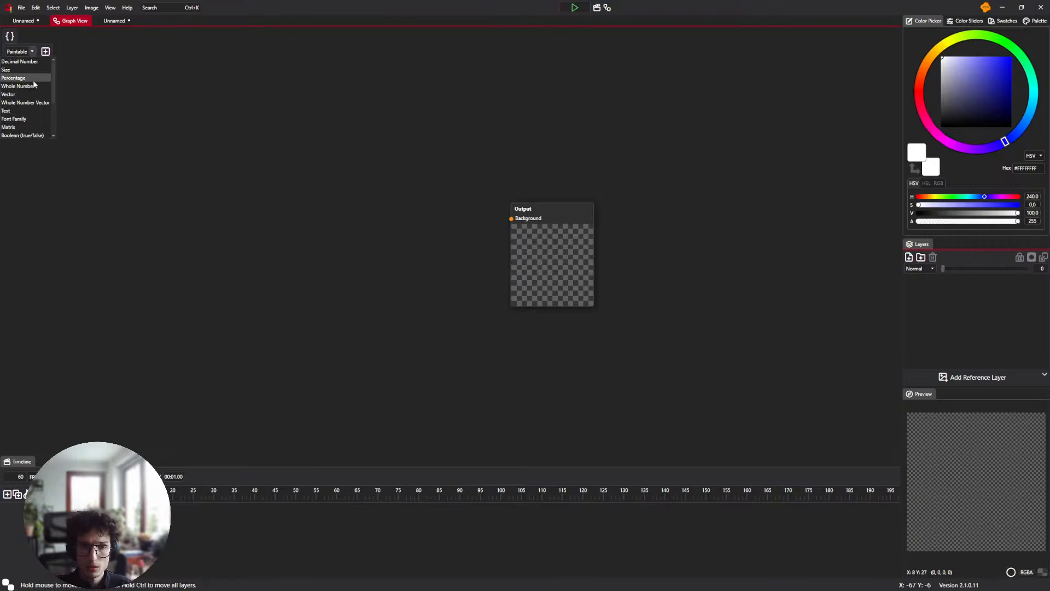
pyautogui.scroll(-3, 33, 85)
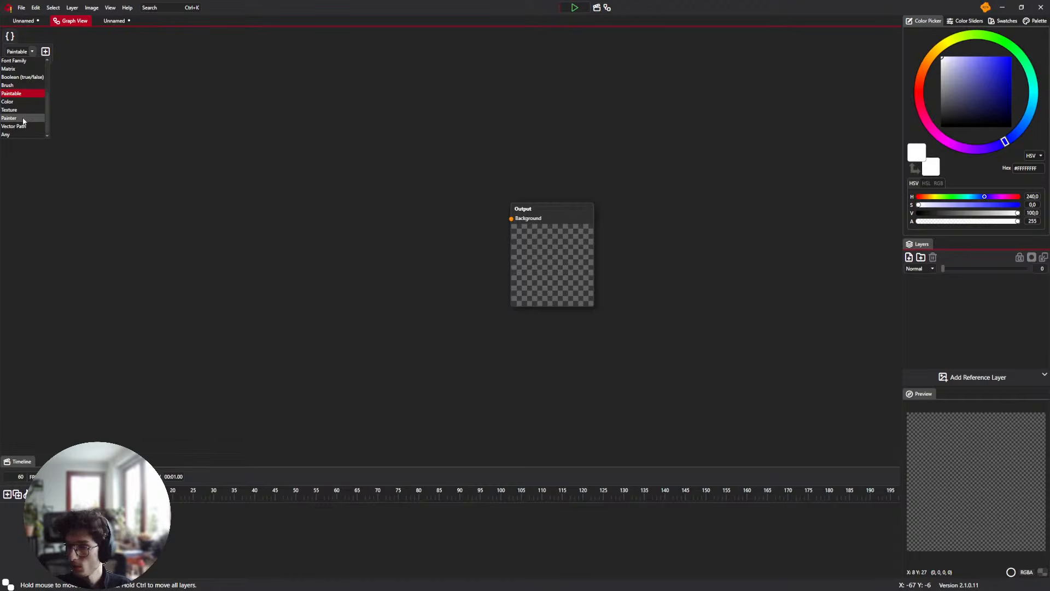
pyautogui.click(23, 119)
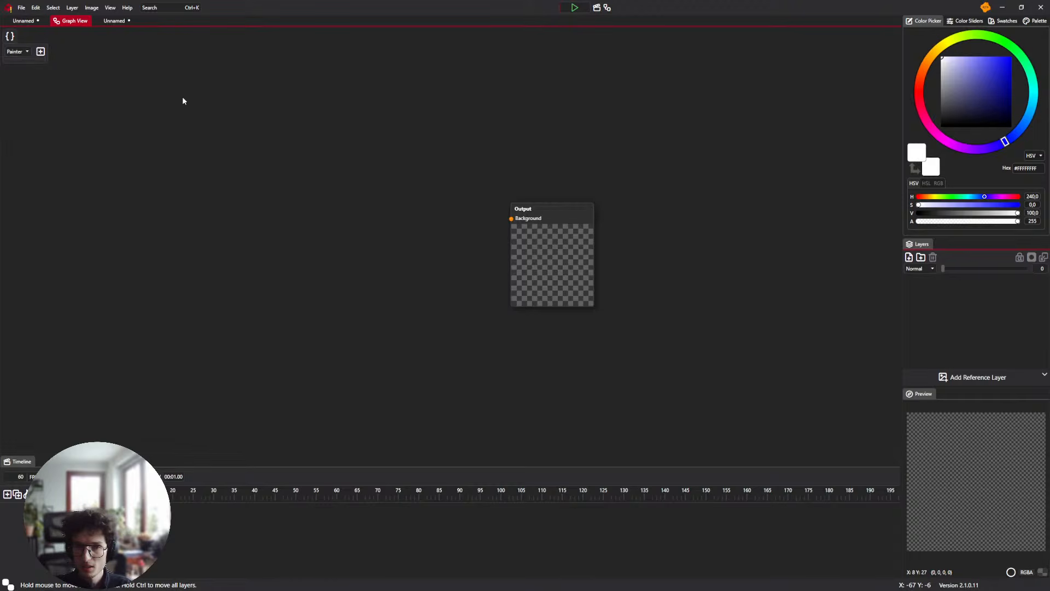
pyautogui.click(41, 53)
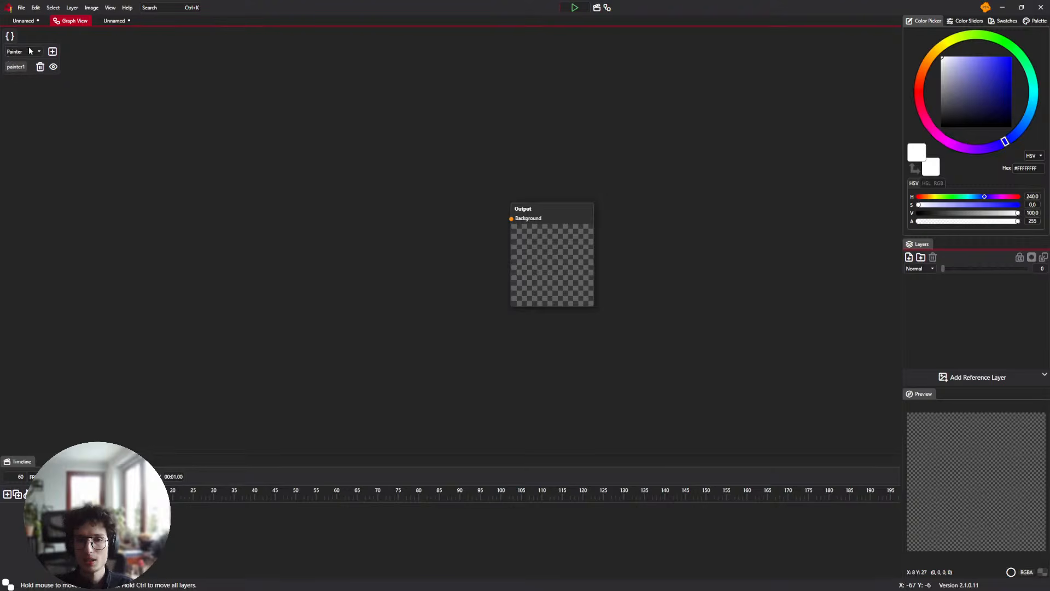
# Rename the Painter variable to Element
pyautogui.doubleClick(16, 67)
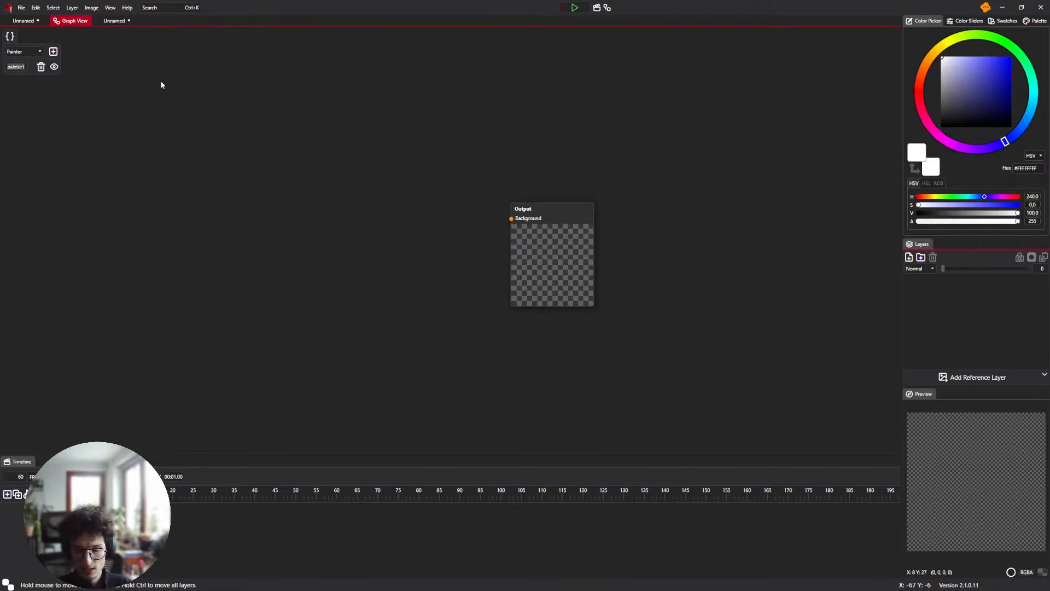
pyautogui.write('Element')
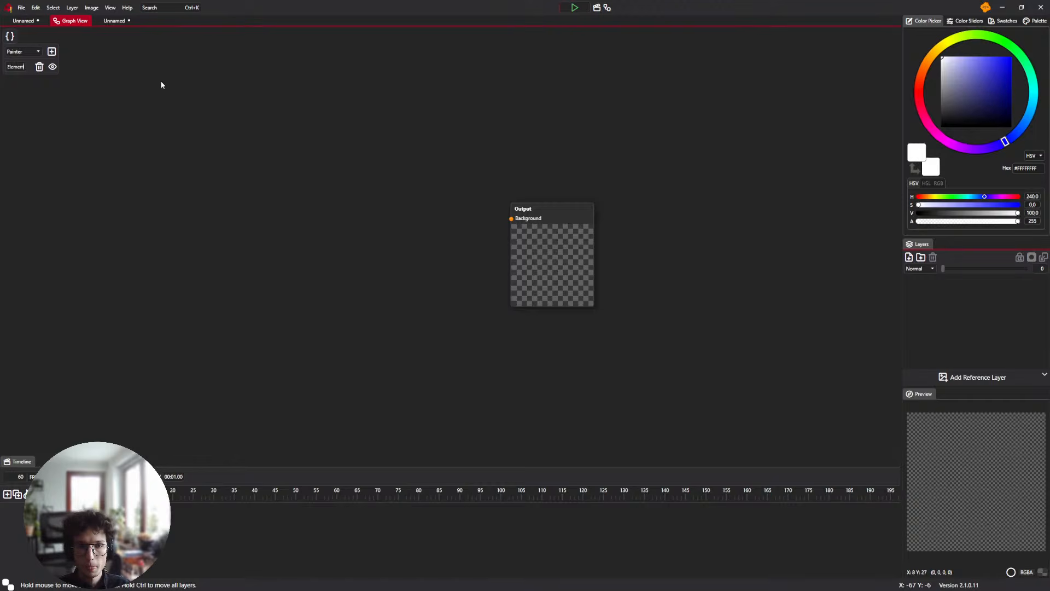
pyautogui.press('Return')
# Add a Blackboard Variable Value node well before the Output node and set its variable name to Element
pyautogui.rightClick(269, 202)
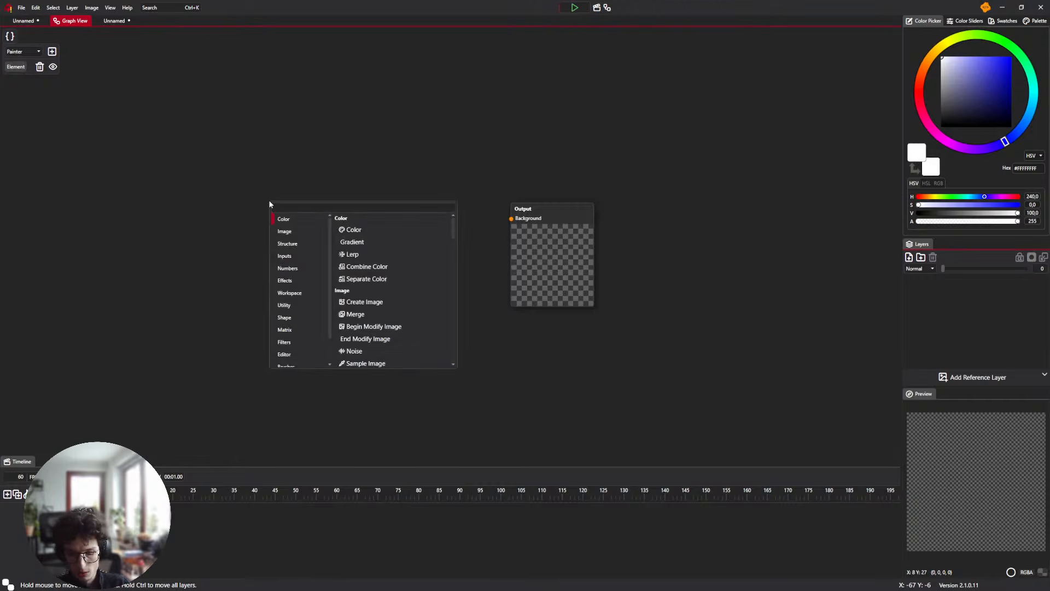
pyautogui.write('bla')
pyautogui.press('Return')
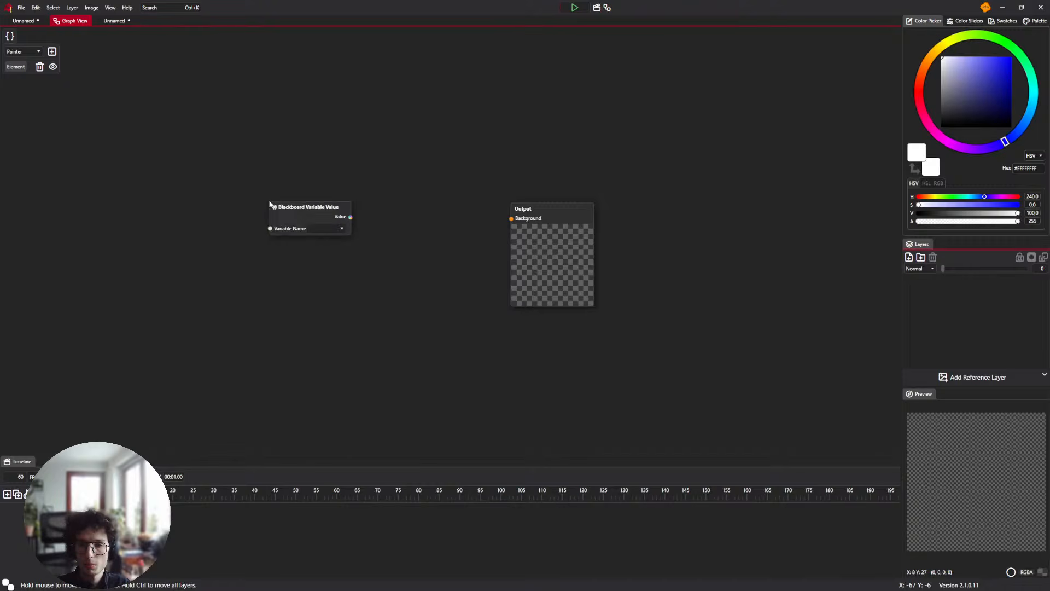
pyautogui.moveTo(339, 237); pyautogui.dragTo(231, 259)
pyautogui.click(221, 262)
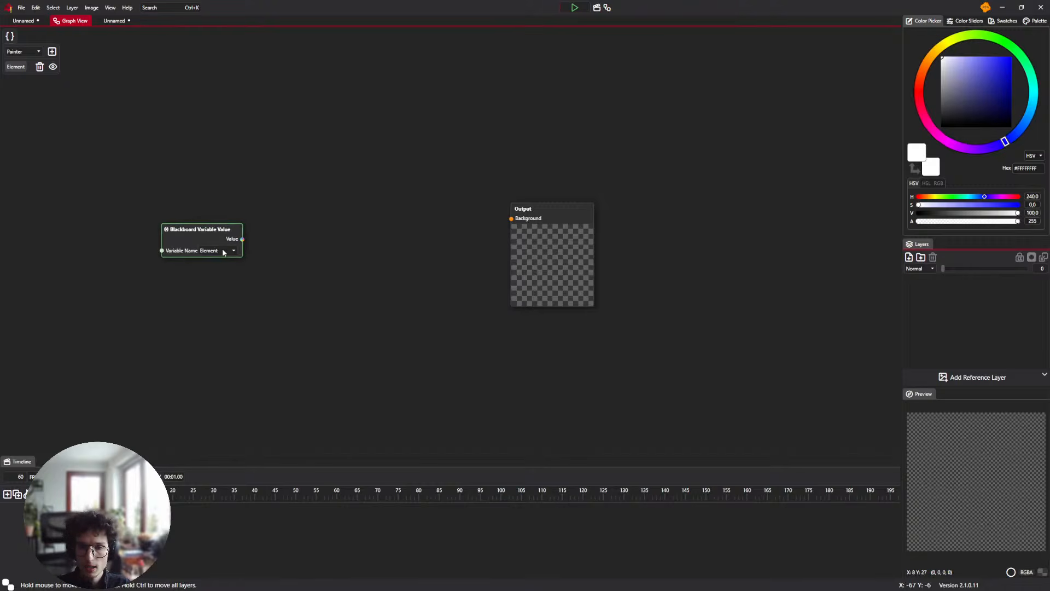
# Add a Scale node, feeding the variable's Value into its Image input and its Output into the Output node's Background
pyautogui.rightClick(257, 238)
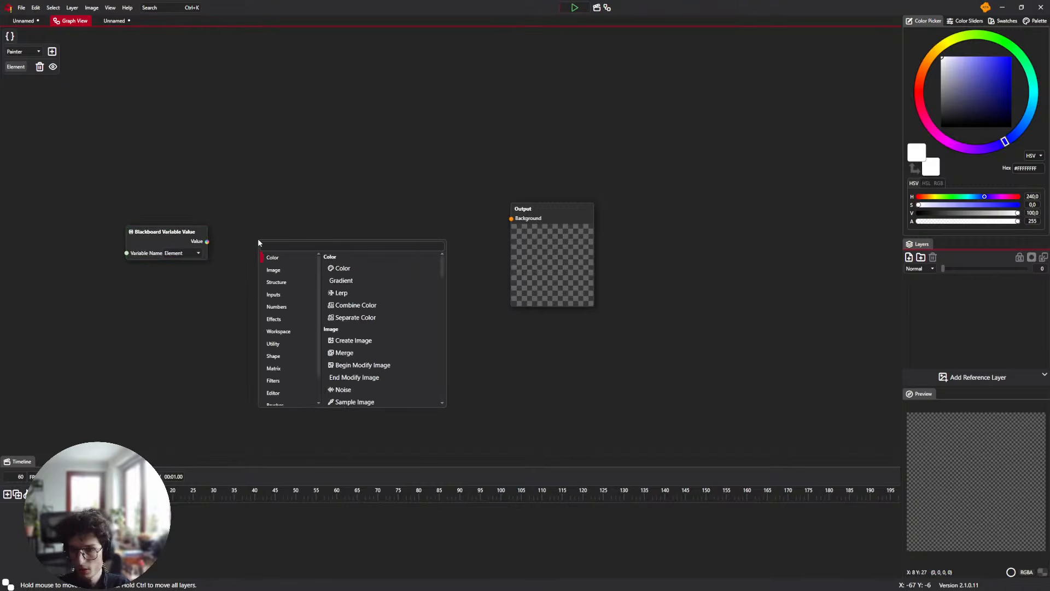
pyautogui.write('scale')
pyautogui.press('Return')
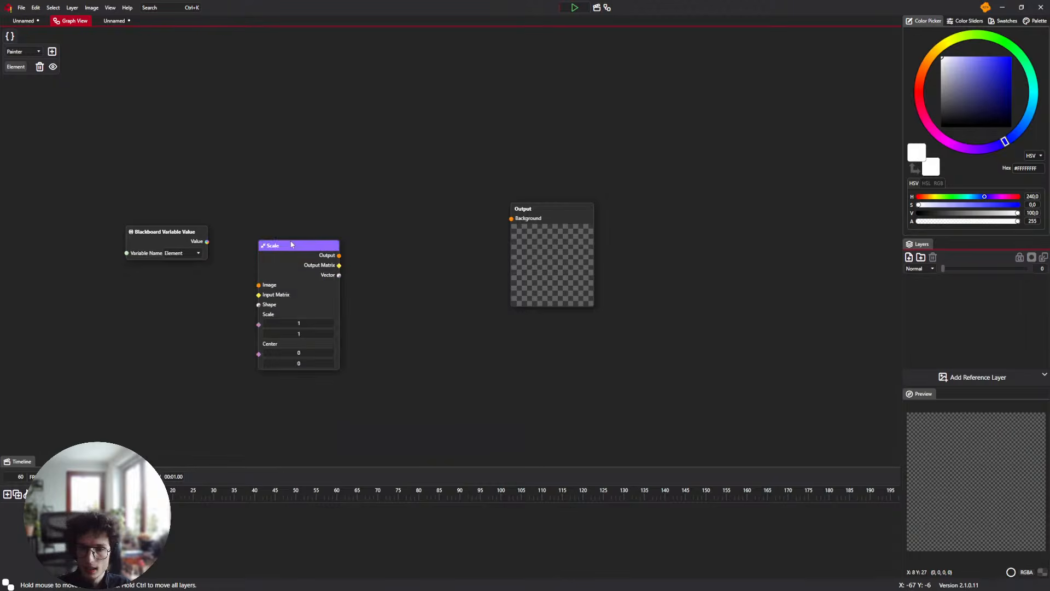
pyautogui.moveTo(237, 247); pyautogui.dragTo(296, 252)
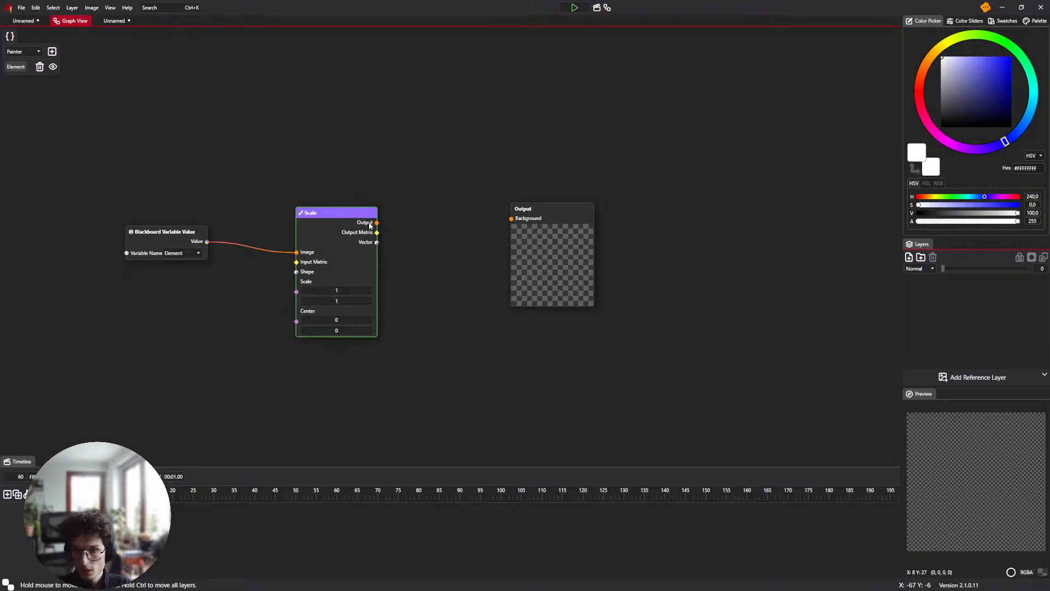
pyautogui.moveTo(377, 223); pyautogui.dragTo(511, 218)
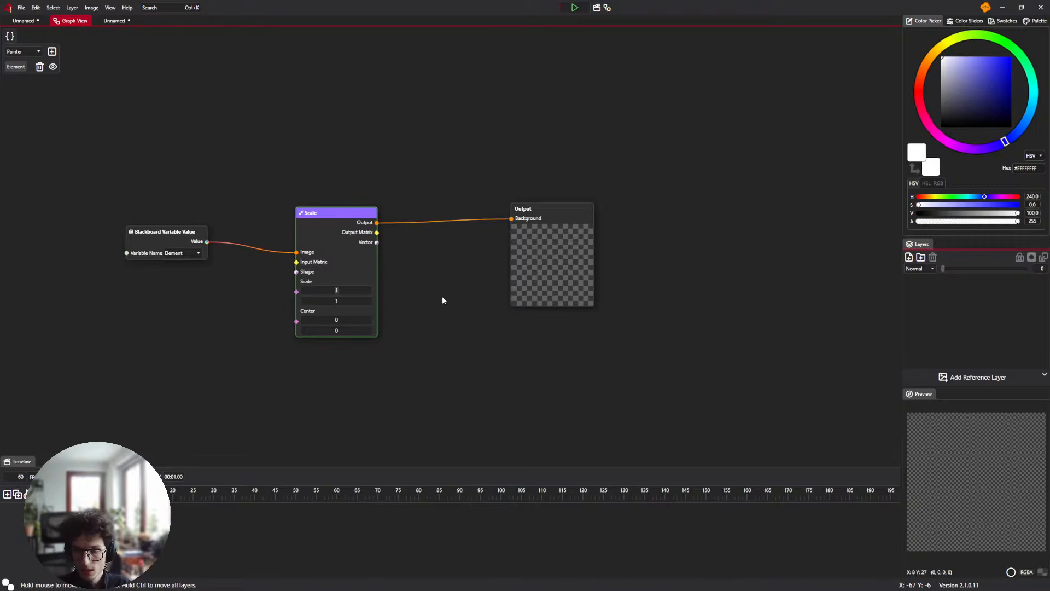
# Add a Time node just below the Blackboard Variable Value node
pyautogui.rightClick(167, 303)
pyautogui.click(166, 282)
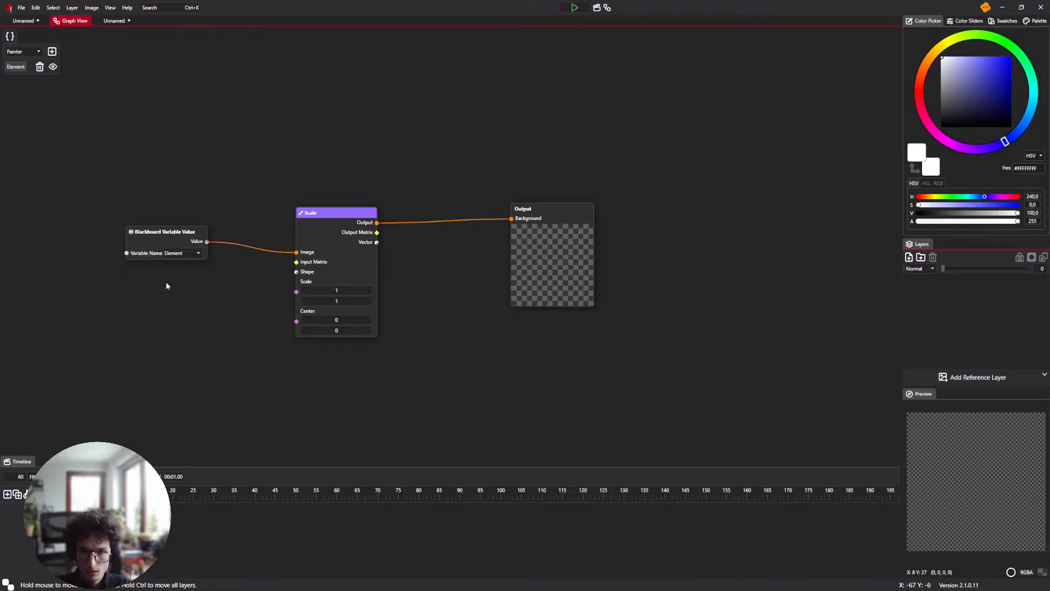
pyautogui.rightClick(133, 294)
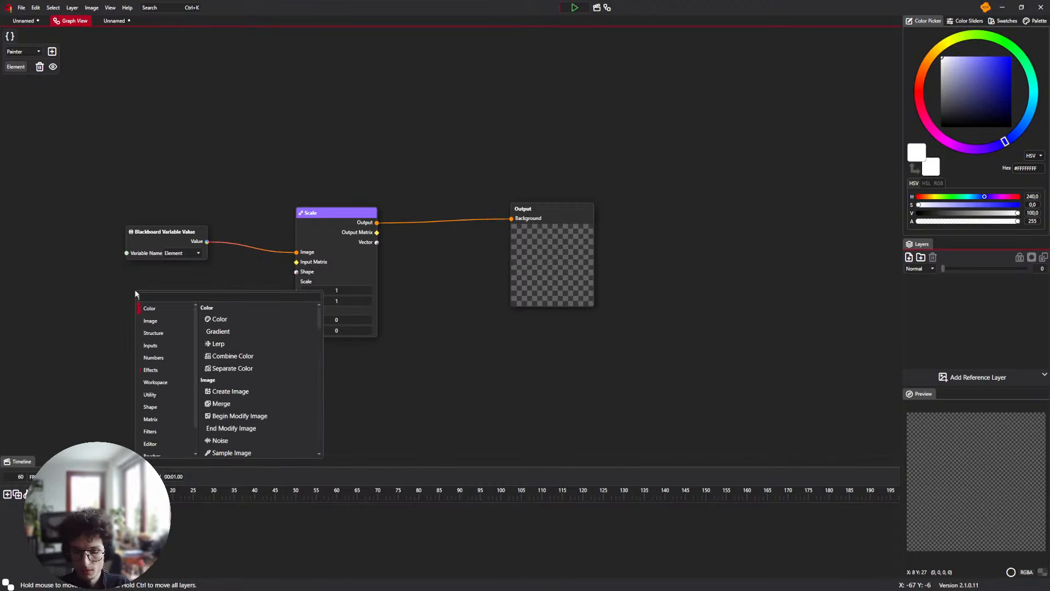
pyautogui.write('Time')
pyautogui.press('Return')
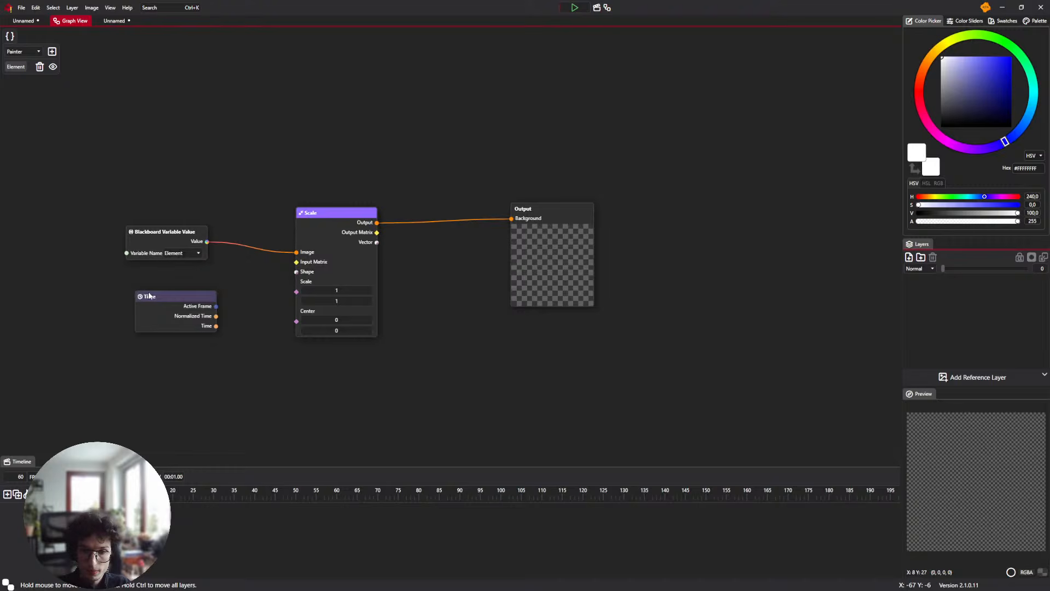
# Add an Easing node beside the Time node and feed the Normalized Time output into its Value
pyautogui.rightClick(133, 299)
pyautogui.write('Easing')
pyautogui.press('Return')
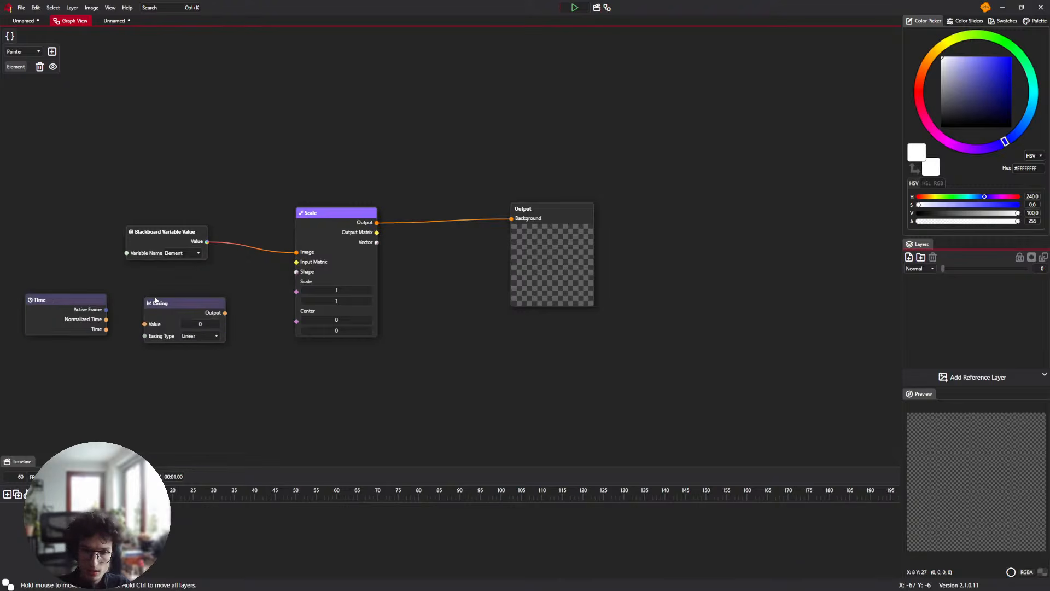
pyautogui.moveTo(106, 319); pyautogui.dragTo(144, 323)
# Set the Easing node's easing type to Out Quad
pyautogui.click(198, 334)
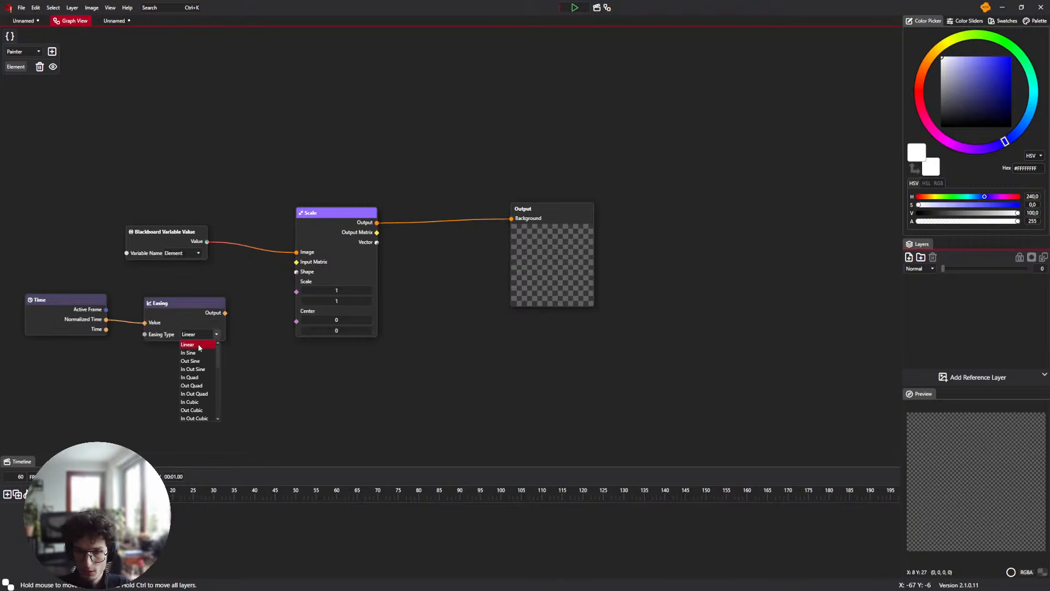
pyautogui.scroll(-7, 203, 402)
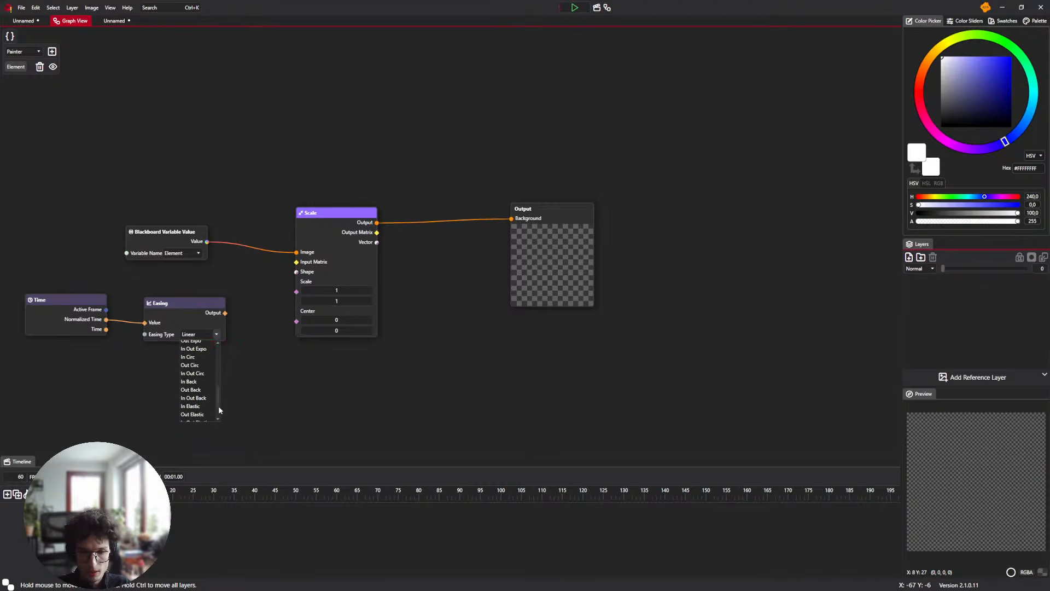
pyautogui.scroll(1, 205, 389)
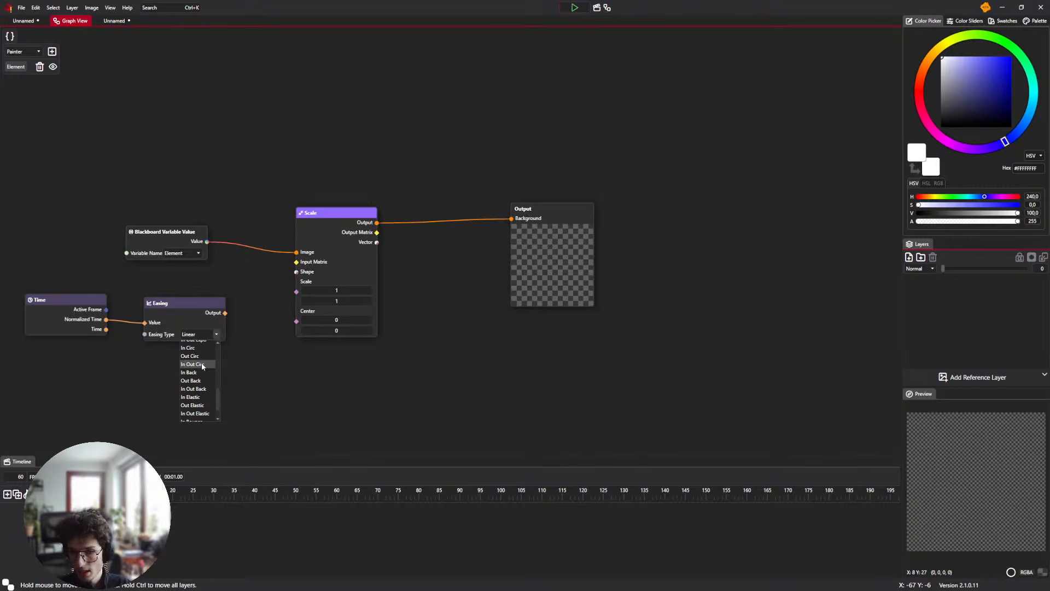
pyautogui.scroll(-1, 204, 394)
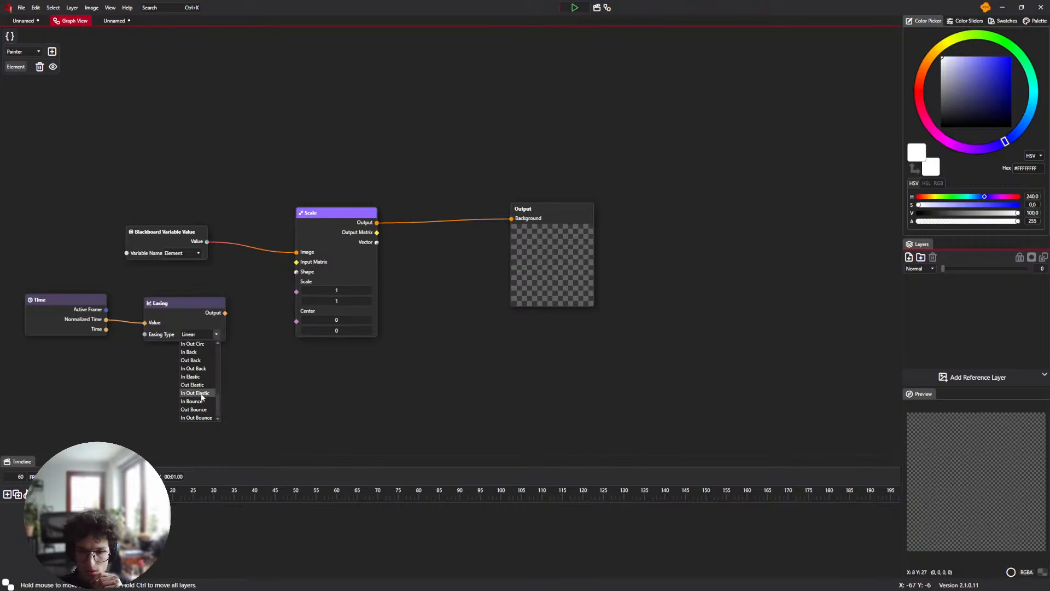
pyautogui.scroll(7, 205, 392)
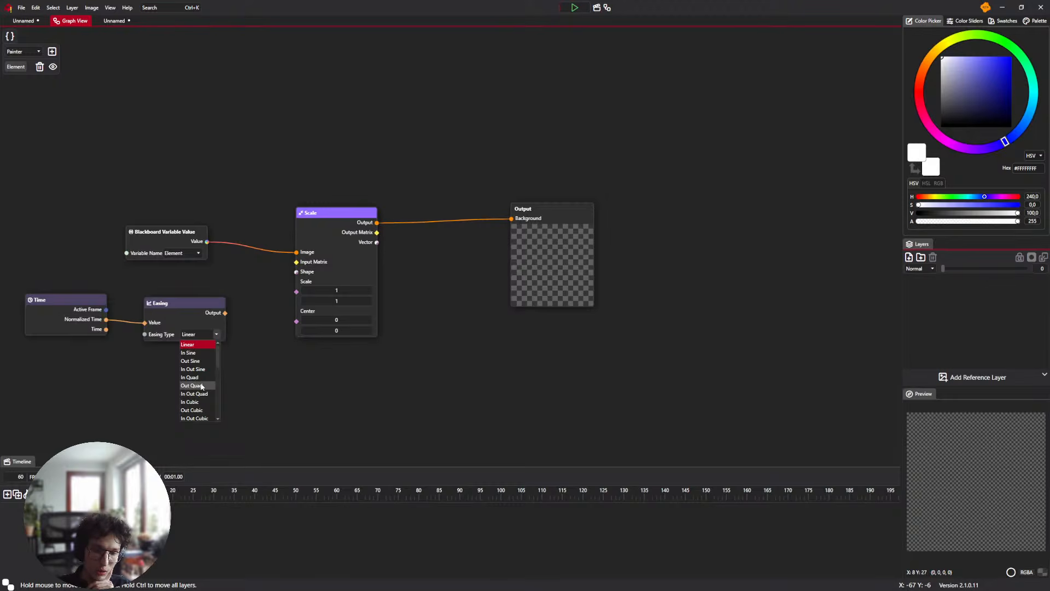
pyautogui.click(202, 387)
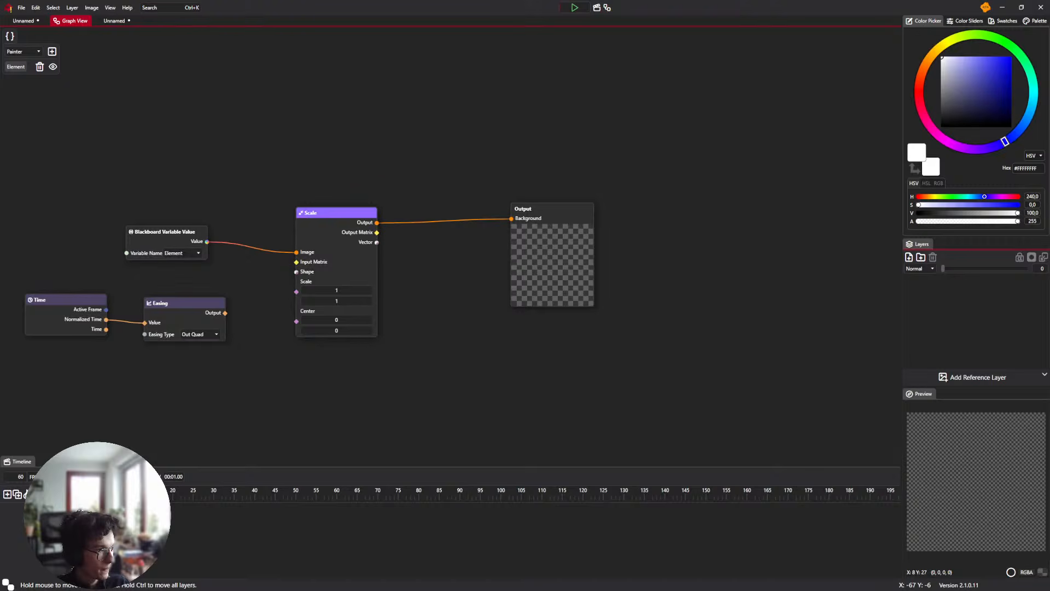
# Switch to the browser and compare the easeInQuad, easeOutQuad and easeInOutQuad curves on easings.net
pyautogui.hotkey('alt', 'Tab')
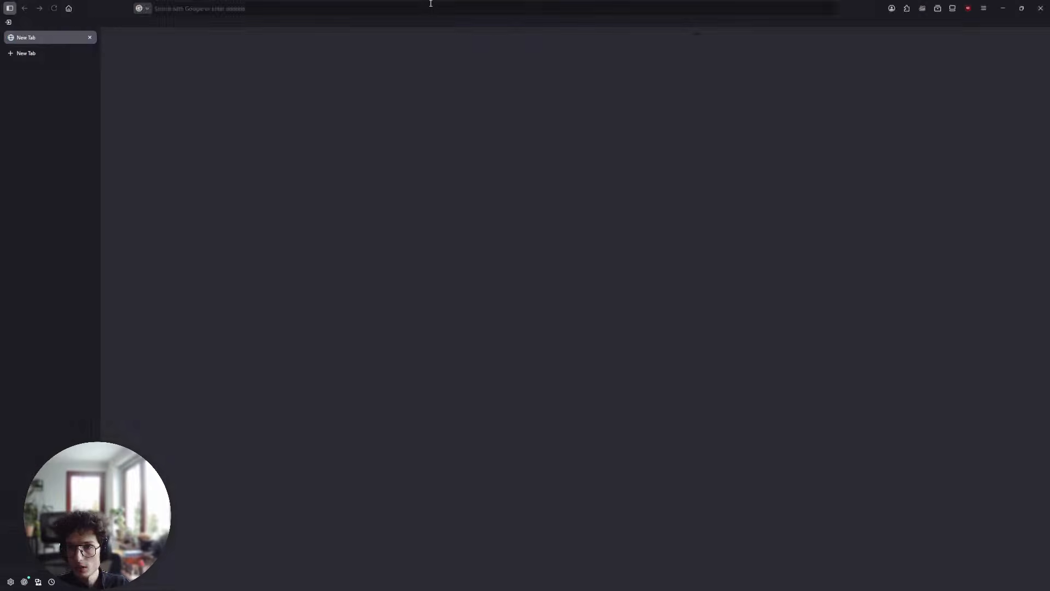
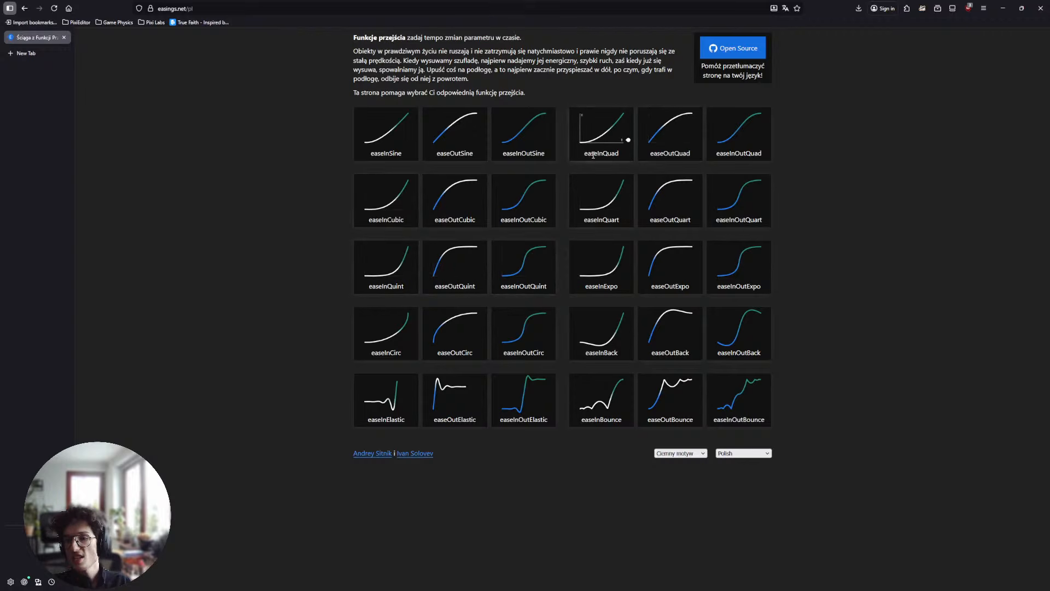
pyautogui.moveTo(597, 155); pyautogui.dragTo(605, 156)
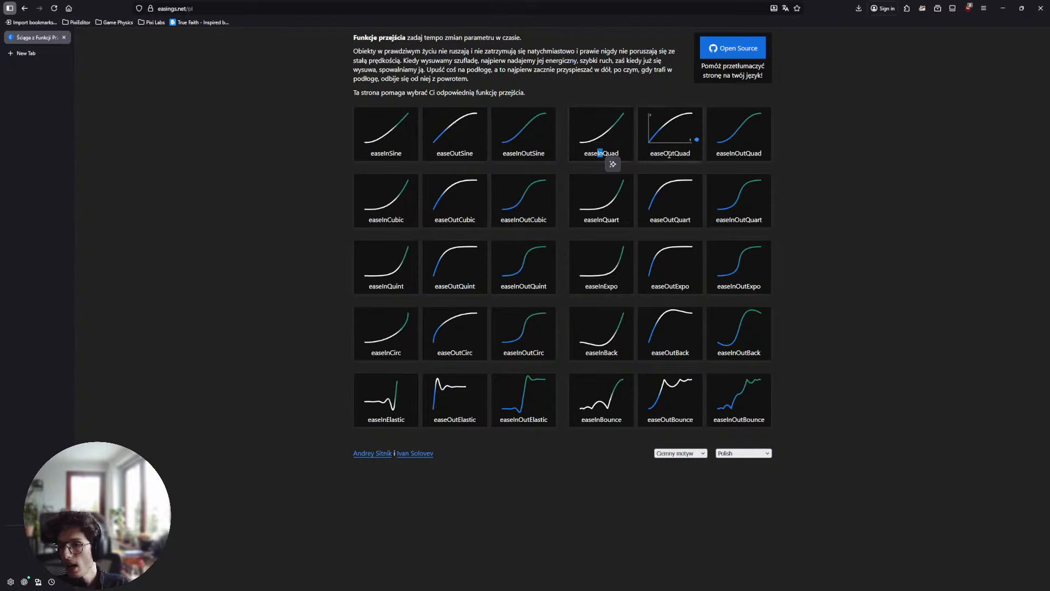
pyautogui.moveTo(664, 153); pyautogui.dragTo(676, 152)
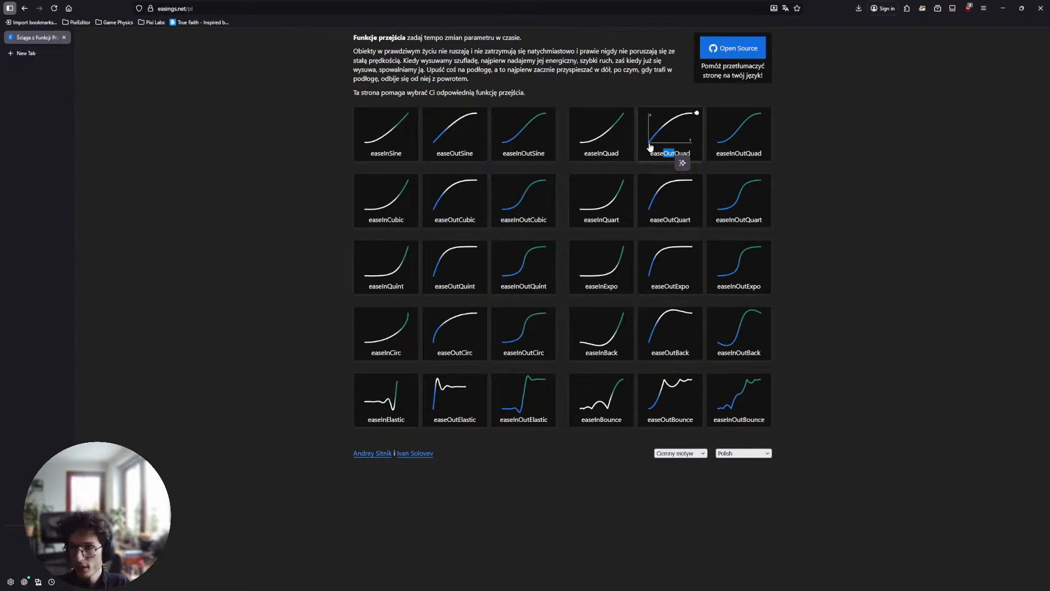
pyautogui.click(705, 168)
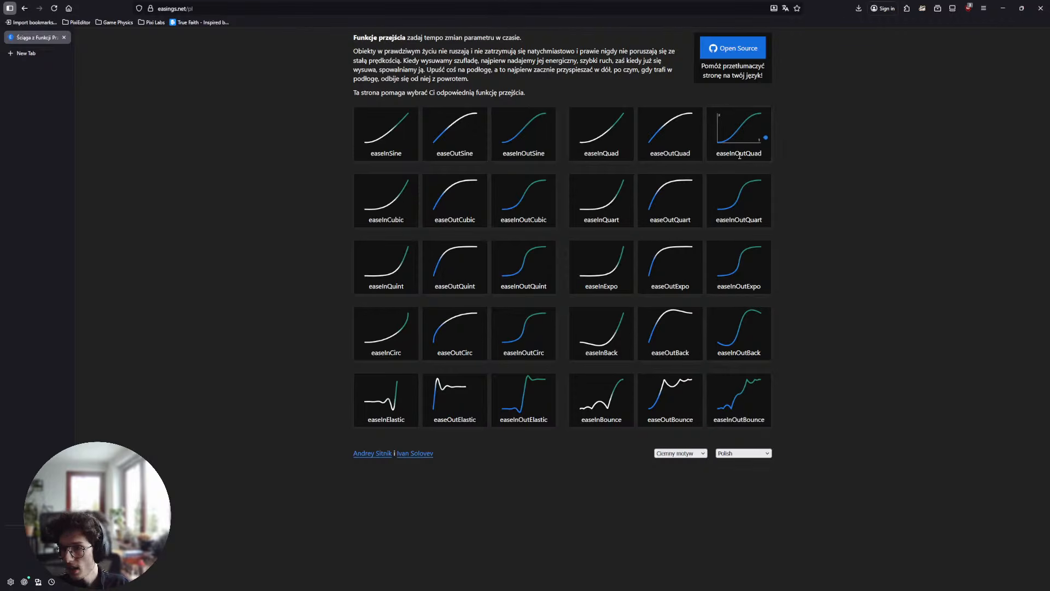
pyautogui.moveTo(735, 155); pyautogui.dragTo(745, 155)
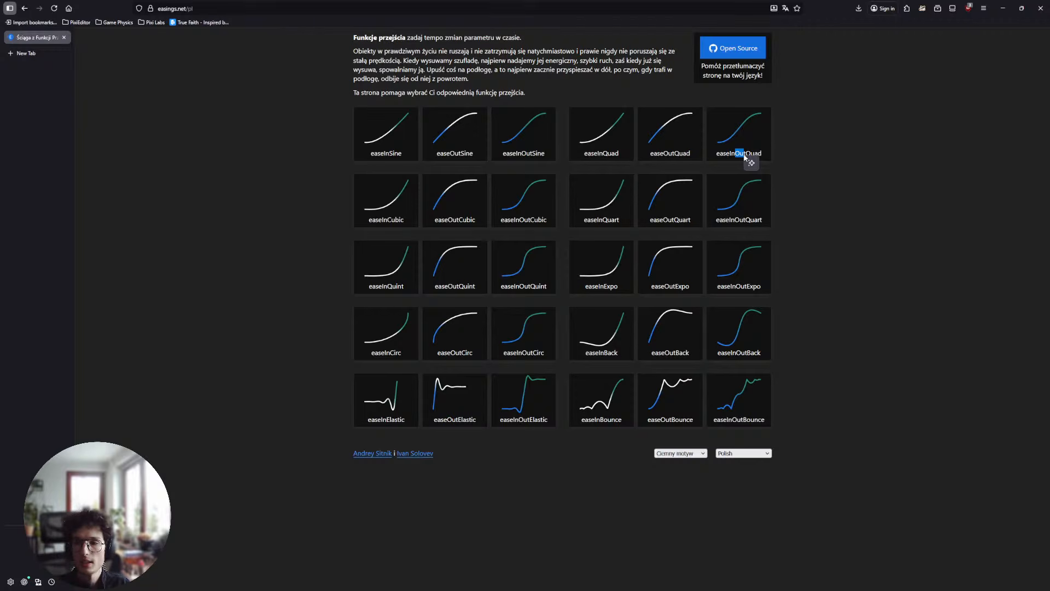
pyautogui.click(781, 143)
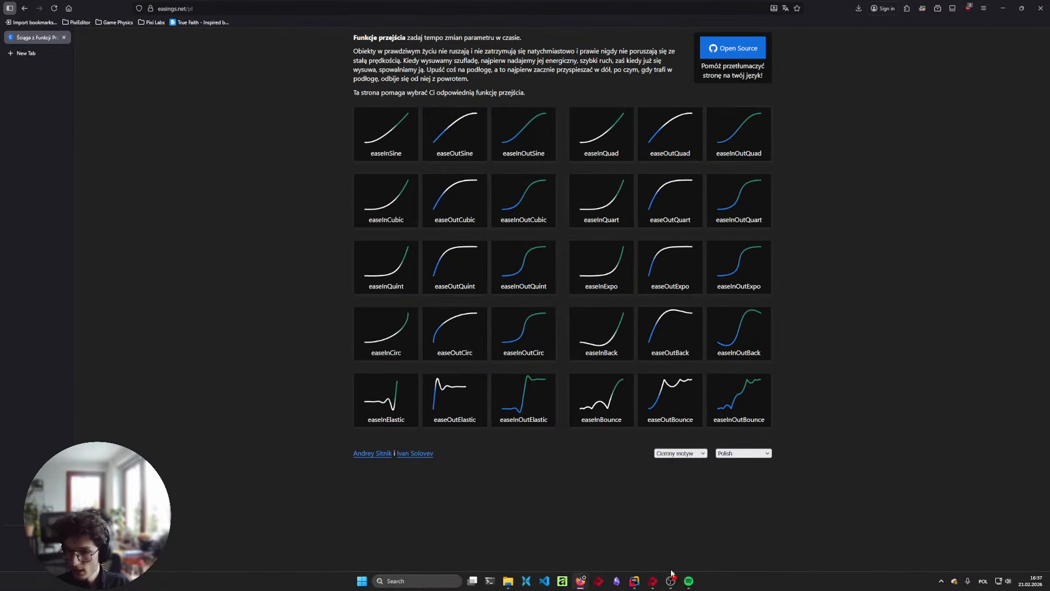
# Return to PixiEditor, shift the Time and Easing nodes away from the Scale node, and connect the Easing output to its Scale input
pyautogui.click(671, 579)
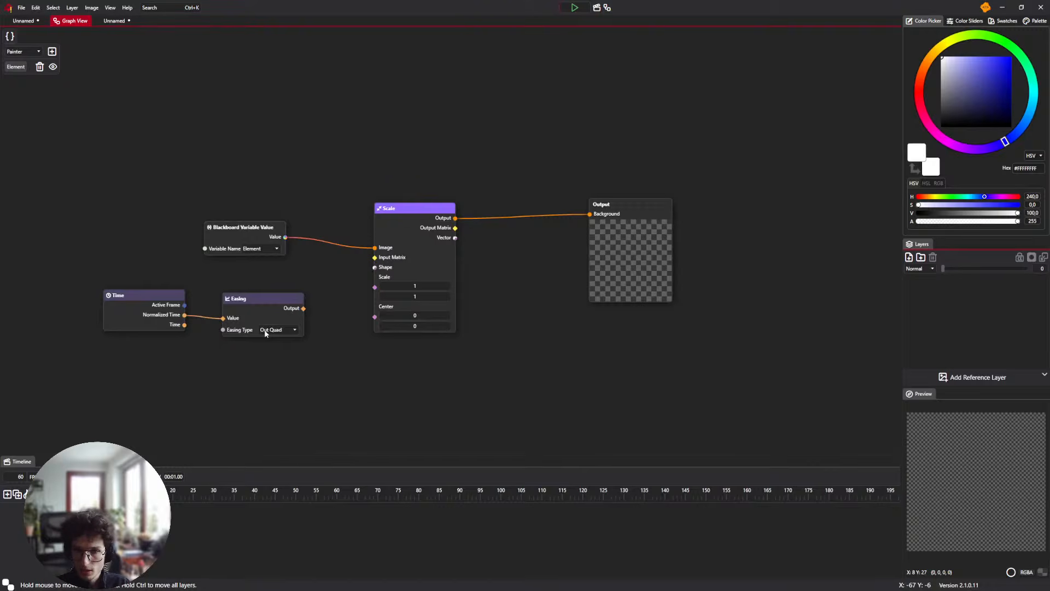
pyautogui.moveTo(305, 346); pyautogui.dragTo(103, 289)
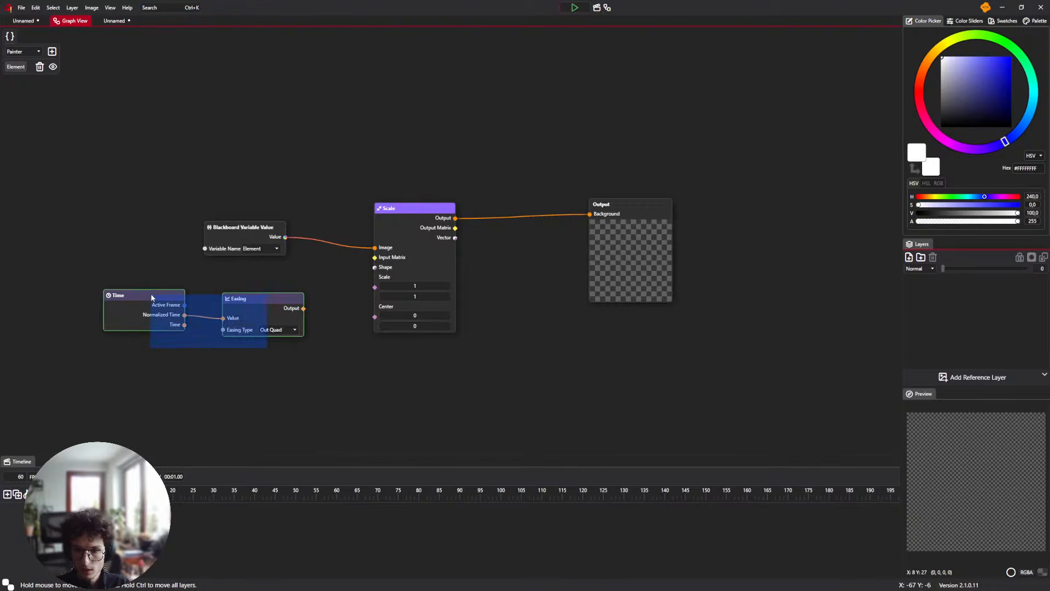
pyautogui.moveTo(307, 312); pyautogui.dragTo(375, 277)
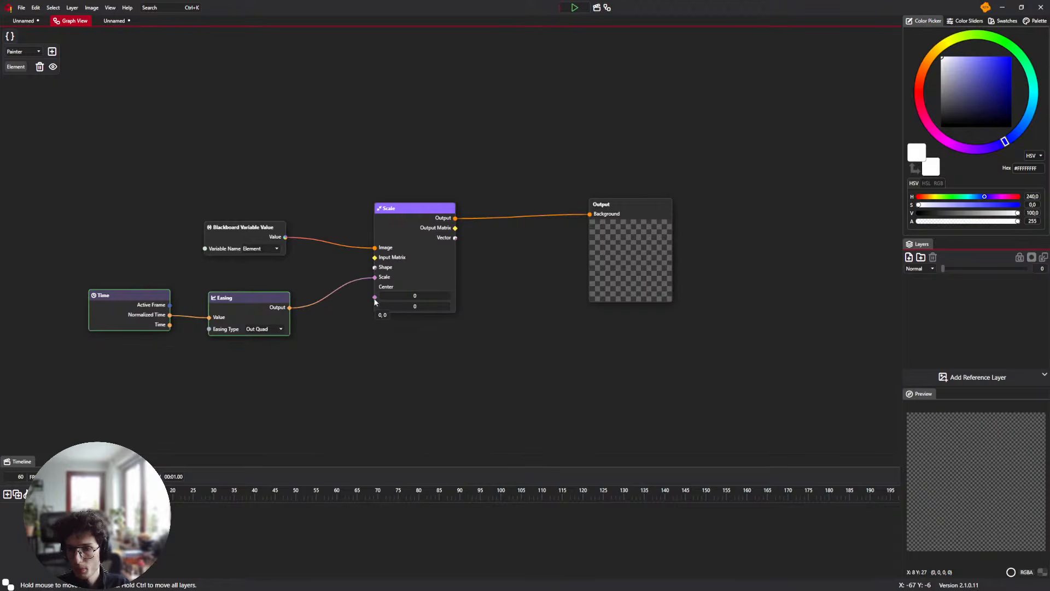
# Add a blackboard variable of type Vector and rename it Center
pyautogui.click(26, 53)
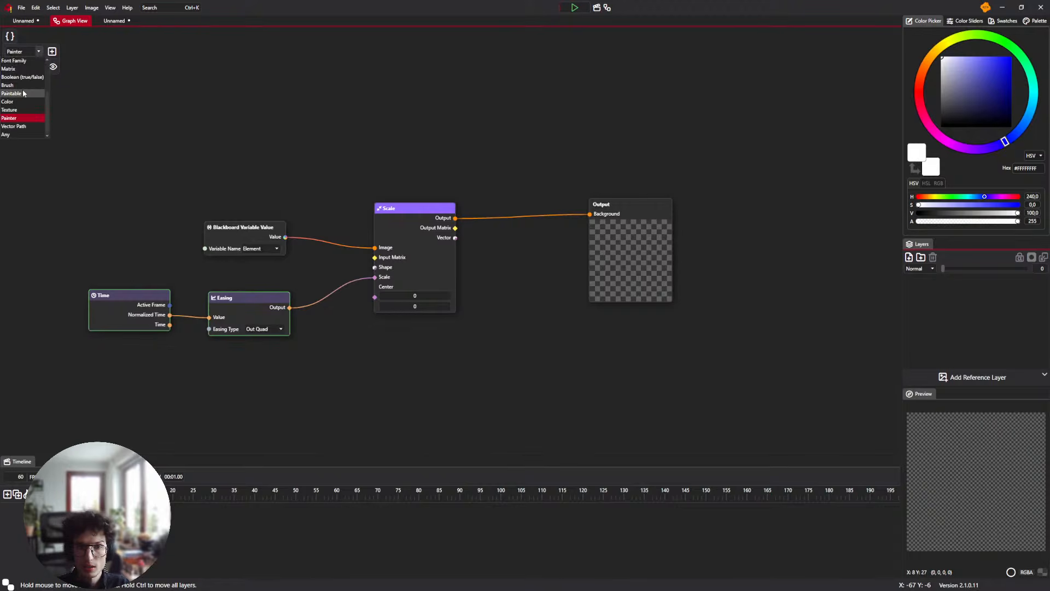
pyautogui.scroll(3, 22, 112)
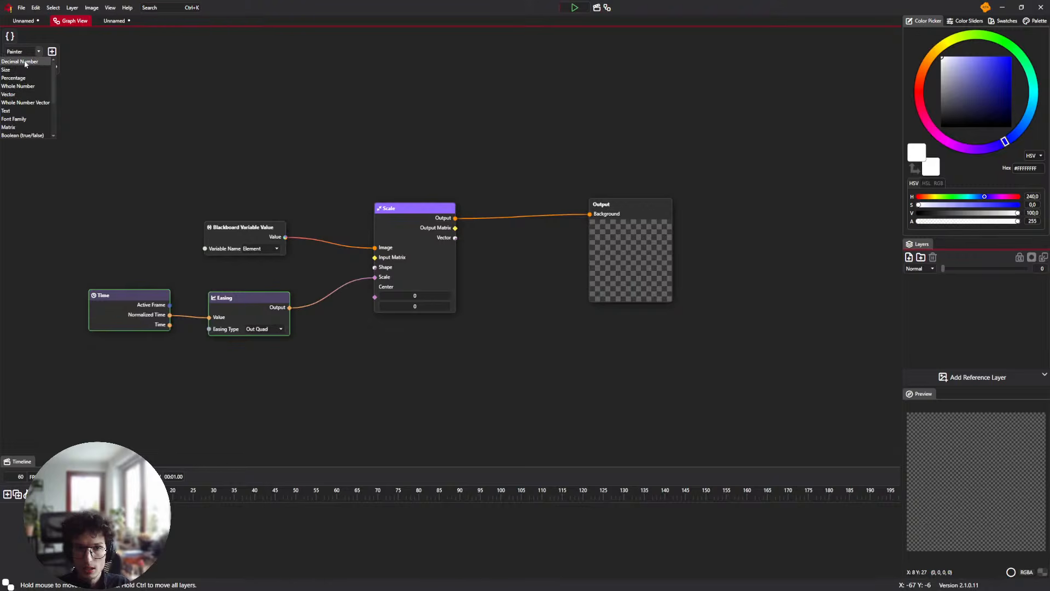
pyautogui.click(31, 95)
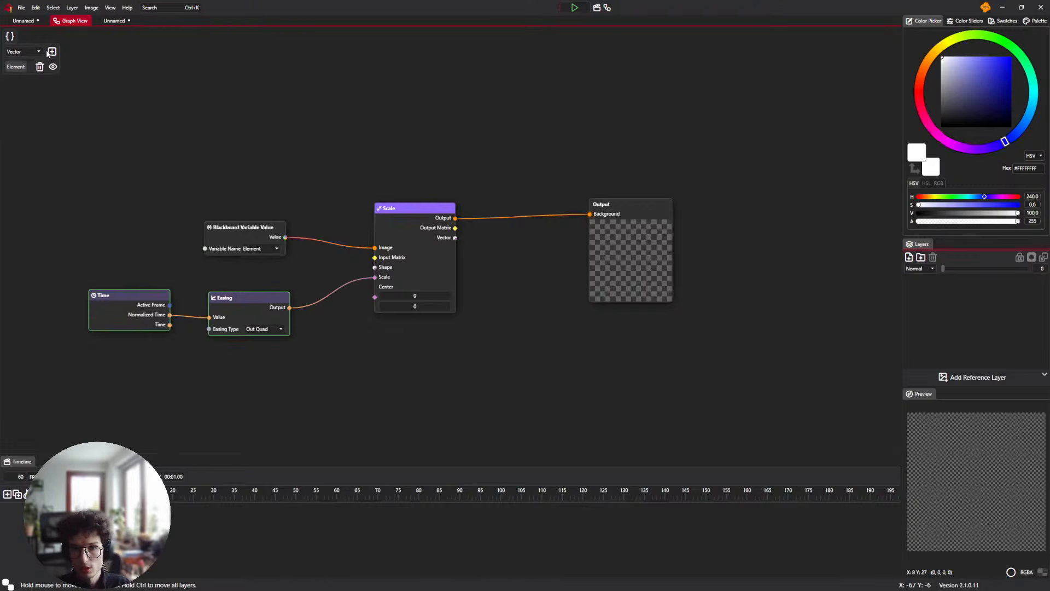
pyautogui.click(52, 51)
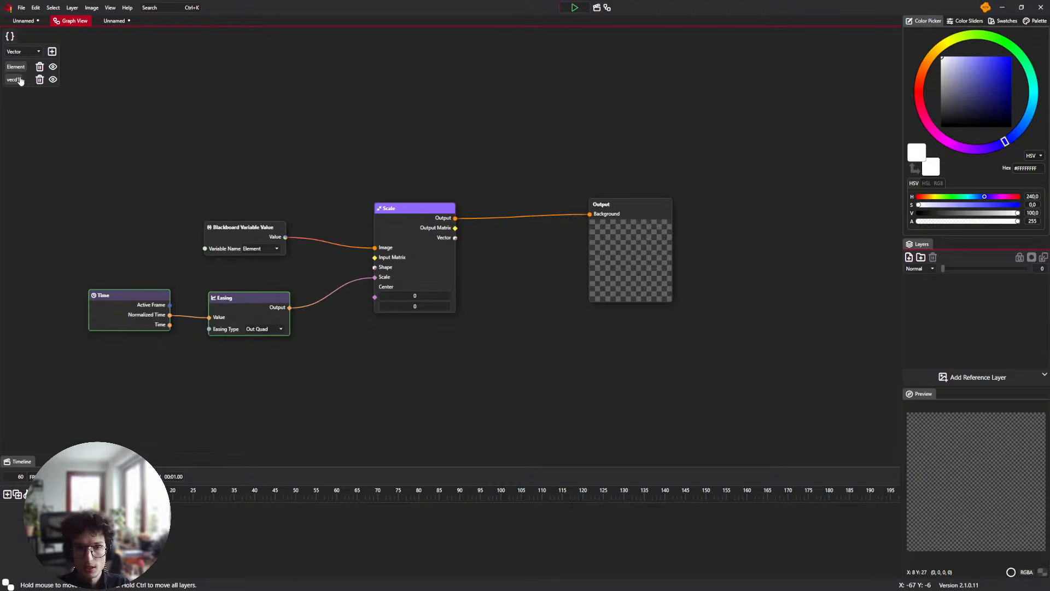
pyautogui.doubleClick(20, 81)
pyautogui.write('Cen')
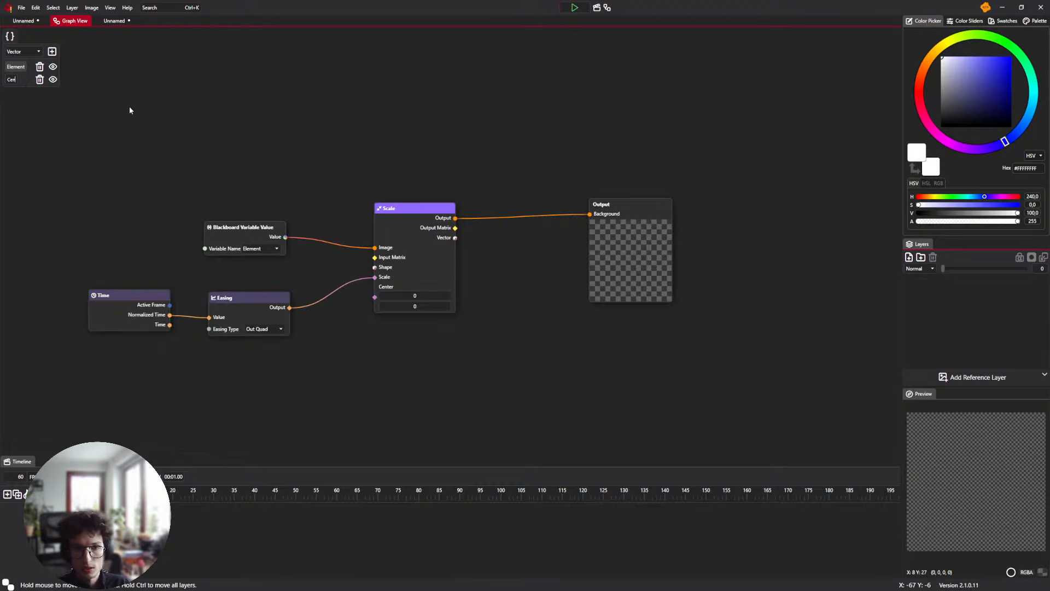
pyautogui.write('ter')
pyautogui.press('Return')
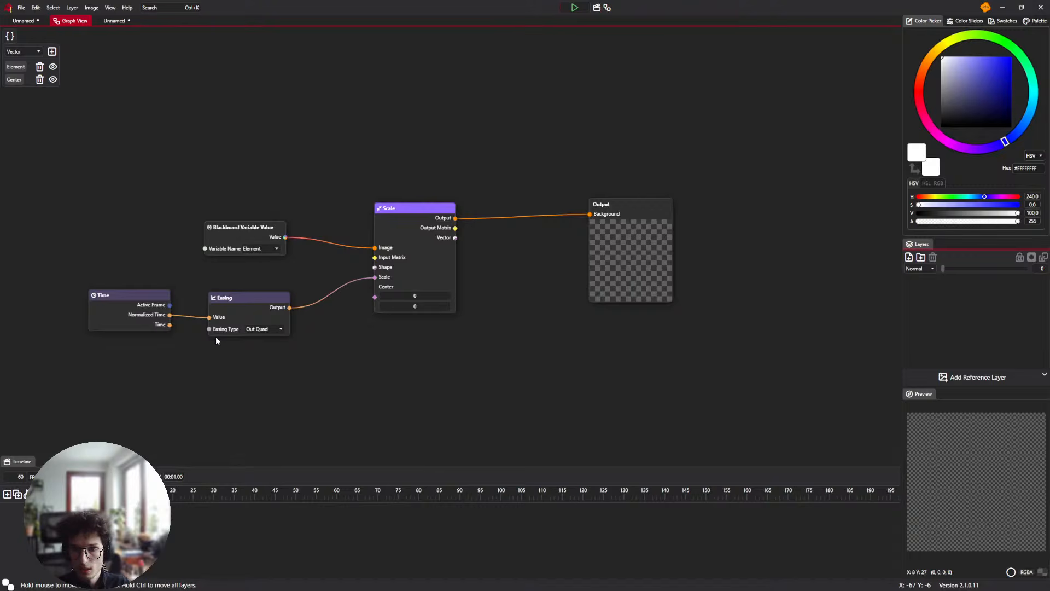
# Duplicate the Blackboard Variable Value node, set the copy's variable name to Center, and connect its Value to the Scale node's Center input
pyautogui.click(237, 231)
pyautogui.hotkey('ctrl', 'c')
pyautogui.hotkey('ctrl', 'v')
pyautogui.click(280, 374)
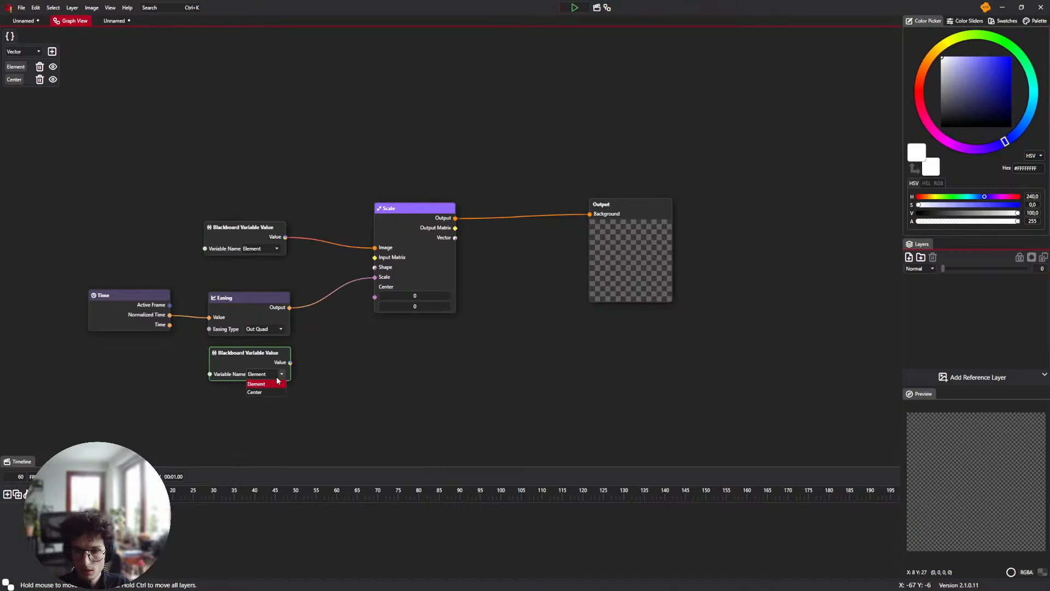
pyautogui.moveTo(291, 362); pyautogui.dragTo(375, 287)
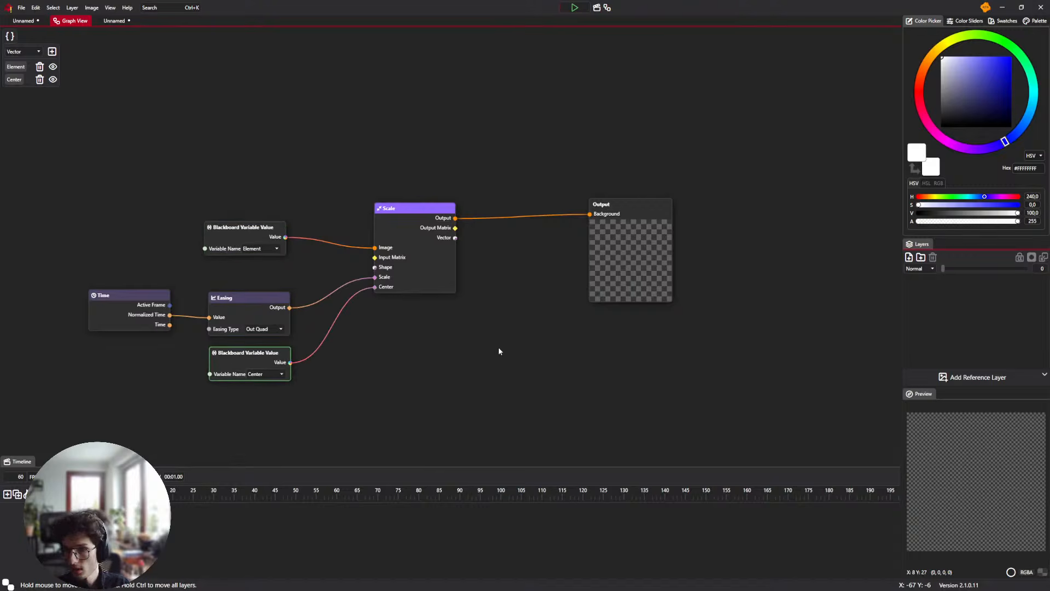
# Move all the nodes feeding the Output node together, closer to it
pyautogui.moveTo(88, 434); pyautogui.dragTo(442, 227)
pyautogui.moveTo(438, 222); pyautogui.dragTo(501, 213)
pyautogui.click(500, 164)
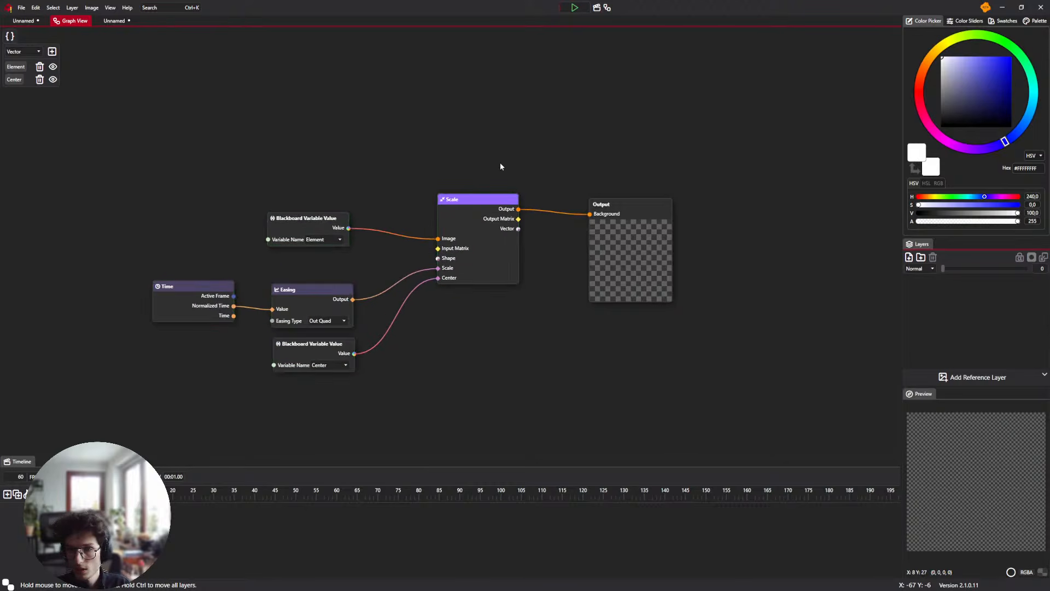
# Save the node graph's document as PopIn in the Animations folder
pyautogui.click(115, 21)
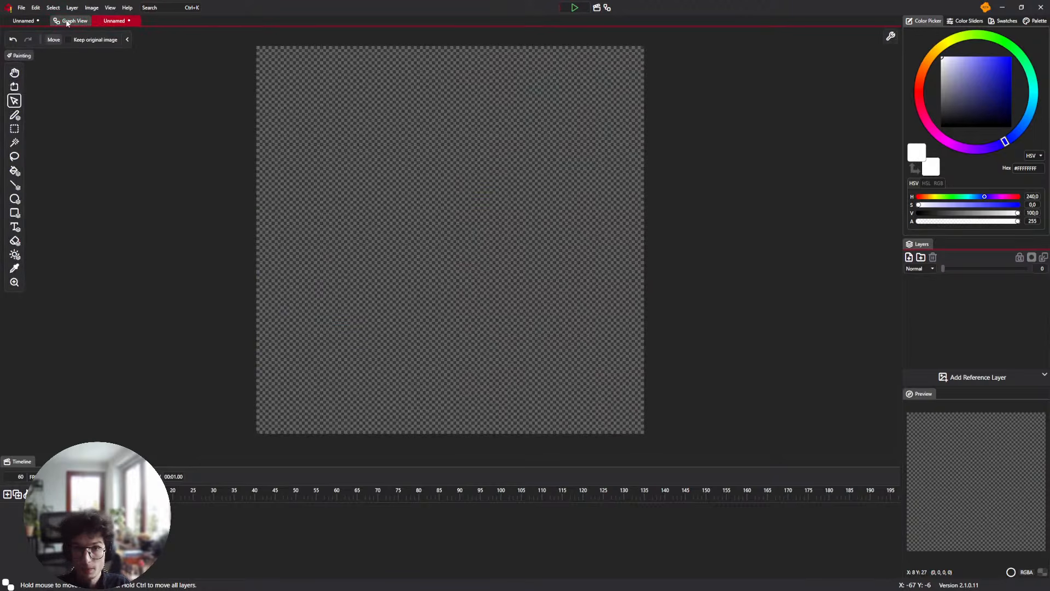
pyautogui.hotkey('ctrl', 's')
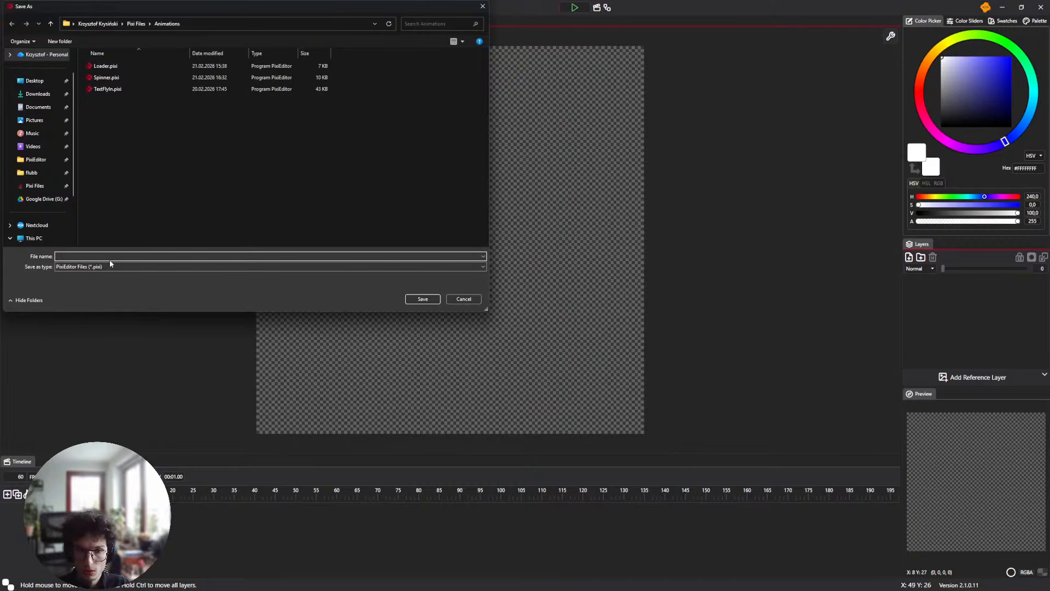
pyautogui.write('PopIn')
pyautogui.press('Return')
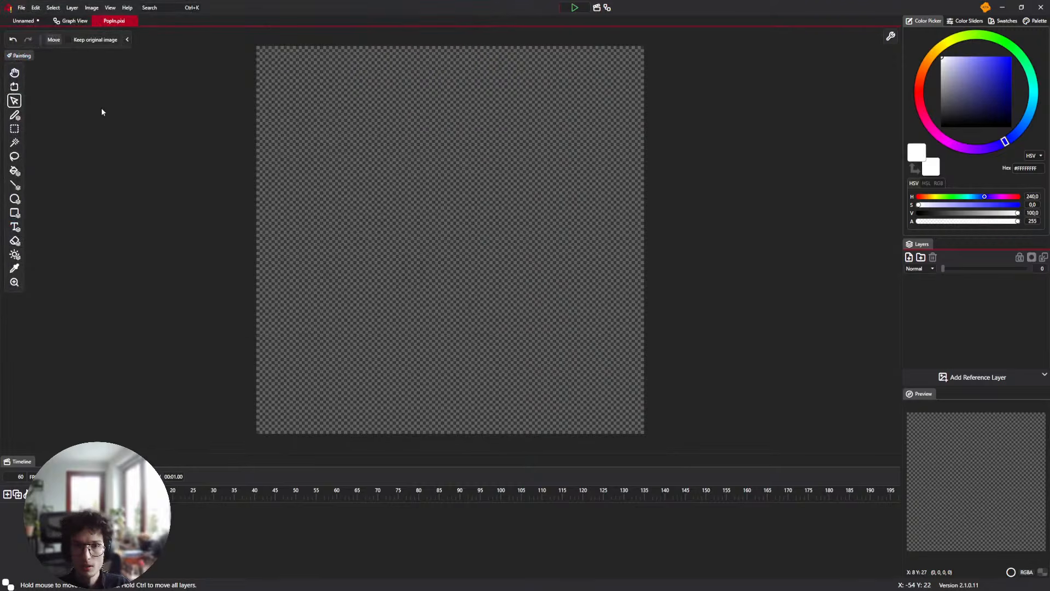
# Insert PopIn.pixi from the Animations folder as a linked layer above TextFlyIn in the other unnamed document
pyautogui.click(27, 22)
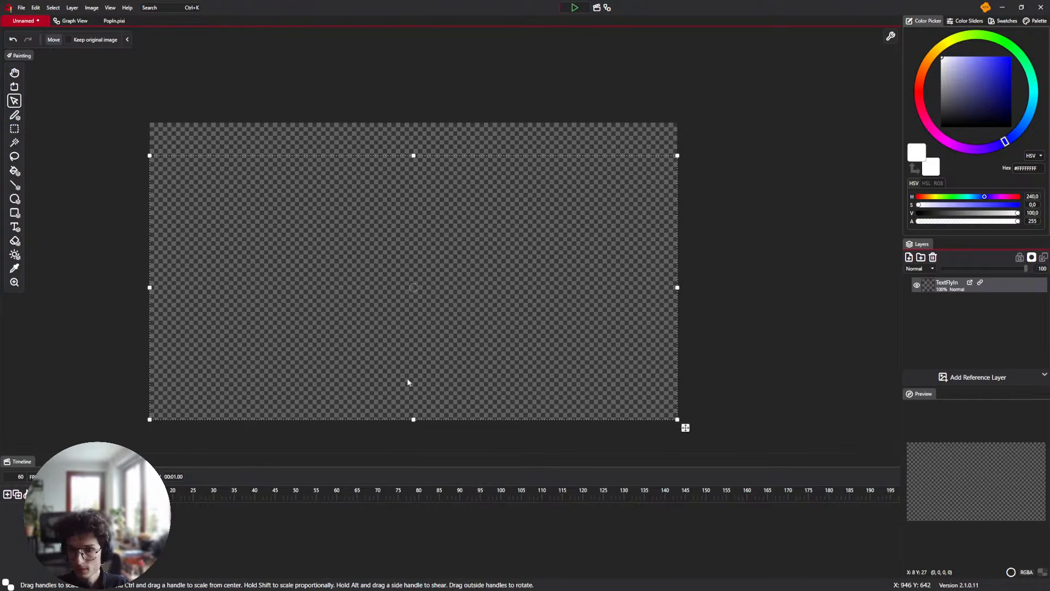
pyautogui.click(509, 581)
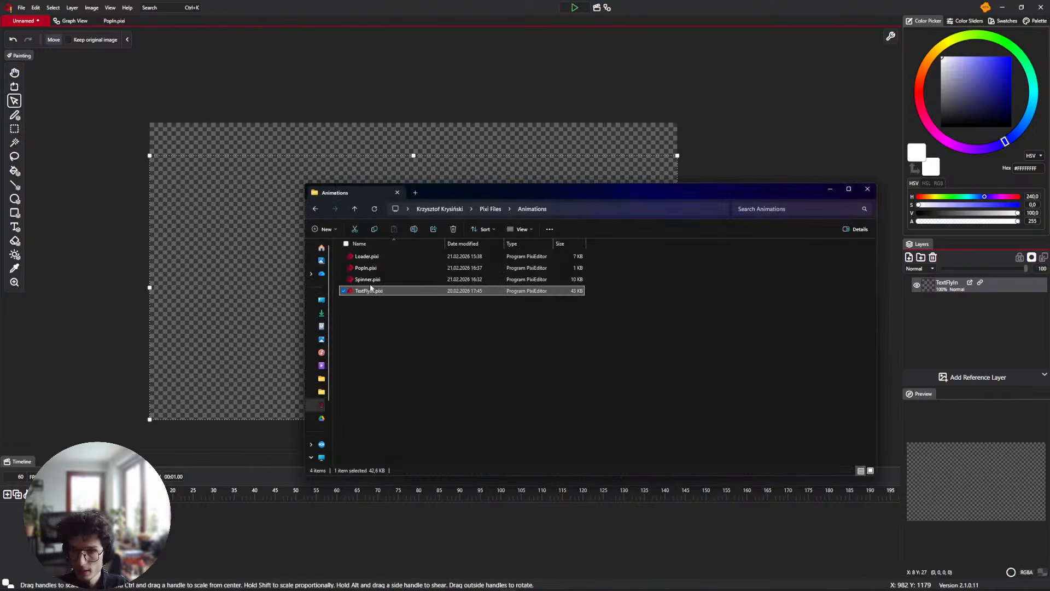
pyautogui.moveTo(366, 267); pyautogui.dragTo(1003, 321)
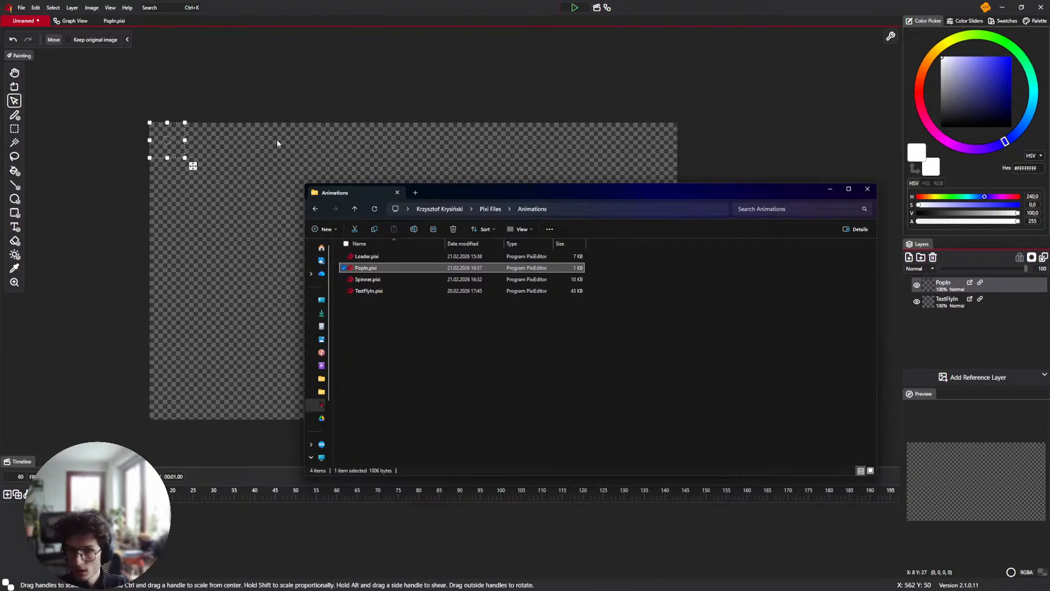
# Move the PopIn layer from the canvas corner to near the middle of the canvas
pyautogui.click(198, 167)
pyautogui.moveTo(193, 166); pyautogui.dragTo(424, 296)
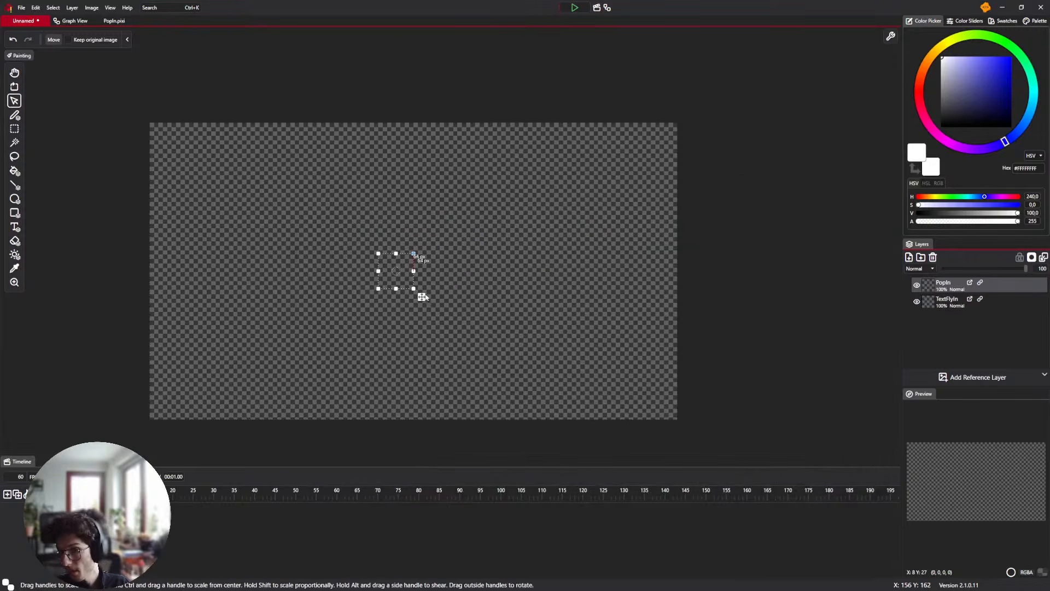
# Show the document's node graph and spread the TextFlyIn and PopIn nodes apart
pyautogui.click(606, 7)
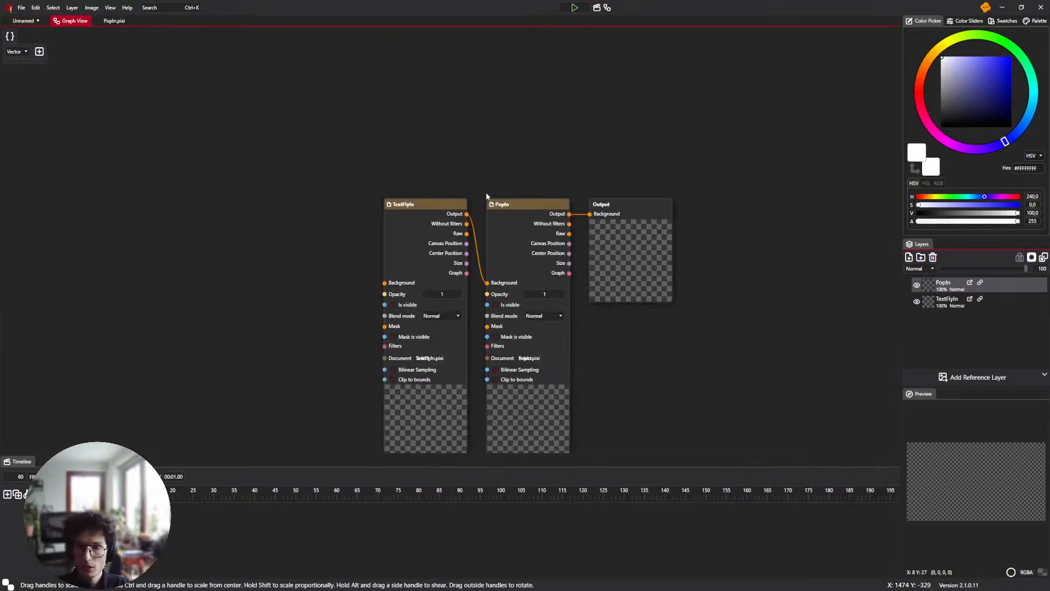
pyautogui.moveTo(352, 130); pyautogui.dragTo(353, 116)
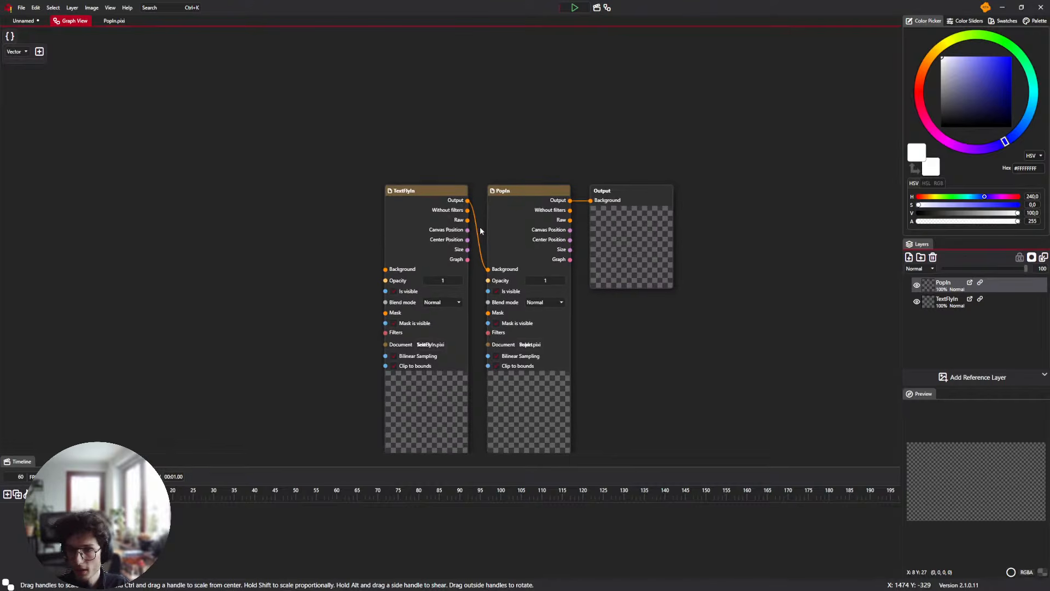
pyautogui.moveTo(513, 253); pyautogui.dragTo(505, 204)
pyautogui.moveTo(402, 213); pyautogui.dragTo(223, 251)
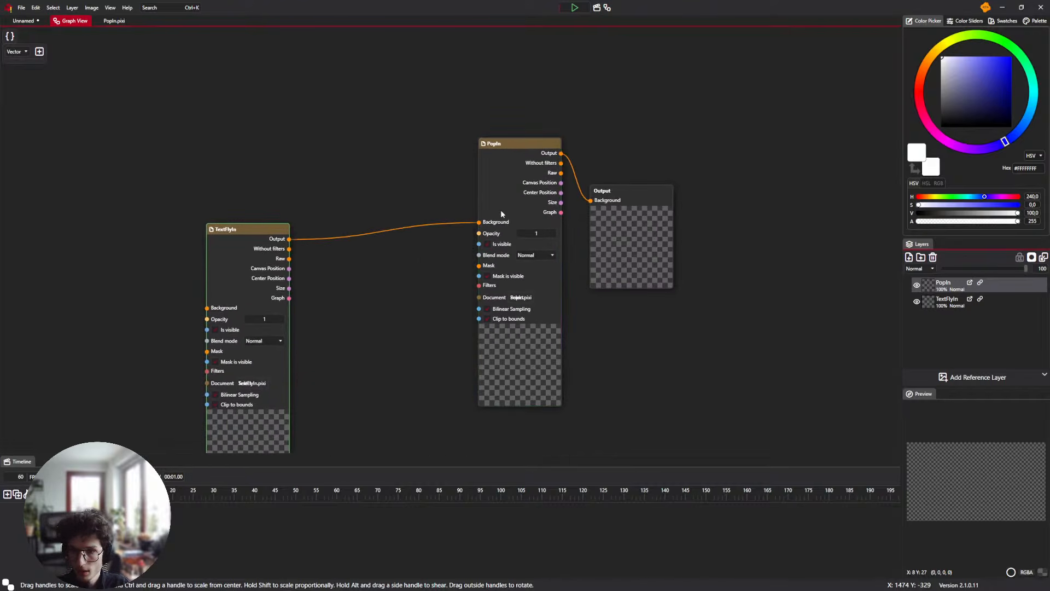
pyautogui.moveTo(513, 200); pyautogui.dragTo(469, 158)
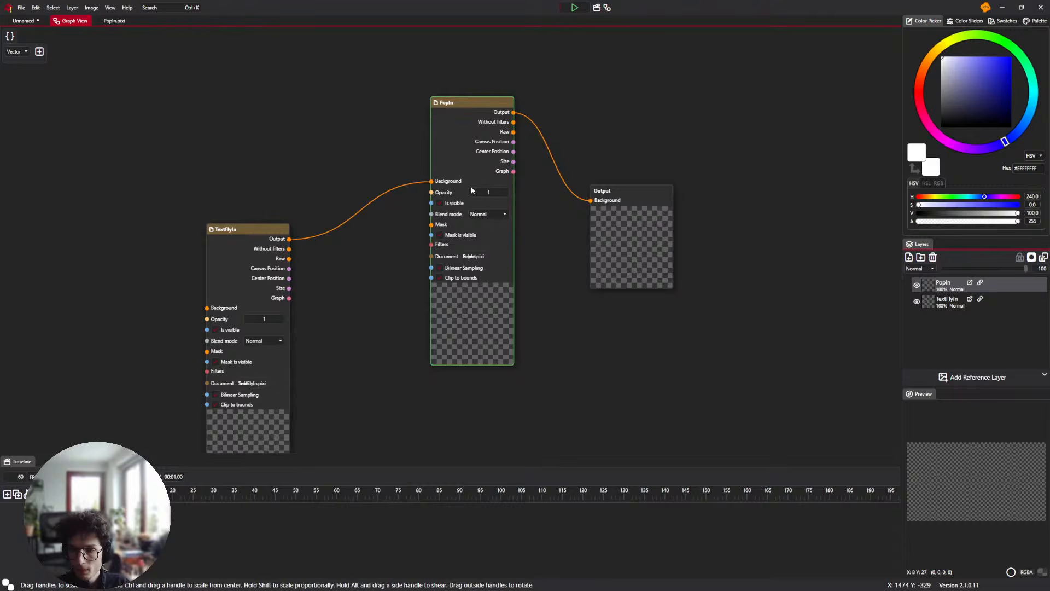
# Disconnect and reconnect TextFlyIn's Output to PopIn's Background, and select PopIn.pixi again as the PopIn node's document
pyautogui.scroll(5, 473, 183)
pyautogui.scroll(-4, 473, 211)
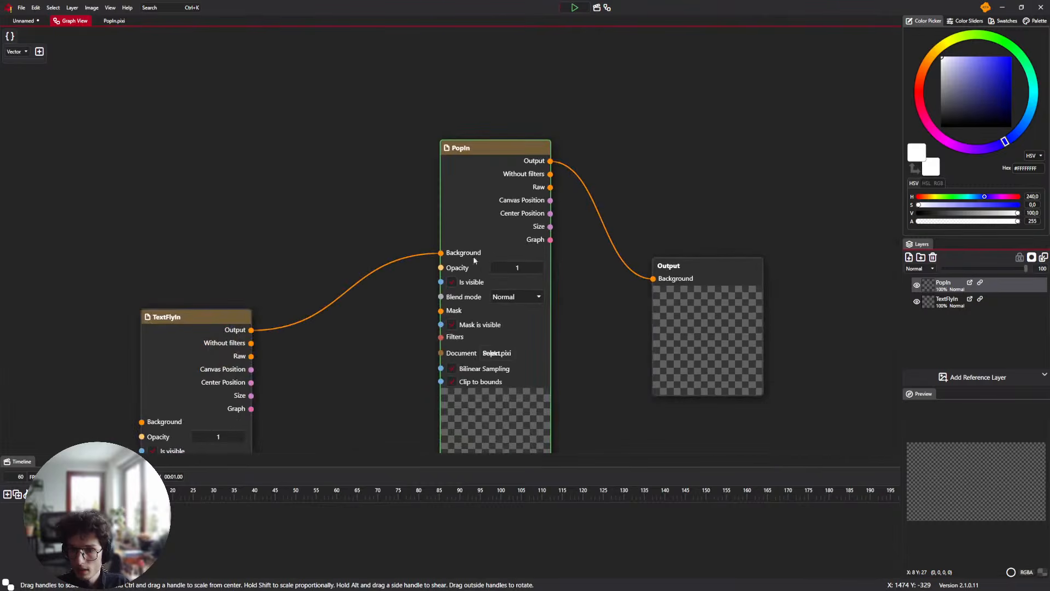
pyautogui.moveTo(451, 221); pyautogui.dragTo(339, 262)
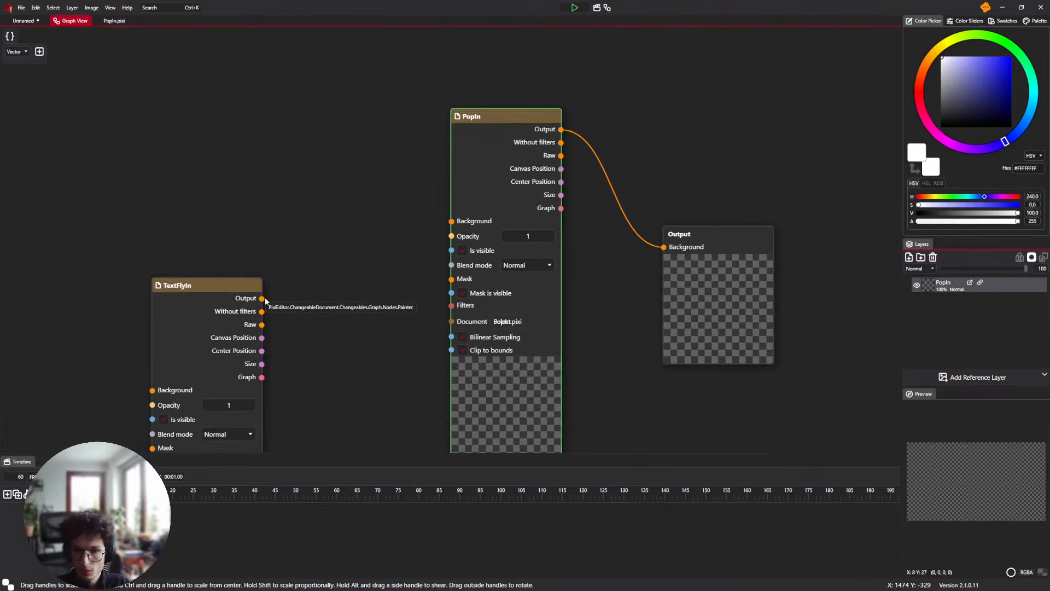
pyautogui.moveTo(262, 298); pyautogui.dragTo(452, 222)
pyautogui.click(506, 323)
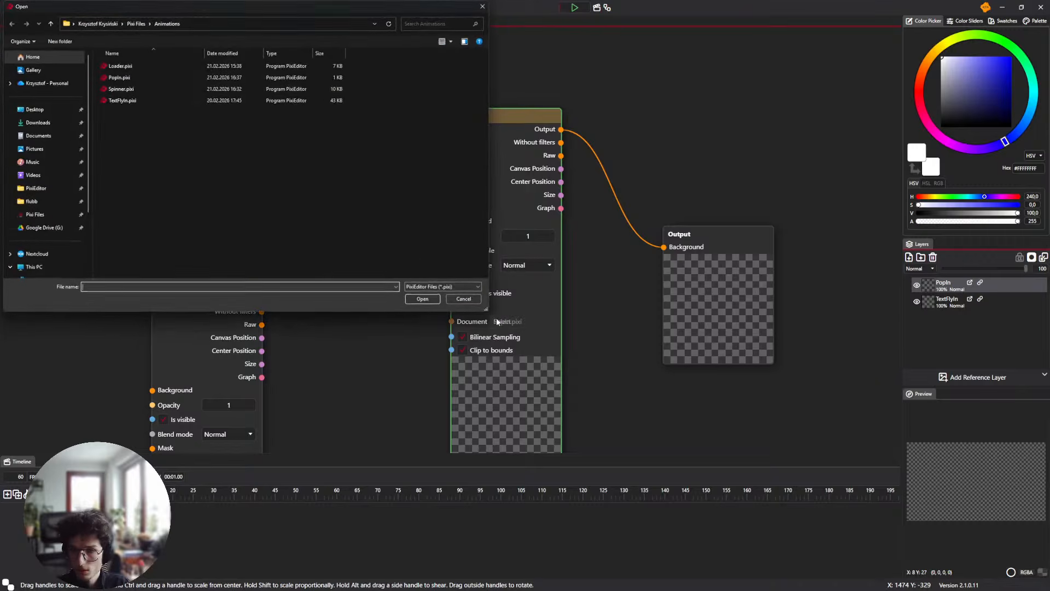
pyautogui.doubleClick(120, 77)
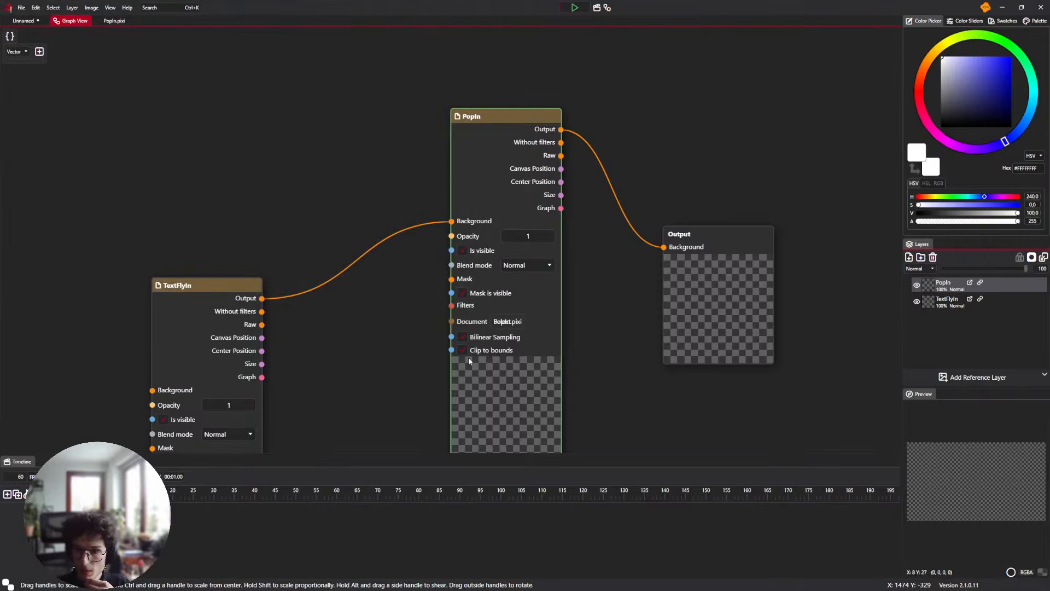
pyautogui.click(503, 323)
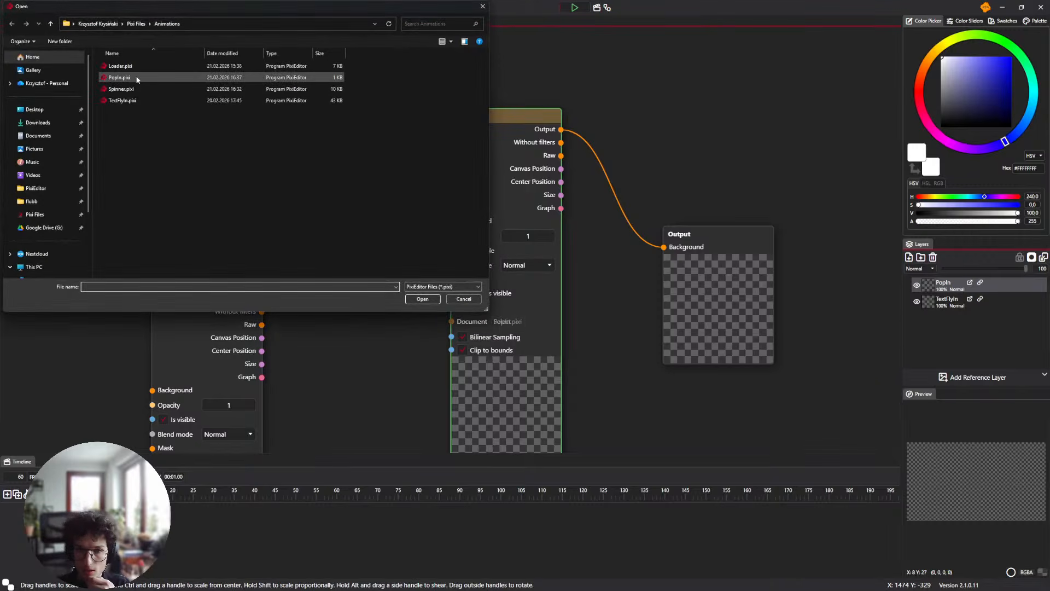
pyautogui.press('Escape')
# Replace the PopIn node with a new Nested Document node that uses PopIn.pixi as its document
pyautogui.press('Delete')
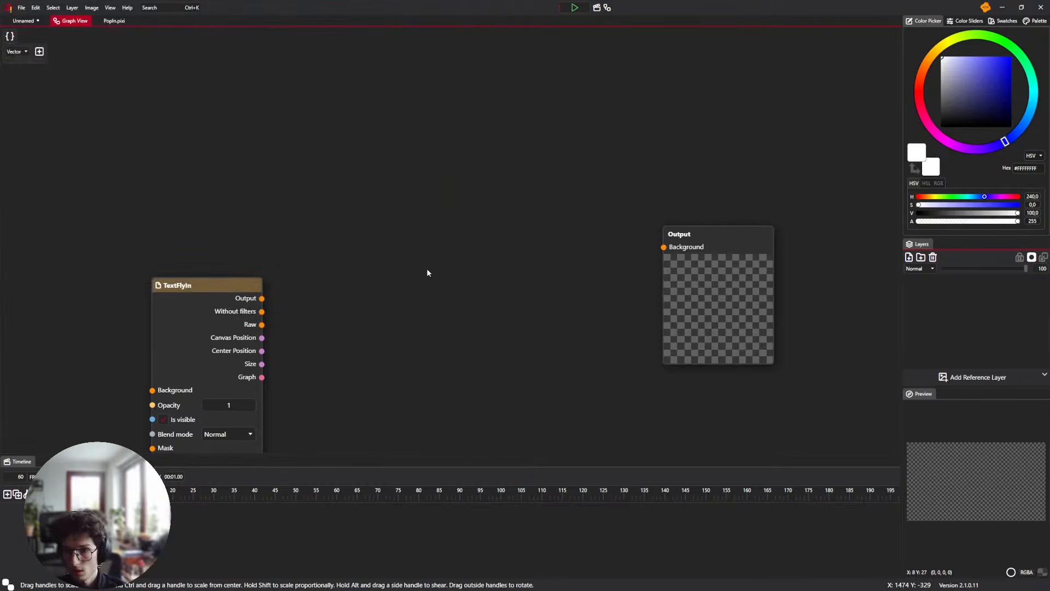
pyautogui.rightClick(427, 269)
pyautogui.write('Nes')
pyautogui.click(529, 298)
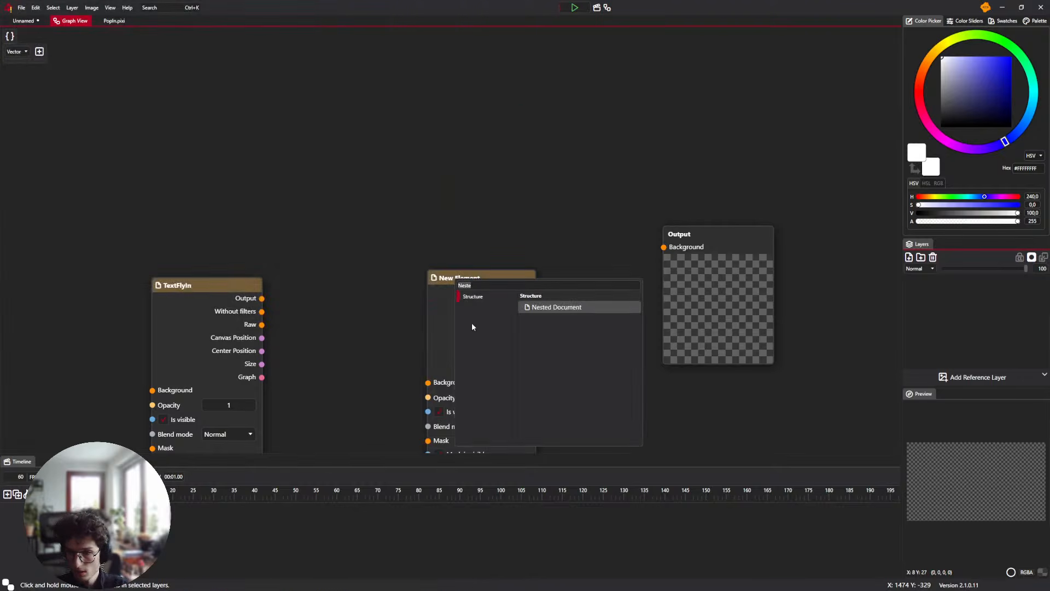
pyautogui.moveTo(444, 320); pyautogui.dragTo(494, 147)
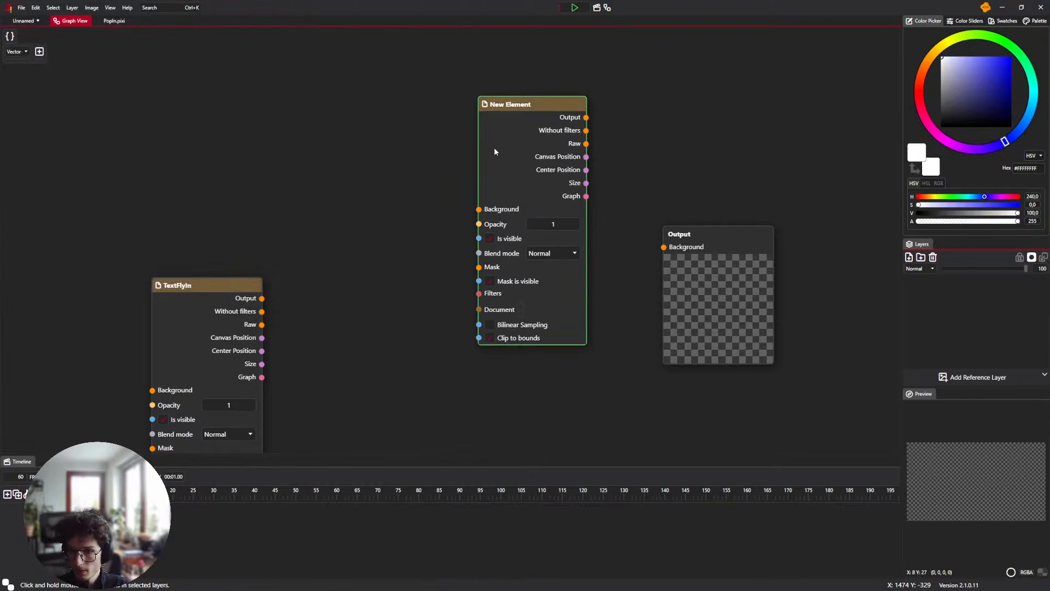
pyautogui.click(520, 312)
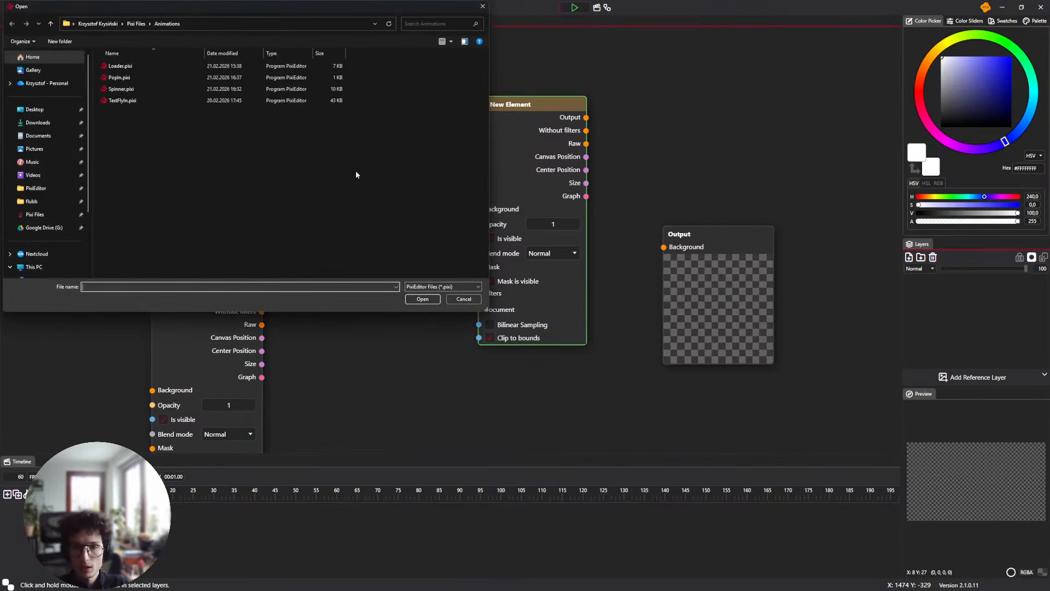
pyautogui.doubleClick(132, 77)
# Connect TextFlyIn's Output to the nested document node's Background and that node's Output to the Output node, arranging the nodes closer together
pyautogui.moveTo(508, 277); pyautogui.dragTo(504, 292)
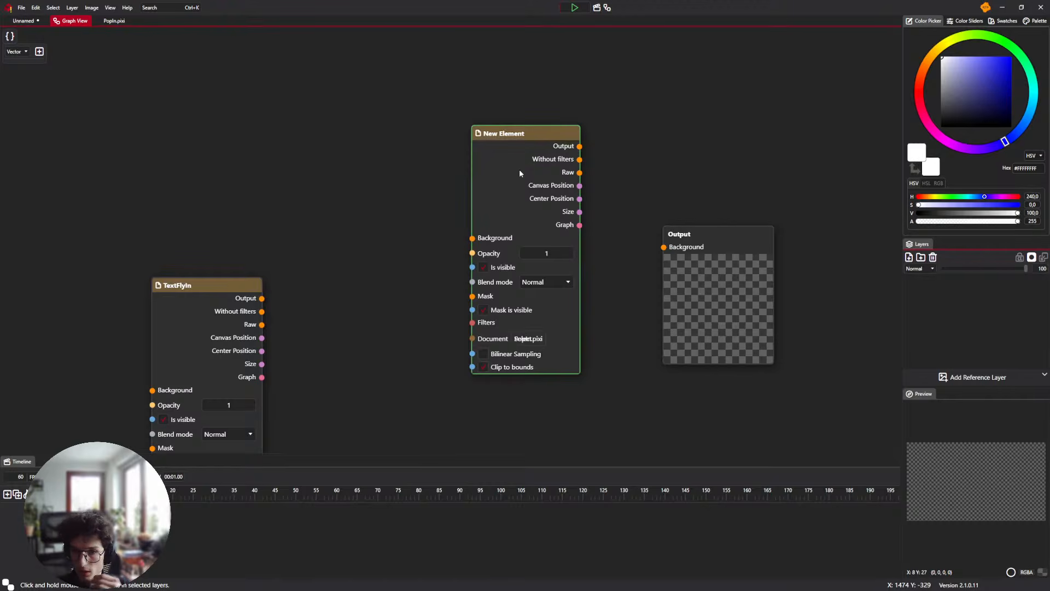
pyautogui.moveTo(520, 169); pyautogui.dragTo(505, 182)
pyautogui.moveTo(237, 254); pyautogui.dragTo(450, 206)
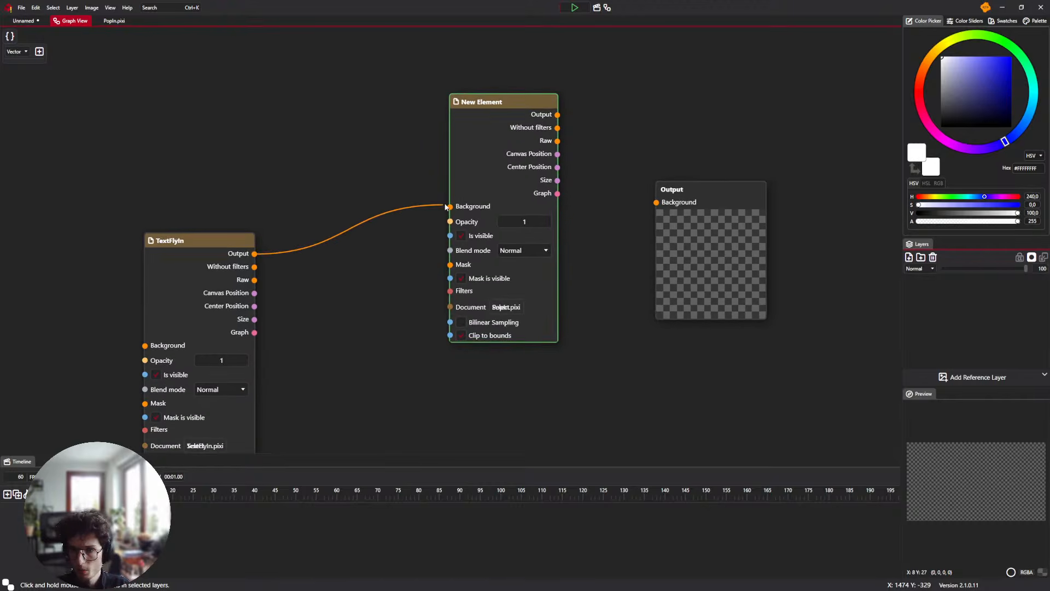
pyautogui.moveTo(564, 116); pyautogui.dragTo(656, 202)
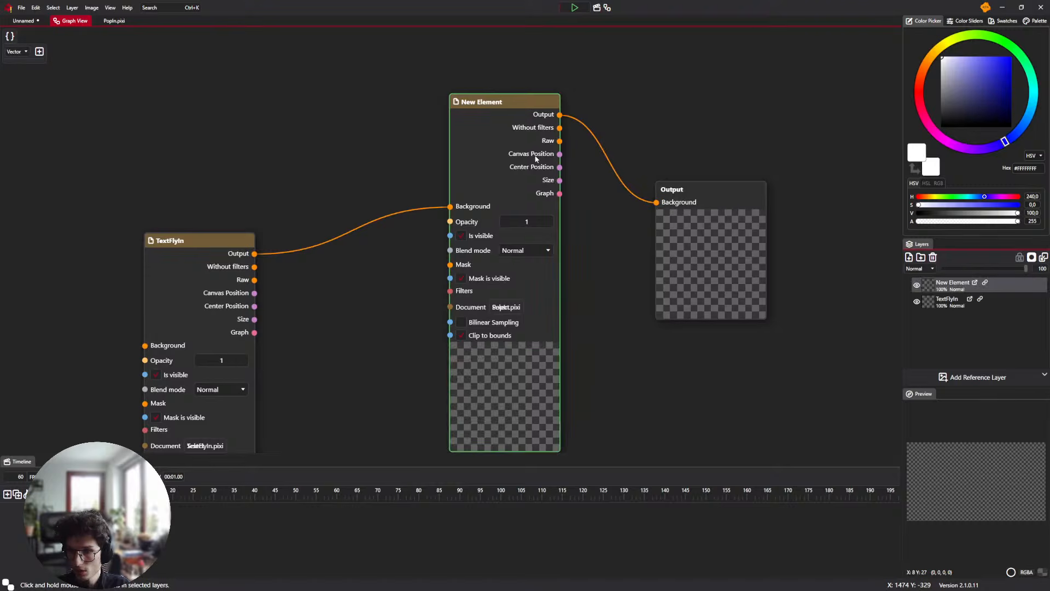
pyautogui.moveTo(506, 159); pyautogui.dragTo(483, 249)
pyautogui.moveTo(164, 246); pyautogui.dragTo(238, 191)
# Save the unnamed document as Composition in the Animations folder
pyautogui.click(25, 25)
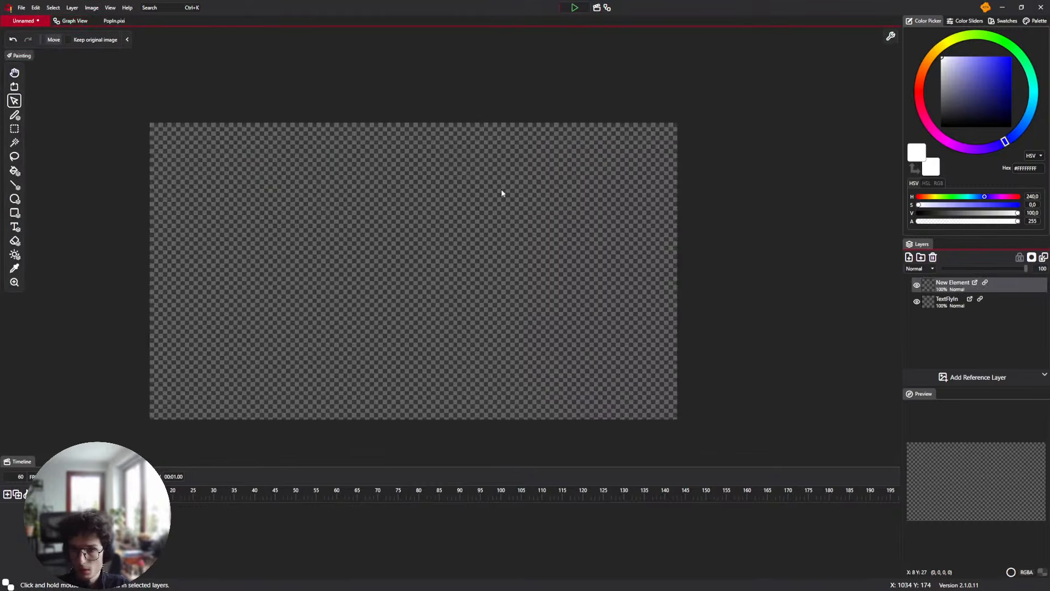
pyautogui.hotkey('ctrl', 's')
pyautogui.write('Composition')
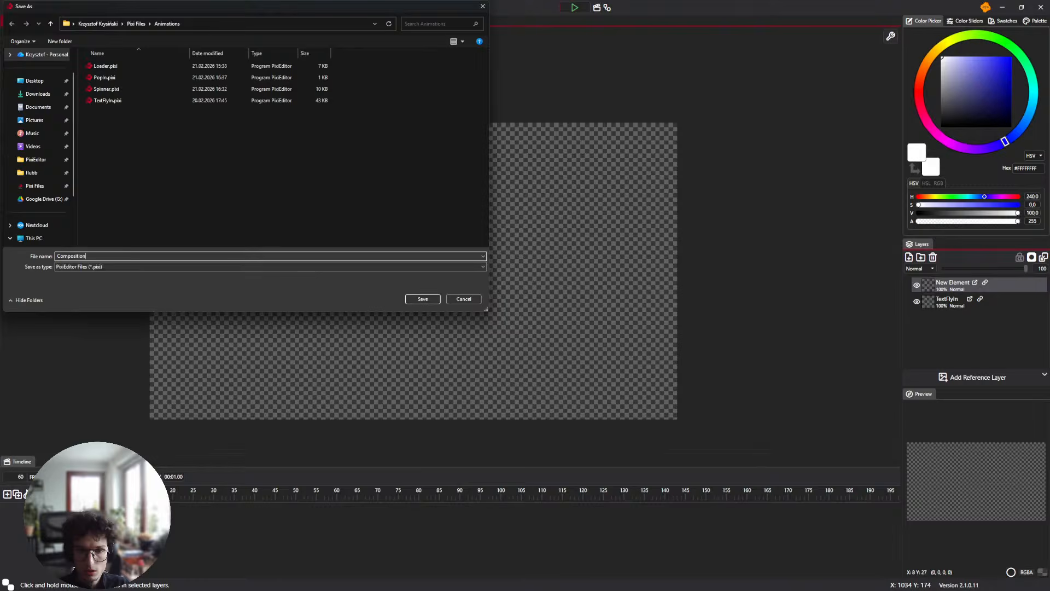
pyautogui.press('Return')
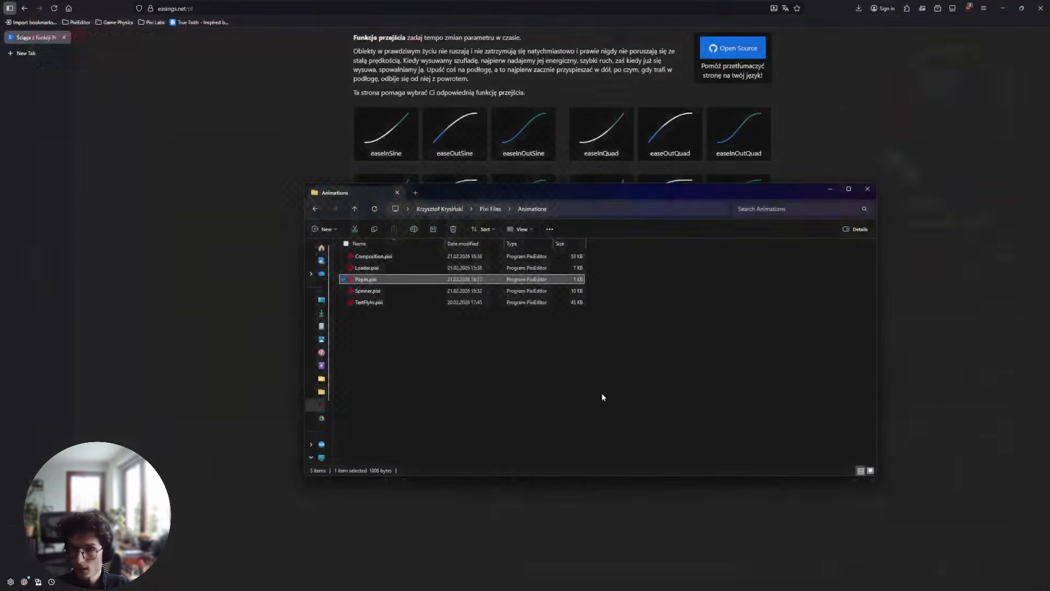
# Open the recent Composition file in PixiEditor 2.1.0.10 and inspect the New Element node's linked document in the node graph
pyautogui.click(607, 581)
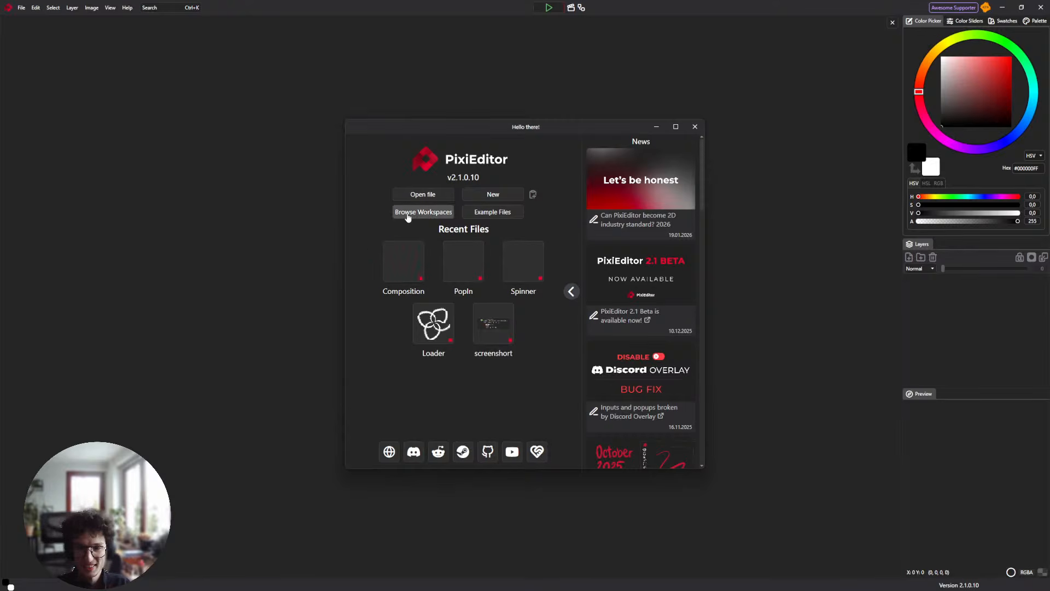
pyautogui.click(407, 255)
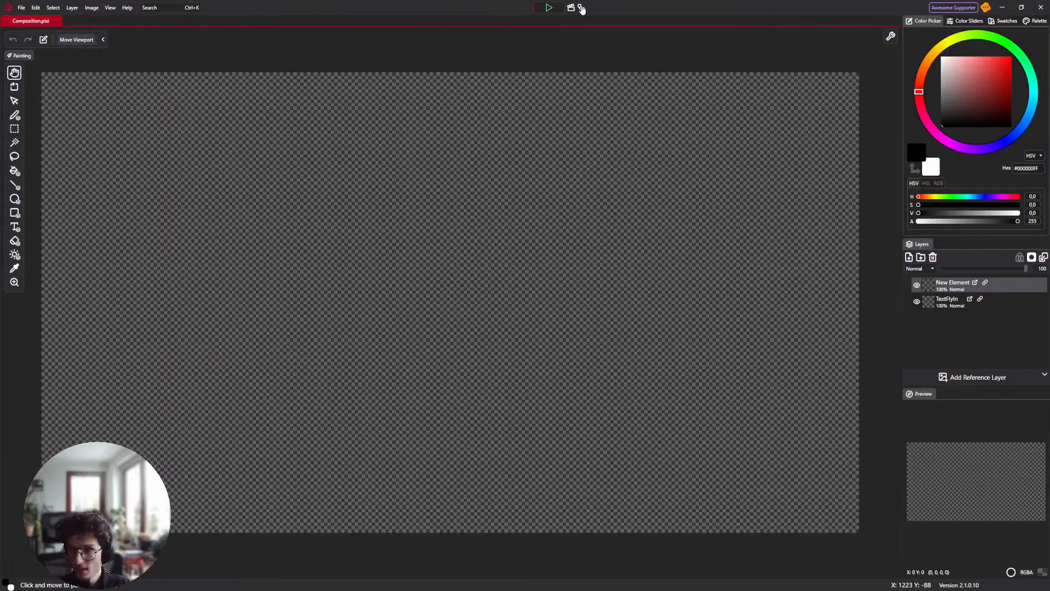
pyautogui.click(581, 10)
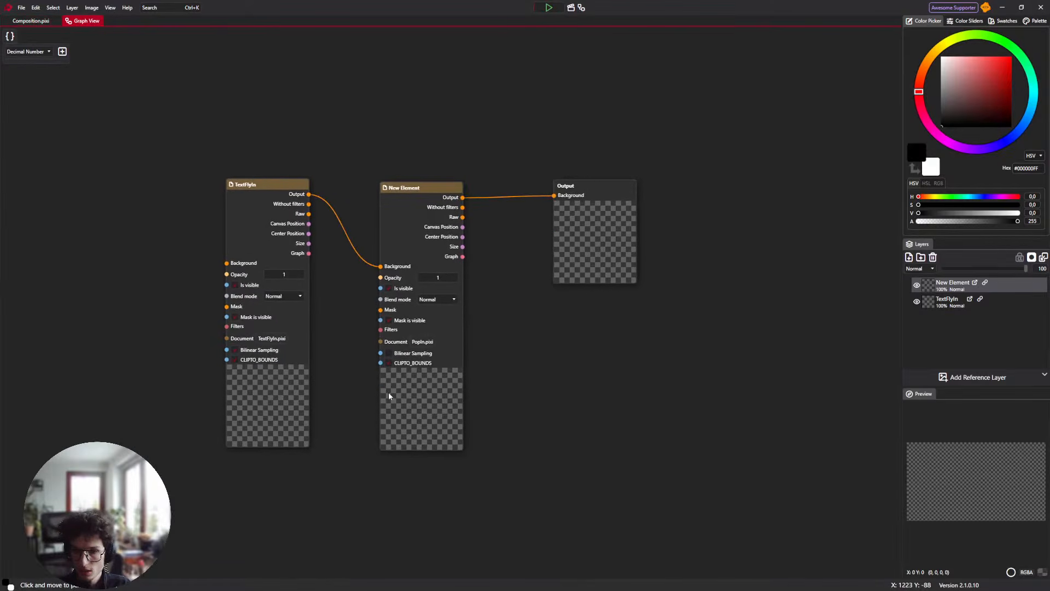
pyautogui.moveTo(506, 358); pyautogui.dragTo(571, 313)
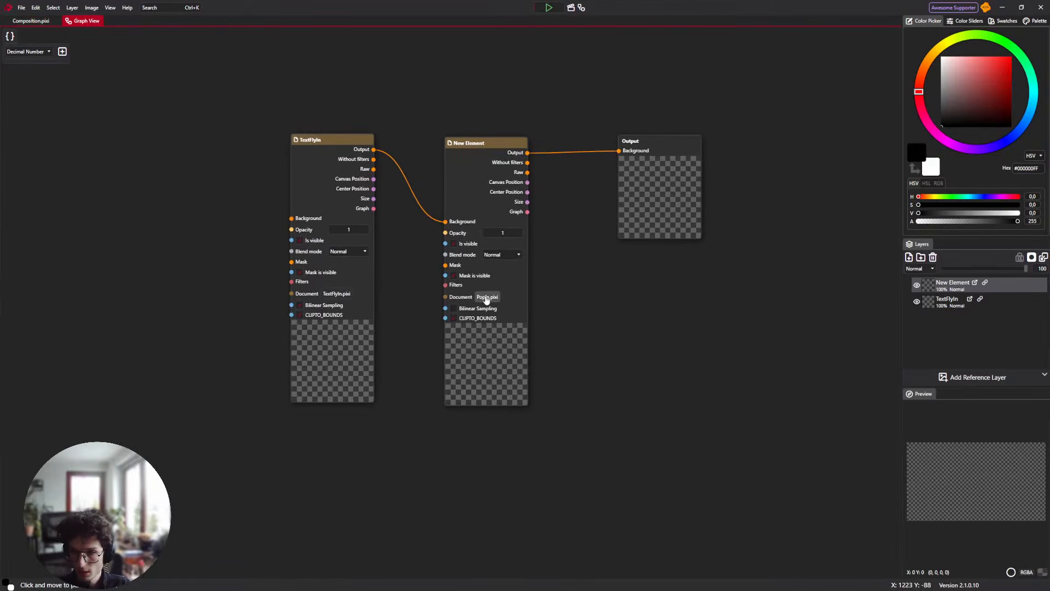
pyautogui.click(486, 299)
pyautogui.click(481, 7)
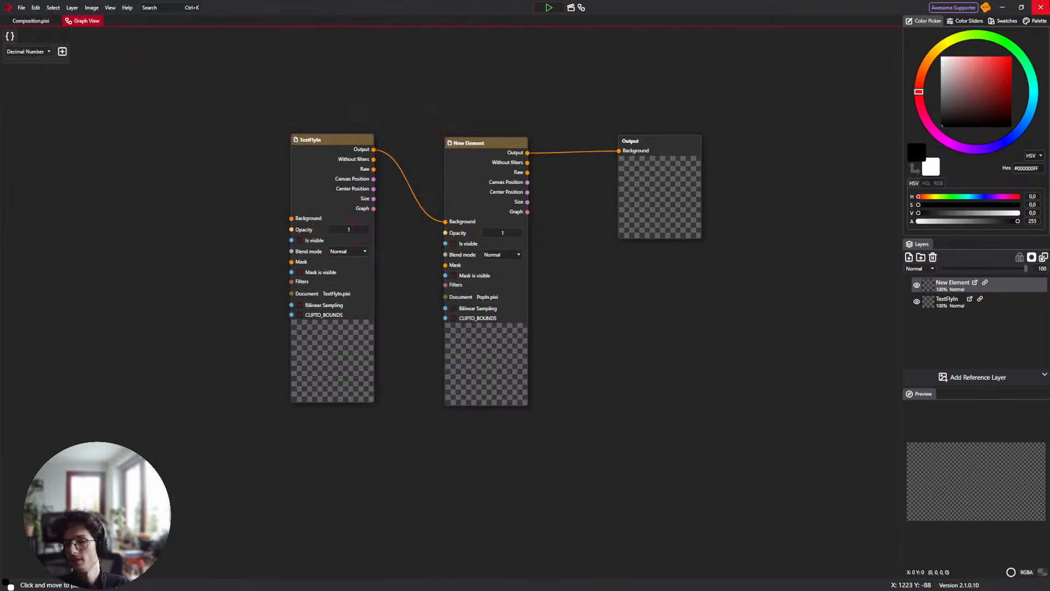
# Open PopIn.pixi from the Animations folder alongside Composition and inspect its node graph for the blackboard variables
pyautogui.click(110, 8)
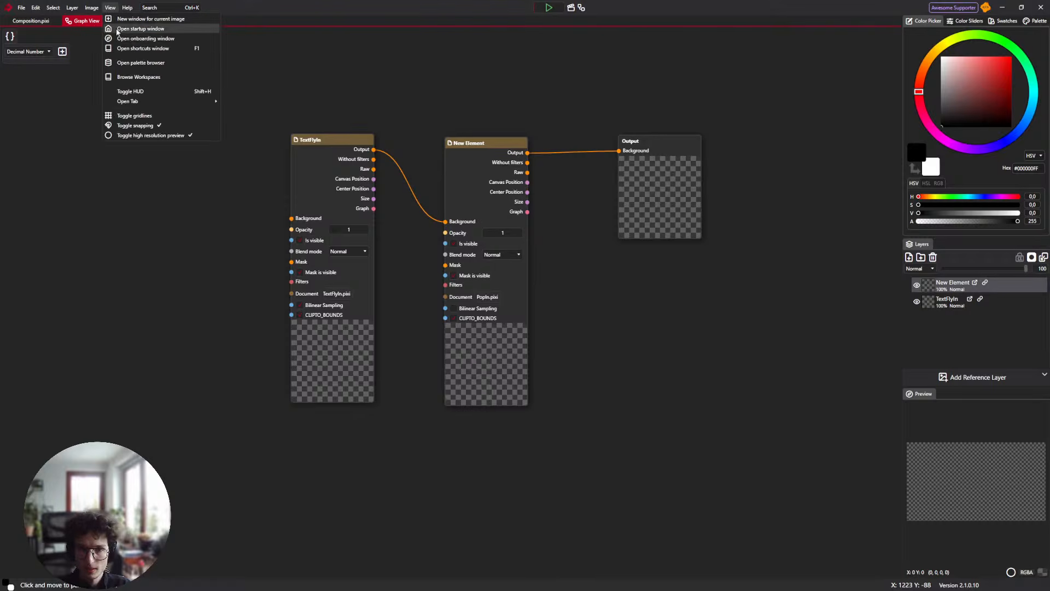
pyautogui.click(68, 38)
pyautogui.click(517, 587)
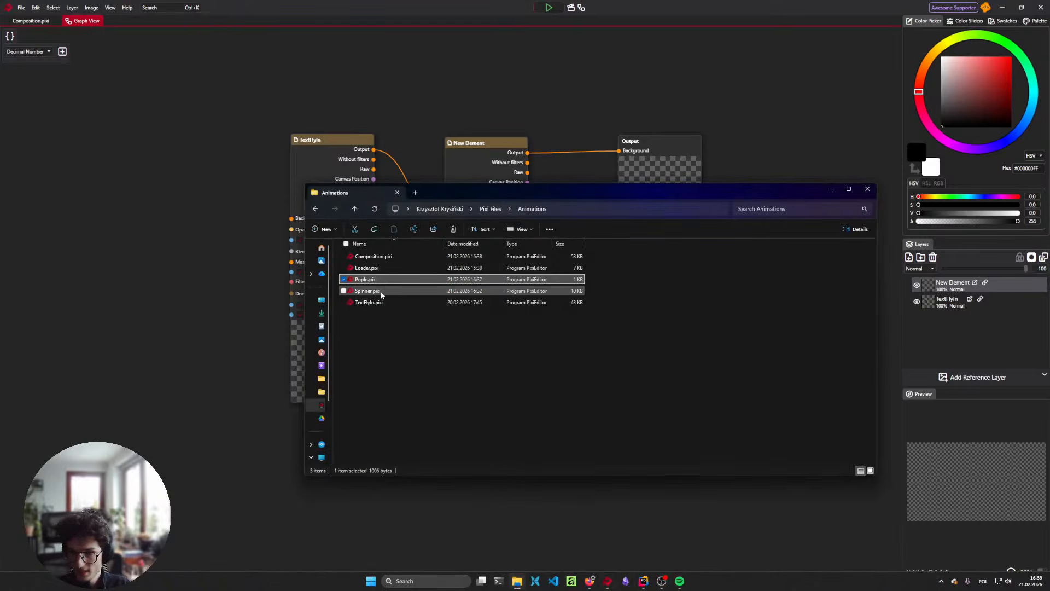
pyautogui.moveTo(369, 280); pyautogui.dragTo(198, 28)
pyautogui.click(82, 21)
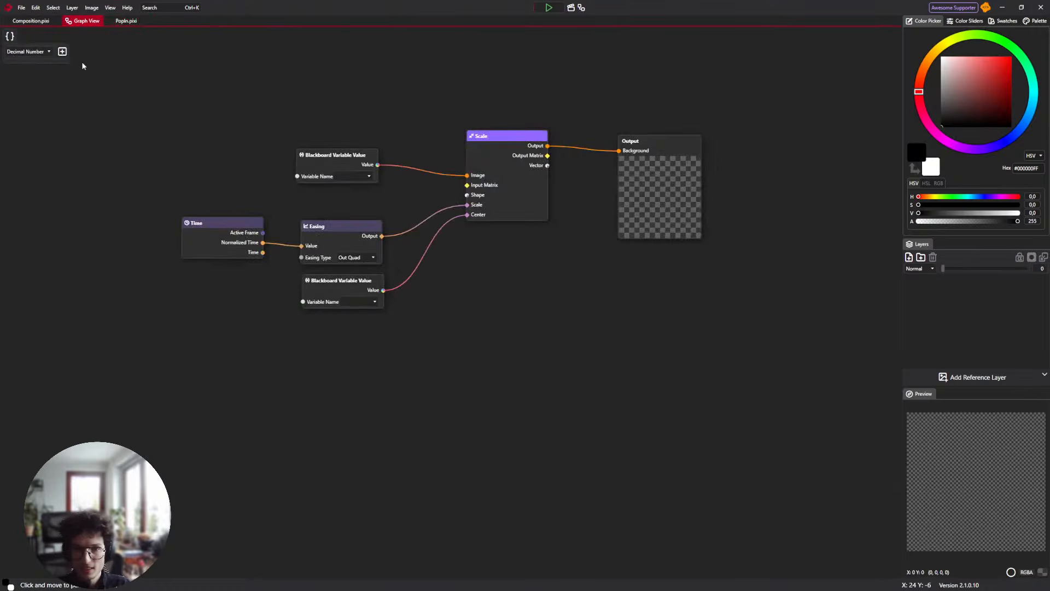
pyautogui.moveTo(124, 70); pyautogui.dragTo(135, 125)
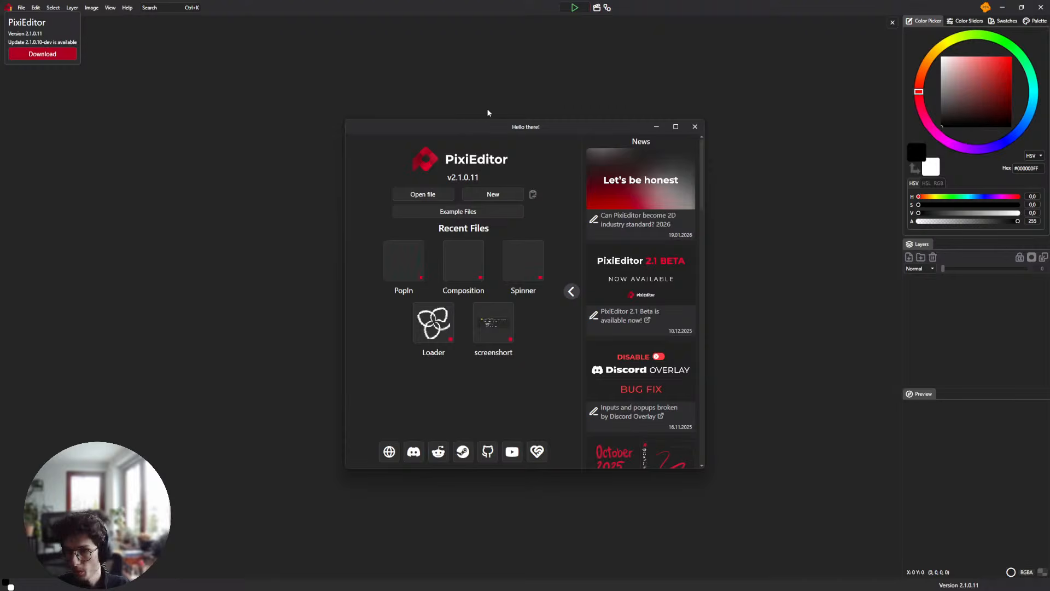
# Open the recent PopIn file in PixiEditor 2.1.0.11 and check its node graph and the available blackboard variable types
pyautogui.click(422, 260)
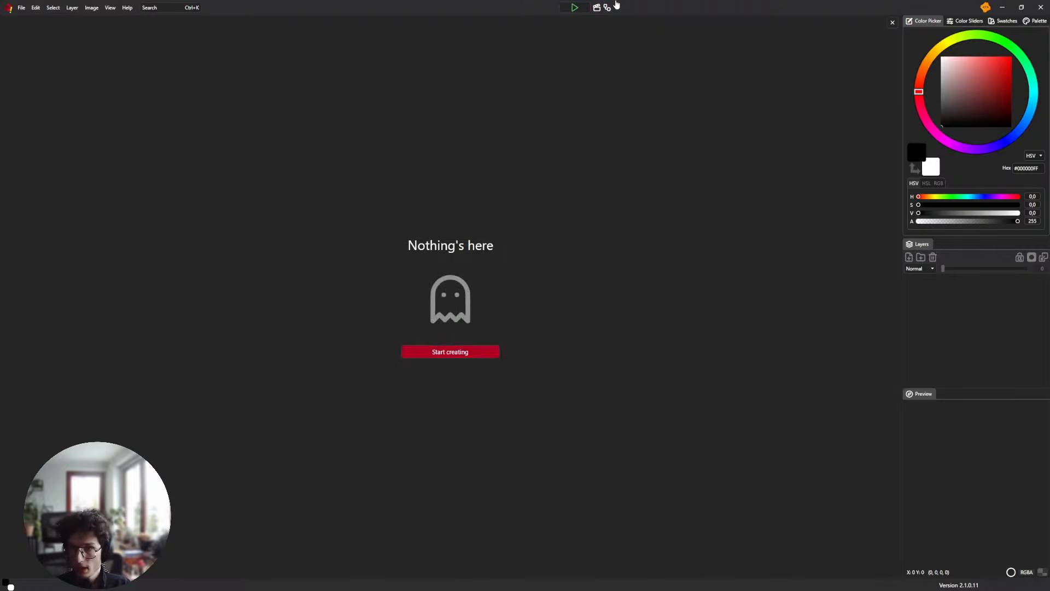
pyautogui.click(607, 7)
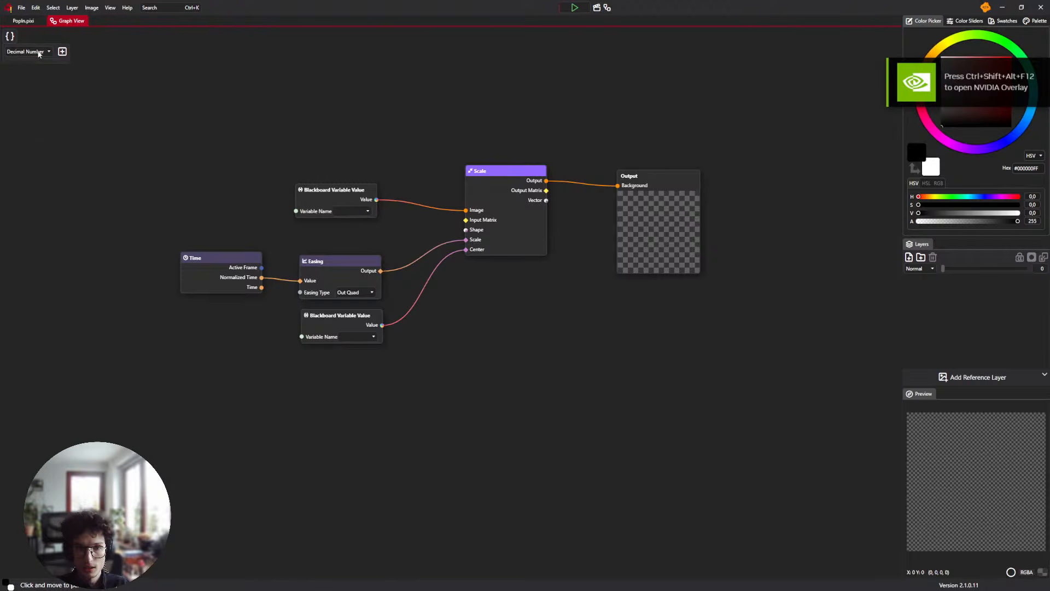
pyautogui.click(32, 56)
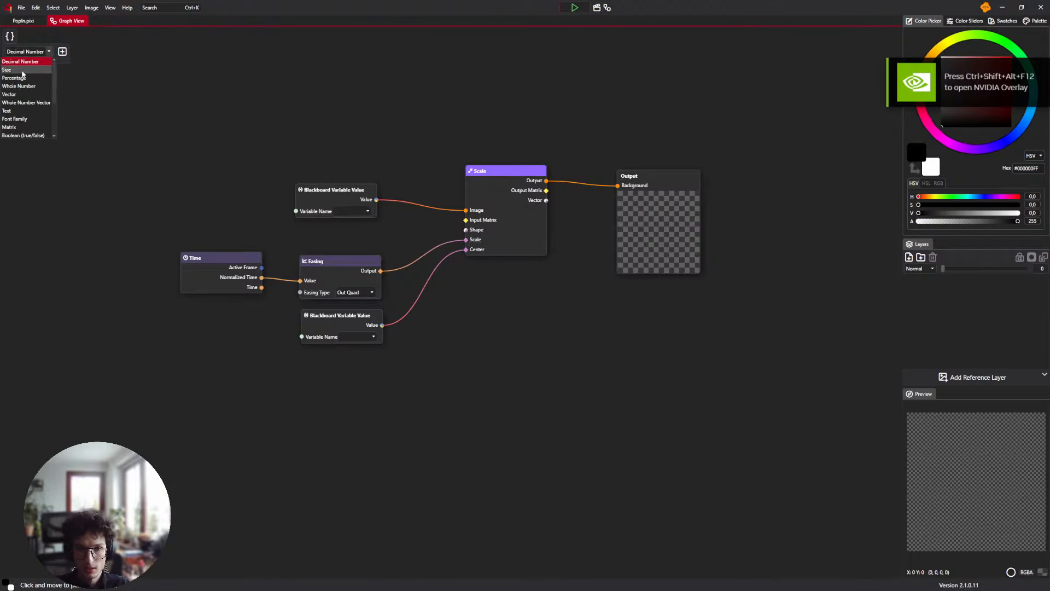
pyautogui.click(23, 53)
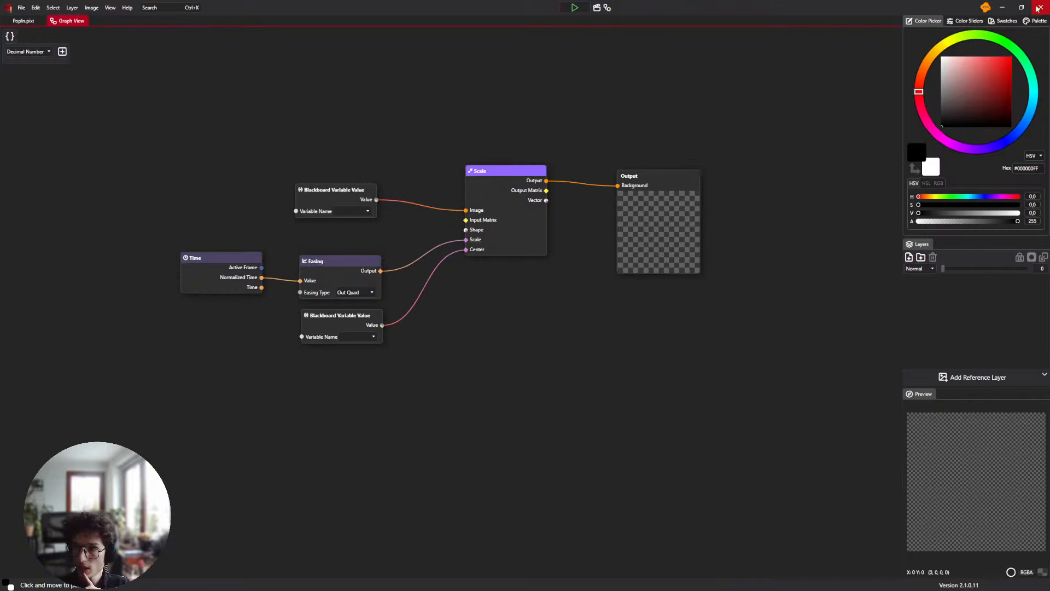
# Switch to PixiEditor 2.1.0.10 and open the recent PopIn file with its node graph
pyautogui.click(1009, 6)
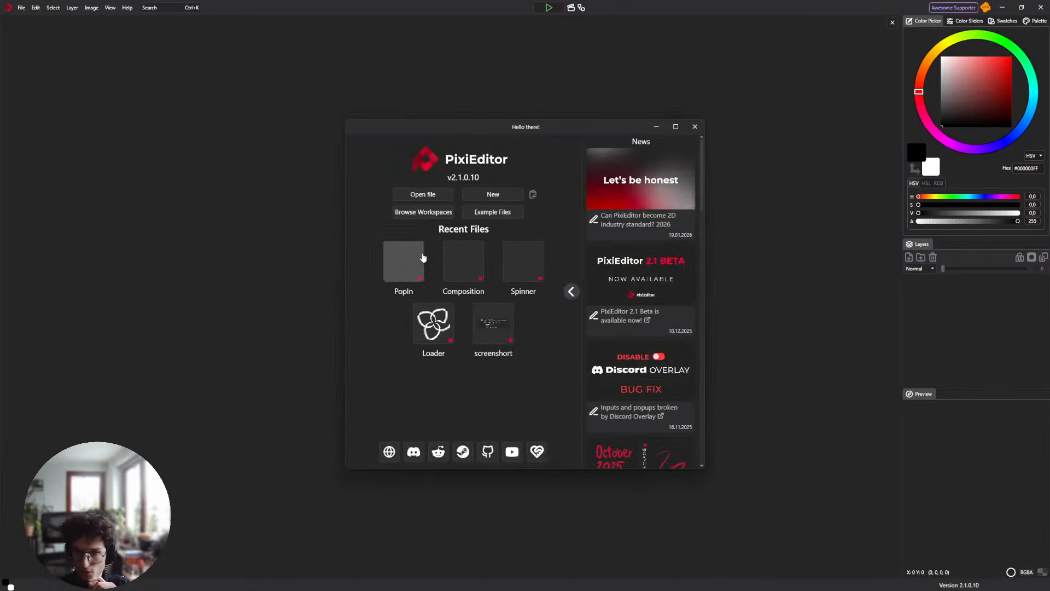
pyautogui.click(420, 264)
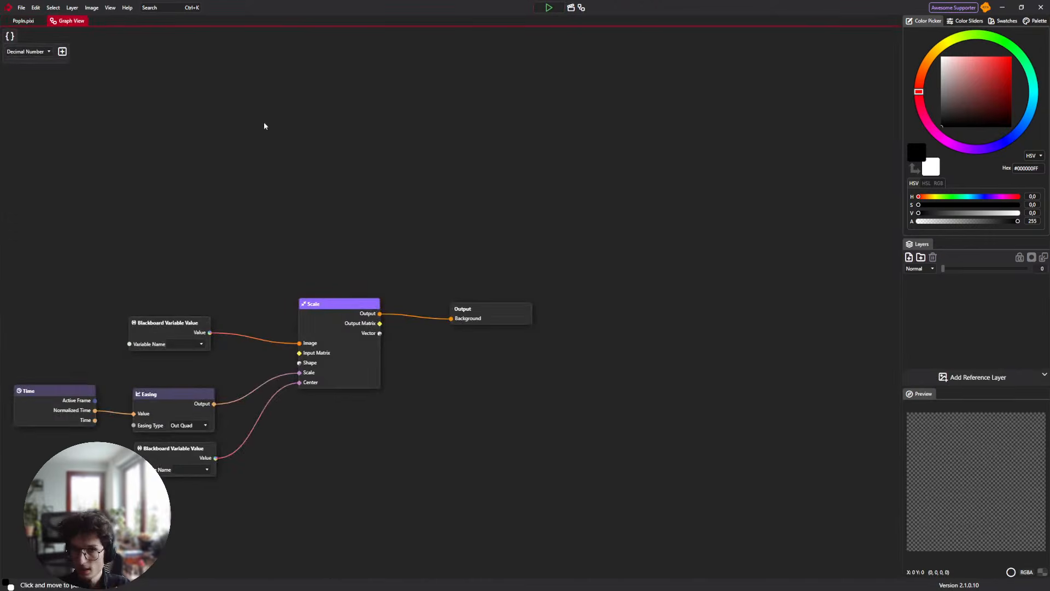
# Add a Vector blackboard variable named Center and expose it outside the PopIn graph
pyautogui.moveTo(266, 123); pyautogui.dragTo(504, 82)
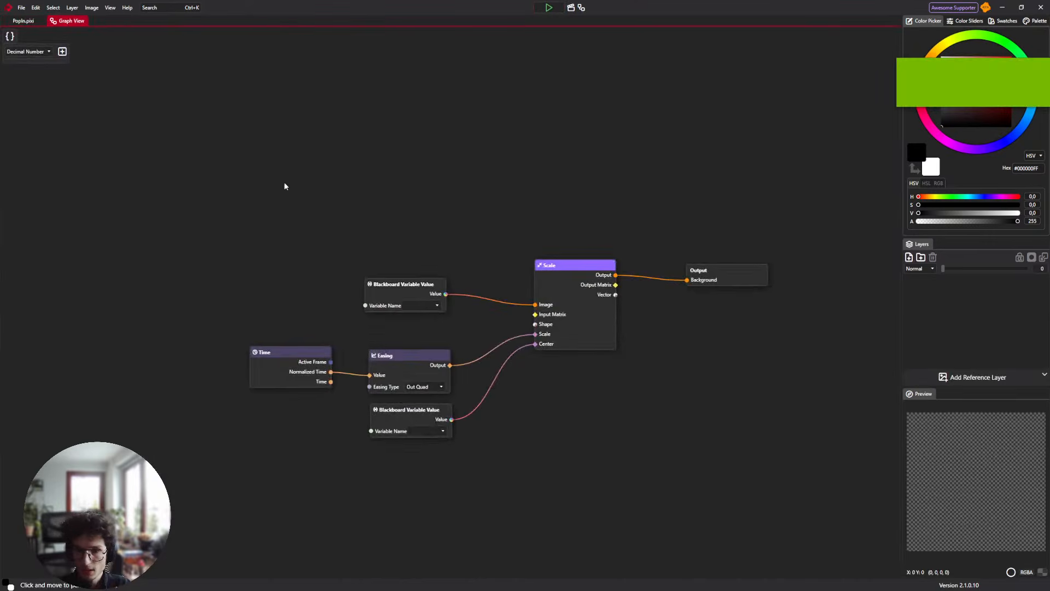
pyautogui.moveTo(419, 332); pyautogui.dragTo(393, 274)
pyautogui.click(48, 52)
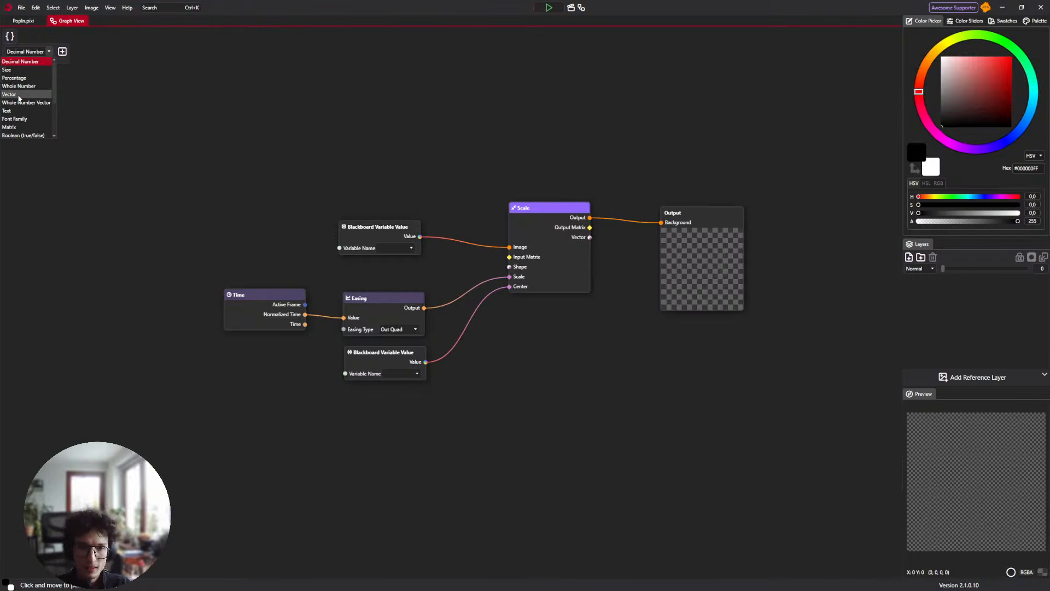
pyautogui.click(19, 95)
pyautogui.click(51, 52)
pyautogui.write('d')
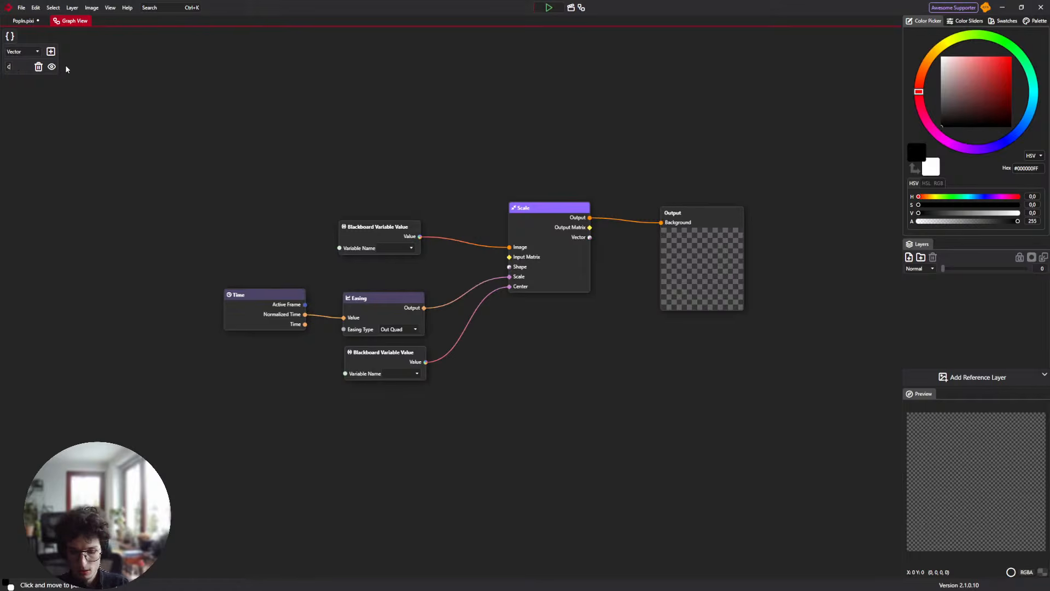
pyautogui.write('enter')
pyautogui.press('Return')
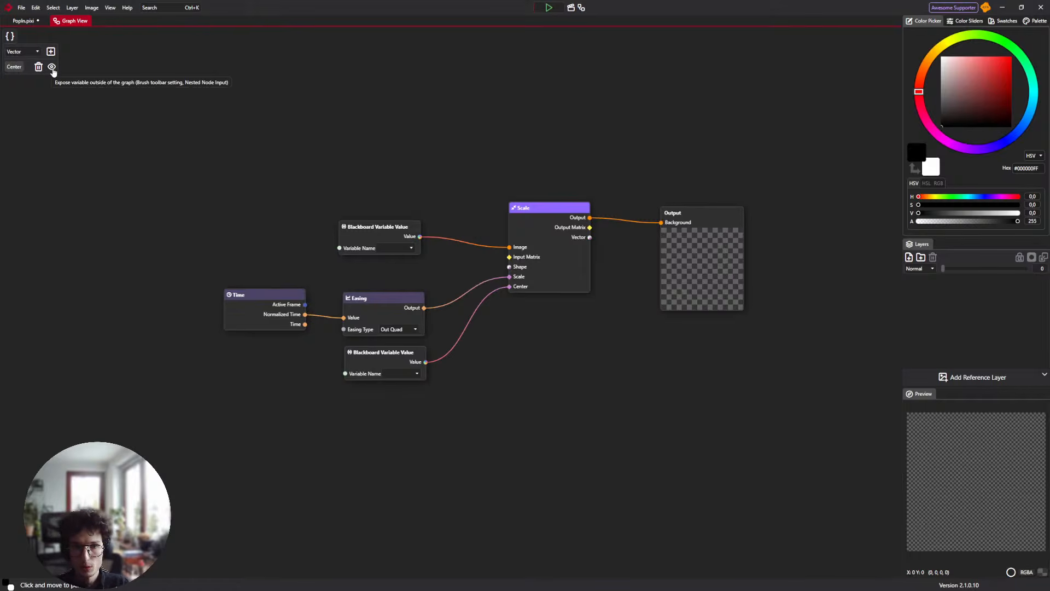
pyautogui.click(52, 68)
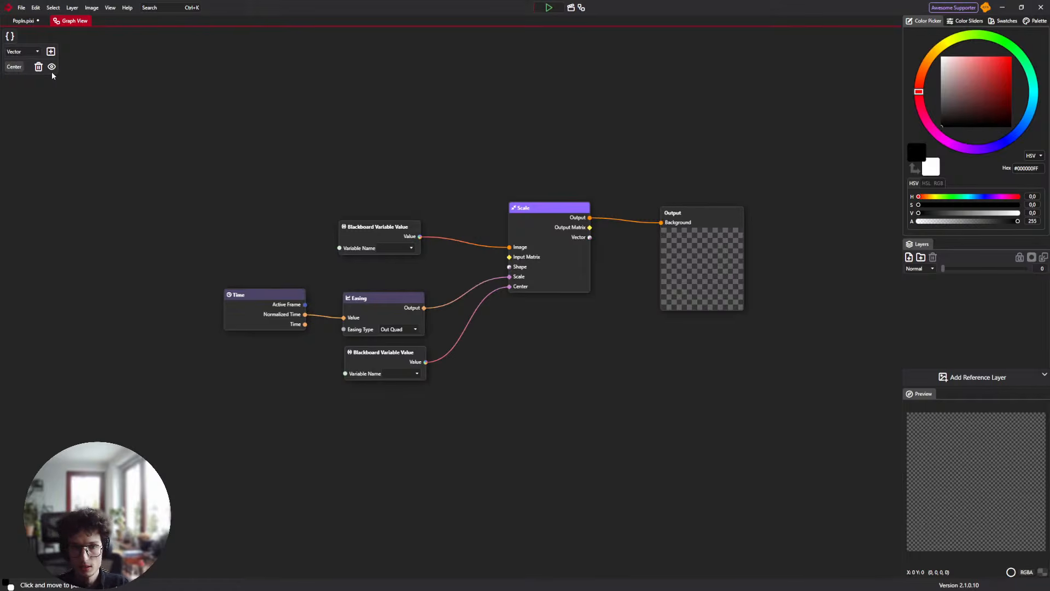
# Add a Painter blackboard variable named Content to the PopIn graph
pyautogui.click(28, 52)
pyautogui.click(31, 52)
pyautogui.click(33, 52)
pyautogui.scroll(-3, 30, 94)
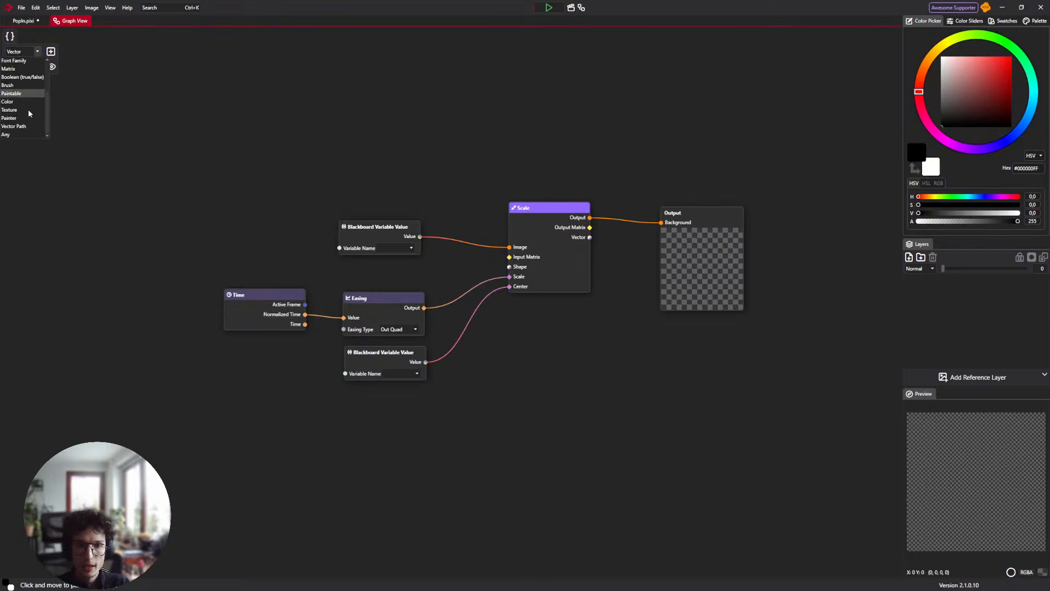
pyautogui.click(27, 120)
pyautogui.click(51, 51)
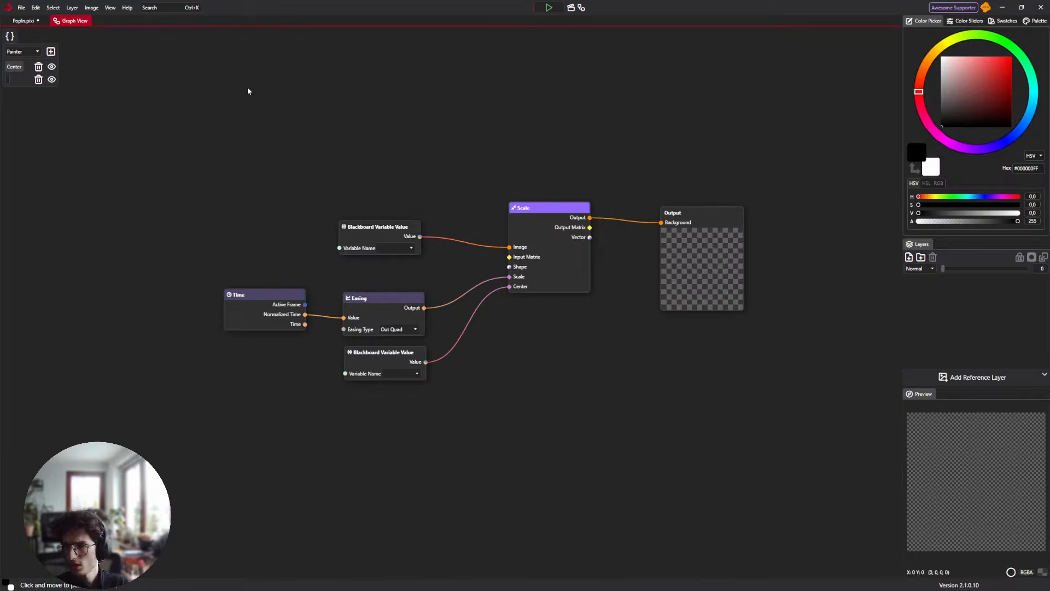
pyautogui.write('tent')
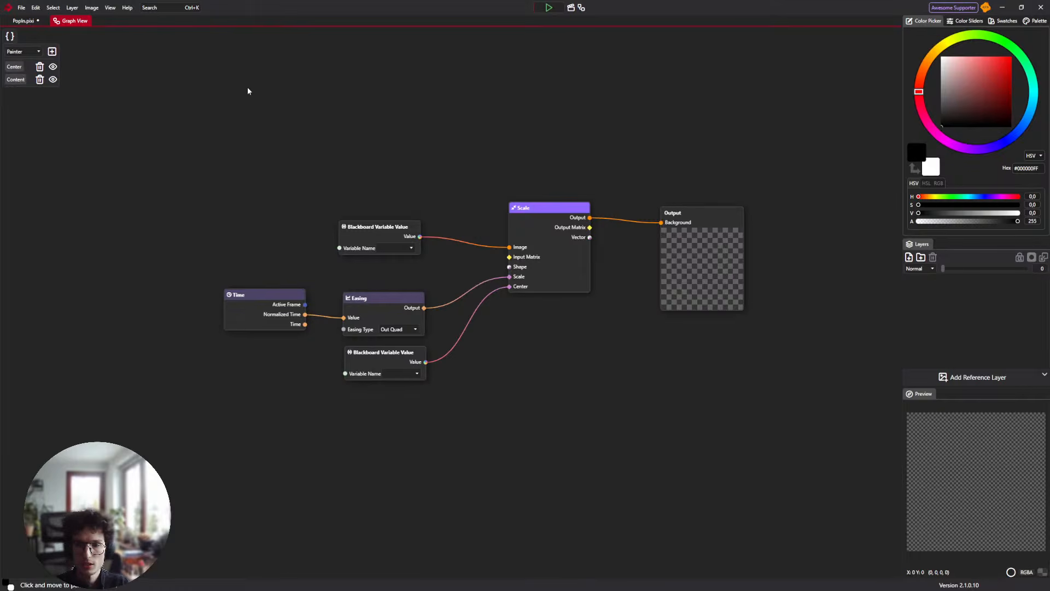
# Assign Content to the variable node feeding the Scale node's Image, and Center to the one feeding its Center
pyautogui.click(394, 248)
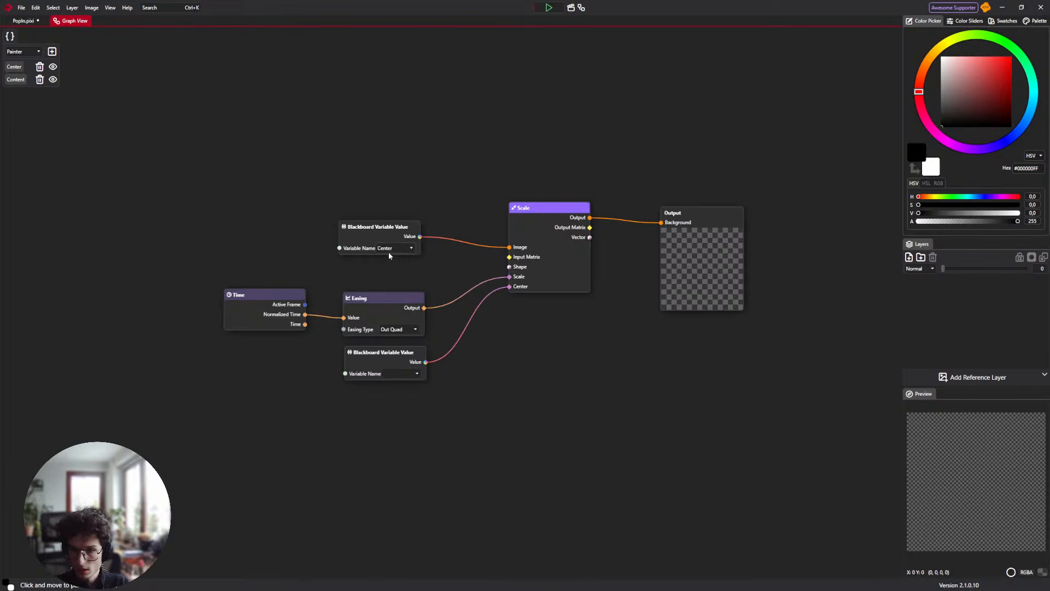
pyautogui.click(389, 267)
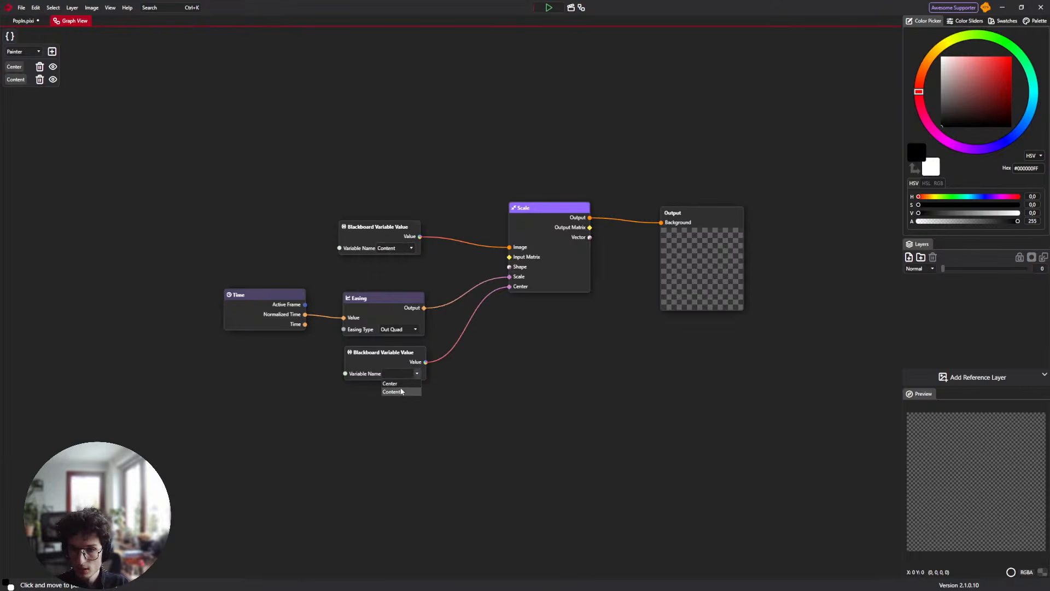
pyautogui.click(399, 384)
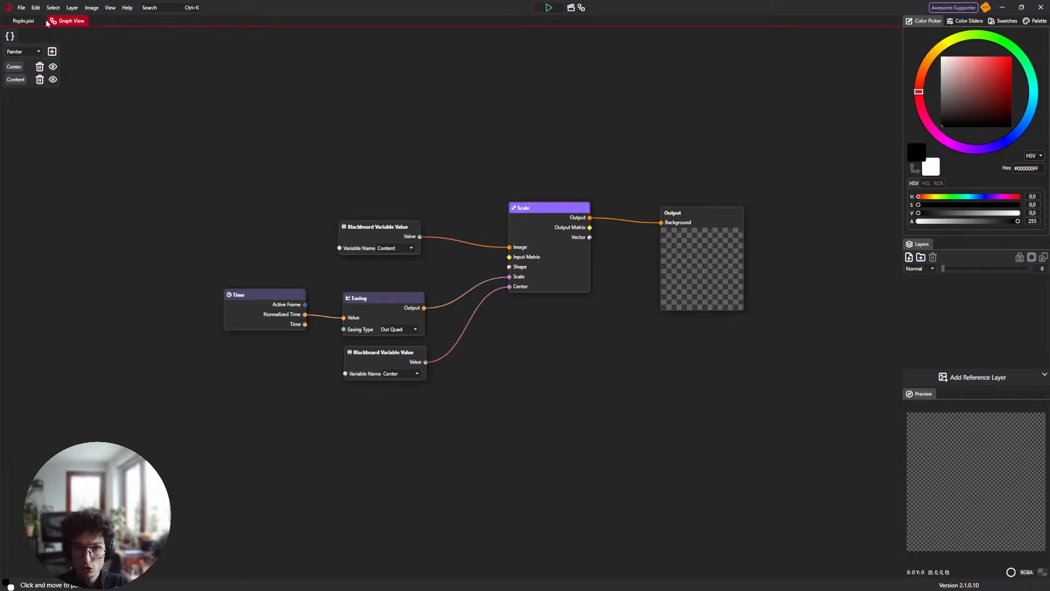
# Open the recent Composition file and show its node graph
pyautogui.click(93, 9)
pyautogui.moveTo(111, 9)
pyautogui.click(119, 29)
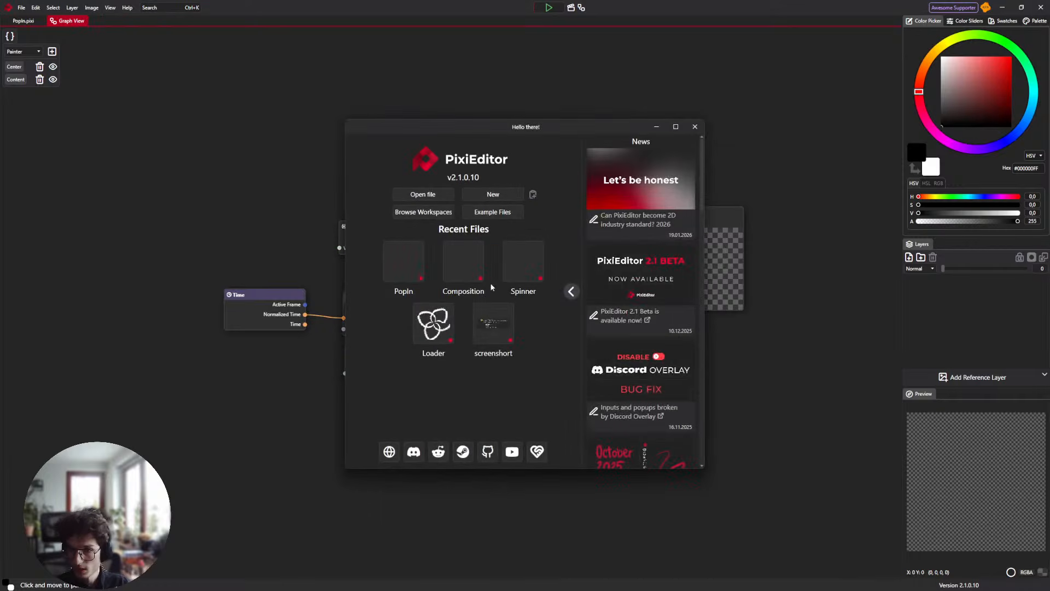
pyautogui.click(464, 261)
pyautogui.click(581, 8)
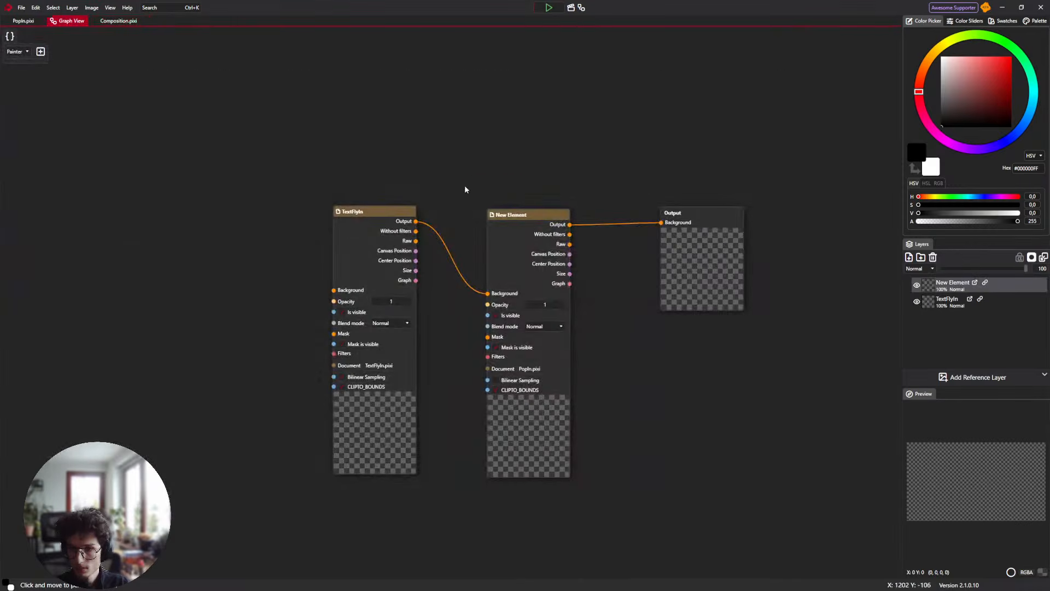
# Link the New Element node's document to Loader.pixi from the Pixi Files Animations folder
pyautogui.click(510, 333)
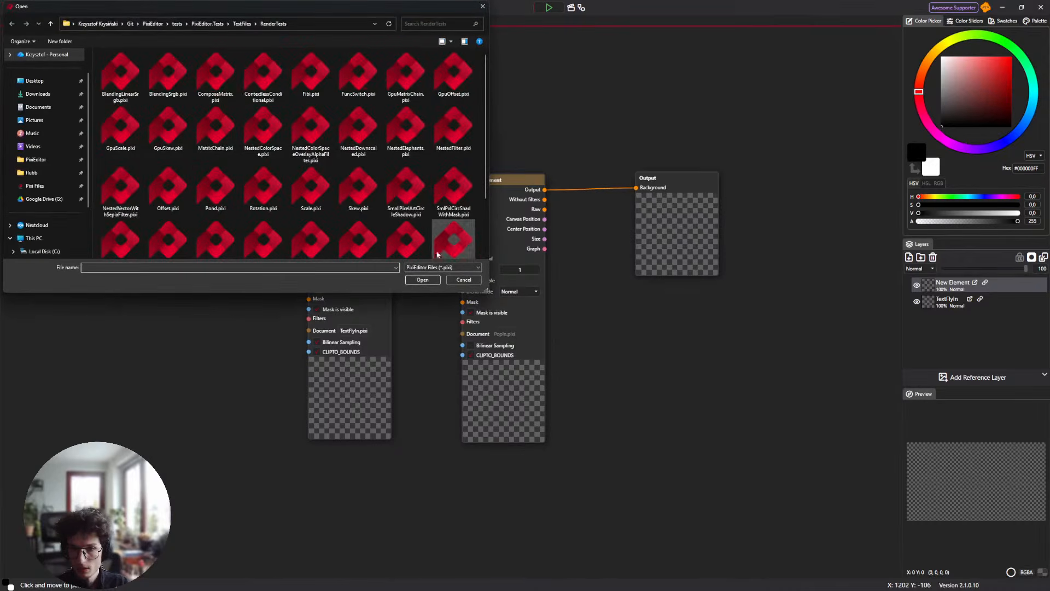
pyautogui.click(44, 186)
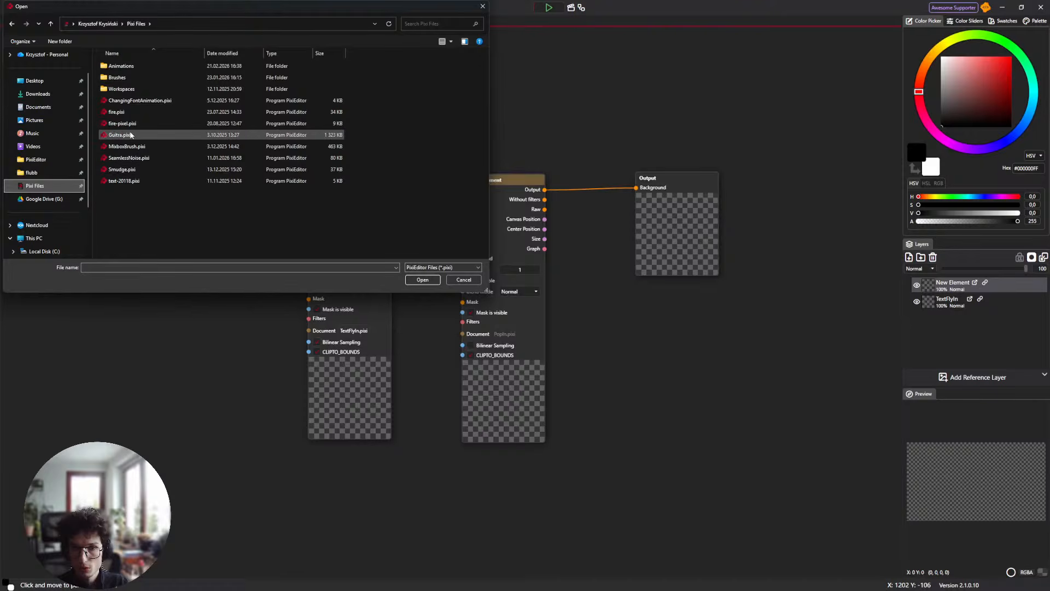
pyautogui.doubleClick(123, 66)
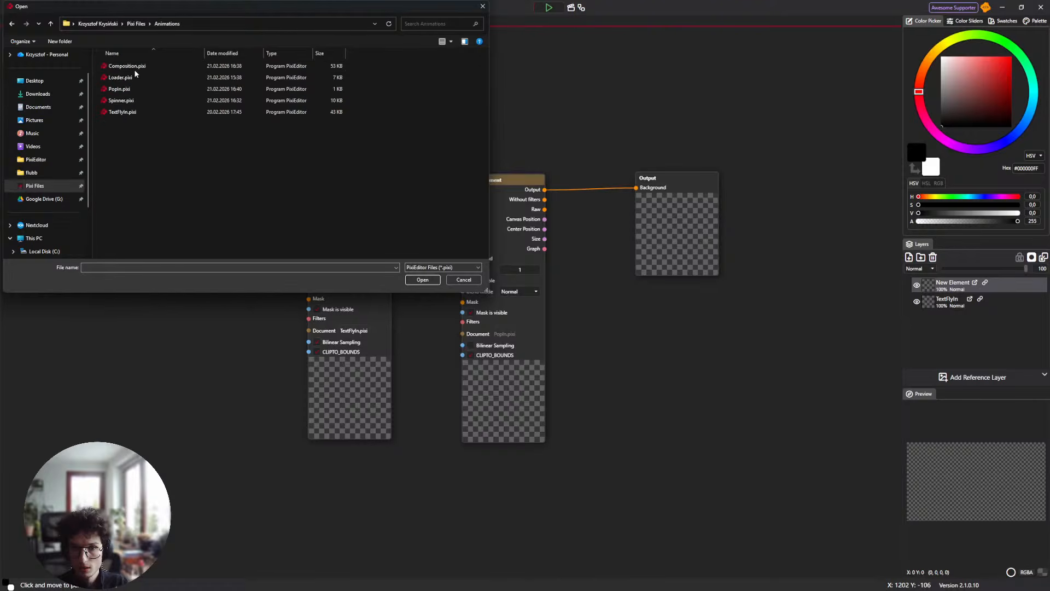
pyautogui.click(133, 77)
pyautogui.doubleClick(132, 77)
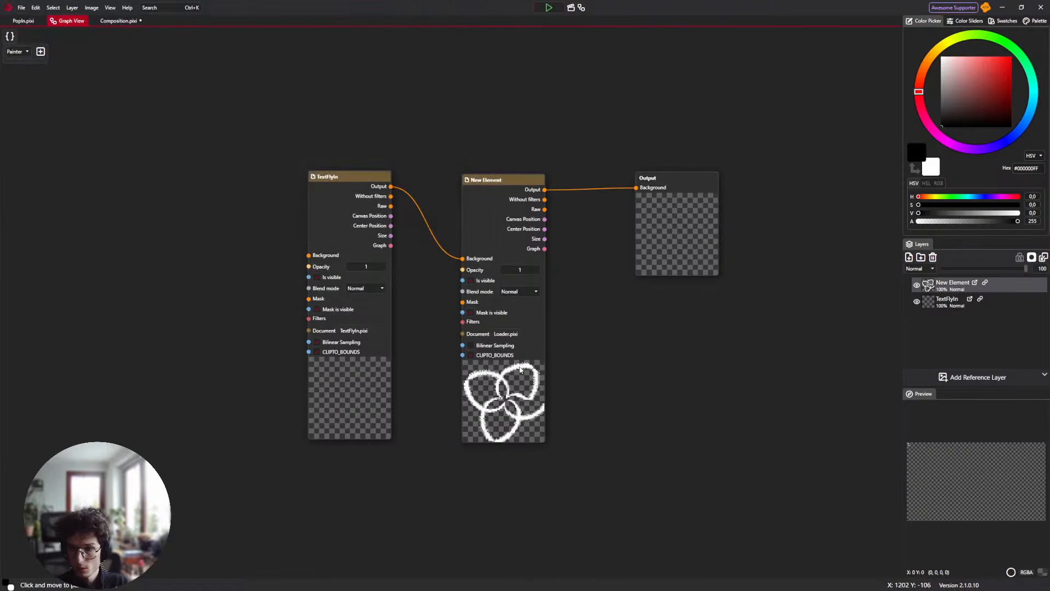
# Relink the New Element node's document to PopIn.pixi and check the node's inputs
pyautogui.click(506, 334)
pyautogui.doubleClick(125, 91)
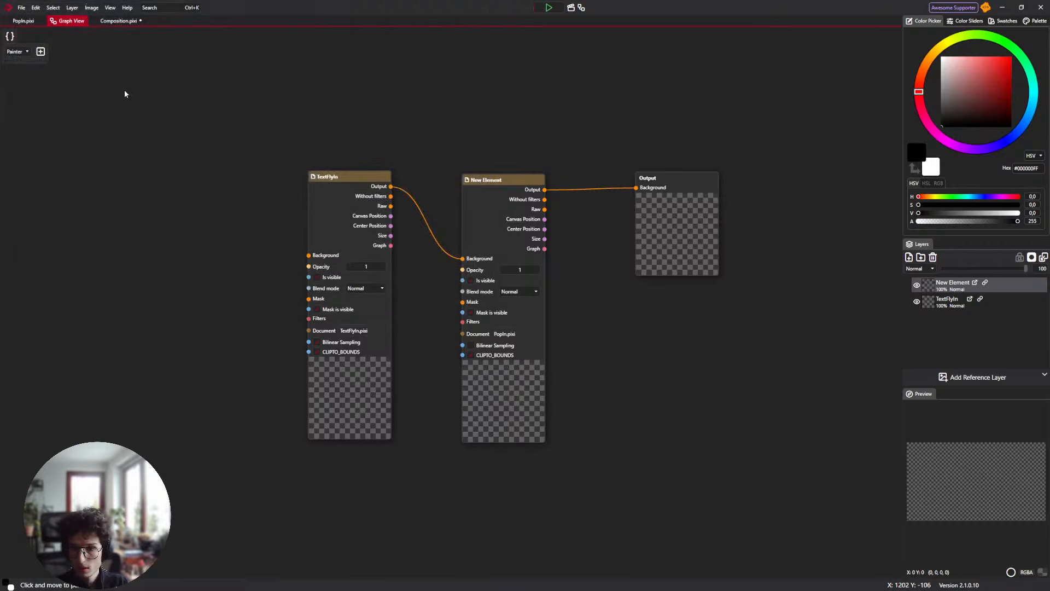
pyautogui.hscroll(2, 583, 327)
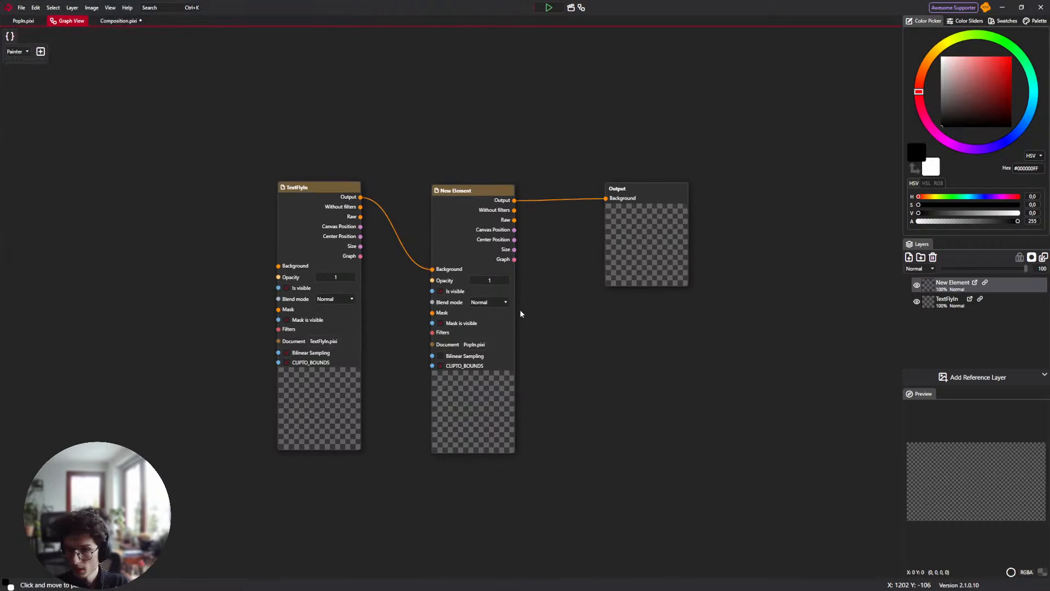
pyautogui.click(462, 378)
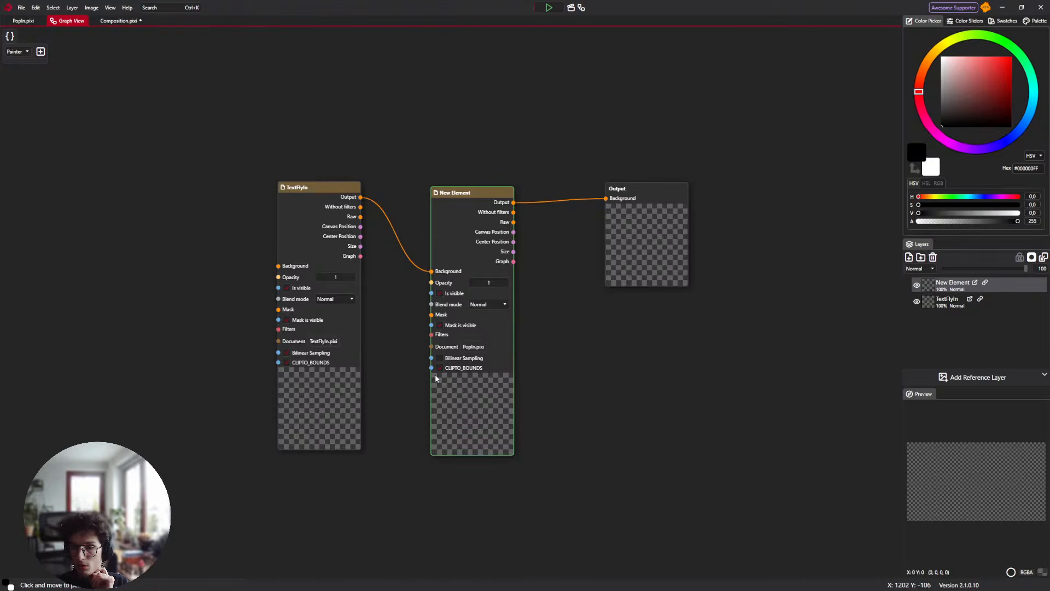
# Return to the PopIn document and check its node graph and blackboard variables
pyautogui.click(118, 20)
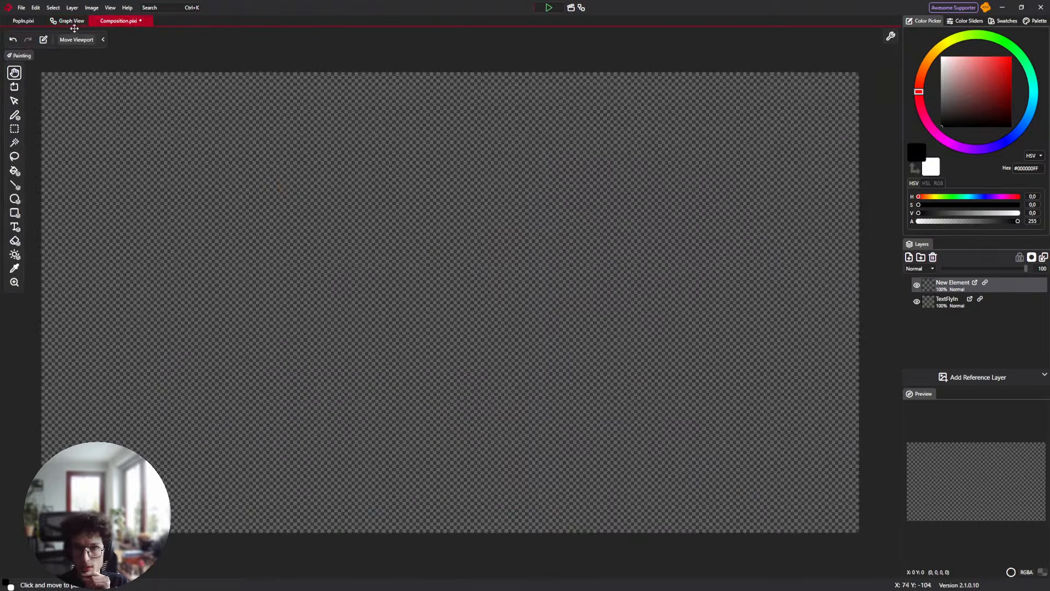
pyautogui.click(23, 21)
pyautogui.click(581, 7)
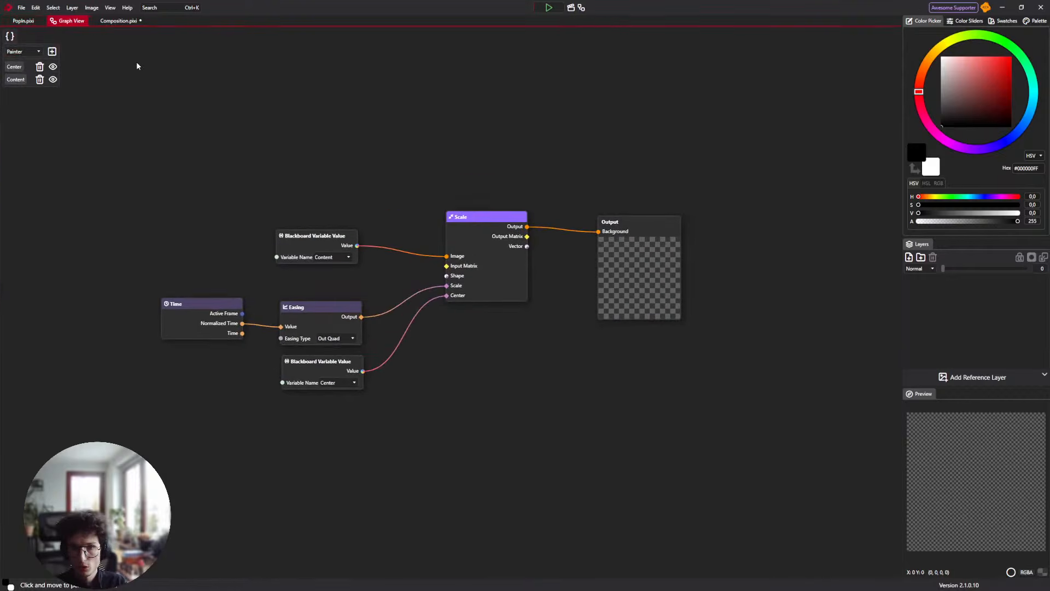
pyautogui.click(118, 21)
pyautogui.click(57, 22)
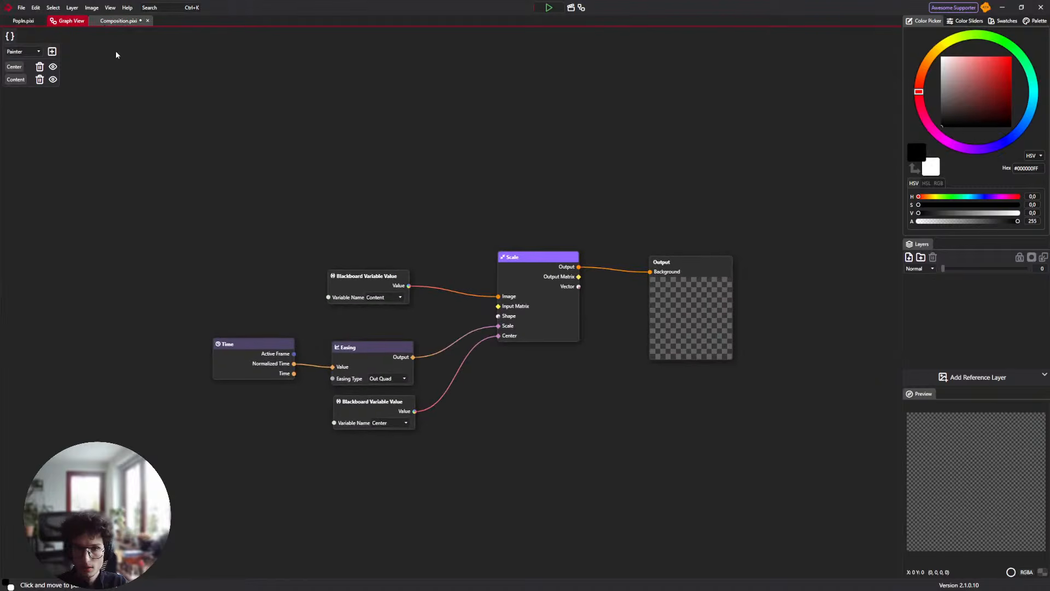
# Copy the PopIn animation nodes into the Composition graph and place them above the existing nodes
pyautogui.moveTo(135, 101); pyautogui.dragTo(619, 463)
pyautogui.click(119, 21)
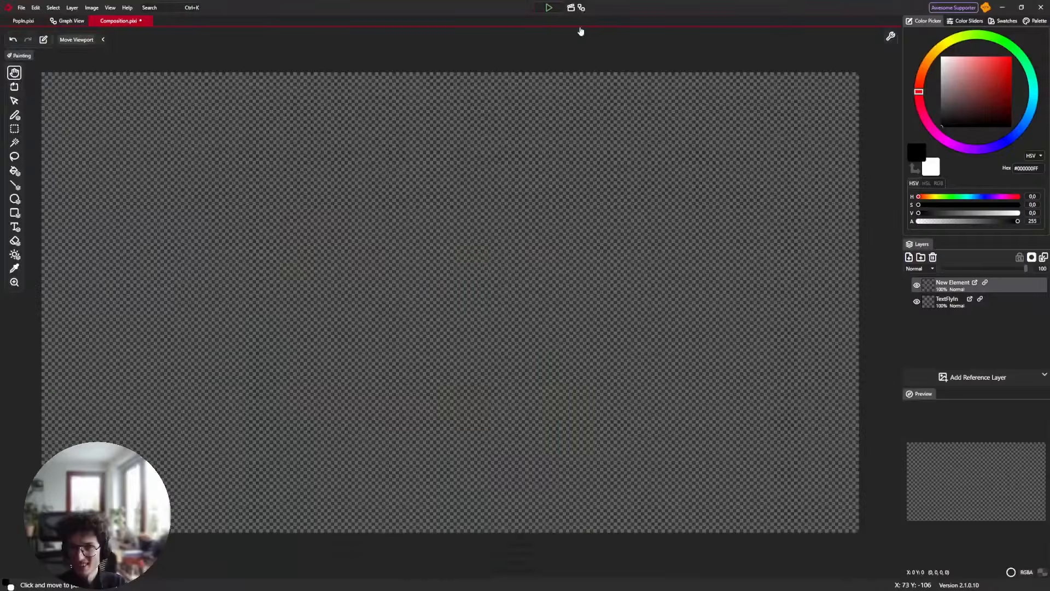
pyautogui.click(582, 8)
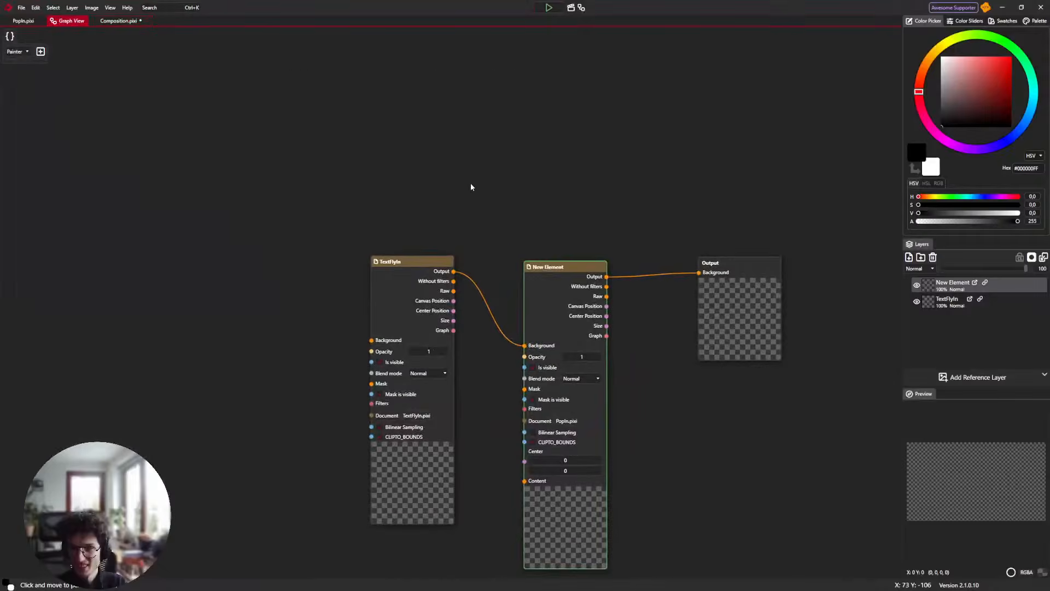
pyautogui.hotkey('ctrl', 'v')
pyautogui.moveTo(582, 260); pyautogui.dragTo(580, 62)
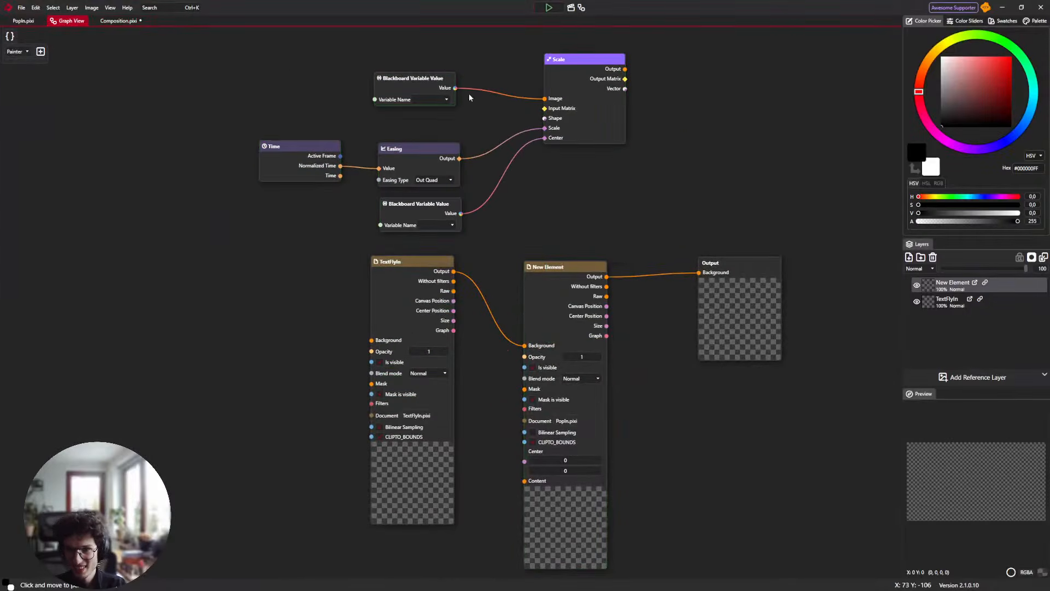
# Delete both pasted Blackboard Variable Value nodes from the Composition graph
pyautogui.click(405, 82)
pyautogui.press('Delete')
pyautogui.click(425, 218)
pyautogui.press('Delete')
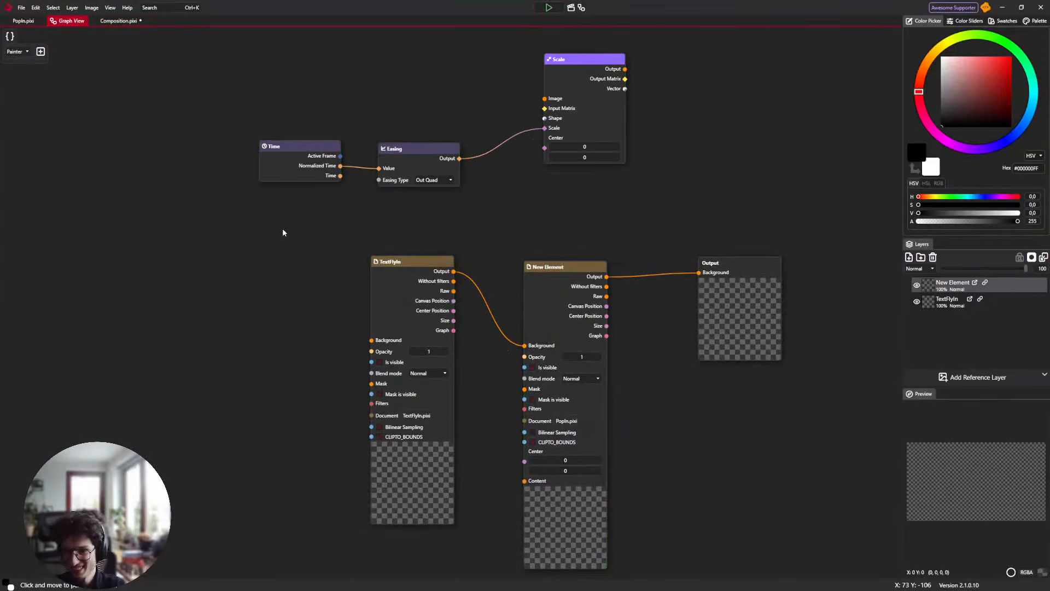
# Inspect the New Element node's Center and Content inputs, and delete the pasted Time, Easing and Scale nodes
pyautogui.moveTo(281, 224); pyautogui.dragTo(301, 377)
pyautogui.scroll(5, 570, 329)
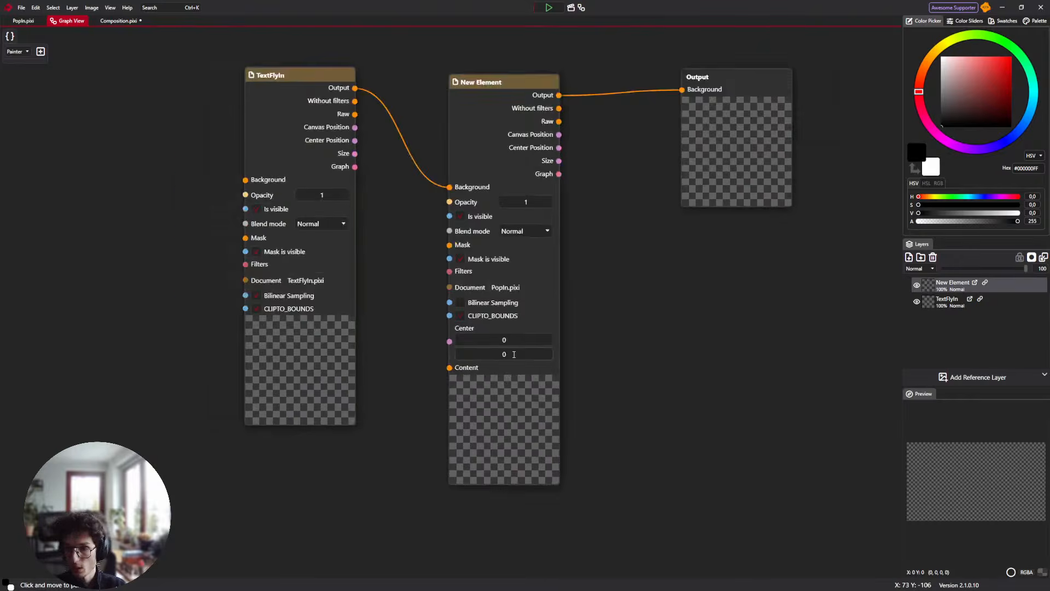
pyautogui.scroll(-5, 418, 336)
pyautogui.scroll(3, 436, 328)
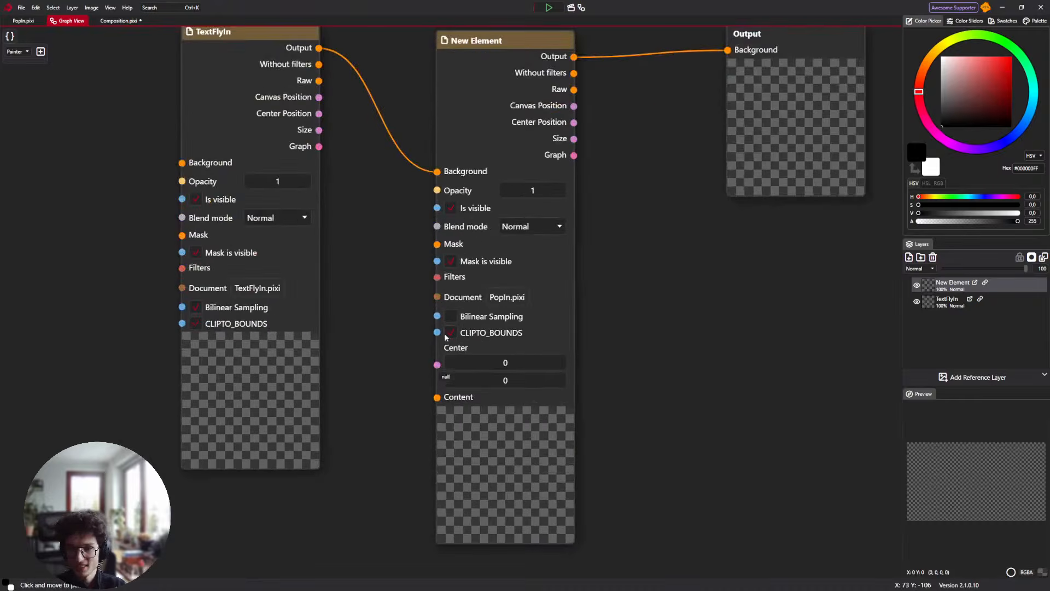
pyautogui.scroll(-3, 408, 297)
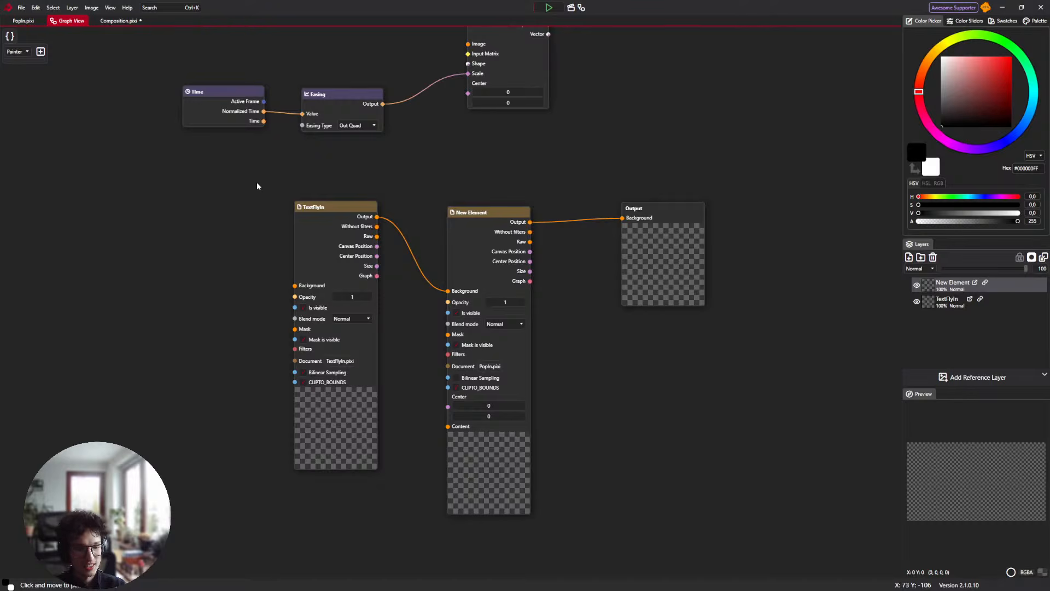
pyautogui.moveTo(88, 63); pyautogui.dragTo(583, 254)
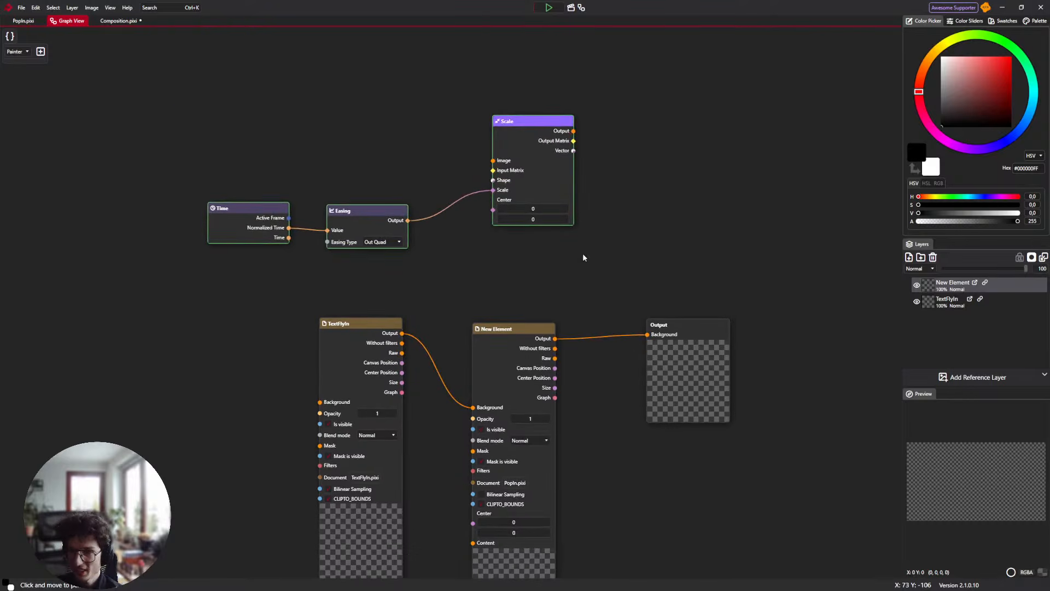
pyautogui.moveTo(422, 278); pyautogui.dragTo(387, 180)
pyautogui.press('Delete')
# Move the TextFlyIn node aside, add an Image Layer node and connect its output to New Element's Content input
pyautogui.moveTo(337, 434); pyautogui.dragTo(153, 412)
pyautogui.rightClick(231, 290)
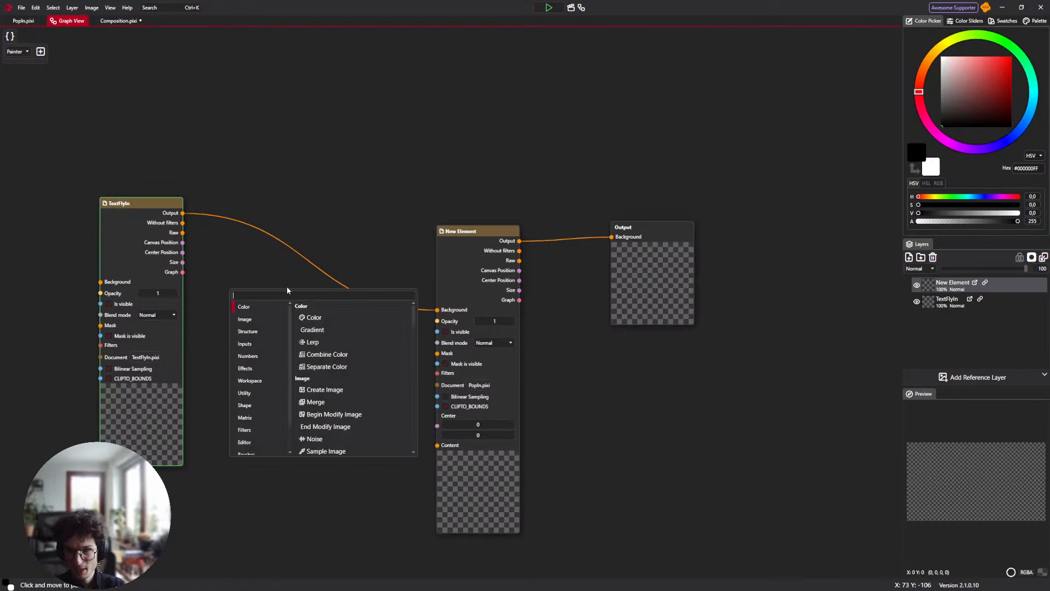
pyautogui.write('Image')
pyautogui.press('Down')
pyautogui.press('Down')
pyautogui.press('Down')
pyautogui.press('Down')
pyautogui.press('Down')
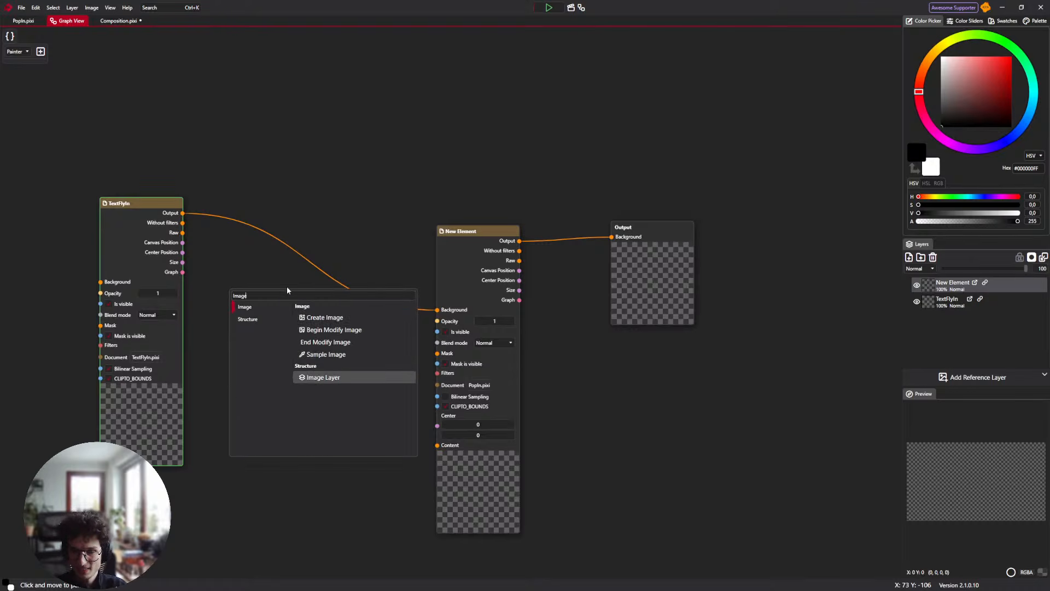
pyautogui.press('Return')
pyautogui.moveTo(307, 294); pyautogui.dragTo(437, 444)
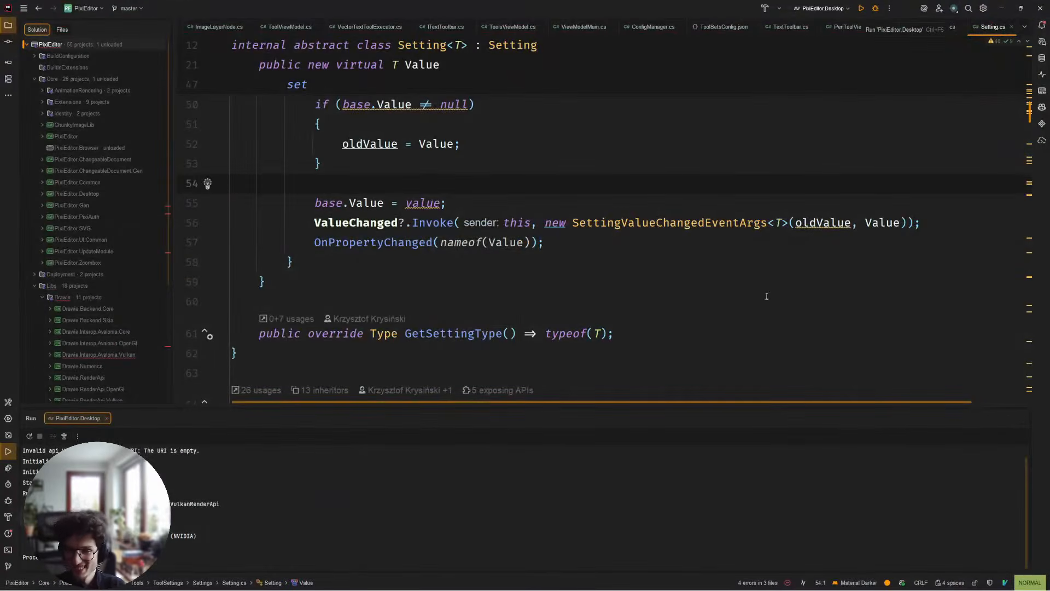
# Run the PixiEditor.Desktop project from the code editor
pyautogui.click(862, 9)
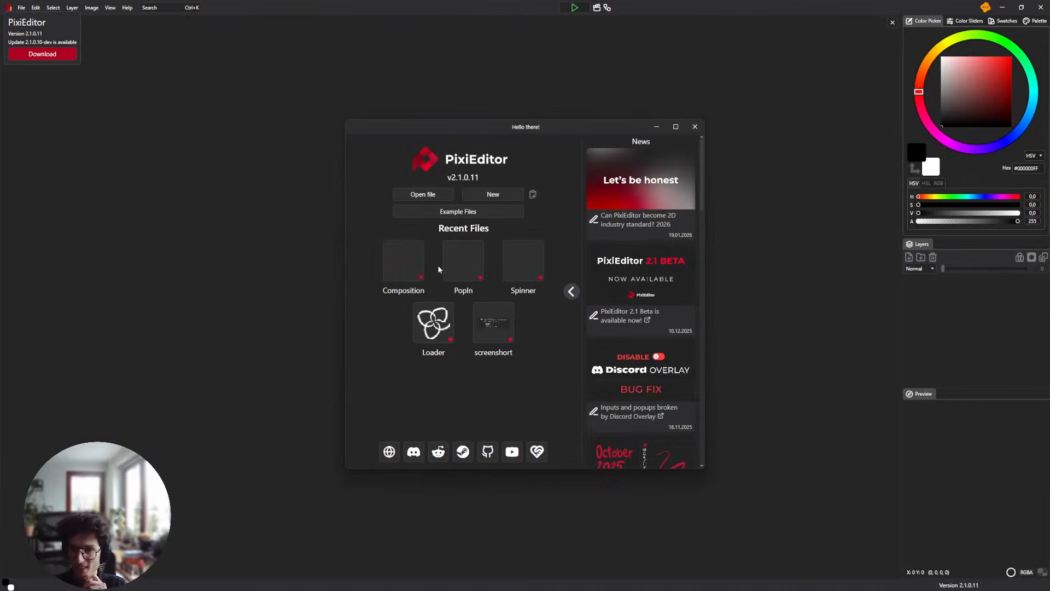
# Open the Composition file's node graph and delete the New Element node
pyautogui.click(403, 262)
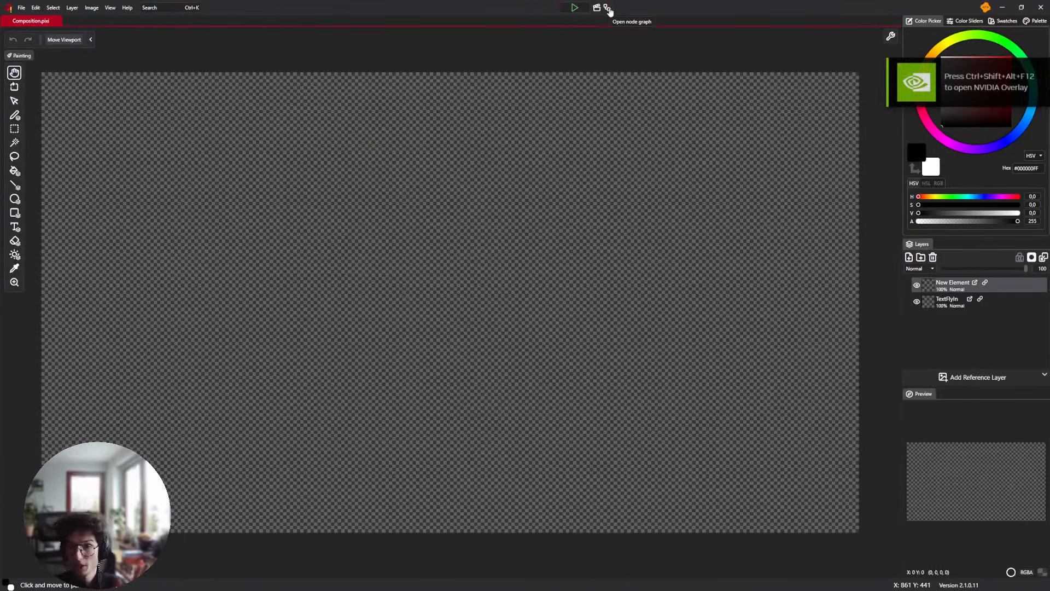
pyautogui.click(608, 9)
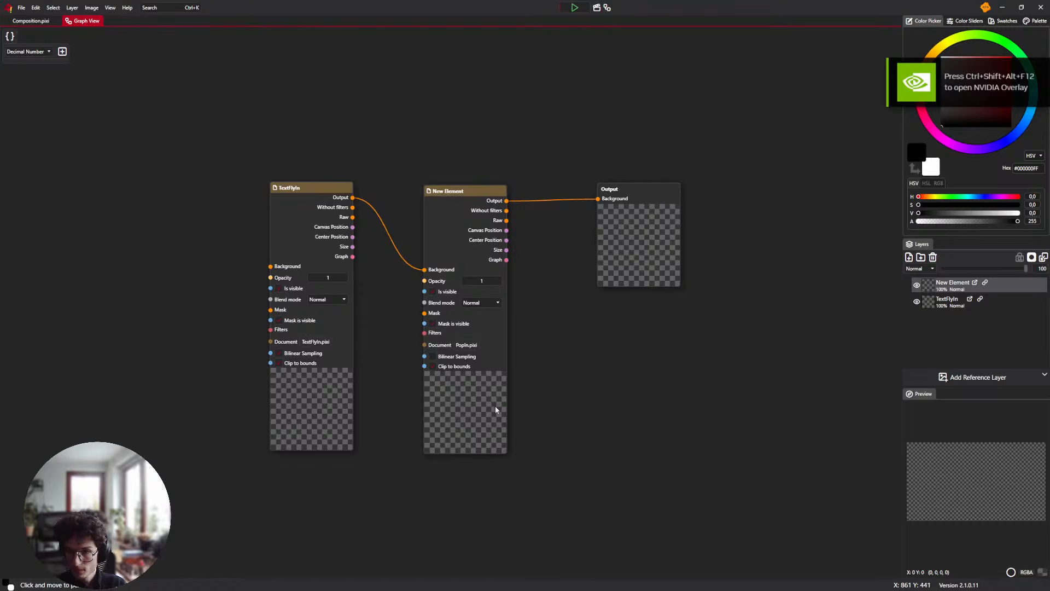
pyautogui.moveTo(496, 409); pyautogui.dragTo(485, 403)
pyautogui.press('Delete')
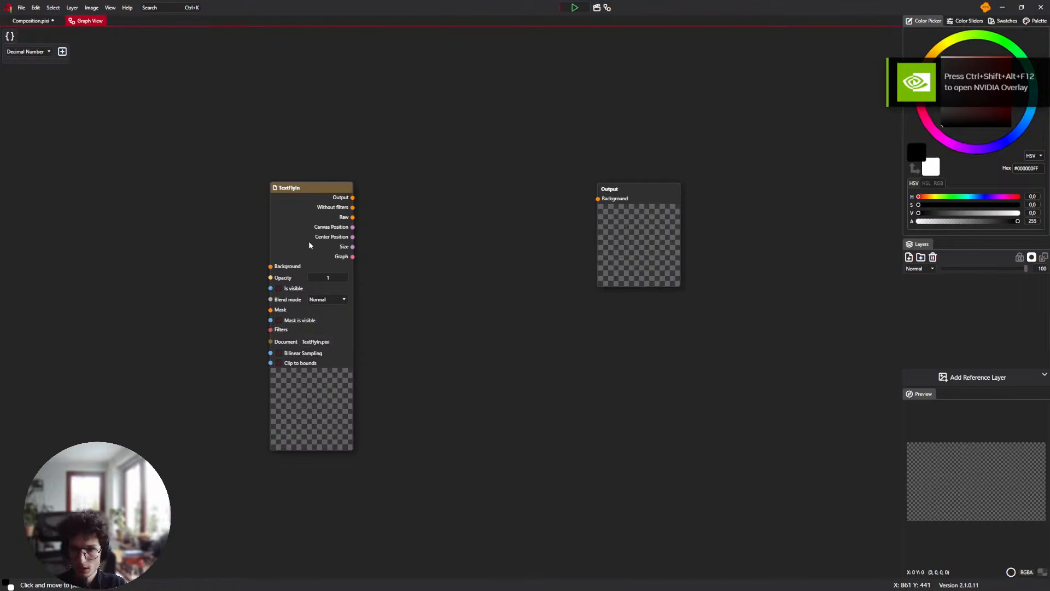
# Open PopIn.pixi from the Animations folder as a separate document
pyautogui.press('super')
pyautogui.click(508, 580)
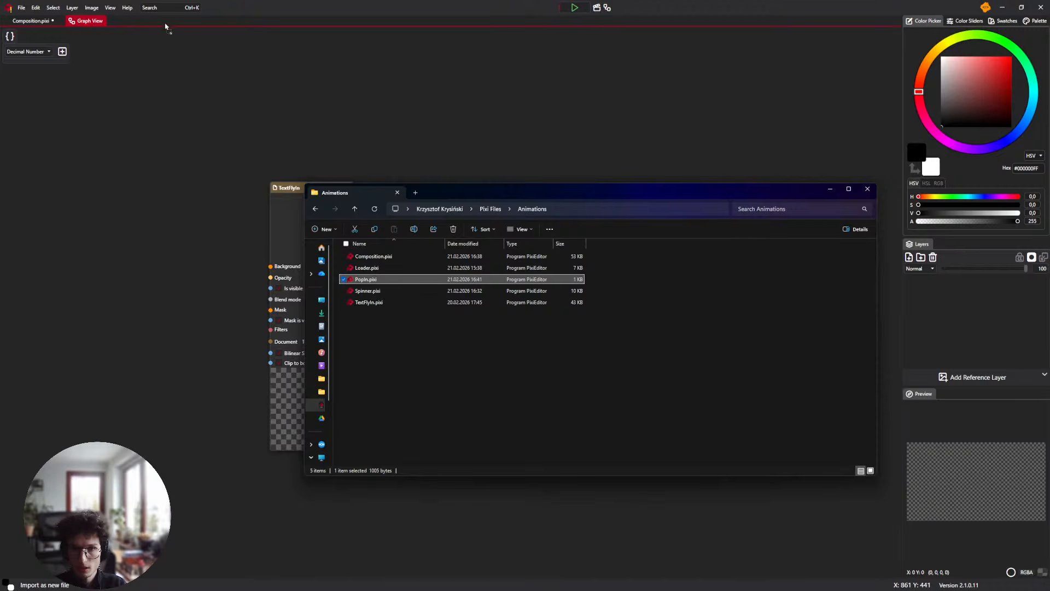
pyautogui.moveTo(166, 26); pyautogui.dragTo(166, 26)
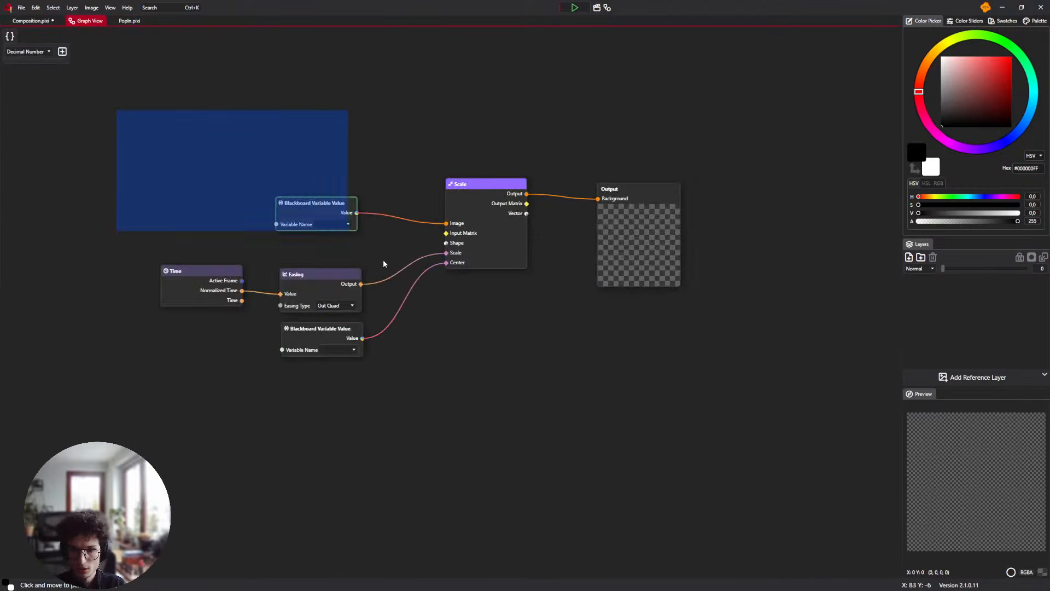
pyautogui.moveTo(383, 263); pyautogui.dragTo(241, 146)
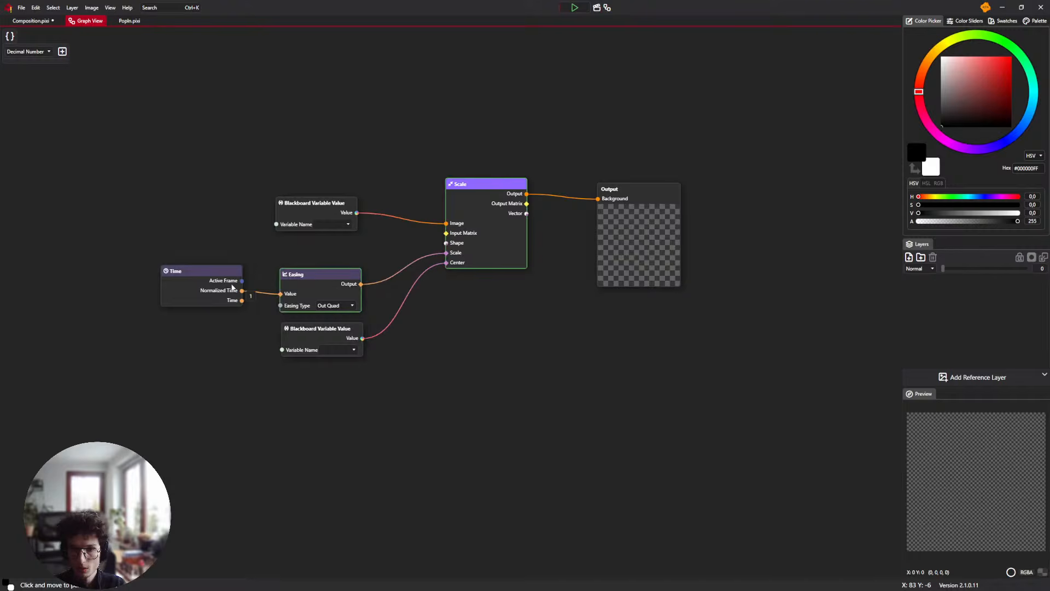
pyautogui.click(185, 277)
pyautogui.moveTo(280, 100); pyautogui.dragTo(299, 138)
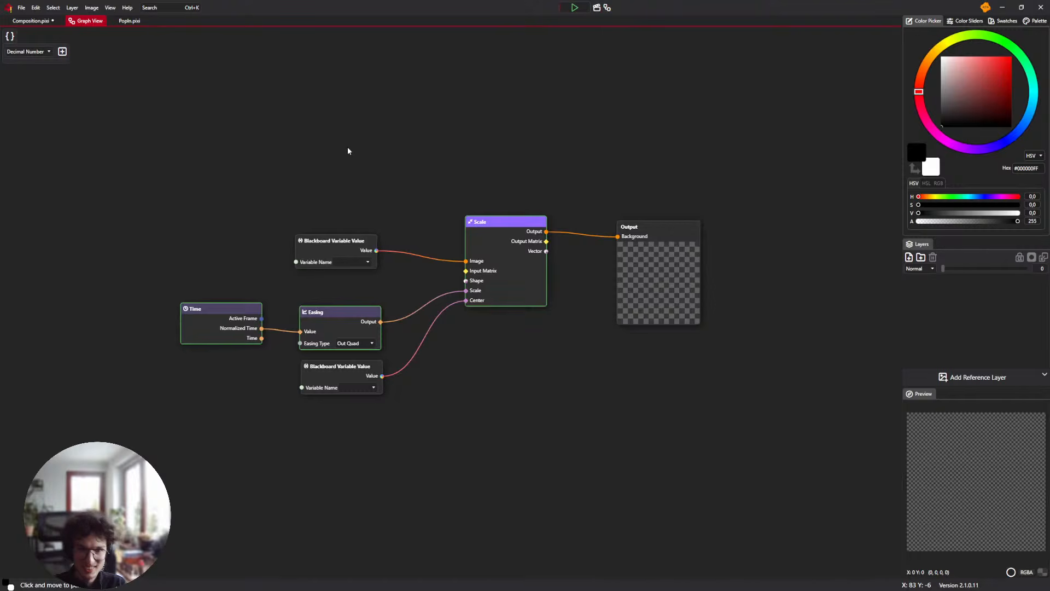
pyautogui.click(31, 20)
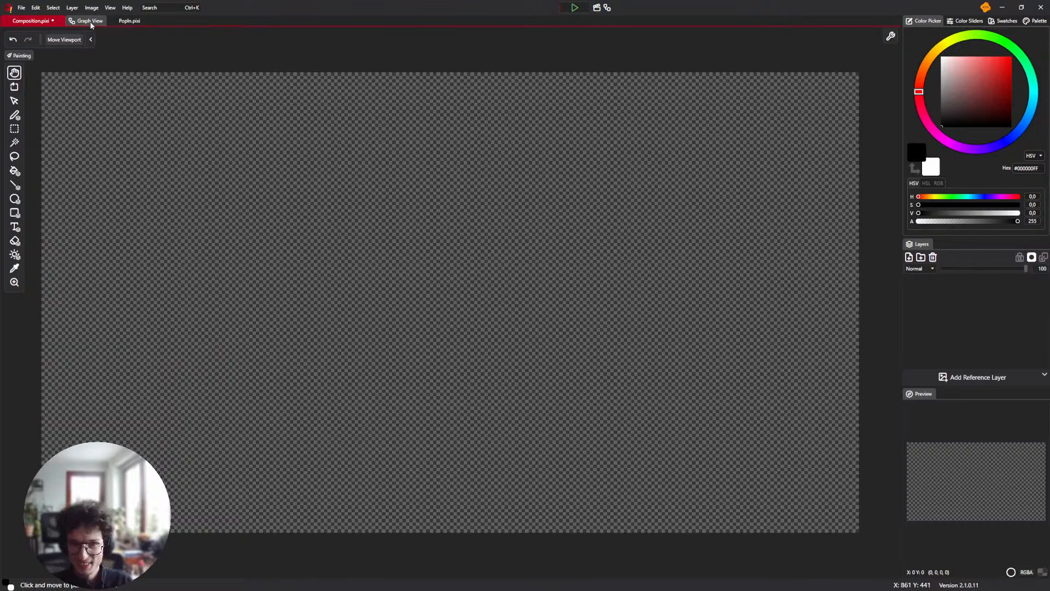
pyautogui.click(129, 21)
pyautogui.click(82, 21)
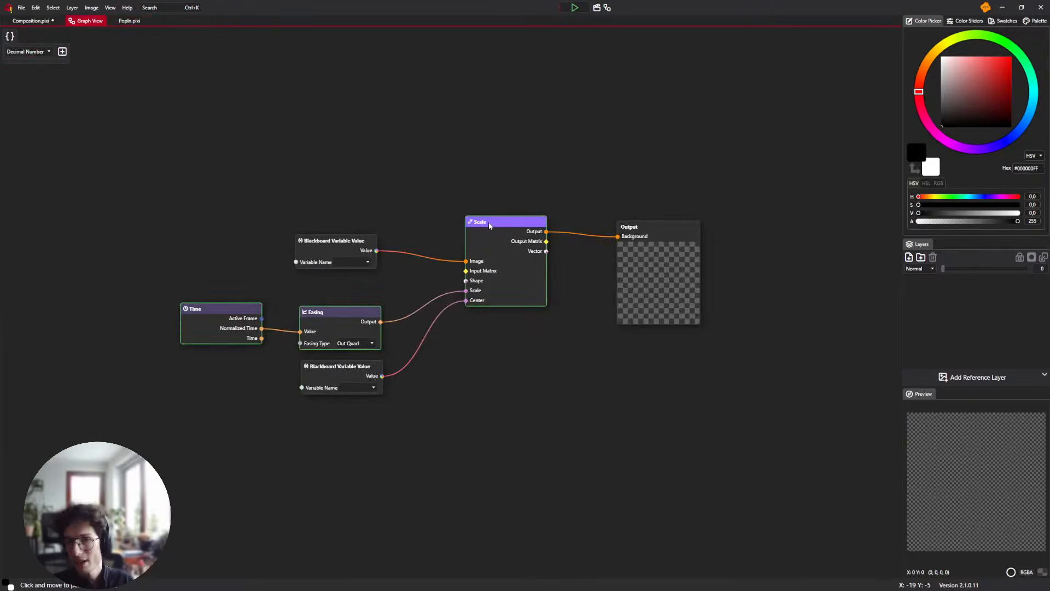
pyautogui.click(506, 165)
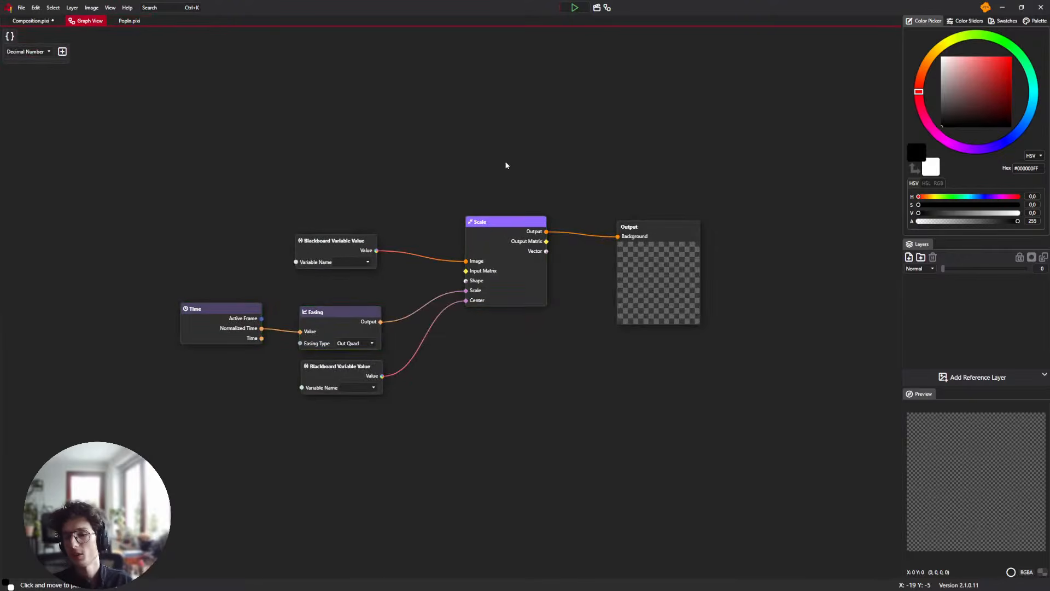
# Copy the Scale, Easing and Time nodes from the PopIn graph and paste them into the Composition graph
pyautogui.click(492, 222)
pyautogui.keyDown('shift'); pyautogui.click(338, 312); pyautogui.keyUp('shift')
pyautogui.keyDown('shift'); pyautogui.click(235, 313); pyautogui.keyUp('shift')
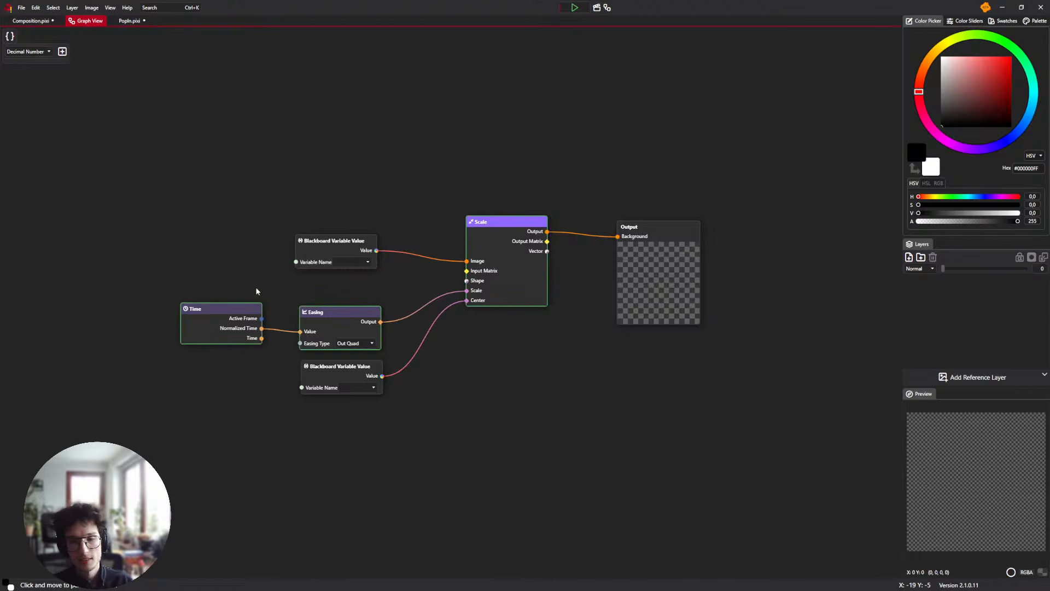
pyautogui.click(40, 24)
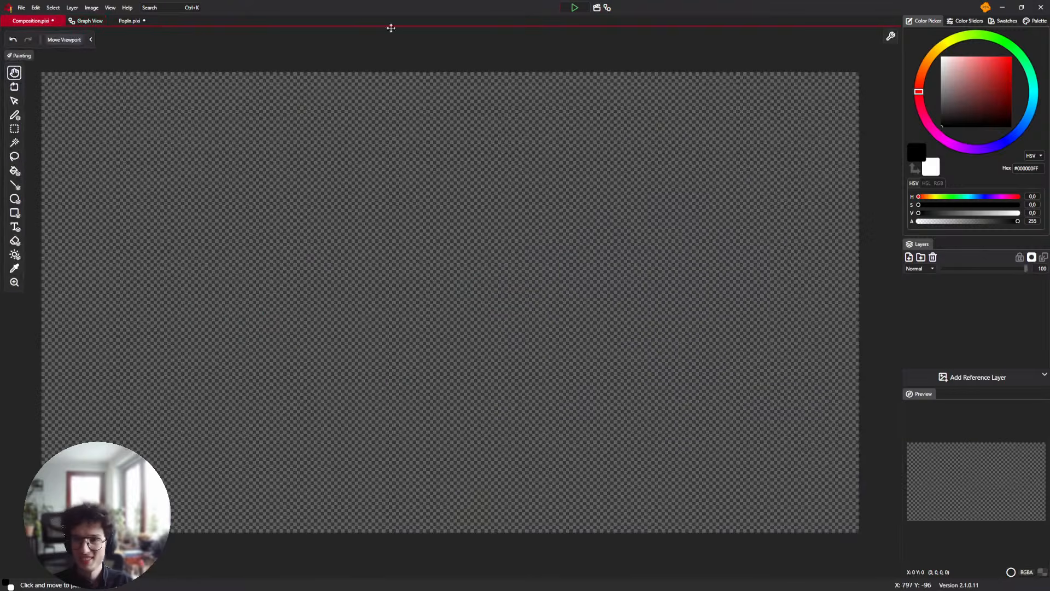
pyautogui.click(86, 21)
pyautogui.hotkey('ctrl', 'v')
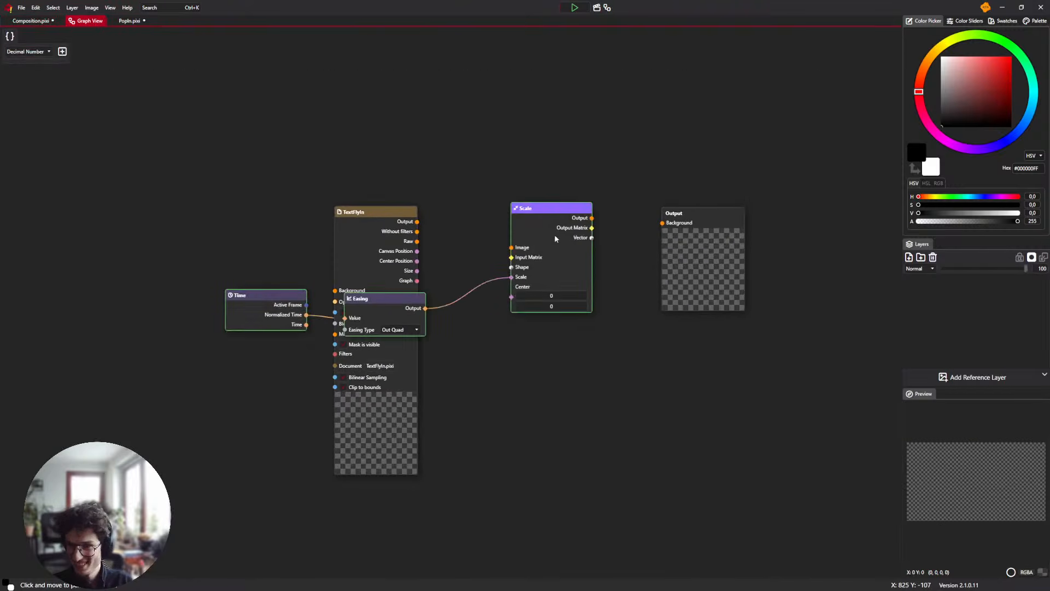
# Arrange the pasted Time, Easing and Scale nodes in a row above the TextFlyIn node
pyautogui.moveTo(555, 238); pyautogui.dragTo(438, 208)
pyautogui.click(383, 184)
pyautogui.moveTo(348, 198)
pyautogui.mouseDown()
pyautogui.moveTo(325, 192)
pyautogui.moveTo(465, 201)
pyautogui.moveTo(348, 214)
pyautogui.mouseUp()
pyautogui.moveTo(94, 158); pyautogui.dragTo(282, 202)
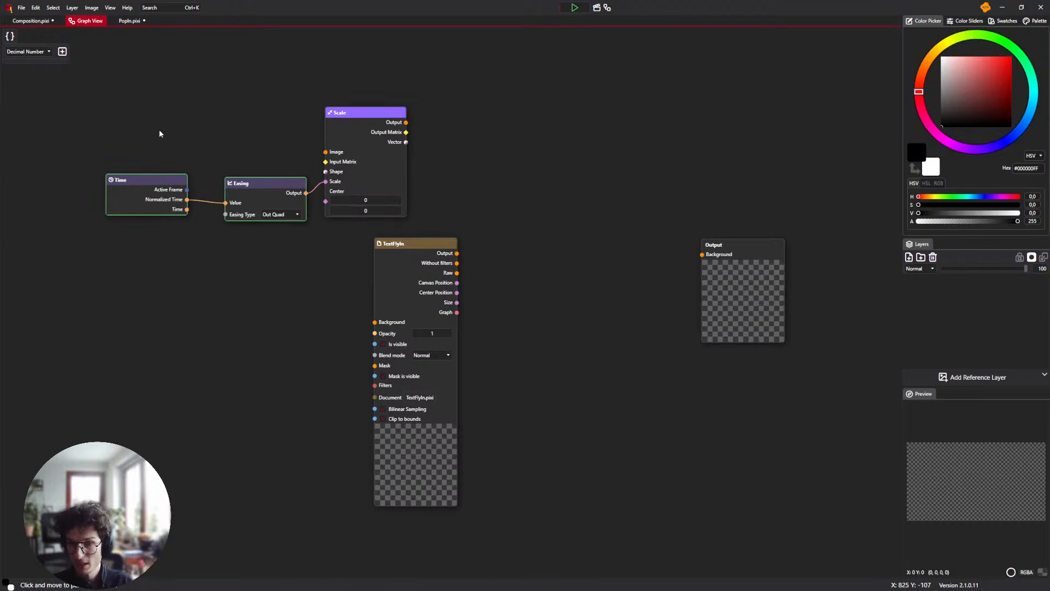
pyautogui.moveTo(155, 116); pyautogui.dragTo(413, 209)
pyautogui.moveTo(371, 163); pyautogui.dragTo(469, 173)
pyautogui.moveTo(403, 276); pyautogui.dragTo(443, 288)
pyautogui.moveTo(564, 200); pyautogui.dragTo(540, 229)
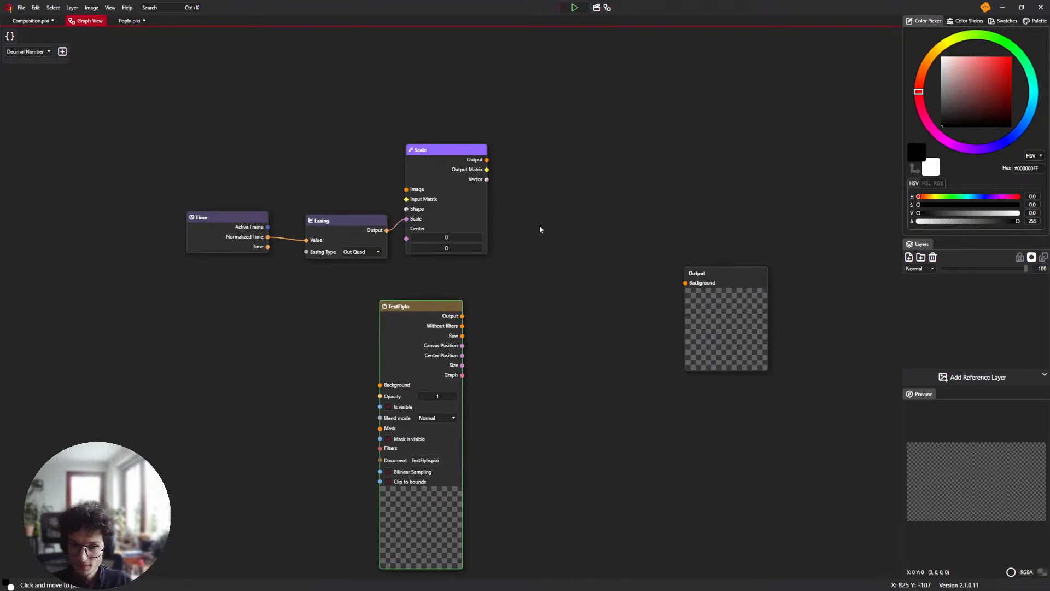
pyautogui.moveTo(408, 229); pyautogui.dragTo(420, 241)
# Add a Rectangle node to the Composition graph and place it above the Time node
pyautogui.rightClick(258, 274)
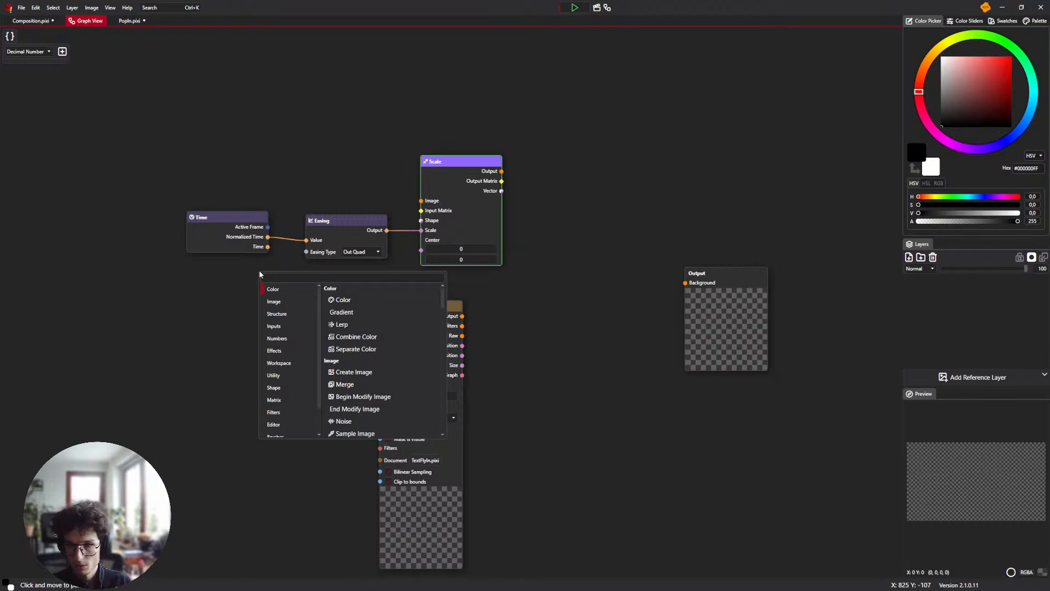
pyautogui.click(297, 268)
pyautogui.rightClick(276, 281)
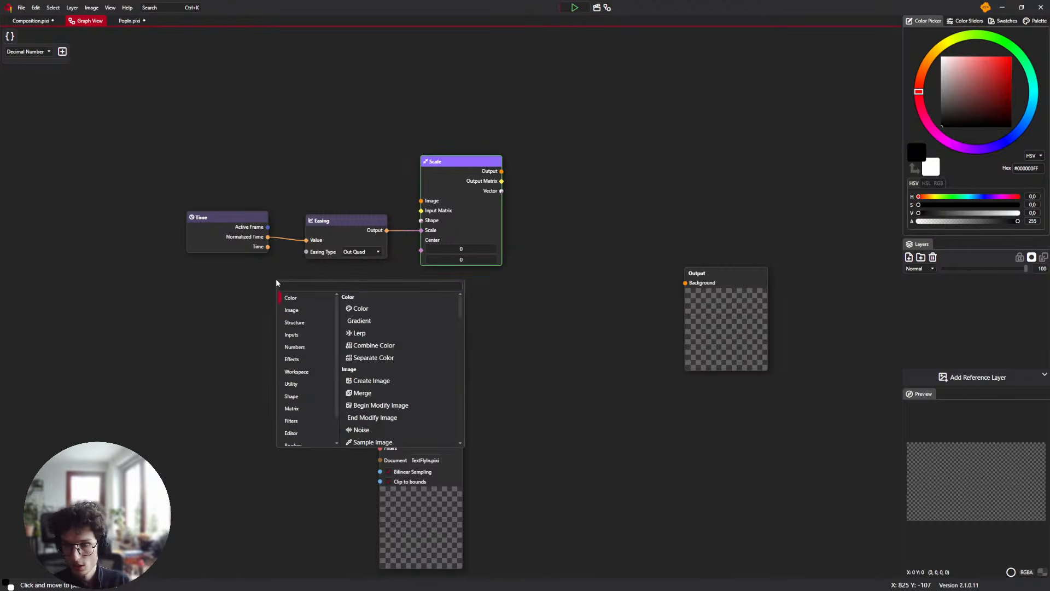
pyautogui.write('Re')
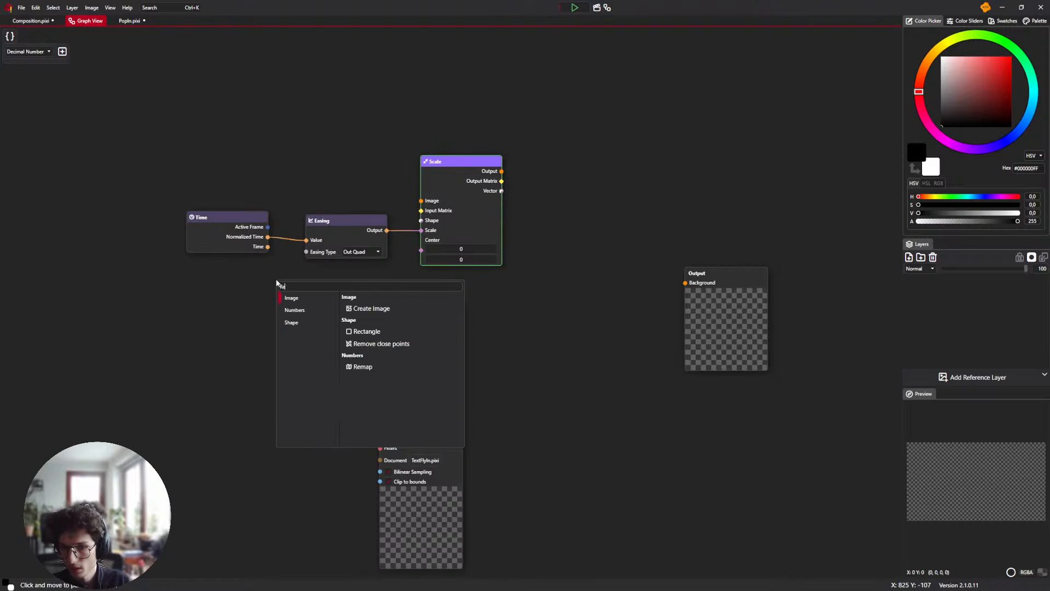
pyautogui.write('c')
pyautogui.press('Return')
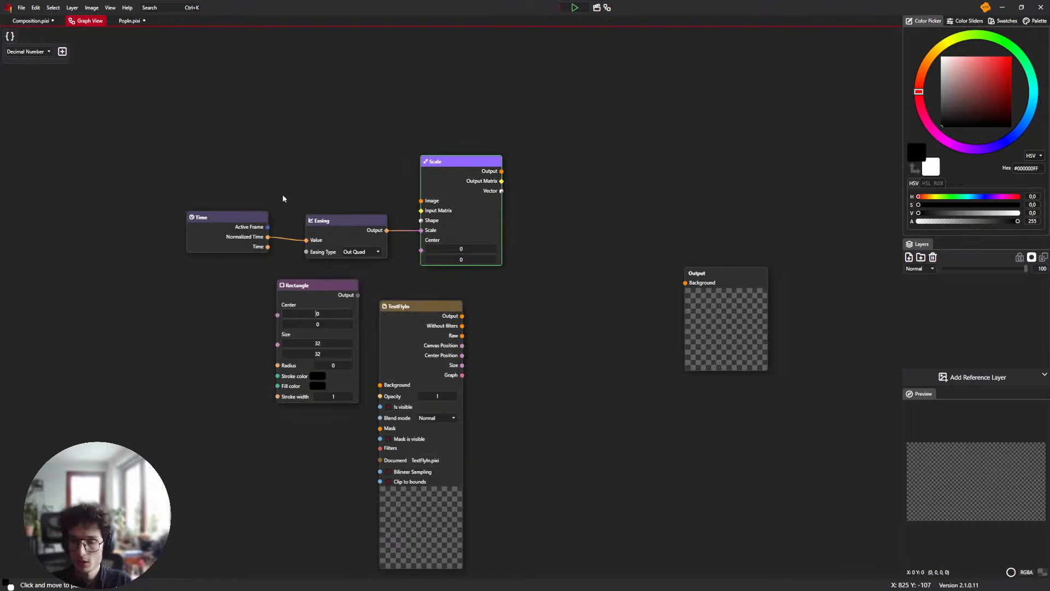
pyautogui.moveTo(304, 285); pyautogui.dragTo(170, 74)
pyautogui.moveTo(257, 98); pyautogui.dragTo(287, 177)
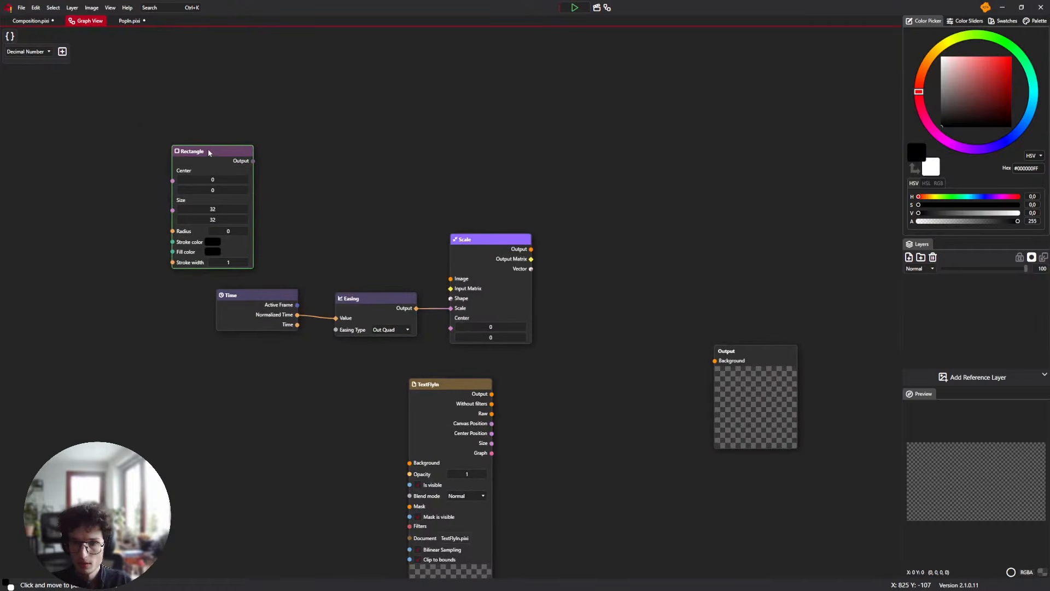
# Add a Rasterize Shape node and connect the Rectangle's output to its Shape input
pyautogui.rightClick(287, 178)
pyautogui.write('rast')
pyautogui.press('Return')
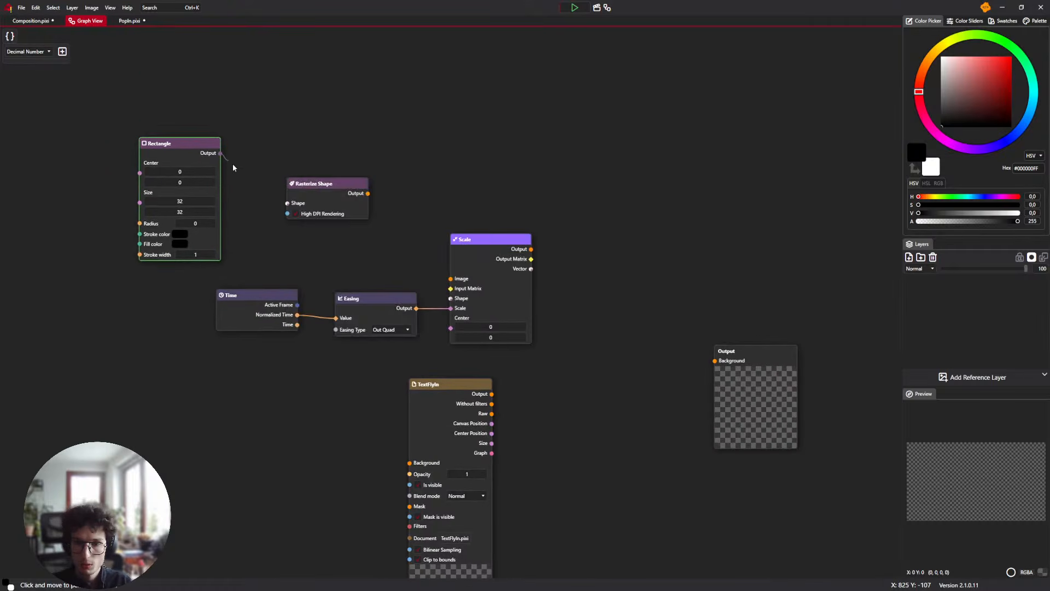
pyautogui.moveTo(233, 164); pyautogui.dragTo(287, 203)
# Connect Rasterize Shape's output to Scale's Image input and Scale's output to the Output node's Background, then move Scale clear of TextFlyIn
pyautogui.moveTo(368, 193); pyautogui.dragTo(451, 278)
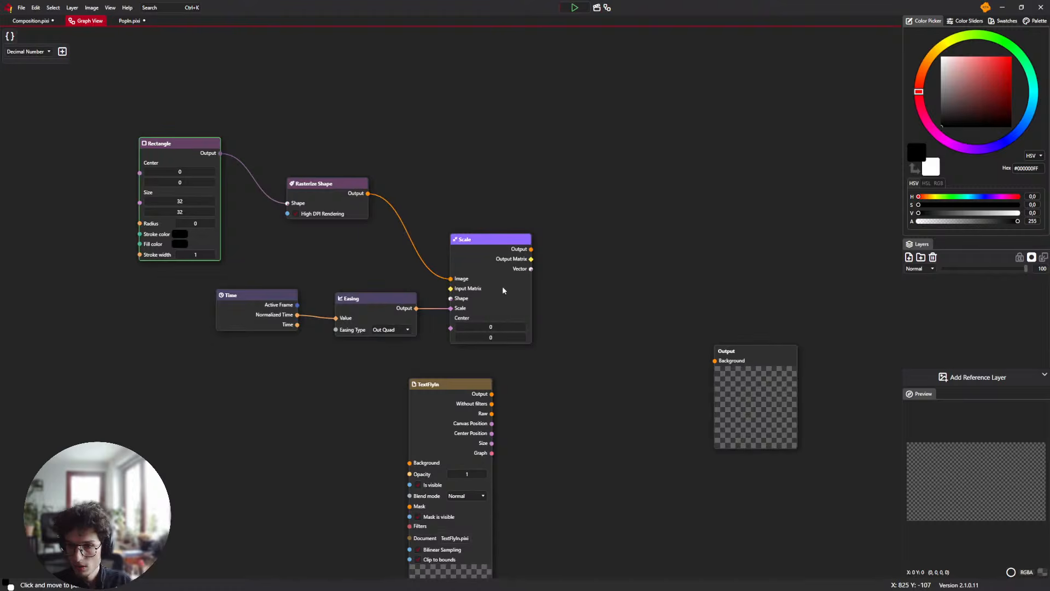
pyautogui.moveTo(531, 249); pyautogui.dragTo(714, 362)
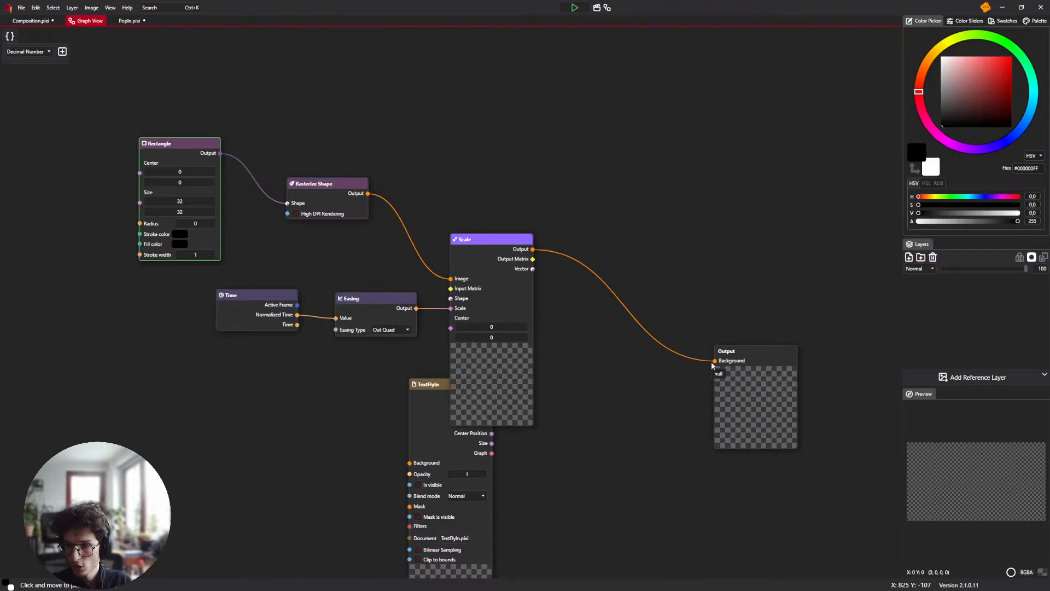
pyautogui.moveTo(586, 368); pyautogui.dragTo(549, 310)
pyautogui.moveTo(469, 316); pyautogui.dragTo(467, 256)
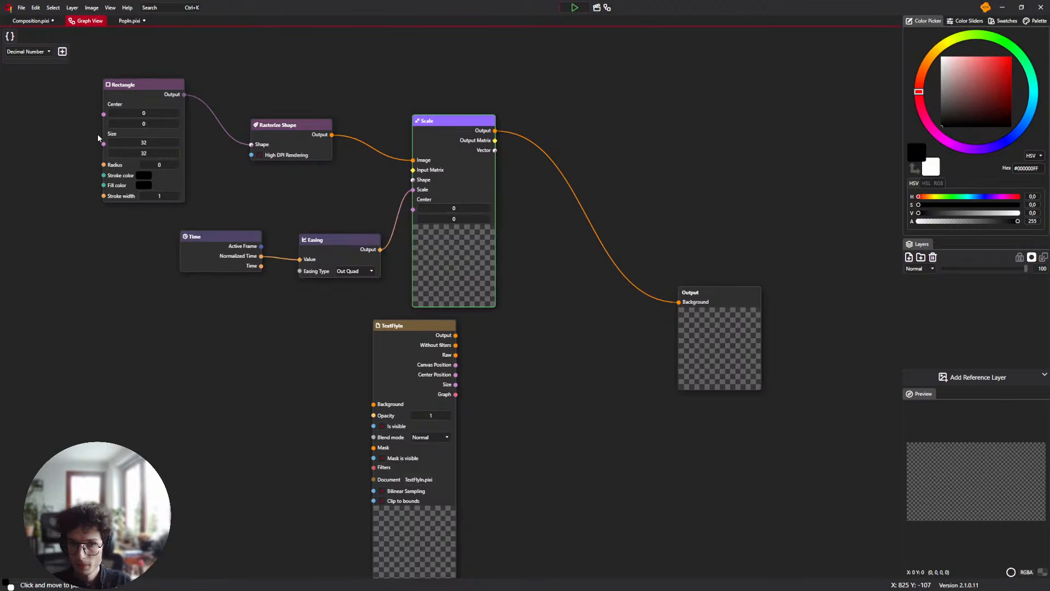
# Set both values of the Rectangle node's Center to 512
pyautogui.click(156, 111)
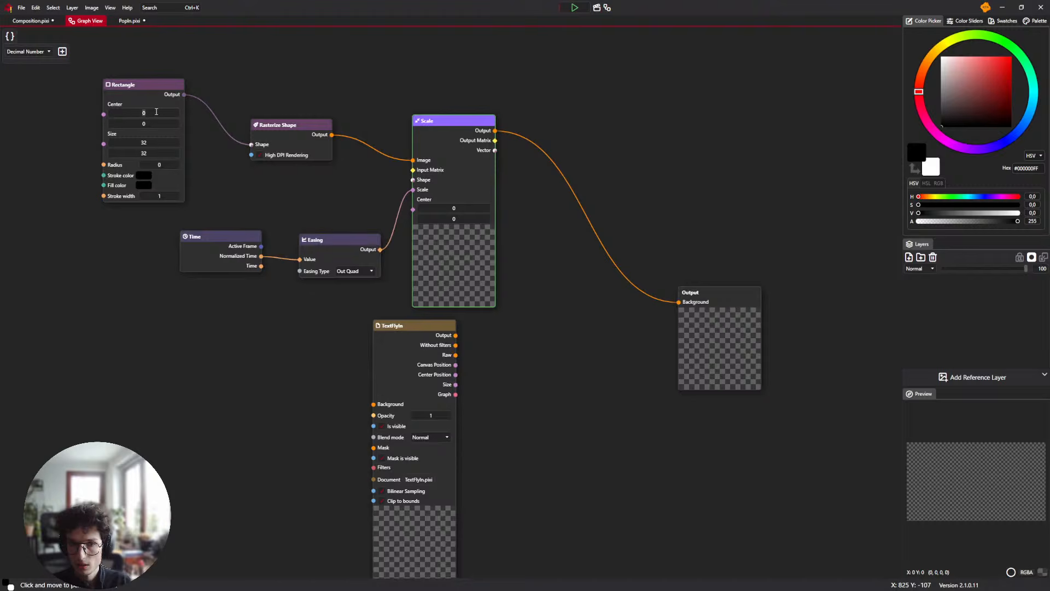
pyautogui.press('Tab')
pyautogui.write('512')
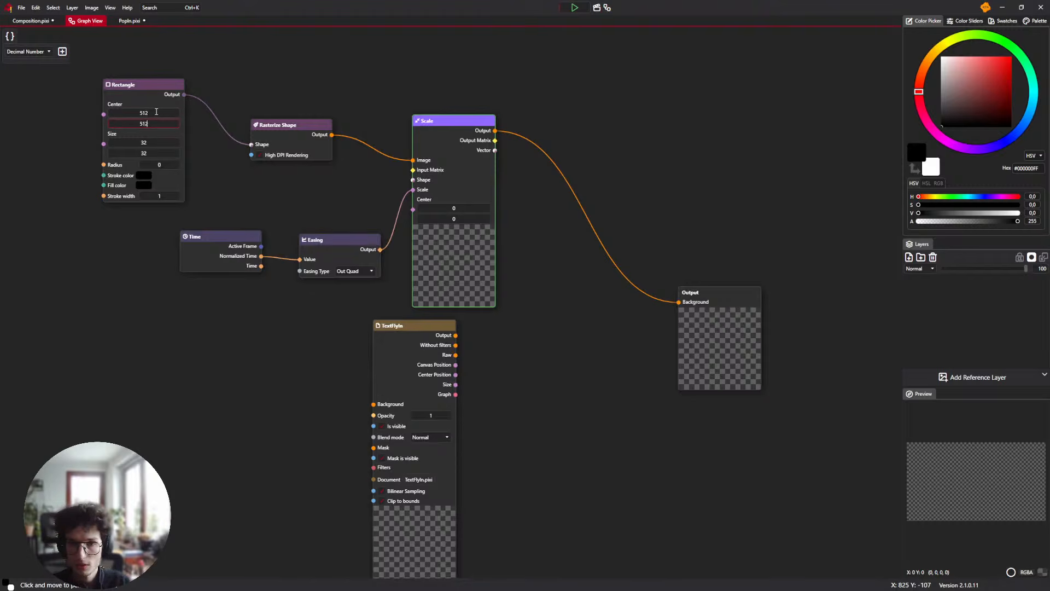
# Set both values of the Scale node's Center to 512
pyautogui.click(455, 208)
pyautogui.write('512')
pyautogui.click(455, 219)
pyautogui.write('512')
pyautogui.click(513, 238)
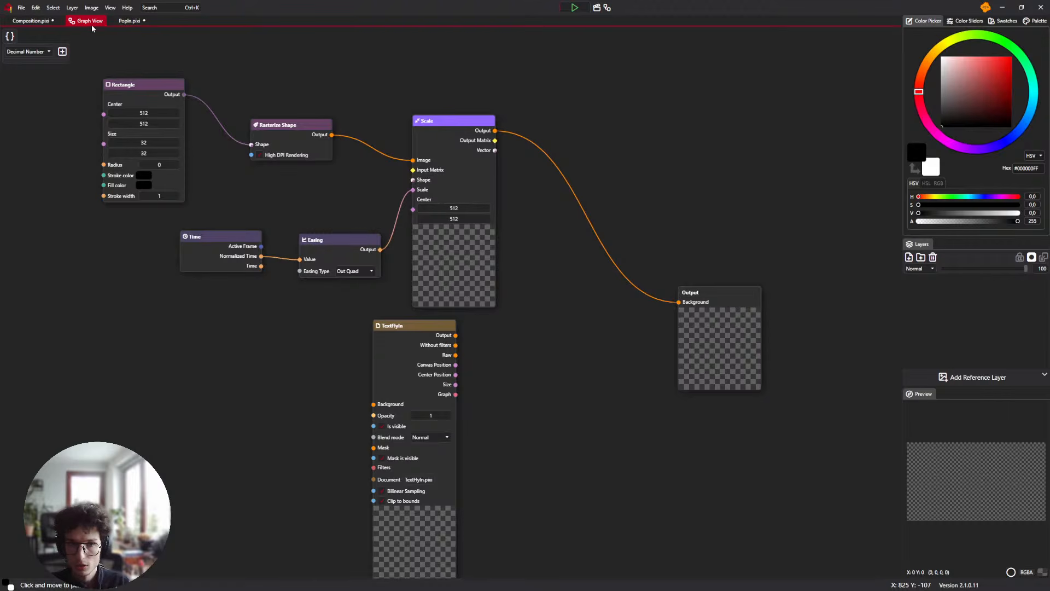
# Play the animation on the Composition canvas and examine the rectangle's scaling up close
pyautogui.click(43, 21)
pyautogui.click(573, 9)
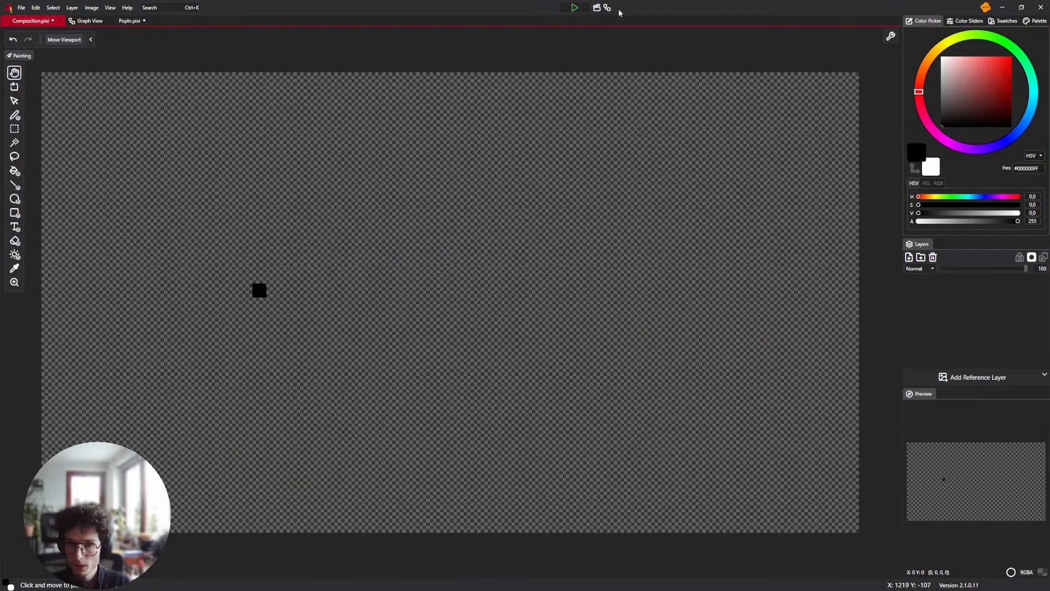
pyautogui.click(577, 8)
pyautogui.scroll(5, 255, 301)
pyautogui.moveTo(253, 254); pyautogui.dragTo(379, 273)
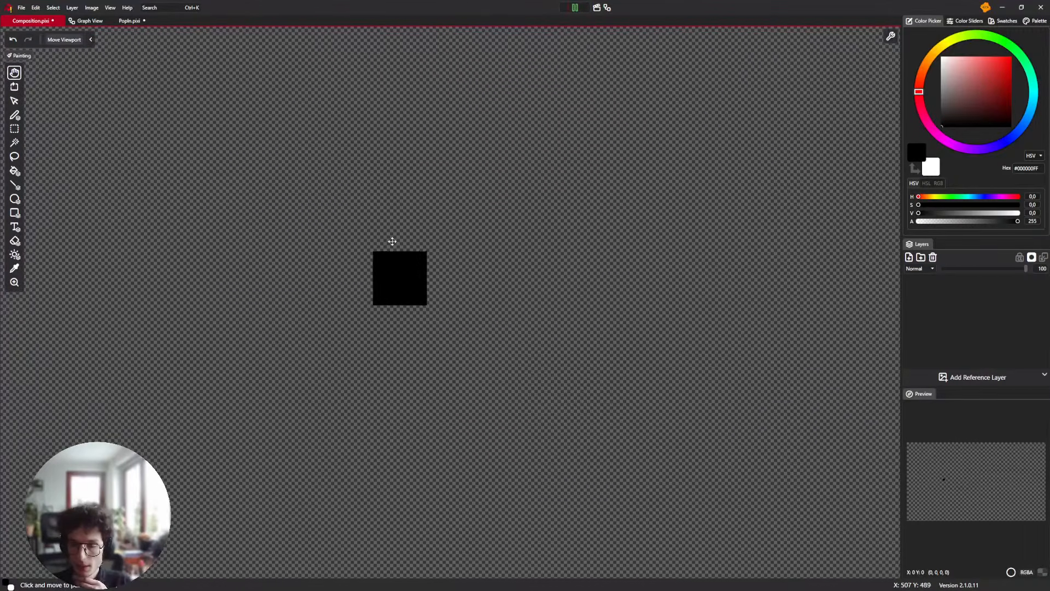
# Show the timeline, stop playback and set the animation's duration to 5 seconds
pyautogui.click(597, 8)
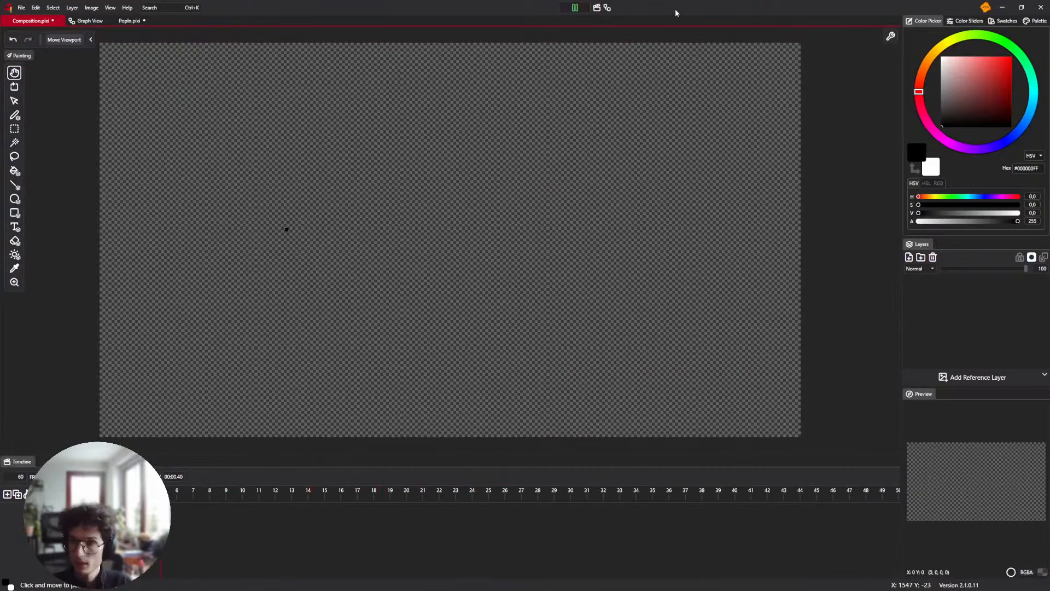
pyautogui.click(575, 7)
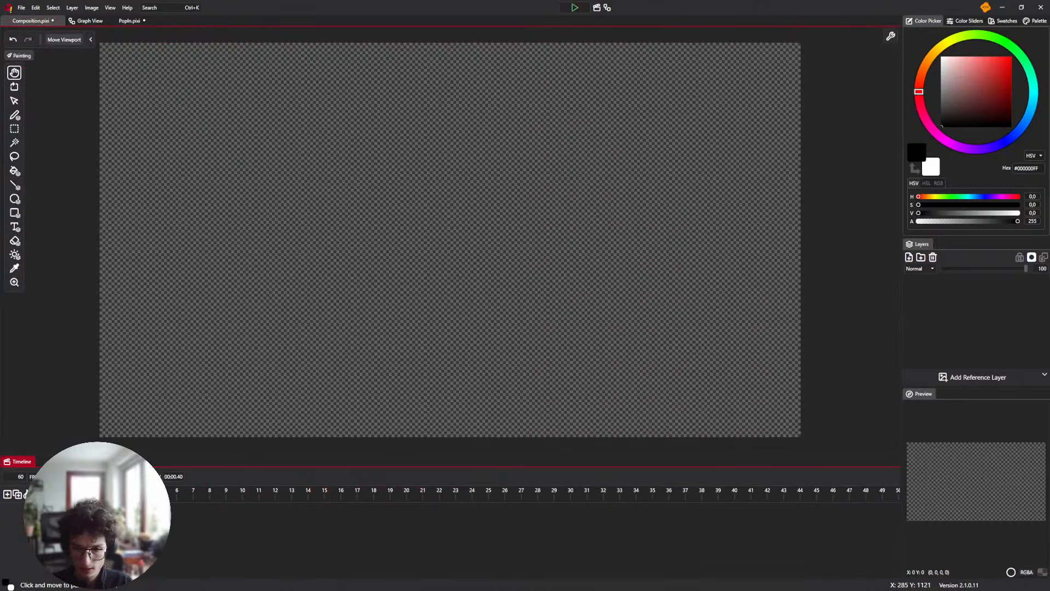
pyautogui.write('5')
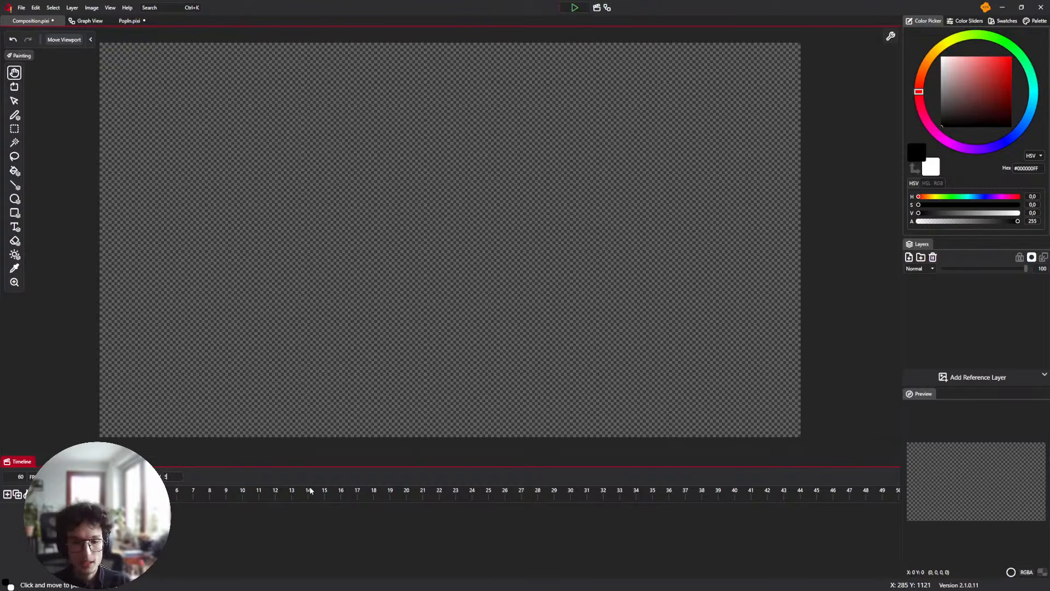
pyautogui.press('Return')
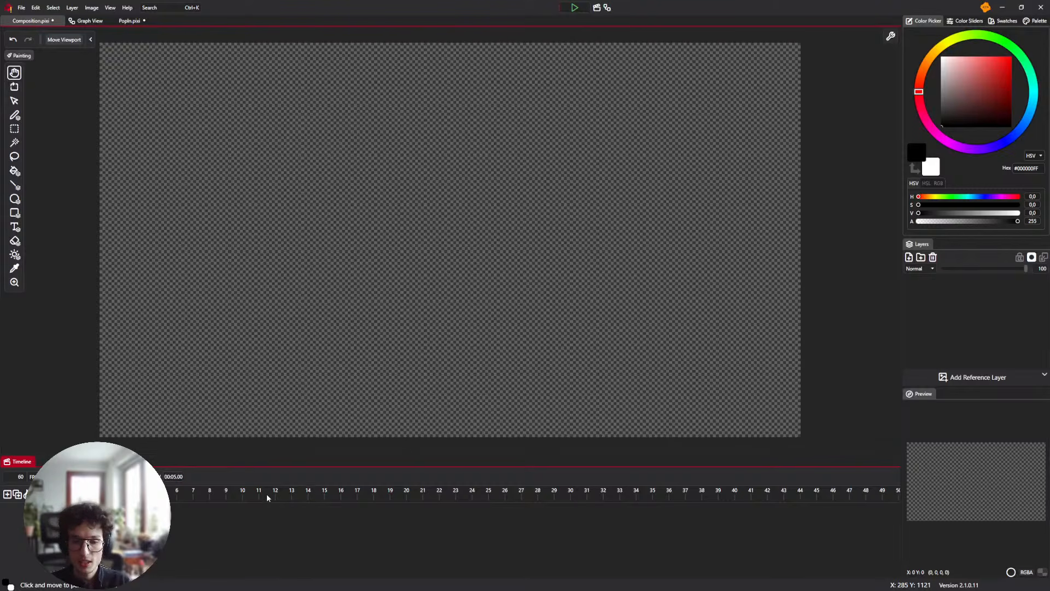
# Replay the animation and examine how the rectangle scales over the new duration
pyautogui.click(575, 8)
pyautogui.scroll(5, 276, 230)
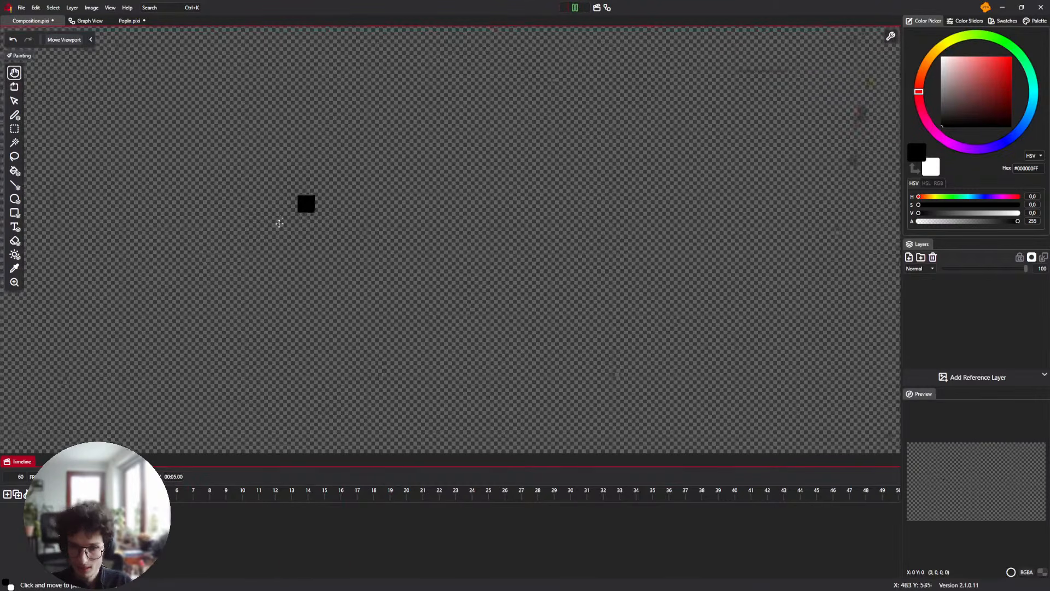
pyautogui.scroll(3, 315, 180)
pyautogui.scroll(-3, 260, 272)
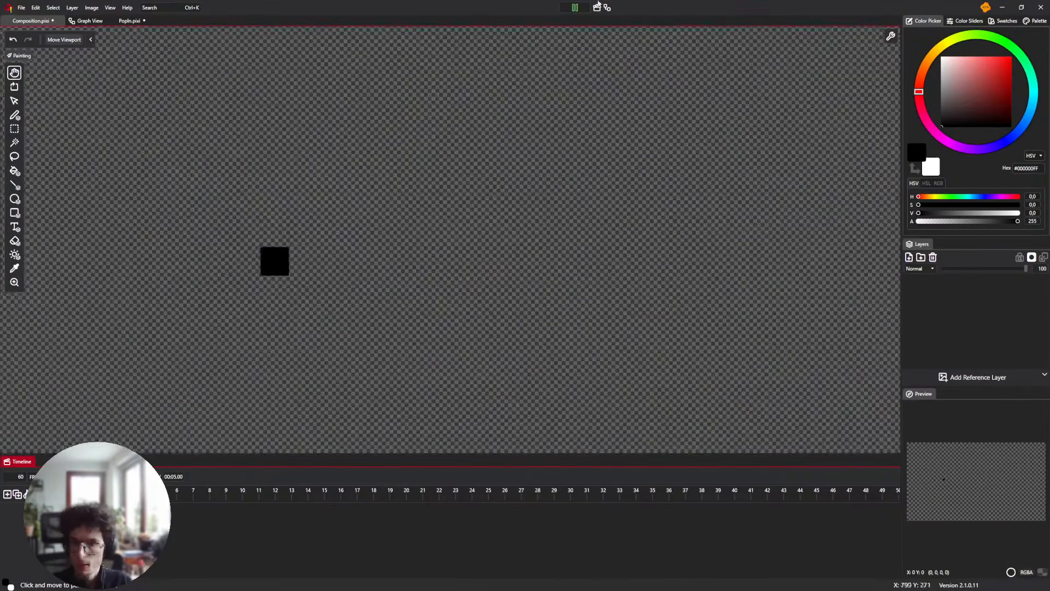
# Set the playhead to frame 196 and connect the TextFlyIn node's Output to the Output node's Background
pyautogui.scroll(-3, 162, 494)
pyautogui.moveTo(175, 491)
pyautogui.mouseDown()
pyautogui.moveTo(192, 491)
pyautogui.moveTo(176, 492)
pyautogui.mouseUp()
pyautogui.click(90, 21)
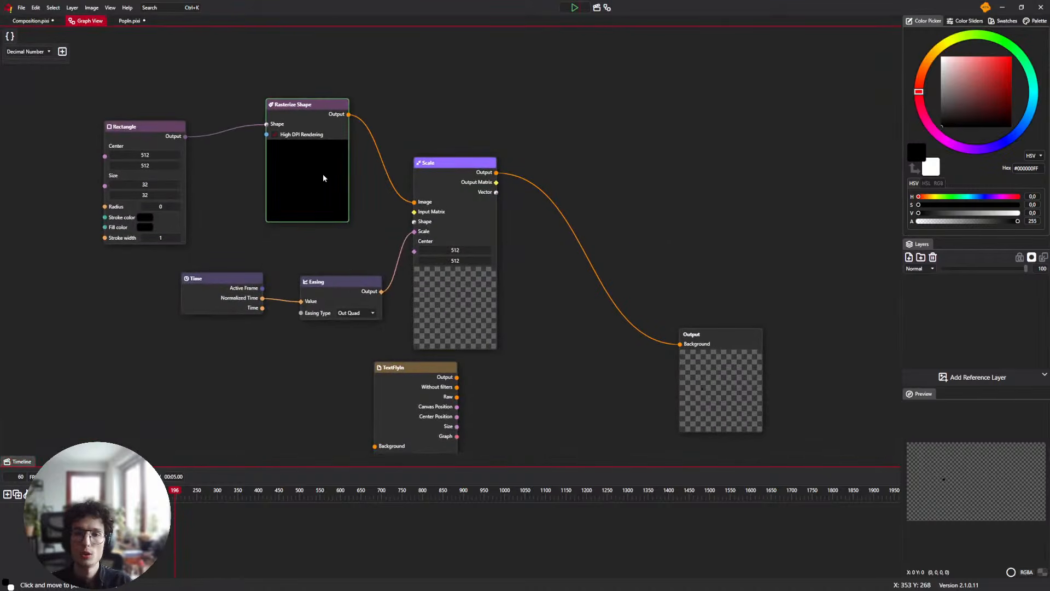
pyautogui.moveTo(272, 331); pyautogui.dragTo(319, 264)
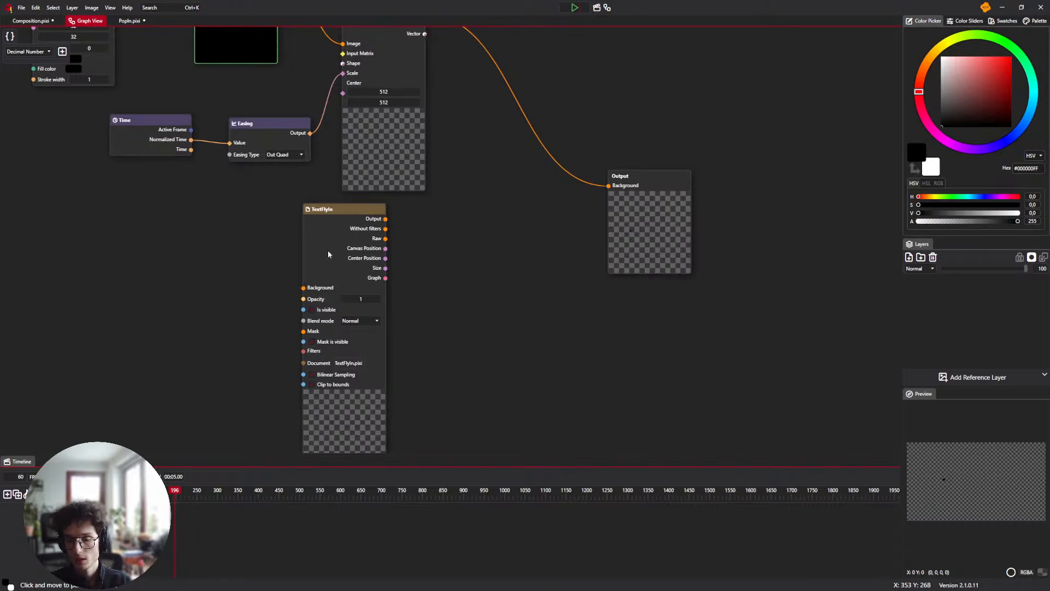
pyautogui.moveTo(386, 219); pyautogui.dragTo(624, 192)
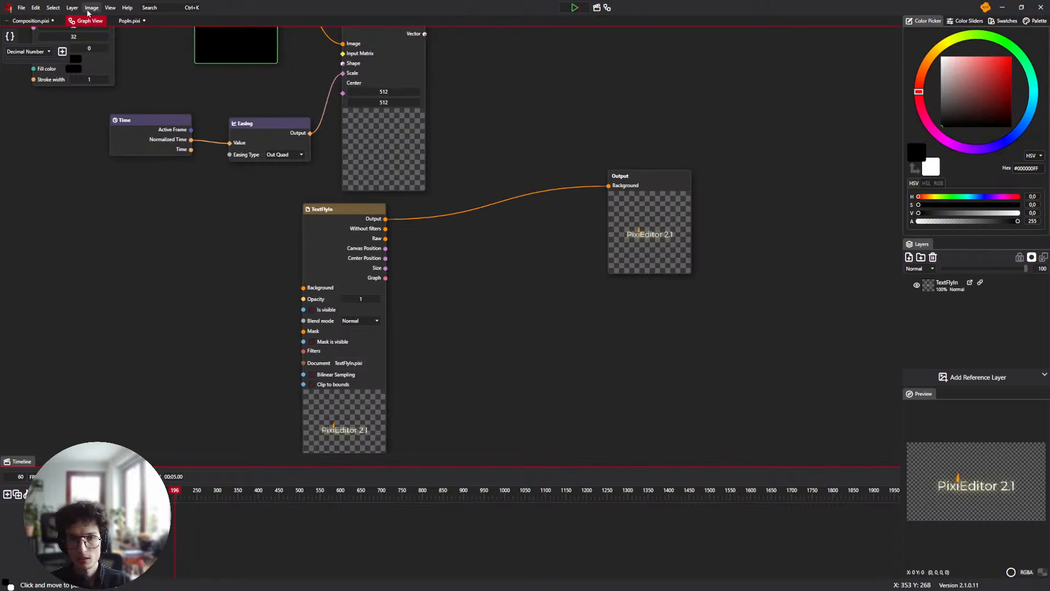
# Play the TextFlyIn animation on the Composition canvas, examine how the text moves and scales, and stop playback
pyautogui.click(31, 21)
pyautogui.scroll(-7, 530, 42)
pyautogui.moveTo(565, 78); pyautogui.dragTo(474, 148)
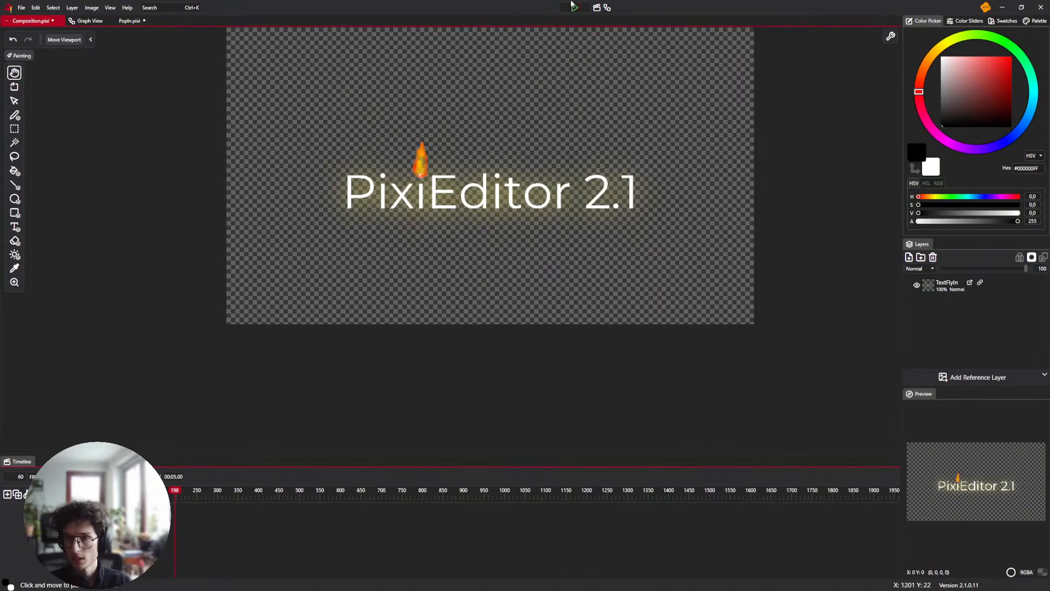
pyautogui.click(574, 8)
pyautogui.scroll(-1, 528, 72)
pyautogui.moveTo(528, 72); pyautogui.dragTo(477, 152)
pyautogui.scroll(2, 477, 151)
pyautogui.scroll(-2, 429, 274)
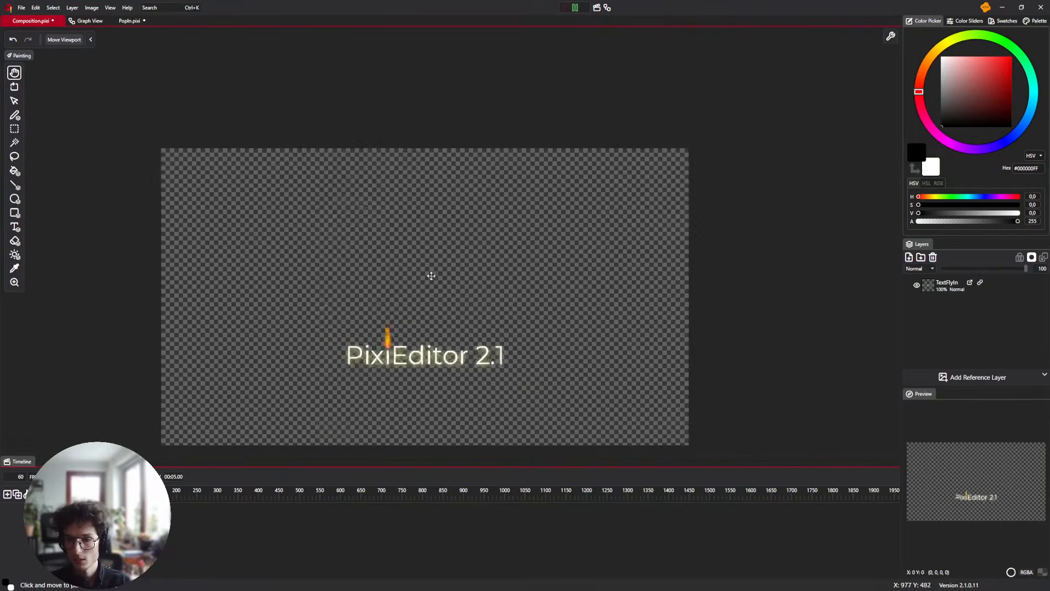
pyautogui.moveTo(429, 274); pyautogui.dragTo(443, 249)
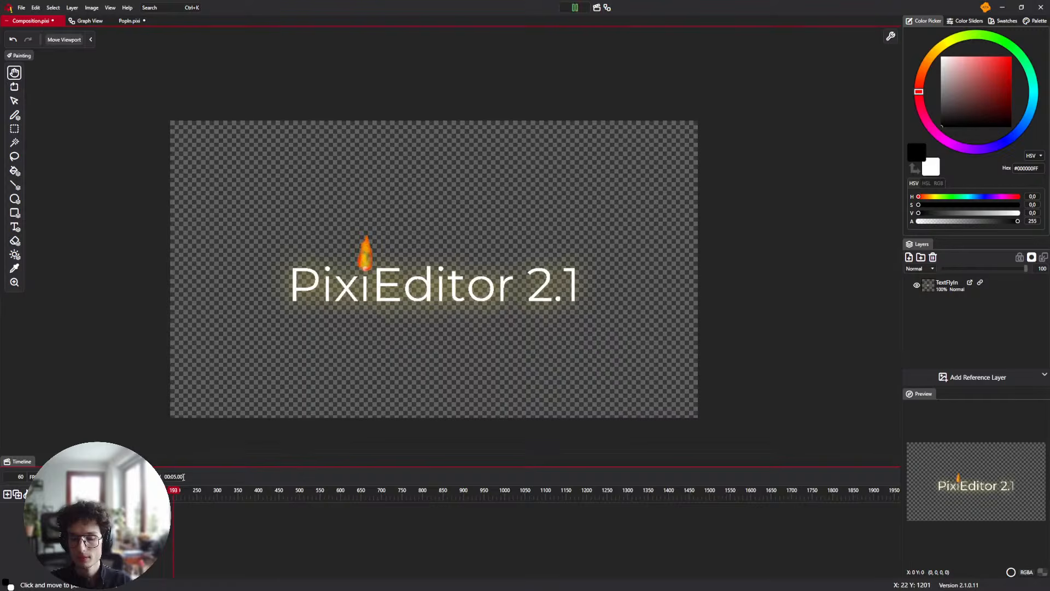
pyautogui.click(575, 7)
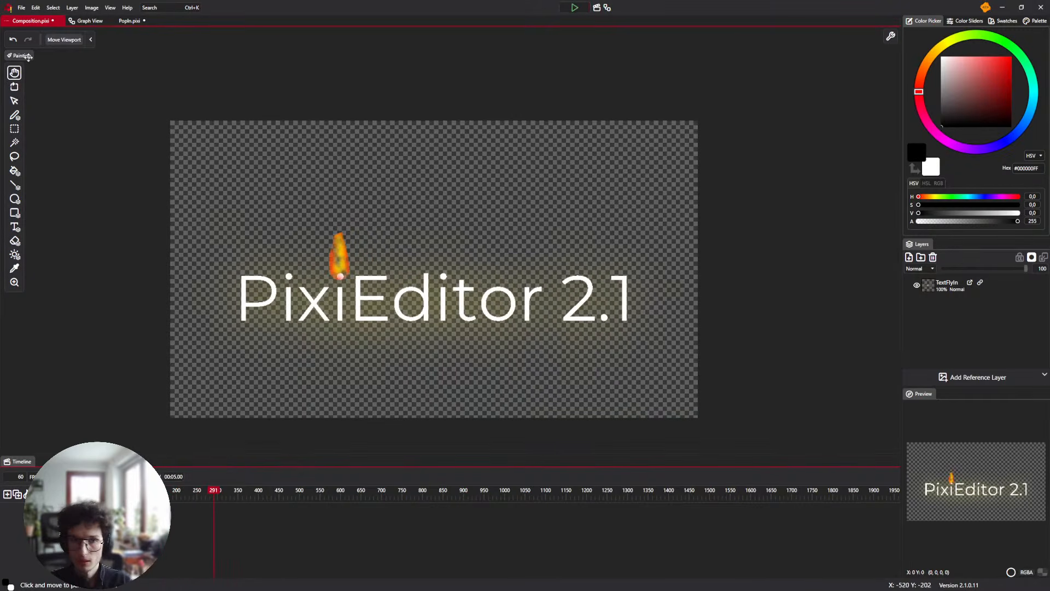
# Add a Remap node from the Numbers category to the Composition node graph
pyautogui.click(86, 20)
pyautogui.moveTo(244, 234); pyautogui.dragTo(413, 390)
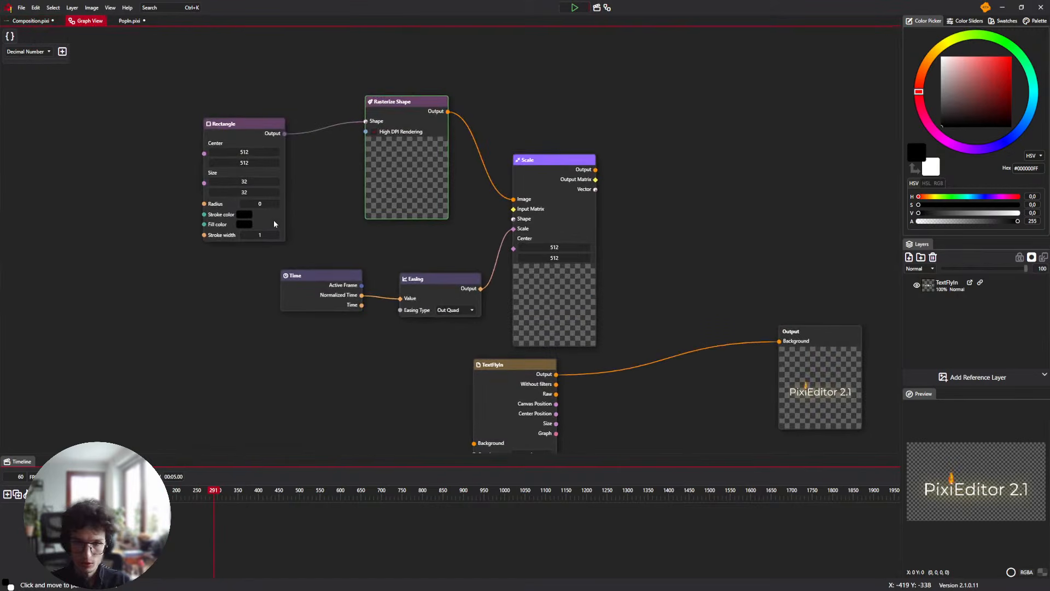
pyautogui.moveTo(273, 340); pyautogui.dragTo(227, 215)
pyautogui.moveTo(530, 268); pyautogui.dragTo(406, 290)
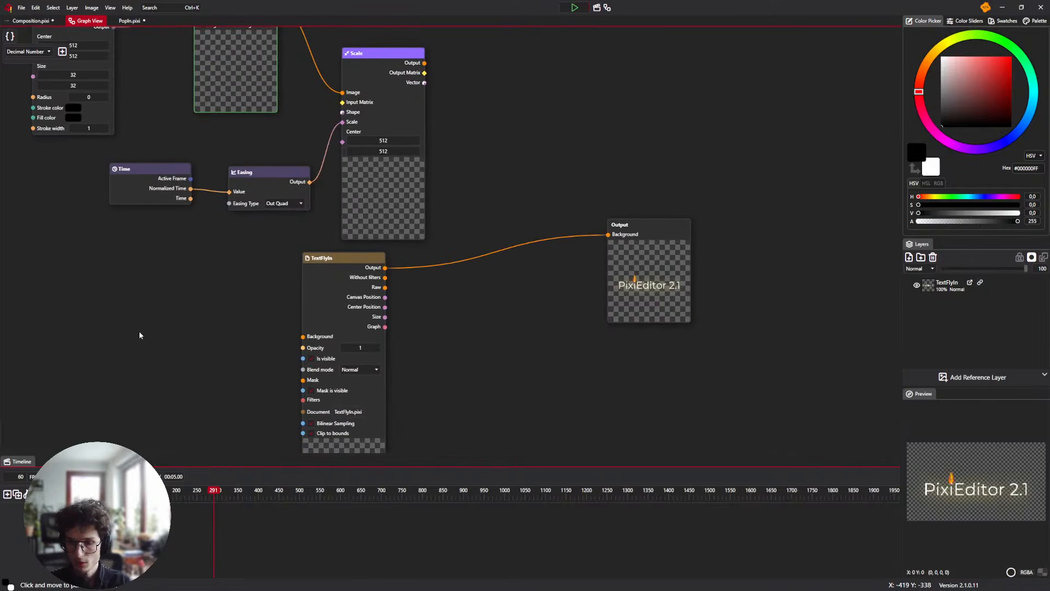
pyautogui.rightClick(85, 338)
pyautogui.click(136, 303)
pyautogui.moveTo(137, 306); pyautogui.dragTo(196, 221)
pyautogui.rightClick(196, 225)
pyautogui.write('Raste')
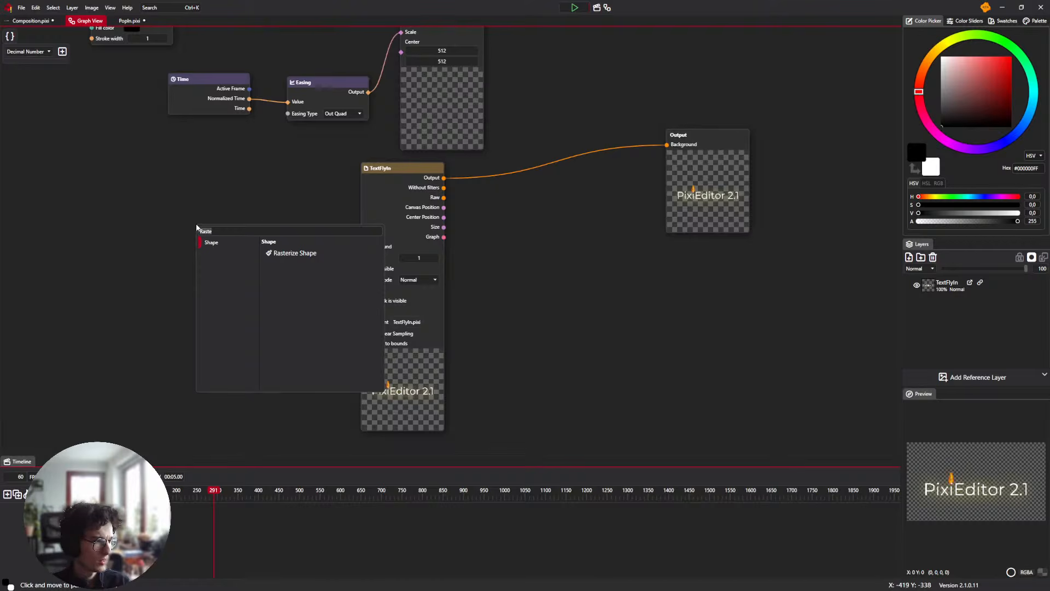
pyautogui.press('BackSpace')
pyautogui.press('BackSpace')
pyautogui.press('BackSpace')
pyautogui.press('BackSpace')
pyautogui.press('BackSpace')
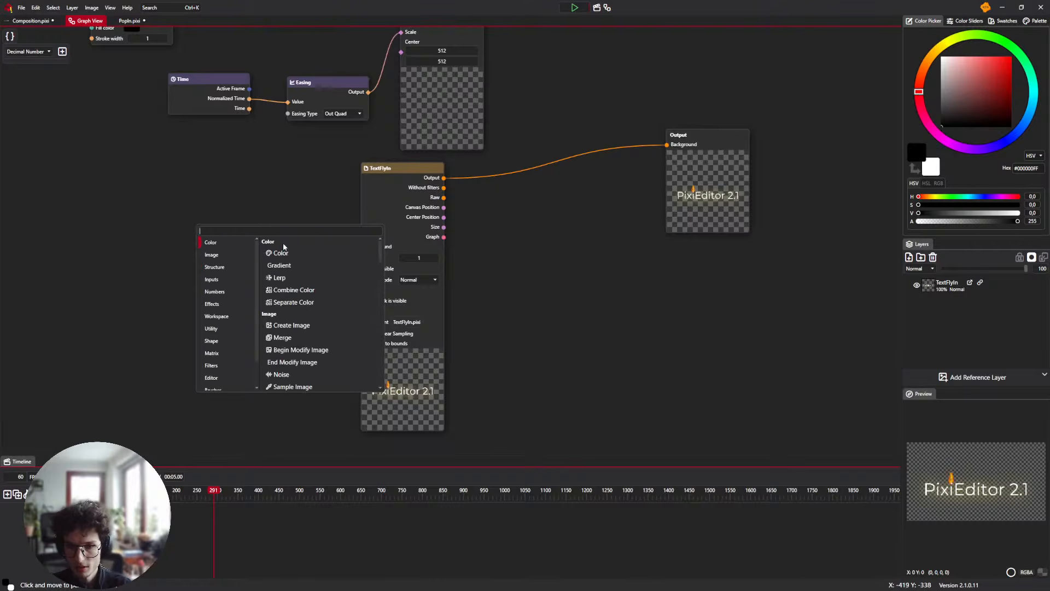
pyautogui.scroll(-1, 311, 358)
pyautogui.scroll(-3, 311, 358)
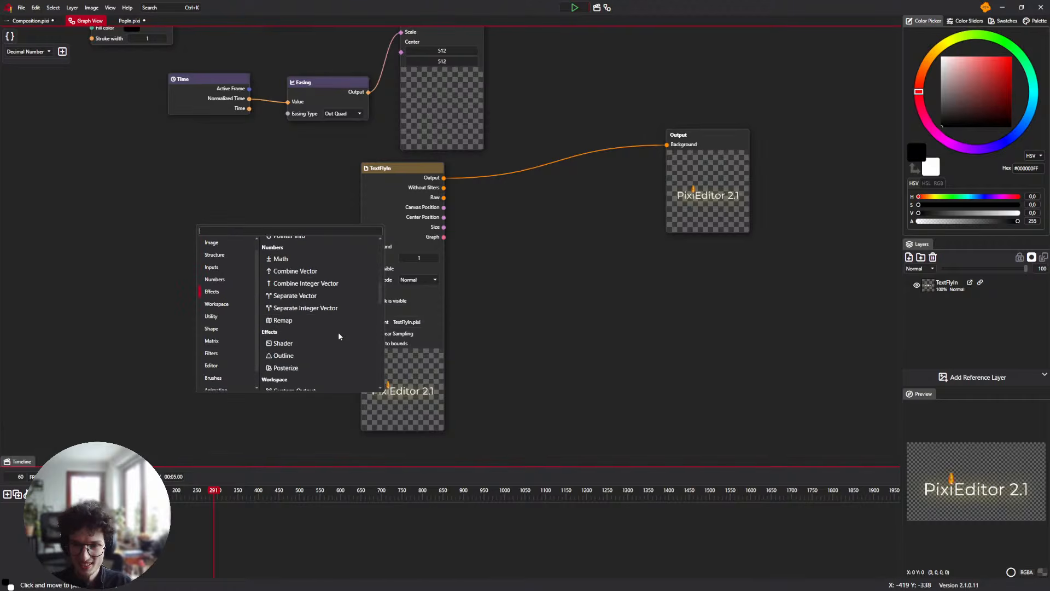
pyautogui.click(323, 319)
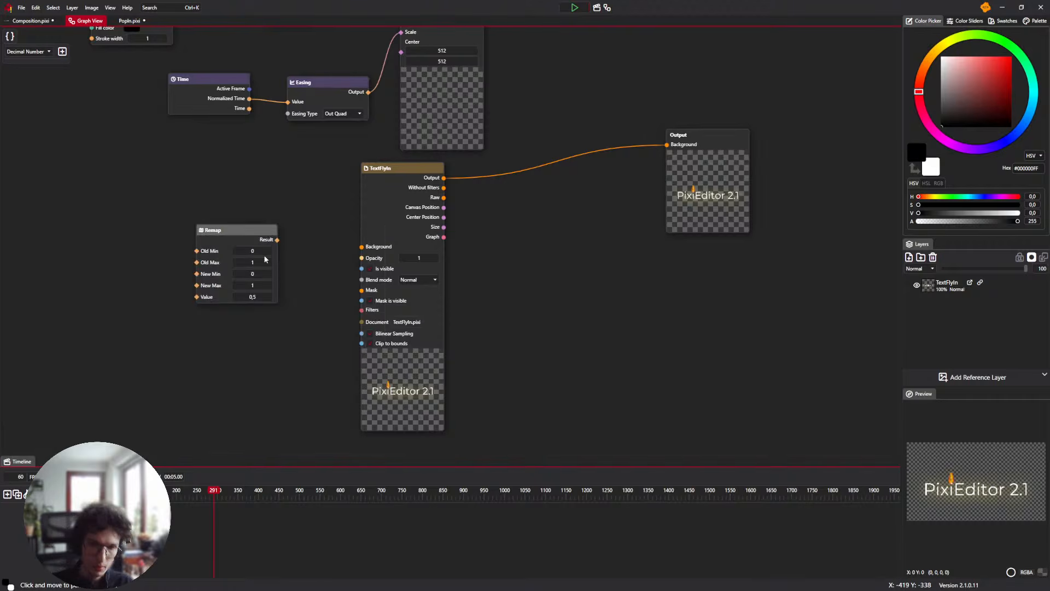
# Arrange the nodes so that Remap sits between the Time and Easing nodes
pyautogui.moveTo(231, 241); pyautogui.dragTo(238, 245)
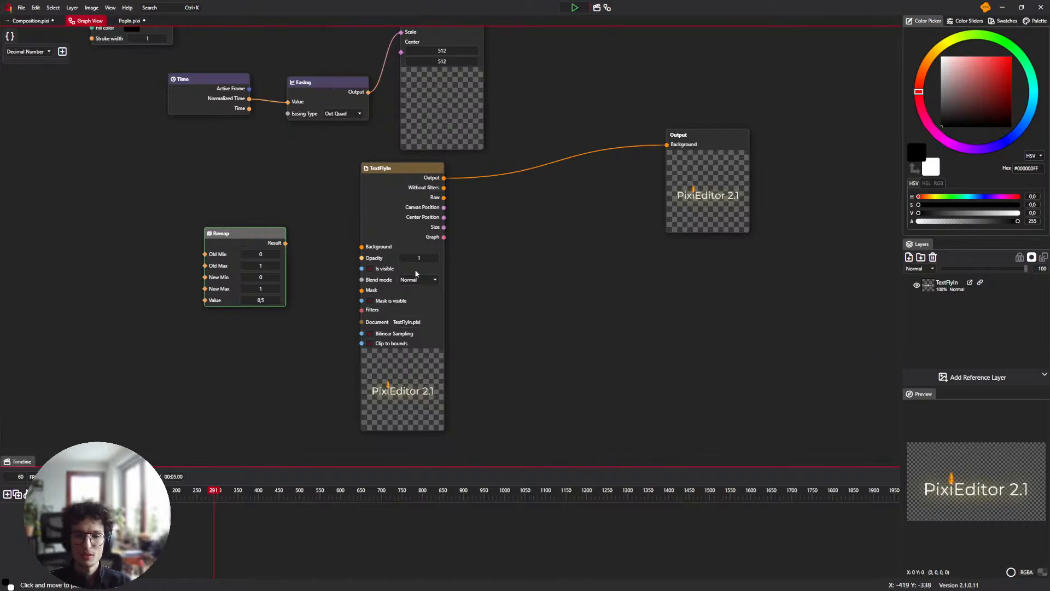
pyautogui.moveTo(233, 235); pyautogui.dragTo(275, 244)
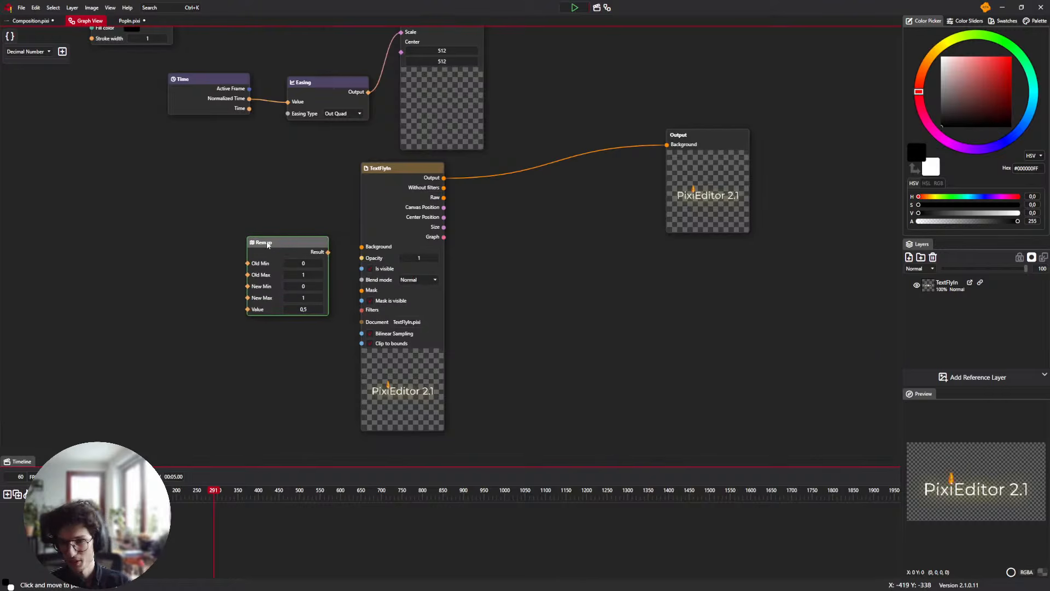
pyautogui.moveTo(285, 203); pyautogui.dragTo(260, 332)
pyautogui.moveTo(391, 304); pyautogui.dragTo(400, 430)
pyautogui.moveTo(268, 376)
pyautogui.mouseDown()
pyautogui.moveTo(426, 300)
pyautogui.moveTo(405, 387)
pyautogui.moveTo(282, 362)
pyautogui.moveTo(256, 374)
pyautogui.mouseUp()
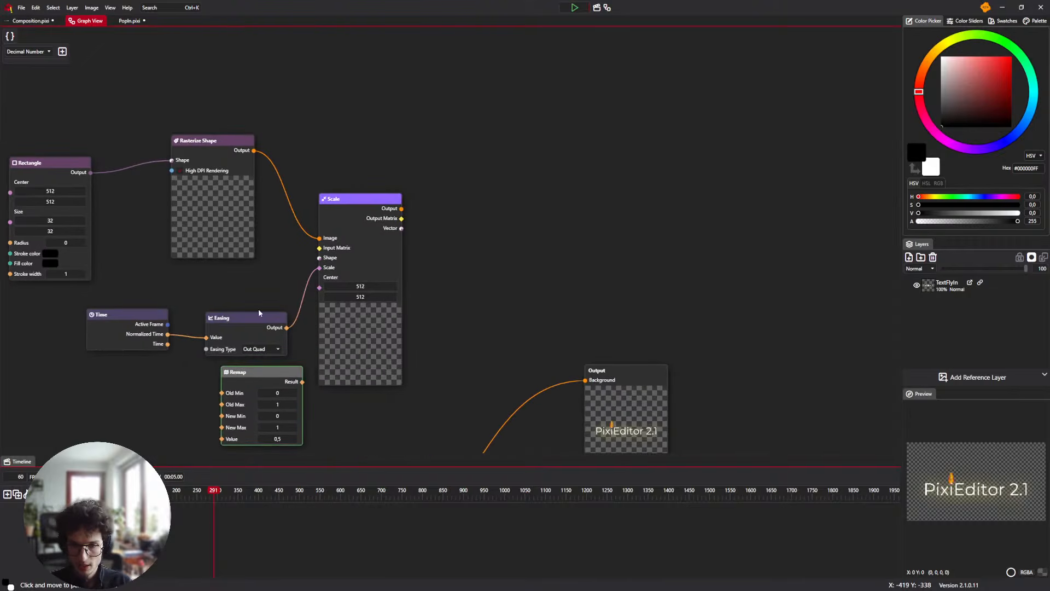
pyautogui.moveTo(128, 313); pyautogui.dragTo(334, 308)
pyautogui.moveTo(580, 361); pyautogui.dragTo(421, 301)
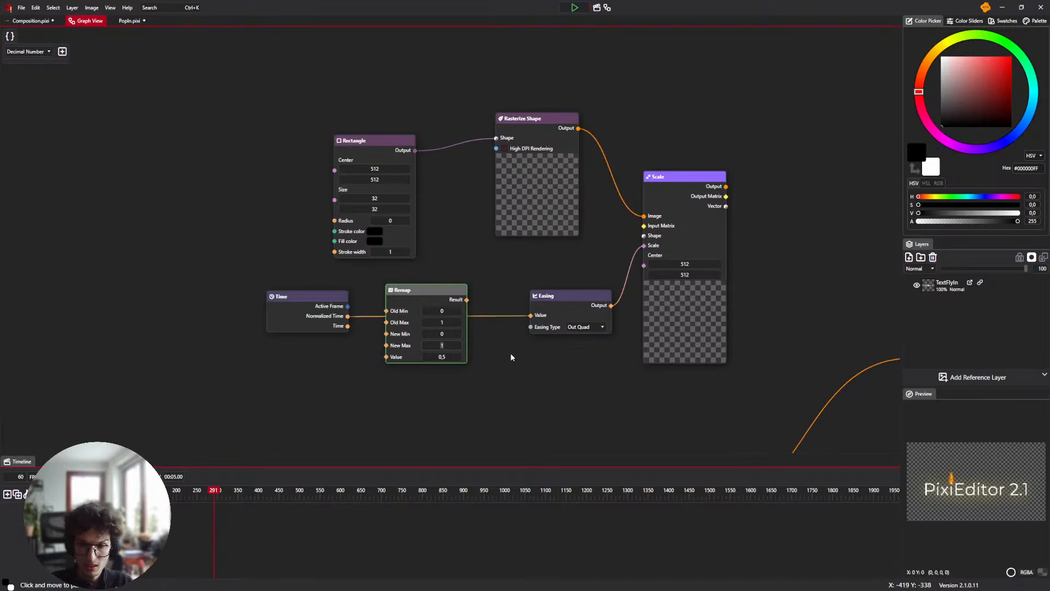
# Set the Remap node's Old Min to 0.5 and Old Max to 0.6
pyautogui.click(454, 311)
pyautogui.write('.5')
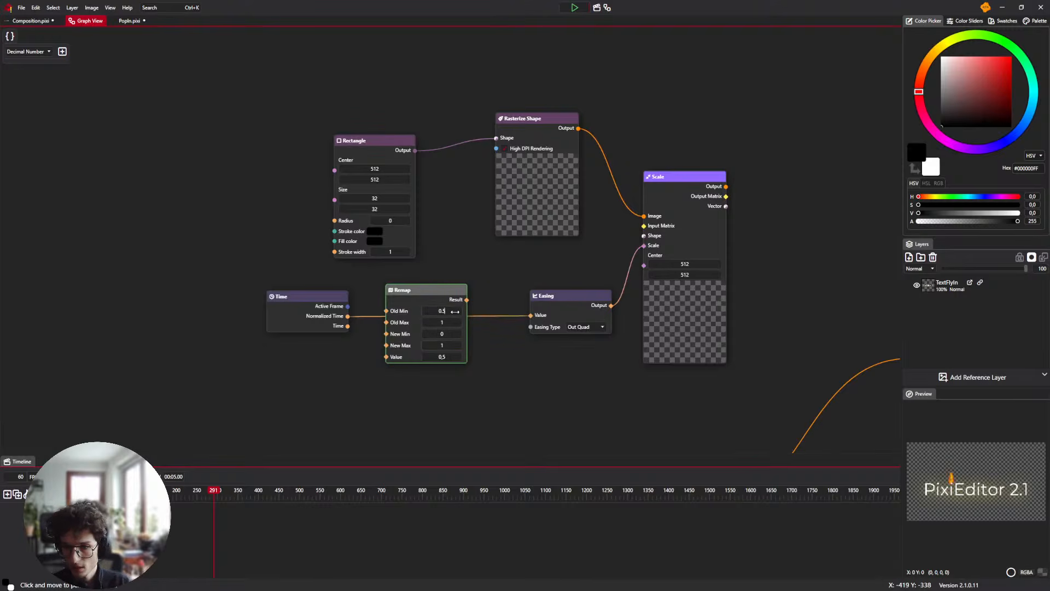
pyautogui.click(453, 322)
pyautogui.press('BackSpace')
pyautogui.write('0')
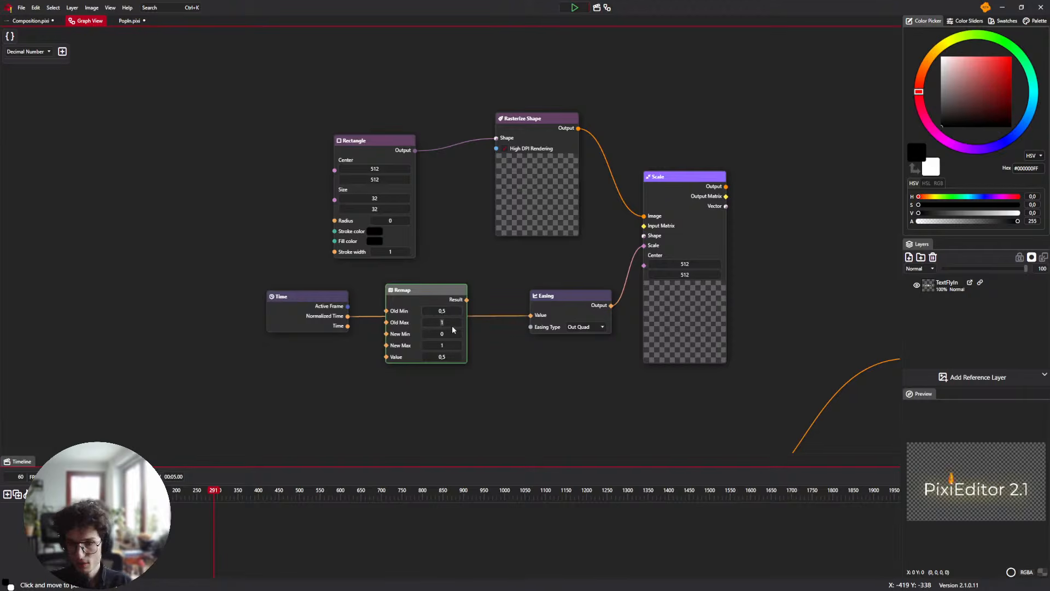
pyautogui.write('.6')
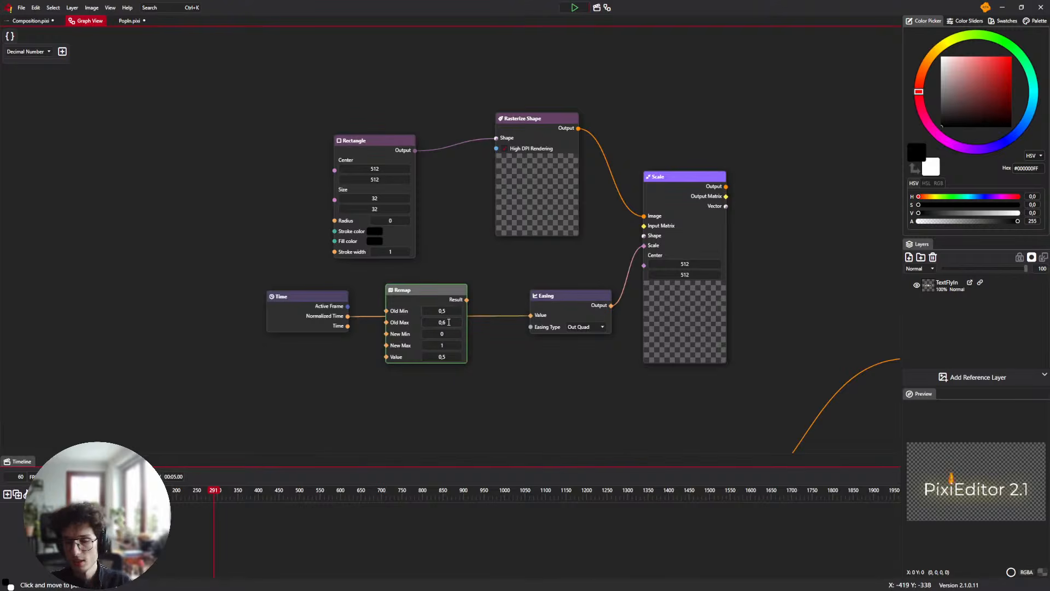
# Connect Time's Normalized Time to Remap's Value and Remap's Result to Easing's Value
pyautogui.moveTo(348, 326); pyautogui.dragTo(386, 355)
pyautogui.moveTo(466, 300); pyautogui.dragTo(532, 316)
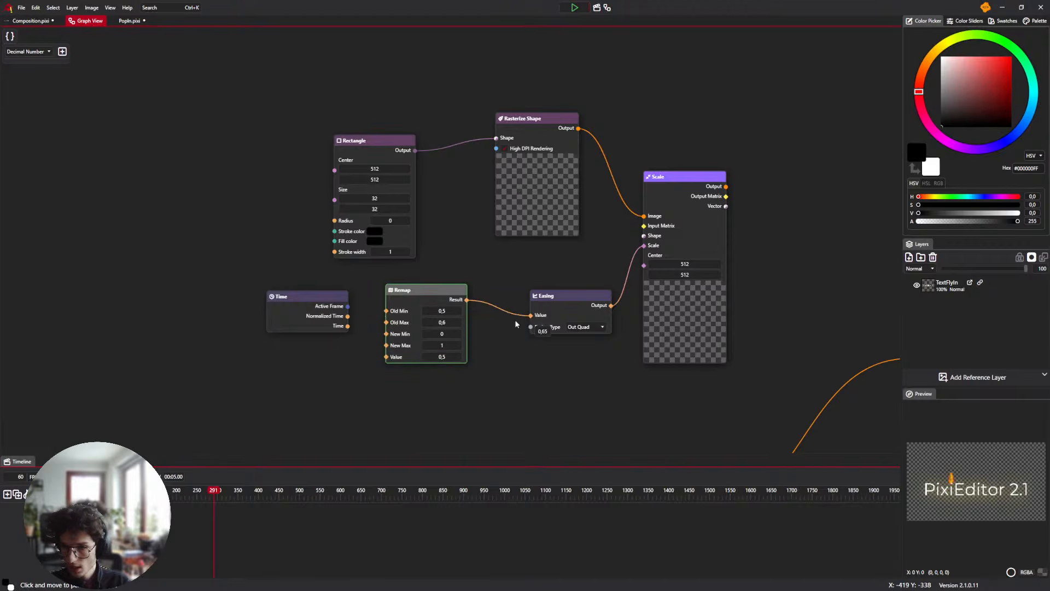
pyautogui.moveTo(348, 317); pyautogui.dragTo(389, 360)
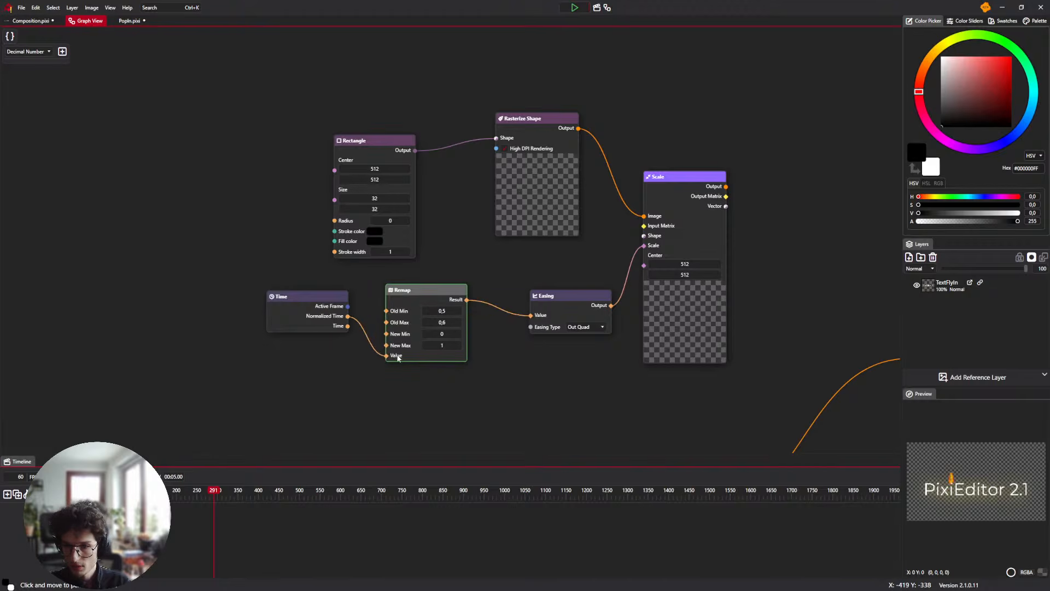
# Connect the Scale node's Output to the Output node's Background in place of TextFlyIn
pyautogui.click(48, 25)
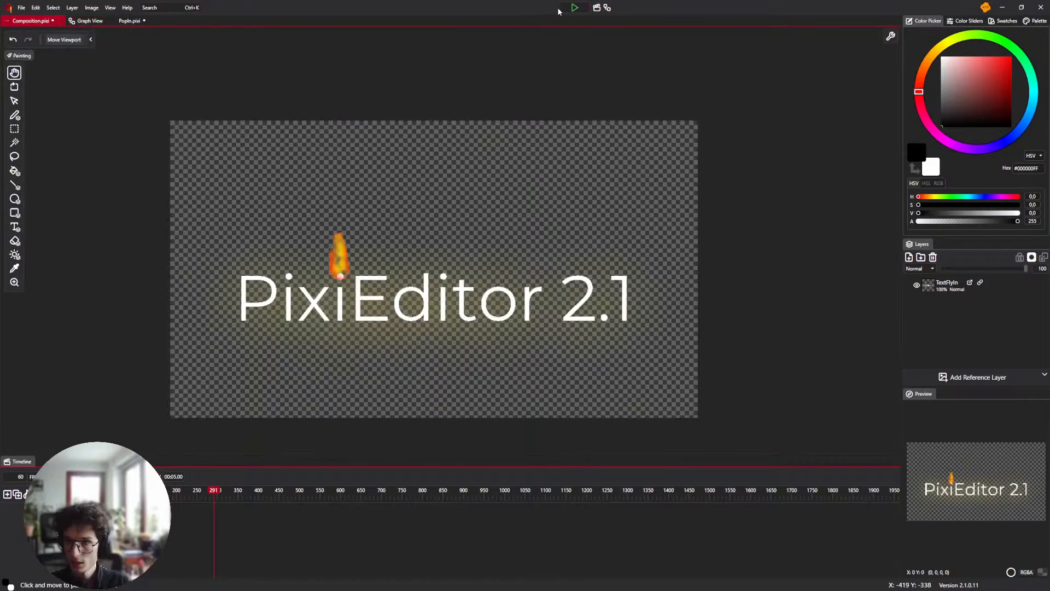
pyautogui.click(86, 21)
pyautogui.moveTo(607, 201); pyautogui.dragTo(296, 187)
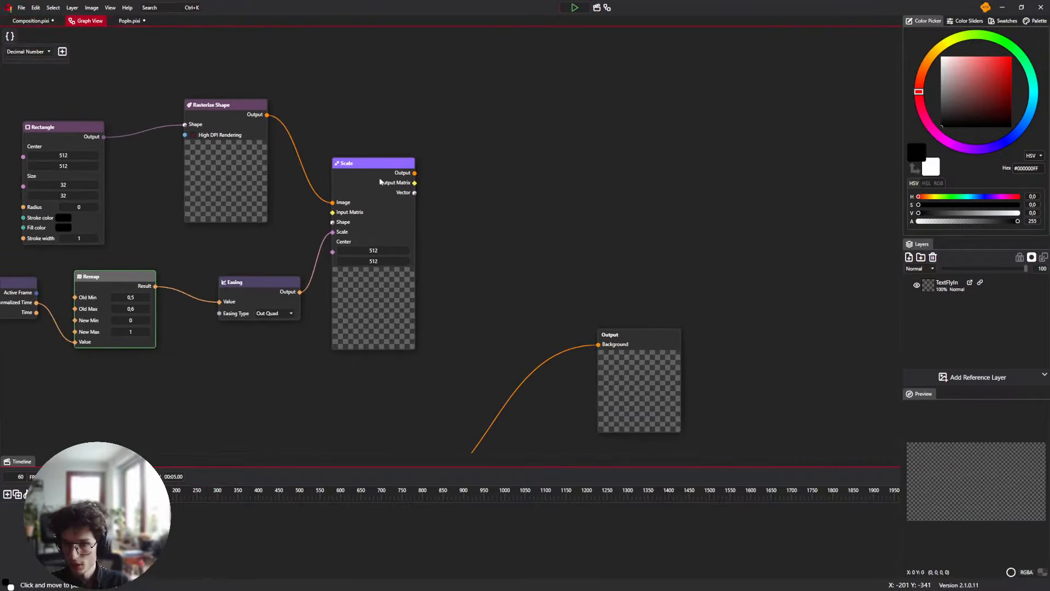
pyautogui.moveTo(415, 173); pyautogui.dragTo(598, 344)
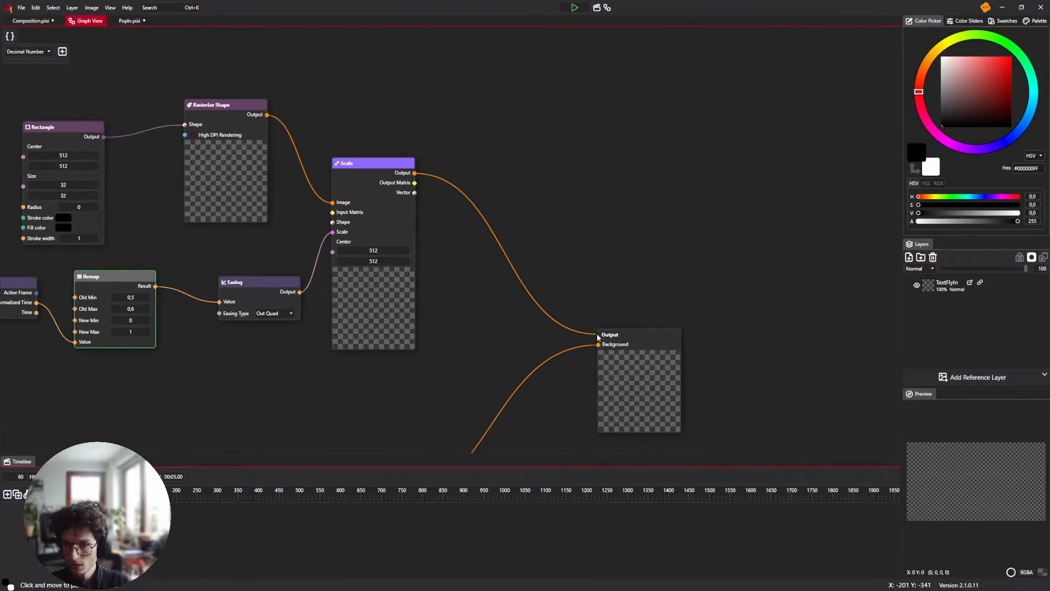
# Play the remapped animation on the Composition canvas, examine the rectangle's scaling, and stop playback
pyautogui.click(36, 22)
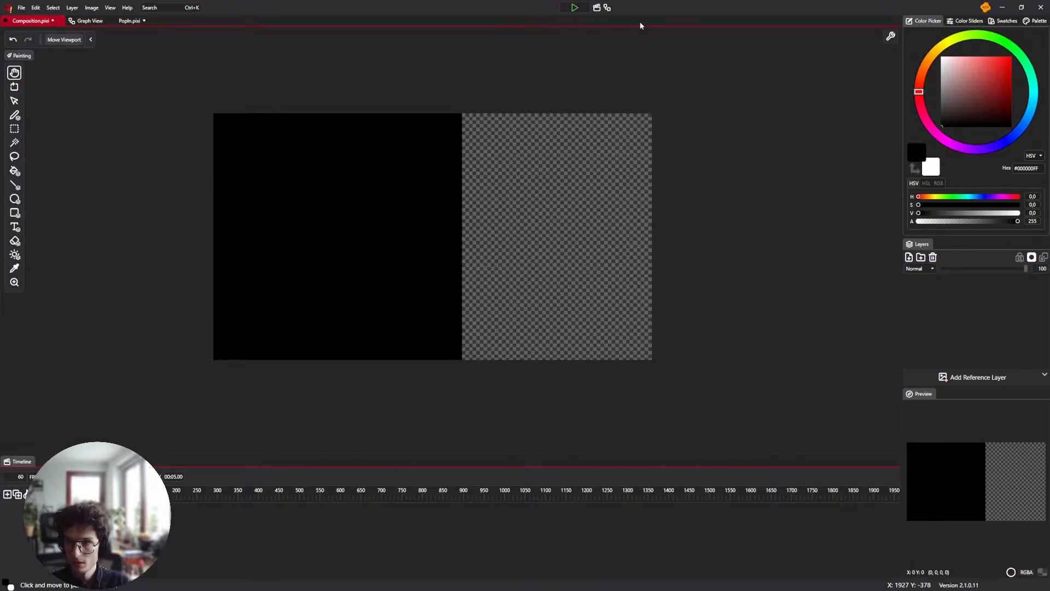
pyautogui.click(572, 8)
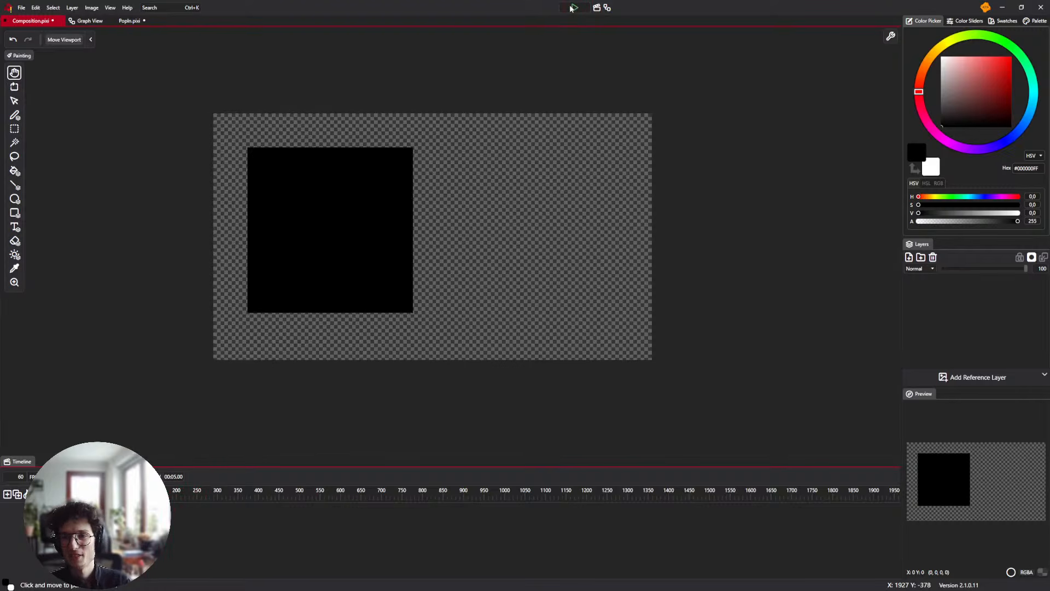
pyautogui.click(572, 7)
# Move Time and Remap away from Easing and add a Math node in Add mode whose Result feeds Easing's Value
pyautogui.click(78, 23)
pyautogui.moveTo(225, 218); pyautogui.dragTo(534, 183)
pyautogui.moveTo(327, 247); pyautogui.dragTo(178, 247)
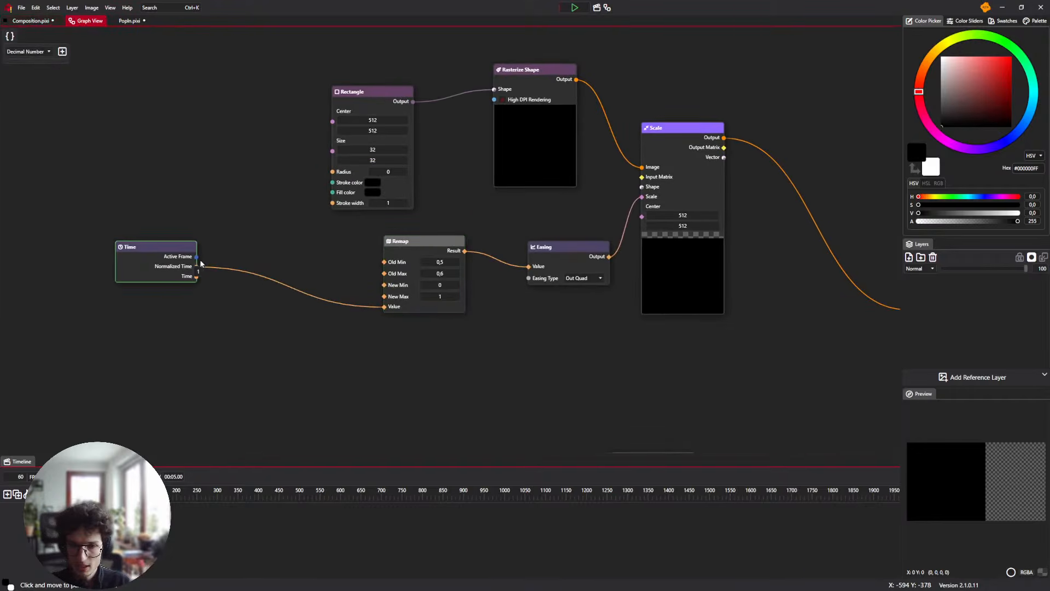
pyautogui.moveTo(462, 244); pyautogui.dragTo(395, 250)
pyautogui.write('Math')
pyautogui.press('Return')
pyautogui.moveTo(319, 252); pyautogui.dragTo(352, 291)
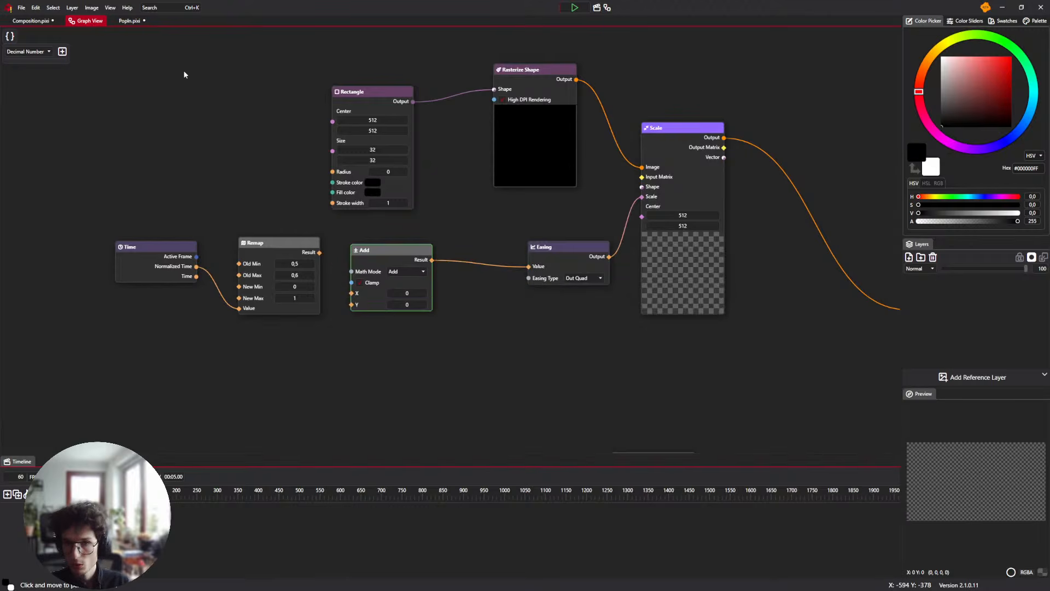
# Play the Composition animation with the Math node in place and examine the rectangle up close
pyautogui.click(44, 24)
pyautogui.click(88, 21)
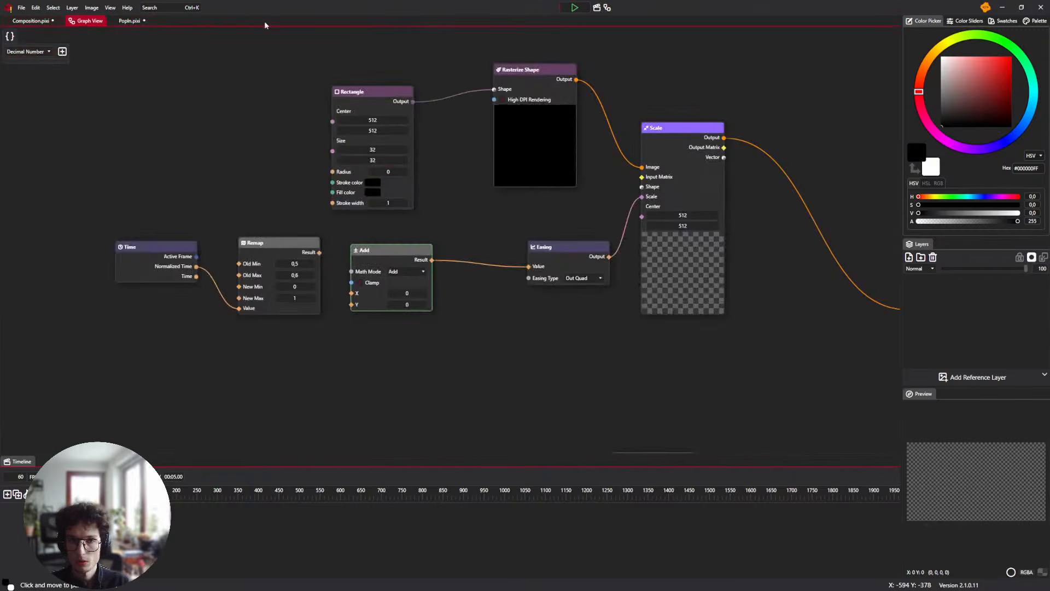
pyautogui.click(61, 20)
pyautogui.click(576, 8)
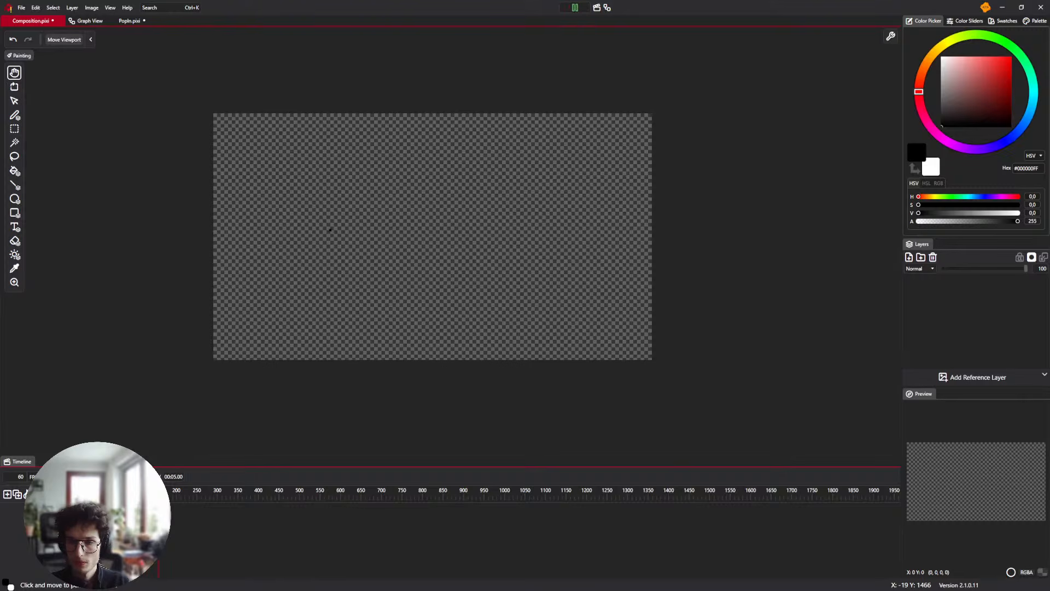
pyautogui.scroll(8, 340, 231)
pyautogui.moveTo(280, 235); pyautogui.dragTo(369, 221)
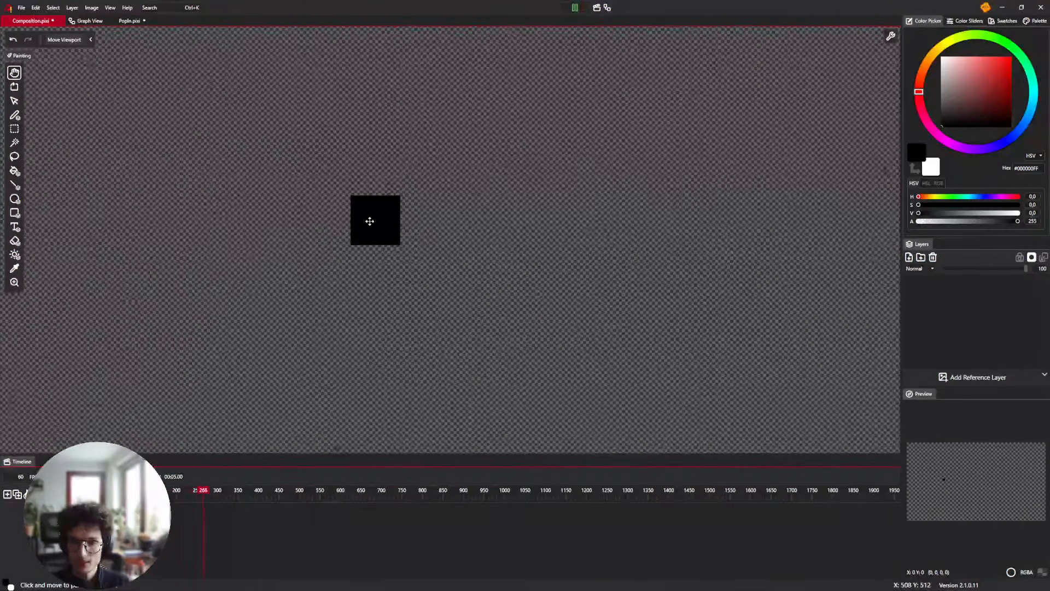
pyautogui.scroll(-2, 370, 221)
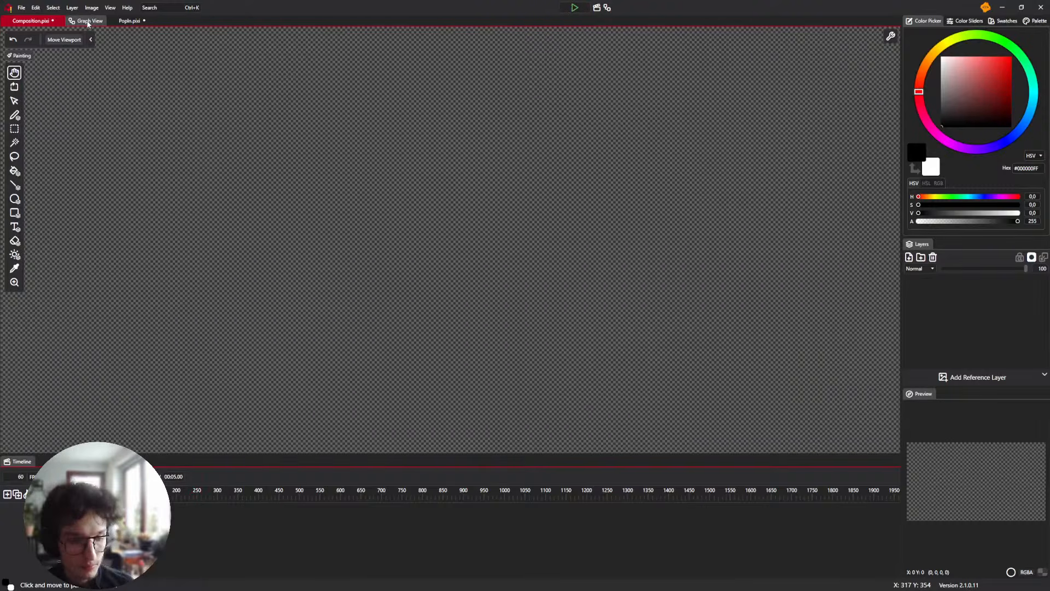
pyautogui.click(87, 22)
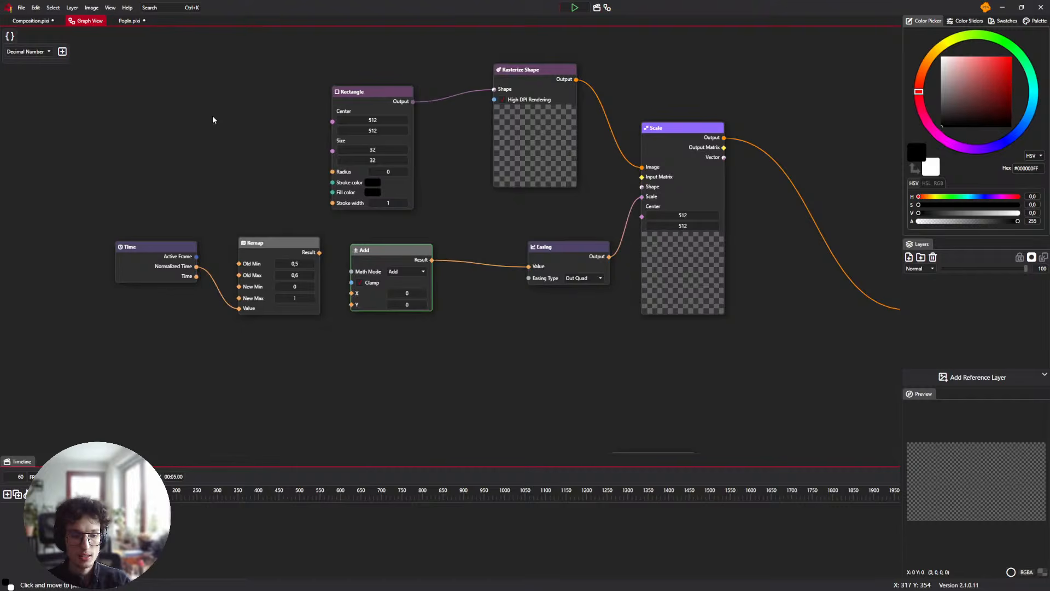
pyautogui.moveTo(205, 134); pyautogui.dragTo(194, 174)
pyautogui.scroll(-3, 237, 178)
pyautogui.scroll(3, 237, 178)
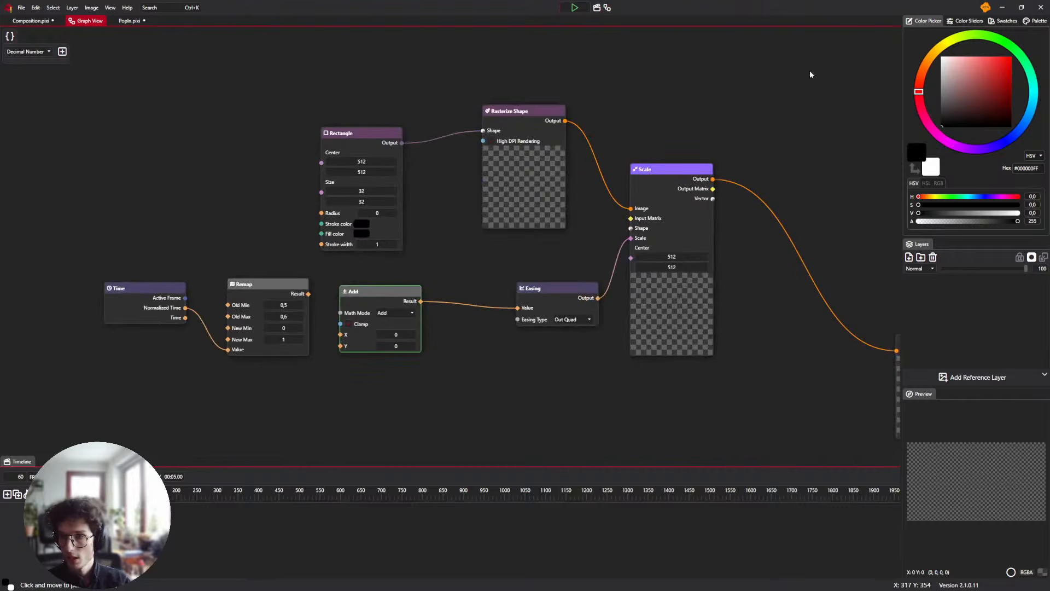
pyautogui.moveTo(841, 31); pyautogui.dragTo(764, 41)
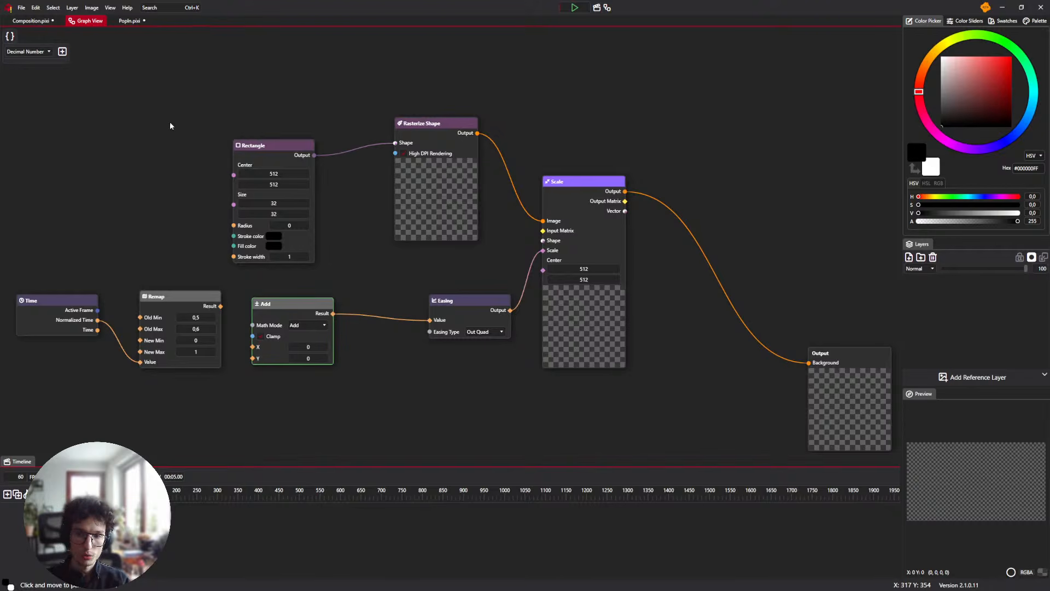
pyautogui.moveTo(57, 113); pyautogui.dragTo(374, 400)
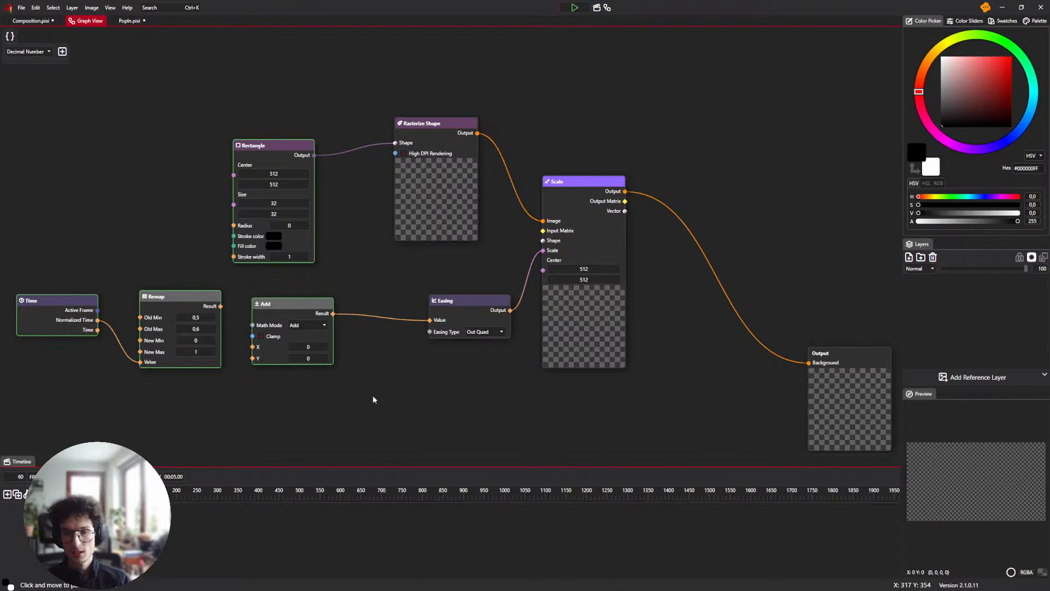
pyautogui.click(374, 400)
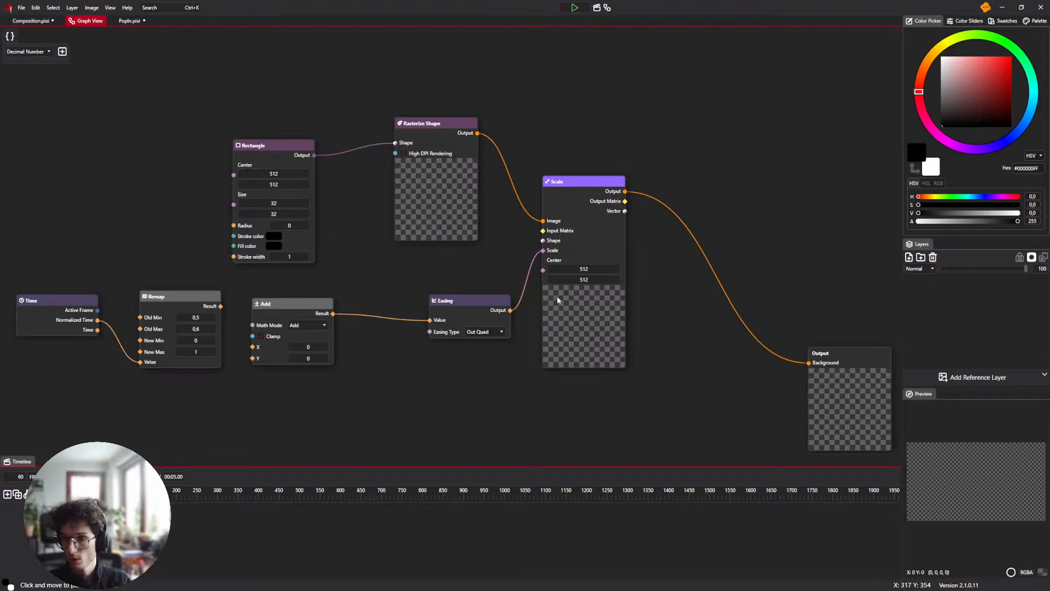
# Add a Shader node beside the Scale node and open its shader code for editing
pyautogui.moveTo(675, 181); pyautogui.dragTo(410, 175)
pyautogui.rightClick(411, 175)
pyautogui.write('sha')
pyautogui.press('Return')
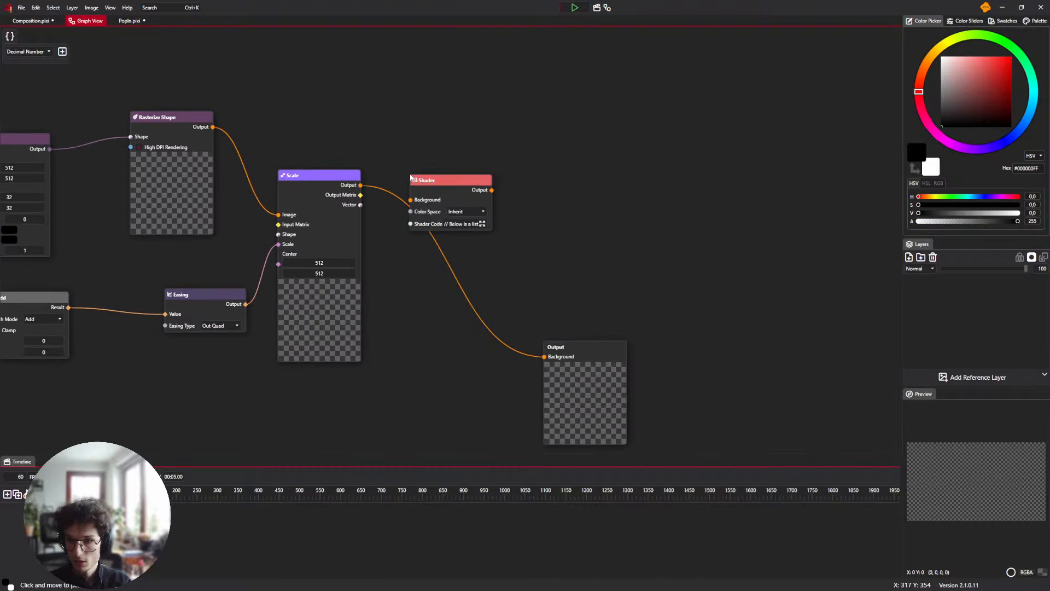
pyautogui.click(482, 223)
pyautogui.moveTo(427, 331); pyautogui.dragTo(408, 261)
pyautogui.click(428, 332)
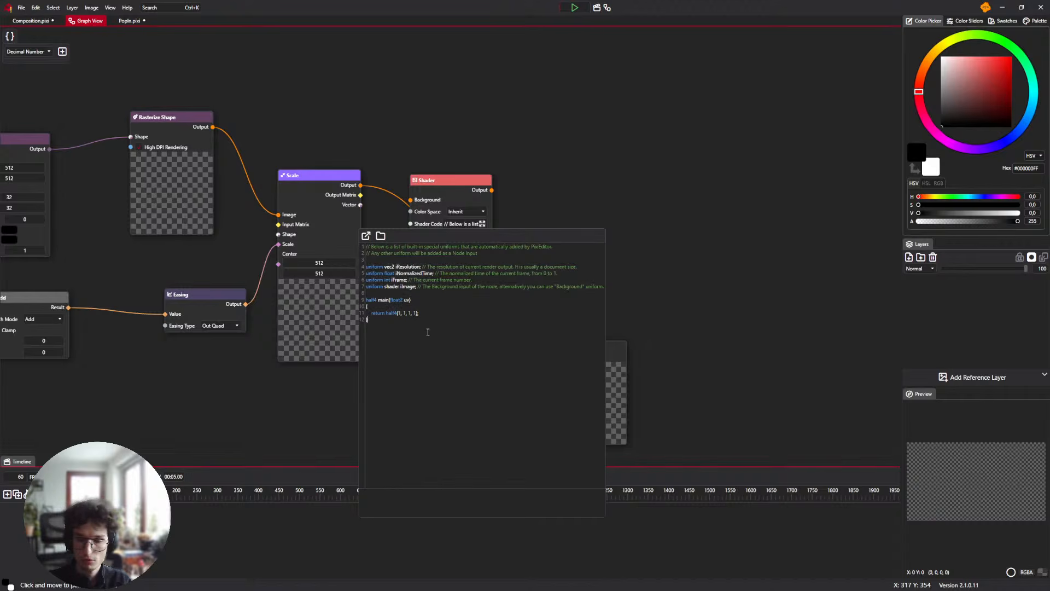
# Examine the Shader node's default code, including the built-in uniforms, the main function and its return value
pyautogui.moveTo(425, 321); pyautogui.dragTo(357, 266)
pyautogui.click(411, 321)
pyautogui.moveTo(421, 314); pyautogui.dragTo(386, 313)
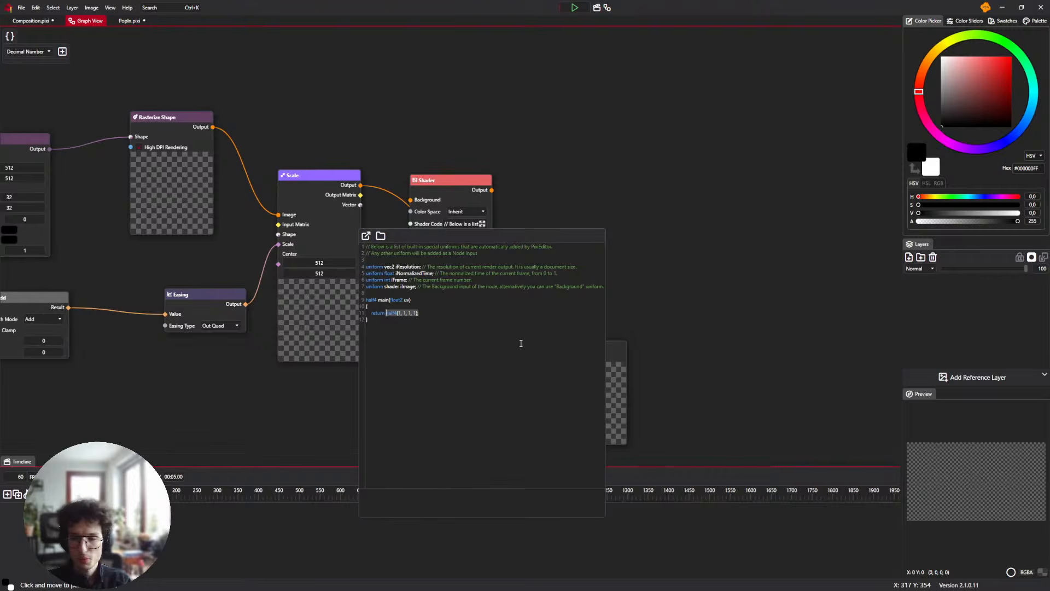
pyautogui.click(434, 317)
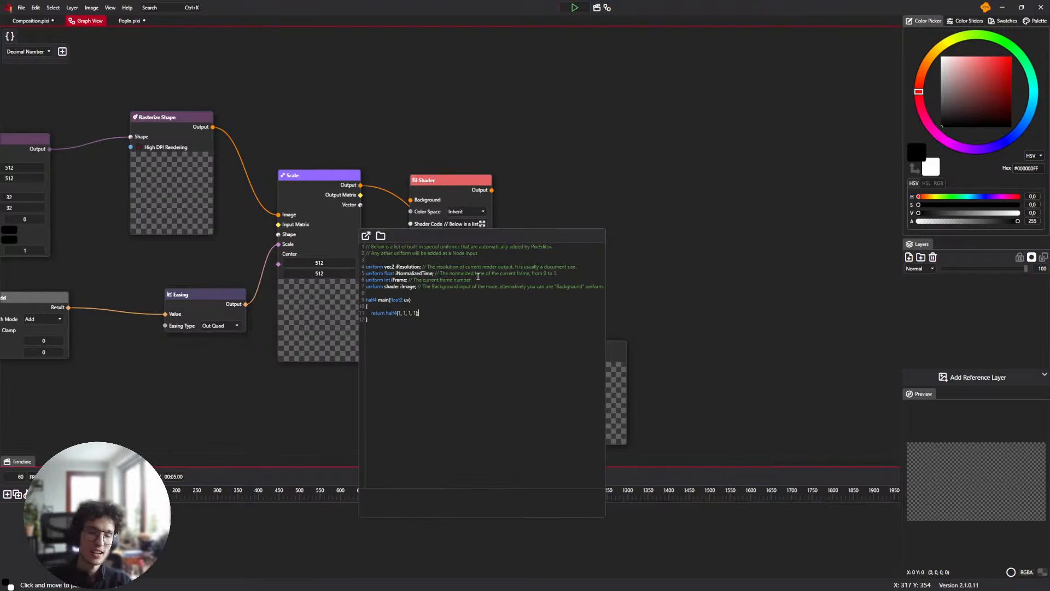
pyautogui.moveTo(414, 343); pyautogui.dragTo(383, 301)
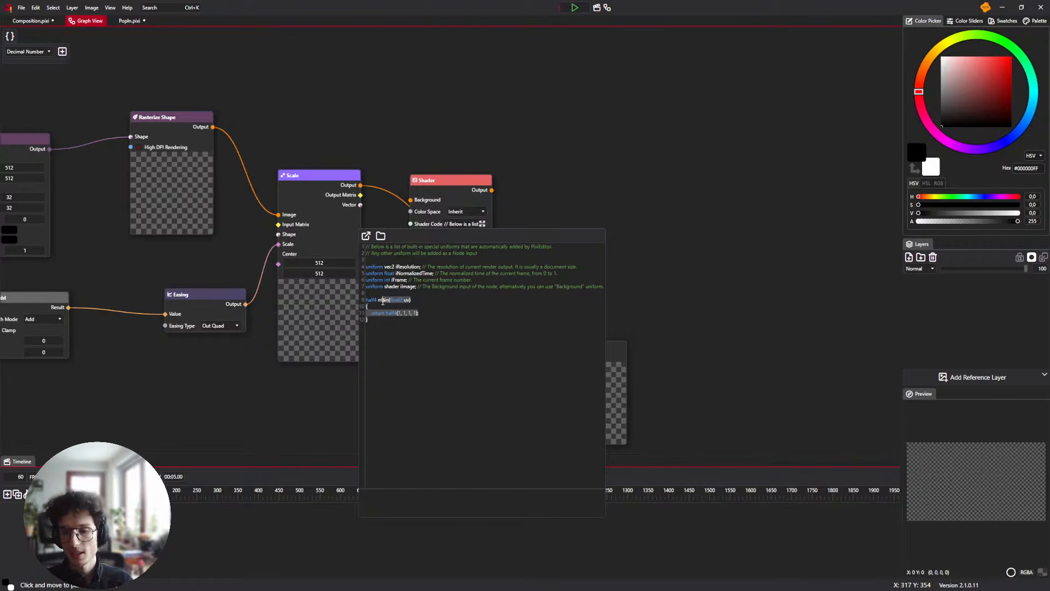
pyautogui.click(418, 312)
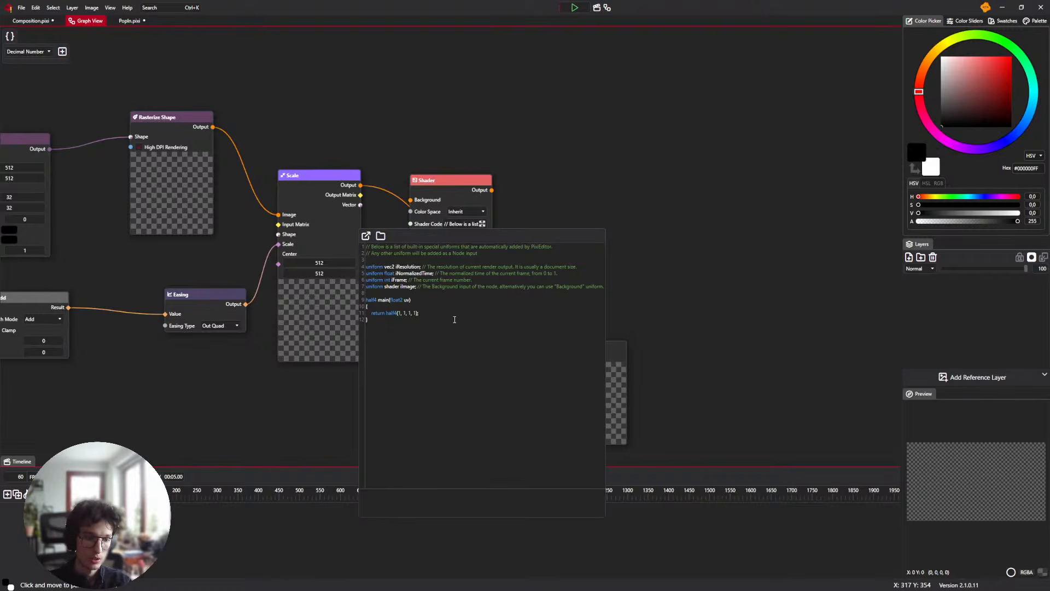
pyautogui.moveTo(430, 344); pyautogui.dragTo(361, 244)
pyautogui.click(450, 343)
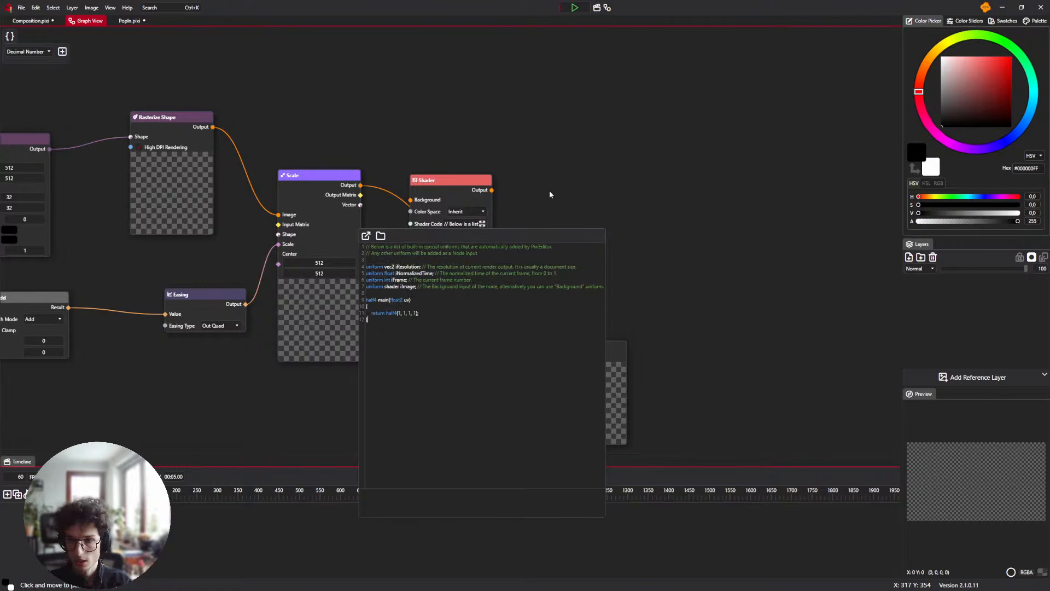
# Close the shader code and delete the Shader node from the graph
pyautogui.click(549, 190)
pyautogui.moveTo(386, 201); pyautogui.dragTo(455, 210)
pyautogui.click(509, 195)
pyautogui.press('Delete')
pyautogui.rightClick(470, 272)
pyautogui.write('Sha')
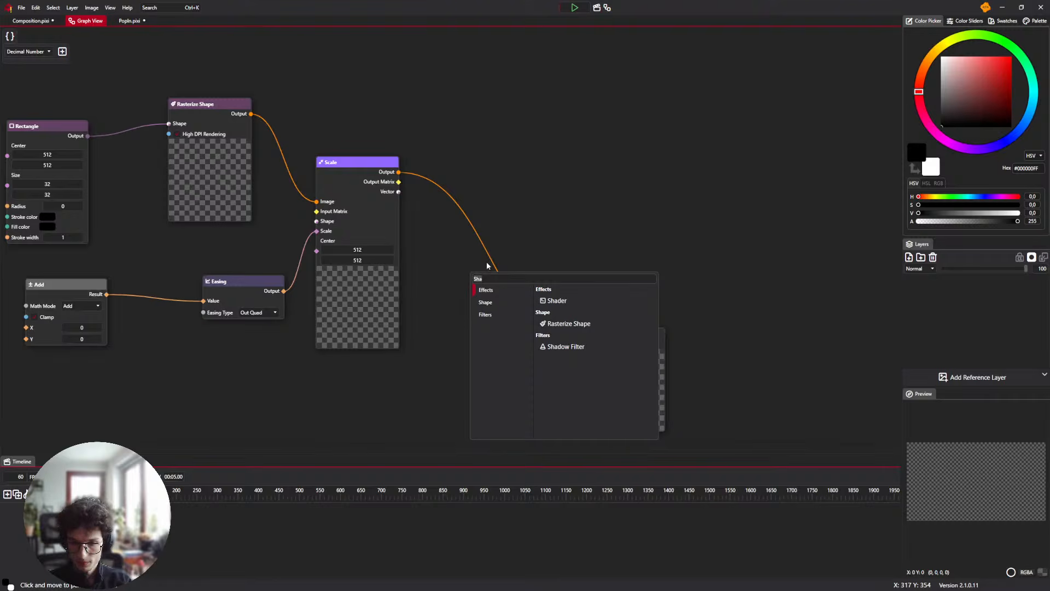
pyautogui.press('Escape')
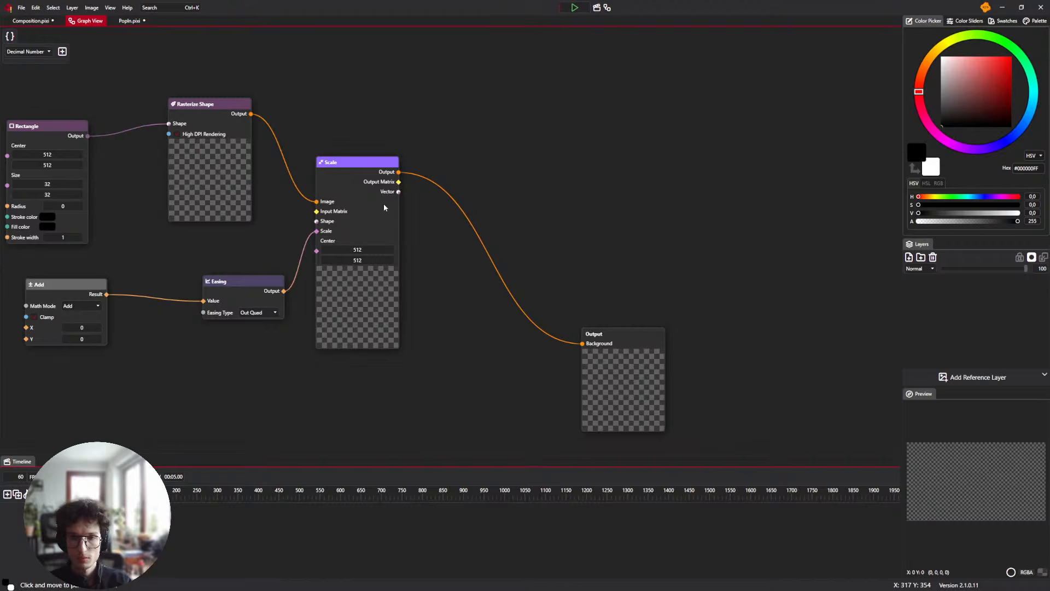
# Examine the animation export settings and the file types offered for saving, and cancel the export
pyautogui.click(21, 7)
pyautogui.click(39, 75)
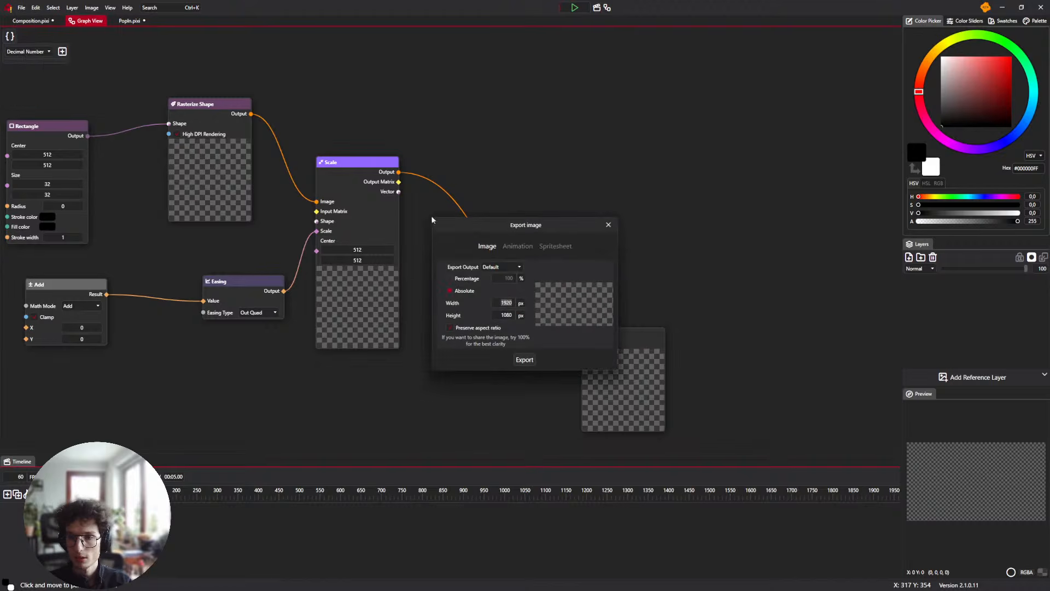
pyautogui.click(518, 246)
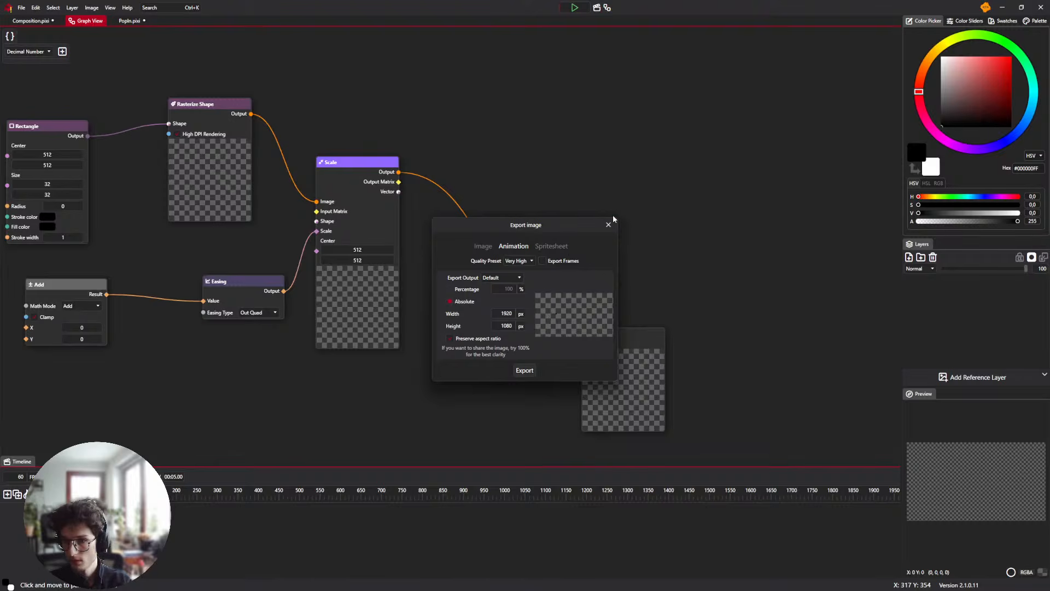
pyautogui.click(517, 371)
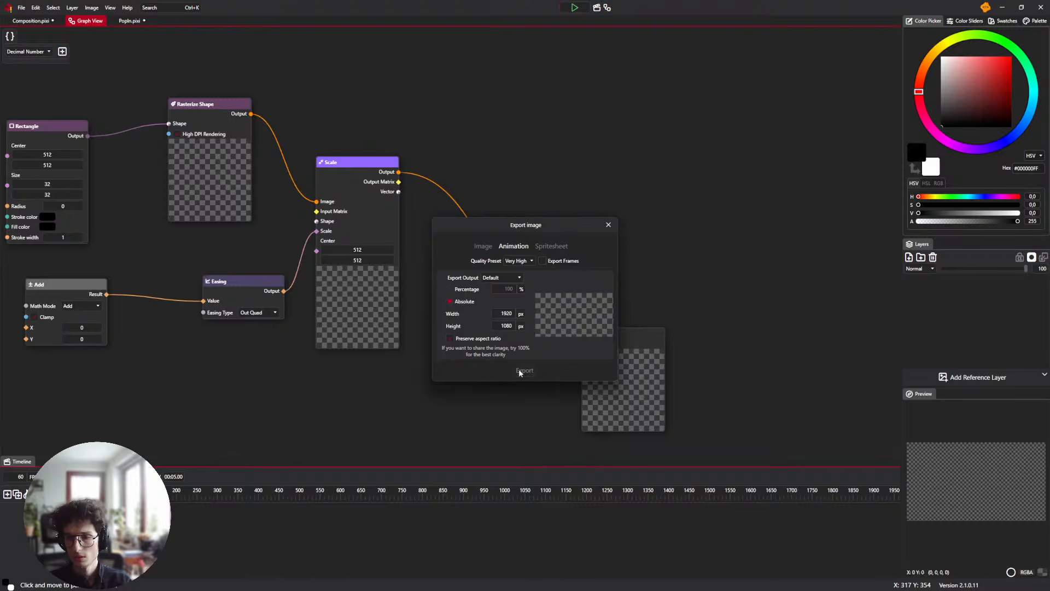
pyautogui.click(534, 485)
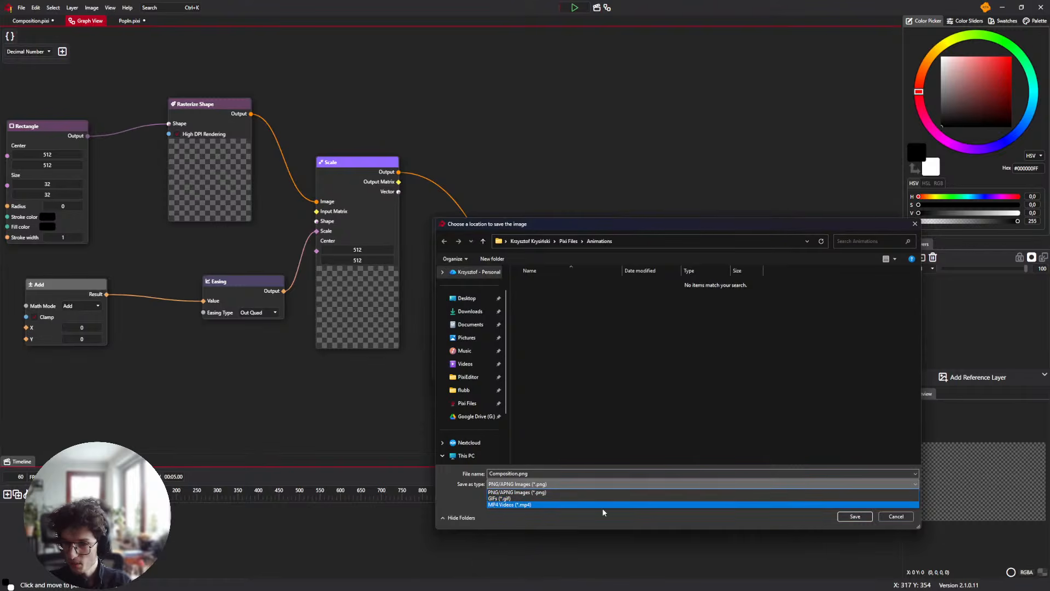
pyautogui.click(901, 519)
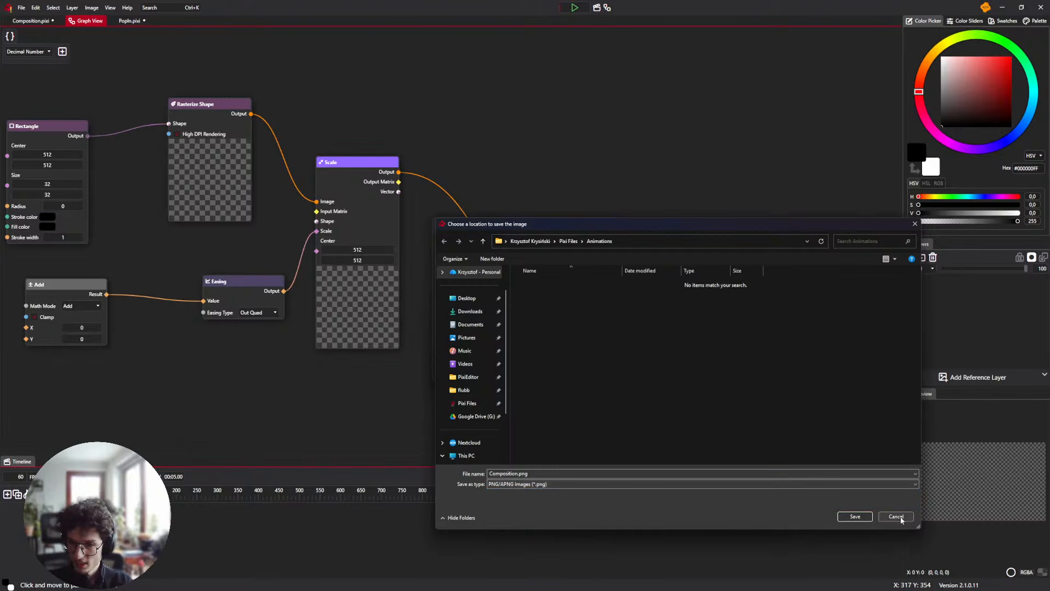
pyautogui.click(898, 517)
pyautogui.click(608, 224)
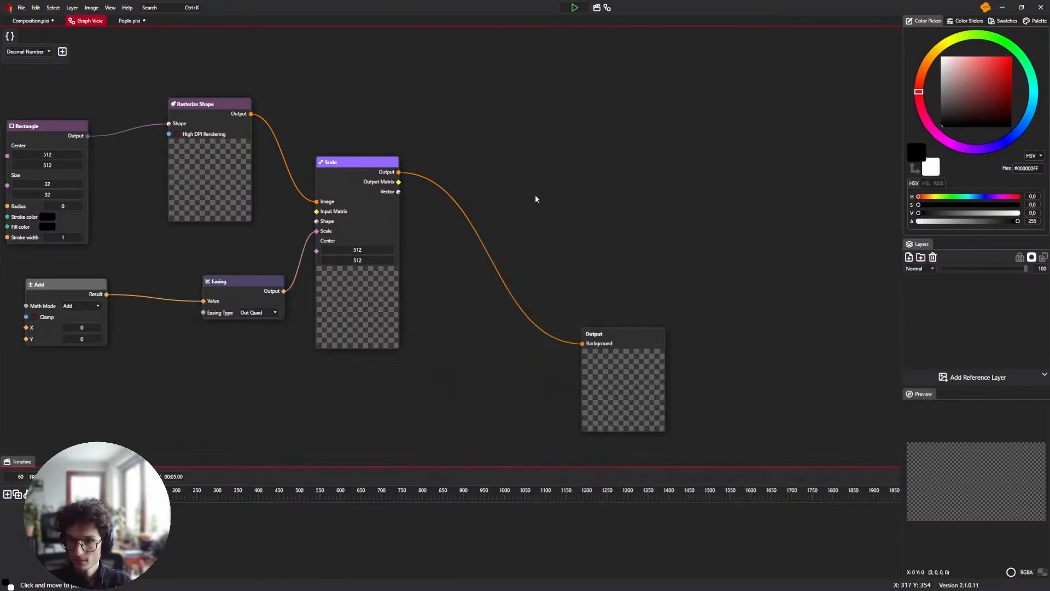
# Play and stop the animation in the PopIn document, and close that document
pyautogui.click(129, 20)
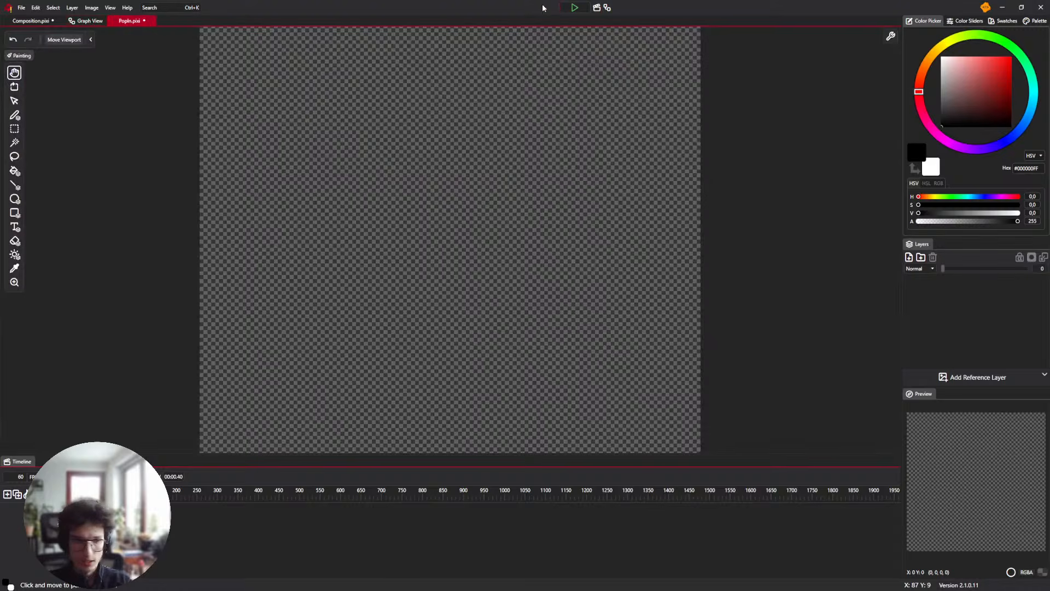
pyautogui.click(575, 8)
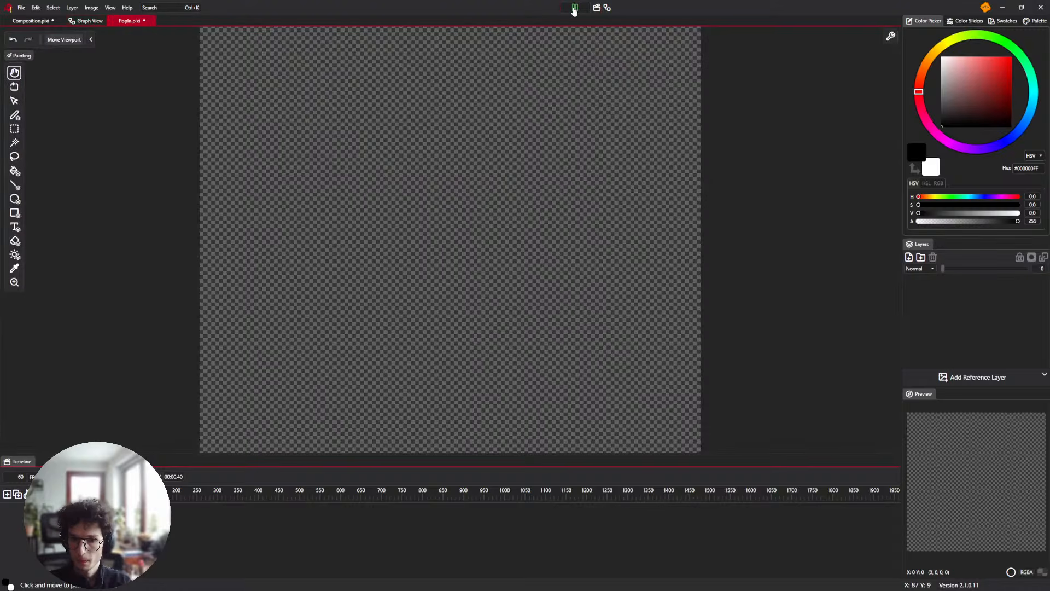
pyautogui.click(574, 9)
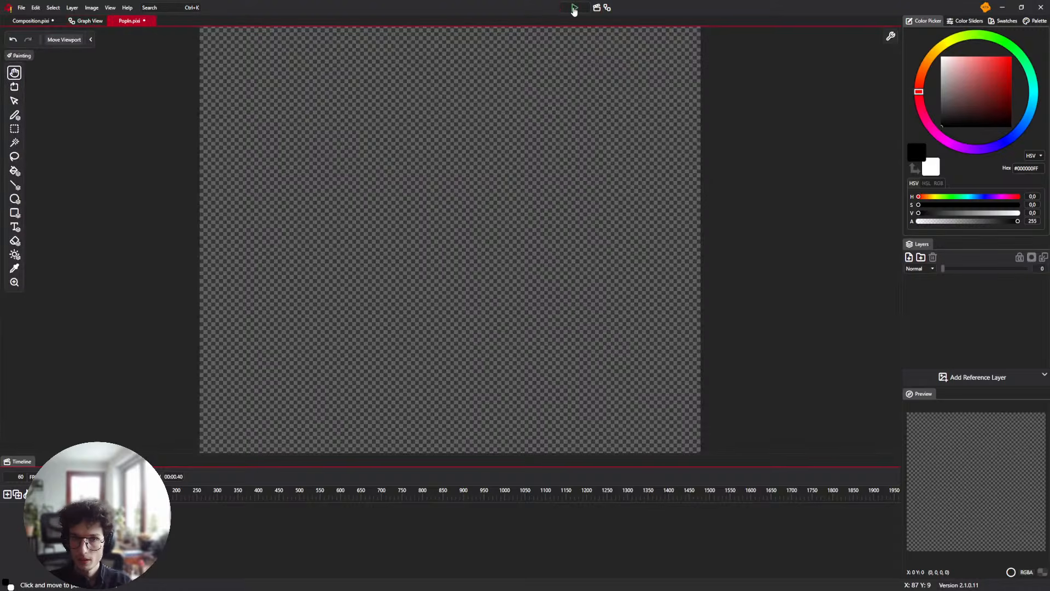
pyautogui.click(144, 21)
pyautogui.click(522, 323)
# Play the Composition animation, examine the rectangle up close, and stop playback
pyautogui.click(575, 8)
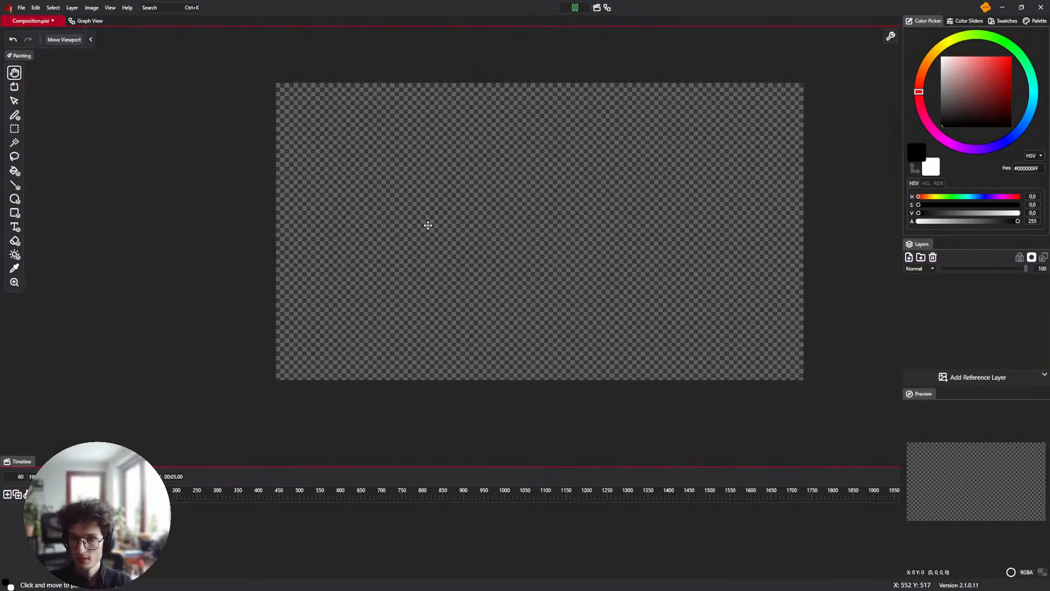
pyautogui.scroll(5, 424, 225)
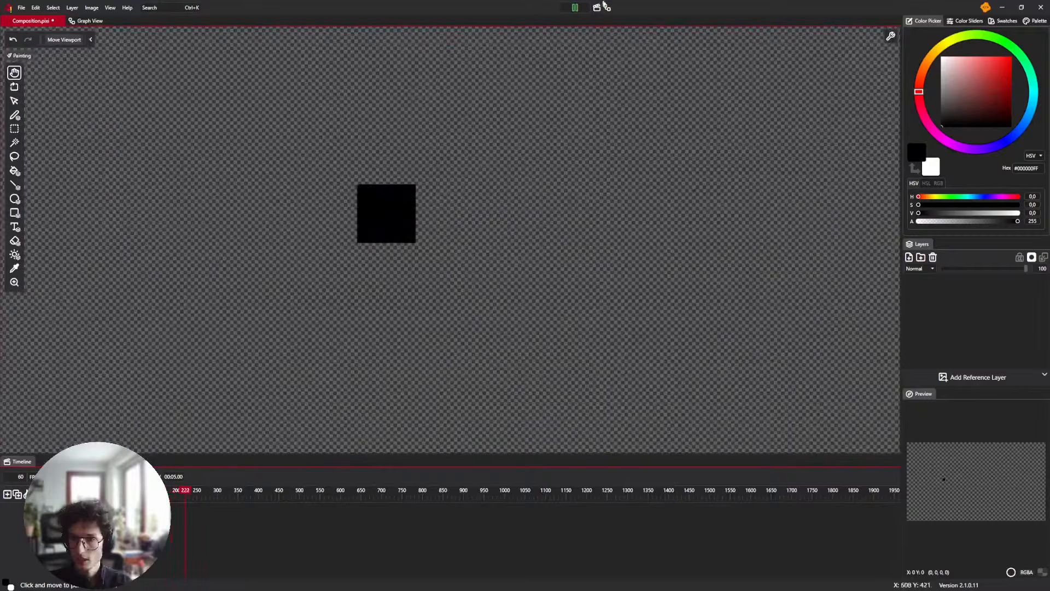
pyautogui.click(575, 9)
# Set the Easing node's Easing Type to Out Bounce in the Composition graph
pyautogui.click(87, 21)
pyautogui.scroll(2, 383, 268)
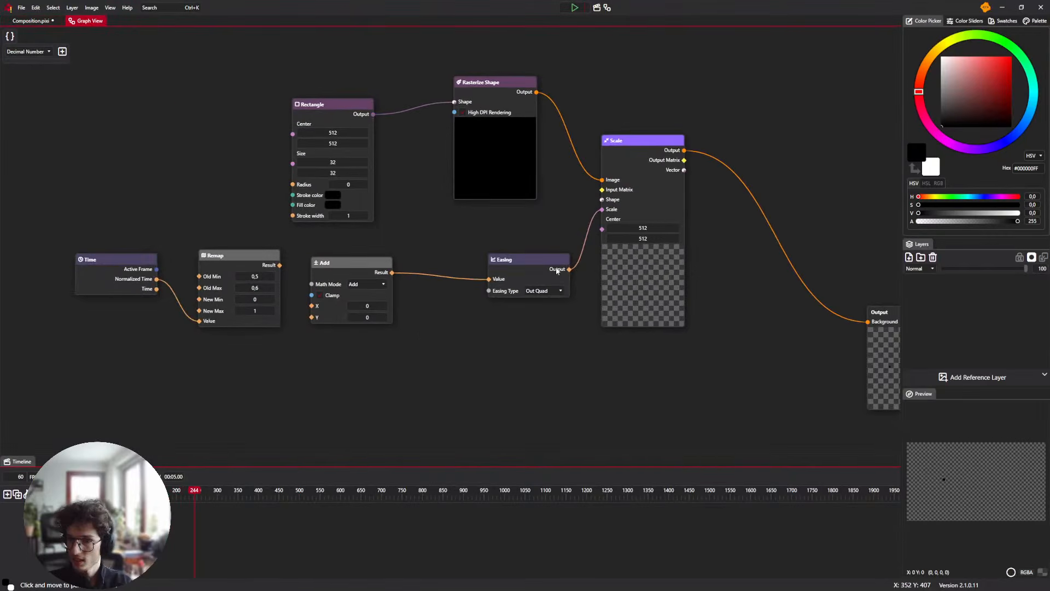
pyautogui.click(530, 292)
pyautogui.scroll(-3, 541, 351)
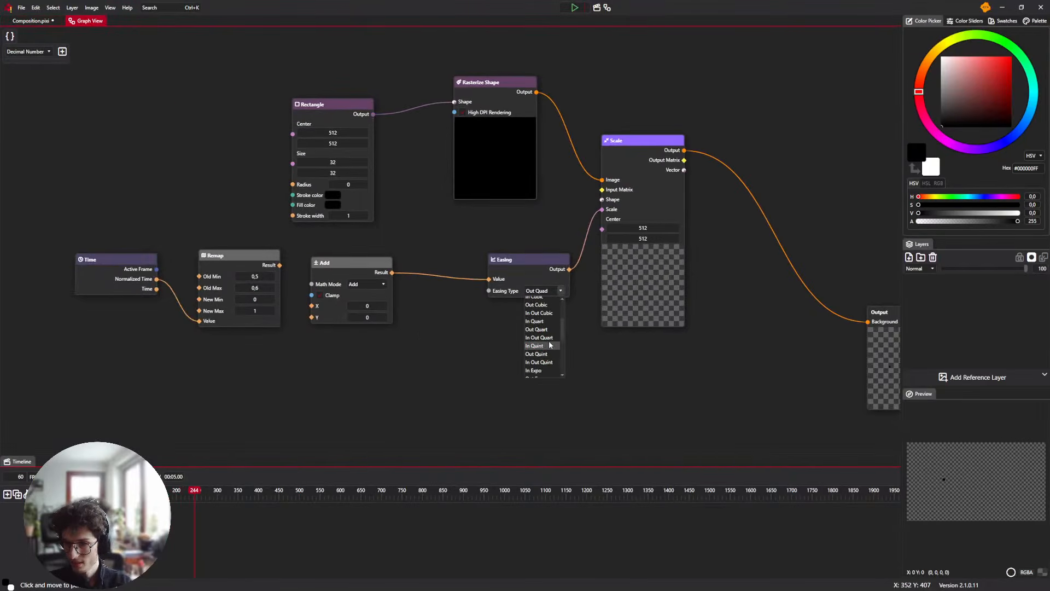
pyautogui.scroll(-4, 544, 367)
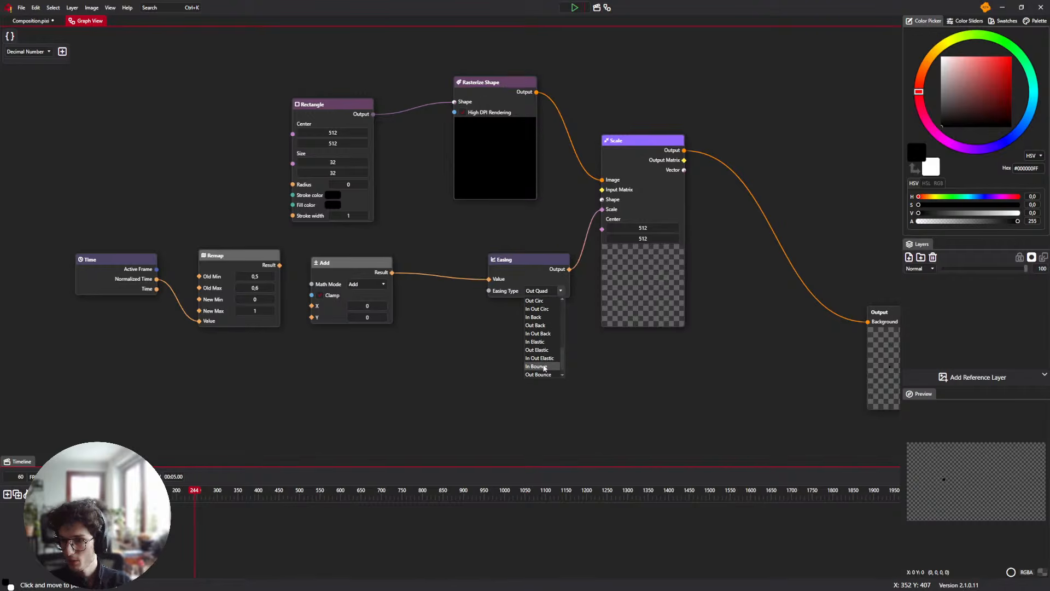
pyautogui.click(547, 374)
# Play the Composition animation with the Out Bounce easing, examine the rectangle, and stop playback
pyautogui.click(31, 21)
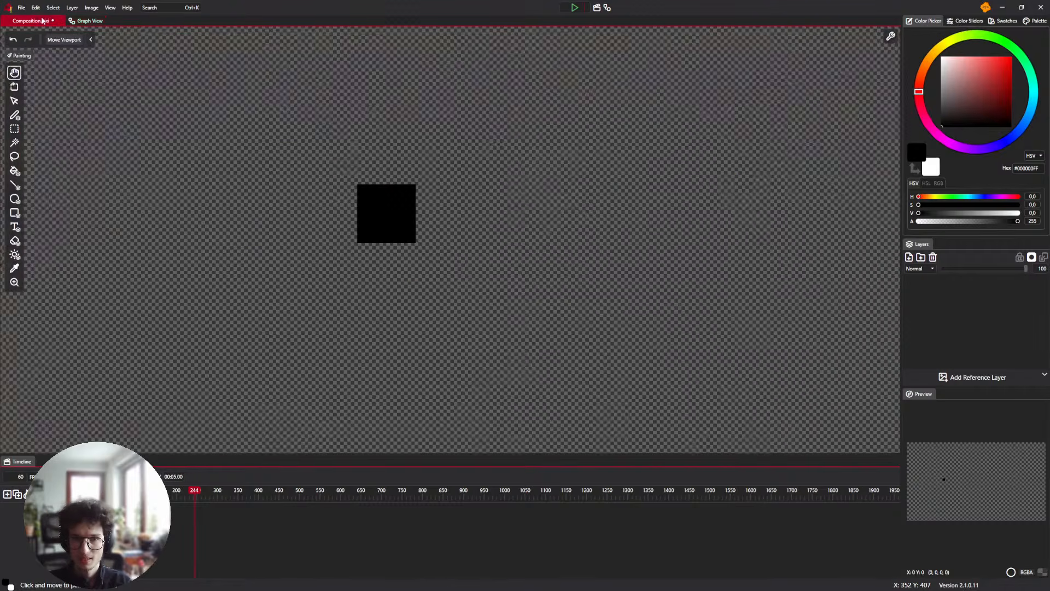
pyautogui.click(575, 7)
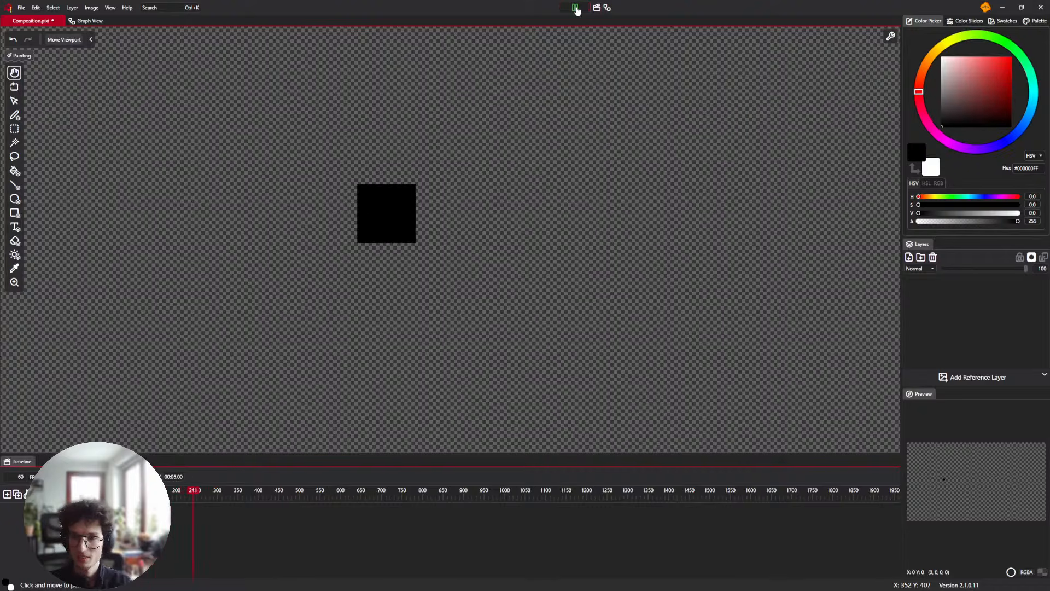
pyautogui.click(575, 7)
# Choose another Easing Type for the Easing node in place of Out Bounce
pyautogui.click(86, 21)
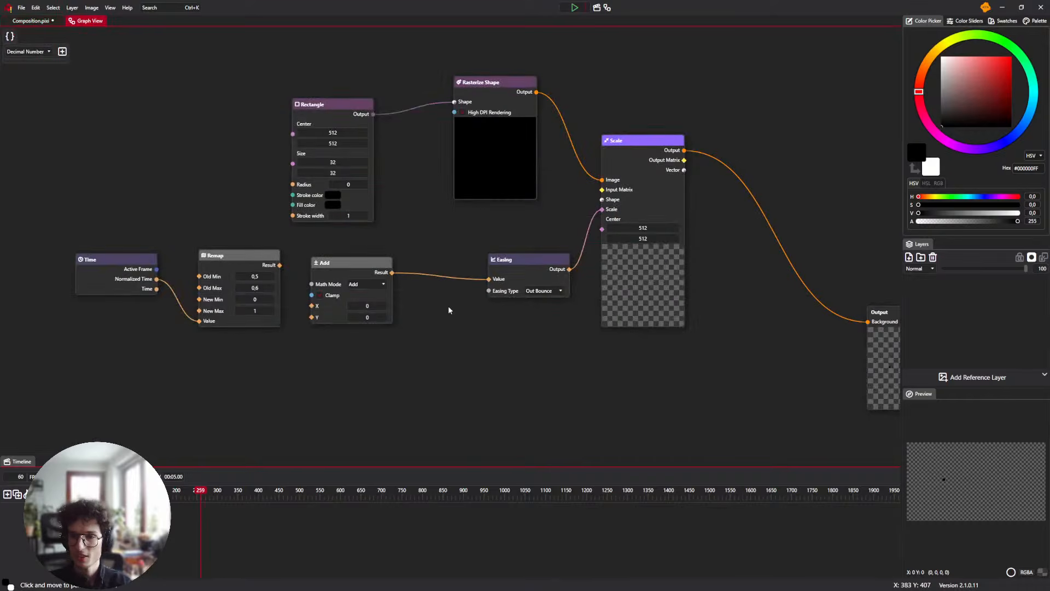
pyautogui.click(548, 292)
pyautogui.click(543, 342)
# Replay the Composition animation with the newly chosen easing type, examine the rectangle at different zooms, and stop playback
pyautogui.click(24, 23)
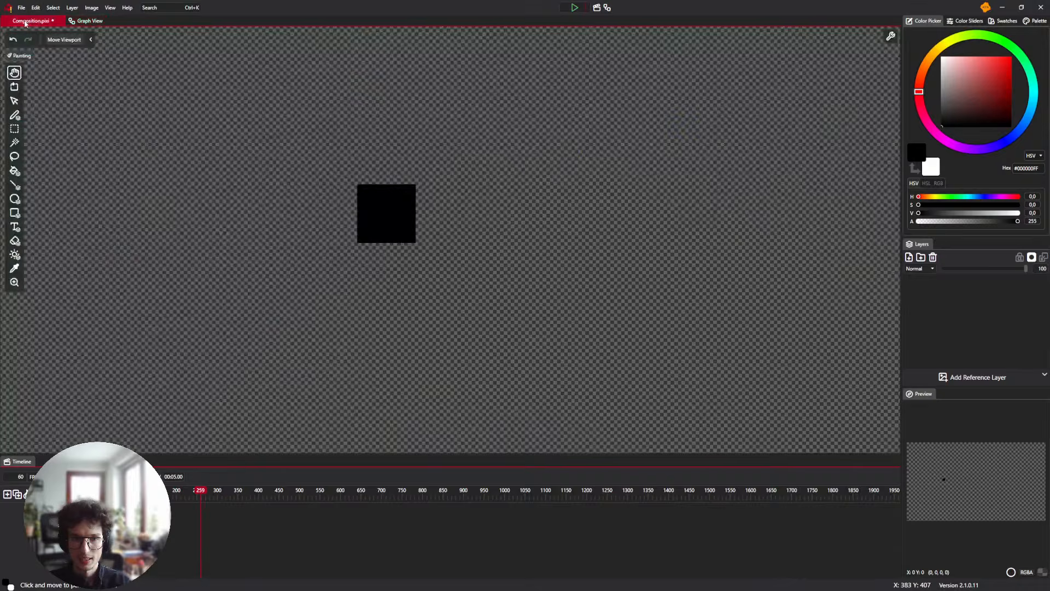
pyautogui.click(17, 461)
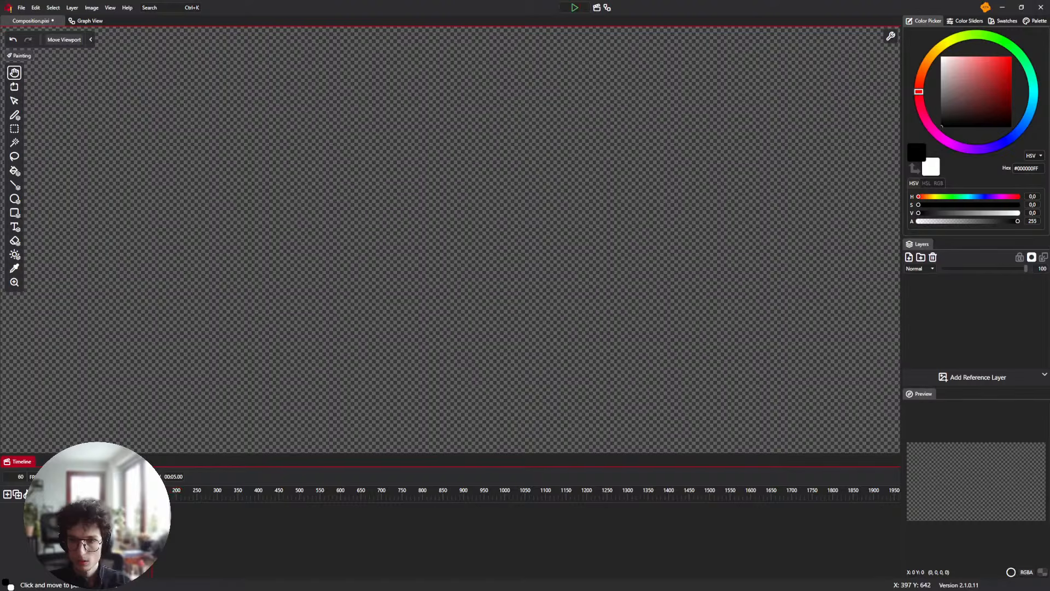
pyautogui.click(575, 8)
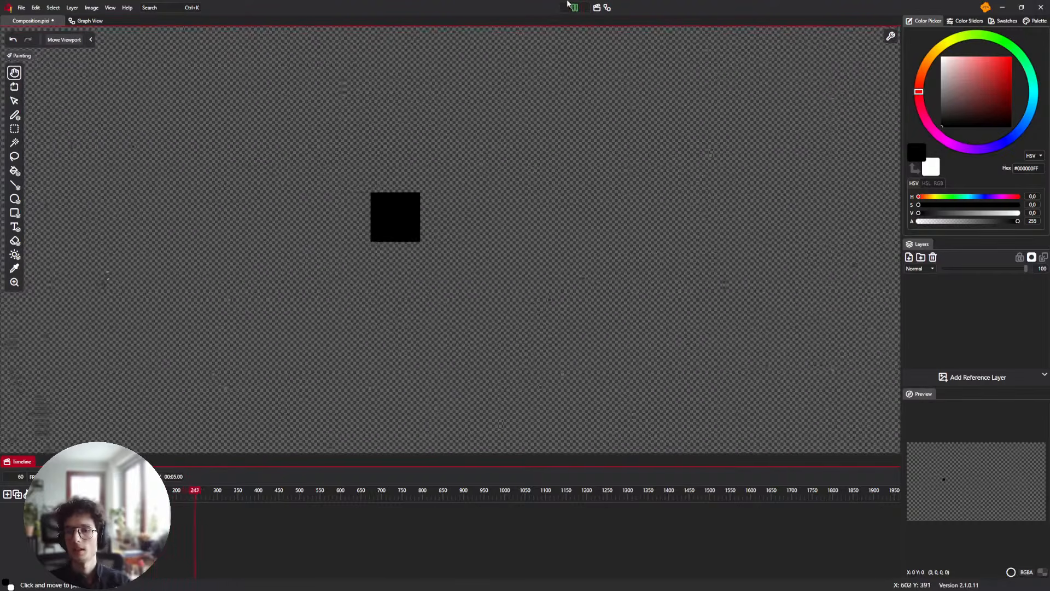
pyautogui.click(574, 8)
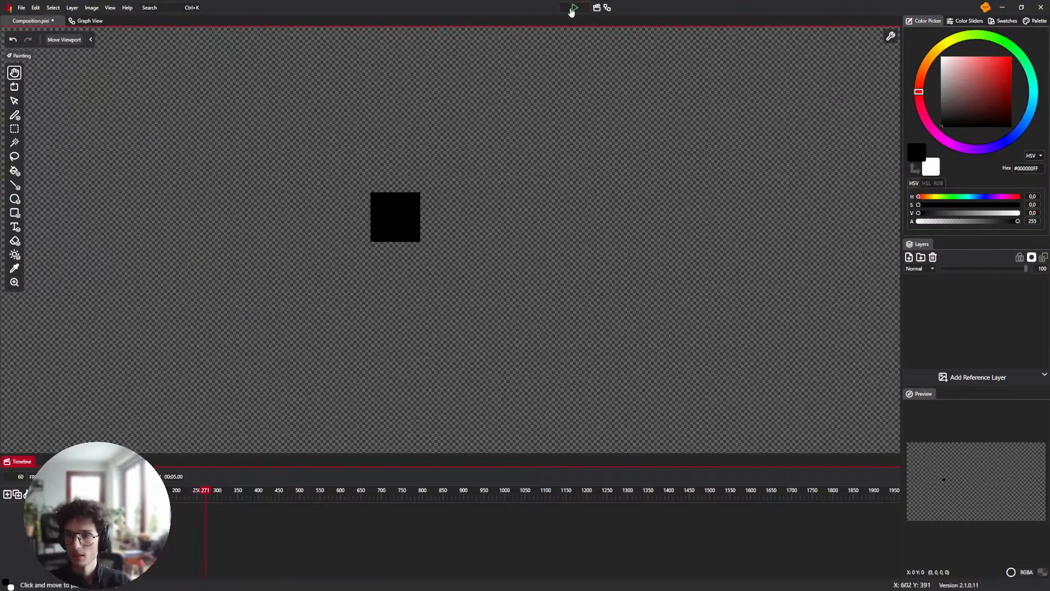
pyautogui.click(573, 9)
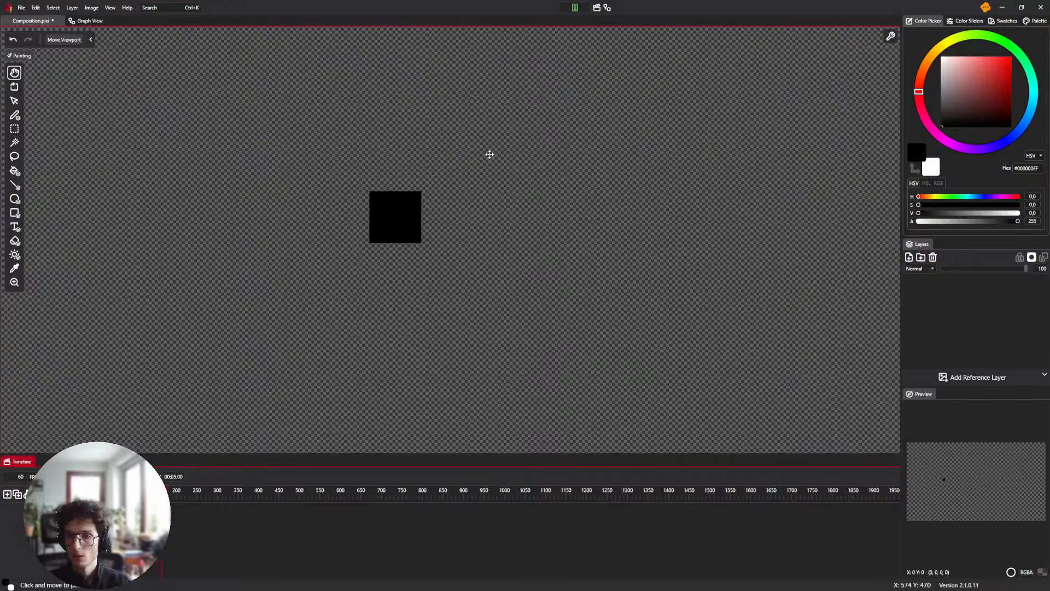
pyautogui.scroll(-6, 414, 173)
pyautogui.moveTo(410, 178); pyautogui.dragTo(342, 227)
pyautogui.click(576, 8)
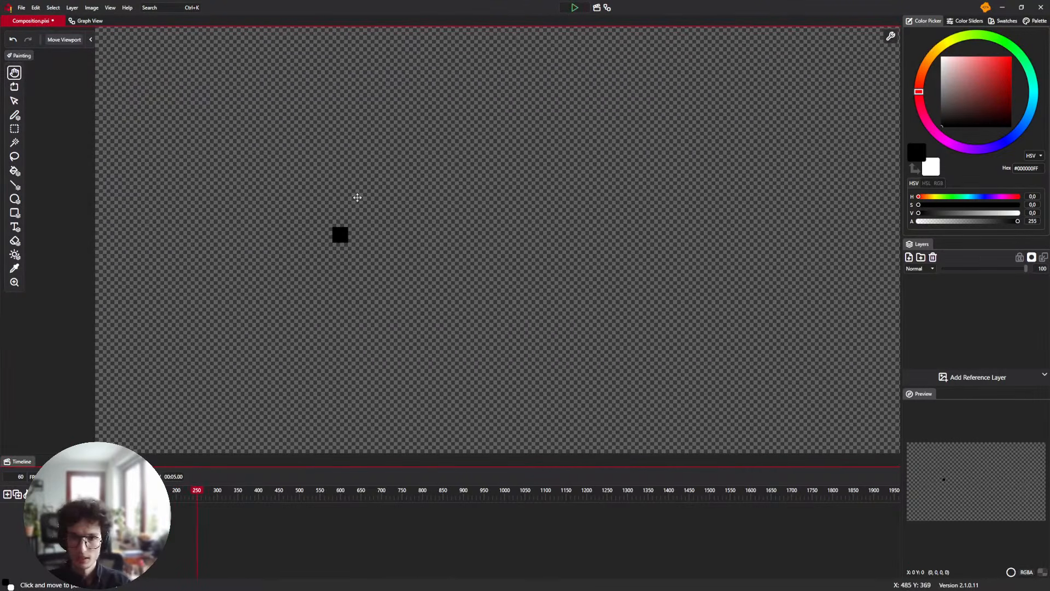
# Set the Rectangle node's size to 256 by 256 and play back the animation in the composition
pyautogui.click(86, 20)
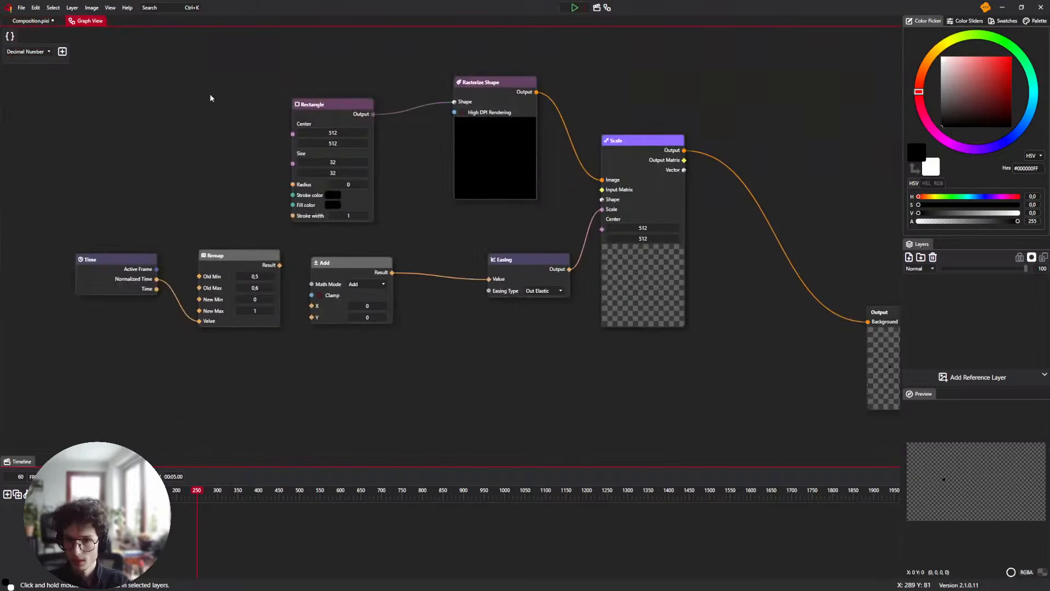
pyautogui.moveTo(210, 98); pyautogui.dragTo(267, 162)
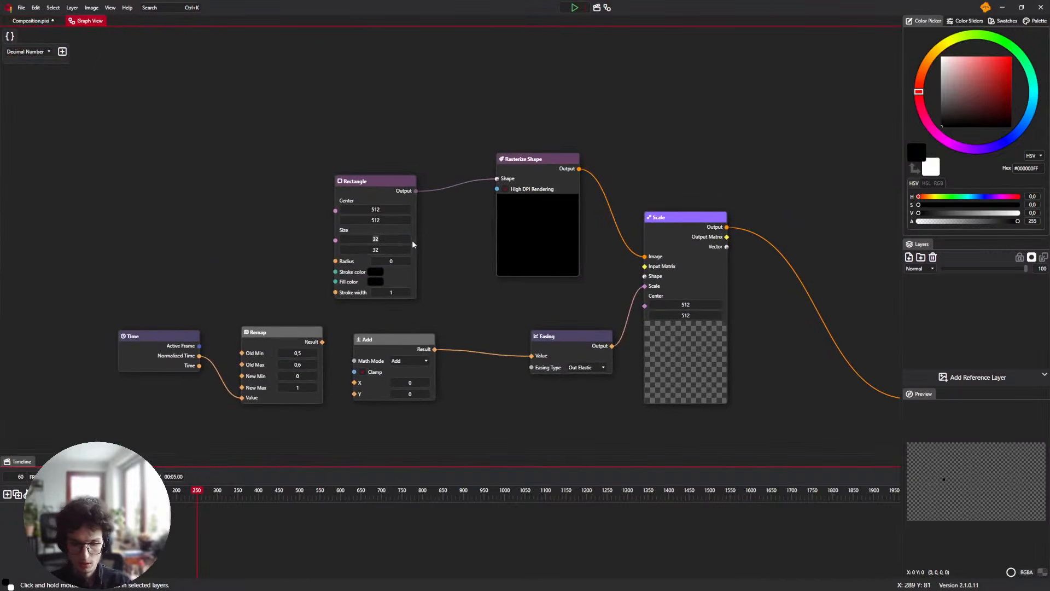
pyautogui.write('256')
pyautogui.press('Tab')
pyautogui.write('256')
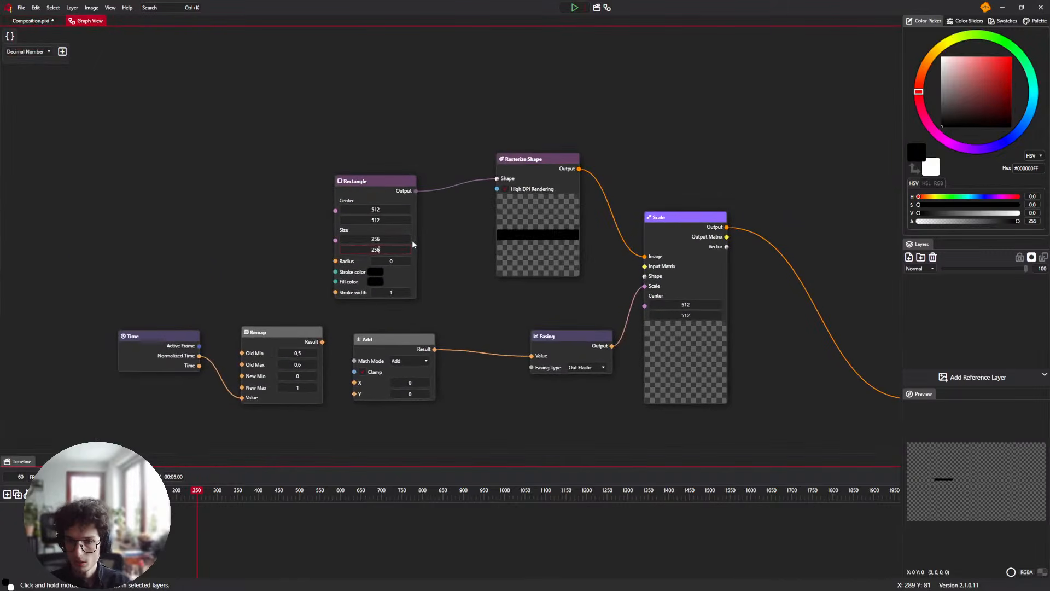
pyautogui.press('Return')
pyautogui.click(31, 21)
pyautogui.click(574, 8)
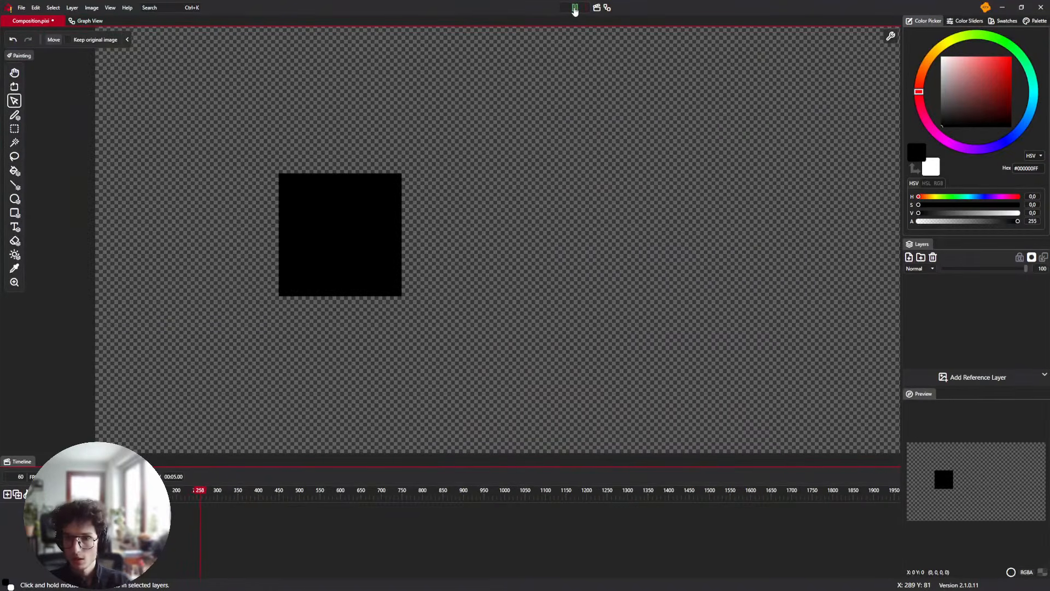
pyautogui.click(574, 8)
# Delete the Rectangle and Rasterize Shape nodes from the composition's node graph
pyautogui.click(86, 20)
pyautogui.moveTo(248, 93); pyautogui.dragTo(491, 240)
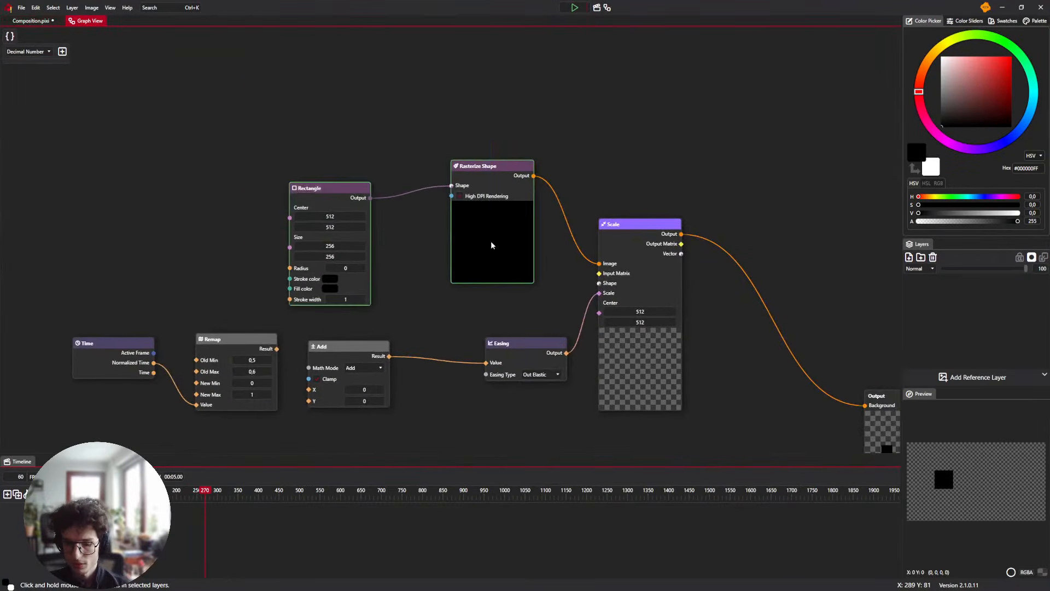
pyautogui.press('Delete')
# Add a Folder node above the Remap node and connect its Output to the Scale node's Image input
pyautogui.rightClick(273, 182)
pyautogui.write('fol')
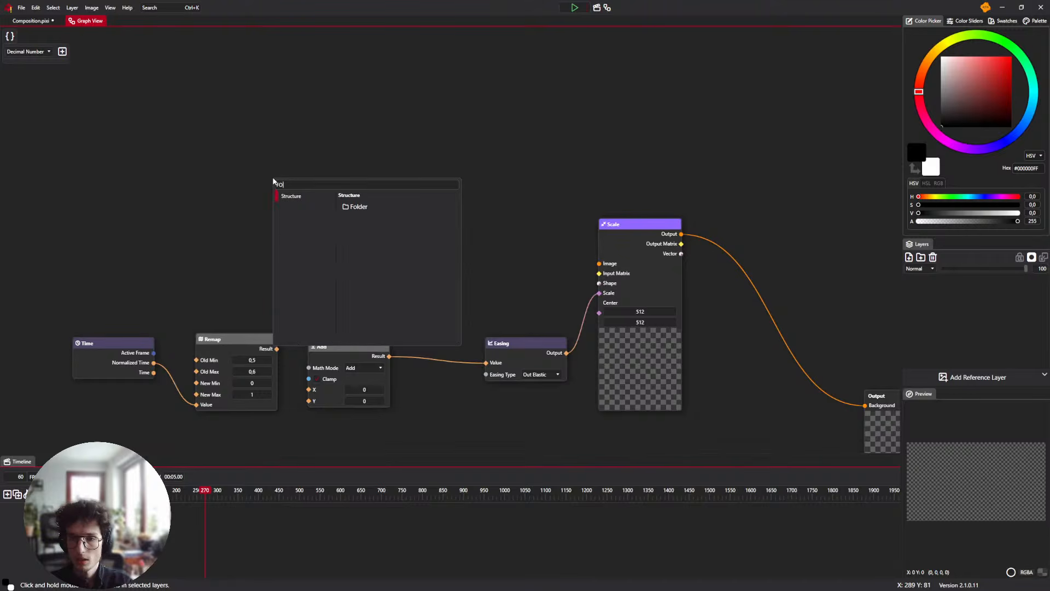
pyautogui.press('Return')
pyautogui.click(289, 183)
pyautogui.moveTo(289, 184); pyautogui.dragTo(403, 142)
pyautogui.moveTo(407, 144); pyautogui.dragTo(599, 263)
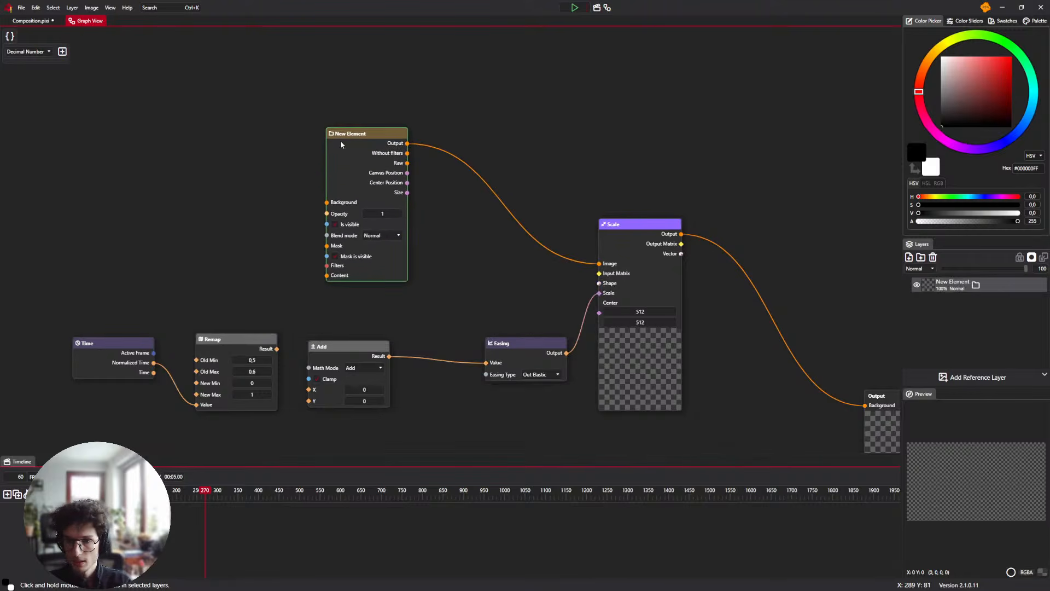
# Rename the new folder layer as PopIn1
pyautogui.click(30, 21)
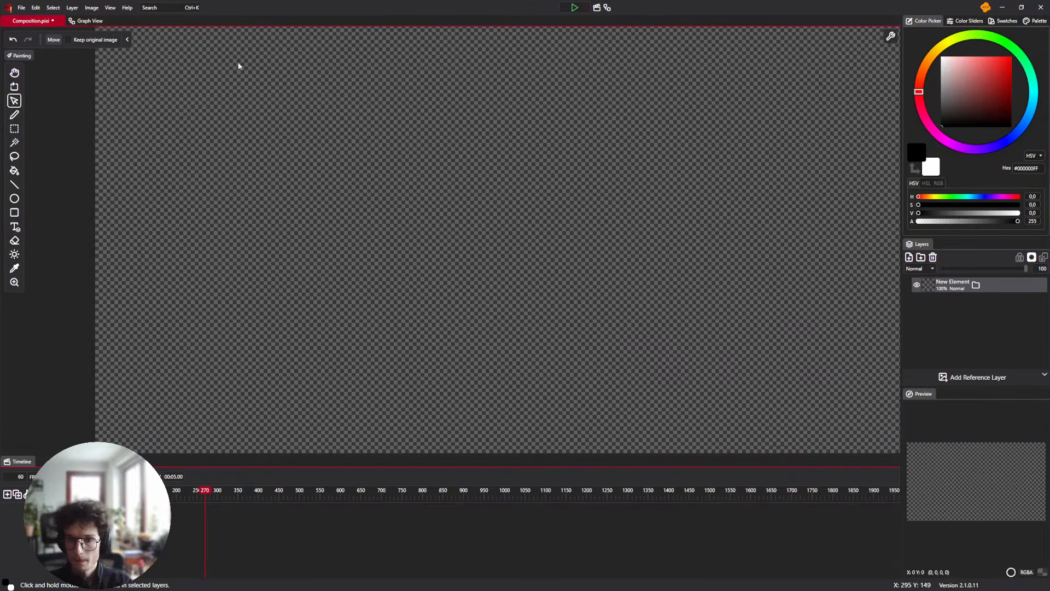
pyautogui.doubleClick(950, 285)
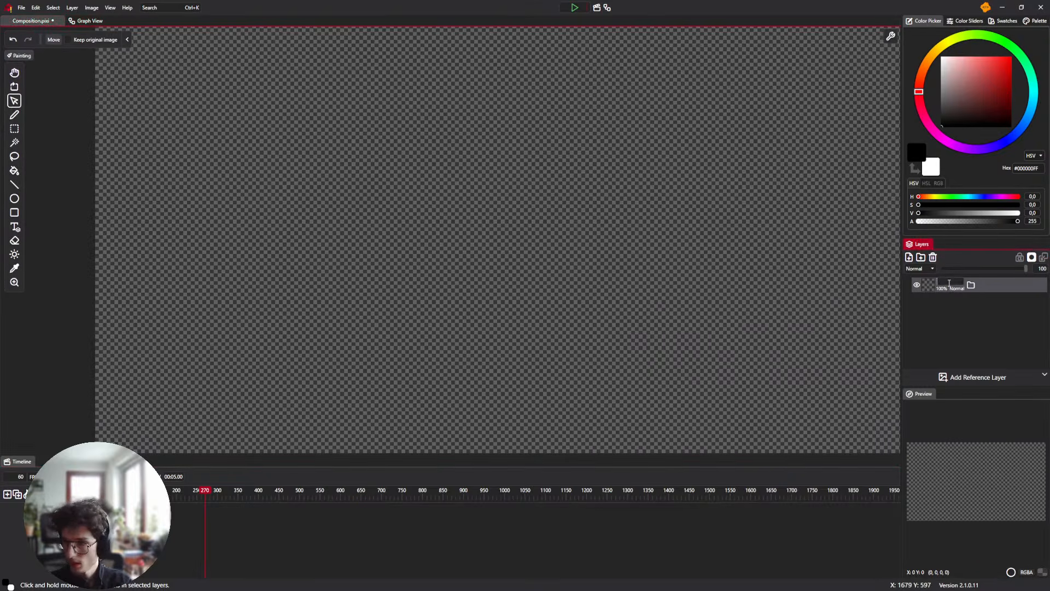
pyautogui.write('PopIn1')
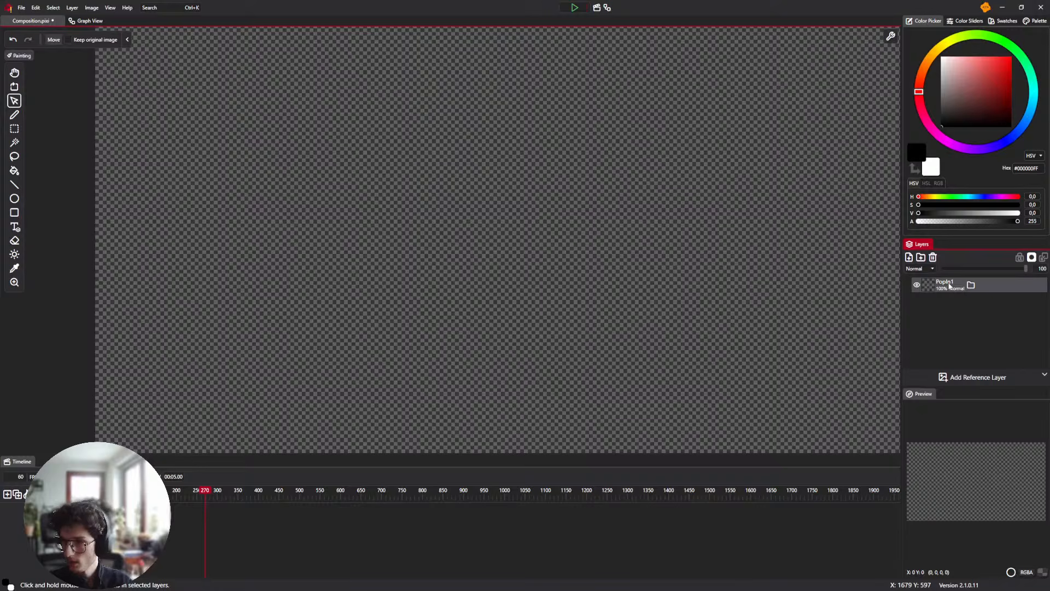
# Create a new layer, place it inside the PopIn1 folder and expand the folder
pyautogui.click(908, 257)
pyautogui.moveTo(949, 301); pyautogui.dragTo(967, 283)
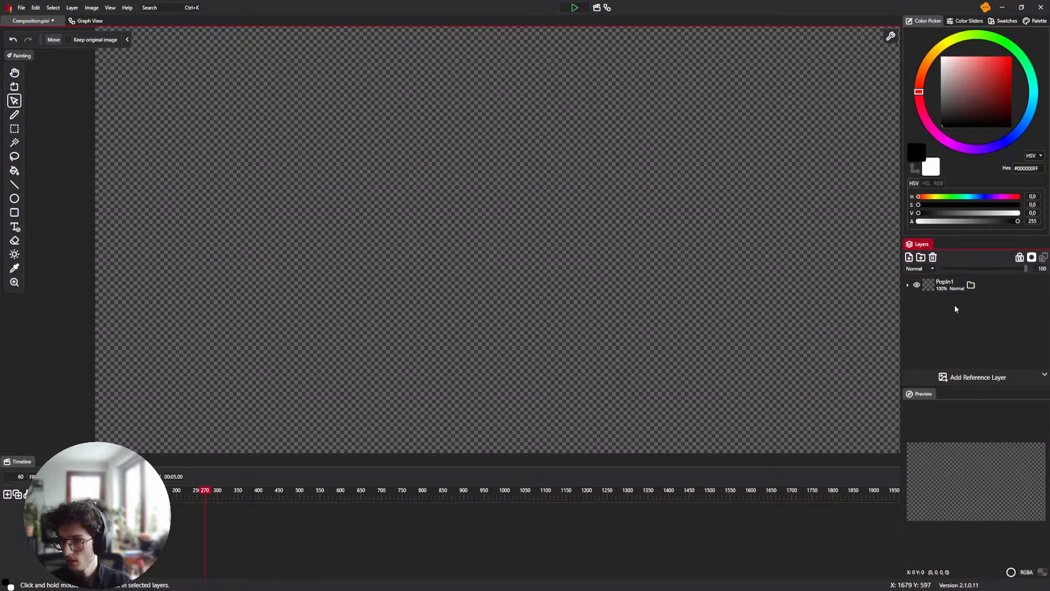
pyautogui.click(908, 284)
# Paint a round blob in colour #C16E6E on the new layer with an enlarged Pen
pyautogui.click(971, 73)
pyautogui.press('b')
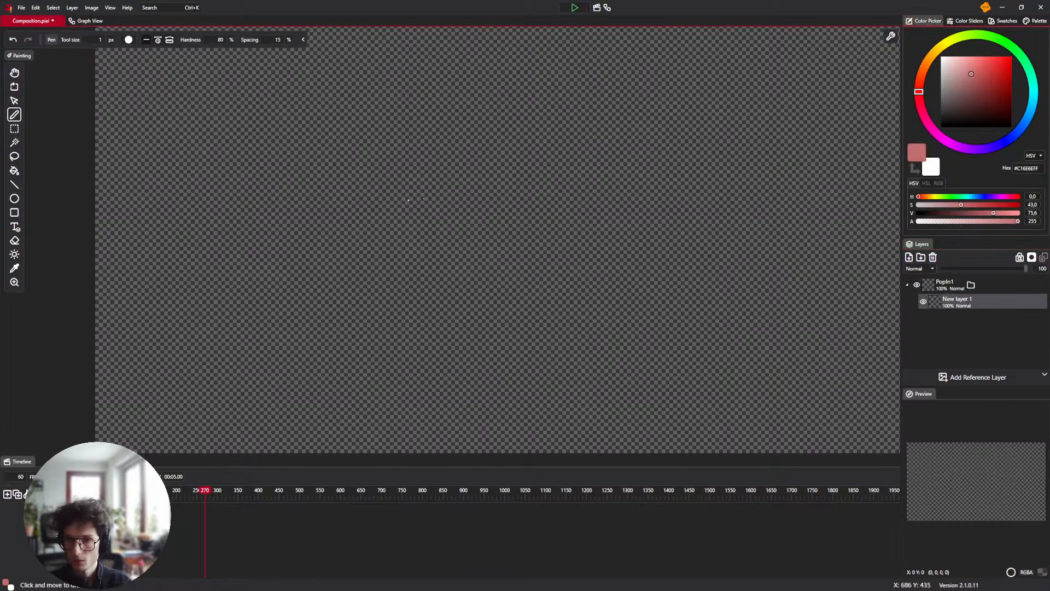
pyautogui.scroll(10, 413, 223)
pyautogui.click(414, 219)
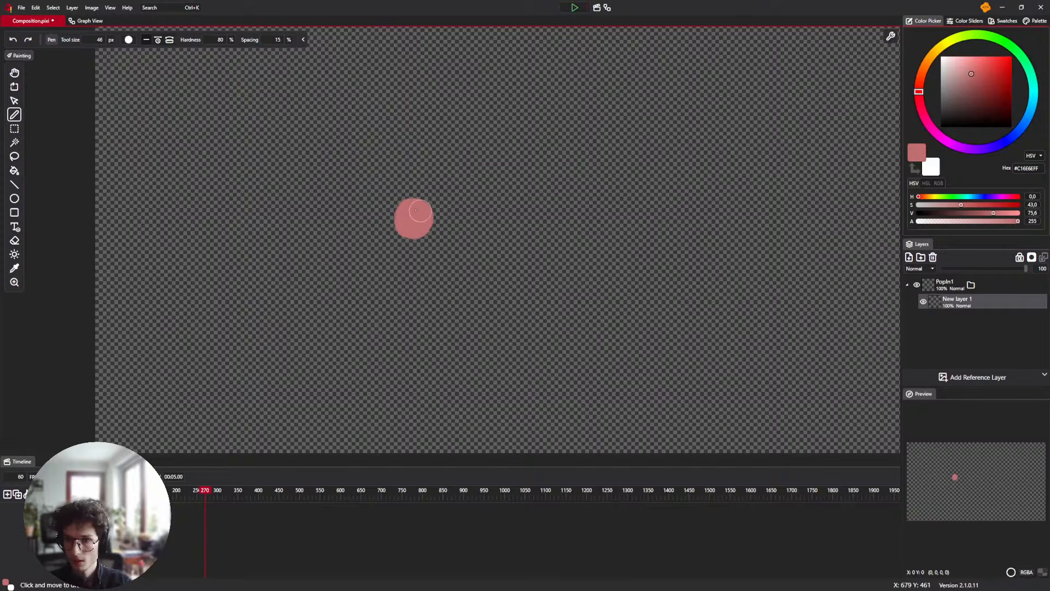
# Set the animation's duration to 00:01.00 and play it back
pyautogui.click(575, 8)
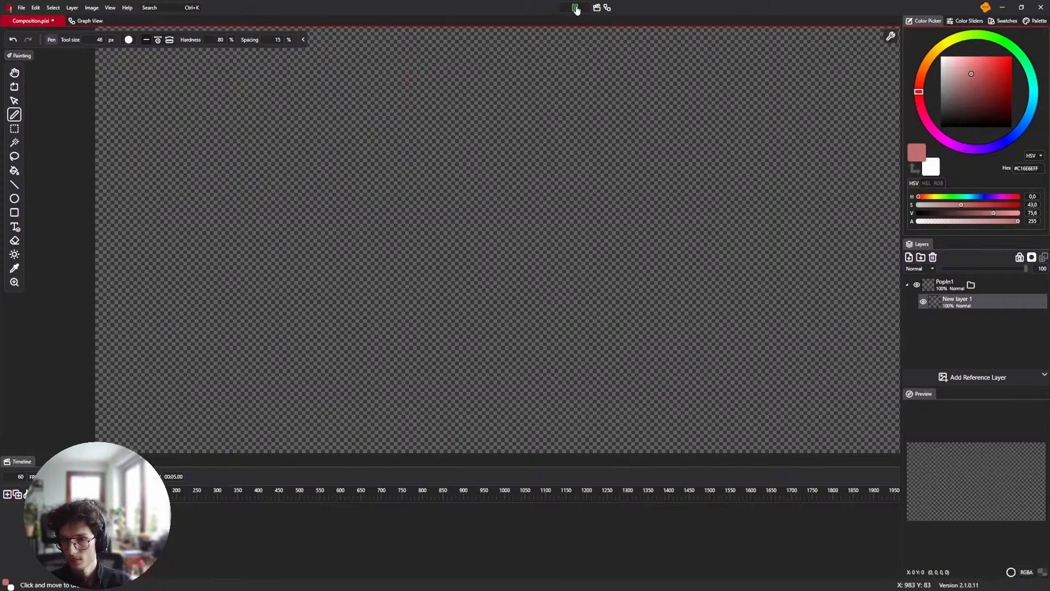
pyautogui.click(575, 8)
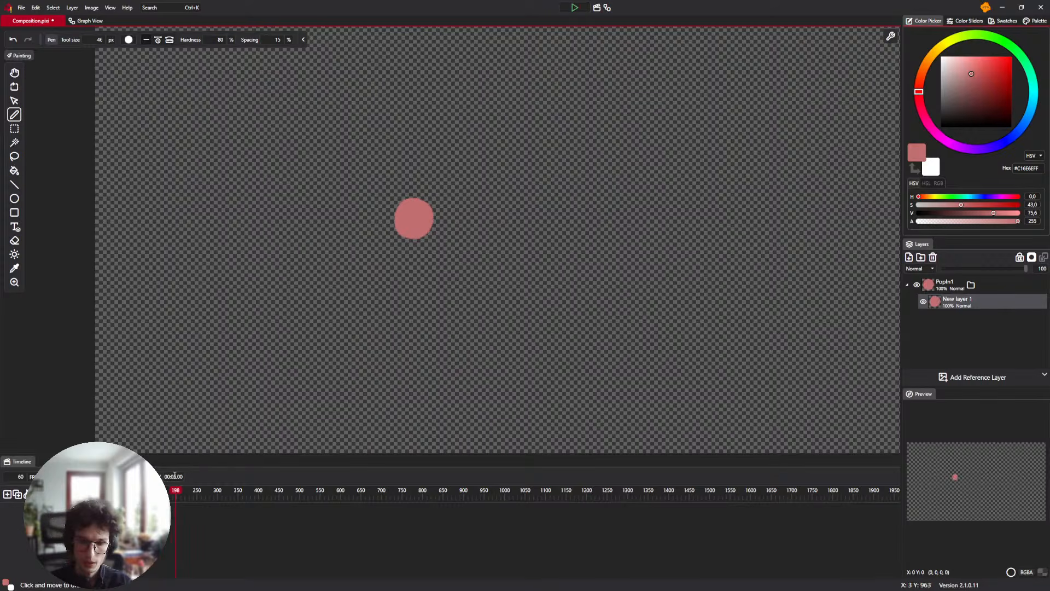
pyautogui.click(174, 476)
pyautogui.write('2')
pyautogui.press('Return')
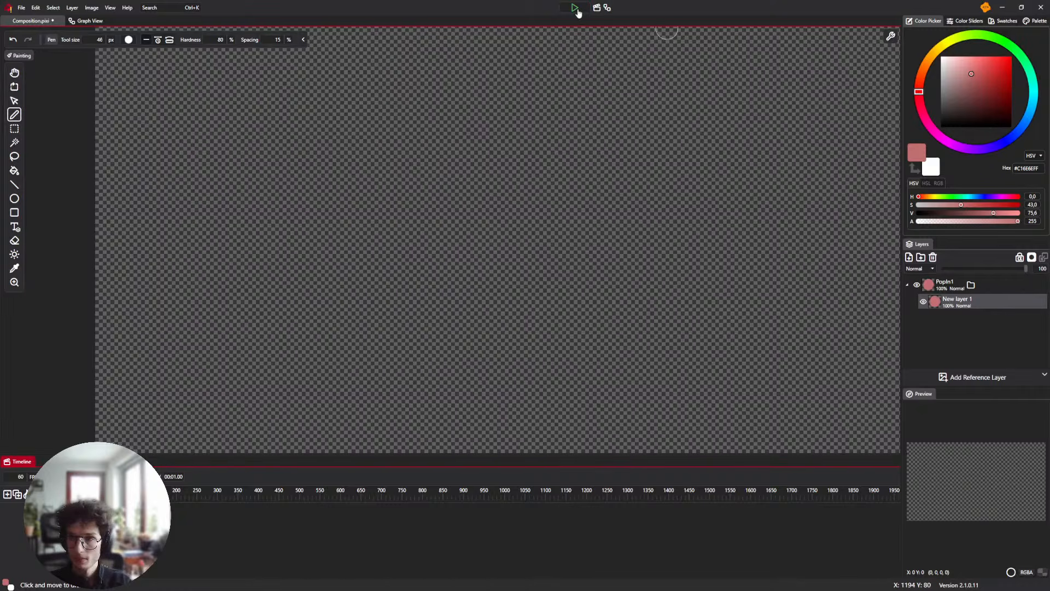
pyautogui.click(574, 9)
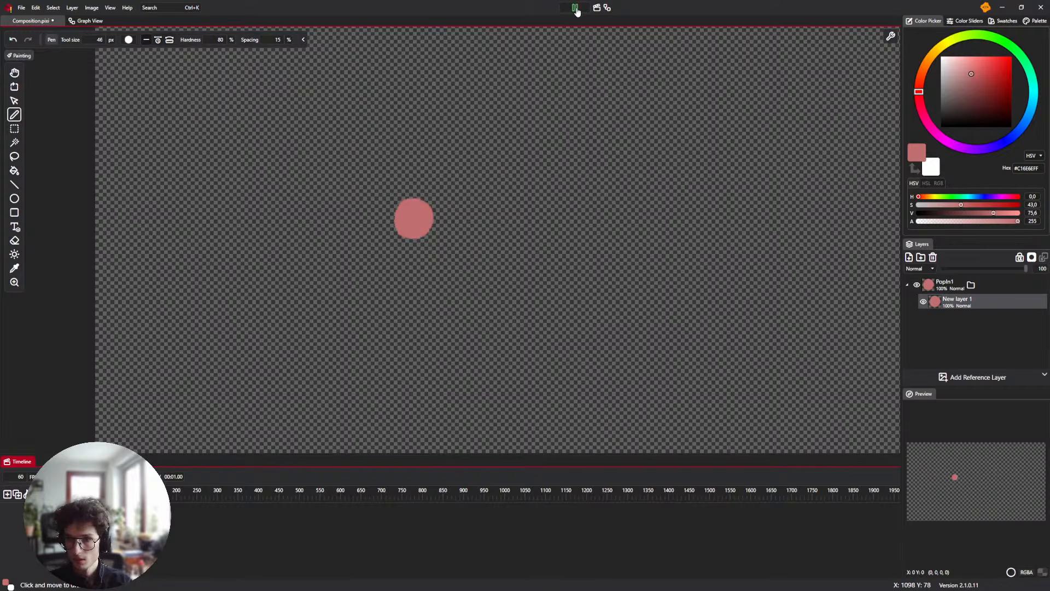
pyautogui.click(575, 9)
# Rearrange the New layer 1 and PopIn1 nodes close together above the Time, Remap and Add nodes
pyautogui.click(84, 24)
pyautogui.moveTo(540, 97); pyautogui.dragTo(546, 84)
pyautogui.moveTo(398, 247); pyautogui.dragTo(441, 174)
pyautogui.moveTo(300, 326); pyautogui.dragTo(247, 233)
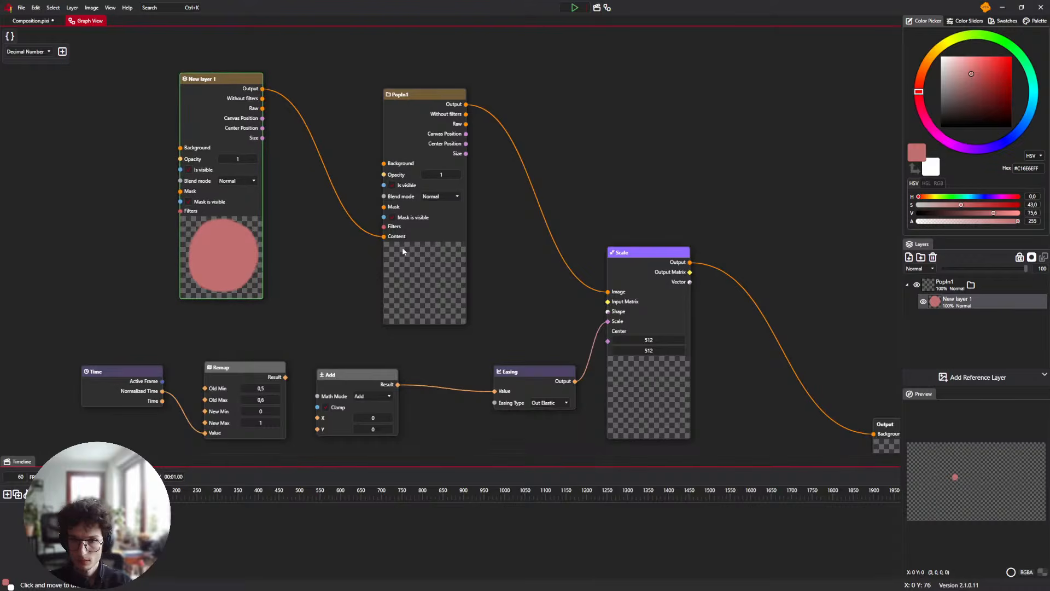
pyautogui.moveTo(452, 272); pyautogui.dragTo(159, 245)
pyautogui.click(332, 262)
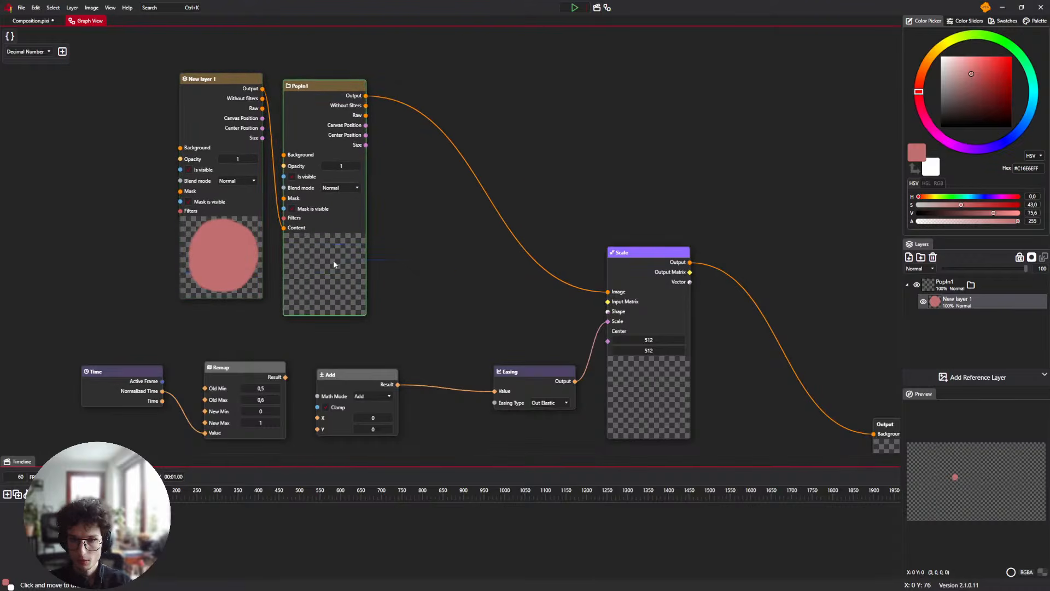
pyautogui.moveTo(410, 259); pyautogui.dragTo(136, 246)
pyautogui.moveTo(306, 259); pyautogui.dragTo(234, 261)
pyautogui.click(359, 258)
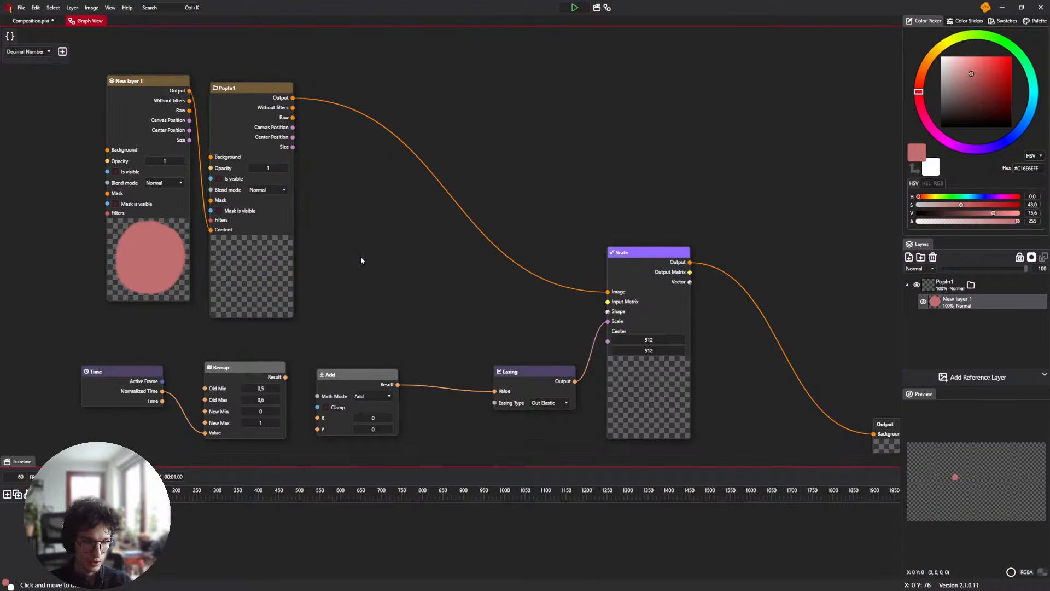
pyautogui.moveTo(349, 258); pyautogui.dragTo(262, 239)
pyautogui.click(401, 245)
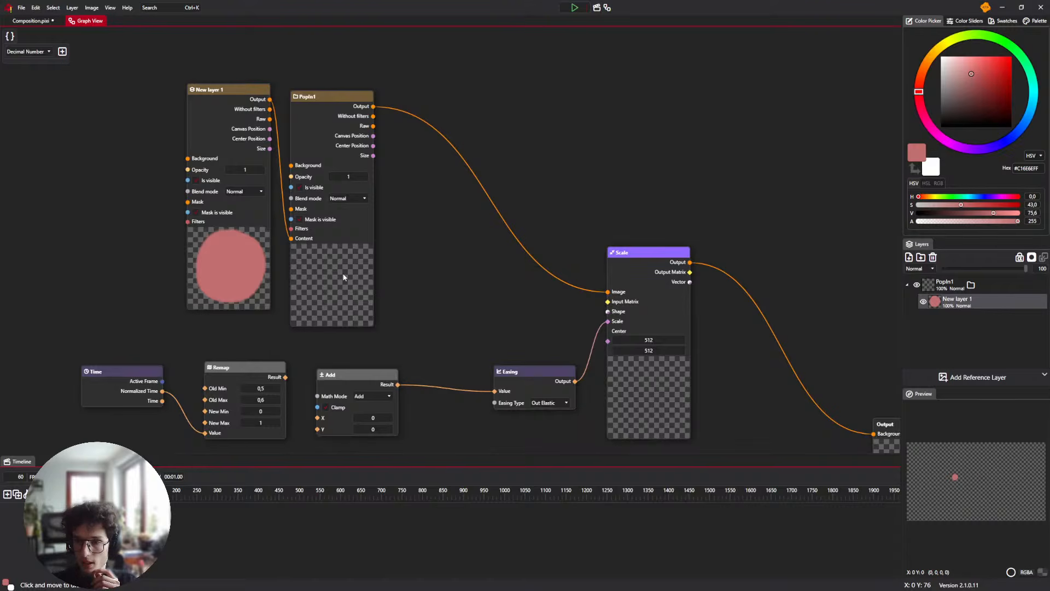
# Reposition the PopIn1 node and connect its Center Position output to the Scale node's Center input
pyautogui.moveTo(344, 278); pyautogui.dragTo(371, 232)
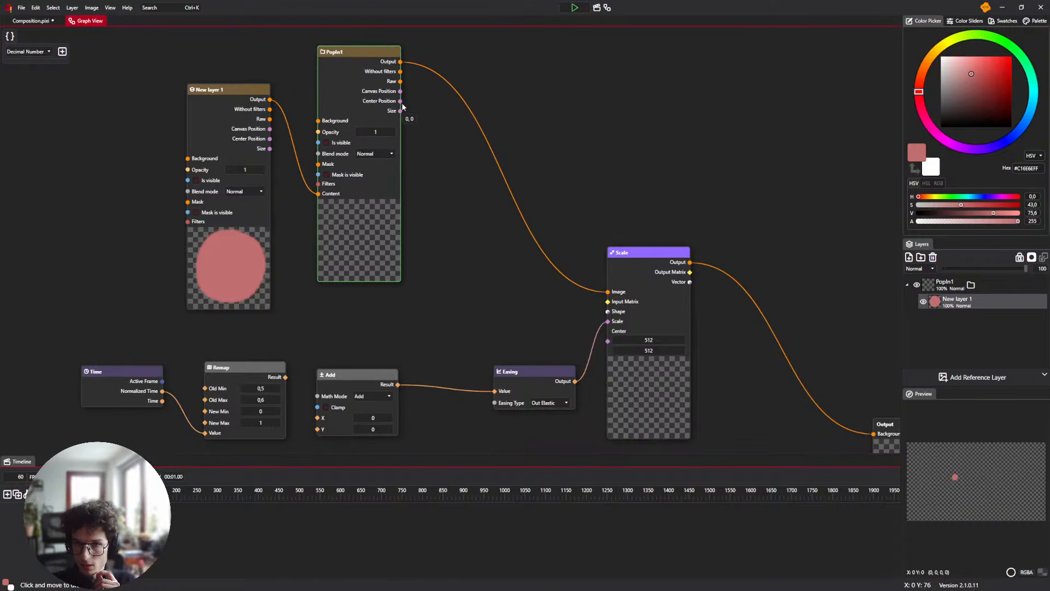
pyautogui.moveTo(401, 100); pyautogui.dragTo(609, 343)
pyautogui.moveTo(514, 324); pyautogui.dragTo(444, 284)
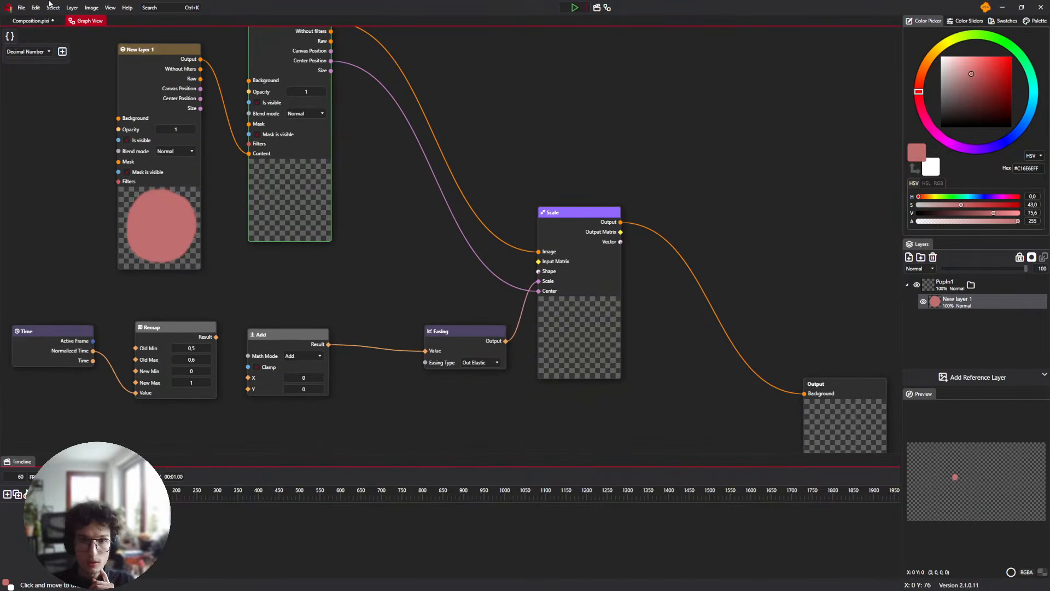
# Play and pause the composition repeatedly to examine how the painted blob scales in around its centre
pyautogui.click(43, 20)
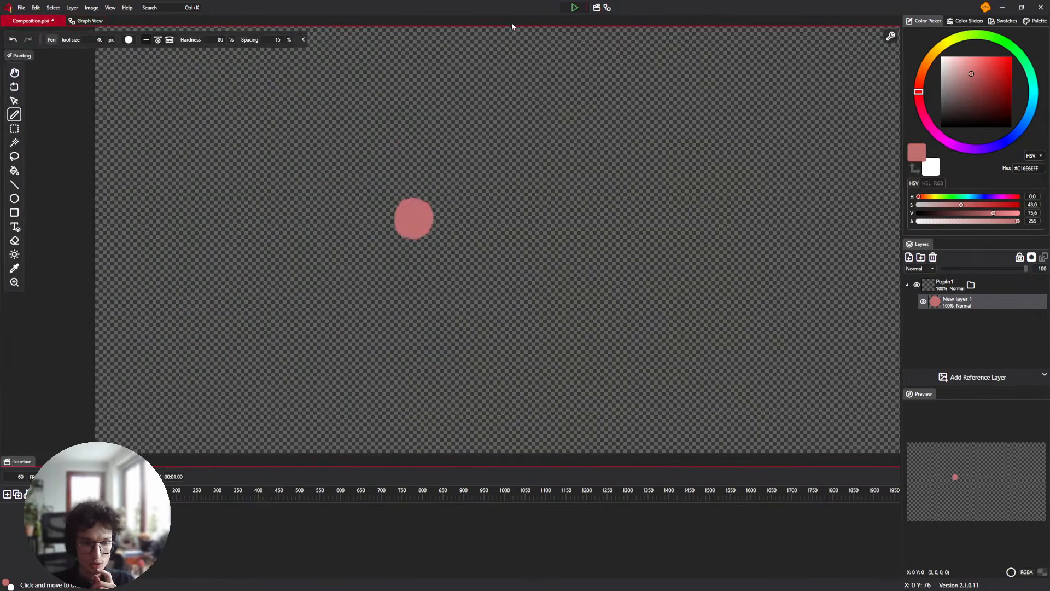
pyautogui.click(572, 8)
pyautogui.click(573, 9)
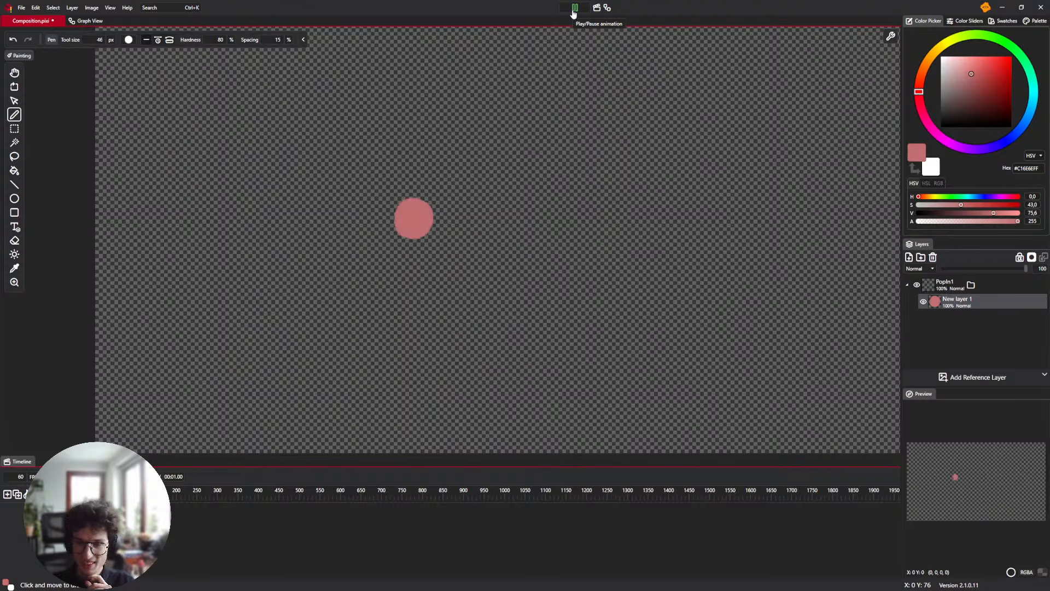
pyautogui.click(573, 9)
pyautogui.click(574, 10)
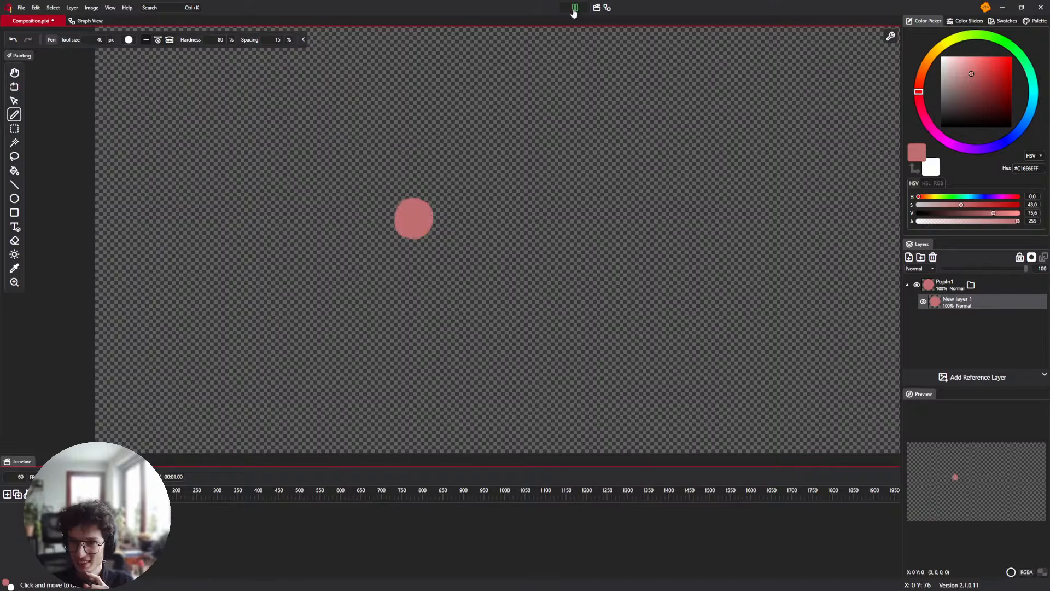
pyautogui.click(574, 9)
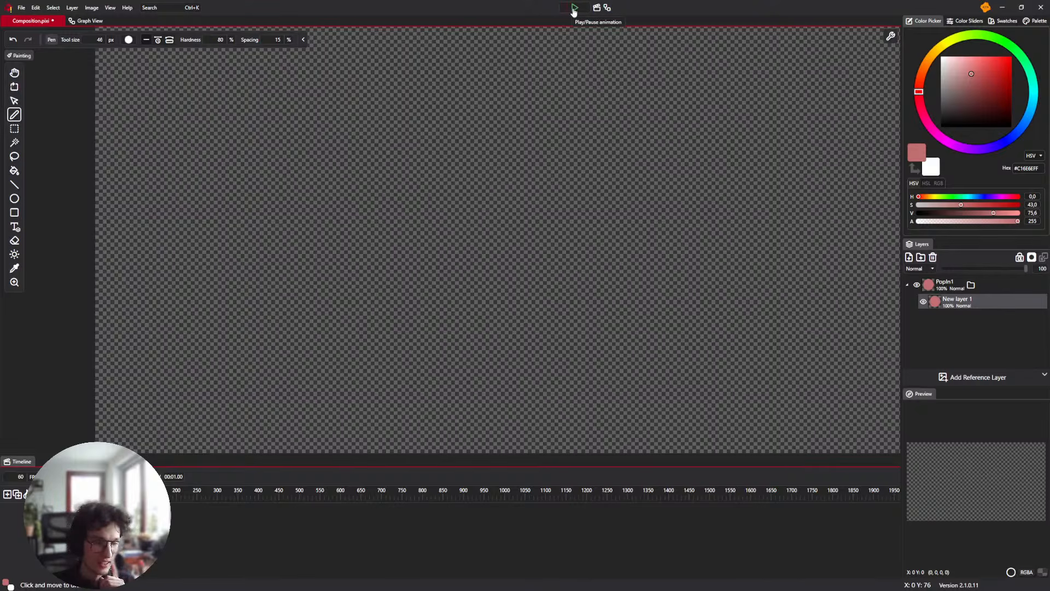
pyautogui.click(574, 9)
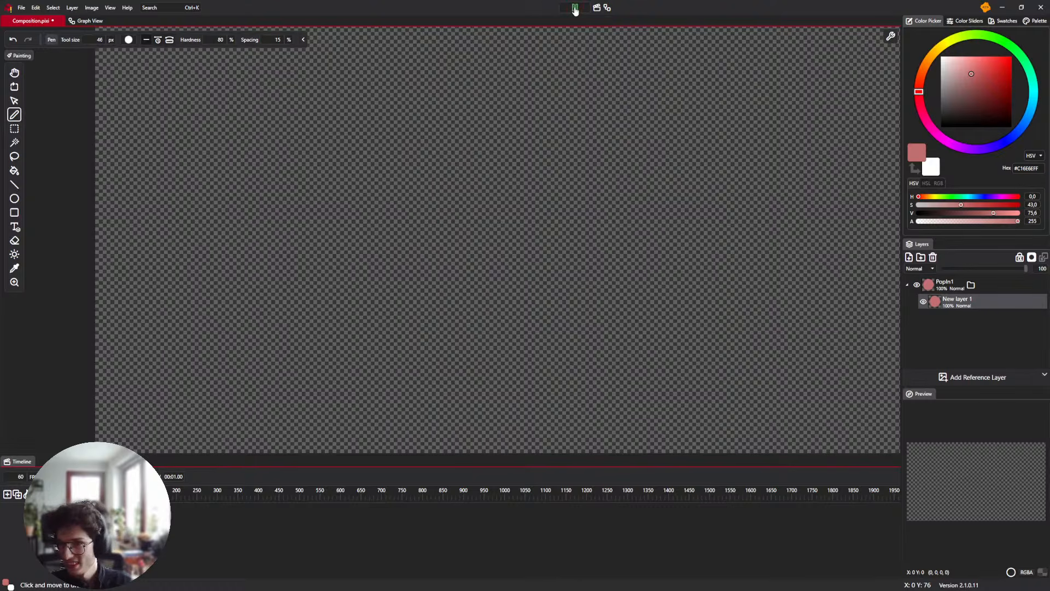
pyautogui.click(574, 10)
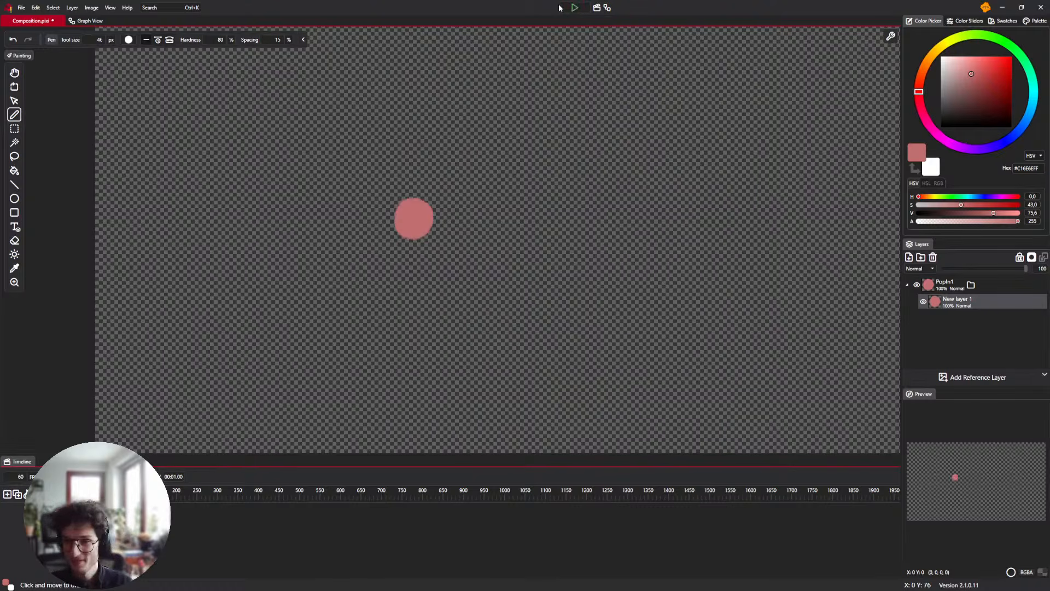
# Select the Time and Remap nodes together in the node graph
pyautogui.click(86, 21)
pyautogui.moveTo(342, 241); pyautogui.dragTo(419, 150)
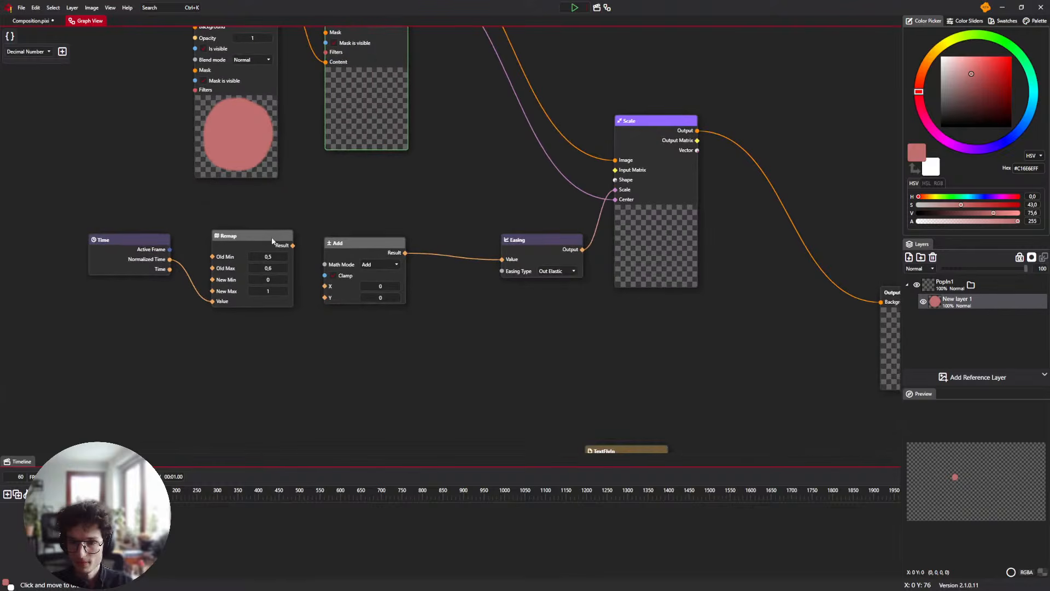
pyautogui.moveTo(85, 228); pyautogui.dragTo(294, 301)
pyautogui.moveTo(548, 128); pyautogui.dragTo(463, 269)
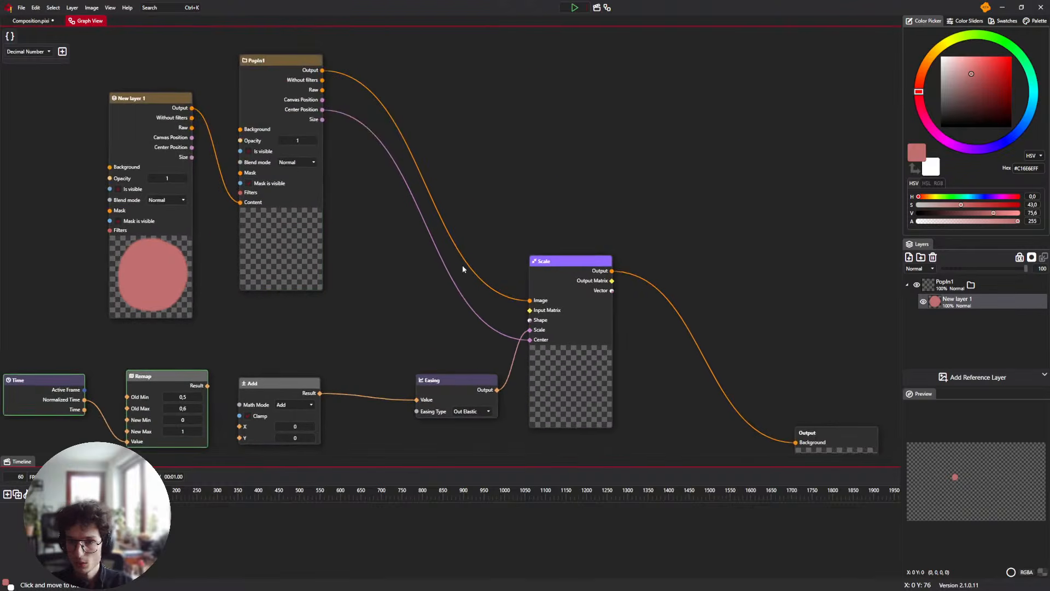
pyautogui.moveTo(304, 189); pyautogui.dragTo(322, 155)
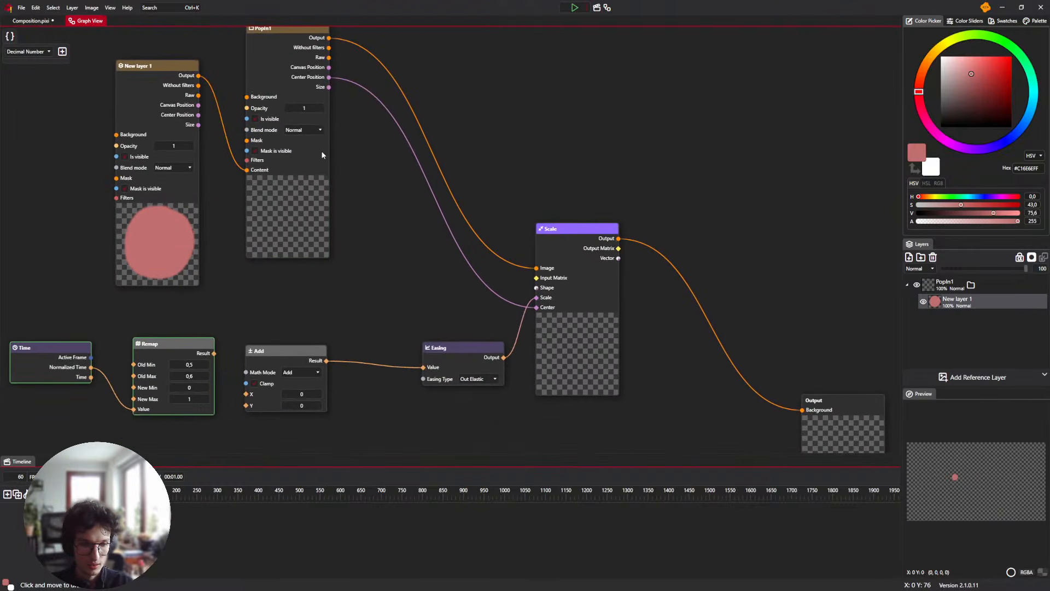
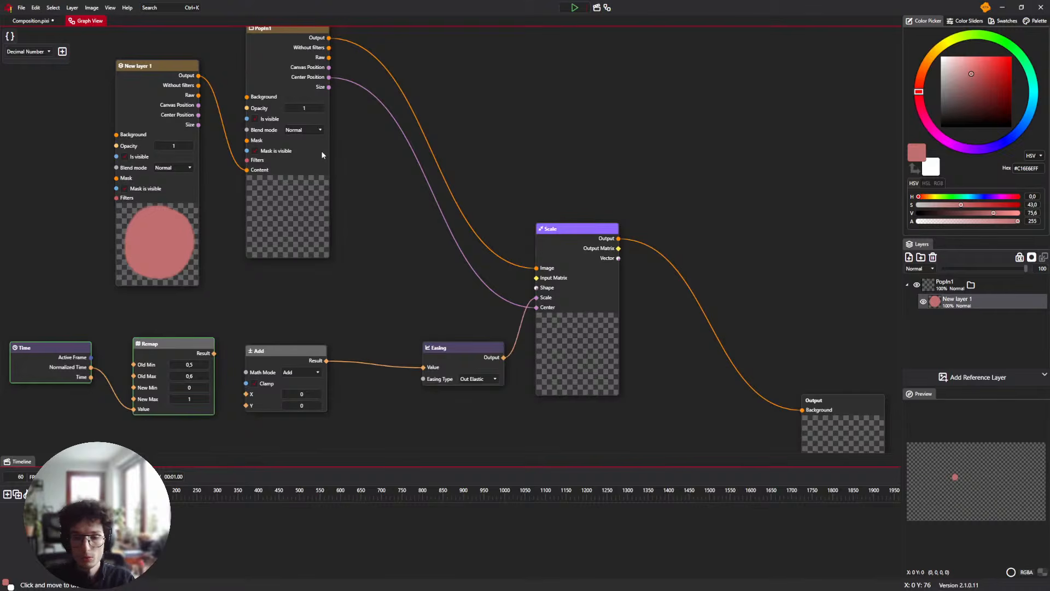
pyautogui.click(36, 7)
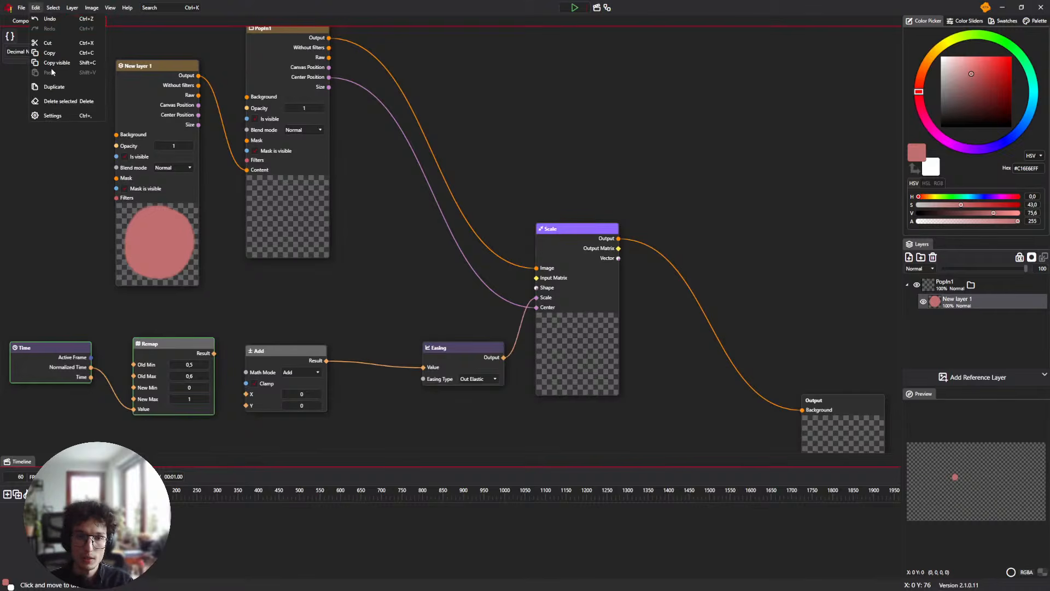
pyautogui.click(55, 115)
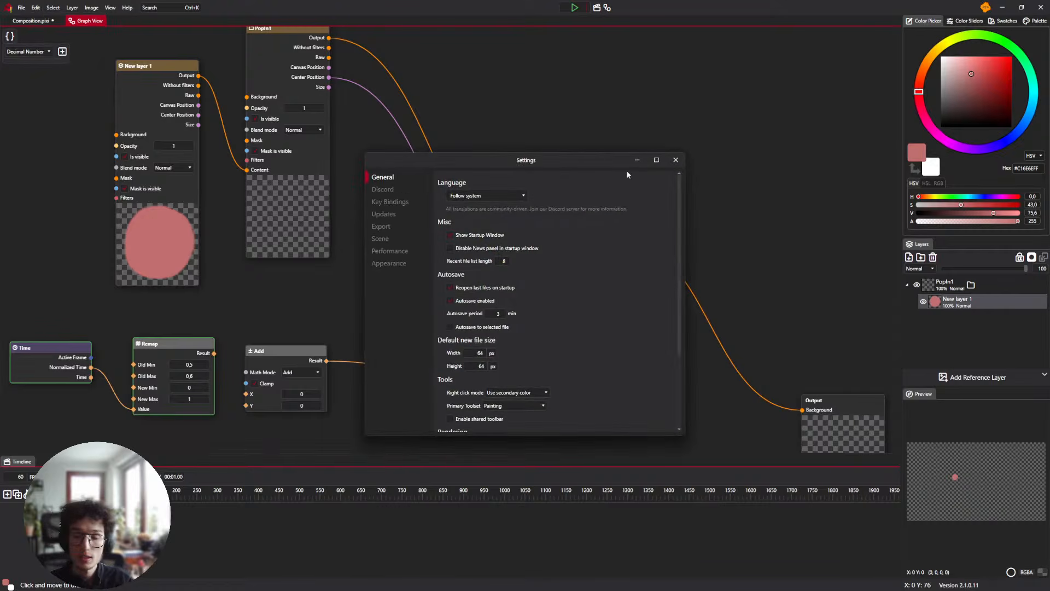
pyautogui.click(675, 160)
# Return to the composition canvas and play and pause it to watch the painted blob pop in
pyautogui.click(31, 20)
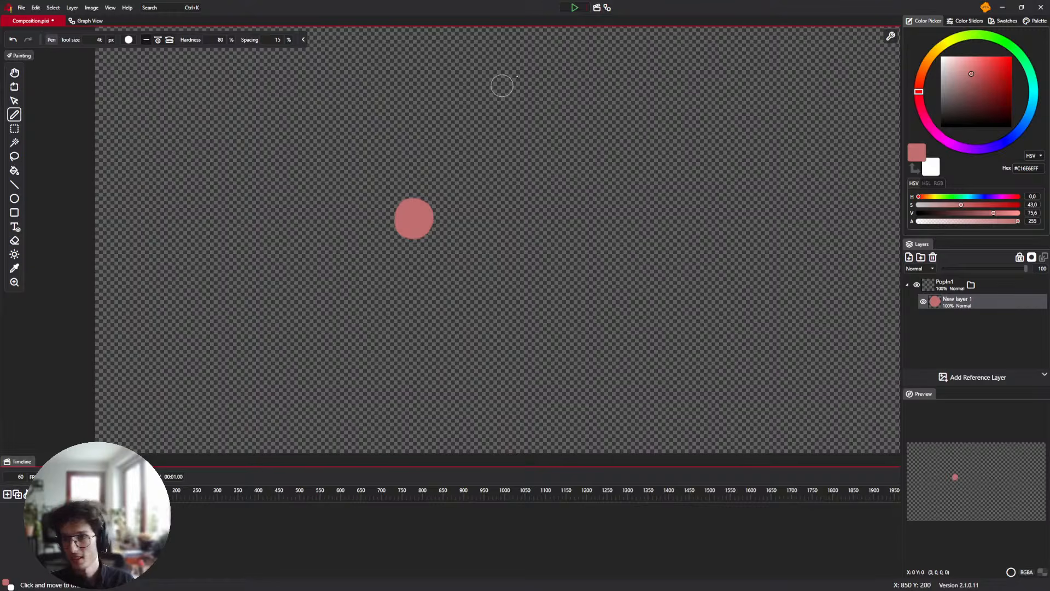
pyautogui.click(574, 8)
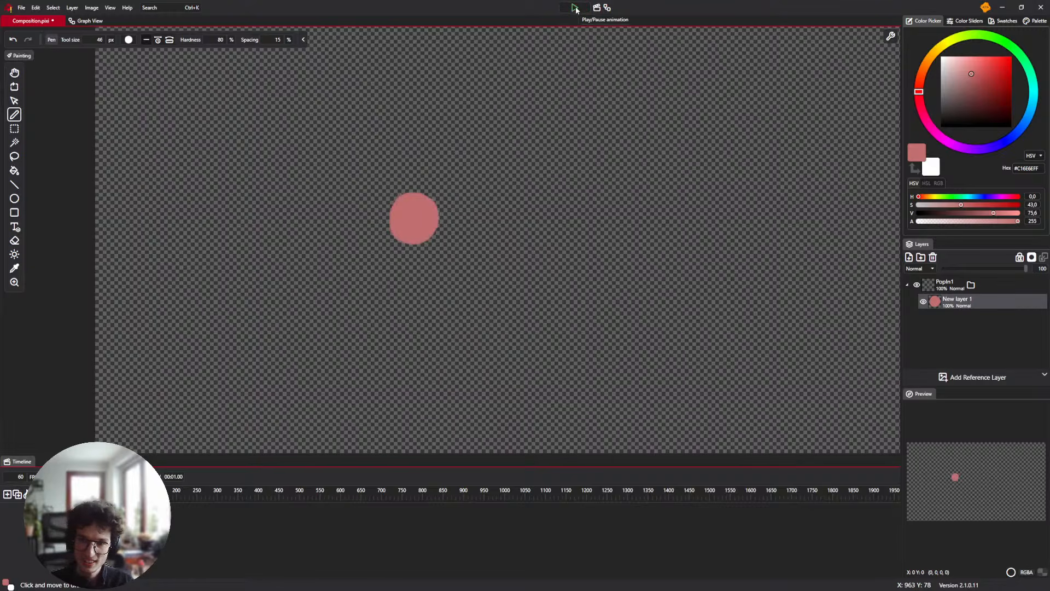
pyautogui.click(576, 8)
# In the node graph, move the New layer 1 node slightly farther from the PopIn1 node
pyautogui.click(78, 25)
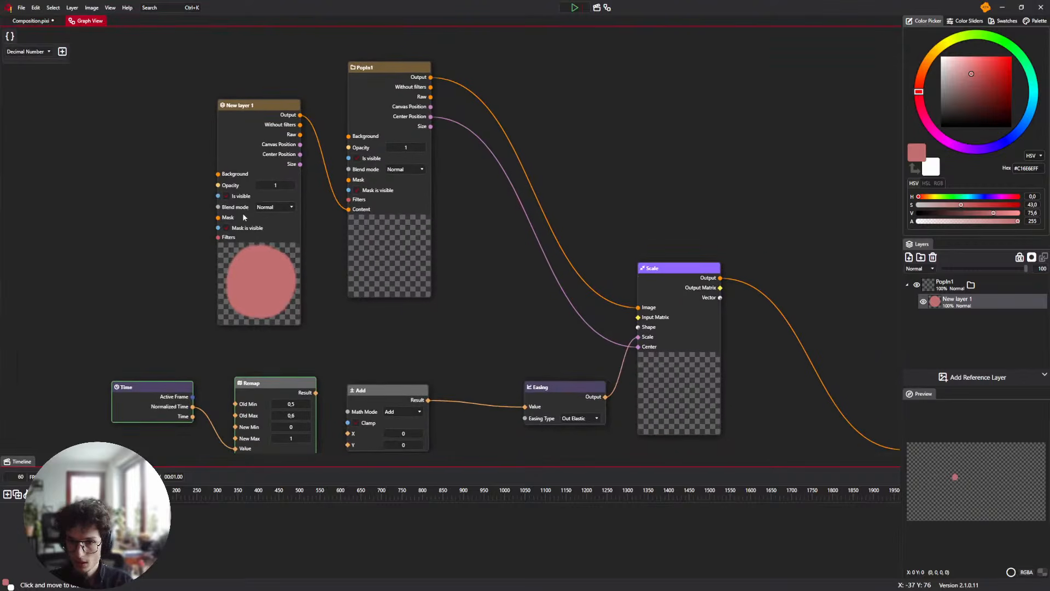
pyautogui.scroll(2, 384, 235)
pyautogui.scroll(-2, 415, 237)
pyautogui.scroll(2, 389, 253)
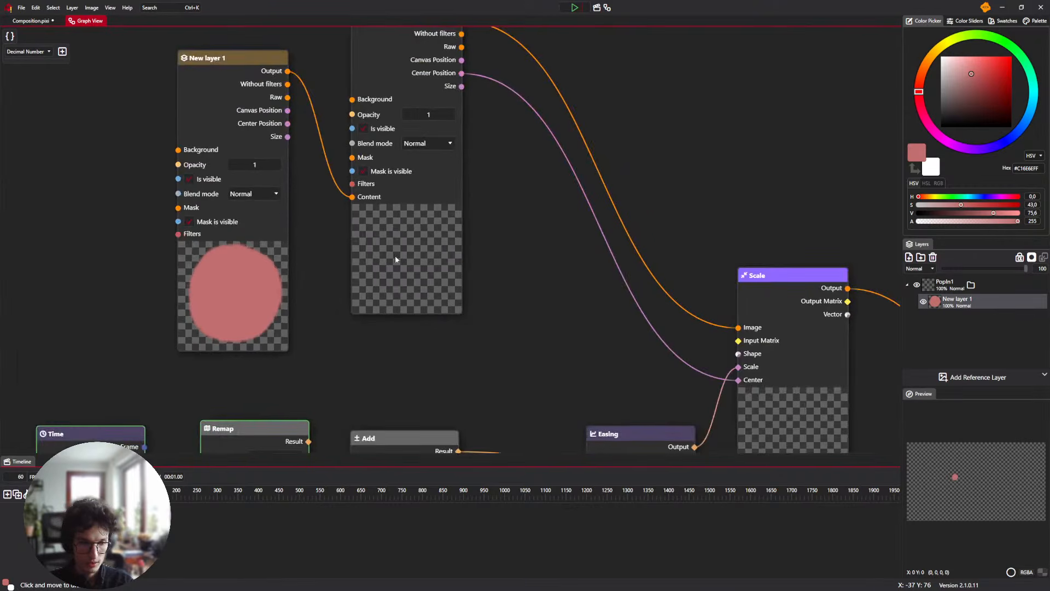
pyautogui.moveTo(498, 240); pyautogui.dragTo(485, 227)
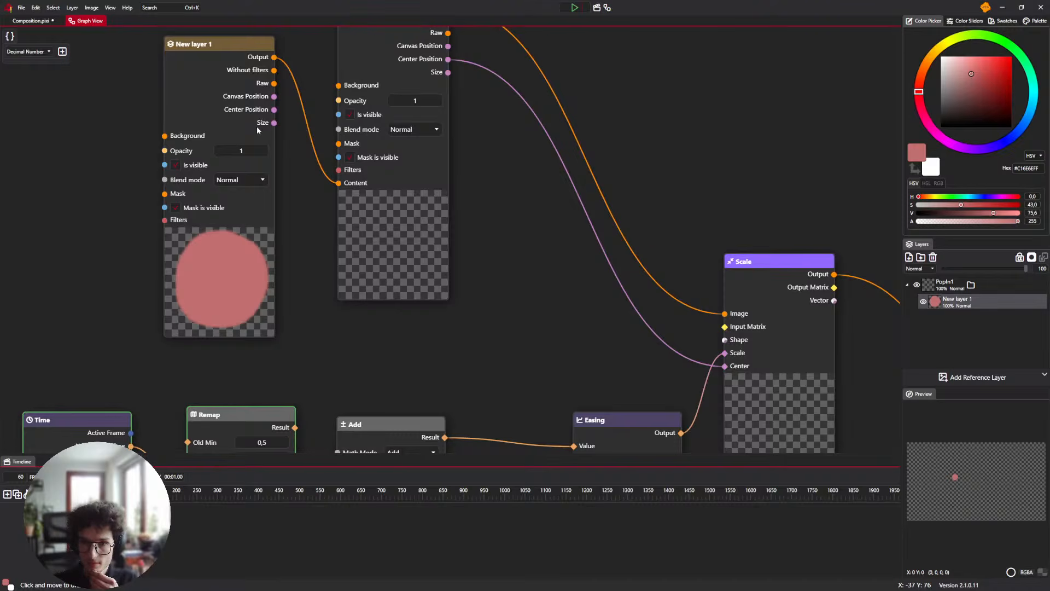
pyautogui.moveTo(257, 127); pyautogui.dragTo(218, 133)
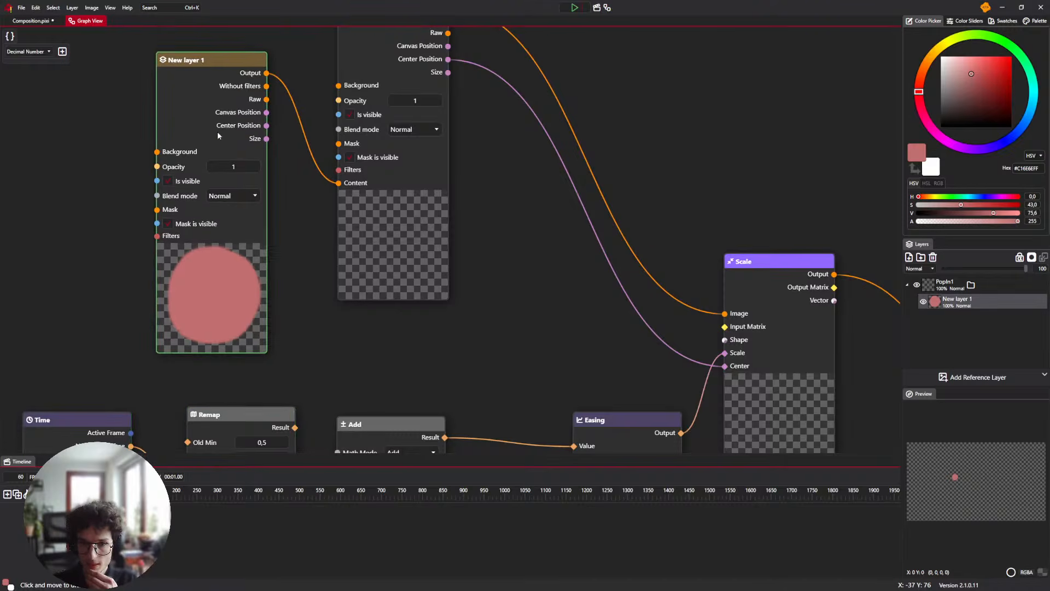
# Move the Add node toward the Easing node to widen its gap from the Remap node
pyautogui.click(574, 8)
pyautogui.moveTo(436, 204); pyautogui.dragTo(394, 228)
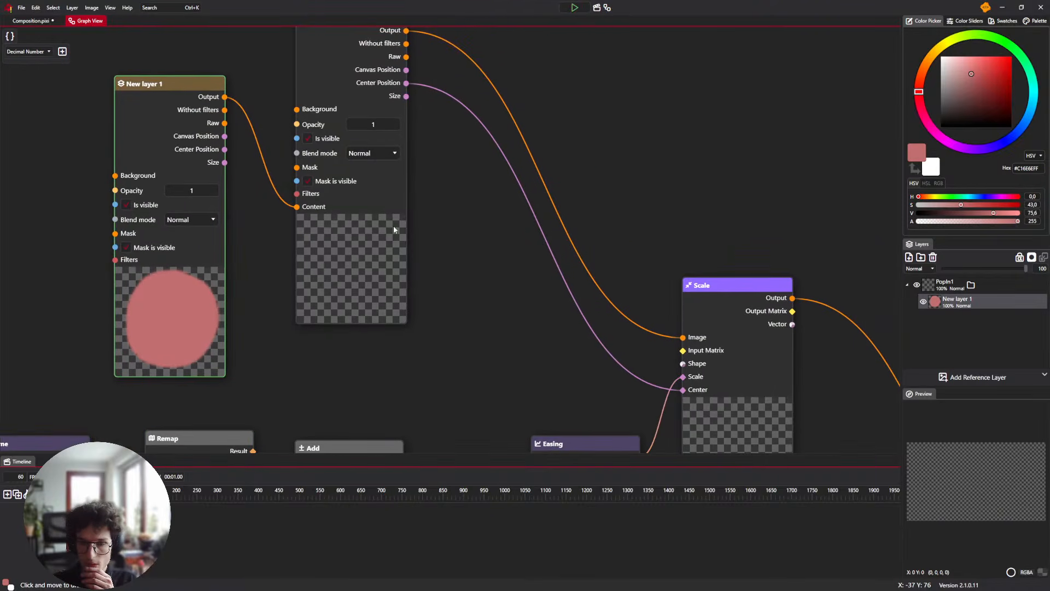
pyautogui.moveTo(499, 178); pyautogui.dragTo(445, 97)
pyautogui.moveTo(561, 212); pyautogui.dragTo(533, 172)
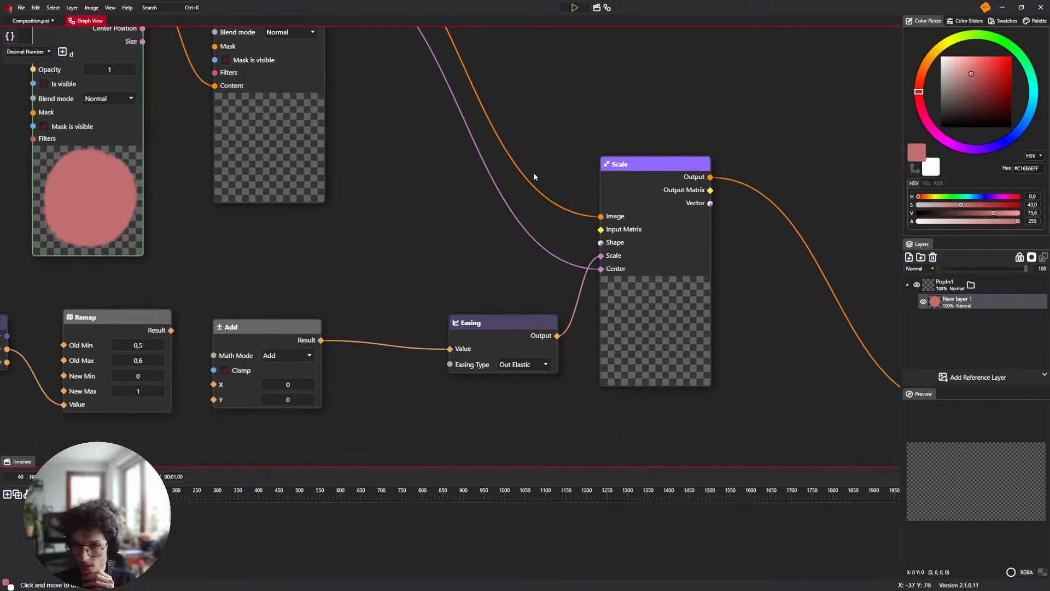
pyautogui.moveTo(258, 331); pyautogui.dragTo(294, 331)
pyautogui.moveTo(247, 300); pyautogui.dragTo(386, 291)
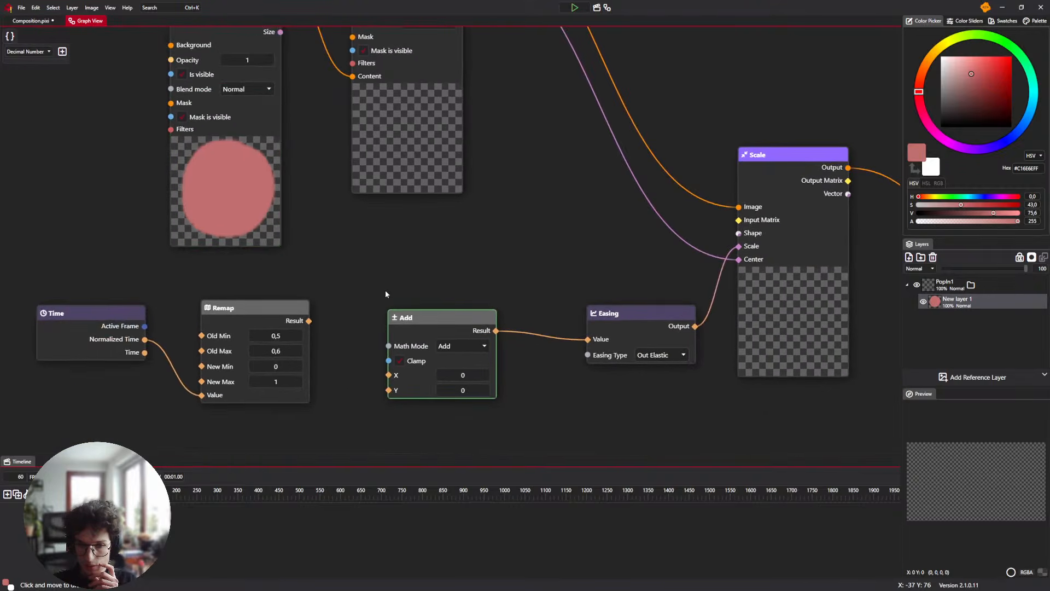
# Enter 0.6 as the Old Max value of the Remap node
pyautogui.click(271, 354)
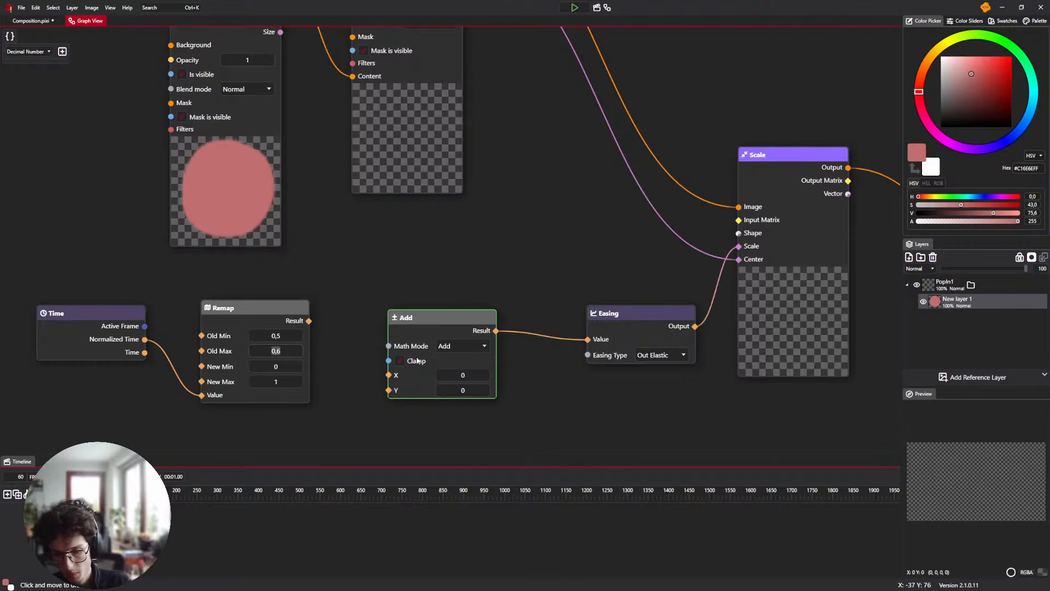
pyautogui.write('0.')
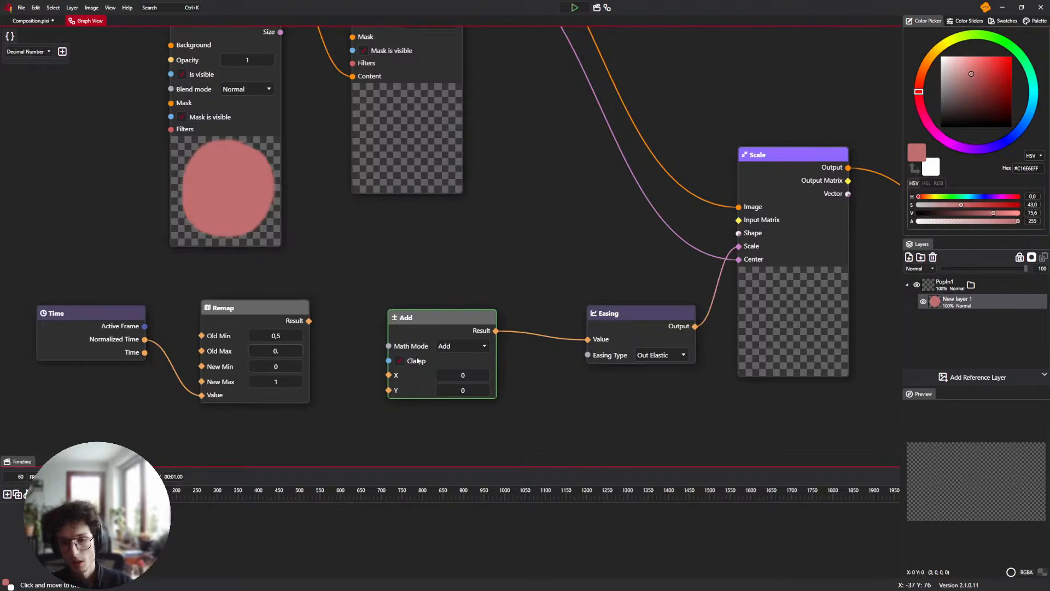
pyautogui.write('6')
# Return to the composition canvas and set the animation's duration to 5 seconds
pyautogui.click(57, 20)
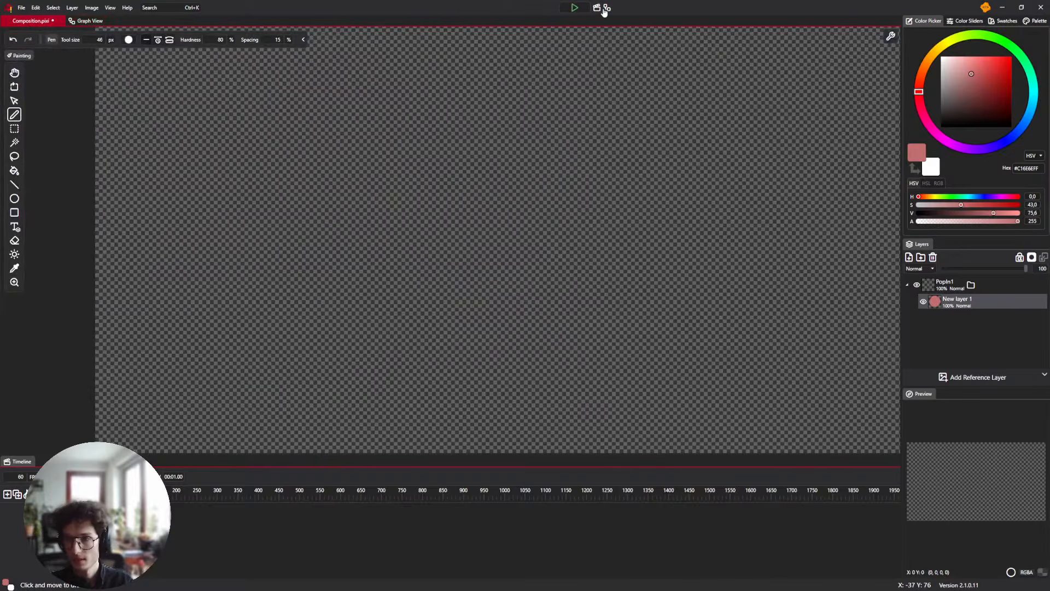
pyautogui.click(172, 477)
pyautogui.hotkey('ctrl', 'a')
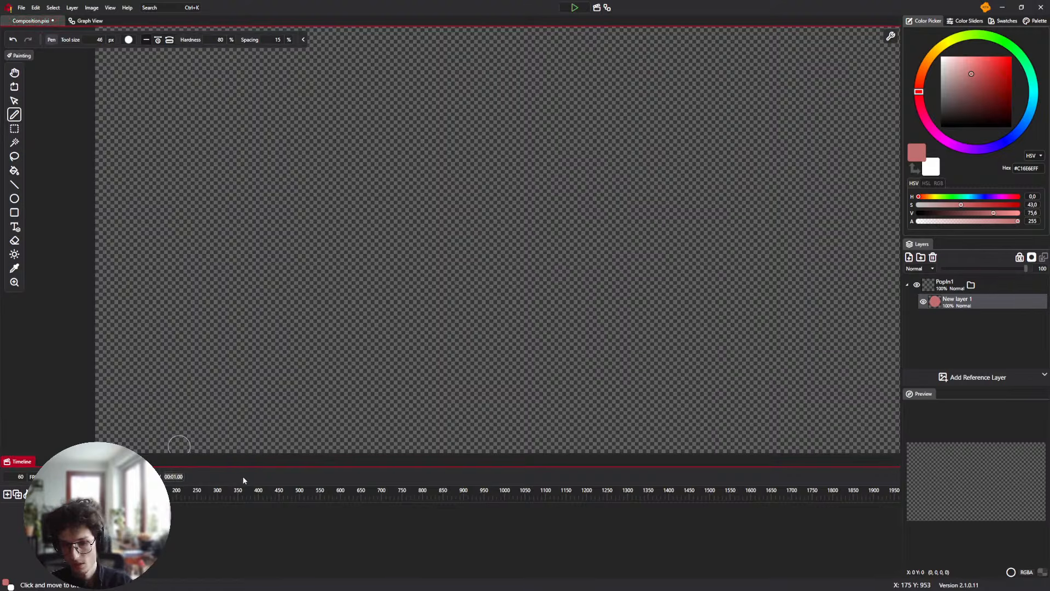
pyautogui.write('5')
pyautogui.press('Return')
# Play the five-second composition to examine the blob's pop-in timing, pause it, and check the node graph
pyautogui.scroll(-8, 243, 207)
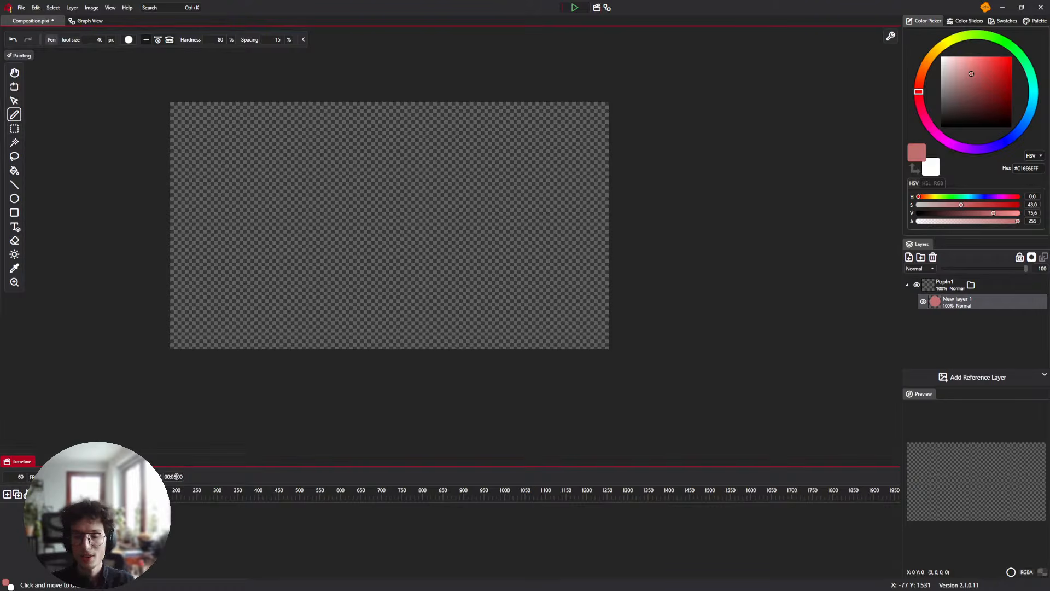
pyautogui.click(573, 10)
pyautogui.scroll(4, 247, 232)
pyautogui.moveTo(247, 232); pyautogui.dragTo(259, 243)
pyautogui.scroll(-2, 289, 214)
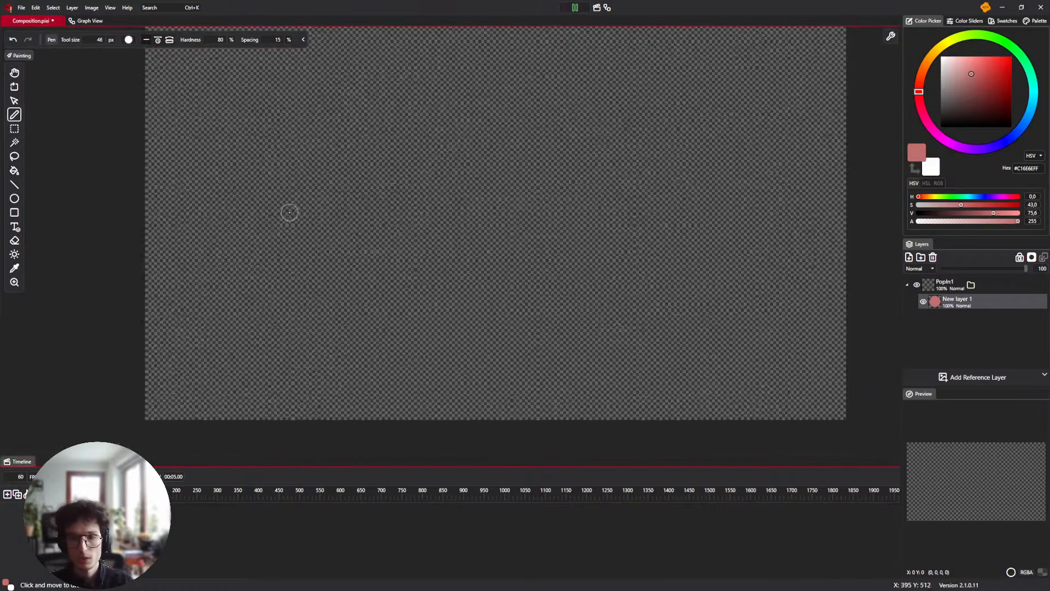
pyautogui.moveTo(310, 192); pyautogui.dragTo(301, 202)
pyautogui.scroll(2, 302, 201)
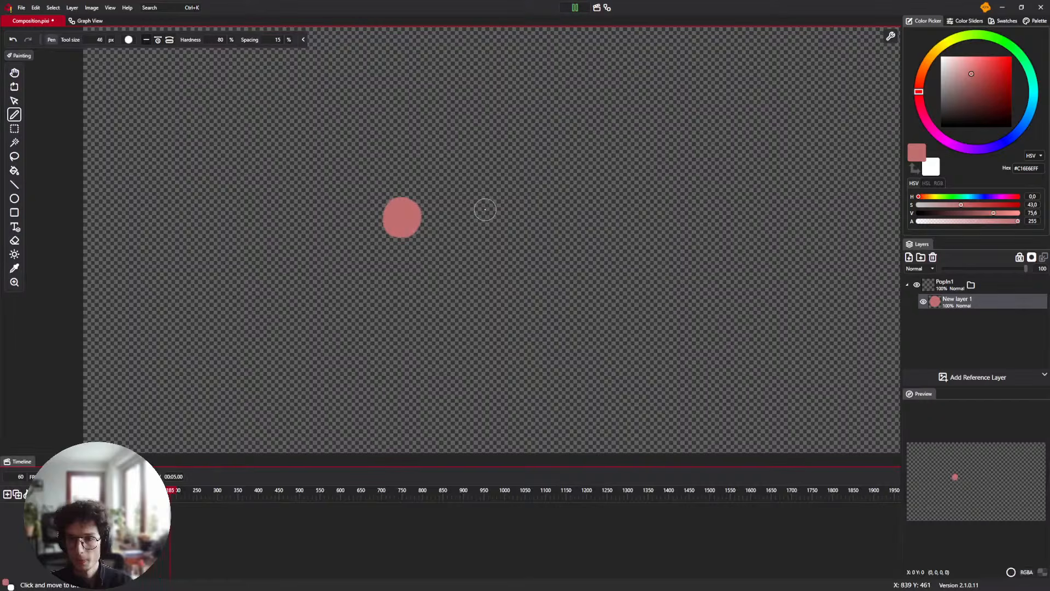
pyautogui.scroll(3, 489, 210)
pyautogui.click(580, 8)
pyautogui.click(88, 21)
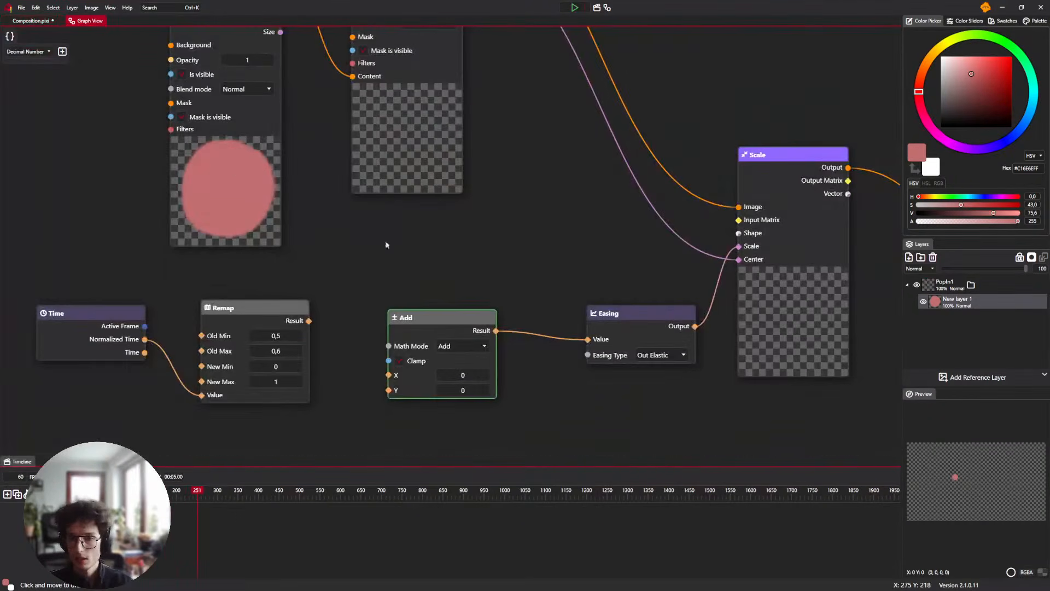
pyautogui.click(29, 20)
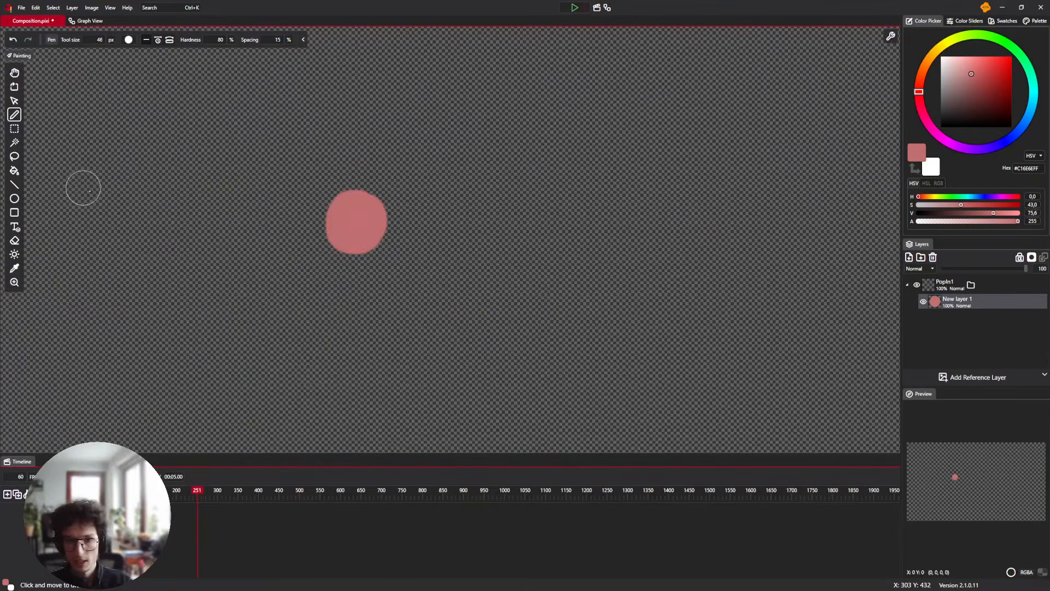
# Switch to the vector toolset and add the text "Amazing feature" at about 79 pt, starting over the painted blob
pyautogui.click(14, 226)
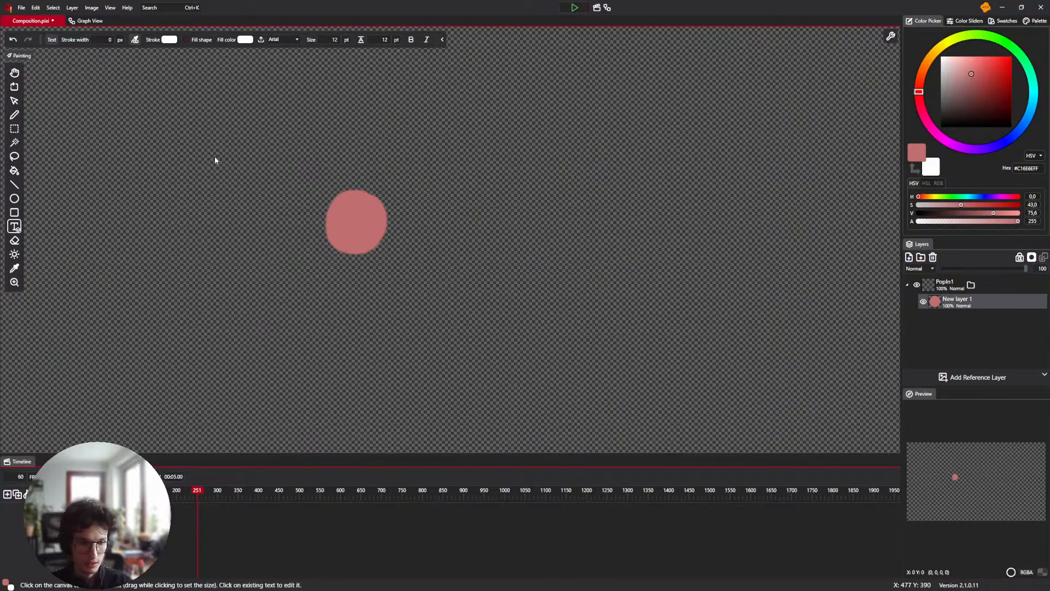
pyautogui.click(52, 55)
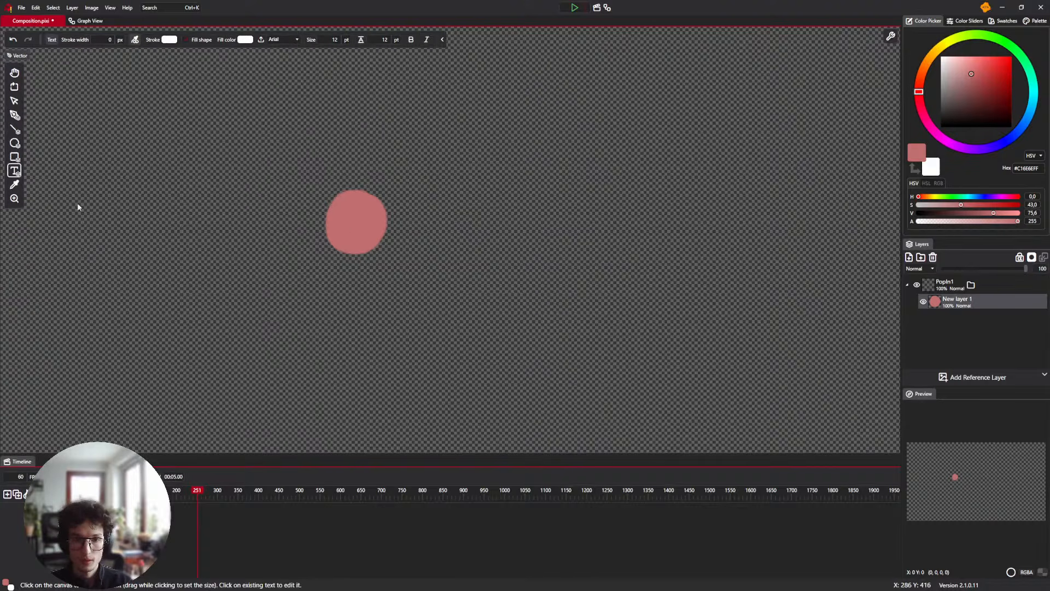
pyautogui.moveTo(339, 192); pyautogui.dragTo(383, 232)
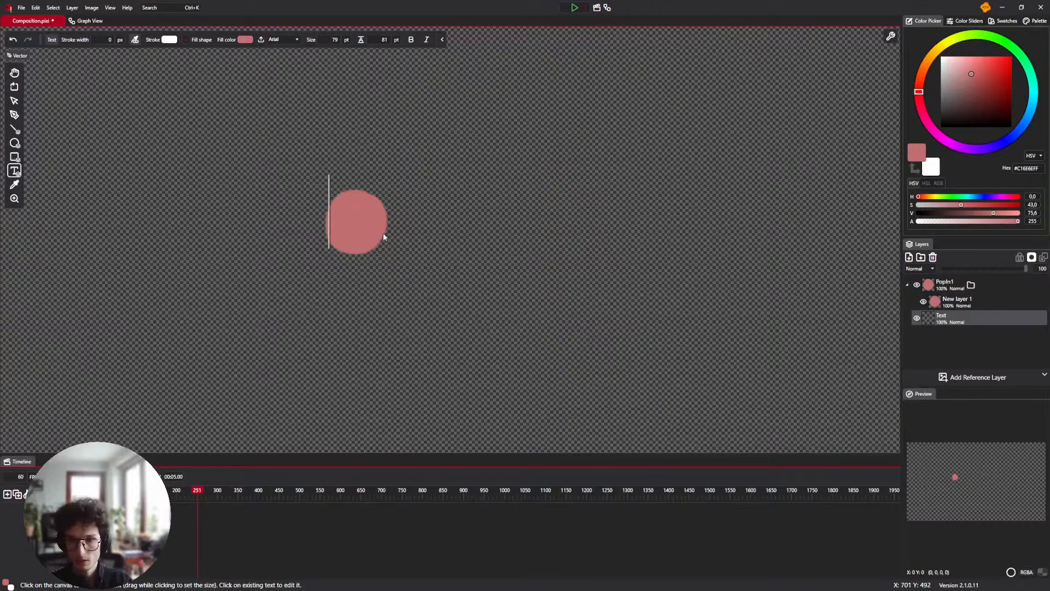
pyautogui.write('Mamazing feature')
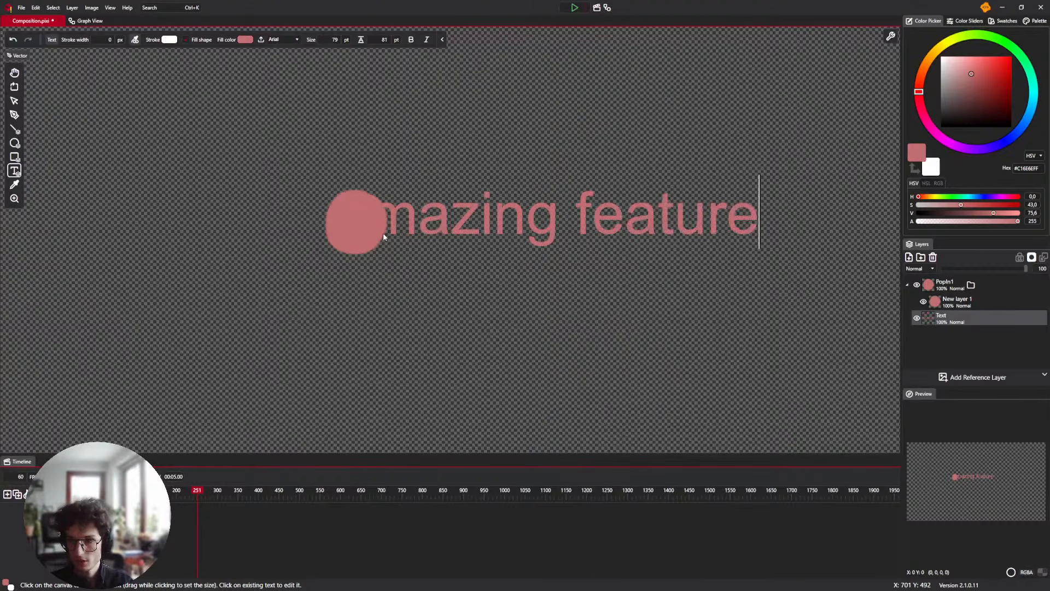
# Move the Text layer into the PopIn1 folder and delete the painted New layer 1
pyautogui.scroll(-3, 364, 139)
pyautogui.moveTo(952, 319)
pyautogui.mouseDown()
pyautogui.moveTo(956, 300)
pyautogui.moveTo(956, 316)
pyautogui.mouseUp()
pyautogui.click(956, 316)
pyautogui.press('Delete')
pyautogui.moveTo(433, 115); pyautogui.dragTo(418, 169)
# Change the font of the "Amazing feature" text to Comic Sans MS
pyautogui.click(282, 39)
pyautogui.scroll(-5, 285, 93)
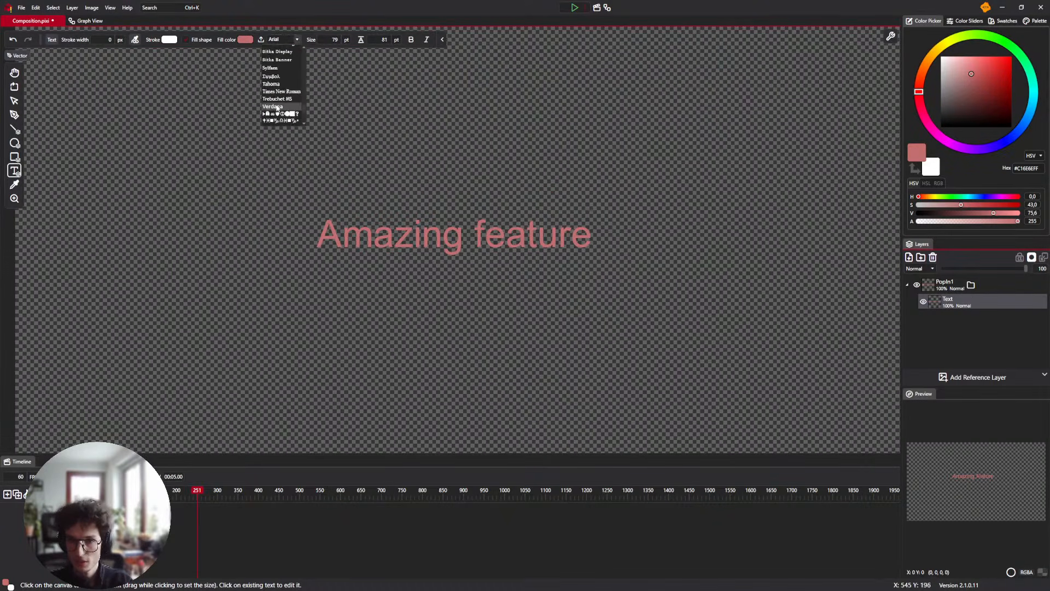
pyautogui.scroll(10, 285, 98)
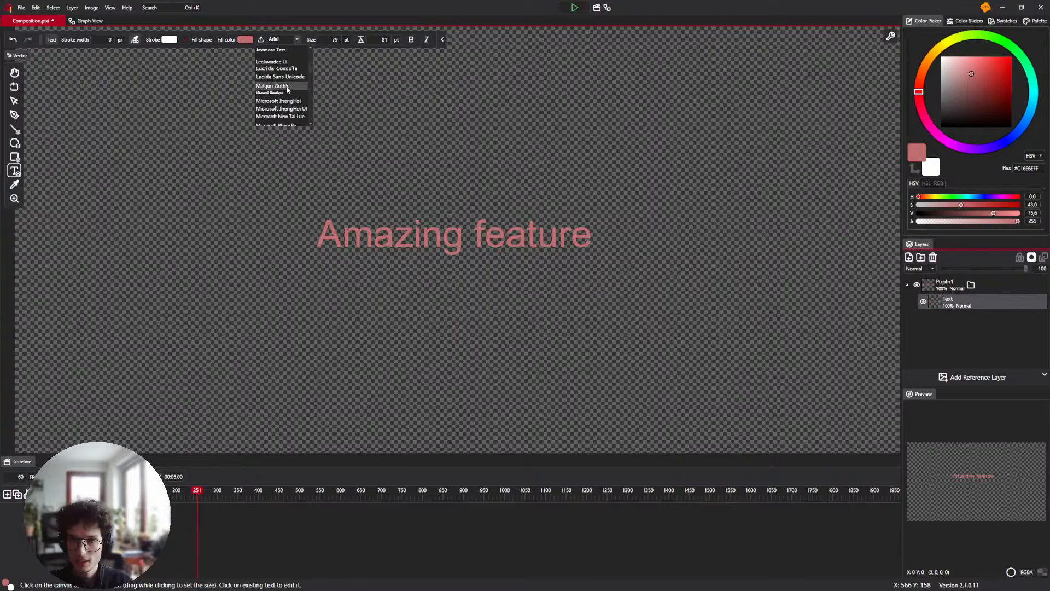
pyautogui.scroll(3, 284, 87)
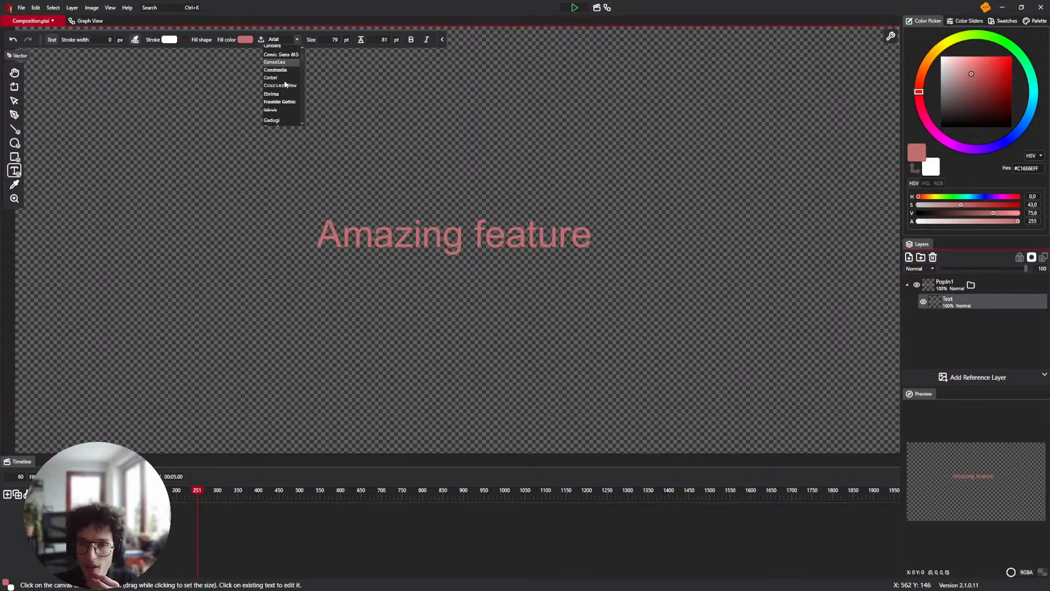
pyautogui.click(281, 95)
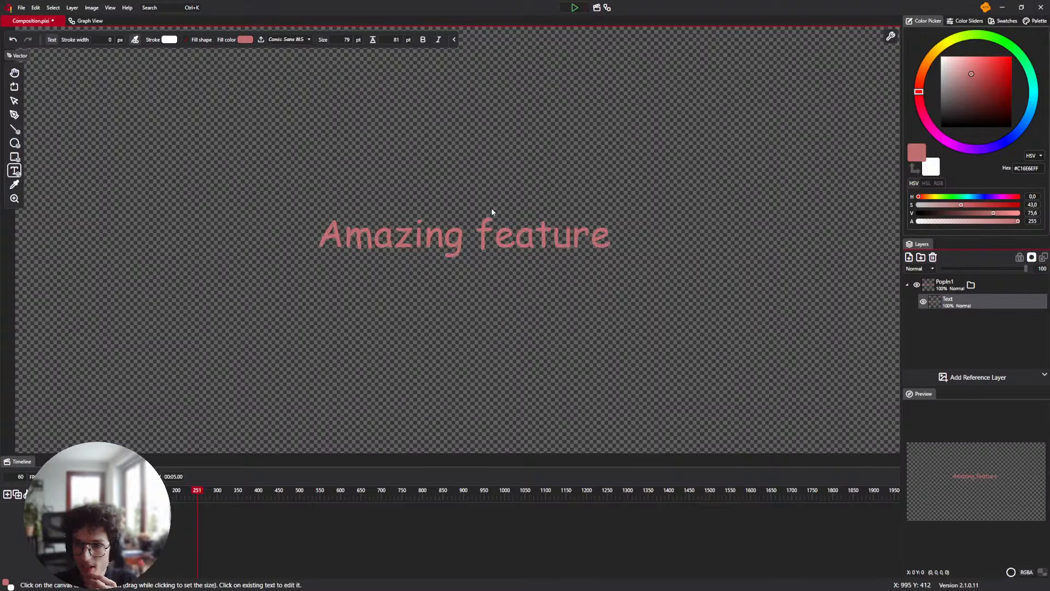
# Play and pause the composition to examine how the text pops in around its centre
pyautogui.scroll(-1, 429, 121)
pyautogui.scroll(-1, 430, 120)
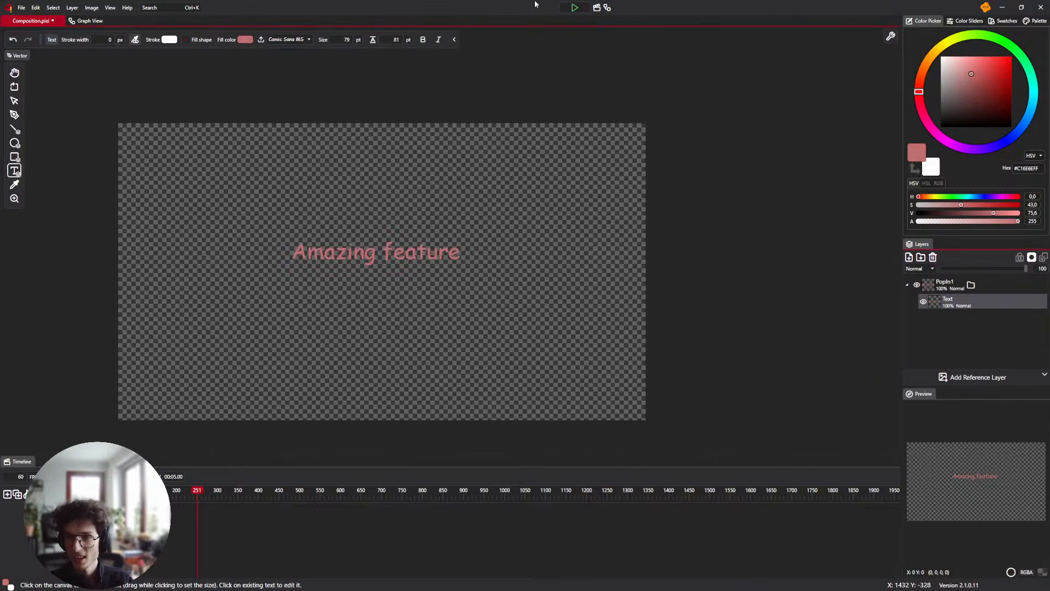
pyautogui.click(574, 8)
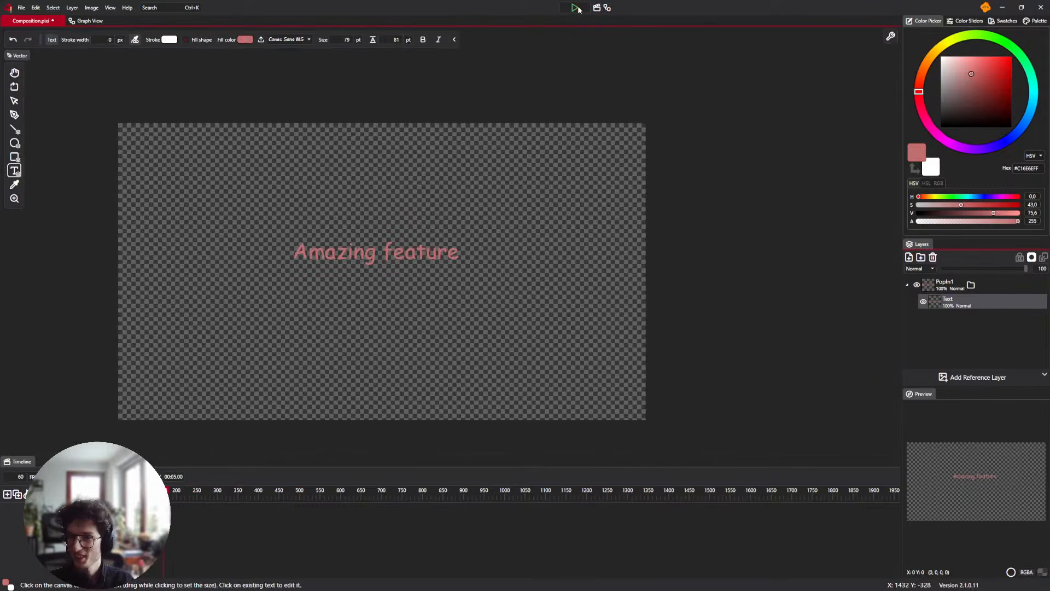
pyautogui.press('h')
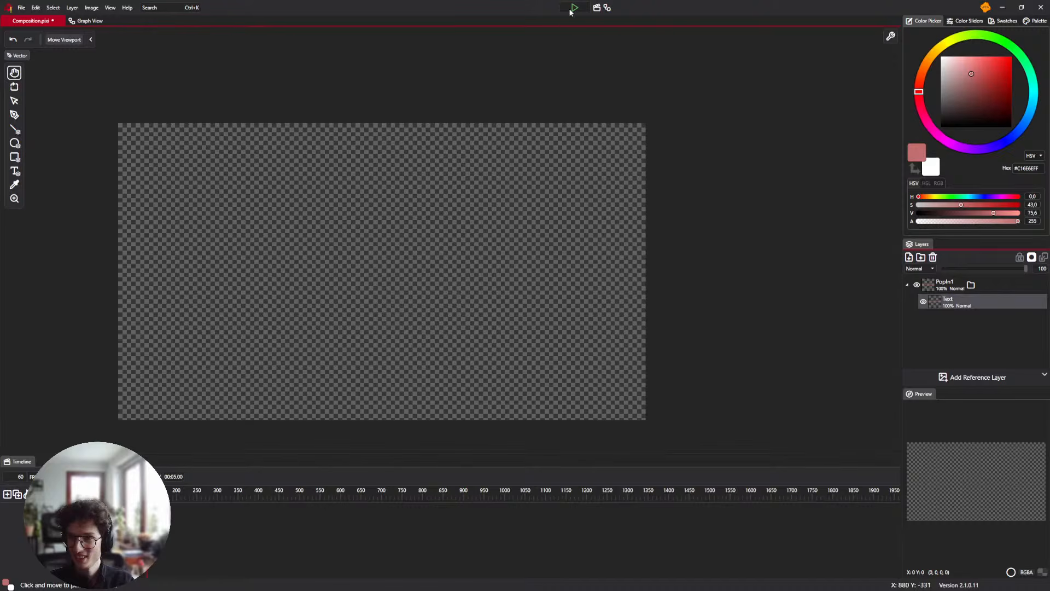
pyautogui.click(576, 9)
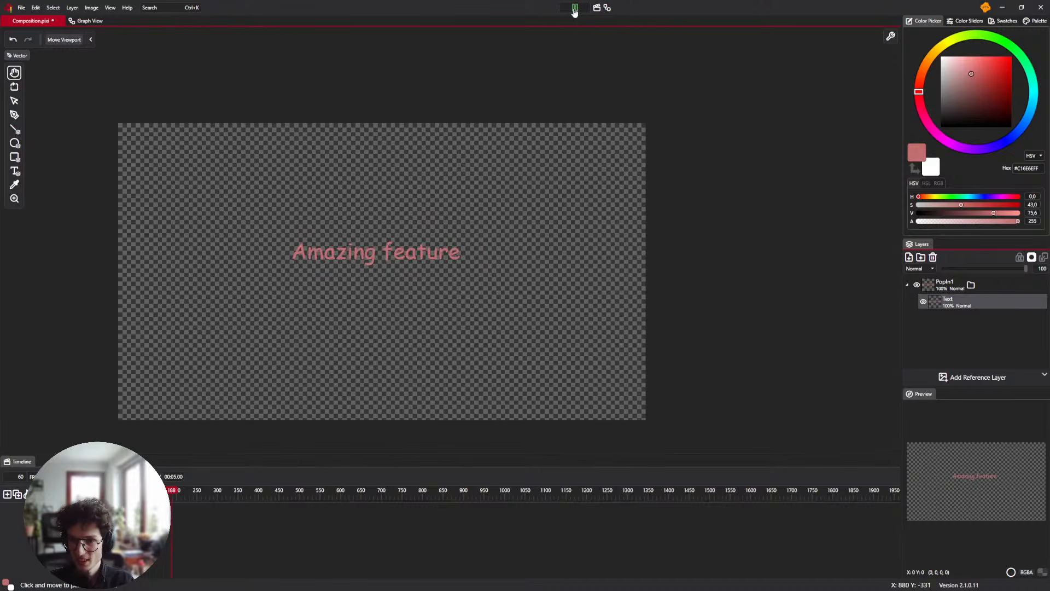
pyautogui.click(575, 11)
# Extend the text on the canvas to read "Amazing feature 1"
pyautogui.moveTo(498, 249); pyautogui.dragTo(504, 225)
pyautogui.scroll(-1, 504, 225)
pyautogui.write('ture')
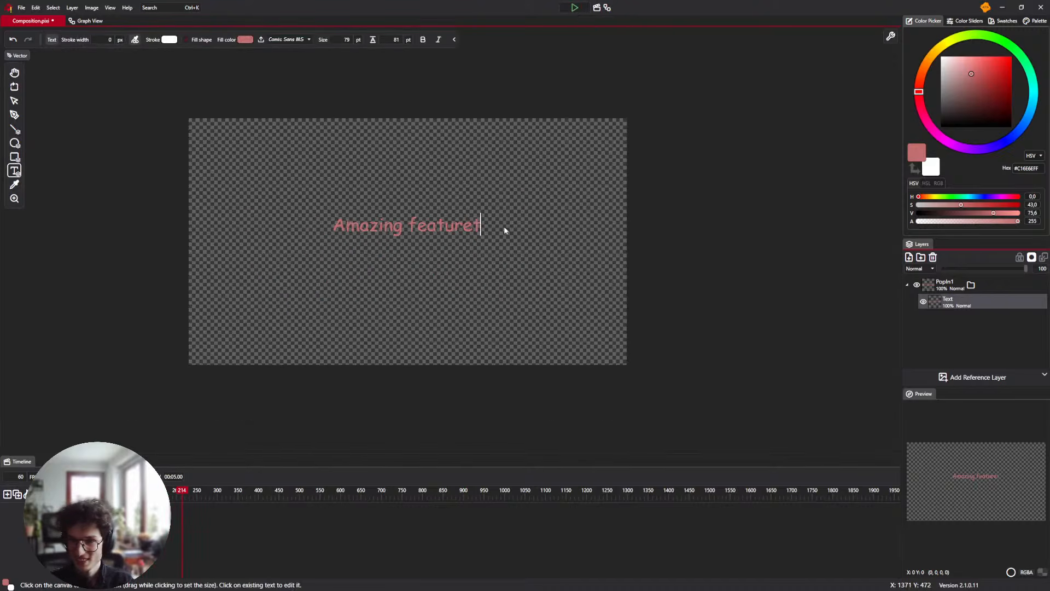
pyautogui.write(' 1')
pyautogui.moveTo(458, 174); pyautogui.dragTo(457, 155)
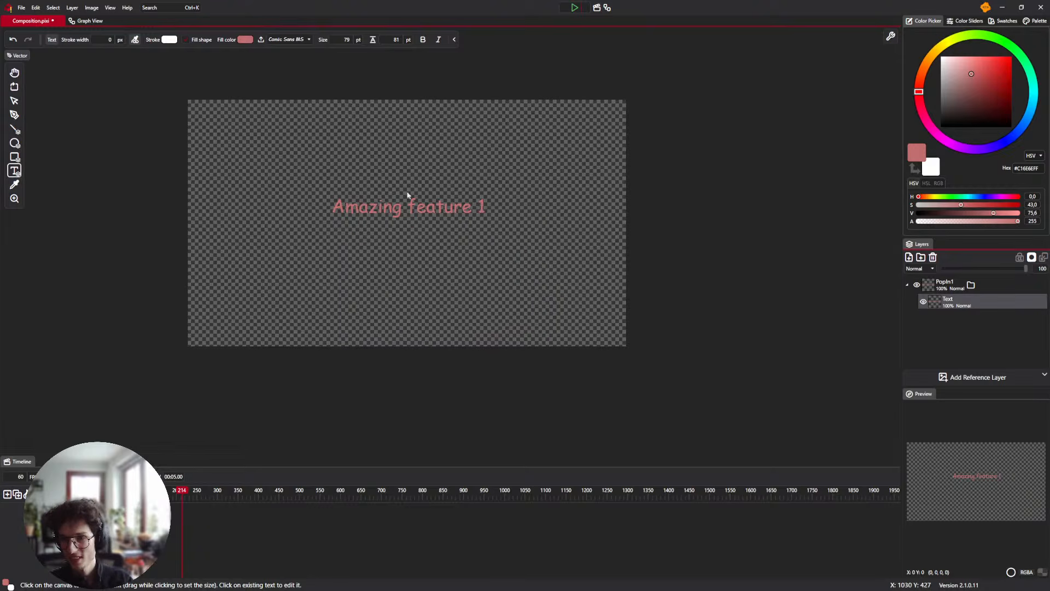
pyautogui.scroll(1, 345, 144)
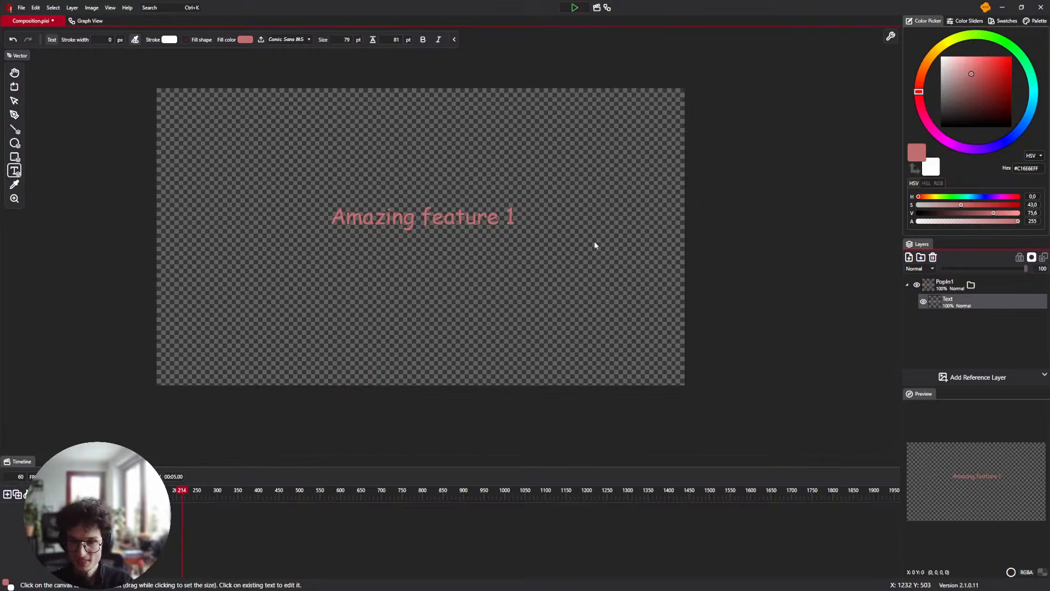
# Switch to the web browser and open Lucide's full icon collection to look for an icon
pyautogui.scroll(1, 303, 202)
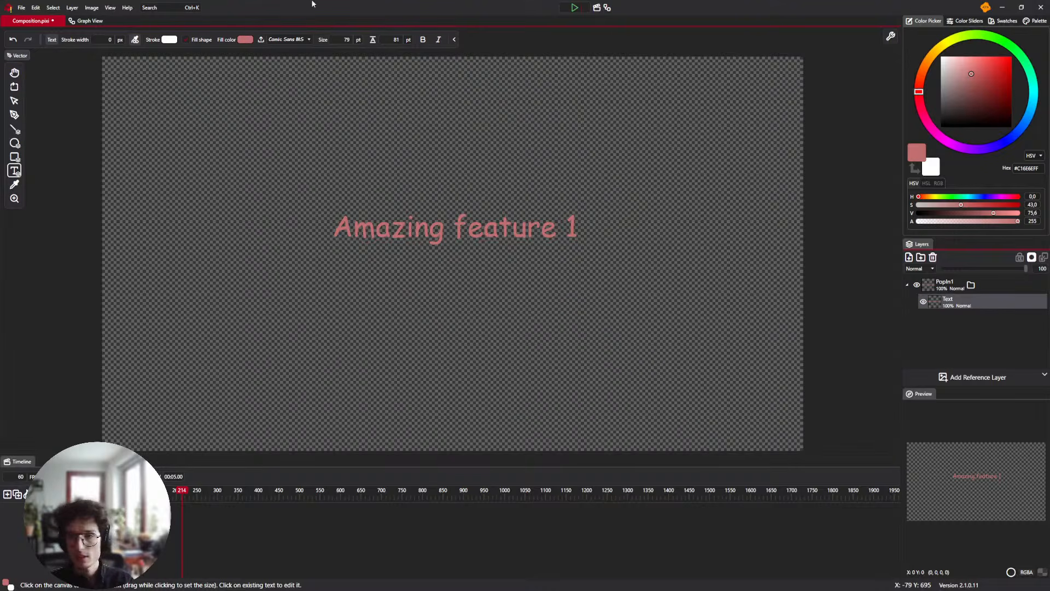
pyautogui.hotkey('alt', 'Tab')
pyautogui.click(356, 186)
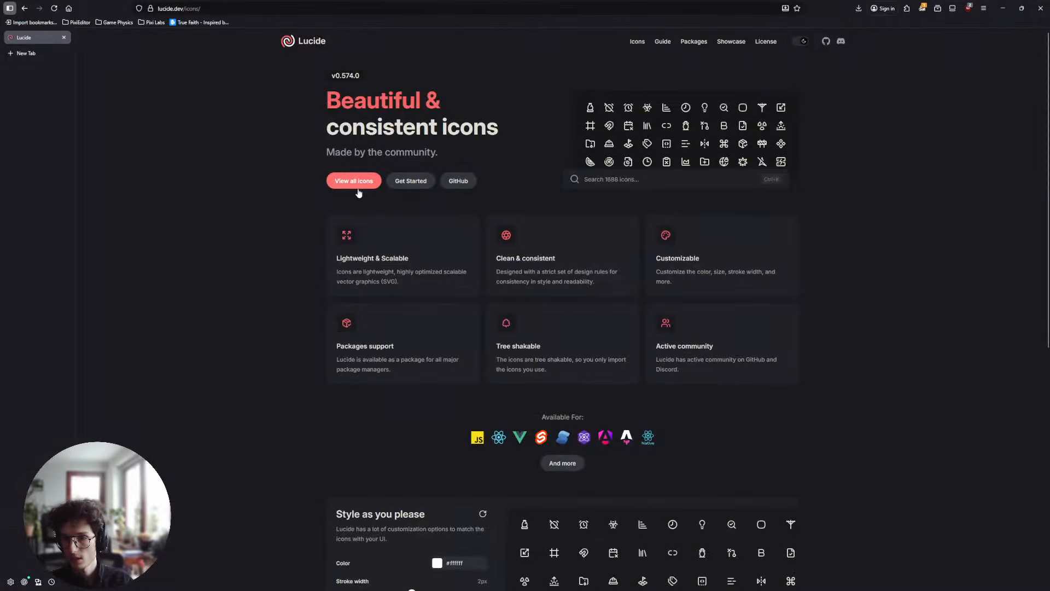
pyautogui.scroll(-2, 602, 313)
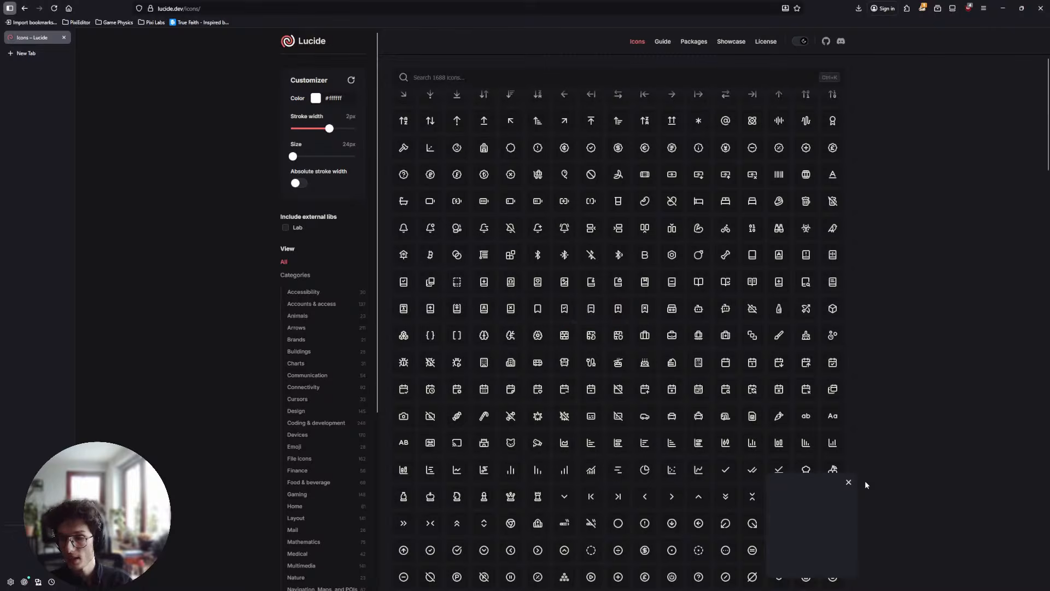
pyautogui.click(848, 482)
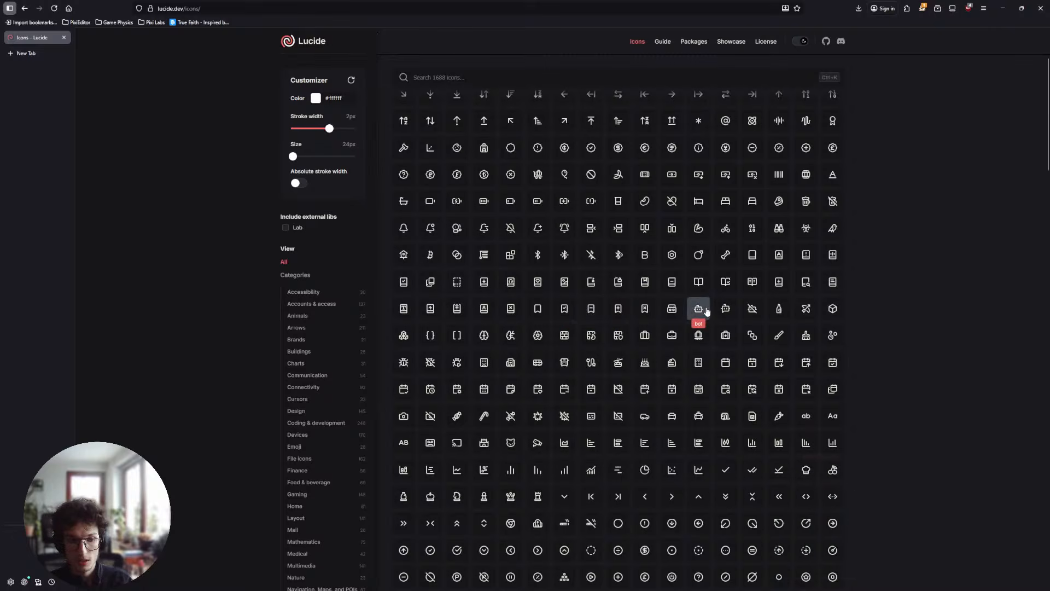
pyautogui.scroll(-5, 566, 249)
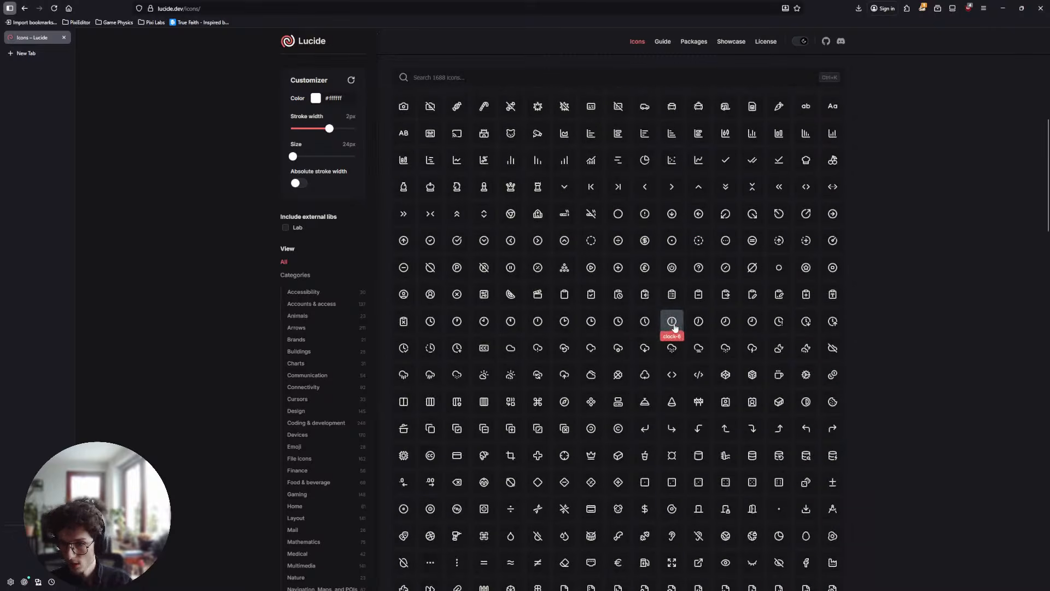
# Open the citrus icon in the Lucide collection and download it as an SVG
pyautogui.click(509, 293)
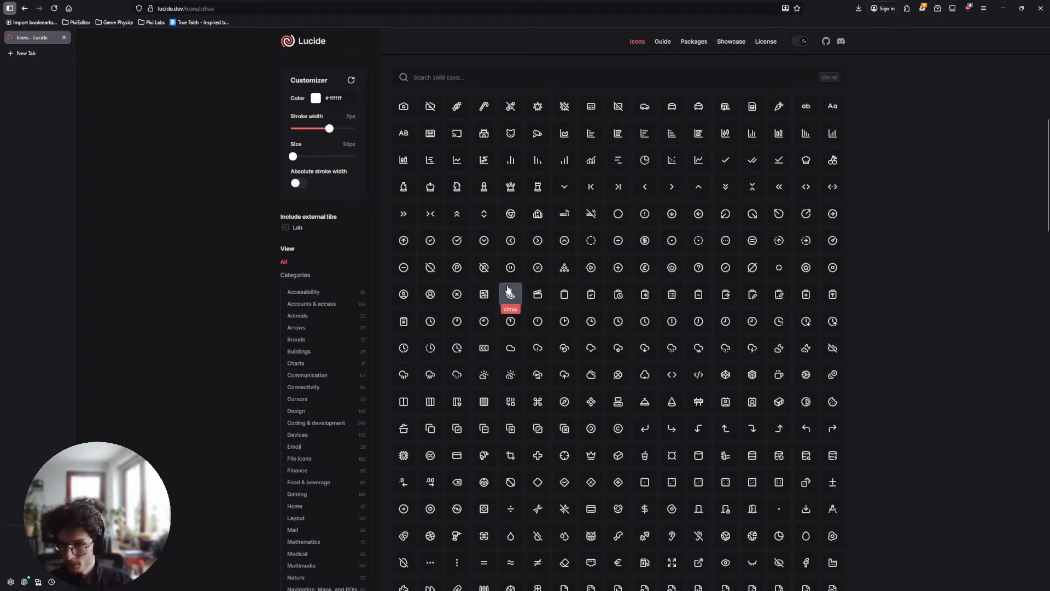
pyautogui.scroll(-12, 541, 245)
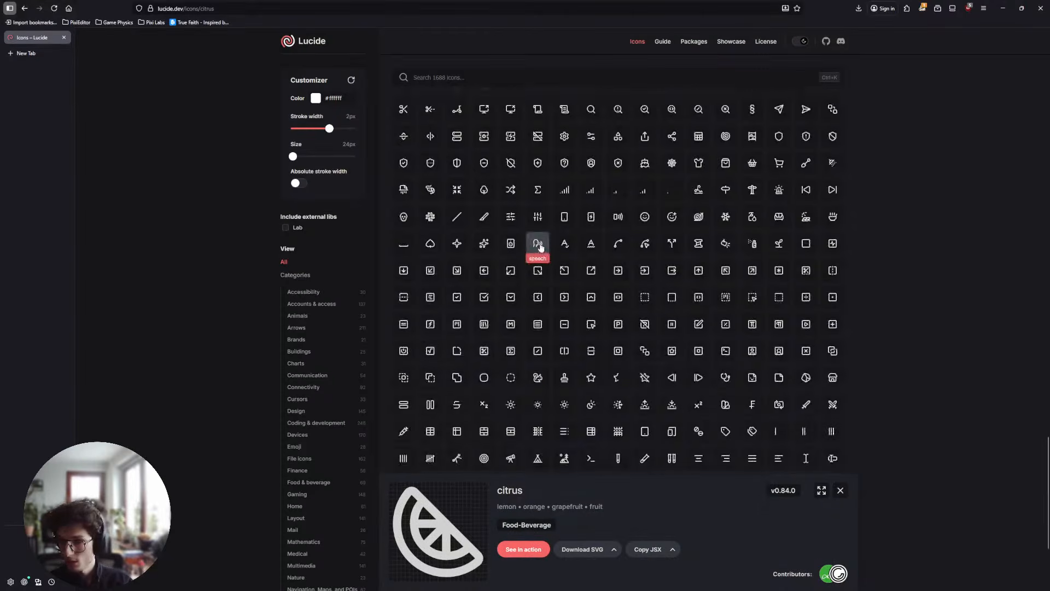
pyautogui.scroll(10, 541, 245)
pyautogui.scroll(1, 541, 246)
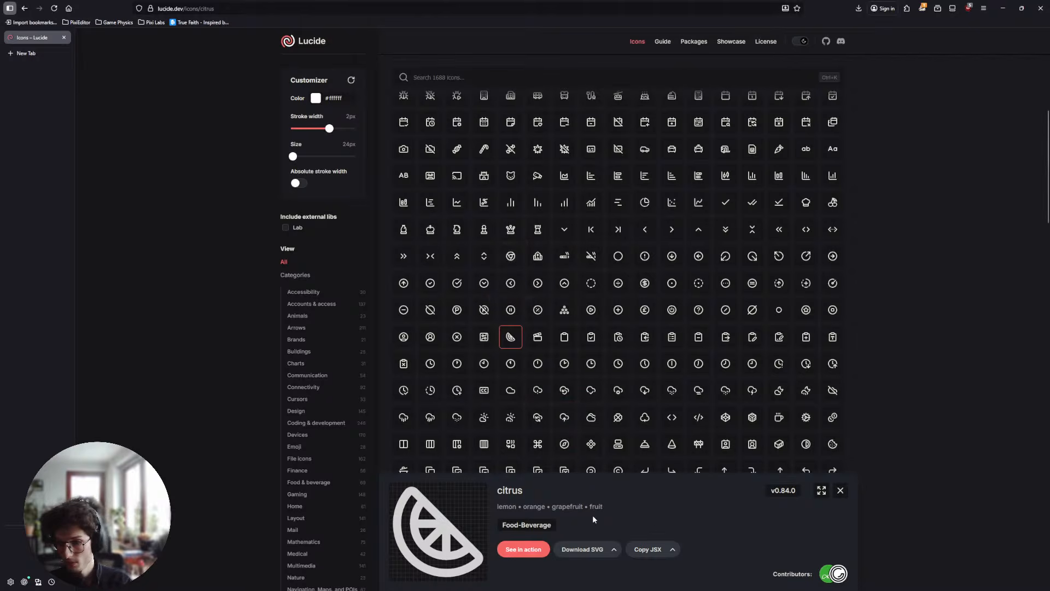
pyautogui.click(599, 553)
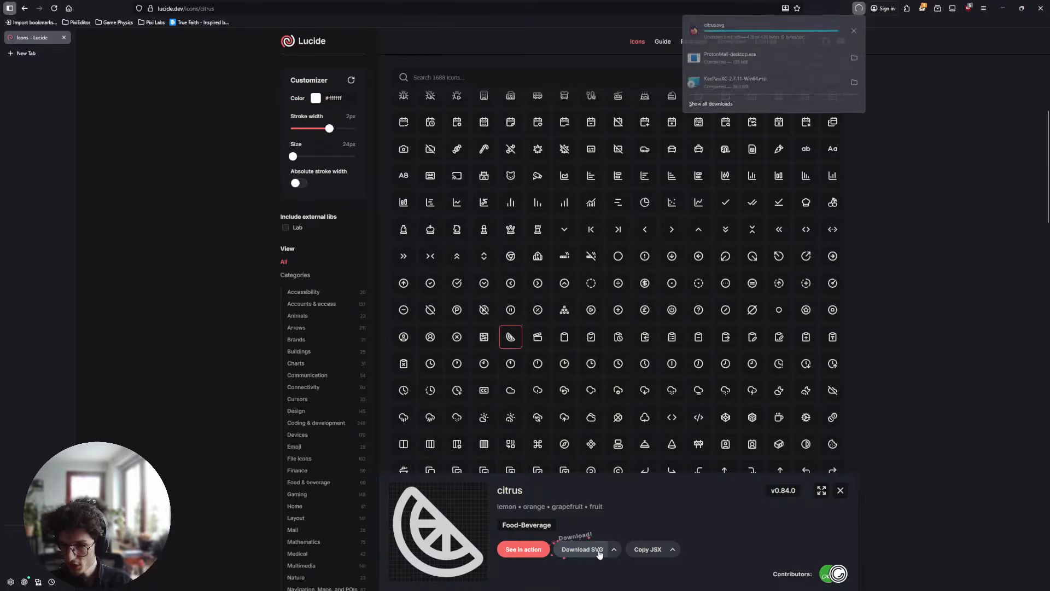
# Return to PixiEditor, import citrus.svg and keep a single citrus layer inside the PopIn1 folder, above Text
pyautogui.click(766, 10)
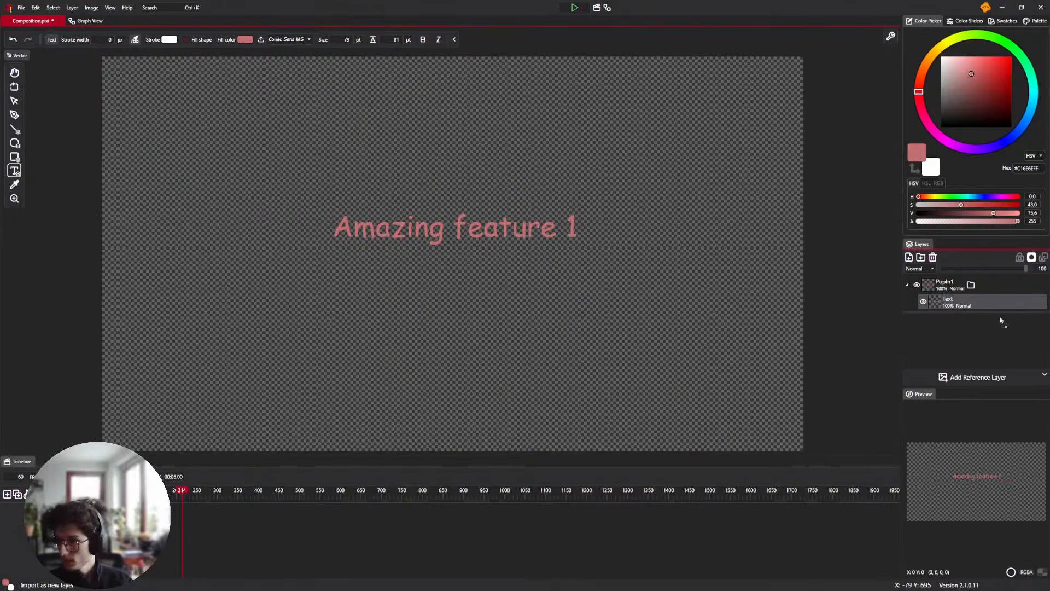
pyautogui.moveTo(1003, 321); pyautogui.dragTo(979, 309)
pyautogui.click(948, 331)
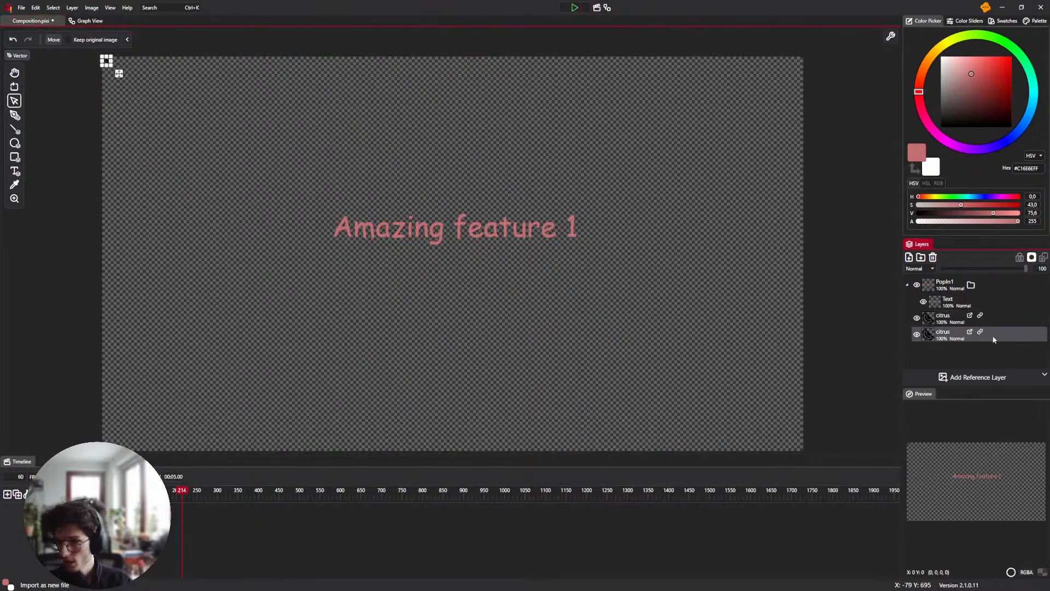
pyautogui.press('Delete')
pyautogui.moveTo(958, 299); pyautogui.dragTo(956, 294)
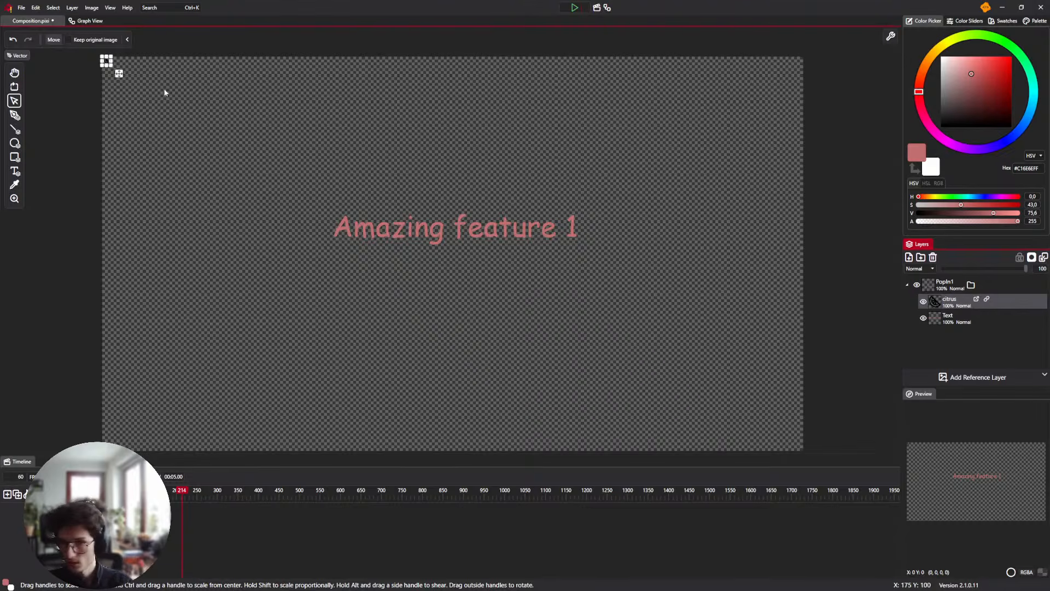
# Move the citrus icon directly in front of the "Amazing feature 1" text and scale it to about 60 × 60 px
pyautogui.scroll(3, 162, 87)
pyautogui.moveTo(83, 59); pyautogui.dragTo(441, 343)
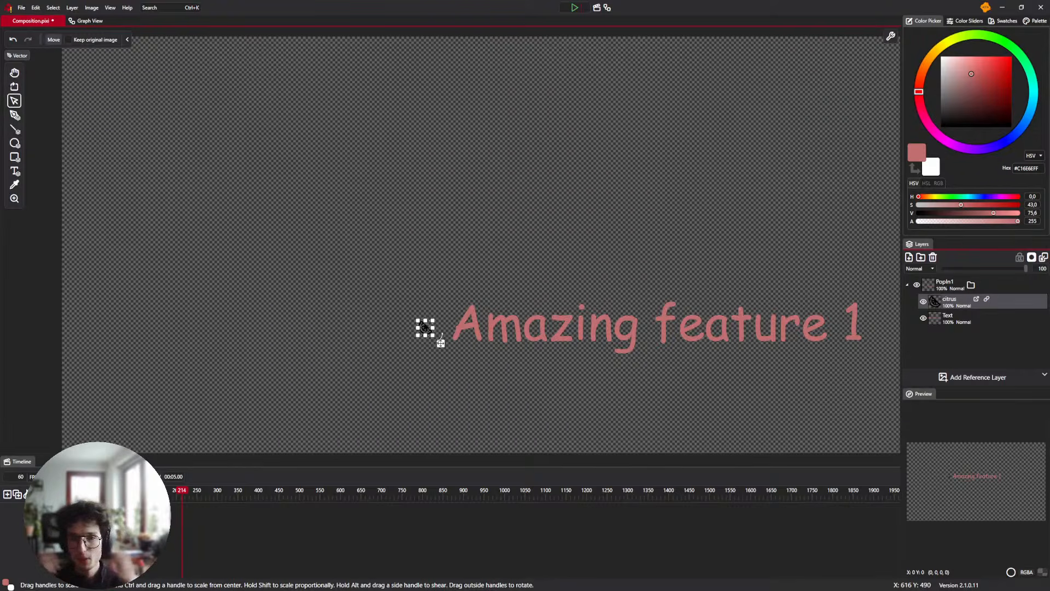
pyautogui.scroll(2, 440, 343)
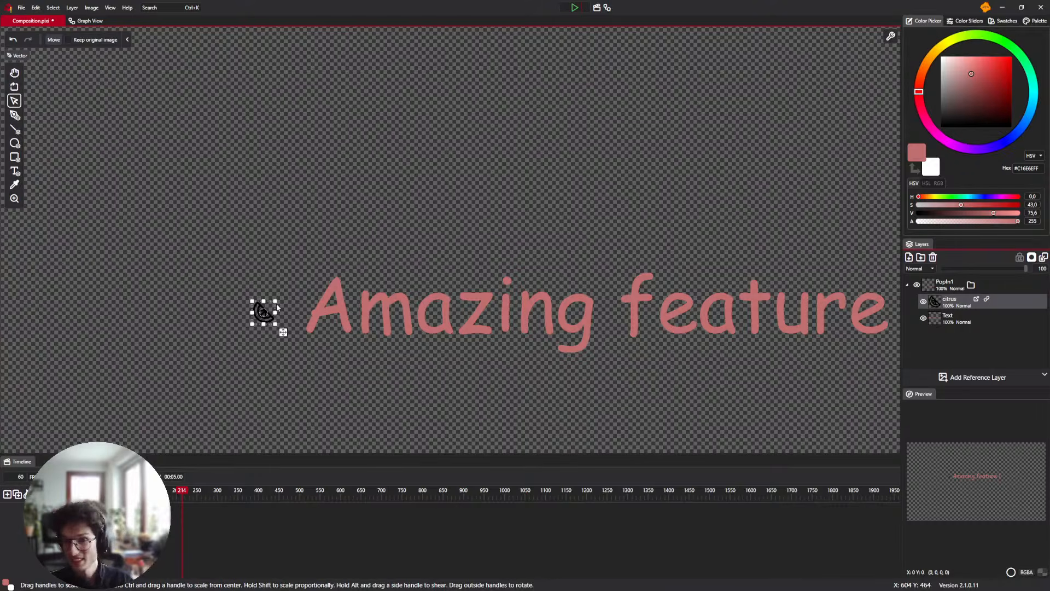
pyautogui.moveTo(276, 300); pyautogui.dragTo(298, 284)
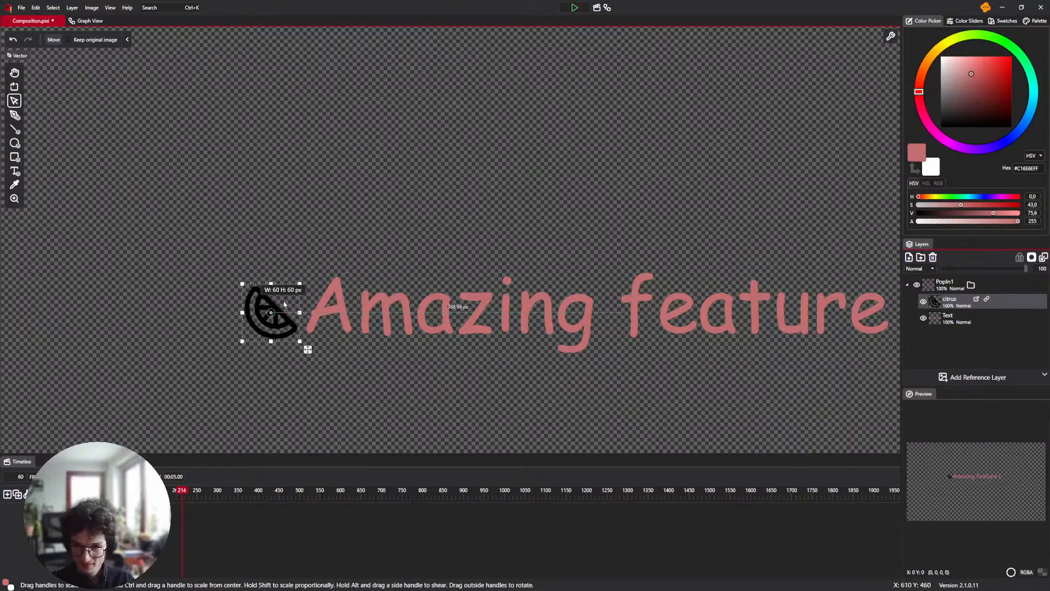
pyautogui.scroll(-3, 373, 284)
pyautogui.moveTo(373, 284); pyautogui.dragTo(348, 145)
pyautogui.scroll(1, 337, 236)
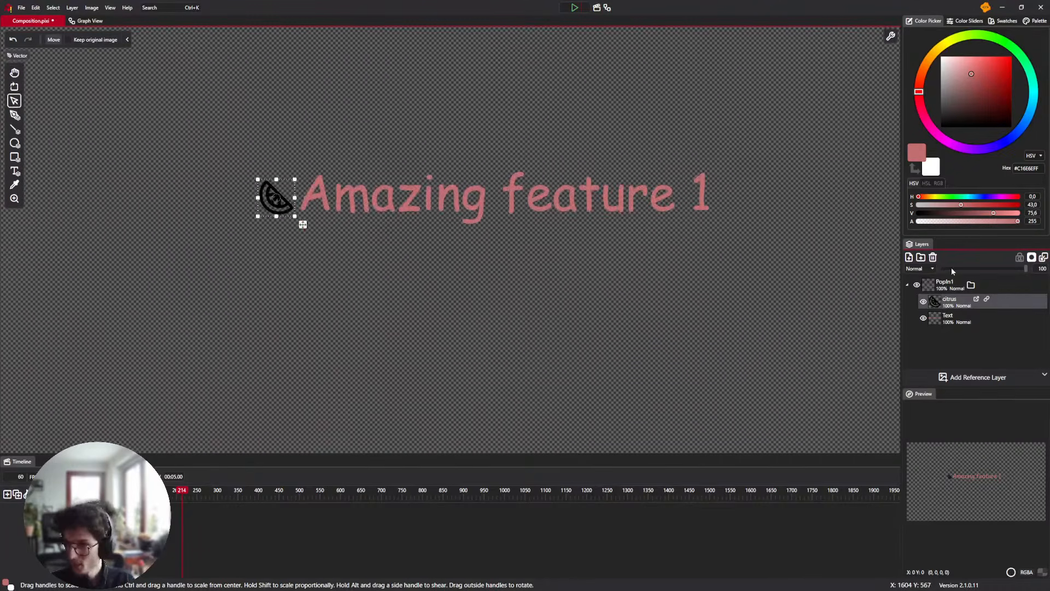
# Play and pause the composition to examine how the citrus icon and the text pop in together
pyautogui.click(575, 8)
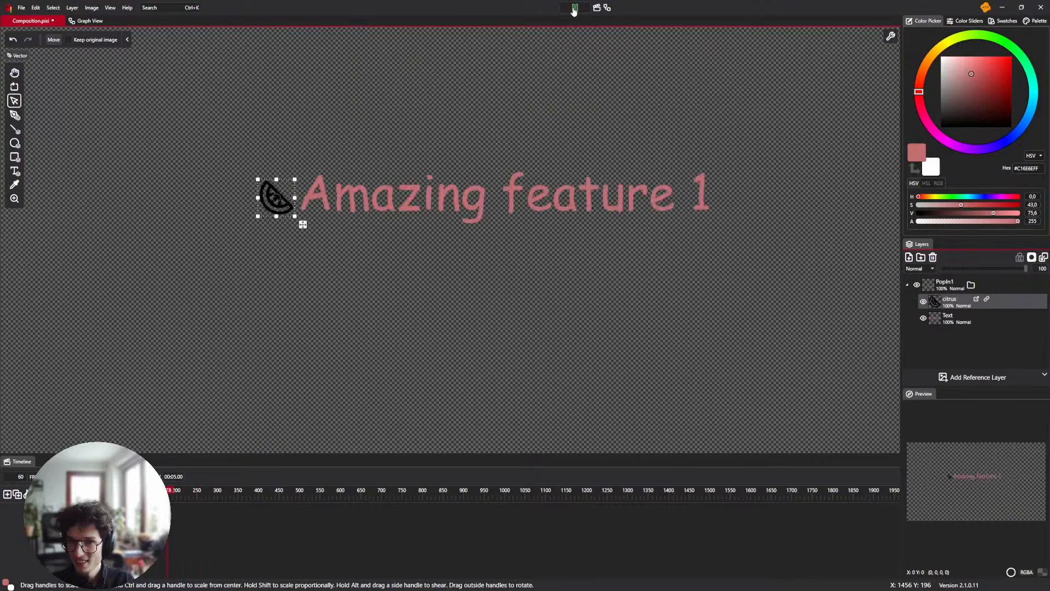
pyautogui.scroll(-3, 328, 236)
pyautogui.moveTo(399, 224); pyautogui.dragTo(349, 163)
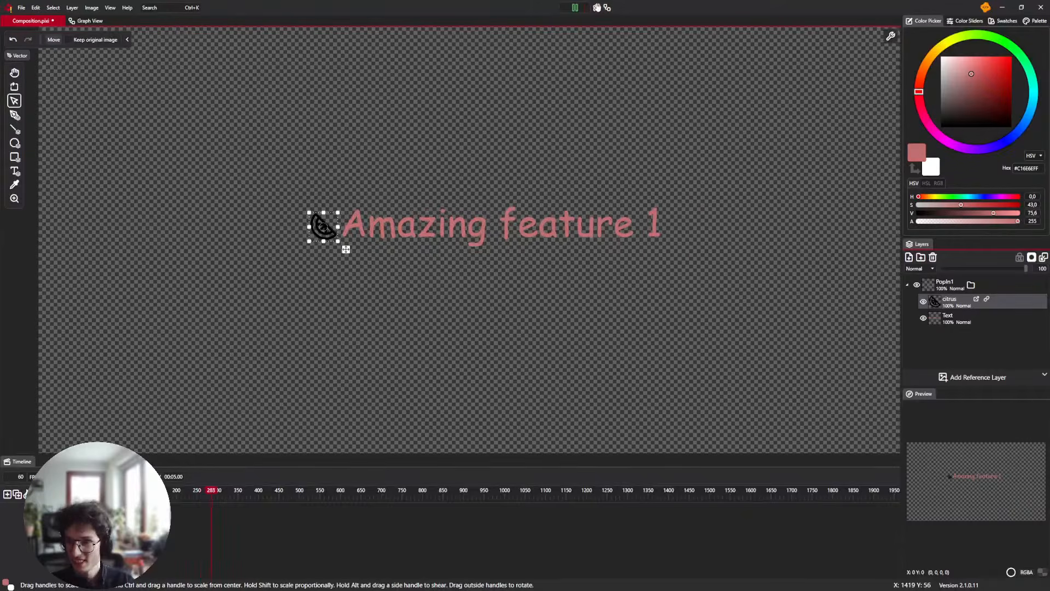
pyautogui.click(575, 8)
pyautogui.moveTo(718, 267); pyautogui.dragTo(681, 232)
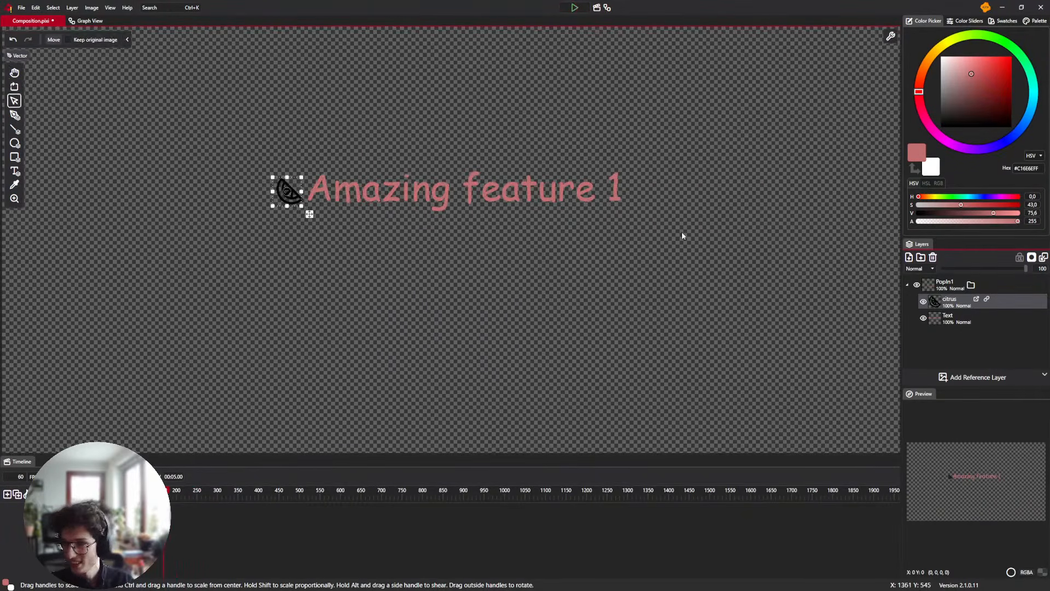
# Draw a white rectangle around the icon and text in the PopIn1 folder and order it below Text
pyautogui.click(947, 284)
pyautogui.click(15, 157)
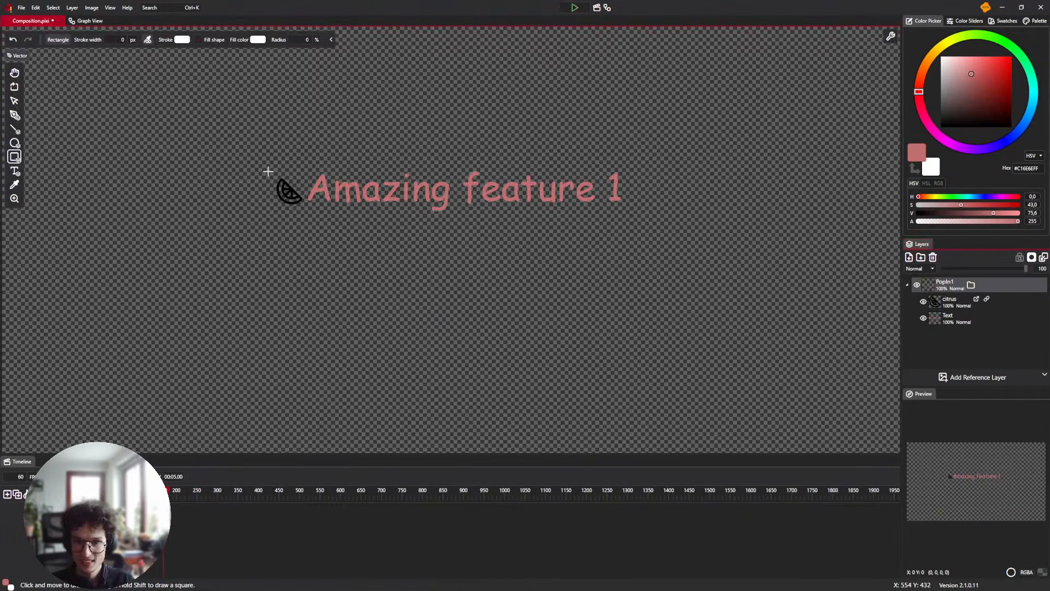
pyautogui.moveTo(273, 172); pyautogui.dragTo(638, 219)
pyautogui.moveTo(956, 342); pyautogui.dragTo(958, 342)
pyautogui.moveTo(954, 73); pyautogui.dragTo(914, 26)
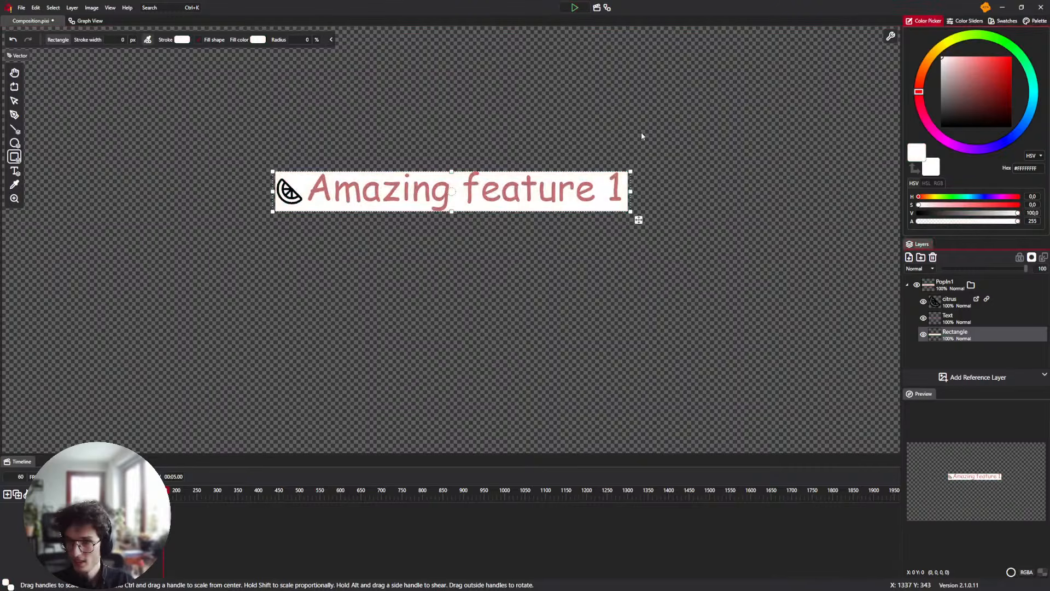
# Enlarge the white rectangle slightly beyond the icon and text and round its corners to a 45% radius
pyautogui.moveTo(631, 171); pyautogui.dragTo(637, 164)
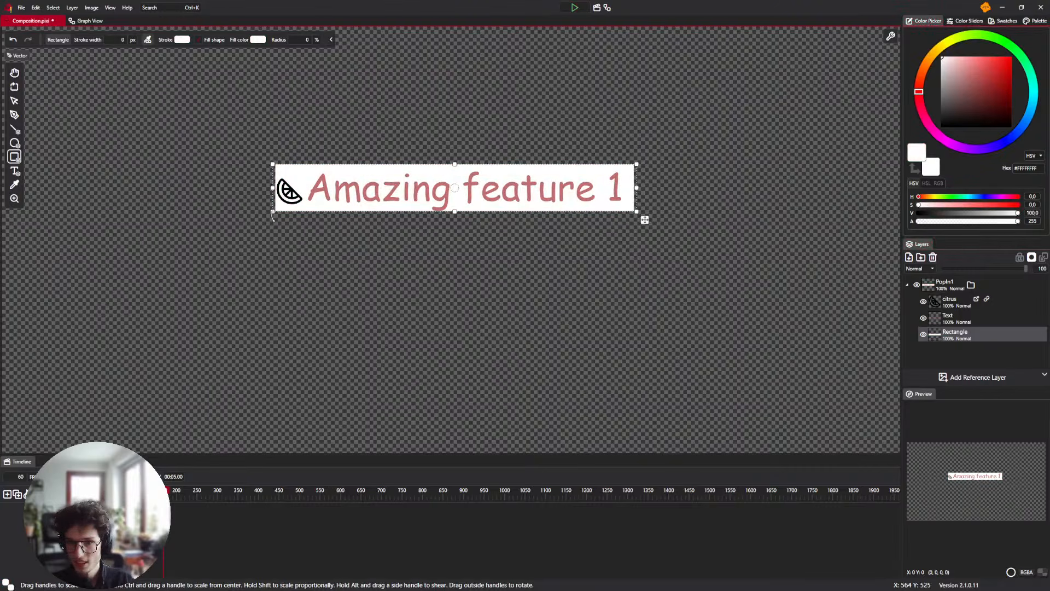
pyautogui.moveTo(272, 212); pyautogui.dragTo(266, 212)
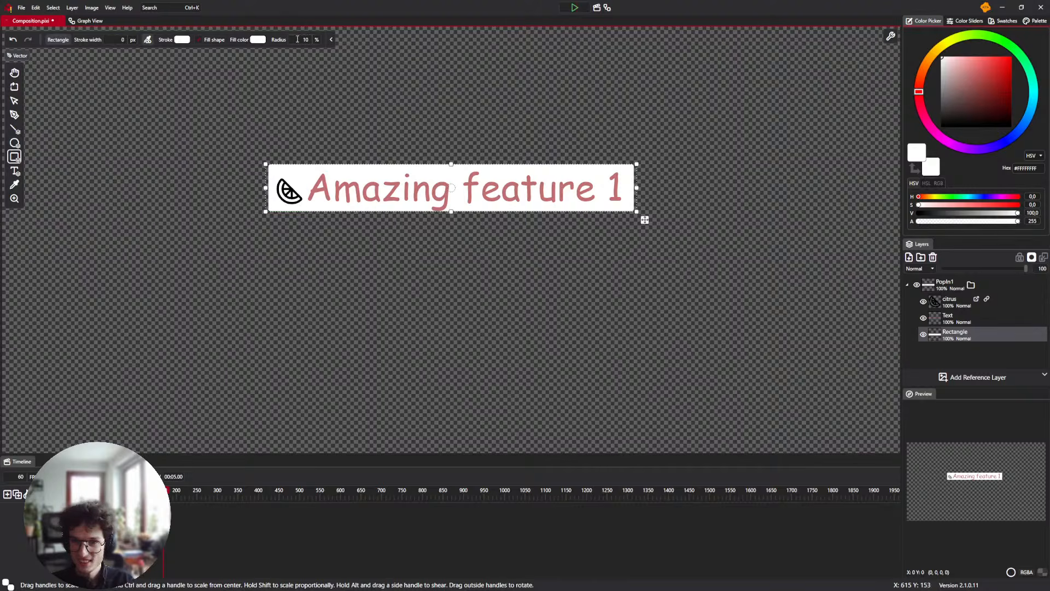
pyautogui.scroll(10, 298, 40)
# Play and pause the composition to examine the pop-in of the icon, text and rounded rectangle as one group
pyautogui.scroll(-3, 369, 108)
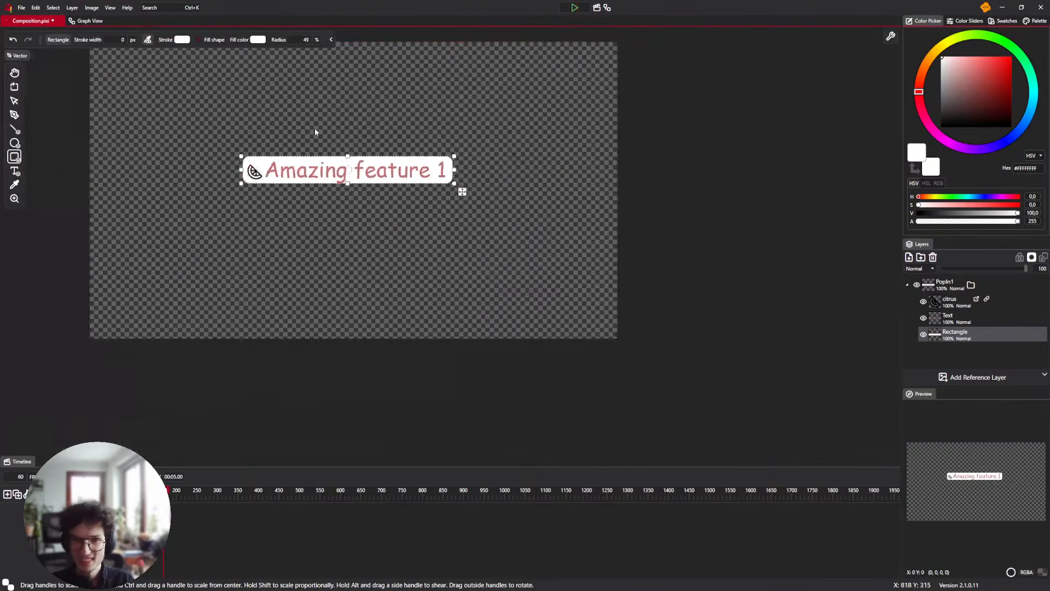
pyautogui.scroll(5, 328, 139)
pyautogui.moveTo(397, 268); pyautogui.dragTo(397, 270)
pyautogui.scroll(-3, 399, 241)
pyautogui.click(574, 7)
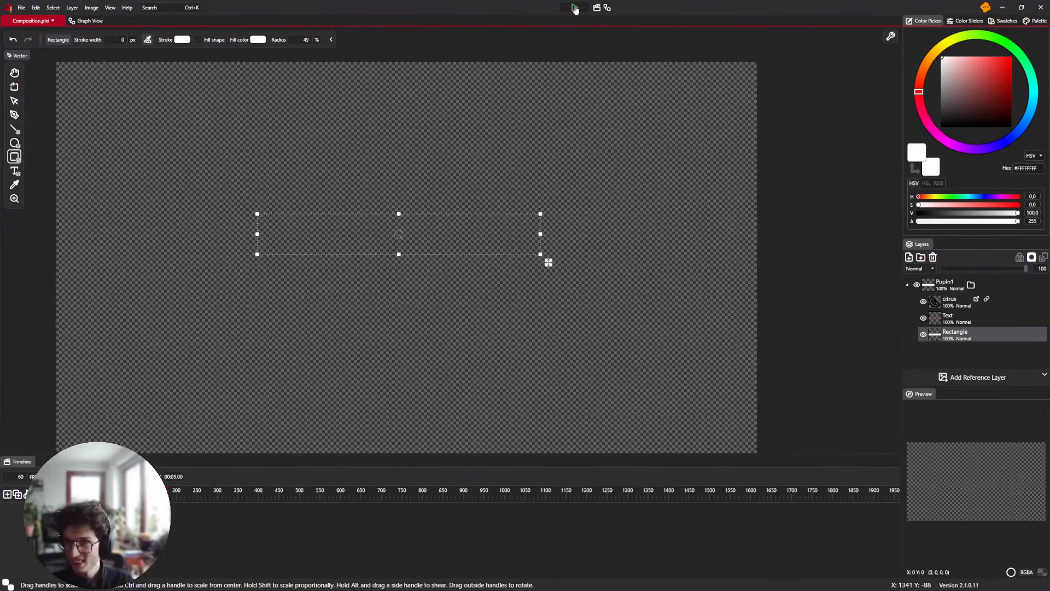
pyautogui.click(15, 72)
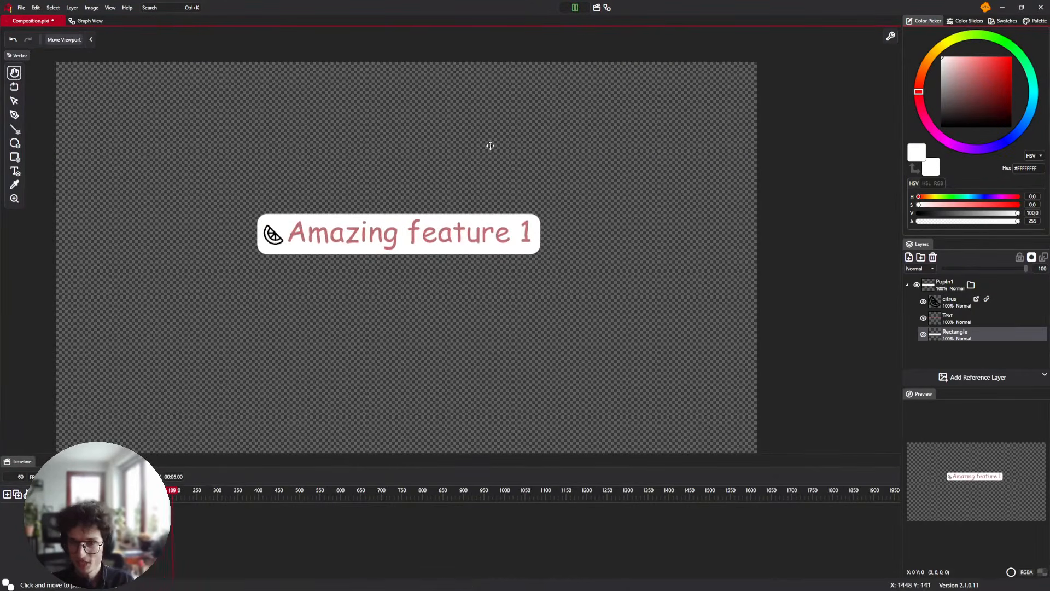
pyautogui.scroll(-3, 346, 117)
pyautogui.moveTo(347, 118); pyautogui.dragTo(406, 192)
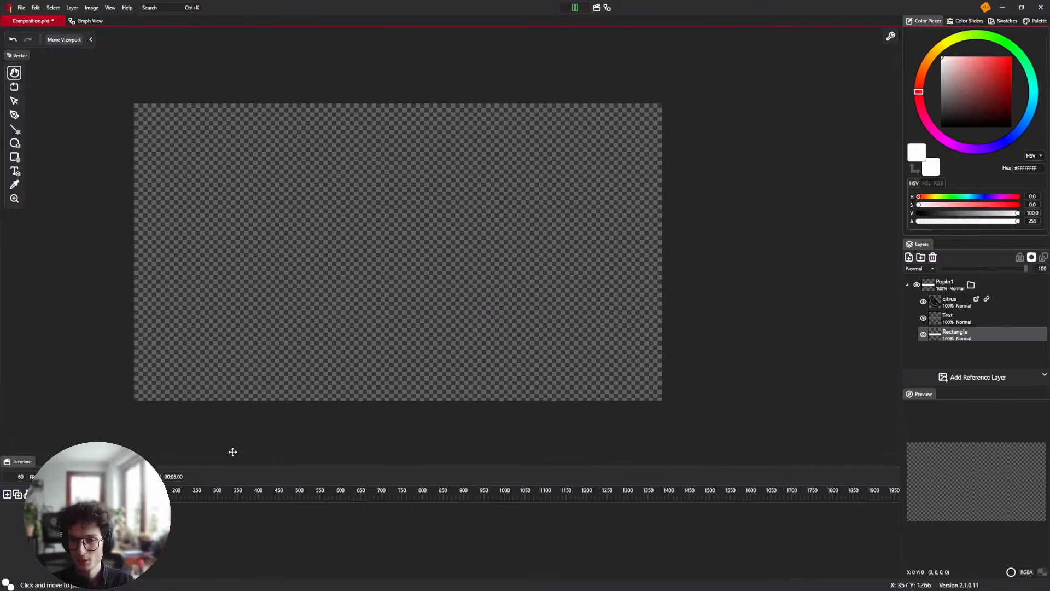
pyautogui.click(573, 9)
# Collapse the PopIn1 folder and line up the Rectangle, Text, citrus and PopIn1 nodes in a row in the graph
pyautogui.click(909, 285)
pyautogui.click(85, 21)
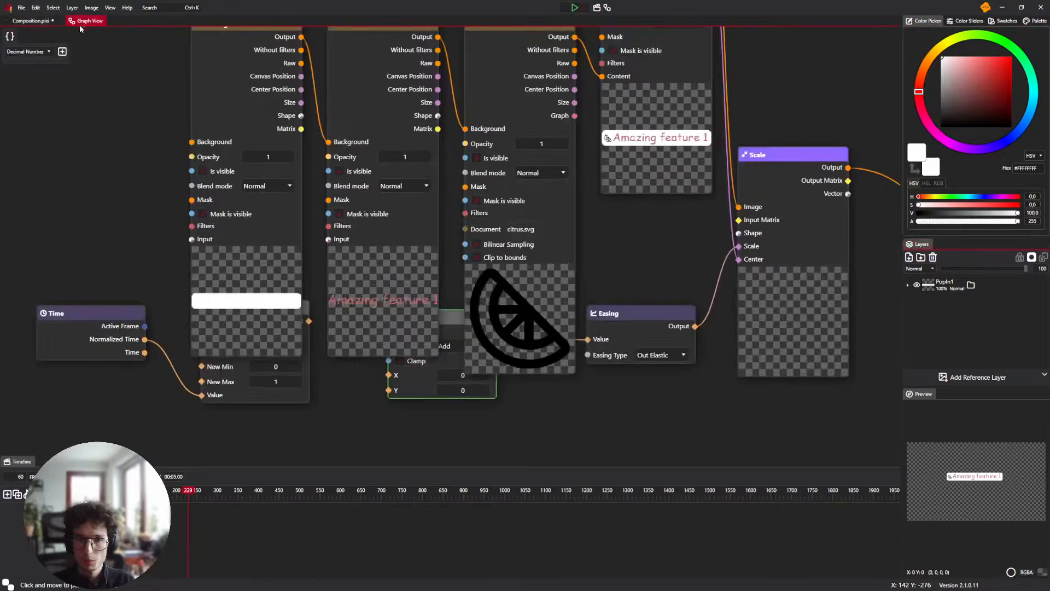
pyautogui.moveTo(176, 234); pyautogui.dragTo(385, 191)
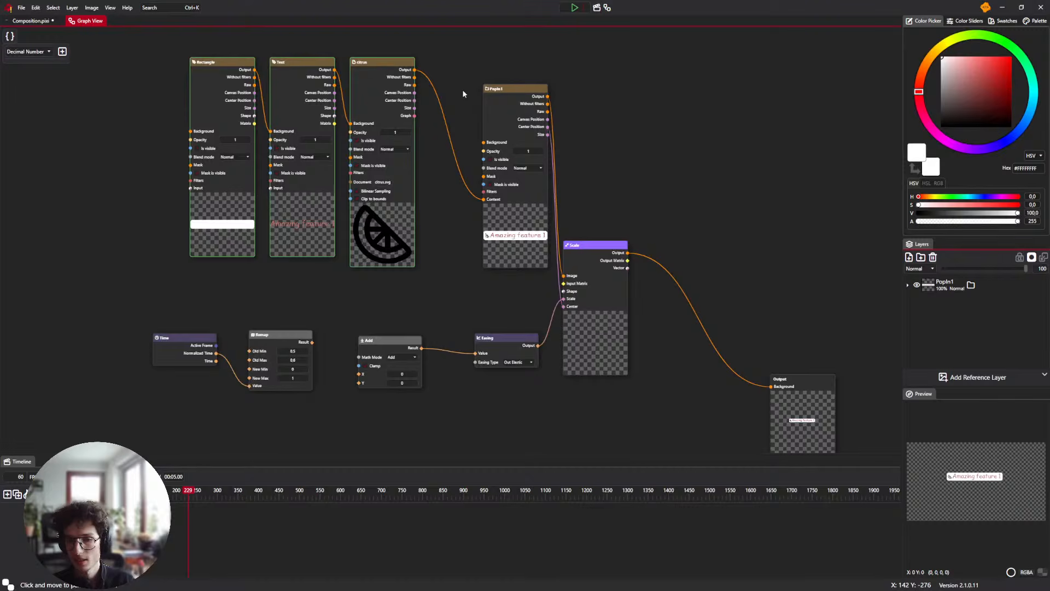
pyautogui.moveTo(643, 188); pyautogui.dragTo(597, 150)
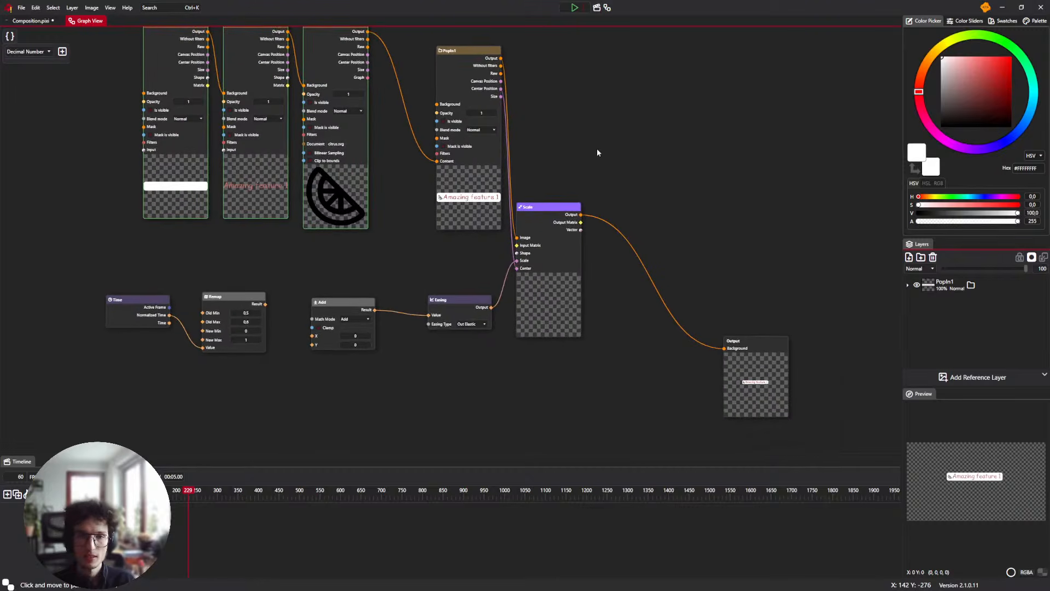
pyautogui.rightClick(238, 65)
pyautogui.moveTo(579, 110); pyautogui.dragTo(595, 152)
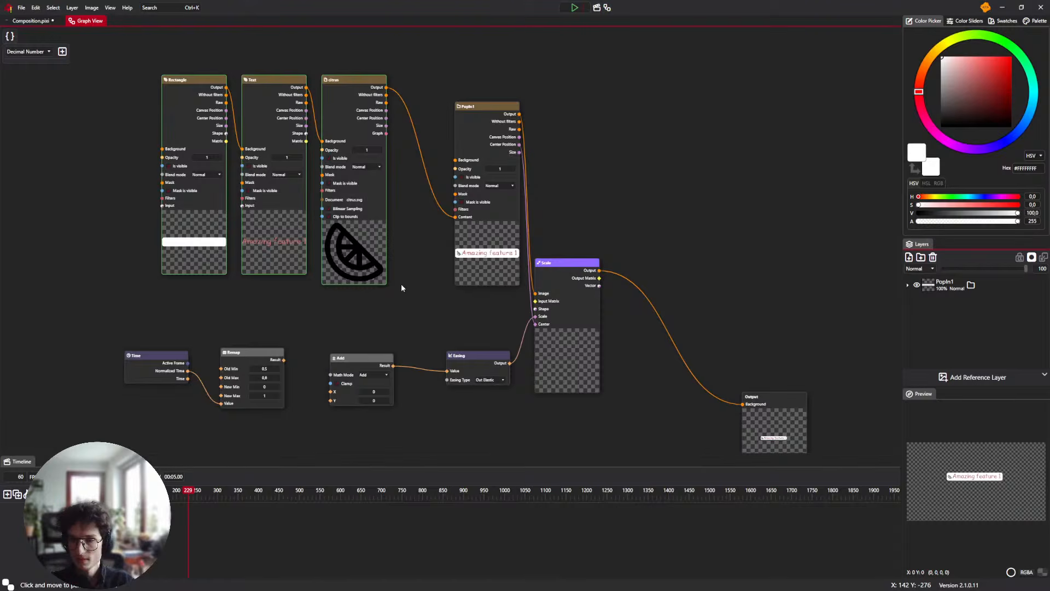
pyautogui.moveTo(469, 273); pyautogui.dragTo(205, 150)
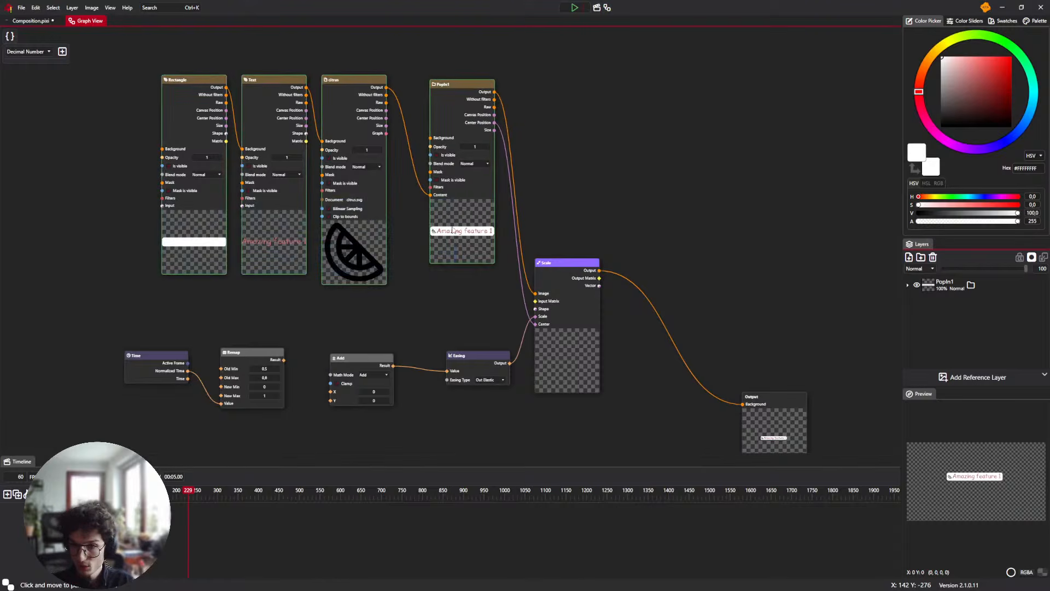
pyautogui.moveTo(457, 225); pyautogui.dragTo(452, 190)
# Duplicate the PopIn1 folder node together with its Rectangle, Text and citrus nodes
pyautogui.moveTo(469, 262); pyautogui.dragTo(29, 158)
pyautogui.moveTo(358, 229); pyautogui.dragTo(360, 271)
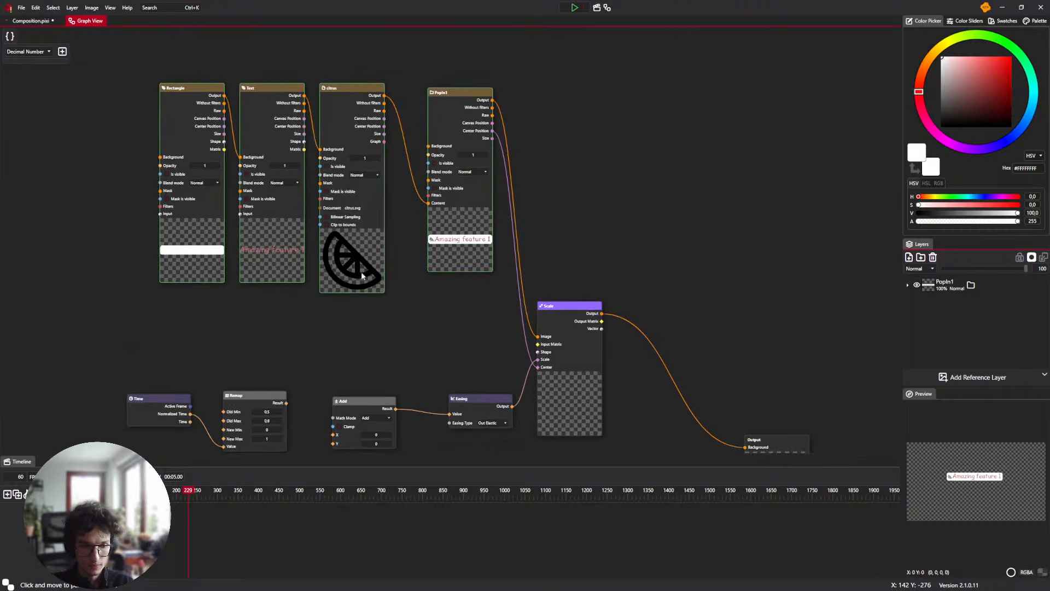
pyautogui.moveTo(472, 235); pyautogui.dragTo(589, 130)
pyautogui.hotkey('ctrl', 'v')
pyautogui.scroll(-3, 570, 178)
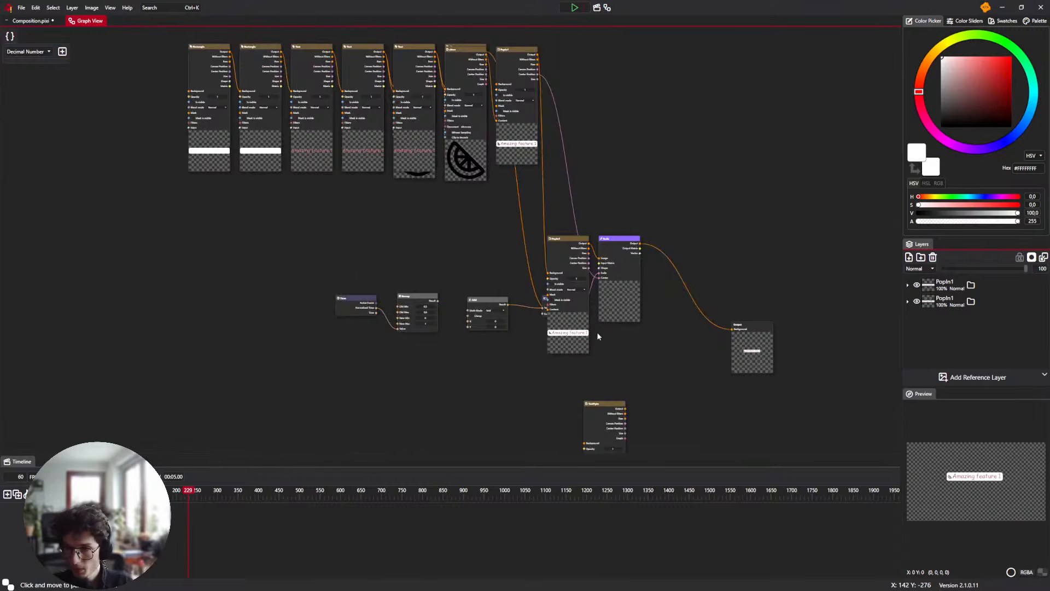
# Move the lower PopIn1 node off the Easing node into the free space above it
pyautogui.scroll(2, 598, 337)
pyautogui.moveTo(555, 333); pyautogui.dragTo(473, 226)
pyautogui.moveTo(503, 228); pyautogui.dragTo(559, 308)
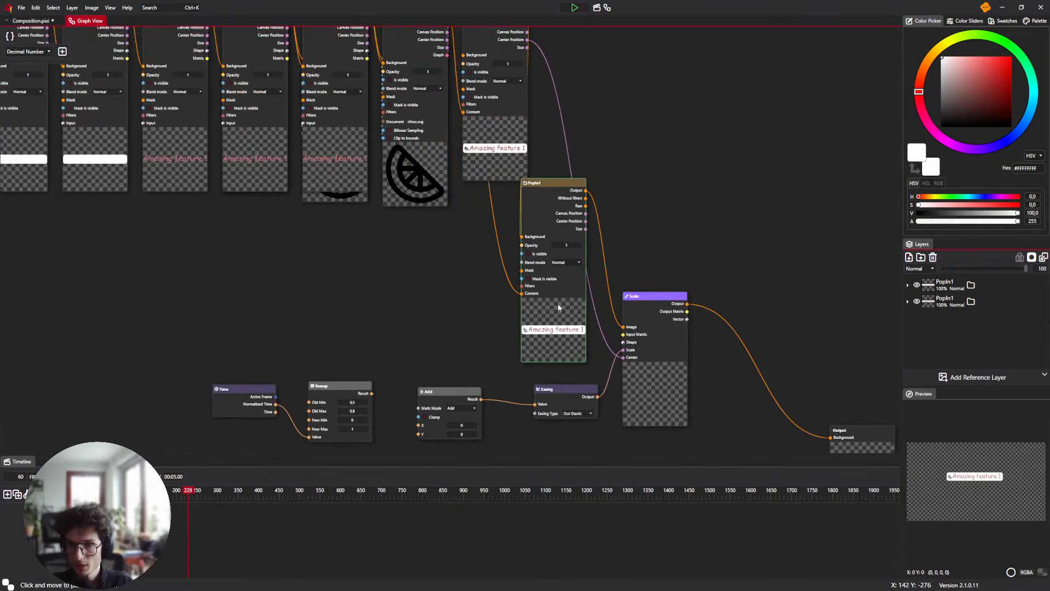
# Undo the last node move and the duplication of the PopIn1 folder with its child nodes
pyautogui.click(599, 112)
pyautogui.hotkey('ctrl', 'z')
pyautogui.hotkey('ctrl', 'z')
# Try to duplicate the Time, Remap, Add and Easing nodes and the PopIn1 group directly in the graph
pyautogui.moveTo(599, 111); pyautogui.dragTo(106, 204)
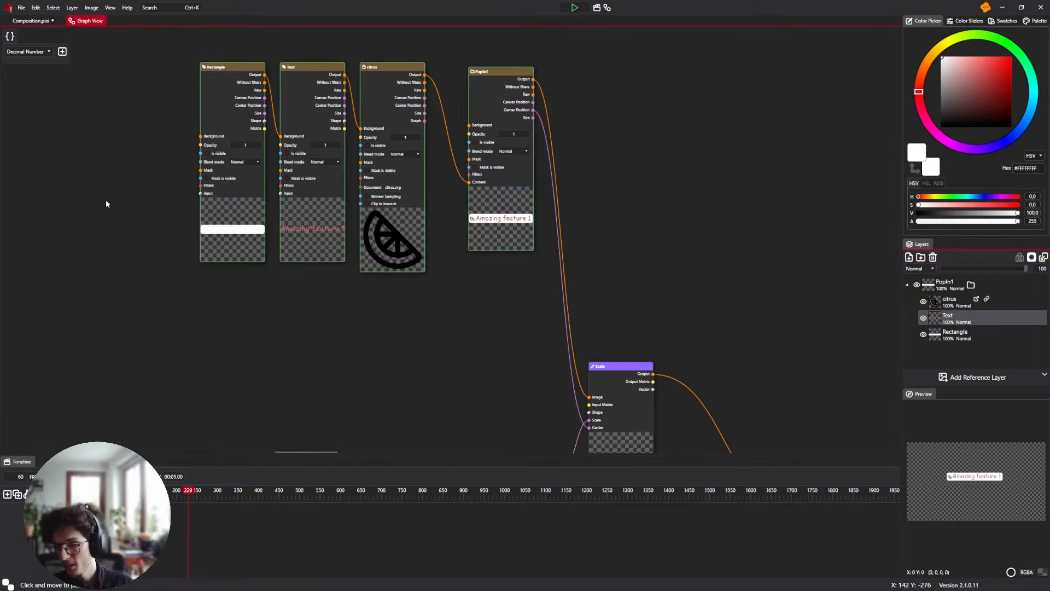
pyautogui.moveTo(281, 368); pyautogui.dragTo(246, 213)
pyautogui.moveTo(60, 153); pyautogui.dragTo(476, 389)
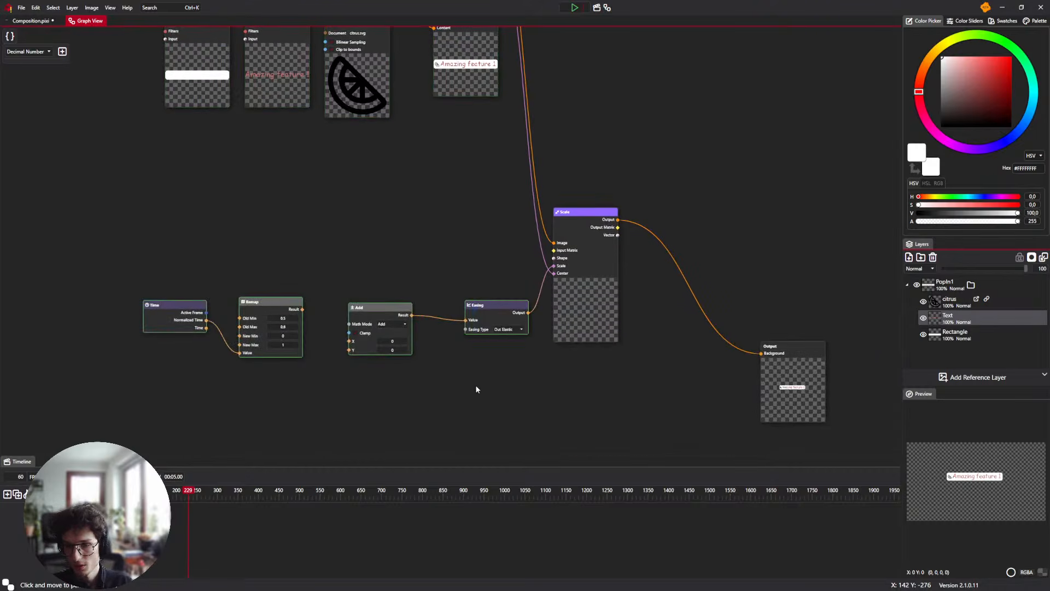
pyautogui.hotkey('ctrl', 'd')
pyautogui.moveTo(393, 311); pyautogui.dragTo(373, 346)
pyautogui.press('Delete')
pyautogui.moveTo(113, 324); pyautogui.dragTo(544, 156)
pyautogui.hotkey('ctrl', 'd')
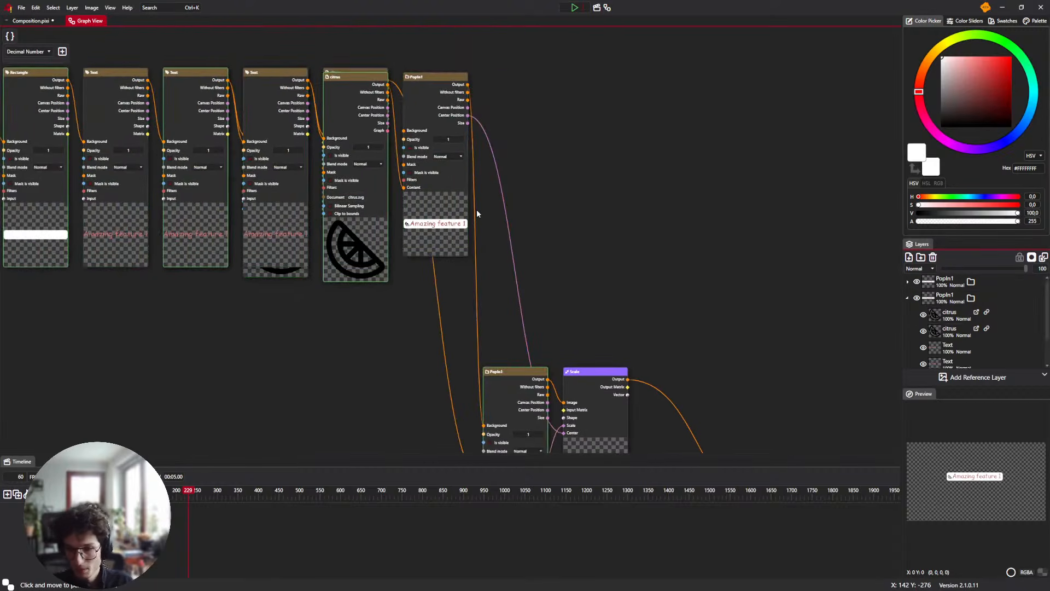
pyautogui.hotkey('ctrl', 'z')
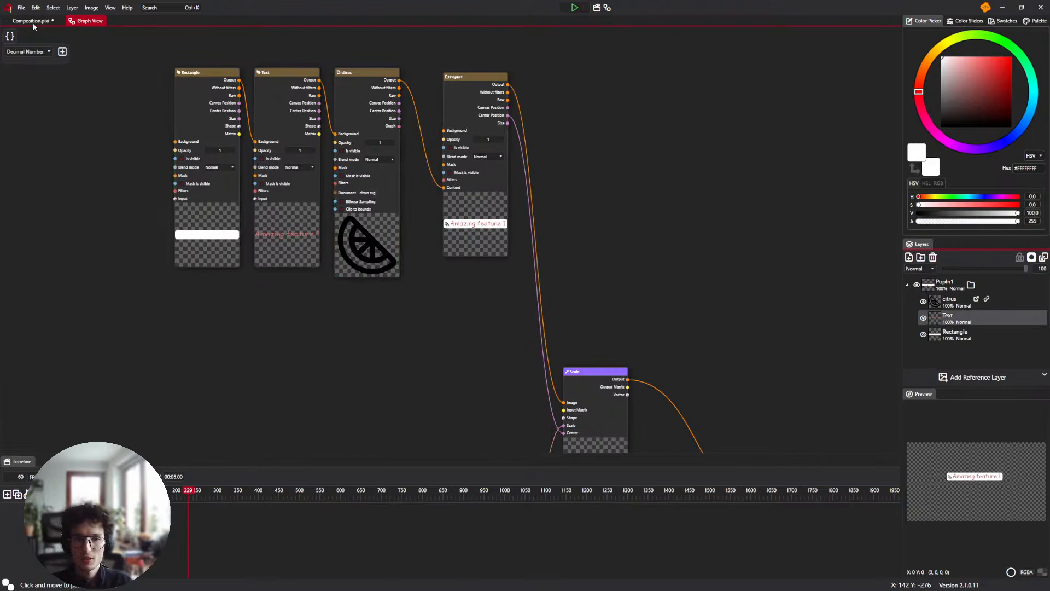
pyautogui.click(31, 21)
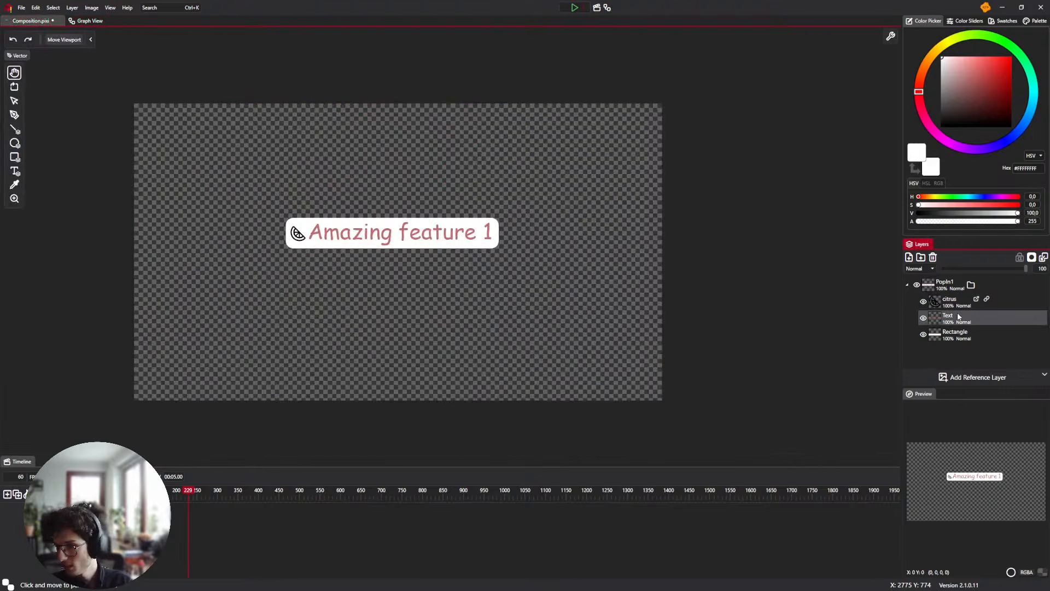
pyautogui.hotkey('ctrl', 'd')
pyautogui.hotkey('ctrl', 'z')
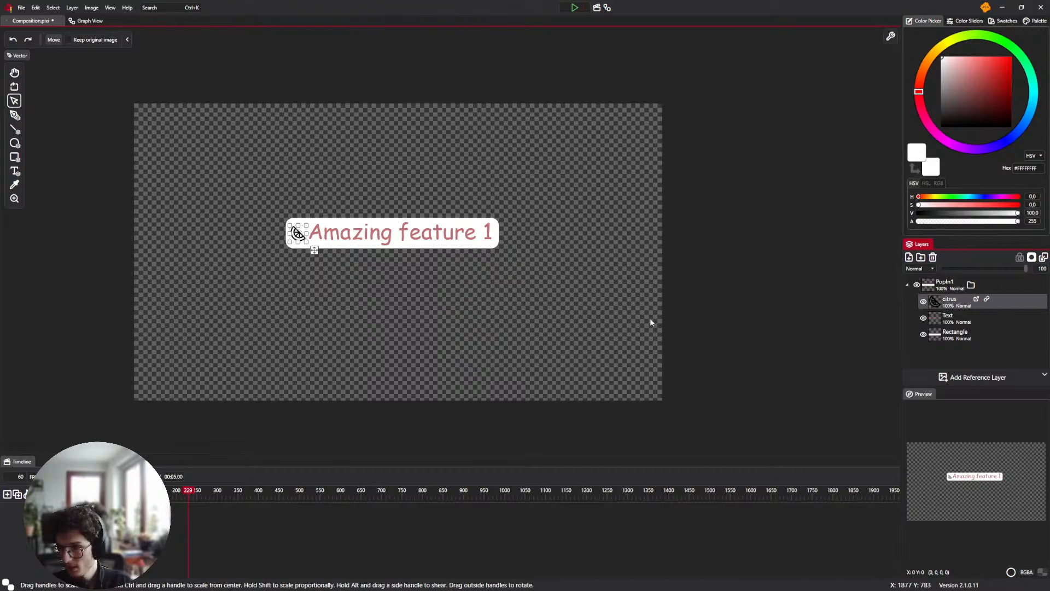
pyautogui.click(87, 20)
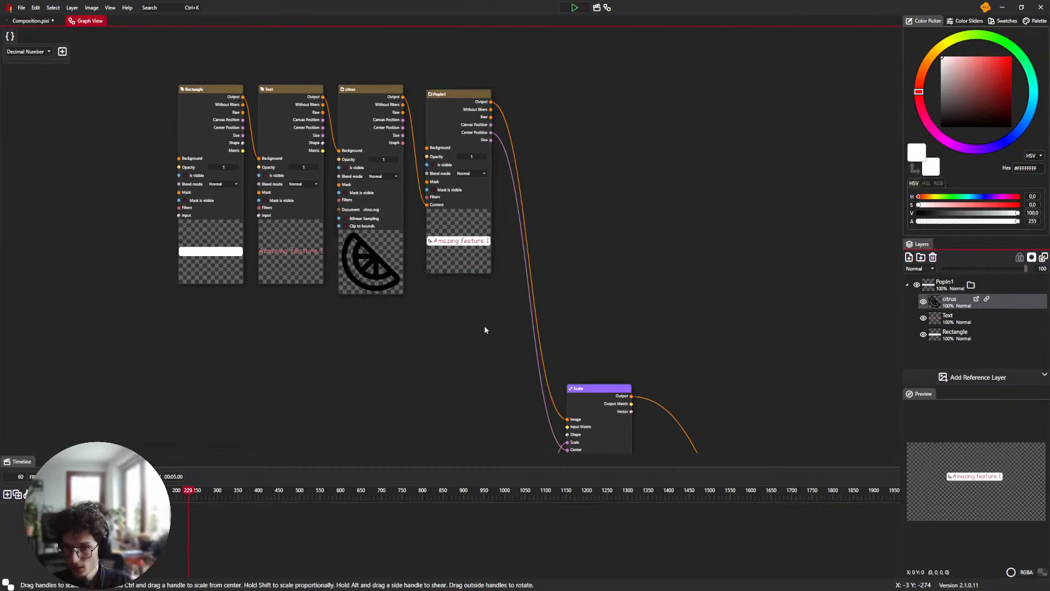
# Disconnect the PopIn1 node from both the Image and Center inputs of the Scale node
pyautogui.moveTo(485, 326); pyautogui.dragTo(126, 210)
pyautogui.moveTo(540, 355); pyautogui.dragTo(548, 270)
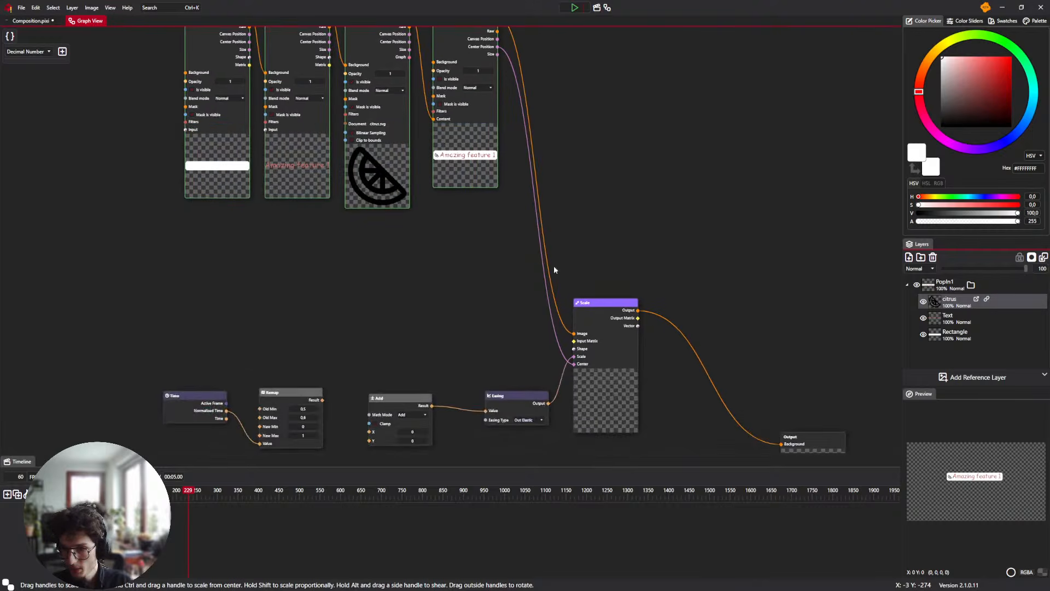
pyautogui.moveTo(574, 334); pyautogui.dragTo(528, 279)
pyautogui.moveTo(512, 258); pyautogui.dragTo(523, 335)
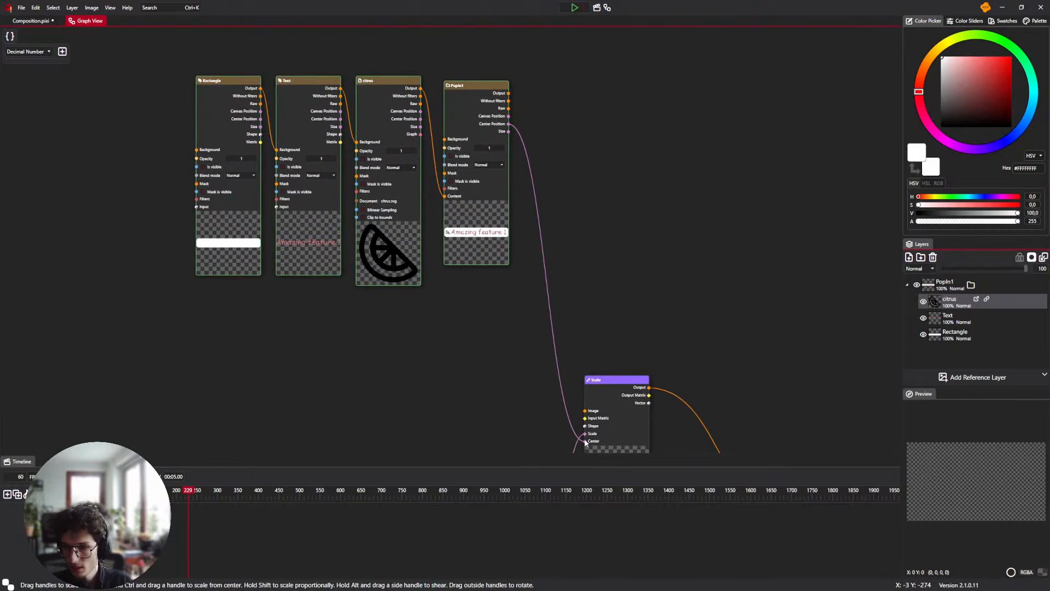
pyautogui.moveTo(585, 441); pyautogui.dragTo(539, 388)
pyautogui.moveTo(475, 312); pyautogui.dragTo(129, 185)
pyautogui.moveTo(490, 252); pyautogui.dragTo(134, 155)
pyautogui.moveTo(436, 211); pyautogui.dragTo(385, 224)
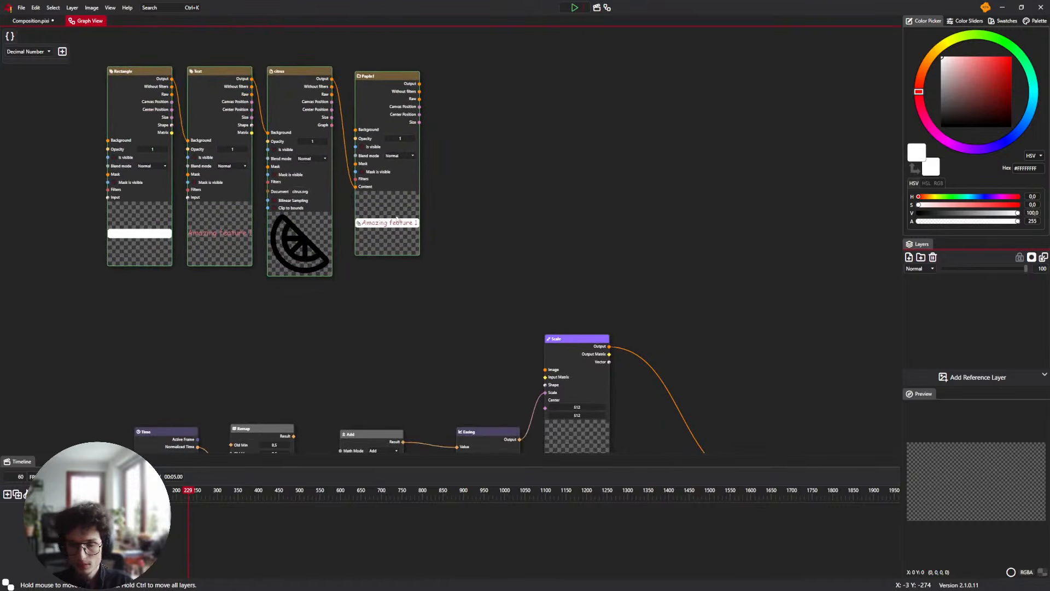
# Connect the PopIn1 node's Output to the Scale node's Image input
pyautogui.scroll(-1, 463, 180)
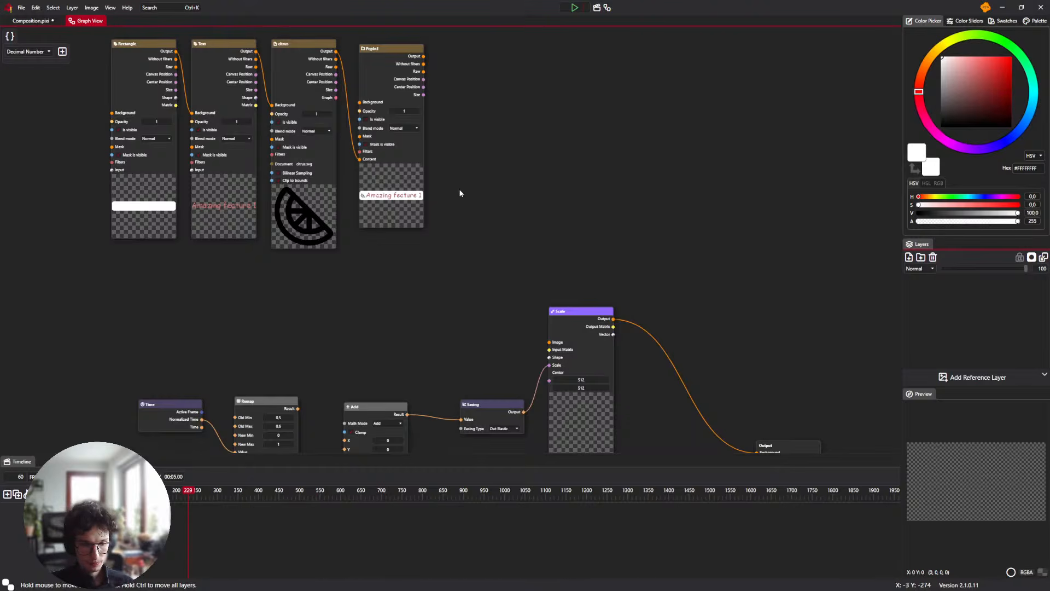
pyautogui.moveTo(460, 194); pyautogui.dragTo(403, 200)
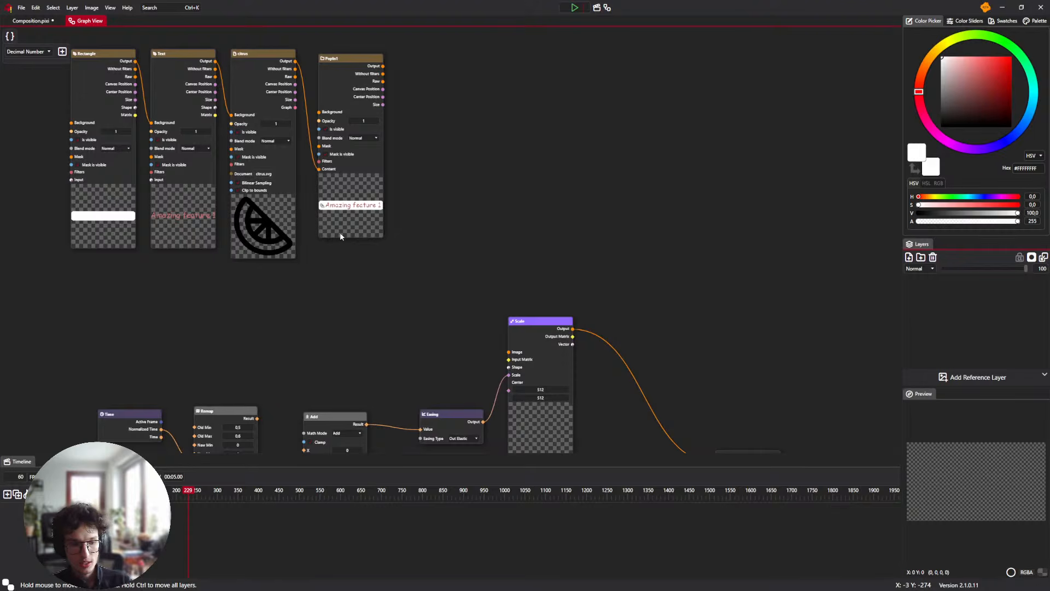
pyautogui.moveTo(337, 215); pyautogui.dragTo(337, 254)
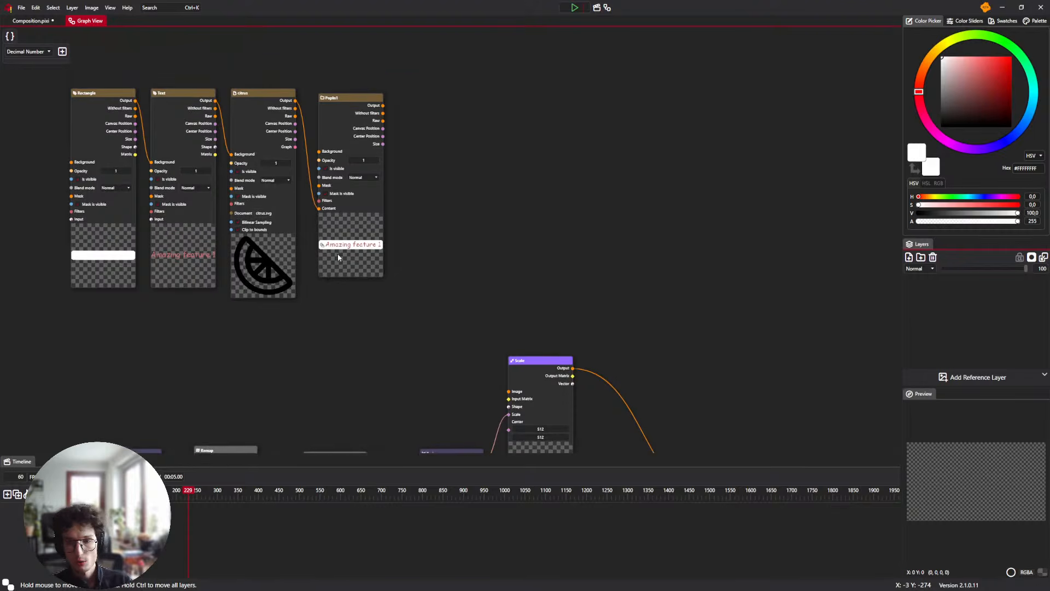
pyautogui.moveTo(393, 194); pyautogui.dragTo(399, 163)
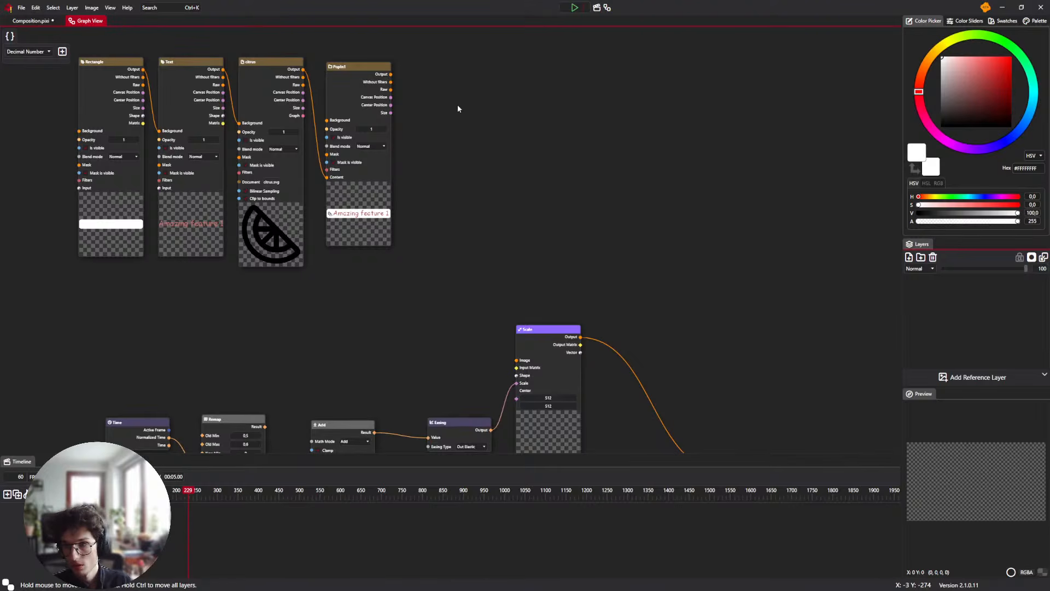
pyautogui.moveTo(393, 75); pyautogui.dragTo(517, 360)
# Add a new layer directly above the Rectangle layer in the PopIn1 folder and inspect its node in the graph
pyautogui.click(958, 319)
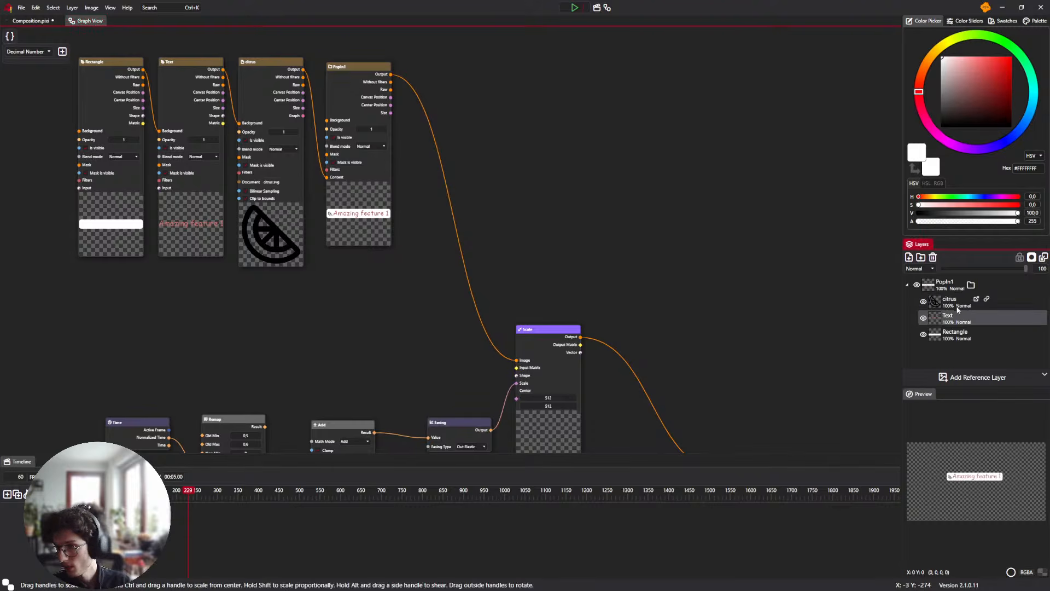
pyautogui.click(967, 339)
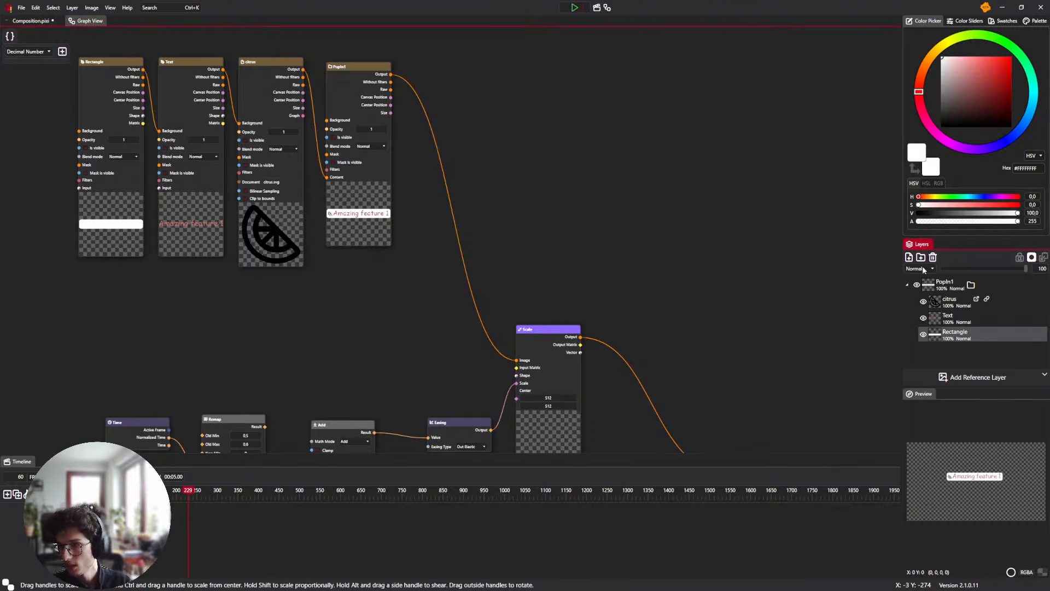
pyautogui.click(909, 257)
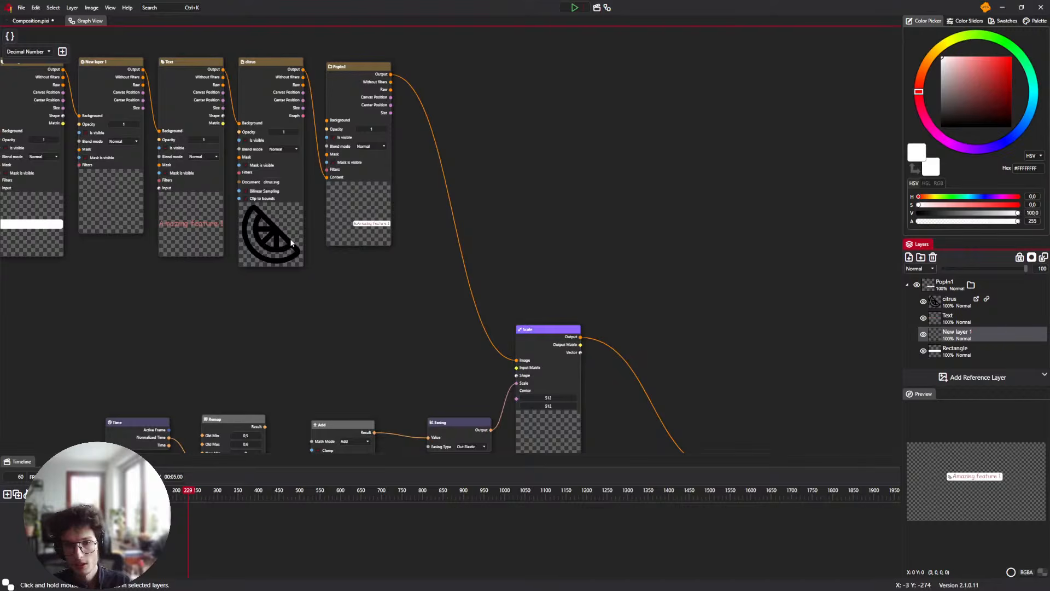
pyautogui.moveTo(290, 241); pyautogui.dragTo(544, 309)
pyautogui.scroll(3, 337, 162)
pyautogui.scroll(-2, 396, 267)
pyautogui.moveTo(381, 304); pyautogui.dragTo(367, 260)
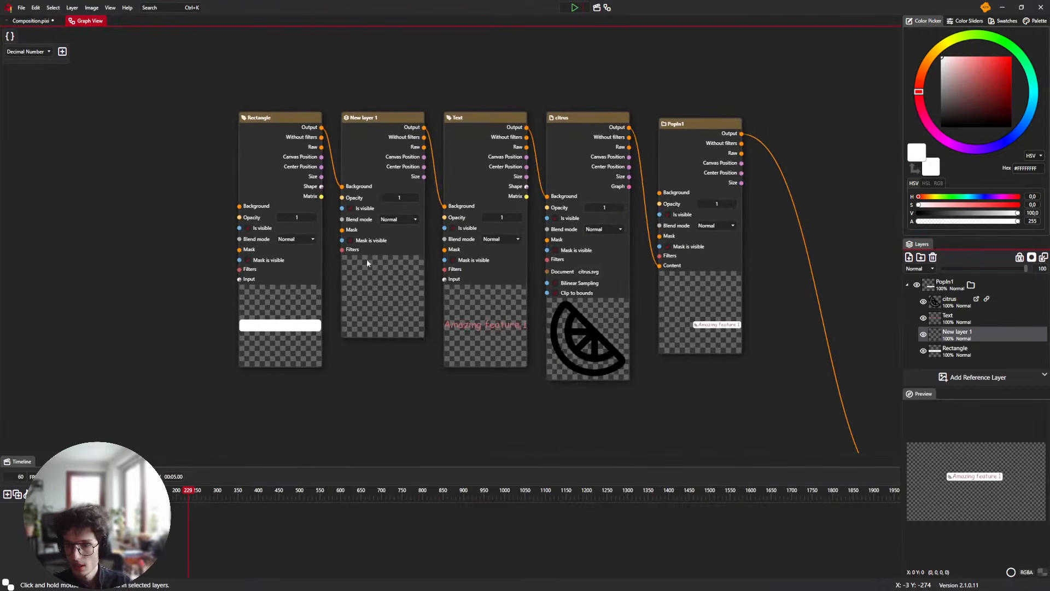
# Paint a rough white stroke above the feature label on the new layer and play the composition
pyautogui.click(32, 21)
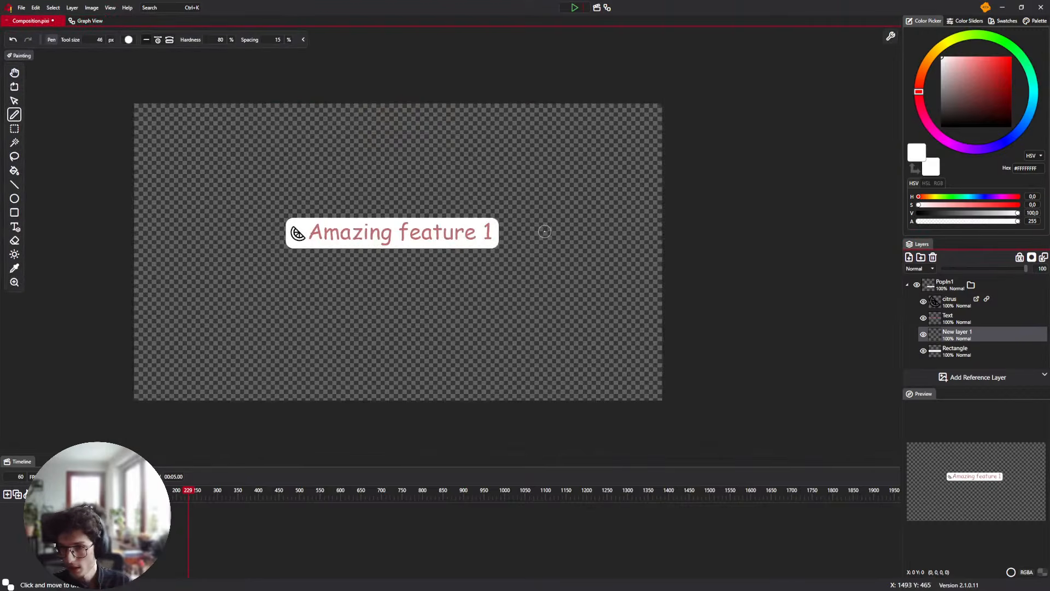
pyautogui.moveTo(547, 192)
pyautogui.mouseDown()
pyautogui.moveTo(374, 168)
pyautogui.moveTo(279, 171)
pyautogui.mouseUp()
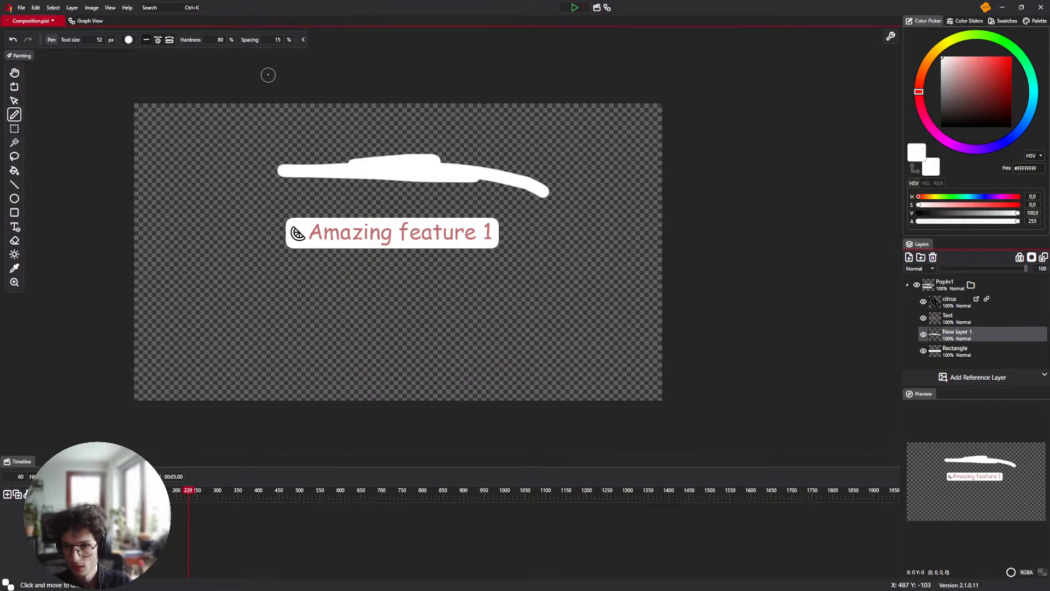
pyautogui.click(575, 8)
pyautogui.click(86, 21)
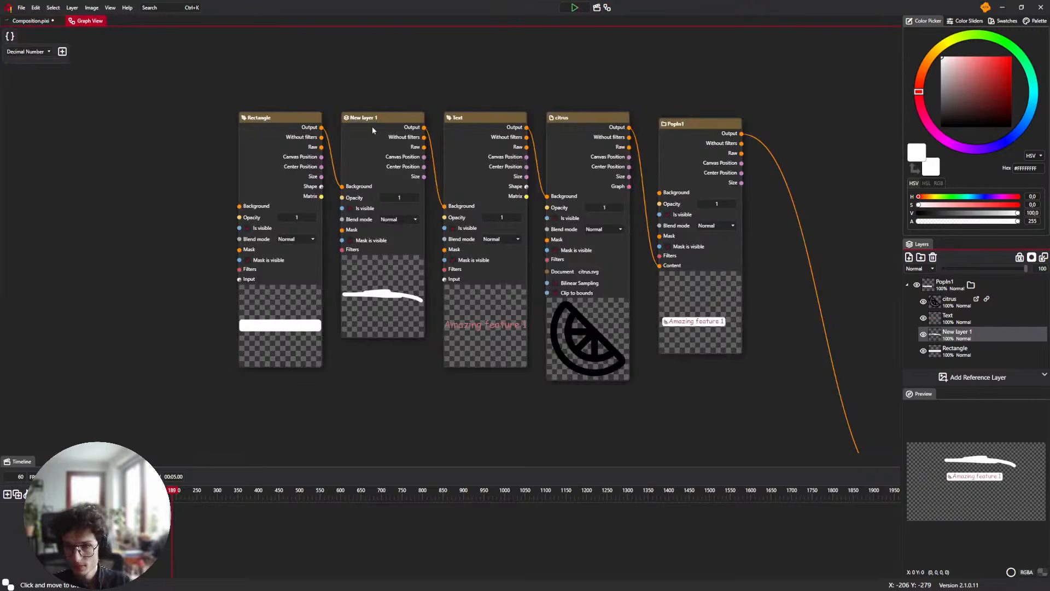
# Delete the New layer 1 node and connect the Rectangle node's Output to the Text node's Background
pyautogui.click(402, 295)
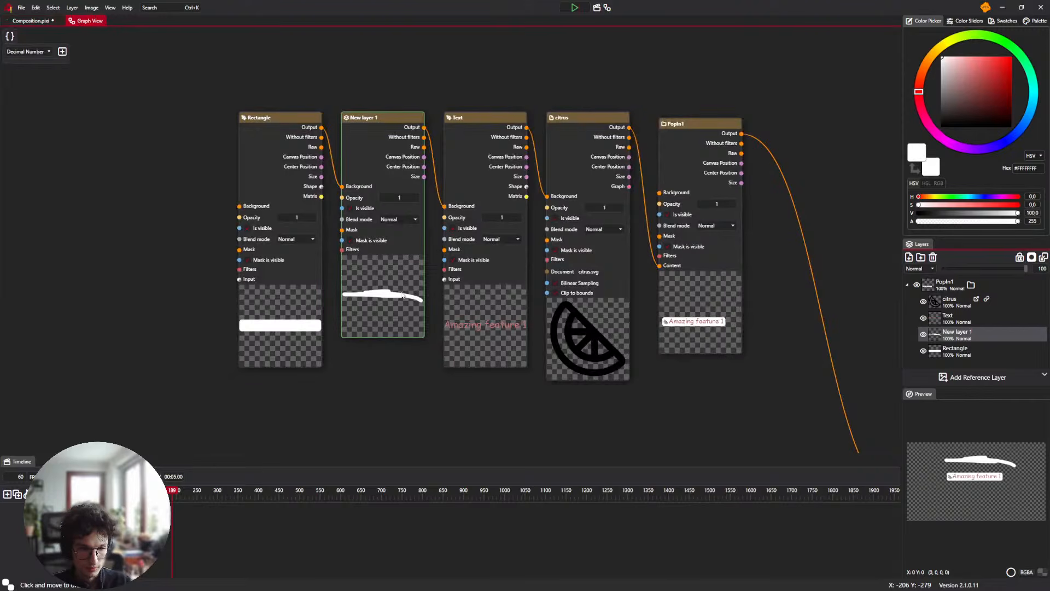
pyautogui.press('Delete')
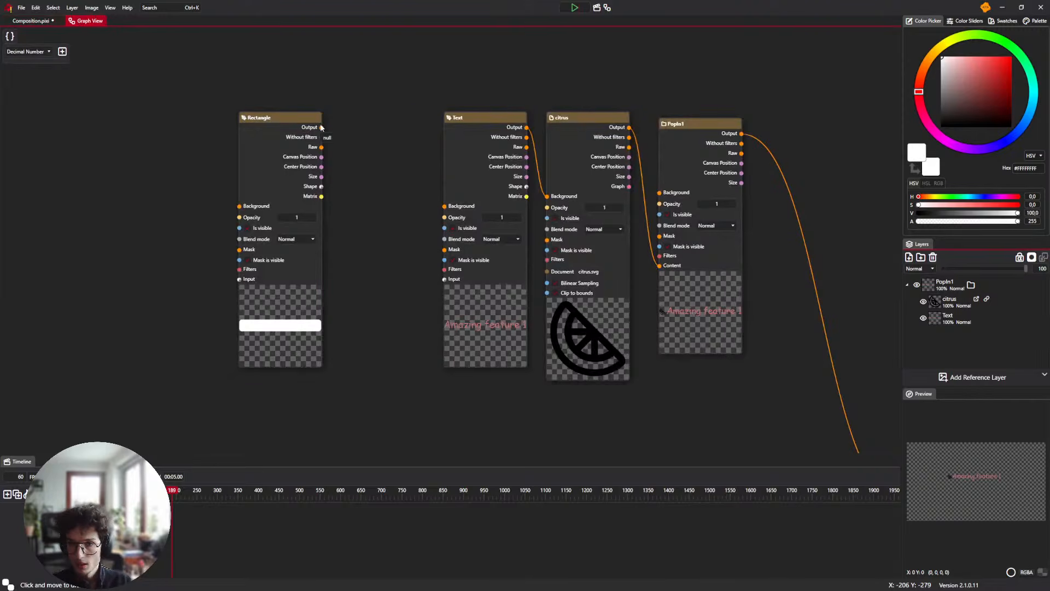
pyautogui.moveTo(321, 127); pyautogui.dragTo(446, 211)
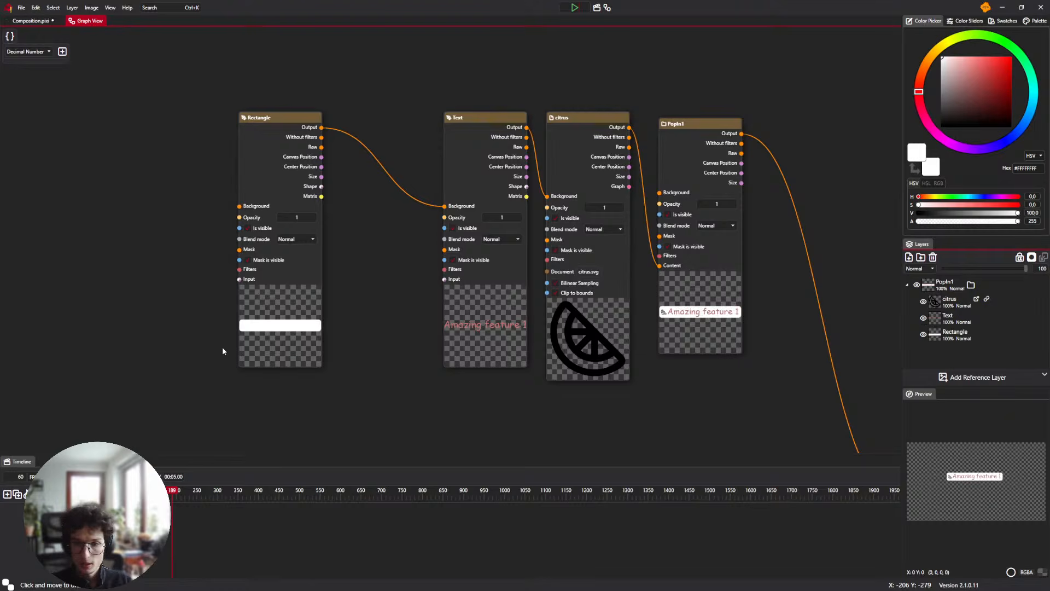
# Move the Rectangle node closer to the Text node to close the gap in the row
pyautogui.moveTo(254, 340); pyautogui.dragTo(324, 339)
pyautogui.moveTo(333, 373)
pyautogui.mouseDown()
pyautogui.moveTo(269, 366)
pyautogui.moveTo(323, 377)
pyautogui.mouseUp()
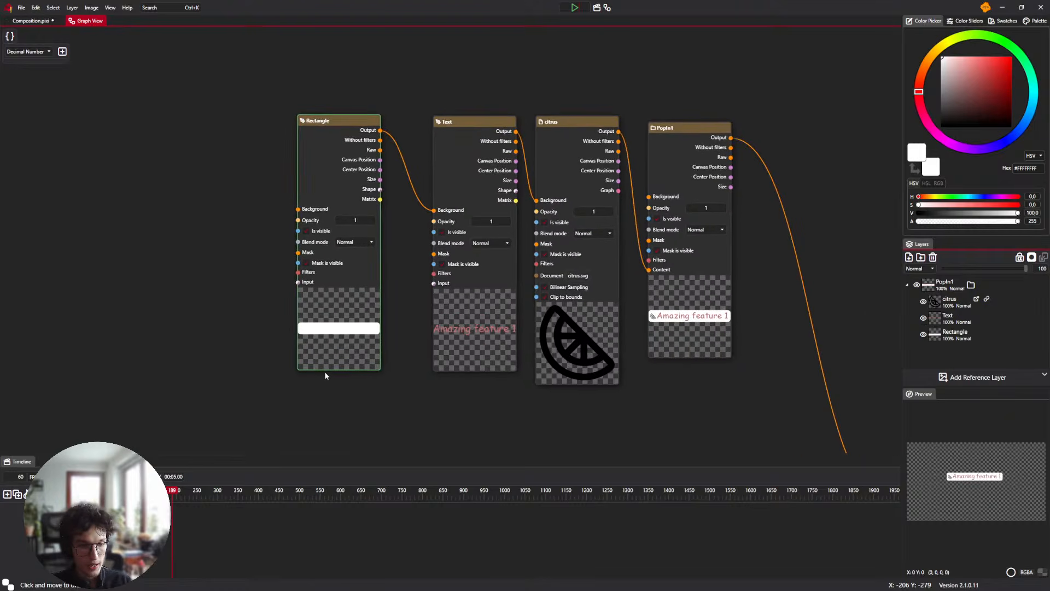
pyautogui.moveTo(393, 358); pyautogui.dragTo(214, 300)
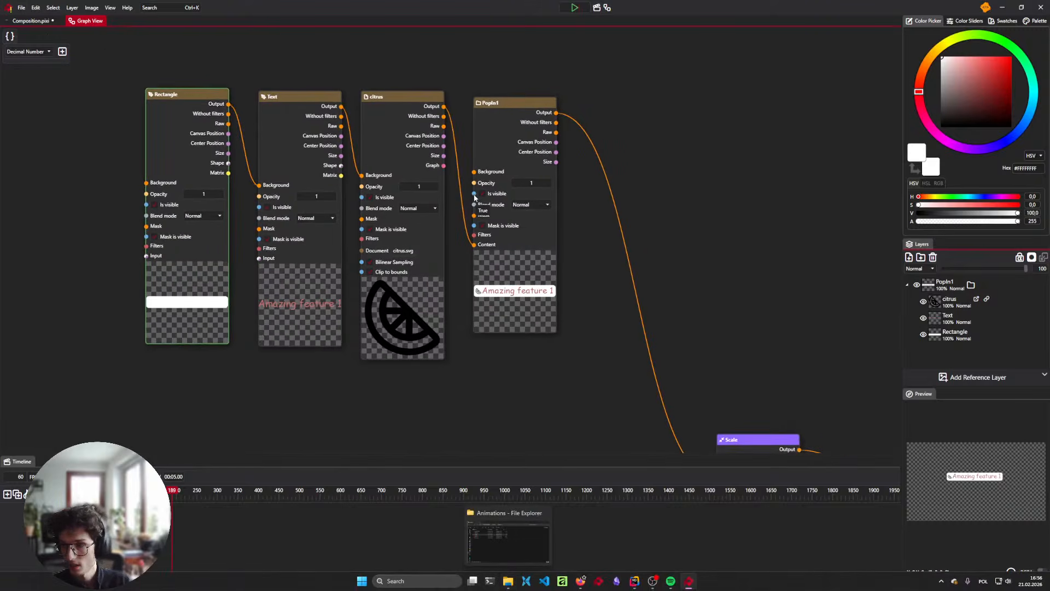
# Open the citrus layer's nested citrus.svg document to examine its paths, close it and play the composition
pyautogui.click(30, 21)
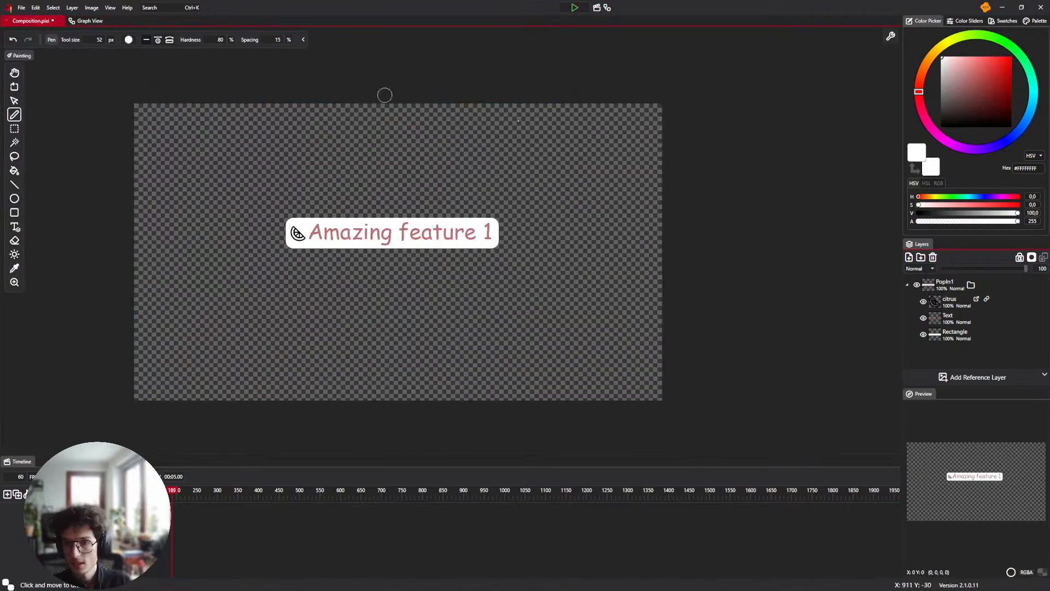
pyautogui.click(977, 300)
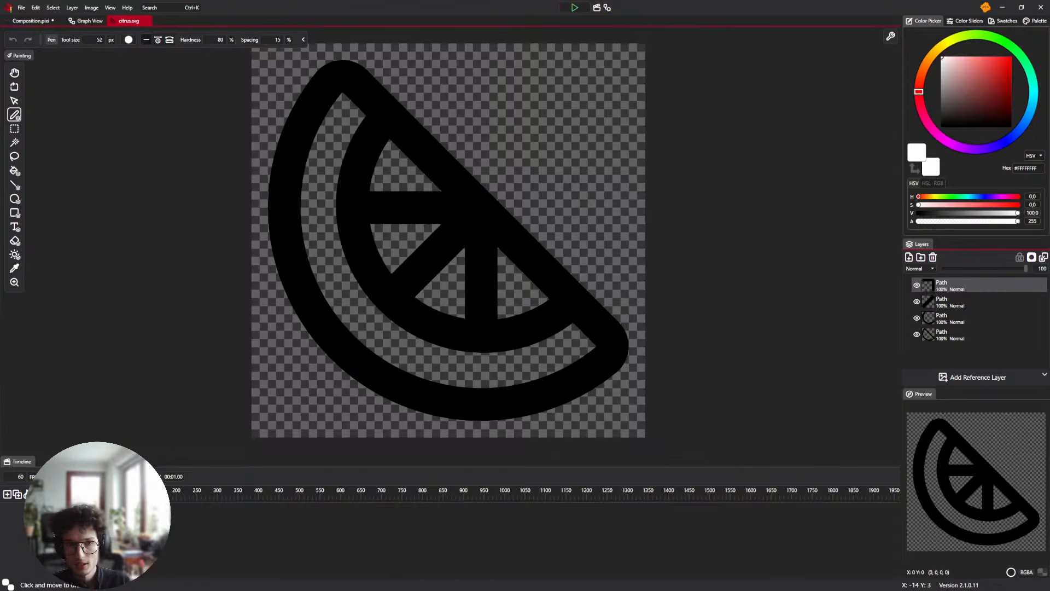
pyautogui.press('h')
pyautogui.scroll(-2, 516, 178)
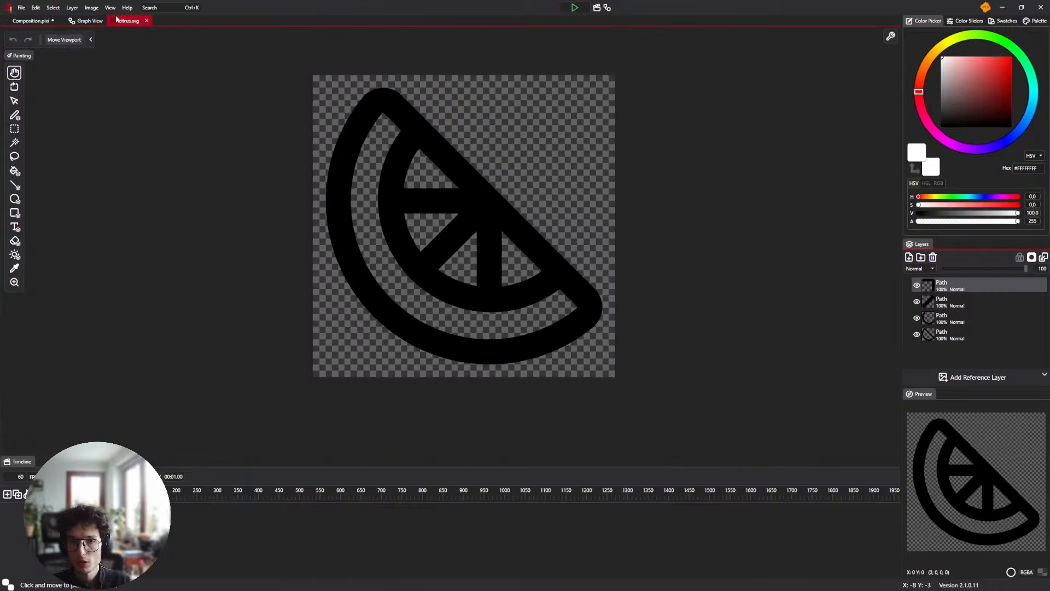
pyautogui.moveTo(217, 95); pyautogui.dragTo(165, 106)
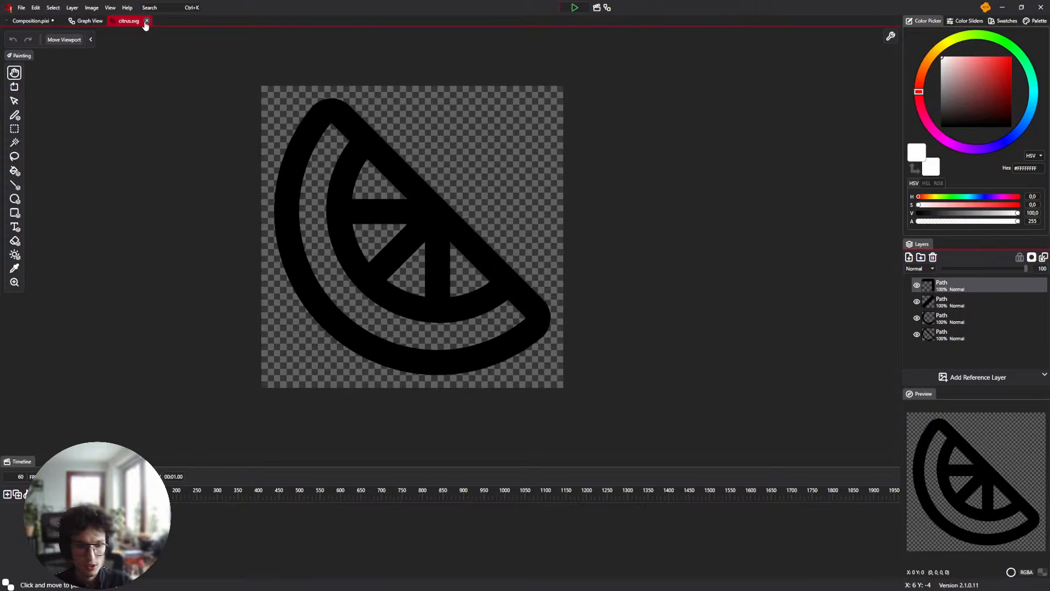
pyautogui.click(146, 21)
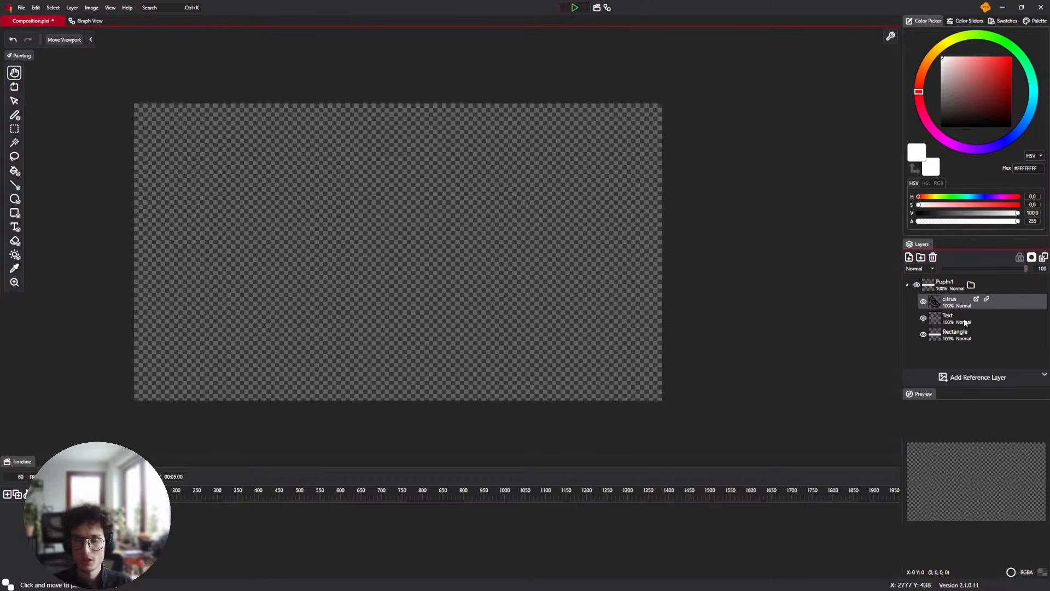
pyautogui.click(574, 8)
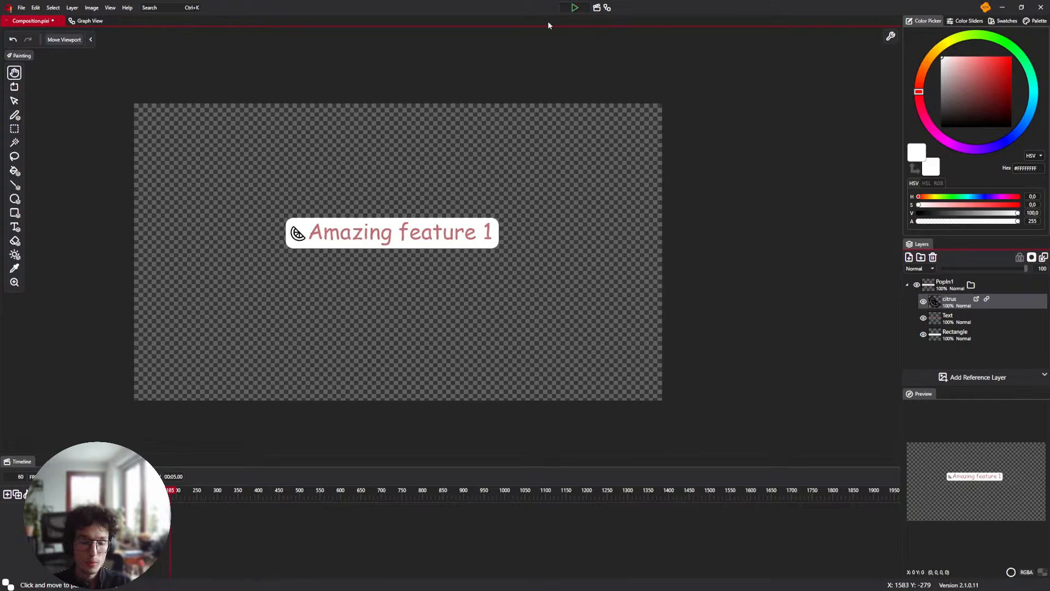
# Duplicate the PopIn1 folder with its contents from the layer list and collapse the folders
pyautogui.moveTo(570, 212); pyautogui.dragTo(100, 257)
pyautogui.click(84, 21)
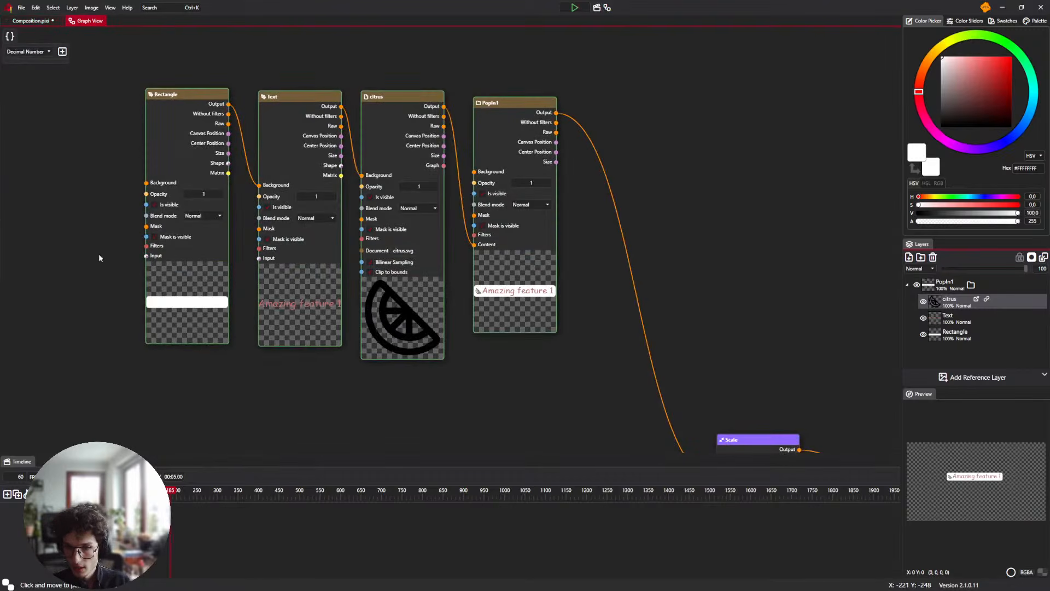
pyautogui.click(953, 292)
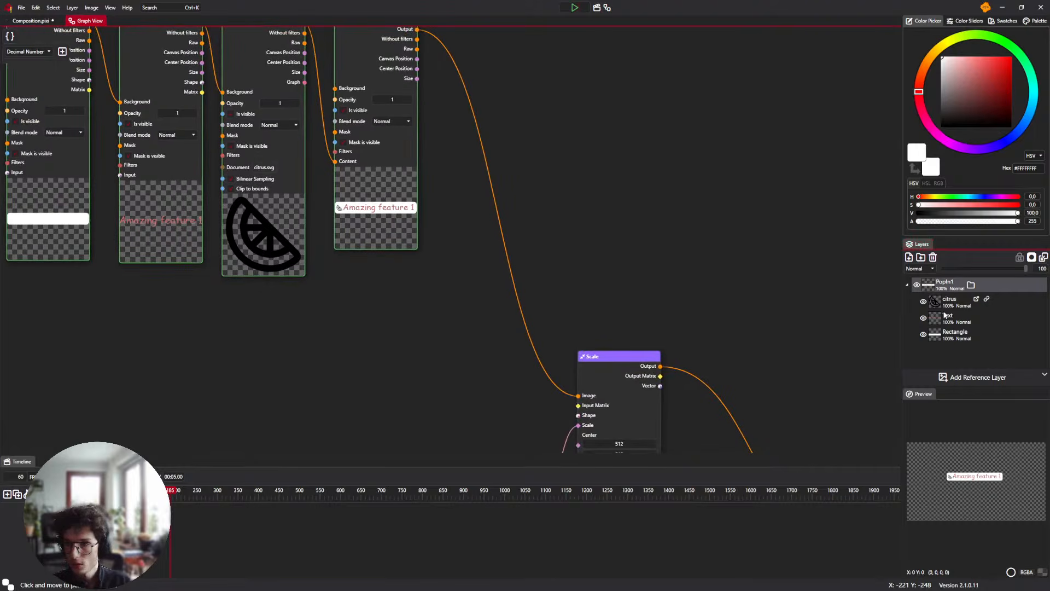
pyautogui.hotkey('ctrl', 'j')
pyautogui.click(906, 298)
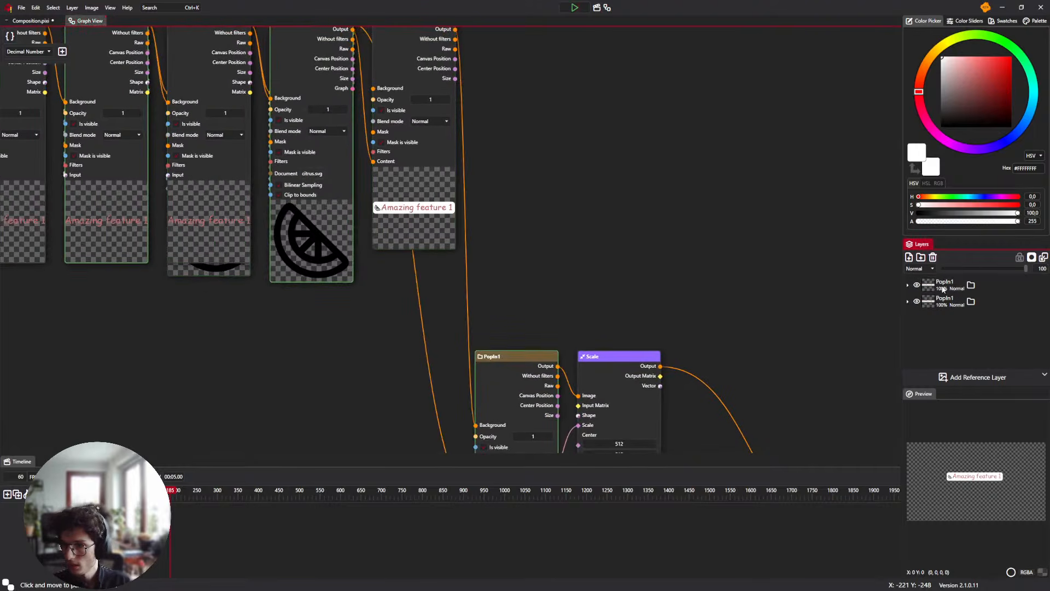
# Separate the overlapping rows of Rectangle, Text, citrus and PopIn1 nodes by moving the upper row further up
pyautogui.scroll(-5, 552, 233)
pyautogui.scroll(3, 553, 279)
pyautogui.moveTo(404, 260); pyautogui.dragTo(520, 289)
pyautogui.moveTo(483, 260); pyautogui.dragTo(491, 134)
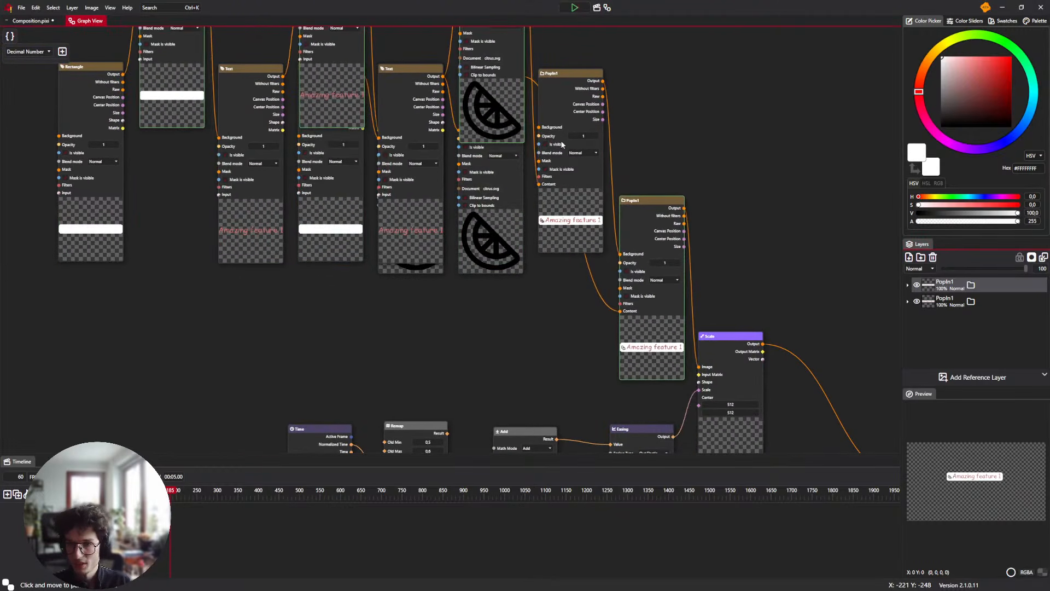
pyautogui.scroll(-3, 667, 361)
pyautogui.moveTo(671, 407); pyautogui.dragTo(677, 232)
pyautogui.scroll(-2, 648, 299)
pyautogui.scroll(4, 427, 336)
pyautogui.moveTo(509, 323); pyautogui.dragTo(384, 338)
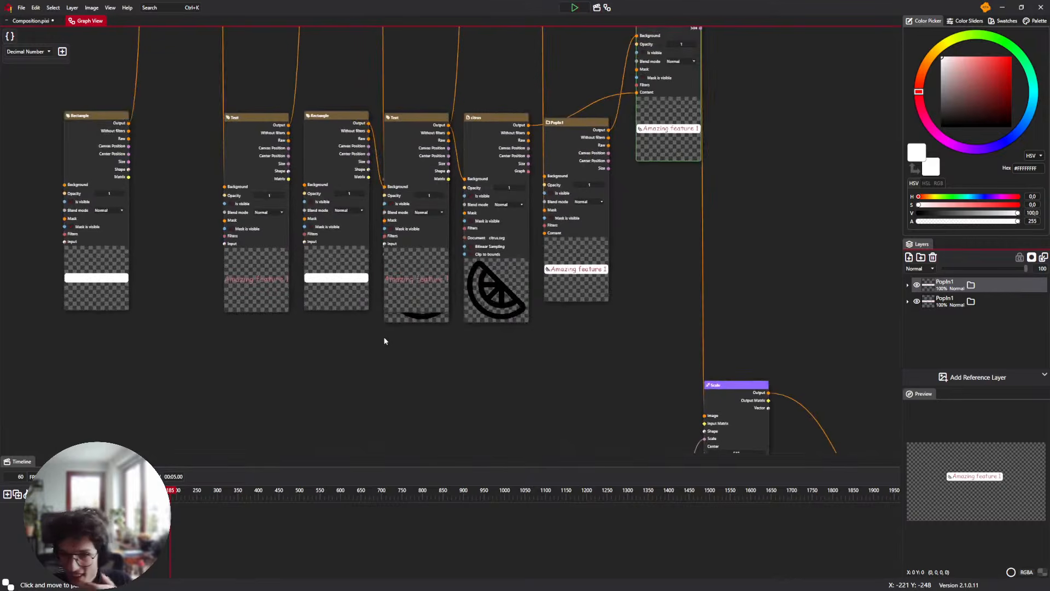
# Move one Text node below the lower row and shift a citrus node out of the upper row
pyautogui.moveTo(432, 263); pyautogui.dragTo(453, 52)
pyautogui.moveTo(462, 191); pyautogui.dragTo(439, 390)
pyautogui.moveTo(408, 268); pyautogui.dragTo(401, 360)
pyautogui.moveTo(466, 314); pyautogui.dragTo(481, 76)
pyautogui.moveTo(430, 128); pyautogui.dragTo(412, 378)
pyautogui.moveTo(440, 320); pyautogui.dragTo(436, 422)
pyautogui.moveTo(409, 184); pyautogui.dragTo(424, 5)
pyautogui.moveTo(462, 156); pyautogui.dragTo(392, 406)
pyautogui.moveTo(353, 374); pyautogui.dragTo(349, 213)
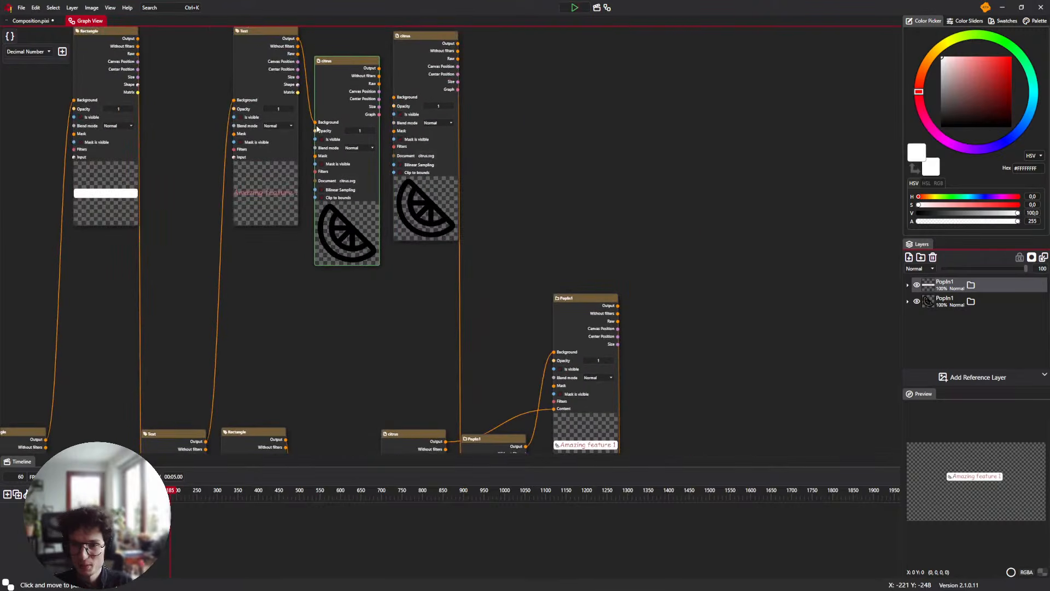
# Disconnect the shifted citrus node's Background from the Text node and move the citrus node into empty space
pyautogui.moveTo(372, 86); pyautogui.dragTo(388, 141)
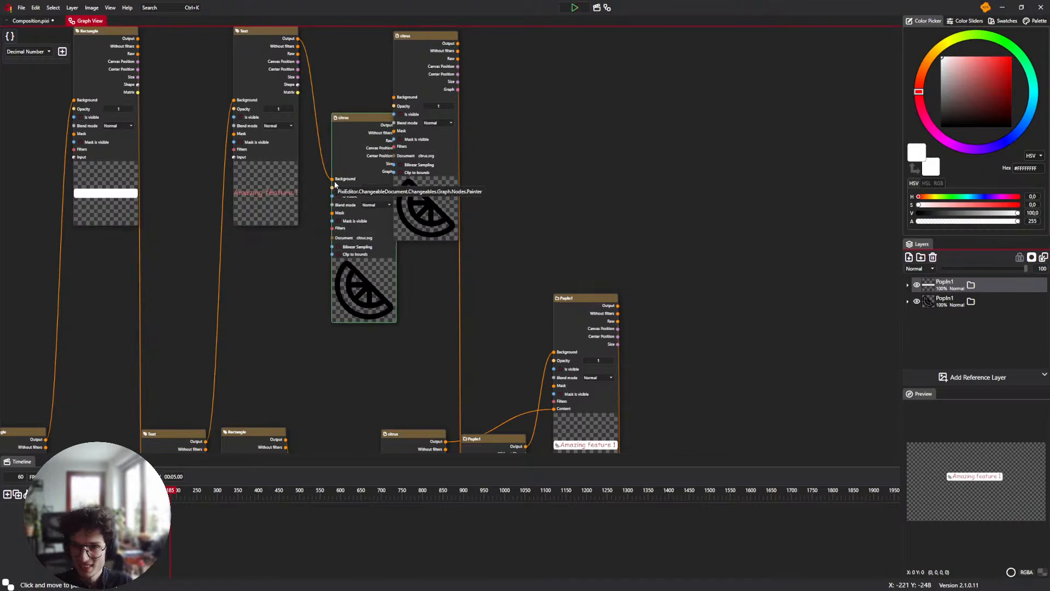
pyautogui.moveTo(331, 179); pyautogui.dragTo(303, 106)
pyautogui.moveTo(383, 124); pyautogui.dragTo(815, 92)
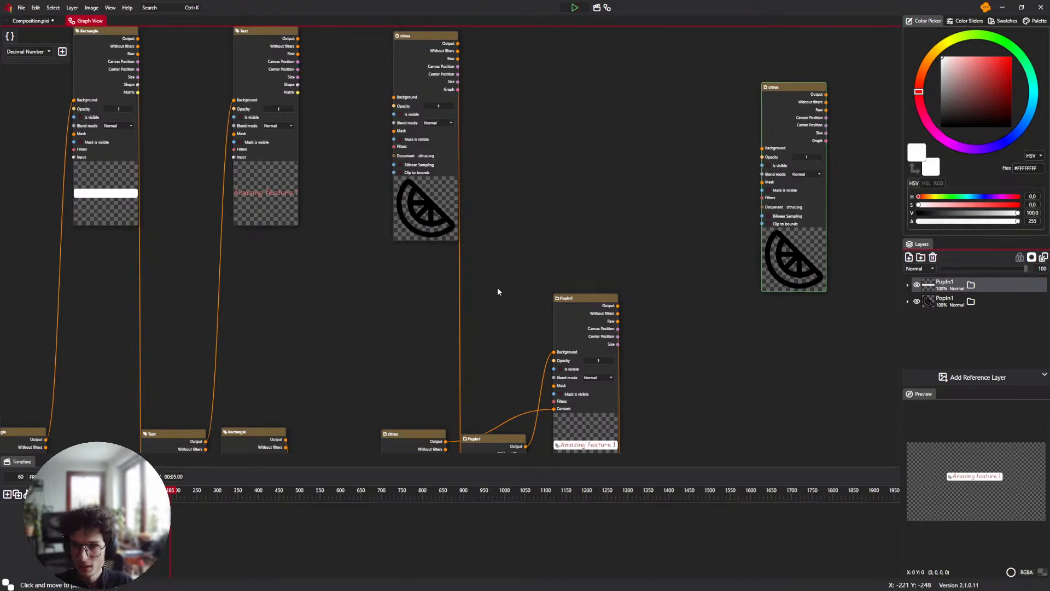
# Detach the upper Text and Rectangle nodes from the lower row and line them up beside the detached citrus node
pyautogui.moveTo(210, 172); pyautogui.dragTo(229, 153)
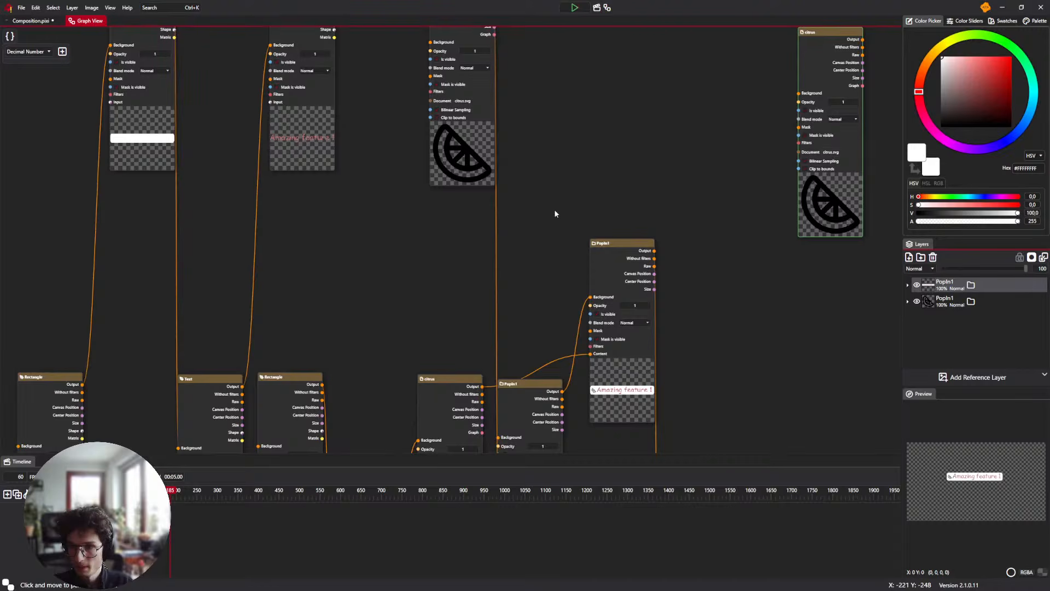
pyautogui.moveTo(299, 134); pyautogui.dragTo(346, 293)
pyautogui.moveTo(316, 203); pyautogui.dragTo(290, 221)
pyautogui.moveTo(352, 277); pyautogui.dragTo(728, 177)
pyautogui.moveTo(160, 41); pyautogui.dragTo(176, 164)
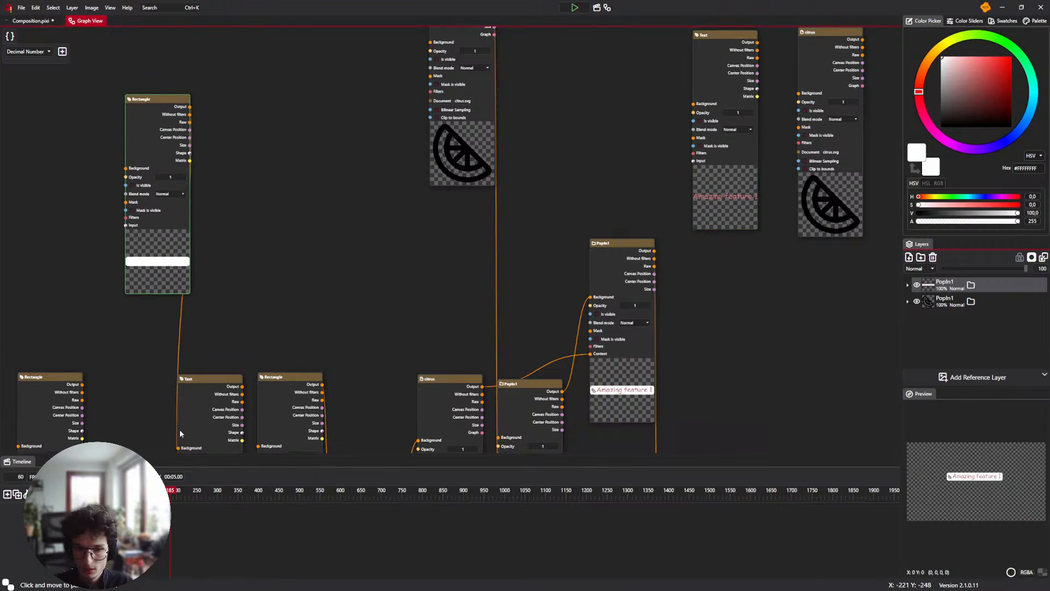
pyautogui.moveTo(178, 448); pyautogui.dragTo(153, 363)
pyautogui.moveTo(179, 265); pyautogui.dragTo(667, 169)
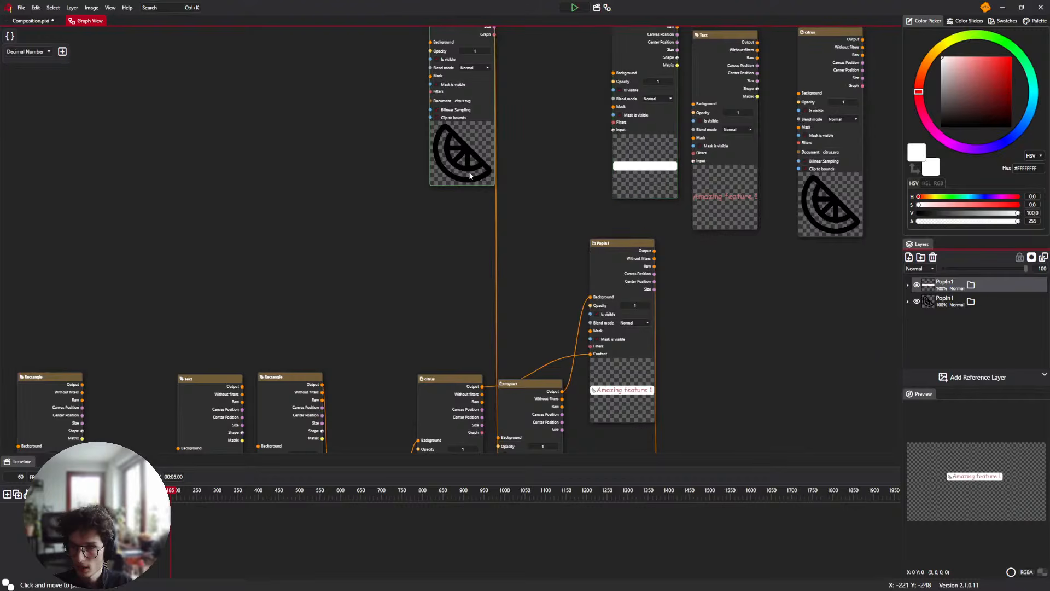
# Move the leftover upper citrus node aside and place the detached citrus node close to the detached Text node
pyautogui.moveTo(470, 176); pyautogui.dragTo(382, 206)
pyautogui.moveTo(753, 255); pyautogui.dragTo(659, 144)
pyautogui.moveTo(587, 255); pyautogui.dragTo(674, 136)
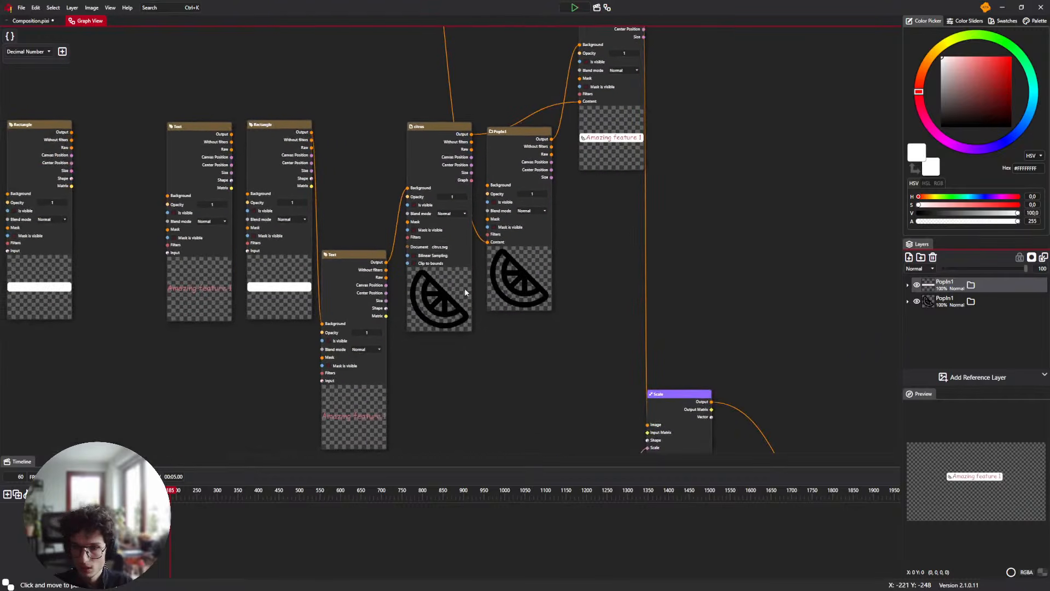
pyautogui.moveTo(431, 292); pyautogui.dragTo(395, 357)
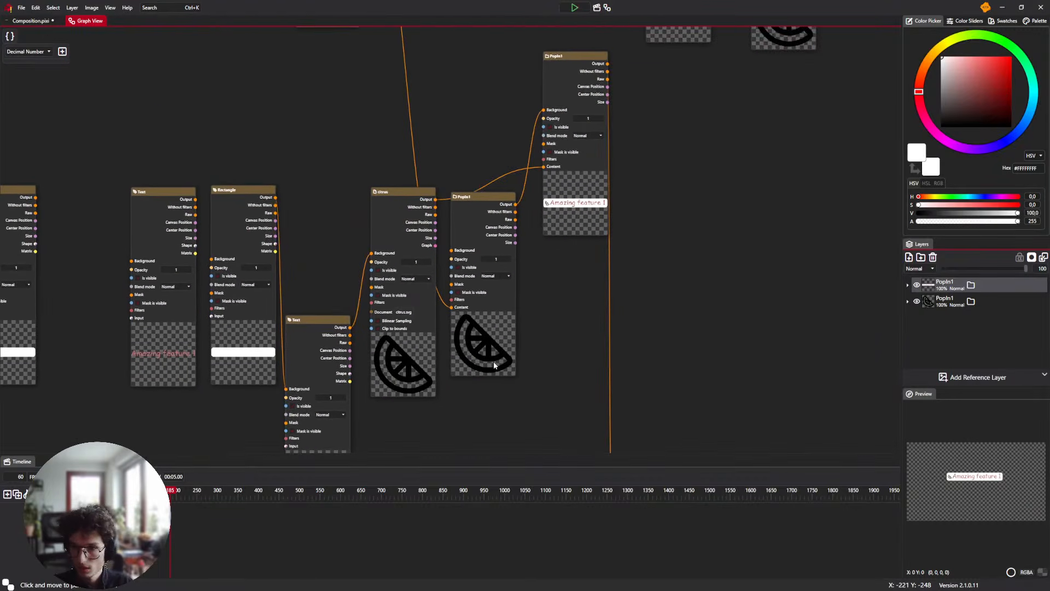
pyautogui.click(495, 361)
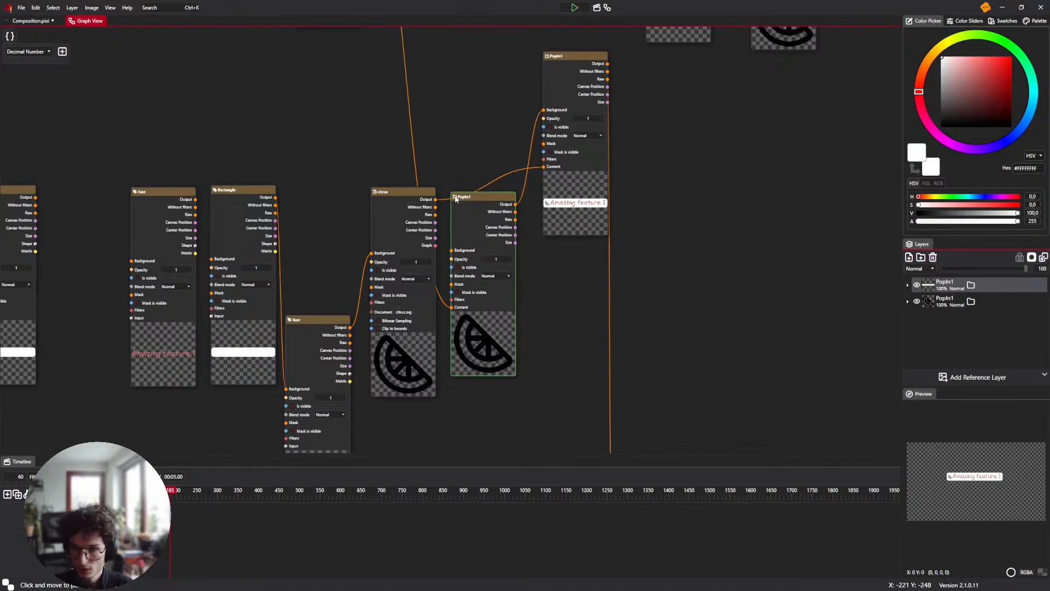
pyautogui.click(378, 208)
pyautogui.click(416, 279)
pyautogui.moveTo(446, 212); pyautogui.dragTo(417, 495)
pyautogui.click(731, 145)
pyautogui.moveTo(731, 145); pyautogui.dragTo(699, 147)
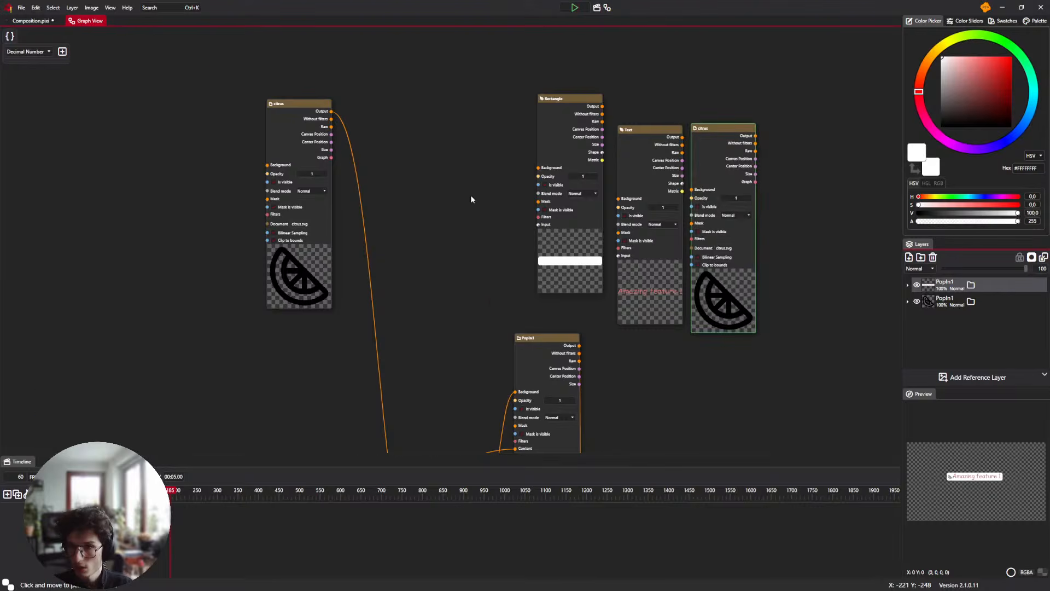
# Disconnect the duplicate PopIn1's Content and the main PopIn1's Background, and move the duplicate PopIn1 toward the detached nodes
pyautogui.moveTo(470, 197); pyautogui.dragTo(405, 33)
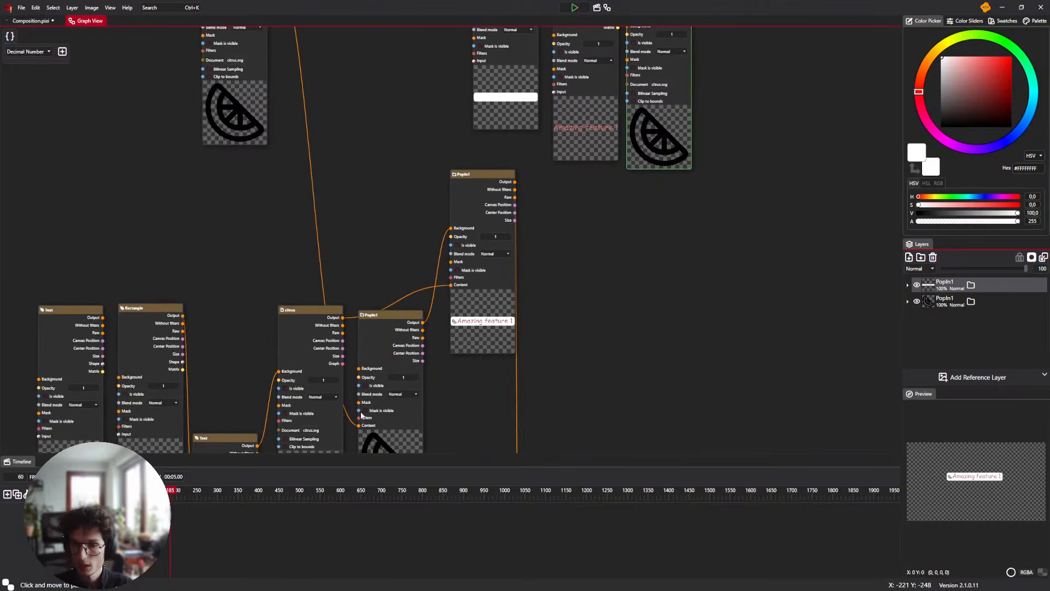
pyautogui.moveTo(359, 426); pyautogui.dragTo(439, 332)
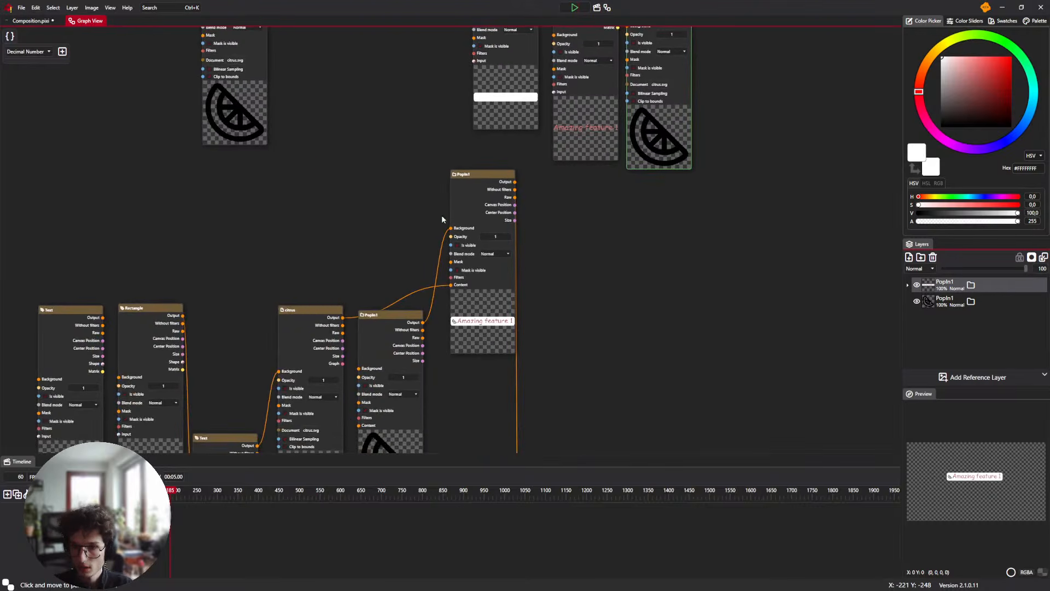
pyautogui.moveTo(452, 230); pyautogui.dragTo(498, 241)
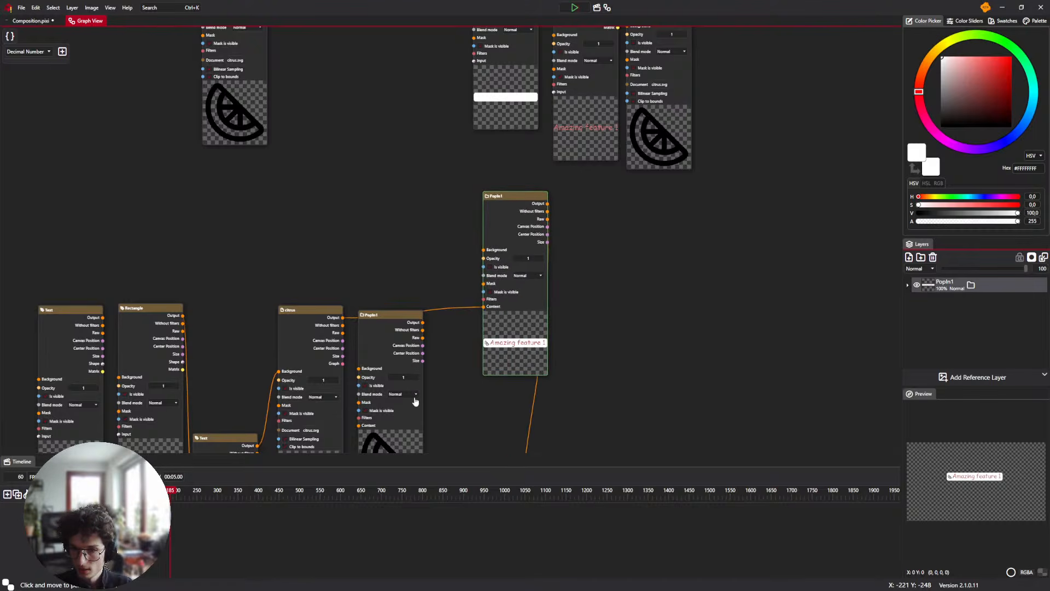
pyautogui.moveTo(415, 401); pyautogui.dragTo(577, 271)
# Chain the detached nodes through their Background inputs: Rectangle to Text, Text to citrus, and citrus to PopIn1
pyautogui.scroll(4, 505, 183)
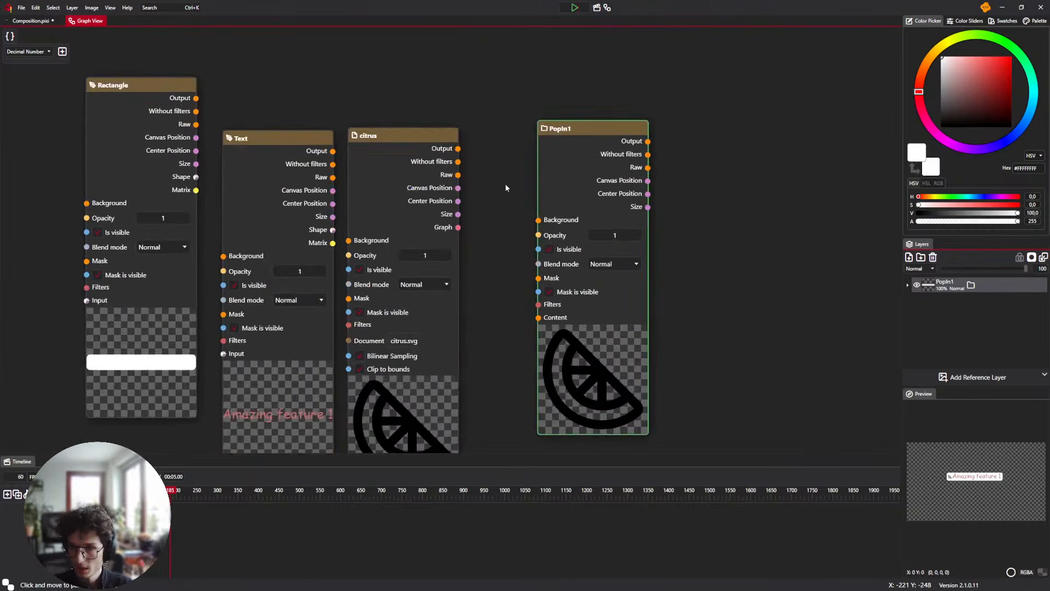
pyautogui.moveTo(458, 149); pyautogui.dragTo(539, 219)
pyautogui.moveTo(485, 182); pyautogui.dragTo(485, 124)
pyautogui.scroll(-3, 485, 124)
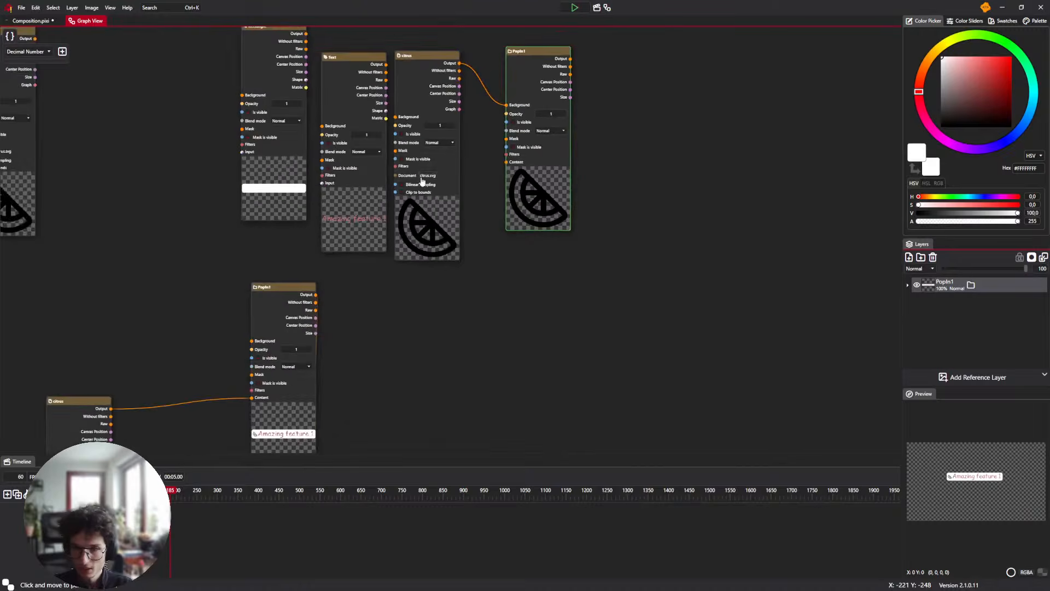
pyautogui.scroll(3, 435, 176)
pyautogui.moveTo(446, 211); pyautogui.dragTo(456, 331)
pyautogui.moveTo(403, 159); pyautogui.dragTo(378, 190)
pyautogui.moveTo(223, 67); pyautogui.dragTo(250, 225)
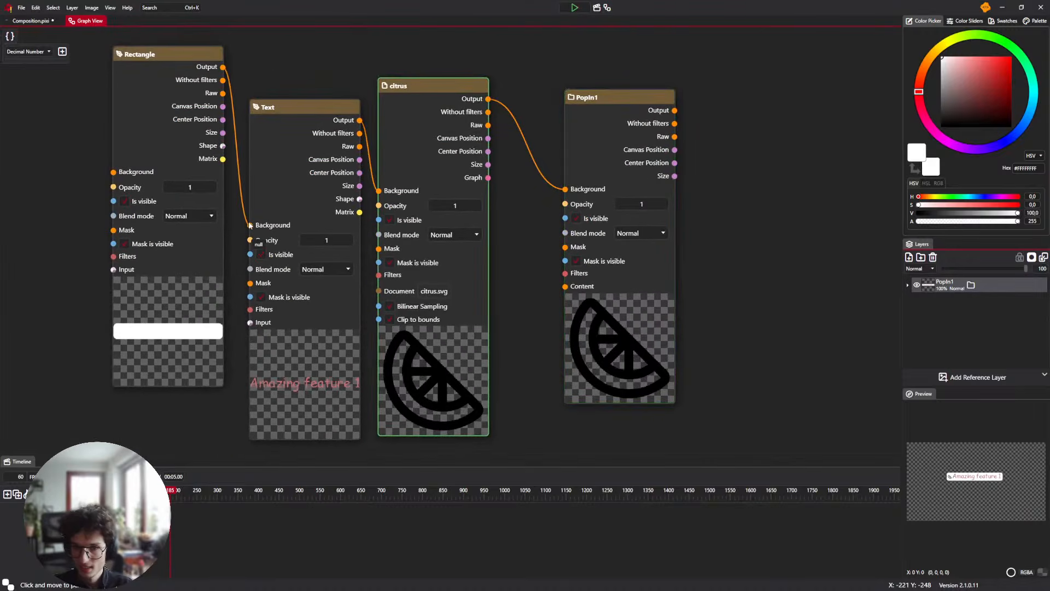
# Move the lower Text node back into its row between the Rectangle and citrus nodes
pyautogui.moveTo(207, 289); pyautogui.dragTo(212, 372)
pyautogui.moveTo(309, 259); pyautogui.dragTo(467, 56)
pyautogui.scroll(-3, 468, 54)
pyautogui.moveTo(280, 150); pyautogui.dragTo(463, 186)
pyautogui.scroll(1, 463, 186)
pyautogui.moveTo(362, 145); pyautogui.dragTo(427, 359)
pyautogui.moveTo(506, 242); pyautogui.dragTo(492, 84)
pyautogui.moveTo(337, 411); pyautogui.dragTo(344, 301)
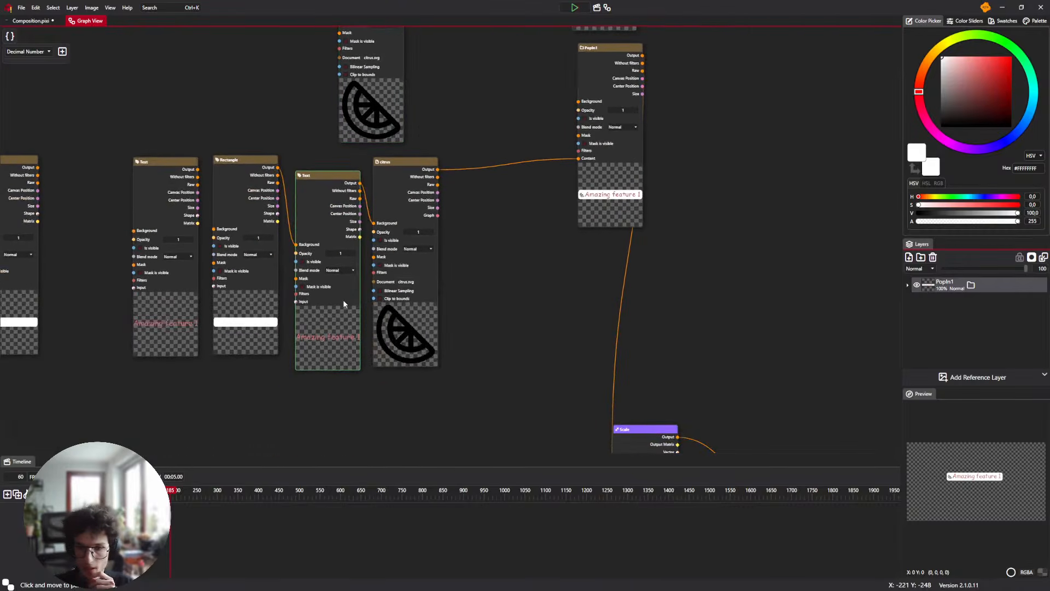
# Delete the unconnected spare Rectangle node and the leftover citrus node
pyautogui.moveTo(210, 158); pyautogui.dragTo(290, 180)
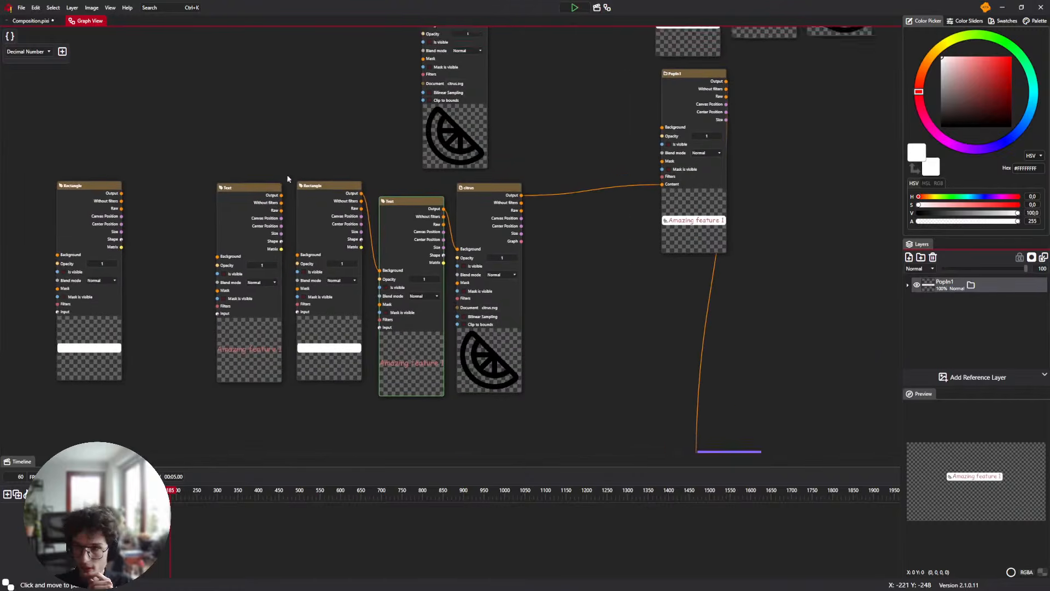
pyautogui.moveTo(684, 71); pyautogui.dragTo(310, 276)
pyautogui.moveTo(116, 209); pyautogui.dragTo(161, 215)
pyautogui.moveTo(255, 239); pyautogui.dragTo(636, 70)
pyautogui.moveTo(210, 305); pyautogui.dragTo(218, 215)
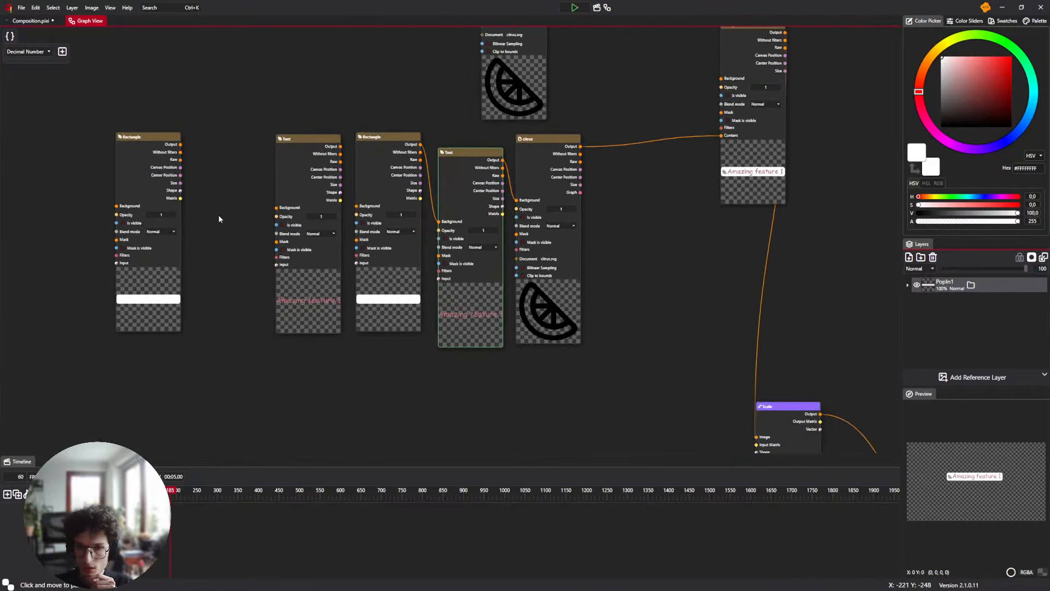
pyautogui.scroll(-2, 218, 214)
pyautogui.click(314, 288)
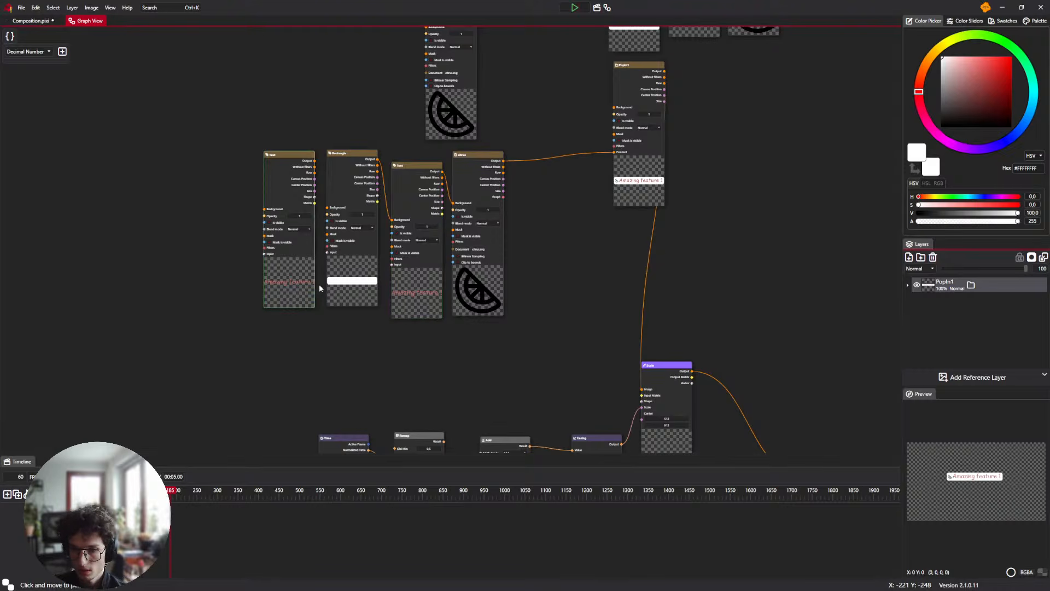
pyautogui.moveTo(426, 285); pyautogui.dragTo(330, 336)
pyautogui.moveTo(352, 157); pyautogui.dragTo(432, 245)
pyautogui.scroll(2, 445, 299)
pyautogui.press('Delete')
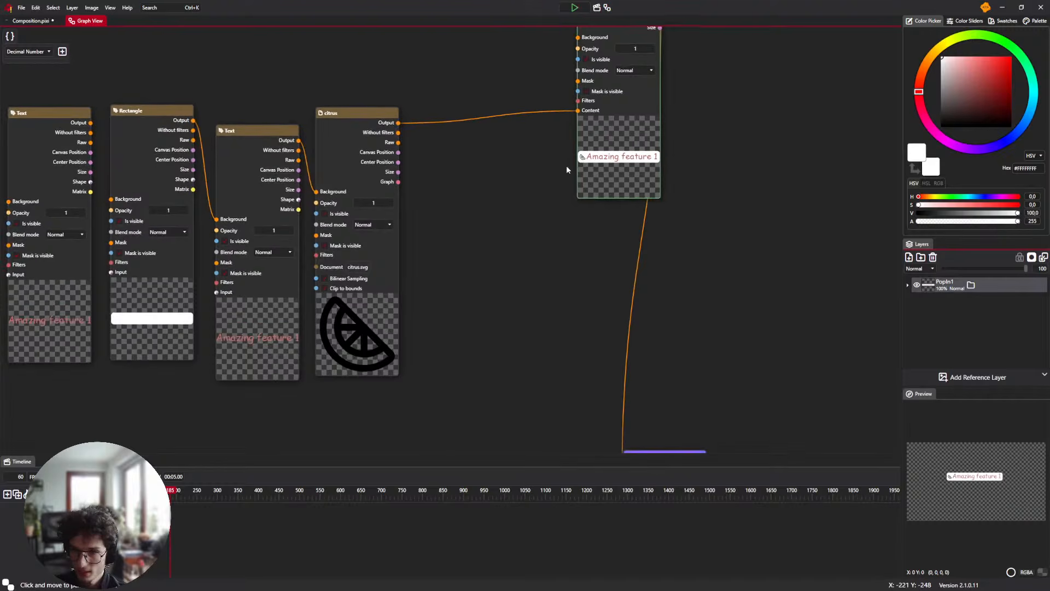
# Move the main PopIn1 node closer to its citrus node and raise the connected Text node within the row
pyautogui.moveTo(581, 202); pyautogui.dragTo(454, 421)
pyautogui.scroll(-3, 635, 314)
pyautogui.moveTo(635, 313); pyautogui.dragTo(628, 208)
pyautogui.moveTo(521, 292); pyautogui.dragTo(538, 238)
pyautogui.scroll(3, 539, 235)
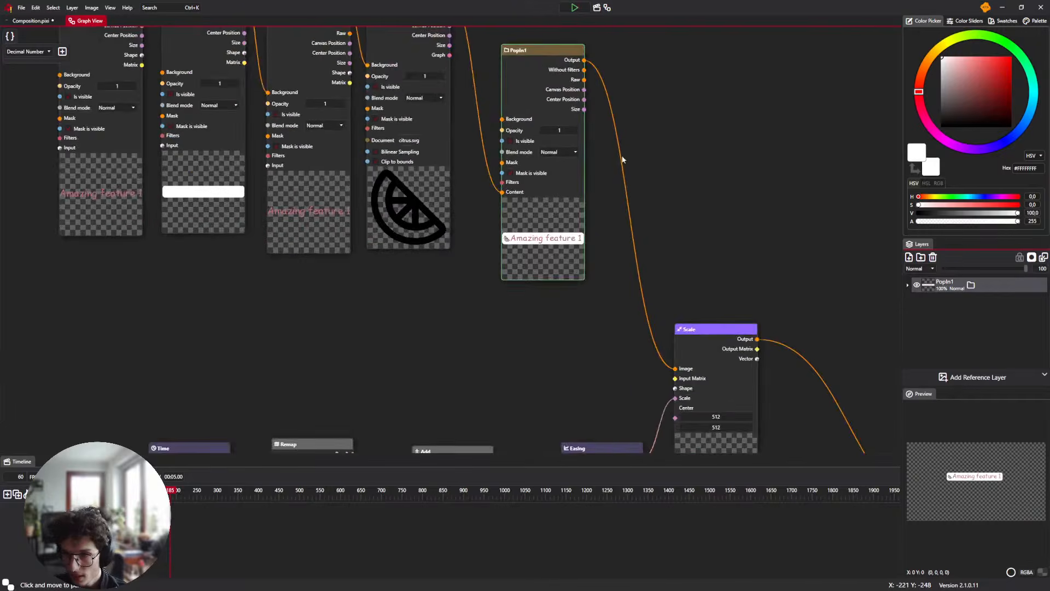
pyautogui.moveTo(621, 159); pyautogui.dragTo(674, 331)
pyautogui.moveTo(391, 359); pyautogui.dragTo(388, 329)
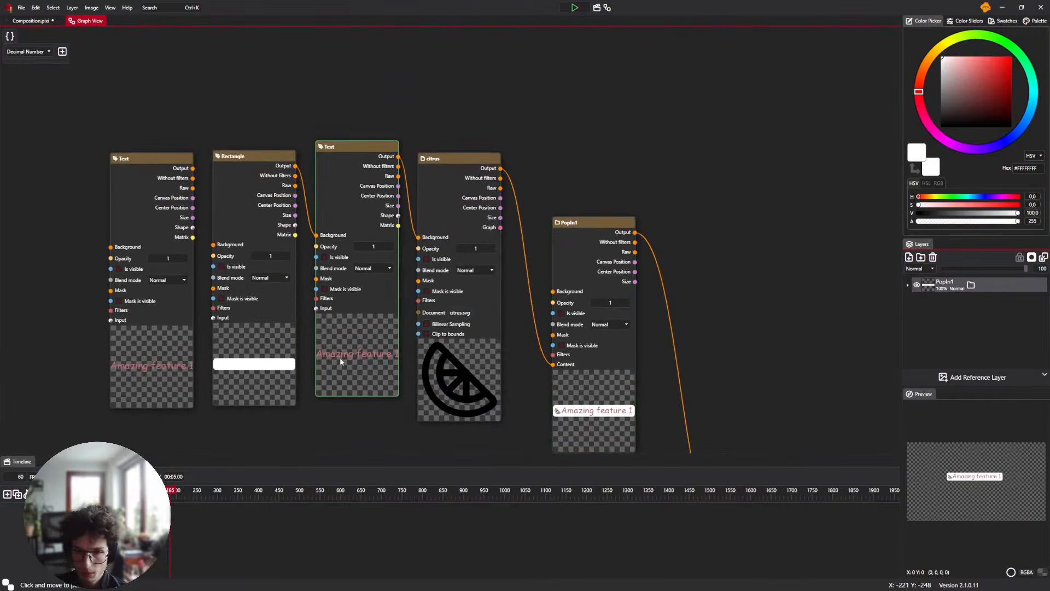
# Delete the unconnected Text node and space out the main chain's Rectangle, Text and citrus nodes
pyautogui.click(154, 355)
pyautogui.press('Delete')
pyautogui.moveTo(266, 353); pyautogui.dragTo(208, 353)
pyautogui.moveTo(331, 355); pyautogui.dragTo(275, 360)
pyautogui.moveTo(432, 362); pyautogui.dragTo(409, 363)
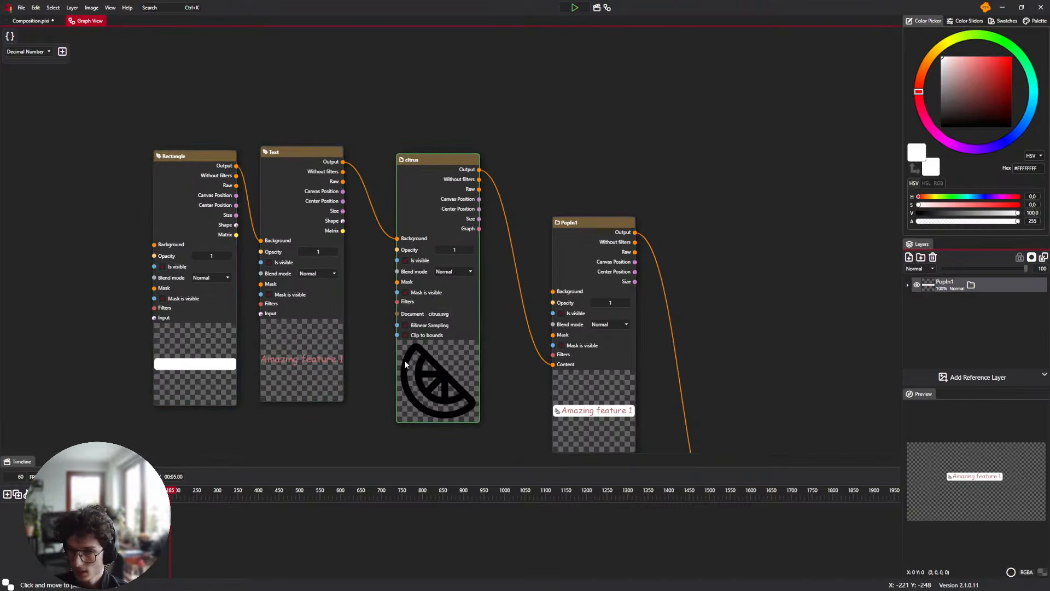
# Move the duplicate Rectangle, Text, citrus and PopIn1 nodes together below the main chain, just above the Time and Remap nodes
pyautogui.moveTo(727, 137); pyautogui.dragTo(569, 353)
pyautogui.scroll(-3, 674, 284)
pyautogui.moveTo(676, 286); pyautogui.dragTo(501, 320)
pyautogui.moveTo(355, 285); pyautogui.dragTo(668, 153)
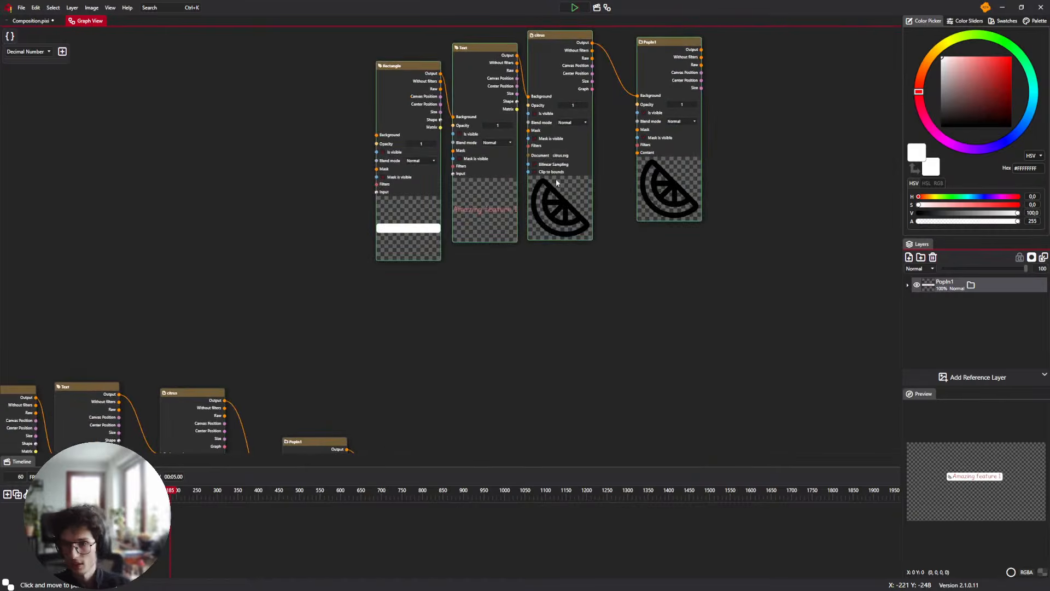
pyautogui.moveTo(556, 182); pyautogui.dragTo(164, 218)
pyautogui.moveTo(265, 295); pyautogui.dragTo(583, 69)
pyautogui.moveTo(481, 41); pyautogui.dragTo(203, 380)
pyautogui.moveTo(293, 273); pyautogui.dragTo(360, 102)
pyautogui.moveTo(281, 195); pyautogui.dragTo(294, 286)
pyautogui.moveTo(432, 246); pyautogui.dragTo(385, 300)
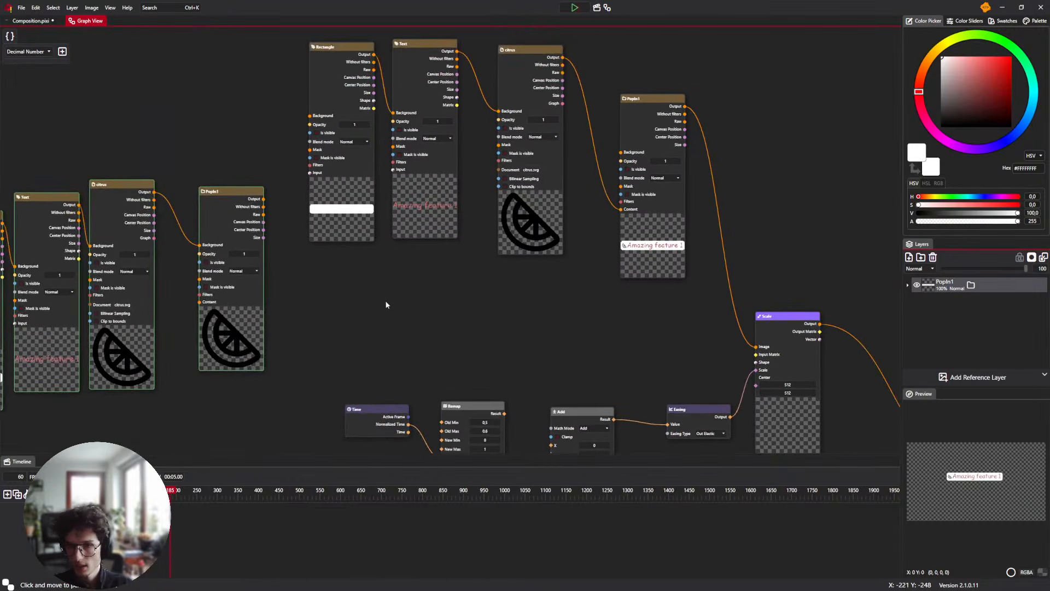
pyautogui.moveTo(301, 285); pyautogui.dragTo(610, 45)
pyautogui.moveTo(234, 394); pyautogui.dragTo(189, 230)
pyautogui.moveTo(520, 236); pyautogui.dragTo(903, 209)
pyautogui.moveTo(477, 218); pyautogui.dragTo(42, 214)
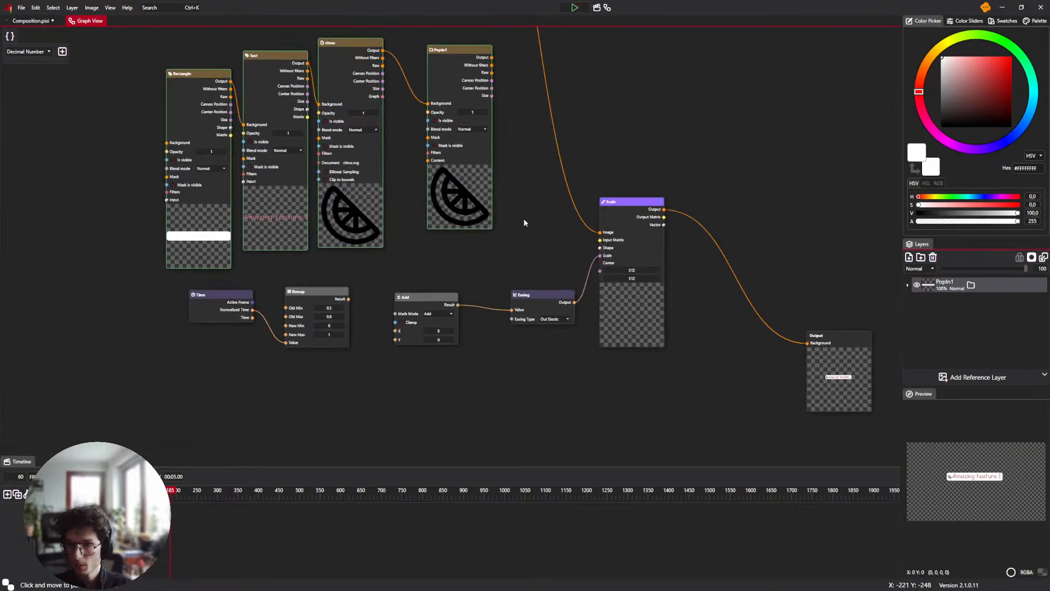
# Duplicate the Scale node, place the copy beside the duplicate PopIn1 and connect that PopIn1's Output to its Image
pyautogui.moveTo(544, 207); pyautogui.dragTo(532, 268)
pyautogui.click(612, 395)
pyautogui.hotkey('ctrl', 'c')
pyautogui.hotkey('ctrl', 'v')
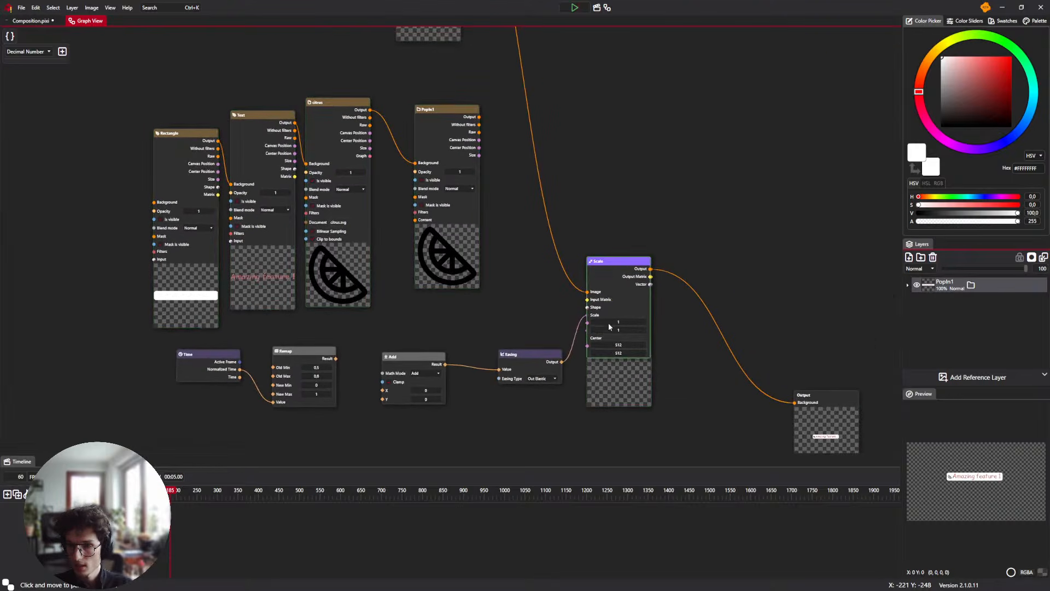
pyautogui.moveTo(614, 279); pyautogui.dragTo(590, 141)
pyautogui.moveTo(480, 117); pyautogui.dragTo(564, 155)
# Move the main PopIn1 node down just above the duplicate and connect its Center Position to the original Scale node's Center
pyautogui.moveTo(522, 252); pyautogui.dragTo(498, 477)
pyautogui.moveTo(586, 283); pyautogui.dragTo(577, 65)
pyautogui.scroll(-2, 481, 194)
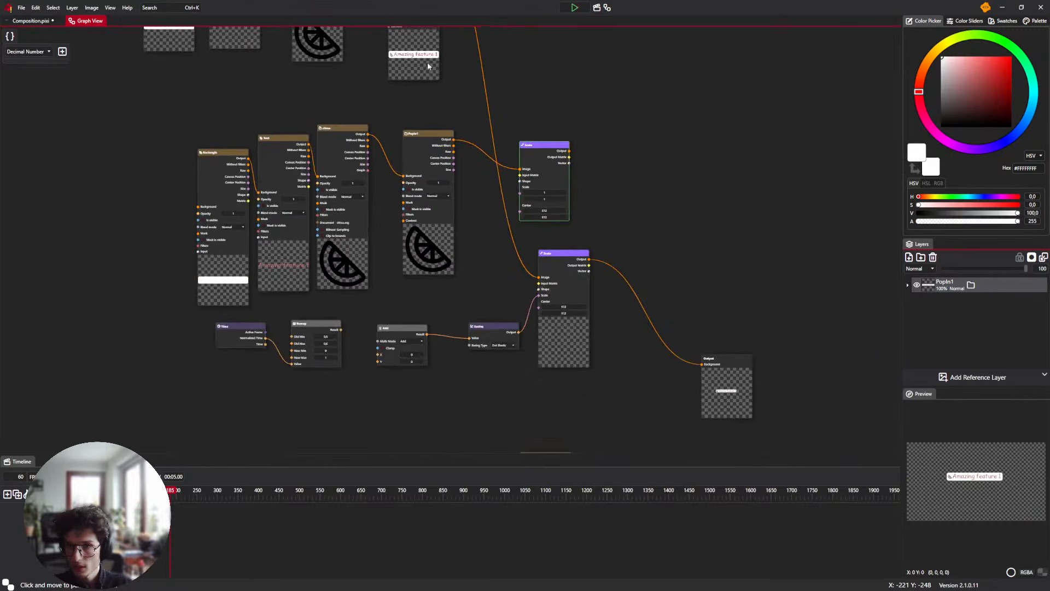
pyautogui.moveTo(429, 66); pyautogui.dragTo(432, 115)
pyautogui.moveTo(465, 69); pyautogui.dragTo(471, 162)
pyautogui.scroll(2, 471, 162)
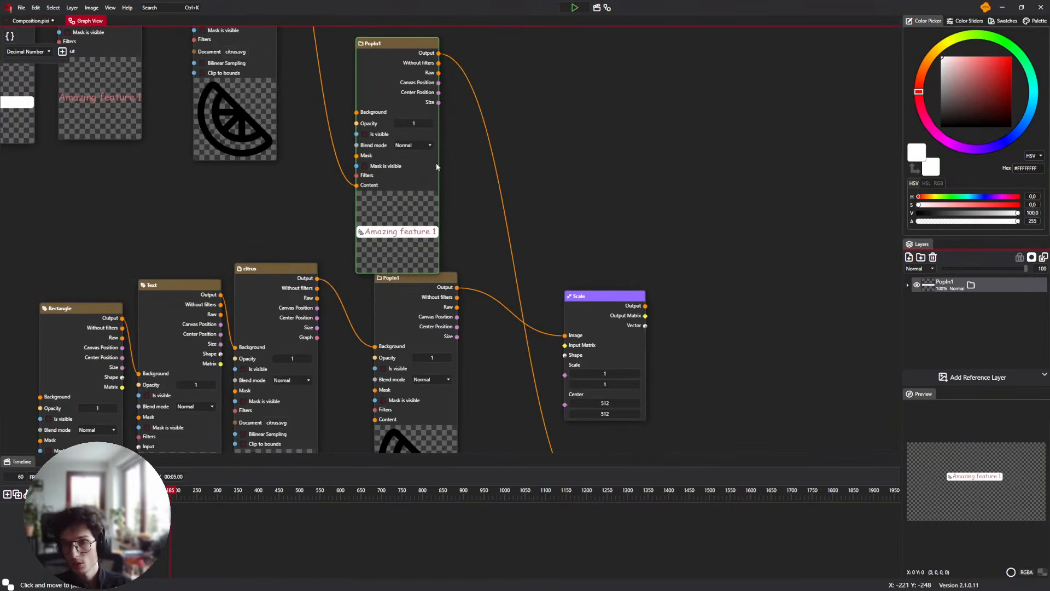
pyautogui.moveTo(433, 105); pyautogui.dragTo(427, 80)
pyautogui.scroll(-2, 430, 59)
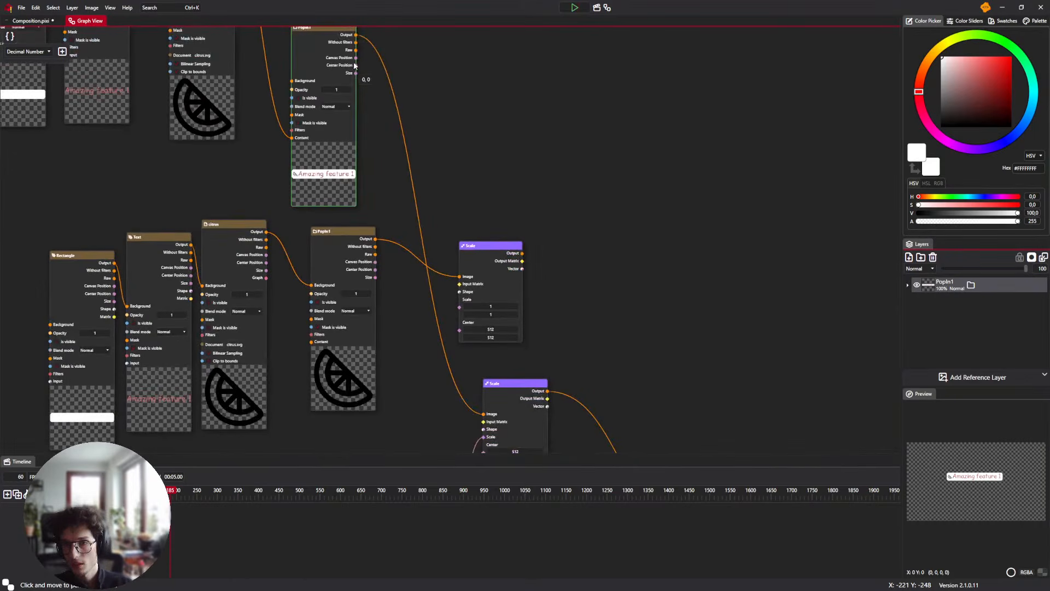
pyautogui.moveTo(356, 66); pyautogui.dragTo(475, 429)
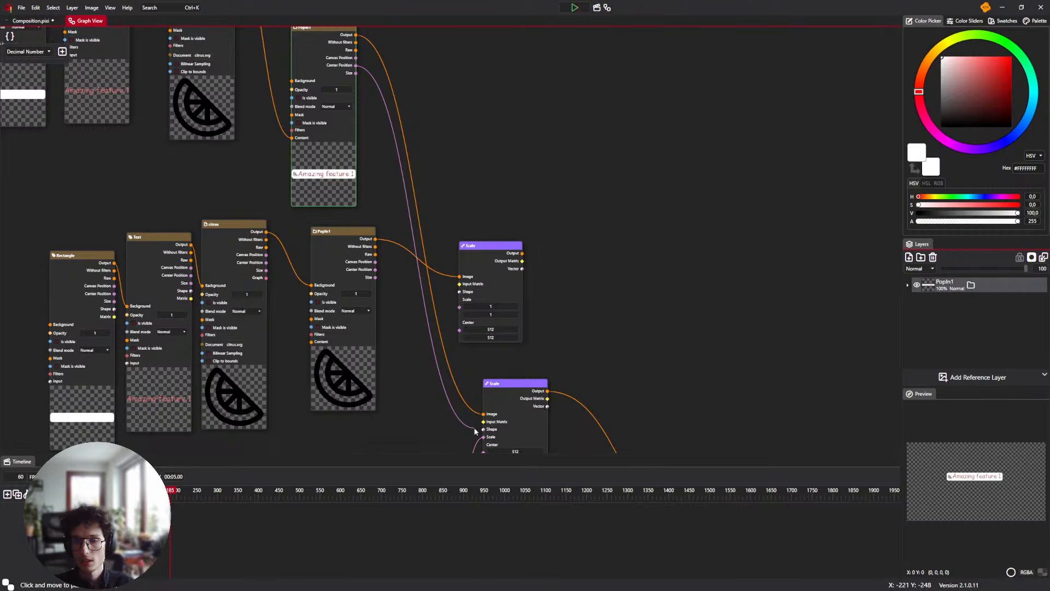
pyautogui.moveTo(475, 432); pyautogui.dragTo(484, 453)
pyautogui.moveTo(406, 402); pyautogui.dragTo(391, 376)
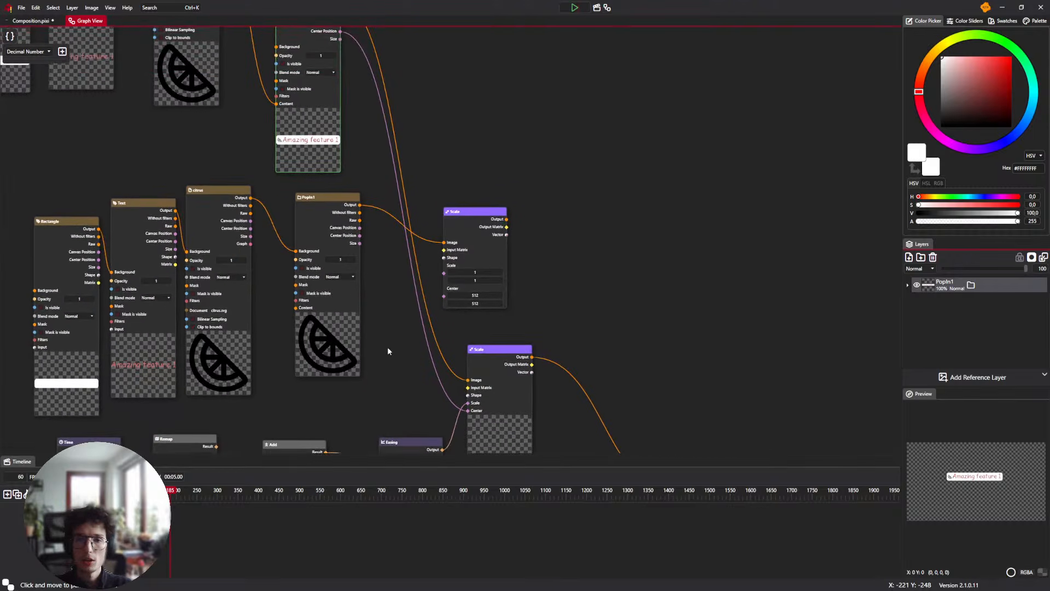
# Bring the main chain's Rectangle, Text and citrus nodes closer to its PopIn1 and align the duplicate Scale node above the original Scale
pyautogui.scroll(5, 387, 346)
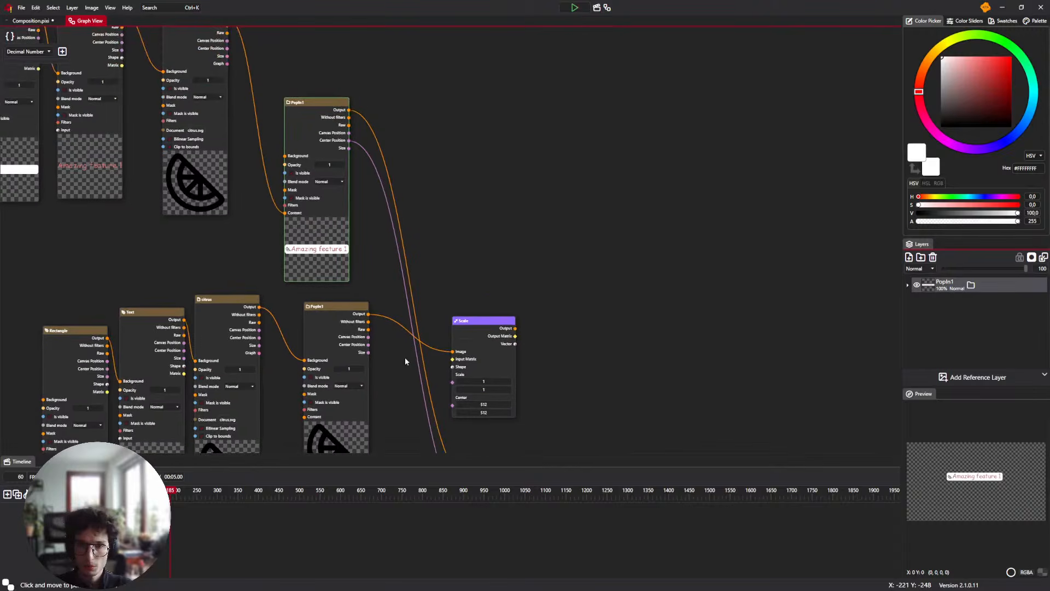
pyautogui.scroll(-4, 424, 297)
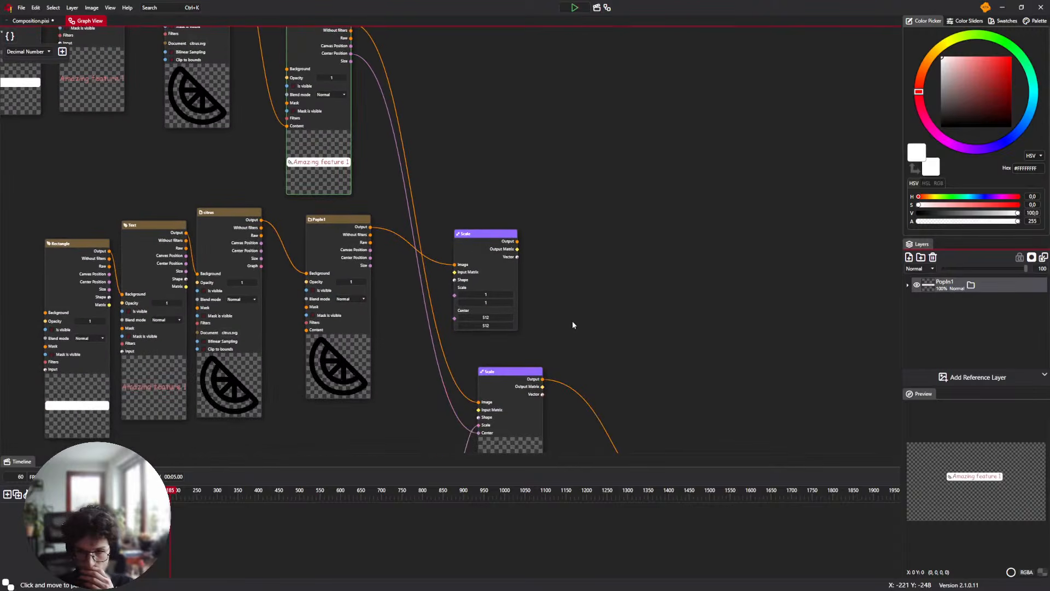
pyautogui.moveTo(573, 325); pyautogui.dragTo(523, 258)
pyautogui.moveTo(433, 197); pyautogui.dragTo(463, 216)
pyautogui.moveTo(388, 124); pyautogui.dragTo(434, 250)
pyautogui.moveTo(435, 194); pyautogui.dragTo(478, 225)
pyautogui.moveTo(315, 168); pyautogui.dragTo(361, 202)
pyautogui.moveTo(246, 162); pyautogui.dragTo(322, 207)
pyautogui.moveTo(453, 217); pyautogui.dragTo(402, 199)
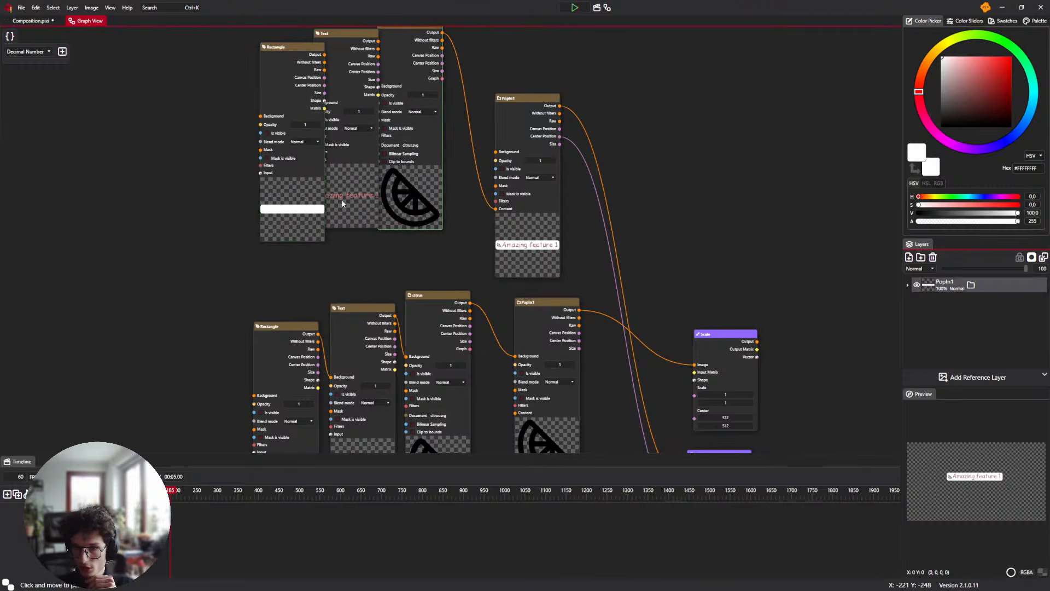
pyautogui.moveTo(306, 204); pyautogui.dragTo(255, 184)
pyautogui.moveTo(612, 240); pyautogui.dragTo(353, 159)
pyautogui.moveTo(408, 240); pyautogui.dragTo(384, 110)
pyautogui.moveTo(458, 175); pyautogui.dragTo(451, 165)
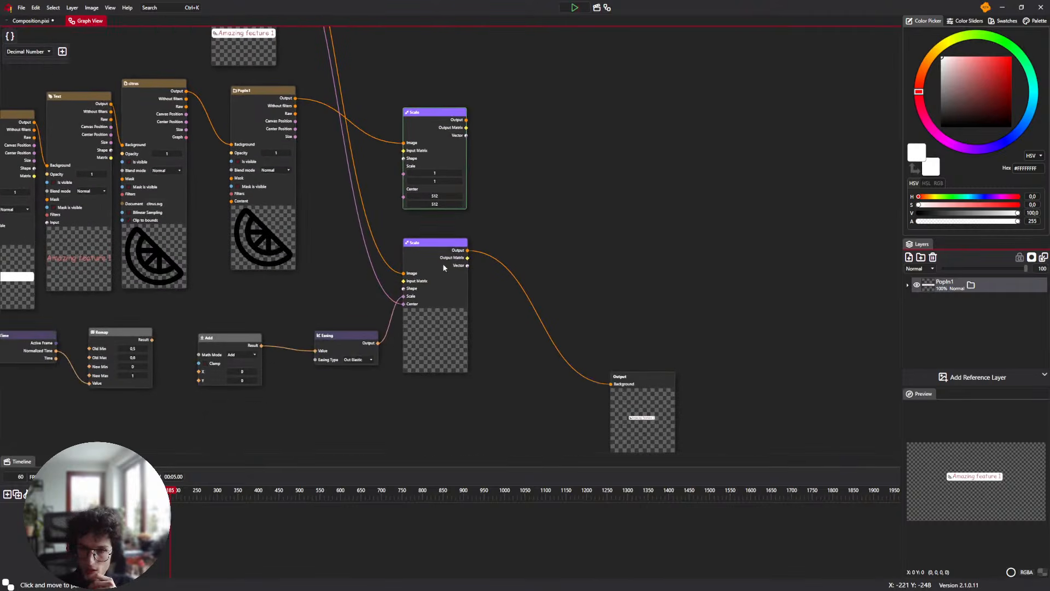
pyautogui.moveTo(433, 115); pyautogui.dragTo(528, 215)
pyautogui.scroll(-3, 529, 215)
pyautogui.moveTo(471, 165); pyautogui.dragTo(220, 110)
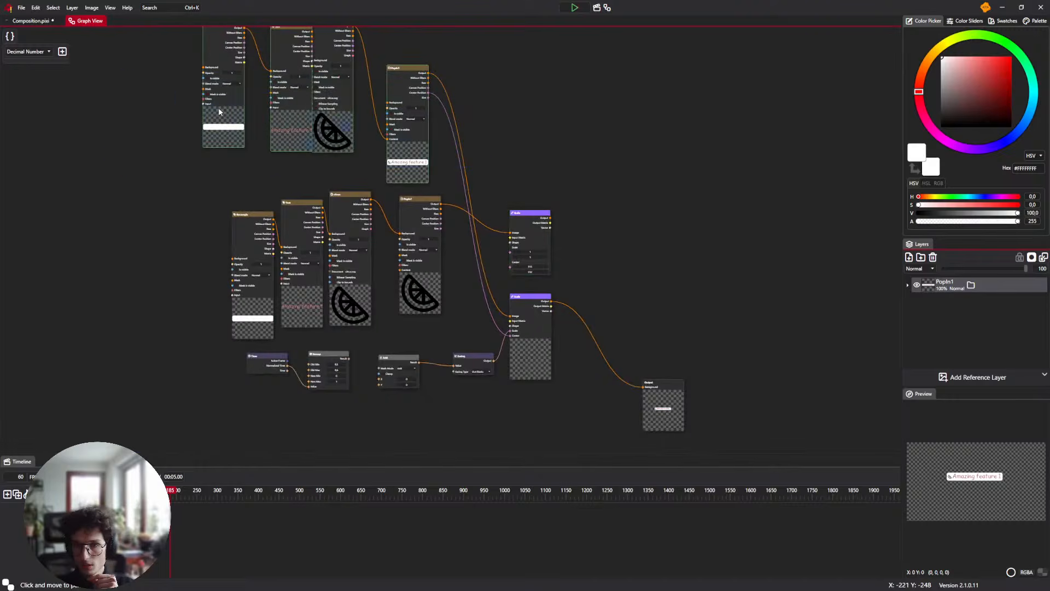
pyautogui.moveTo(393, 157); pyautogui.dragTo(435, 466)
pyautogui.moveTo(608, 327); pyautogui.dragTo(521, 173)
pyautogui.moveTo(444, 207); pyautogui.dragTo(467, 227)
pyautogui.moveTo(517, 359); pyautogui.dragTo(92, 319)
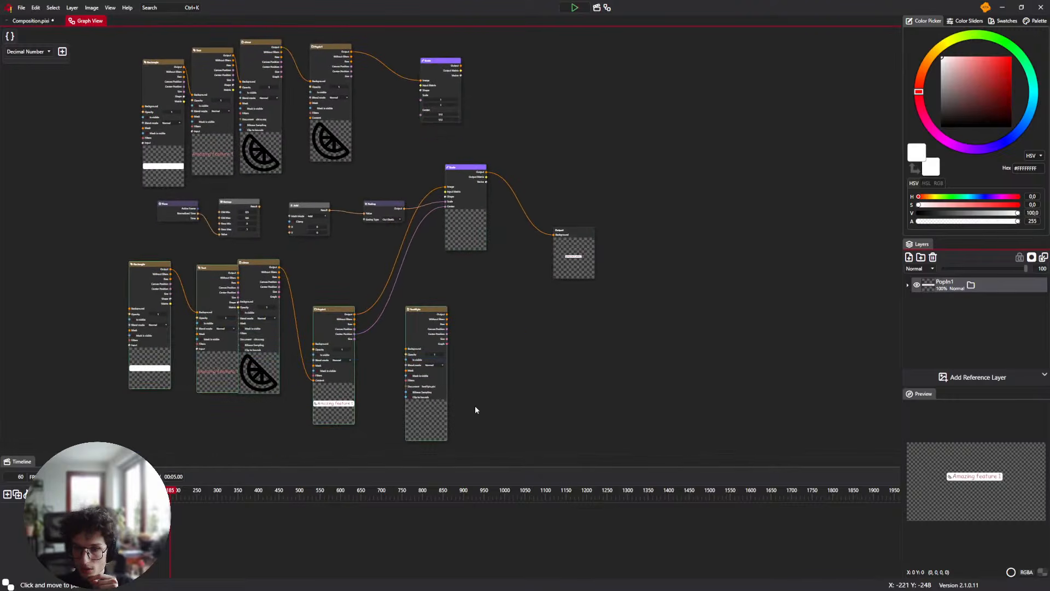
pyautogui.moveTo(444, 405); pyautogui.dragTo(417, 15)
pyautogui.moveTo(531, 191); pyautogui.dragTo(541, 442)
pyautogui.moveTo(394, 291); pyautogui.dragTo(443, 281)
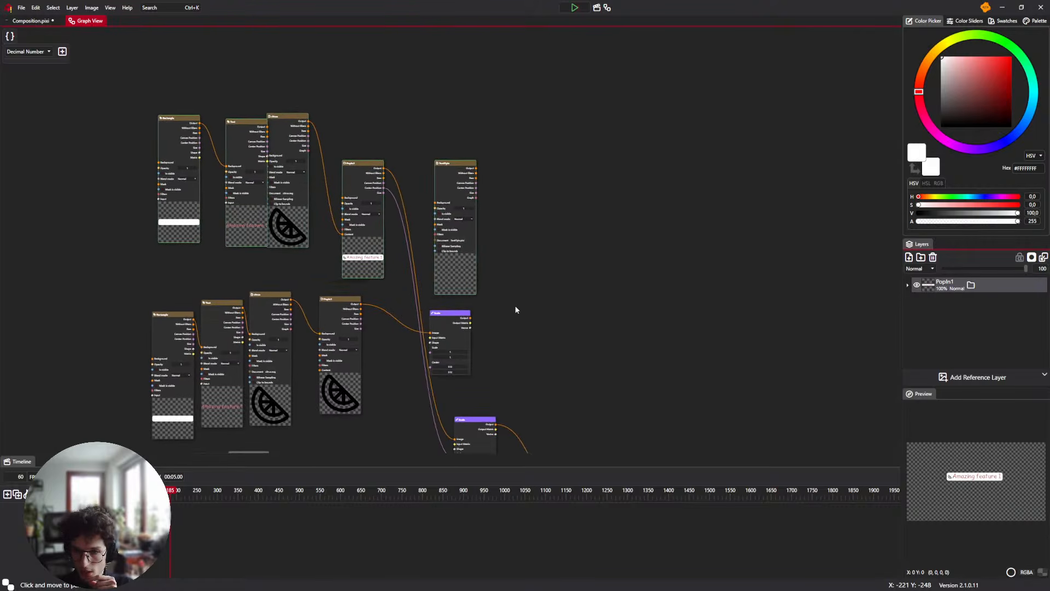
# Place the duplicate Rectangle-to-Scale chain below the Time, Remap, Add and Easing nodes, moving those and the original Scale up under the main chain
pyautogui.moveTo(531, 351); pyautogui.dragTo(146, 211)
pyautogui.moveTo(465, 176); pyautogui.dragTo(469, 423)
pyautogui.moveTo(566, 232); pyautogui.dragTo(115, 323)
pyautogui.moveTo(471, 283); pyautogui.dragTo(406, 163)
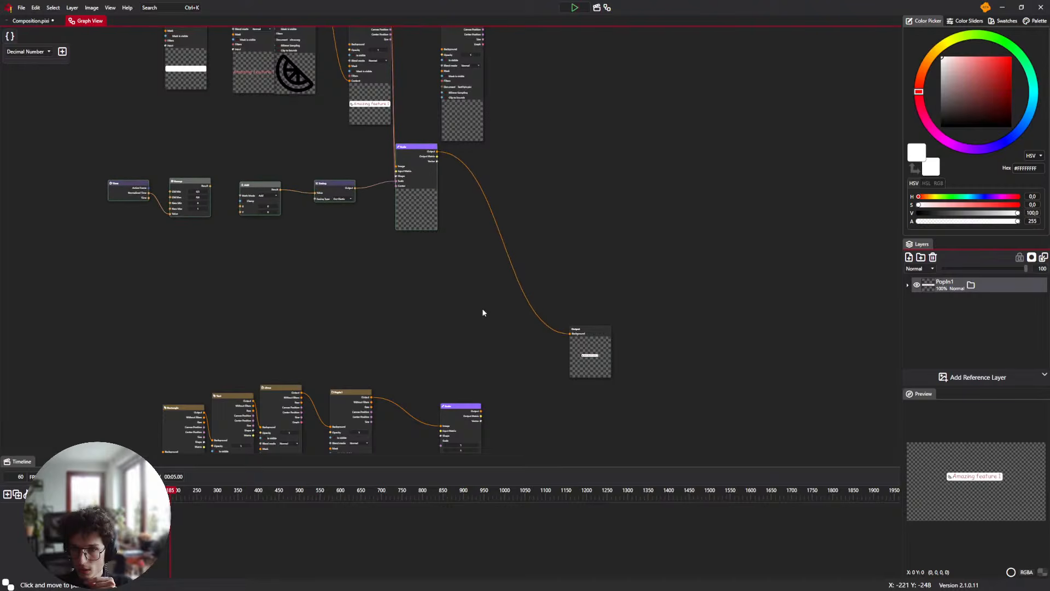
pyautogui.moveTo(446, 129); pyautogui.dragTo(440, 111)
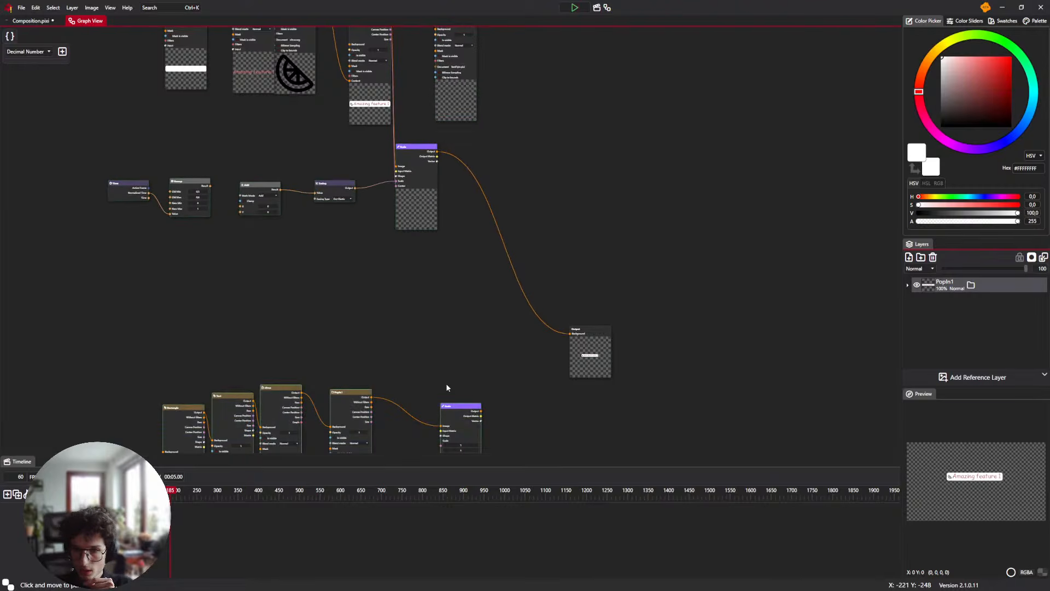
pyautogui.moveTo(458, 416); pyautogui.dragTo(337, 259)
# Add a Merge node between the duplicate Scale node and the Output node
pyautogui.scroll(2, 356, 257)
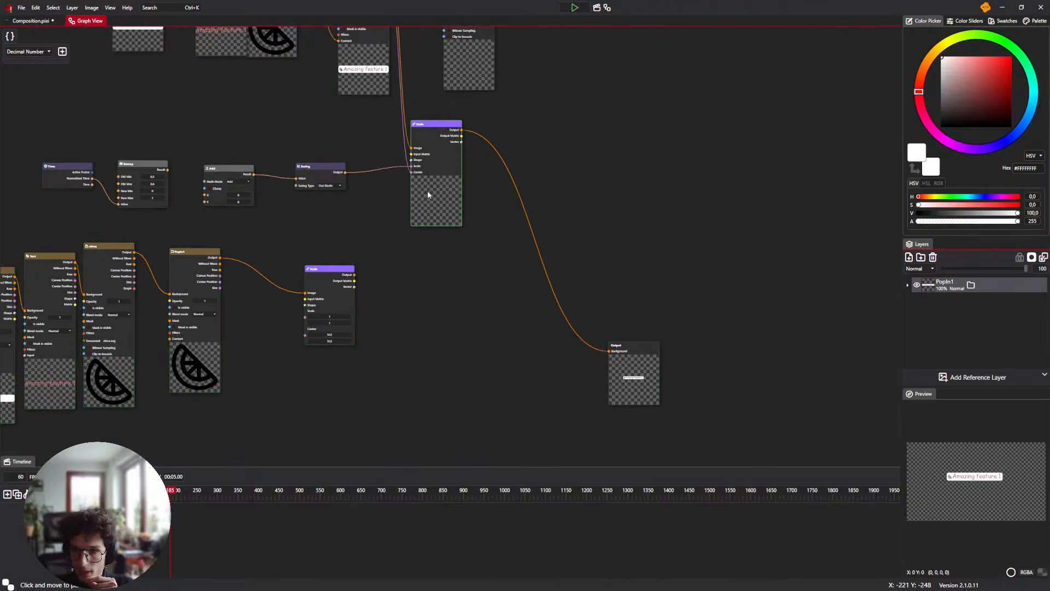
pyautogui.rightClick(508, 291)
pyautogui.write('Fol')
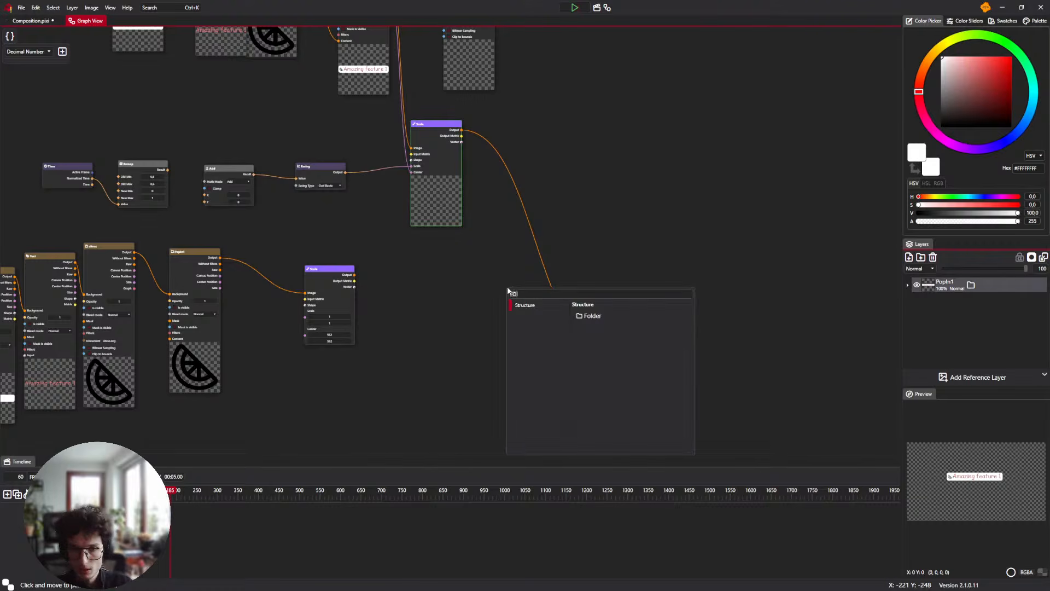
pyautogui.write('mer')
pyautogui.press('Return')
pyautogui.scroll(2, 479, 289)
pyautogui.moveTo(564, 326); pyautogui.dragTo(544, 299)
pyautogui.scroll(-2, 482, 284)
# Connect the original Scale's Output to the Merge's Top and the duplicate's to its Bottom, and shift the duplicate chain closer to the Merge
pyautogui.moveTo(457, 148); pyautogui.dragTo(470, 262)
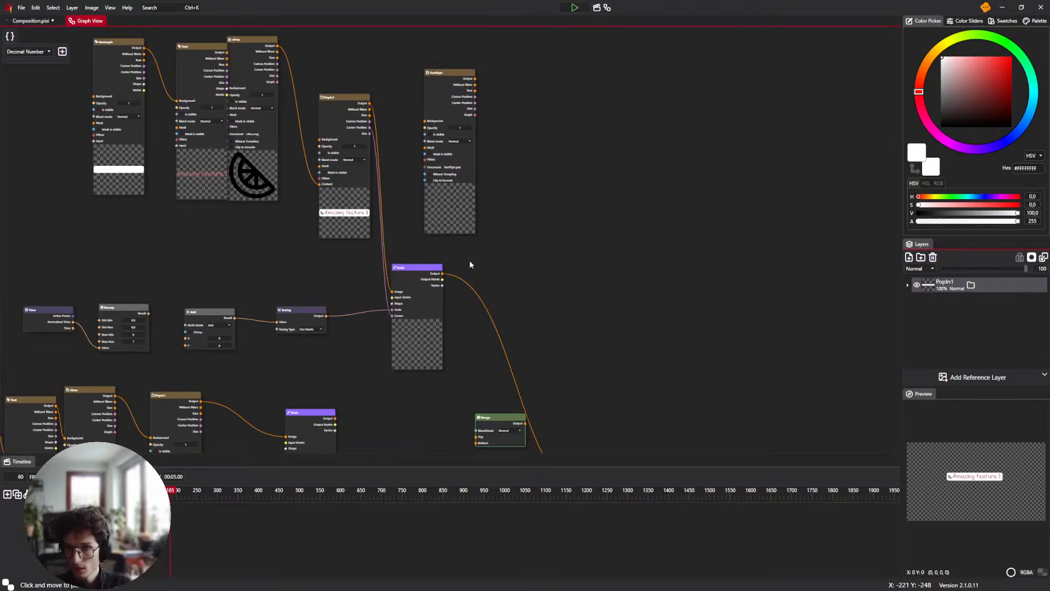
pyautogui.moveTo(454, 217); pyautogui.dragTo(503, 215)
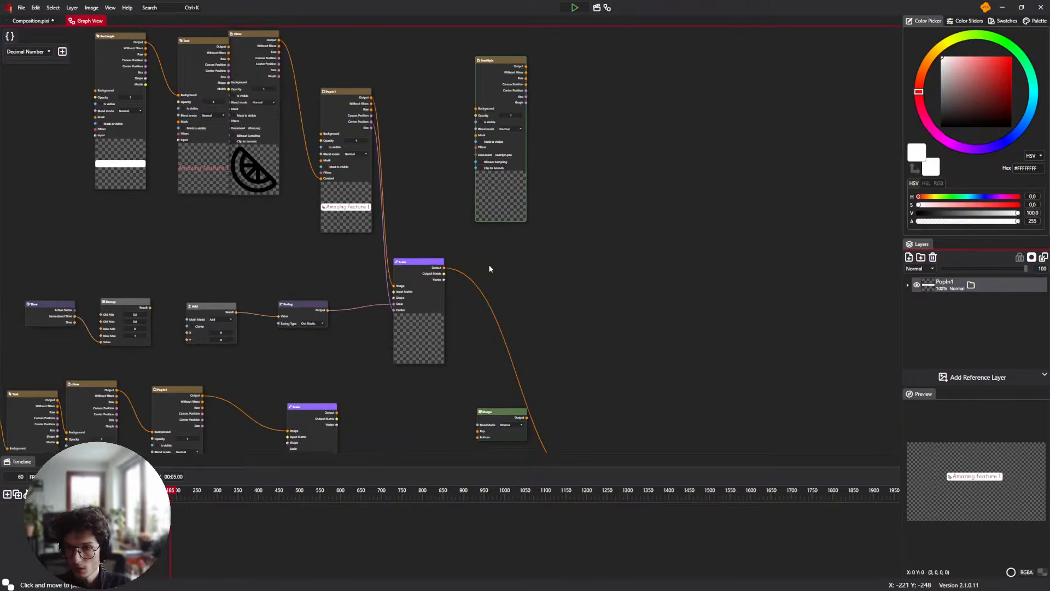
pyautogui.moveTo(461, 279)
pyautogui.mouseDown()
pyautogui.moveTo(462, 180)
pyautogui.moveTo(596, 189)
pyautogui.moveTo(479, 346)
pyautogui.moveTo(481, 278)
pyautogui.mouseUp()
pyautogui.scroll(1, 363, 211)
pyautogui.moveTo(353, 195); pyautogui.dragTo(539, 223)
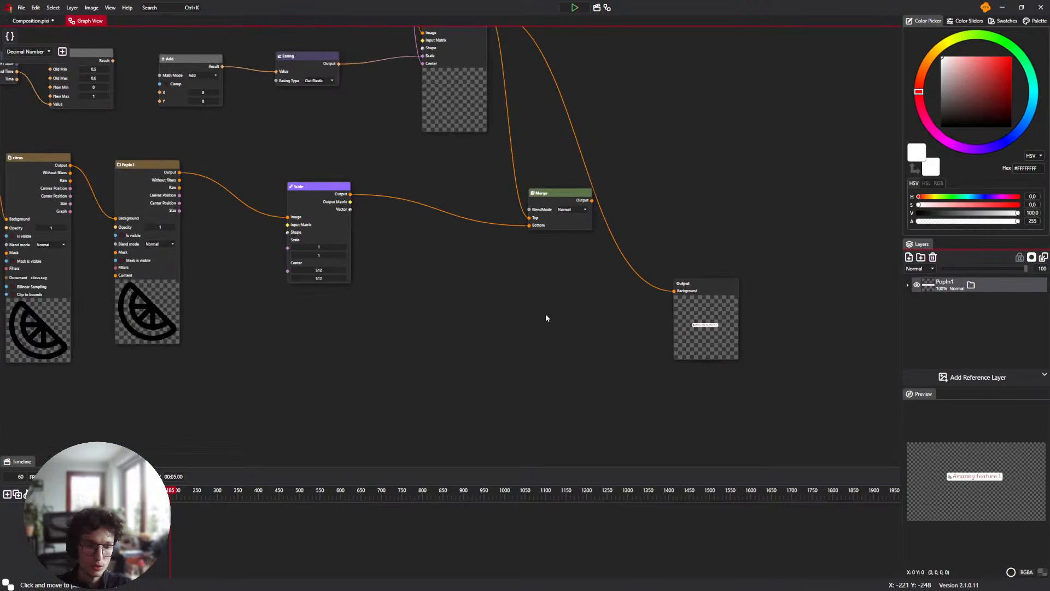
pyautogui.moveTo(151, 301); pyautogui.dragTo(318, 283)
pyautogui.moveTo(40, 384); pyautogui.dragTo(611, 196)
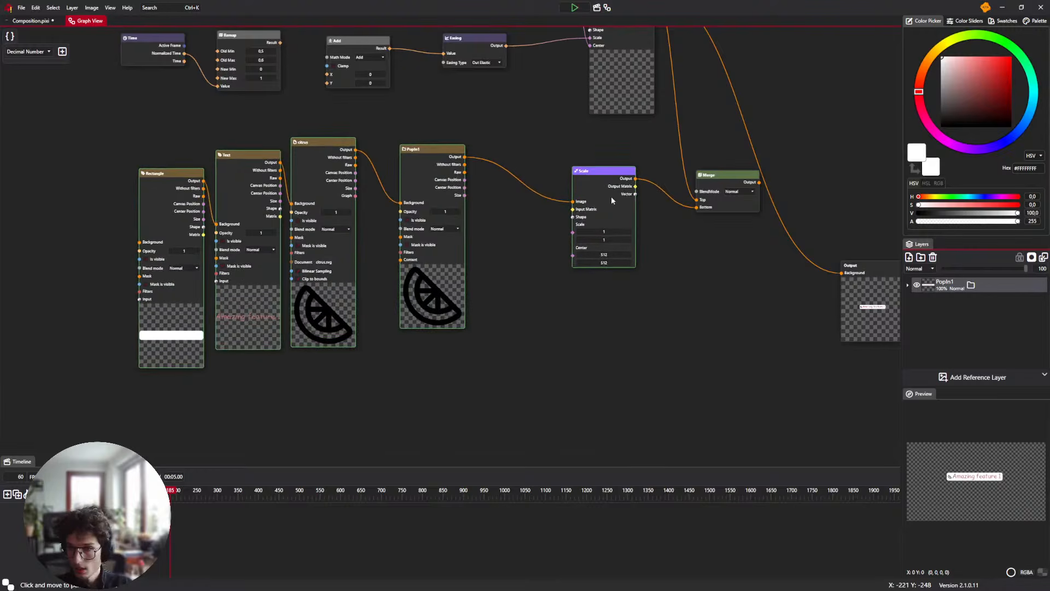
# Duplicate the Time, Remap, Add and Easing nodes together and place the copies below the duplicate Rectangle, Text, citrus and PopIn1 chain
pyautogui.moveTo(357, 113); pyautogui.dragTo(370, 230)
pyautogui.moveTo(93, 196); pyautogui.dragTo(536, 145)
pyautogui.hotkey('ctrl', 'c')
pyautogui.hotkey('ctrl', 'v')
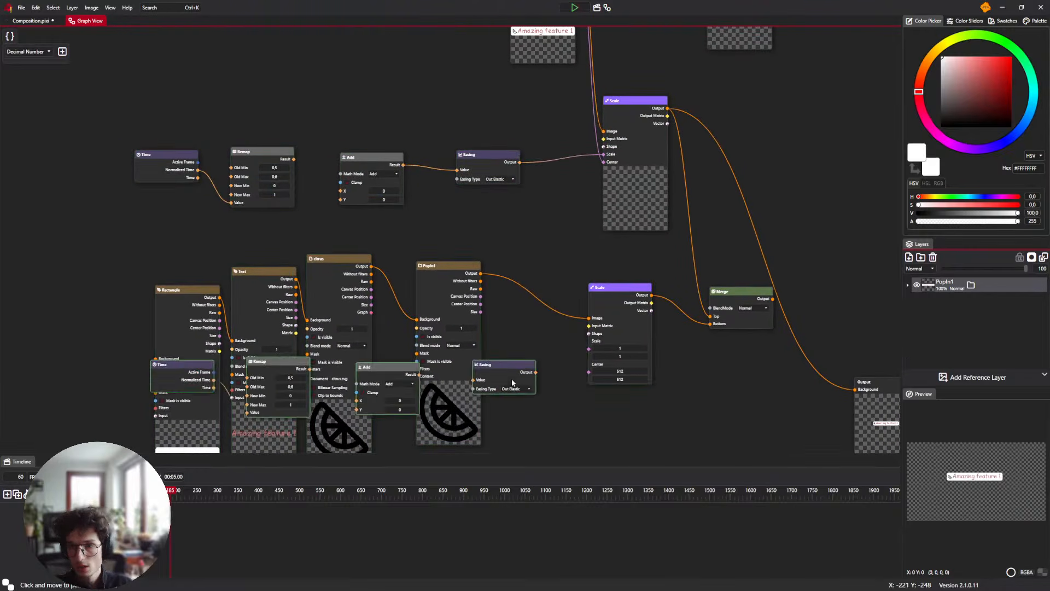
pyautogui.moveTo(495, 367); pyautogui.dragTo(473, 398)
pyautogui.moveTo(506, 342); pyautogui.dragTo(512, 196)
pyautogui.moveTo(476, 275); pyautogui.dragTo(428, 367)
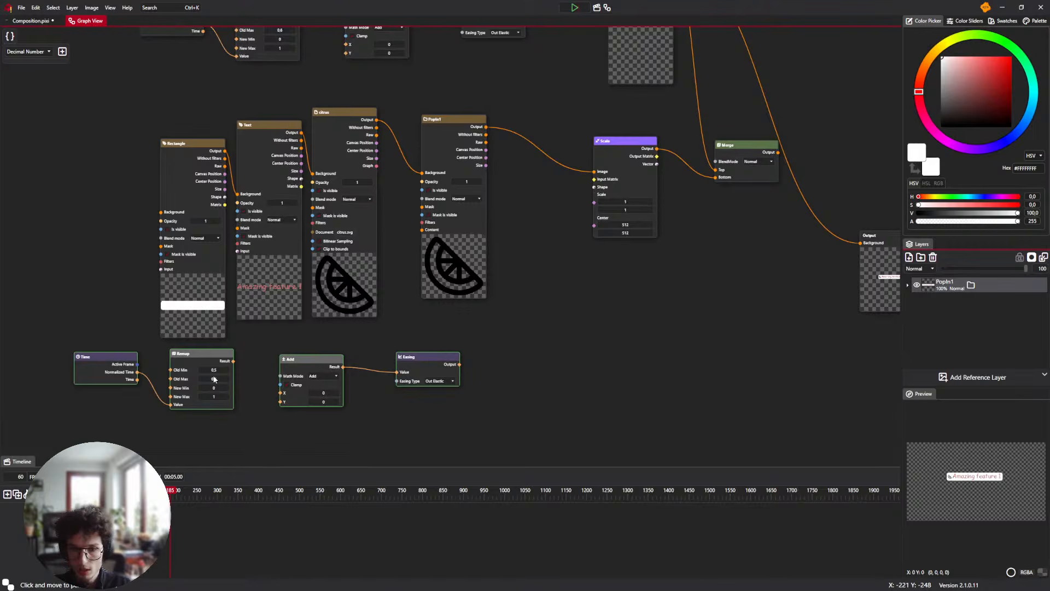
# Set the duplicate Remap node's Old Min to 0.6 and Old Max to 0.7
pyautogui.scroll(5, 214, 379)
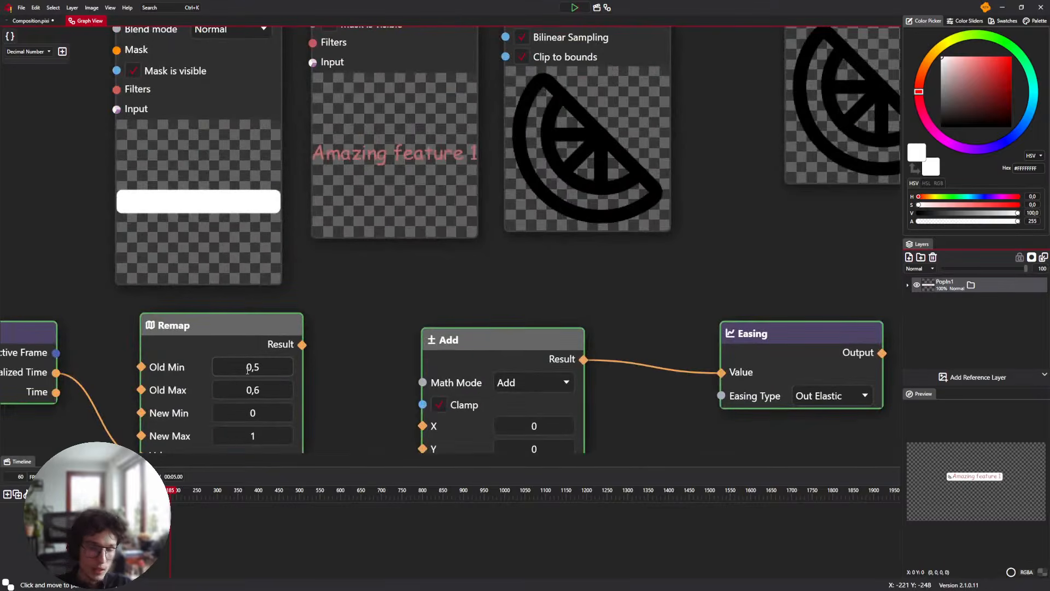
pyautogui.moveTo(248, 370); pyautogui.dragTo(270, 371)
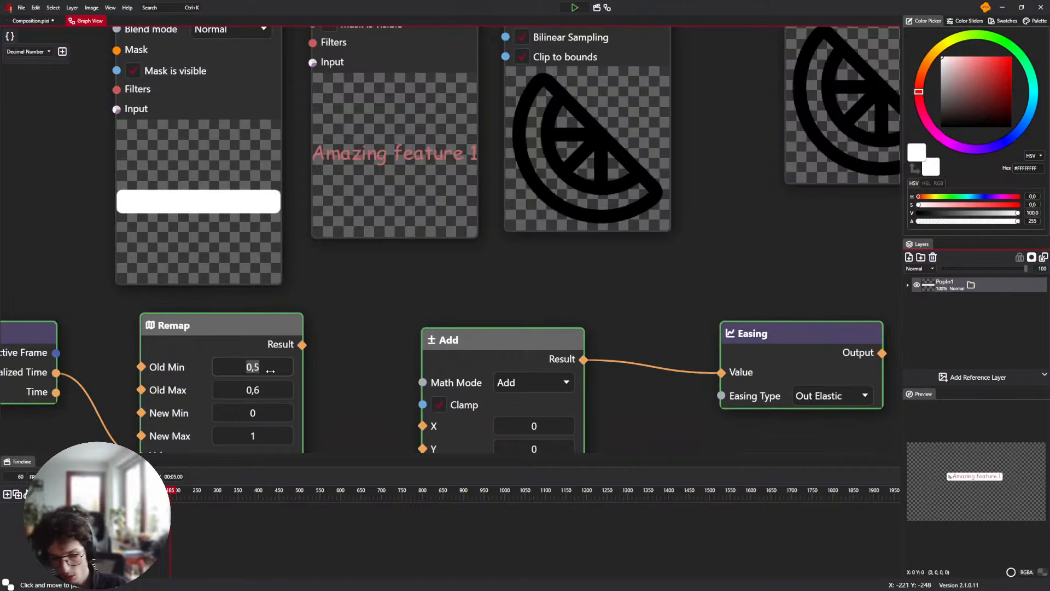
pyautogui.write('0.6')
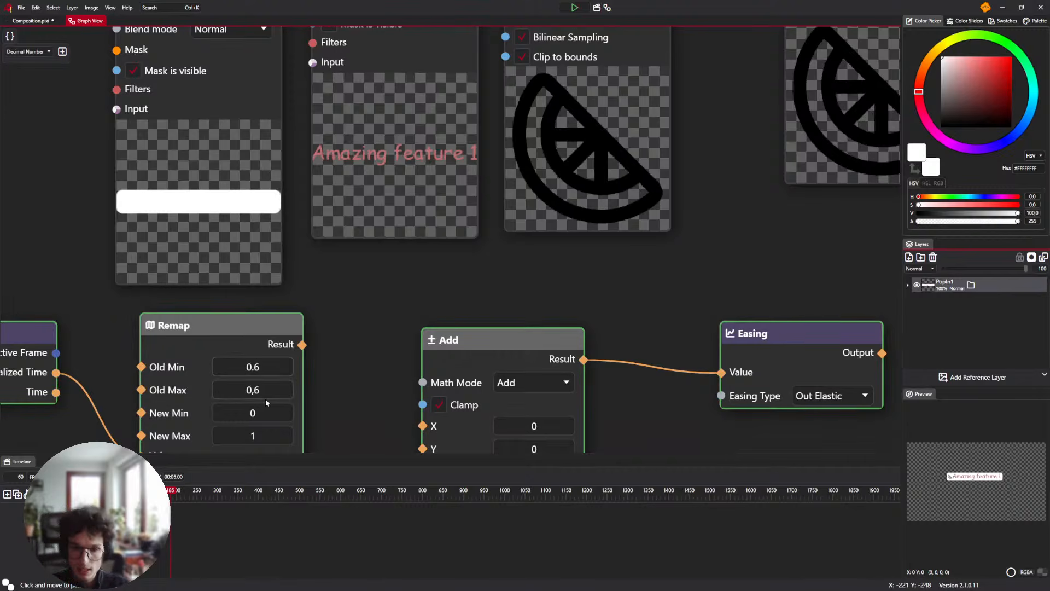
pyautogui.press('Tab')
pyautogui.write('0')
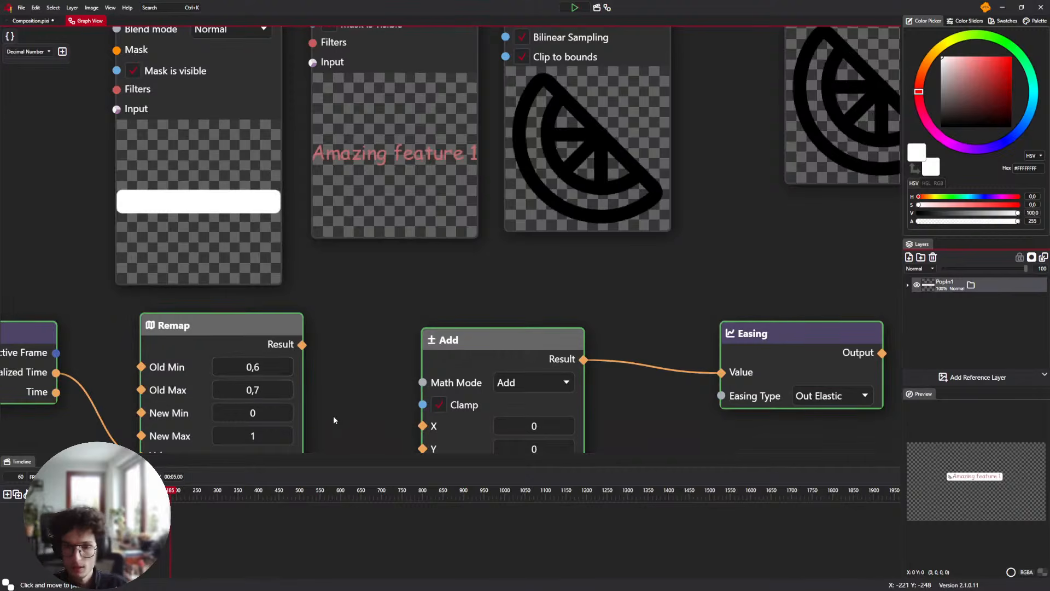
# Connect each Remap's Result to its Add node's X in both the original and duplicate timing chains, shifting both pairs toward their Easing nodes
pyautogui.scroll(-3, 334, 420)
pyautogui.moveTo(324, 386); pyautogui.dragTo(320, 317)
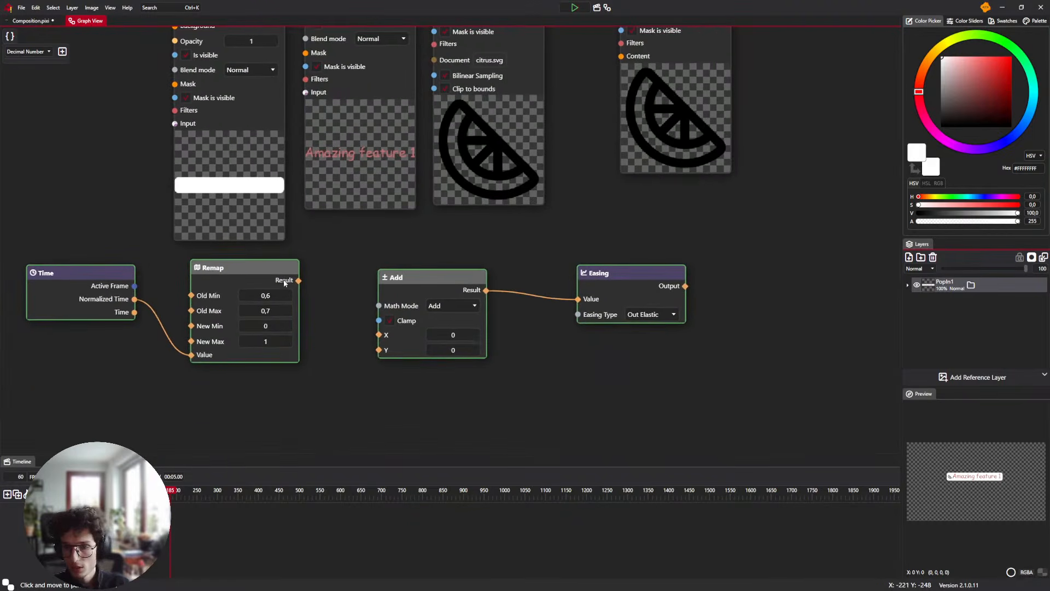
pyautogui.scroll(-2, 312, 284)
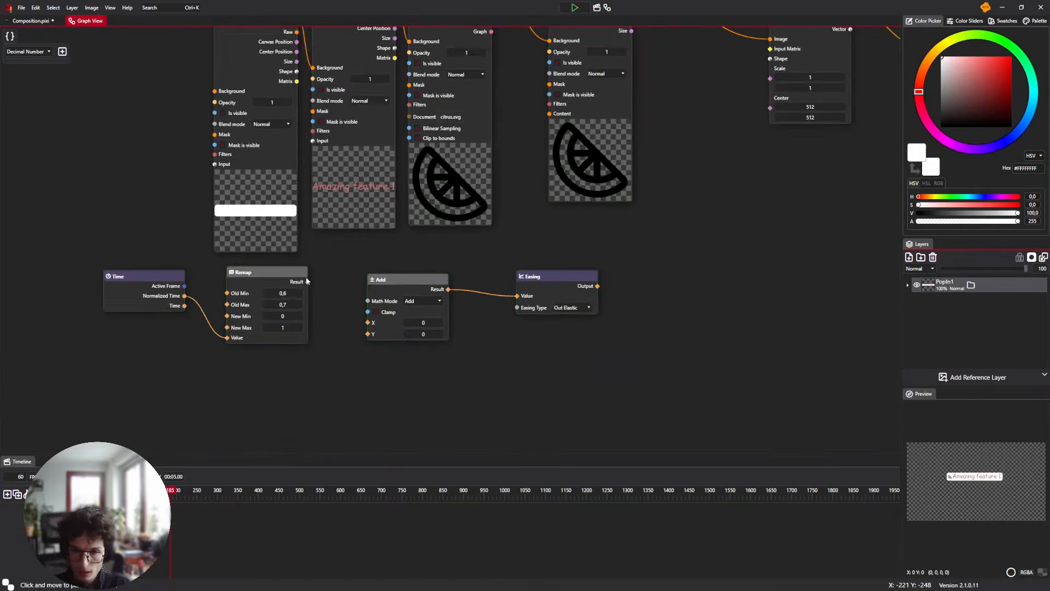
pyautogui.moveTo(323, 285); pyautogui.dragTo(320, 330)
pyautogui.moveTo(482, 172); pyautogui.dragTo(497, 318)
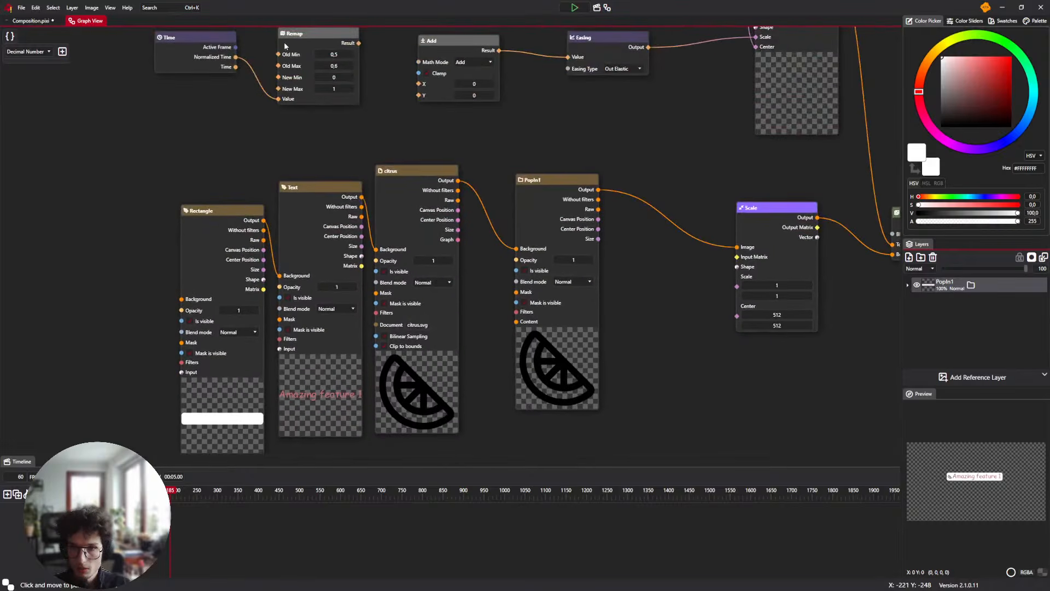
pyautogui.moveTo(407, 80); pyautogui.dragTo(419, 84)
pyautogui.moveTo(200, 113); pyautogui.dragTo(492, 79)
pyautogui.click(549, 125)
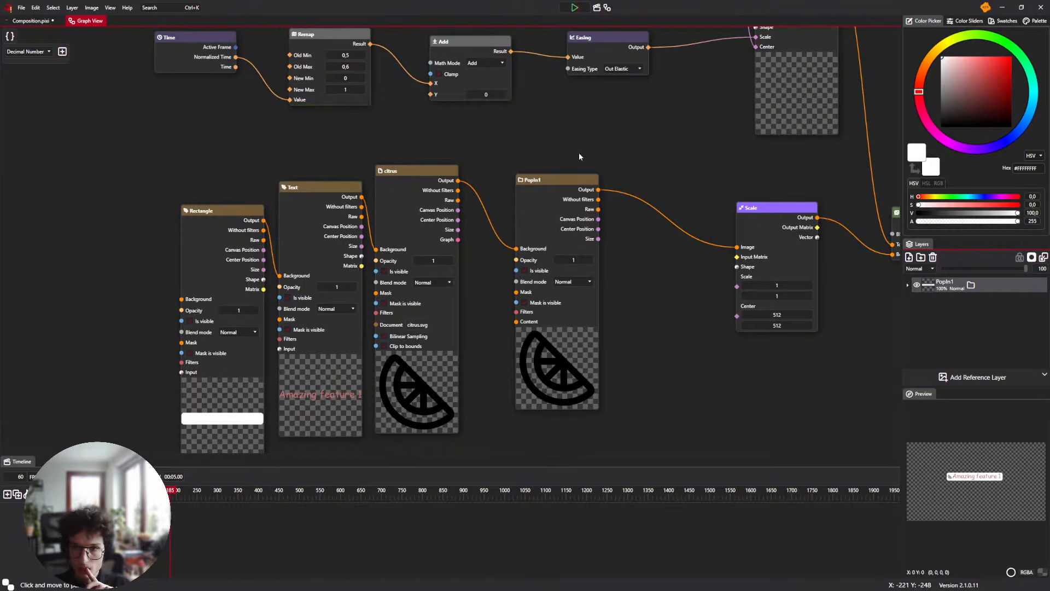
pyautogui.moveTo(668, 366); pyautogui.dragTo(598, 135)
pyautogui.moveTo(112, 302); pyautogui.dragTo(322, 268)
pyautogui.moveTo(323, 267); pyautogui.dragTo(353, 266)
pyautogui.click(473, 198)
# Connect the duplicate Easing node's Output to the Scale input of the duplicate Scale node
pyautogui.moveTo(514, 221); pyautogui.dragTo(364, 341)
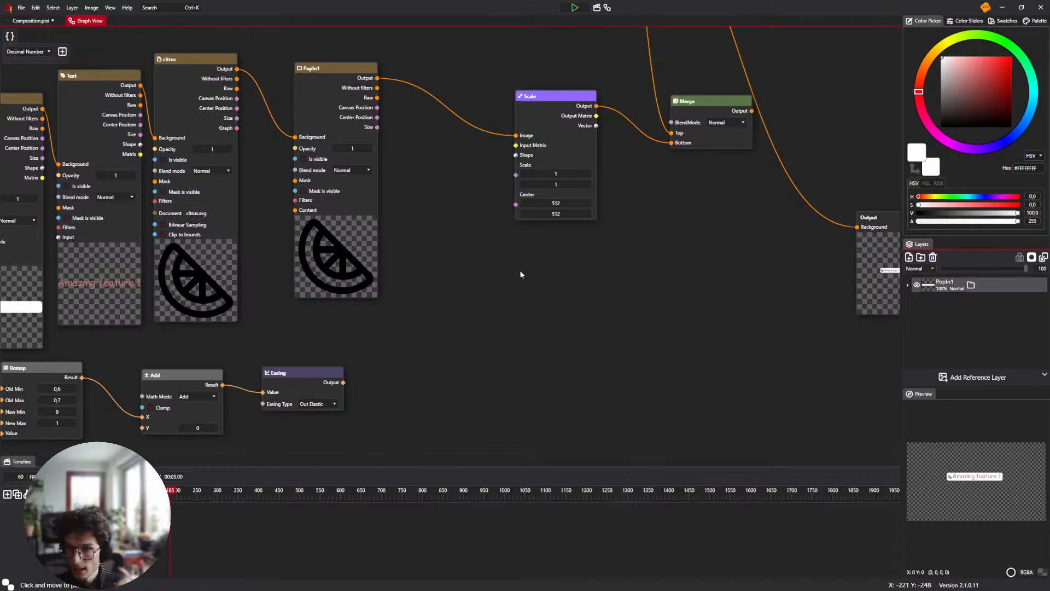
pyautogui.moveTo(612, 276); pyautogui.dragTo(483, 268)
pyautogui.moveTo(338, 230); pyautogui.dragTo(416, 238)
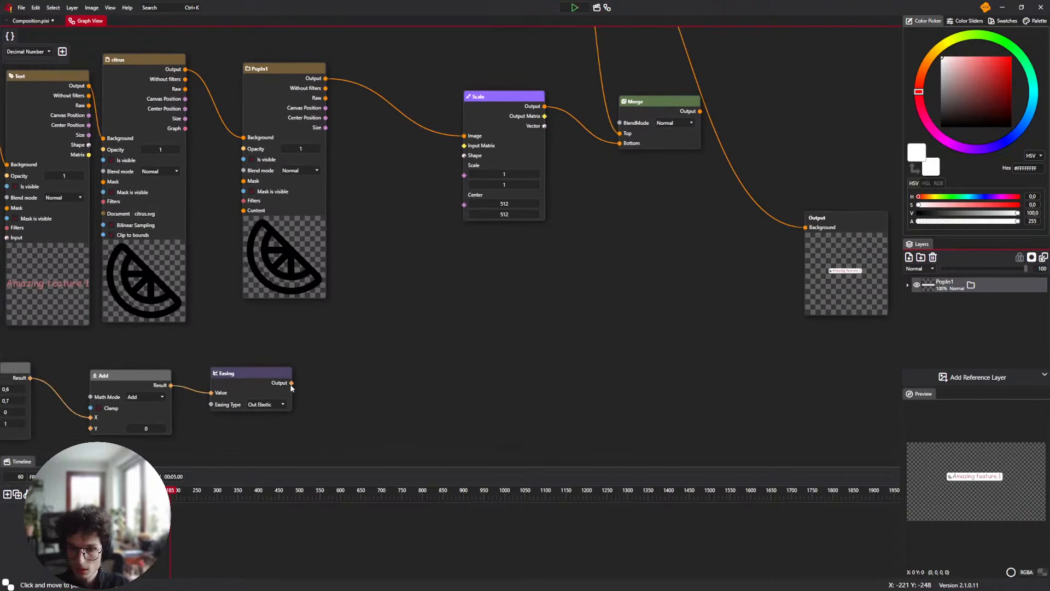
pyautogui.moveTo(291, 383); pyautogui.dragTo(464, 176)
pyautogui.scroll(-5, 389, 297)
pyautogui.scroll(4, 244, 218)
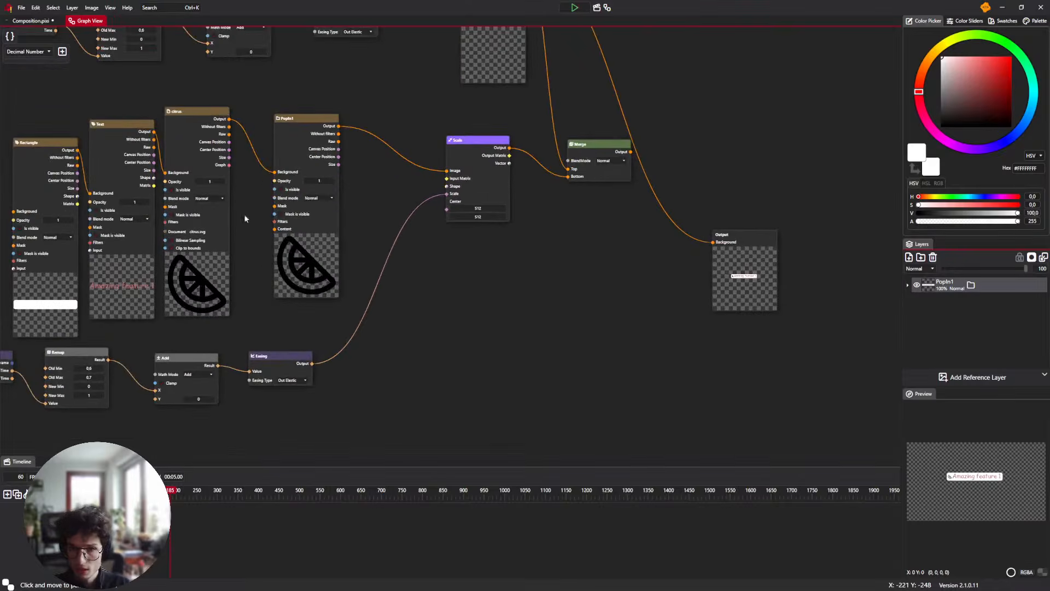
# Connect the Merge node's Output to the Output node's Background and check the combined labels and layers in the composition
pyautogui.click(35, 21)
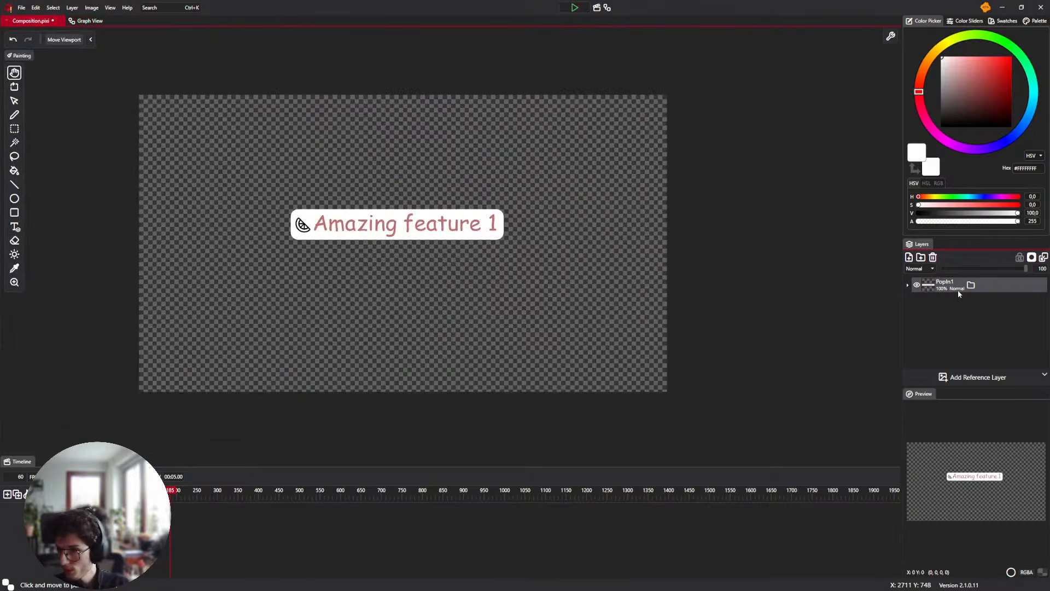
pyautogui.click(907, 285)
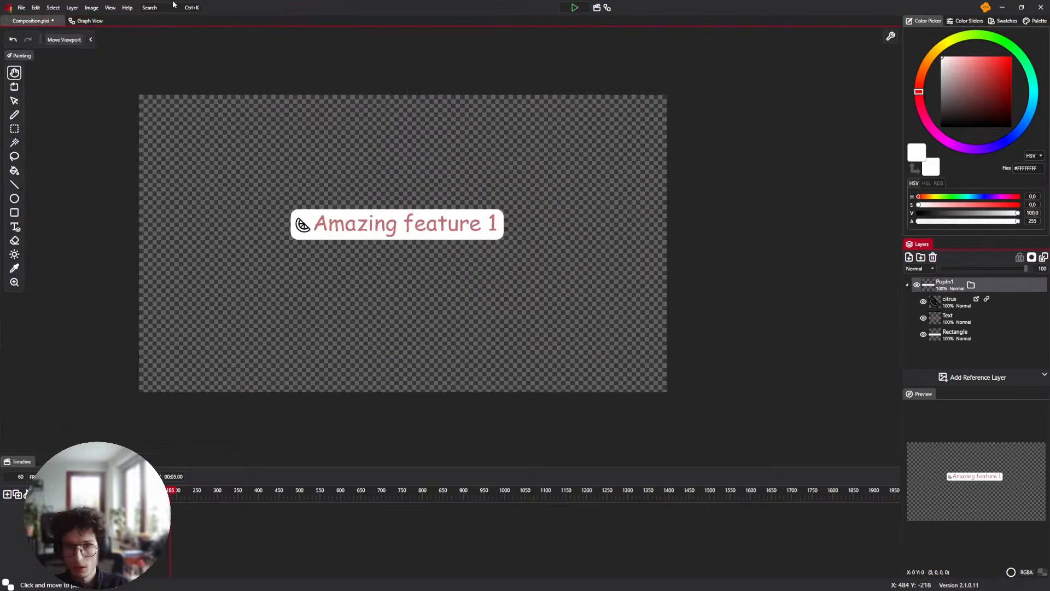
pyautogui.click(86, 20)
pyautogui.moveTo(607, 184); pyautogui.dragTo(687, 274)
pyautogui.click(35, 21)
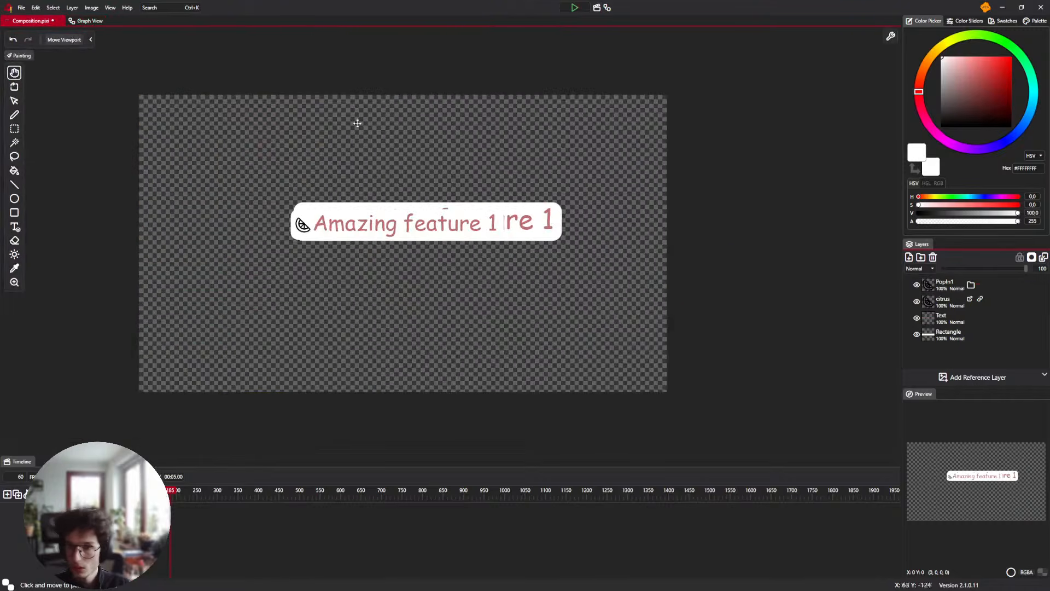
pyautogui.click(950, 317)
pyautogui.click(86, 20)
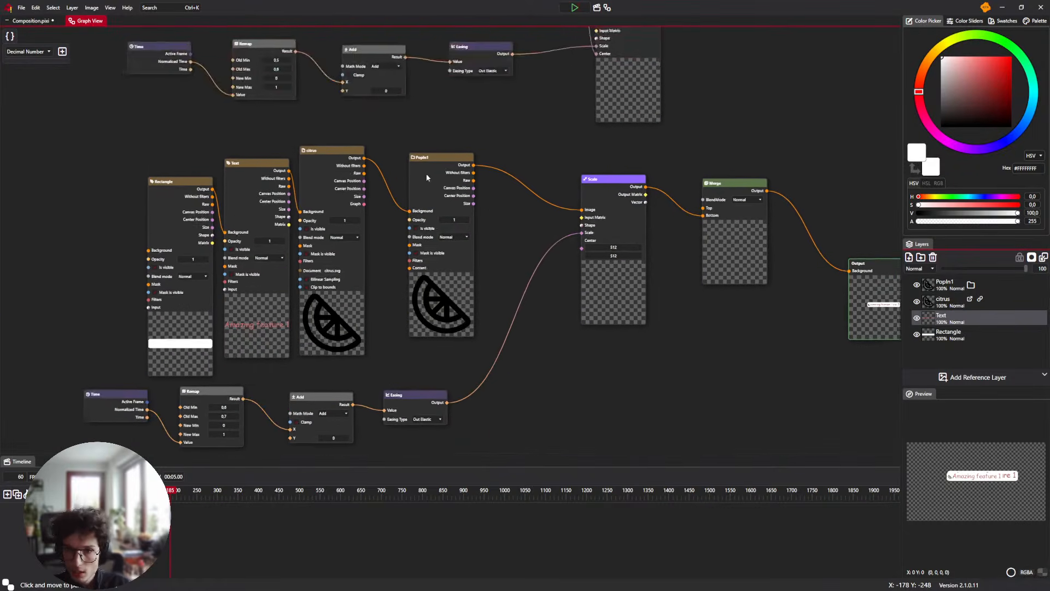
# Space out the duplicate chain's Text, citrus and PopIn1 nodes and disconnect the citrus Output from PopIn1's Background
pyautogui.click(393, 163)
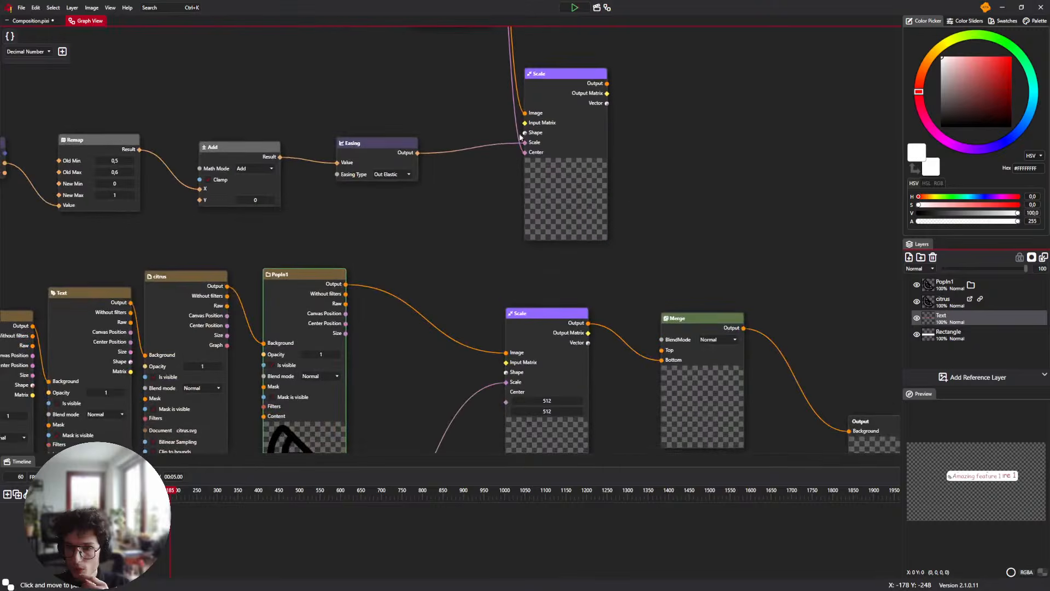
pyautogui.moveTo(364, 236); pyautogui.dragTo(403, 242)
pyautogui.moveTo(276, 233); pyautogui.dragTo(295, 234)
pyautogui.moveTo(185, 272); pyautogui.dragTo(208, 275)
pyautogui.moveTo(310, 285); pyautogui.dragTo(339, 285)
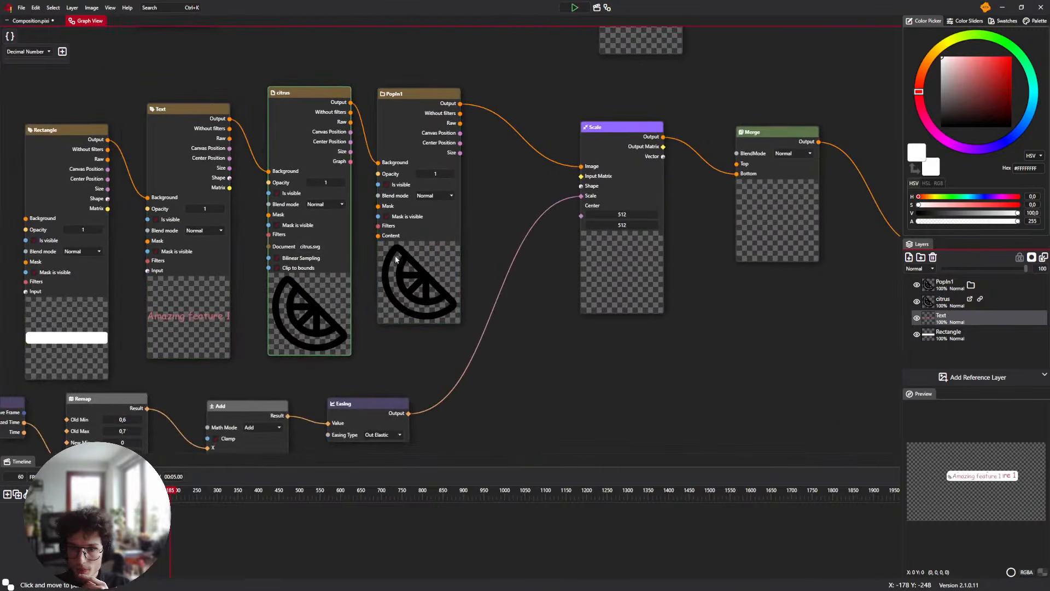
pyautogui.moveTo(378, 163); pyautogui.dragTo(356, 160)
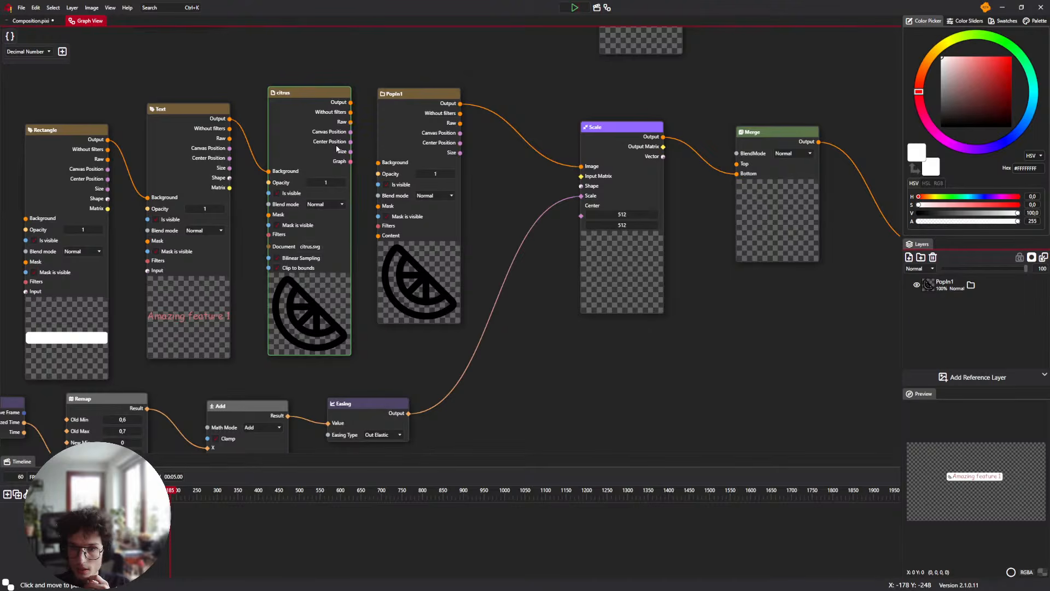
# Connect the duplicate chain's citrus Output to PopIn1's Background, and PopIn1's Center Position to the duplicate Scale node's Center
pyautogui.moveTo(349, 102); pyautogui.dragTo(377, 163)
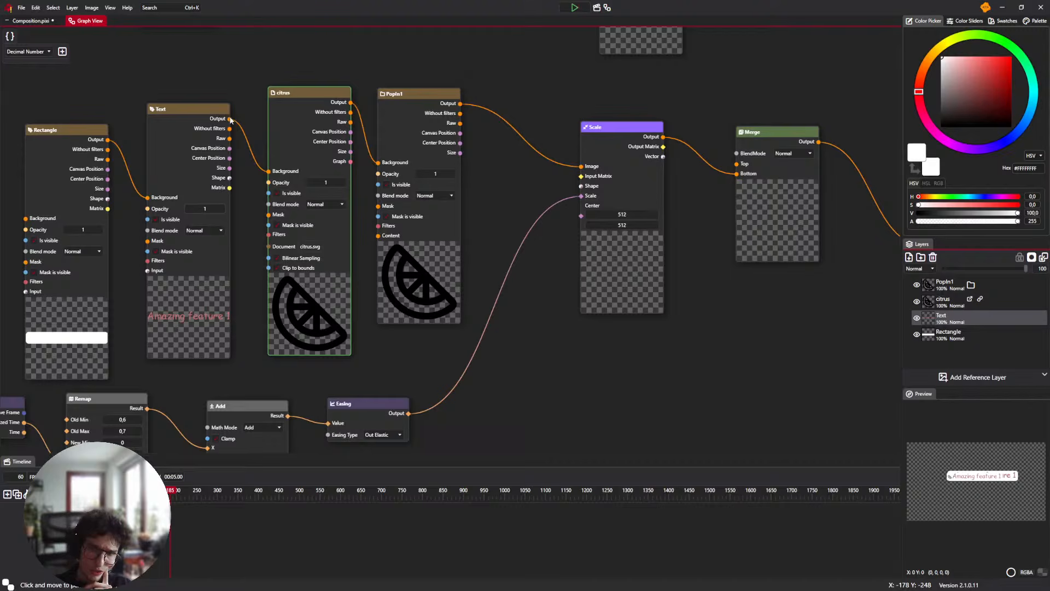
pyautogui.moveTo(268, 173); pyautogui.dragTo(296, 159)
pyautogui.moveTo(207, 196)
pyautogui.mouseDown()
pyautogui.moveTo(181, 158)
pyautogui.moveTo(208, 198)
pyautogui.mouseUp()
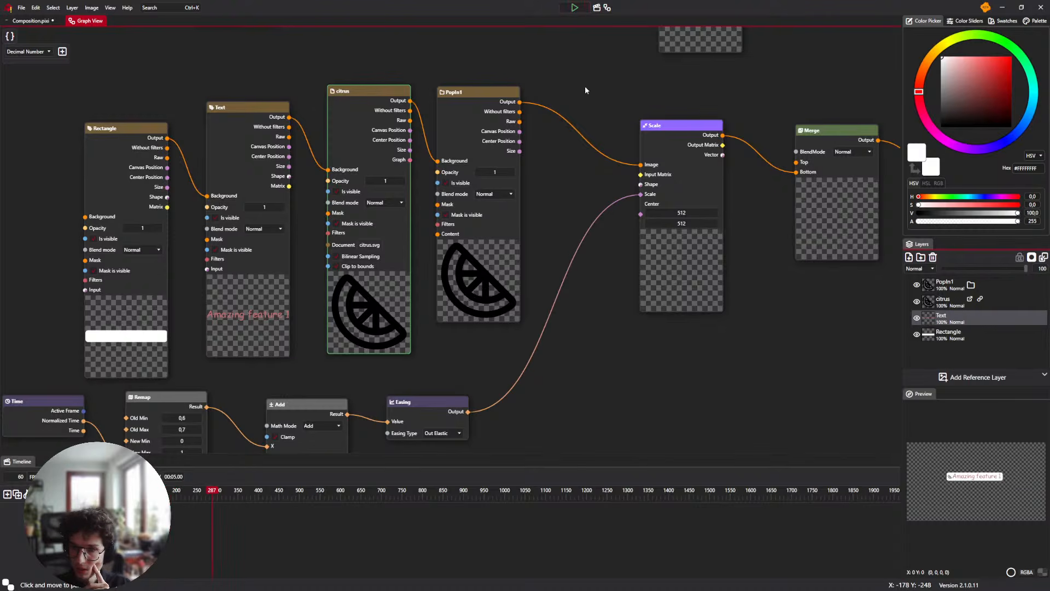
pyautogui.moveTo(565, 184); pyautogui.dragTo(479, 153)
pyautogui.moveTo(434, 110); pyautogui.dragTo(552, 184)
pyautogui.moveTo(652, 164); pyautogui.dragTo(620, 173)
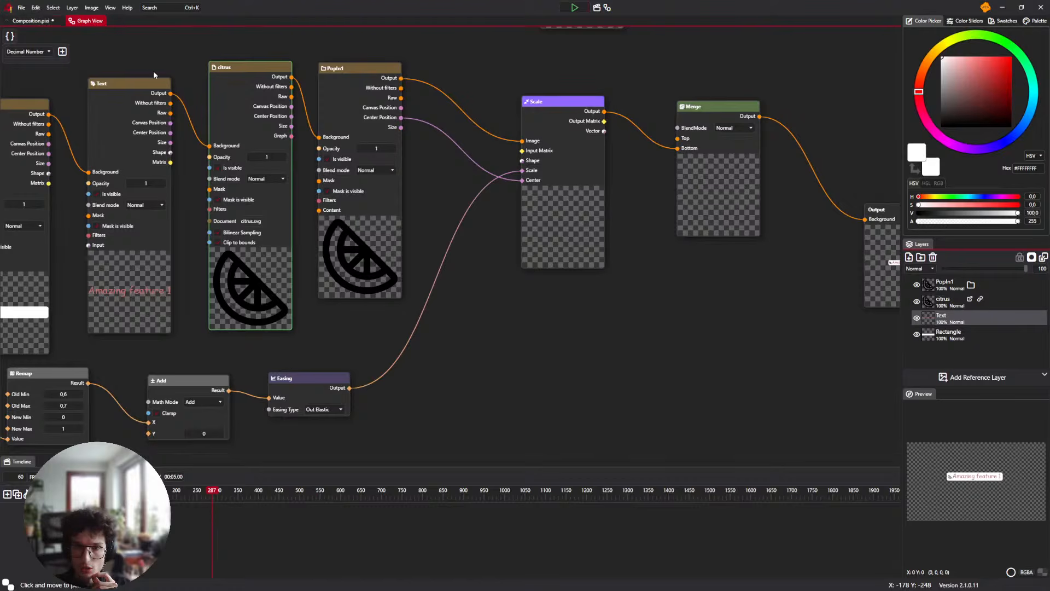
# In the composition, select the duplicate label's citrus, Text and Rectangle layers and move them together directly below the original label
pyautogui.click(29, 20)
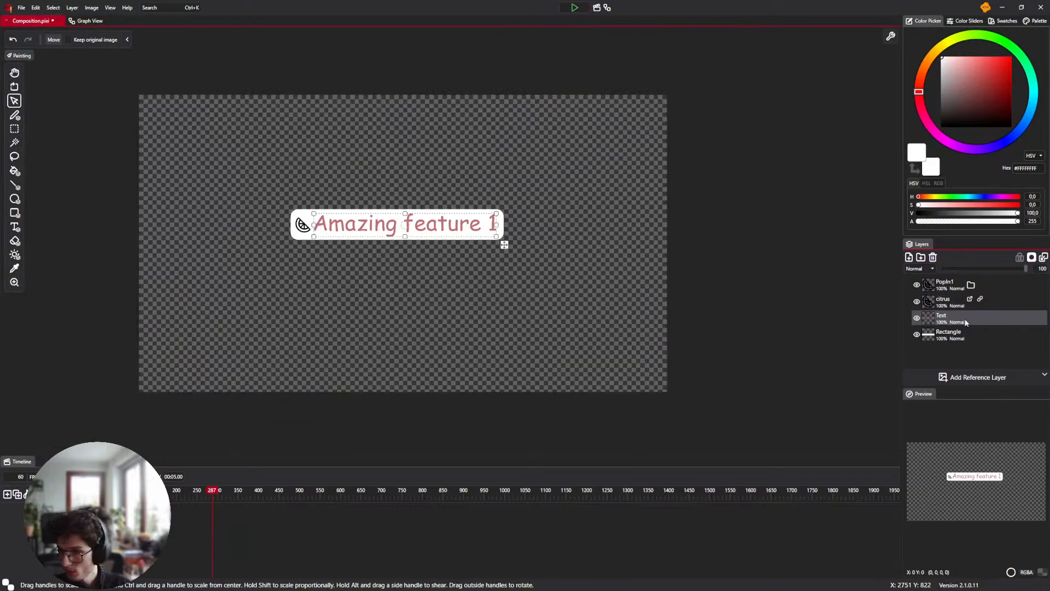
pyautogui.click(918, 290)
pyautogui.click(952, 306)
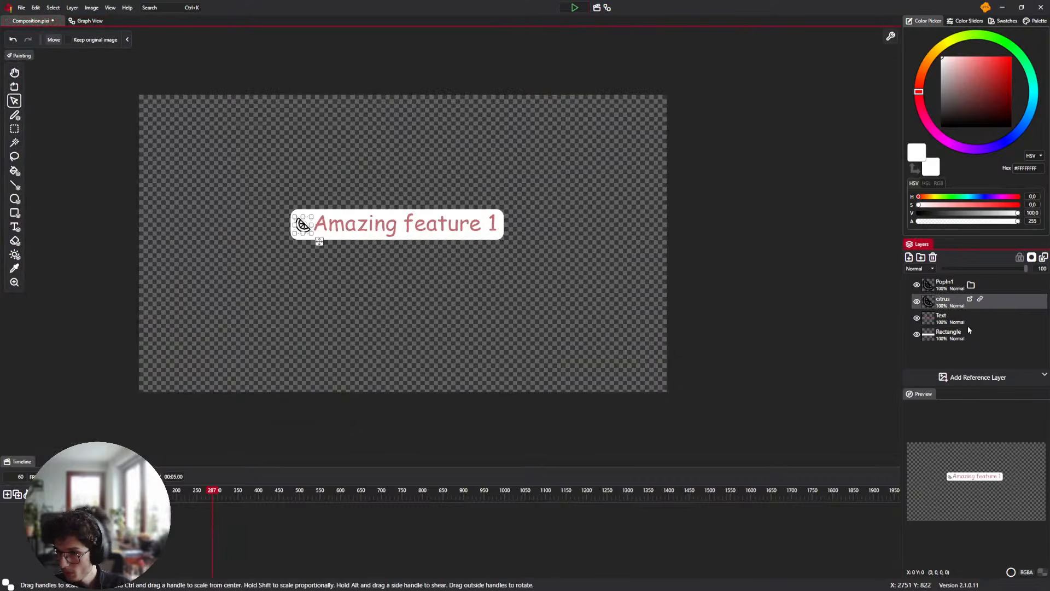
pyautogui.click(952, 318)
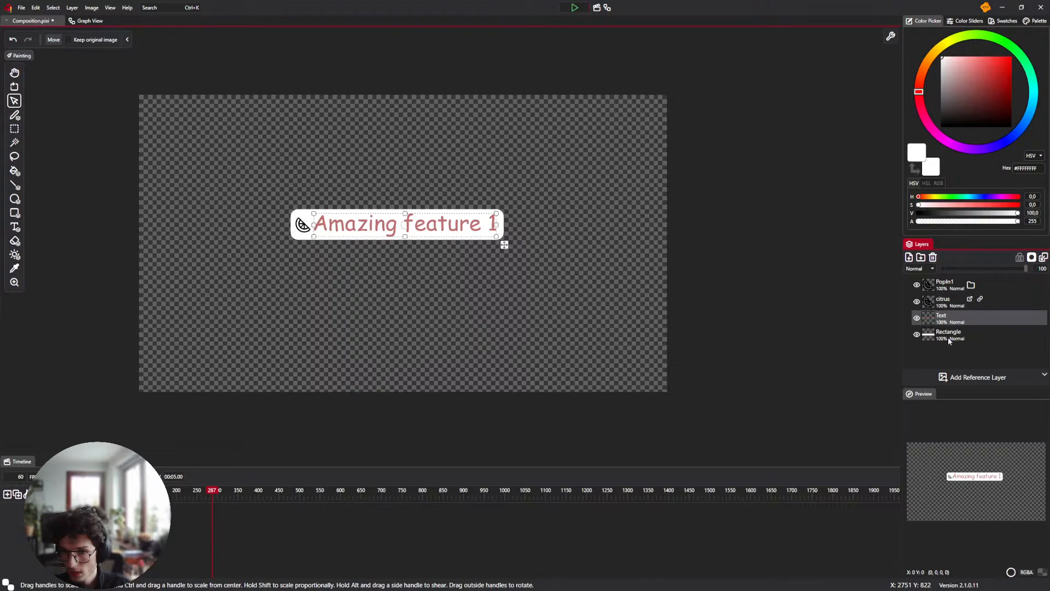
pyautogui.click(949, 338)
pyautogui.keyDown('shift'); pyautogui.click(948, 310); pyautogui.keyUp('shift')
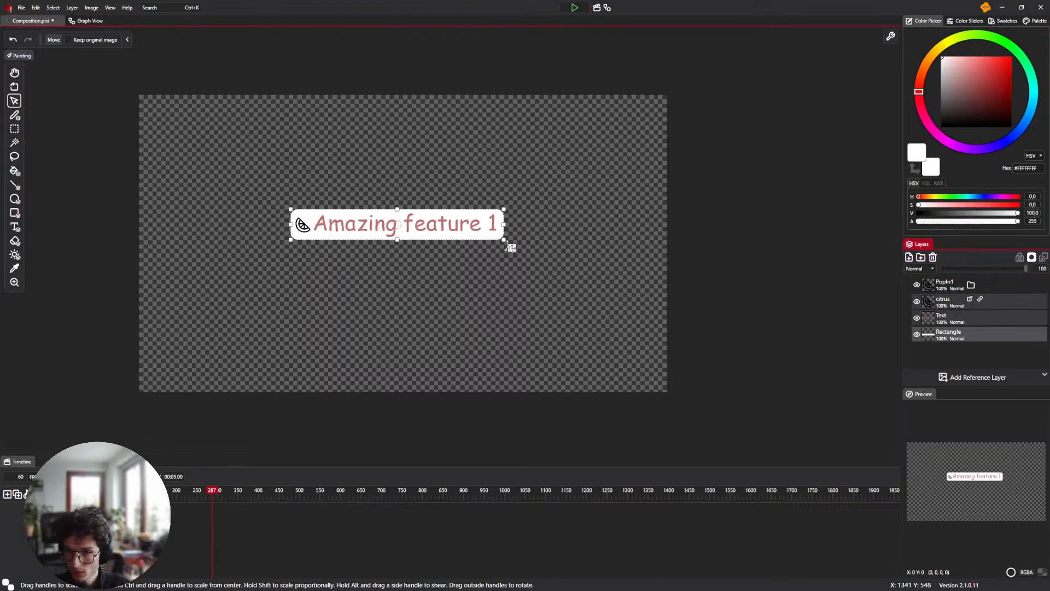
pyautogui.moveTo(509, 247); pyautogui.dragTo(511, 298)
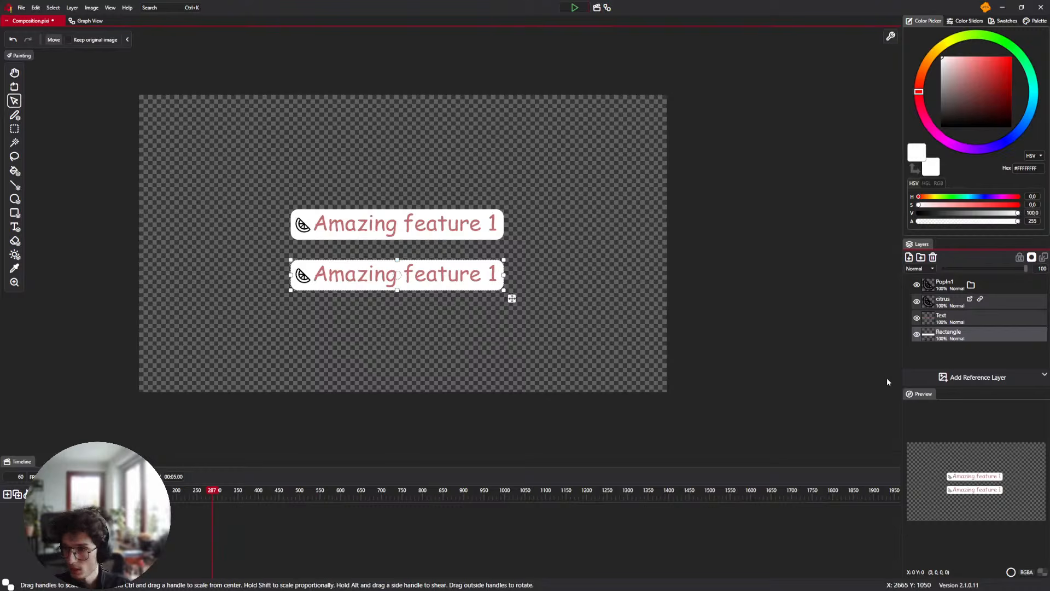
# Change the lower label's text to "Amazing feature 2"
pyautogui.click(943, 321)
pyautogui.press('t')
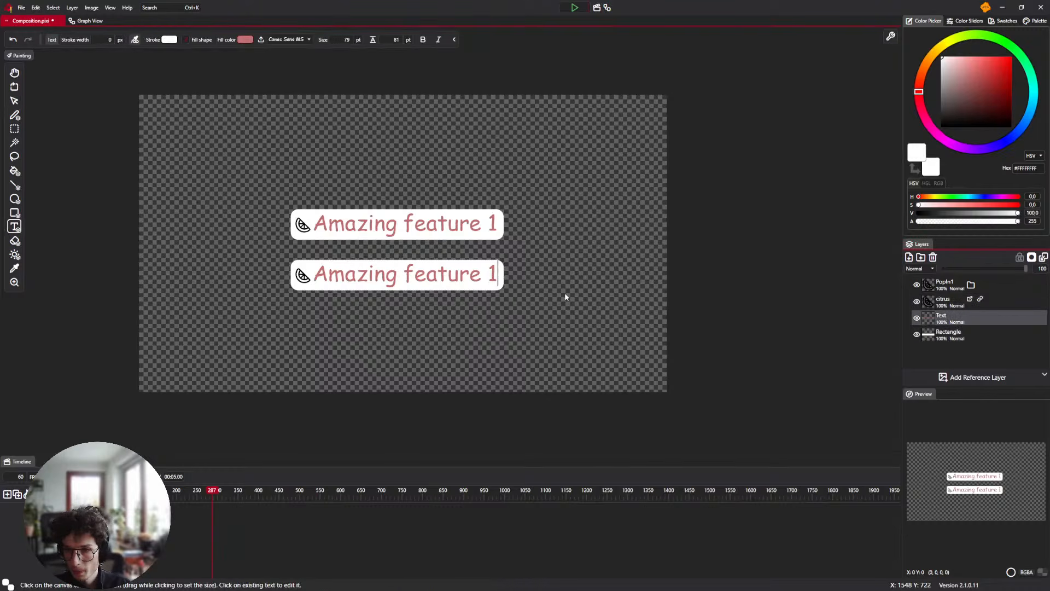
pyautogui.press('BackSpace')
pyautogui.write('2')
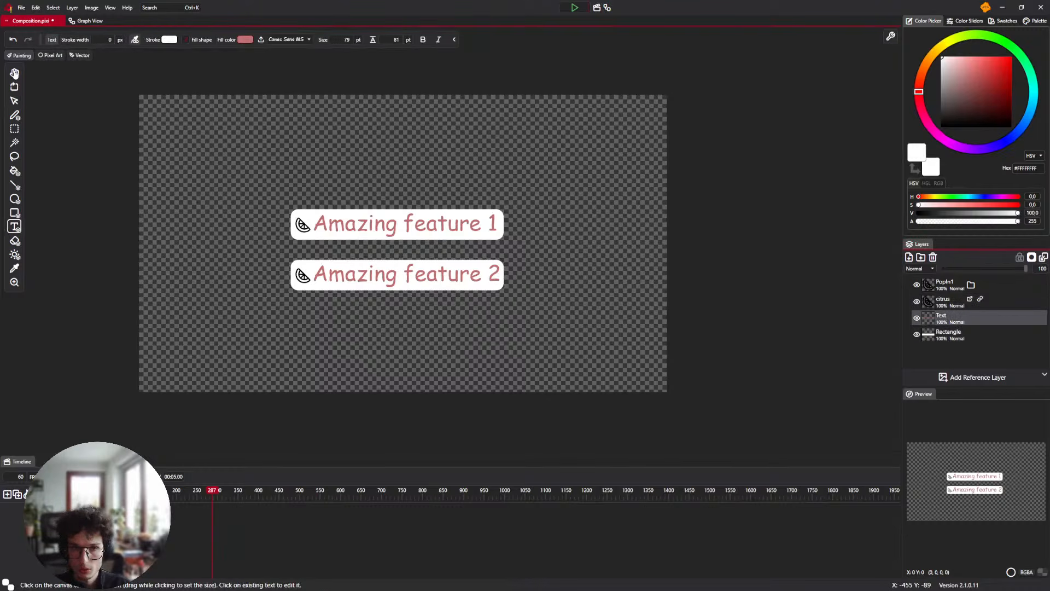
# Play the composition to check the pop-in timing of both labels, then stop playback
pyautogui.click(15, 73)
pyautogui.click(571, 8)
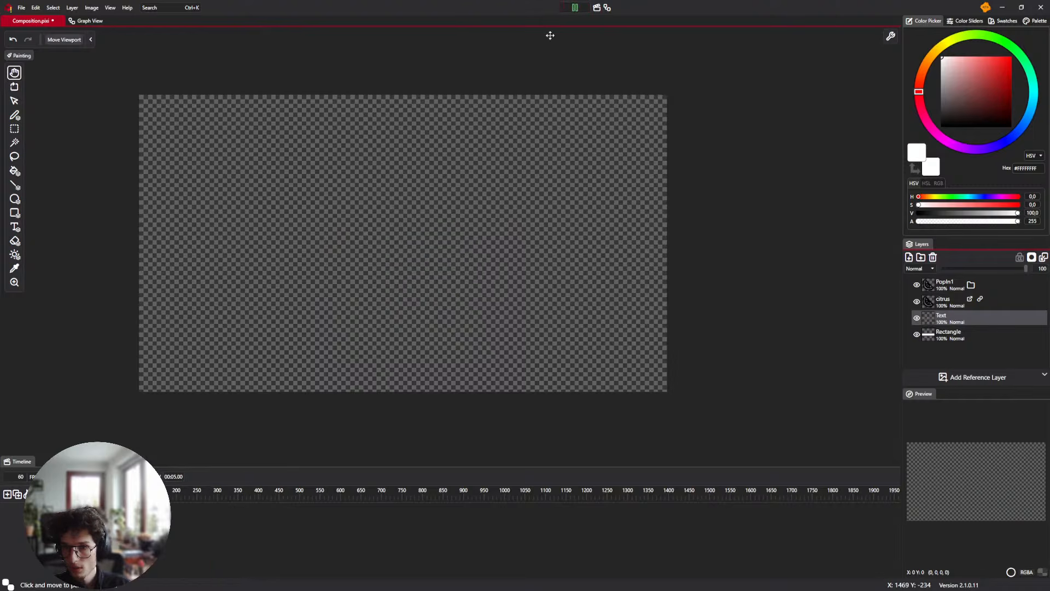
pyautogui.scroll(2, 393, 227)
pyautogui.scroll(-2, 424, 245)
pyautogui.scroll(1, 416, 237)
pyautogui.moveTo(510, 250); pyautogui.dragTo(498, 214)
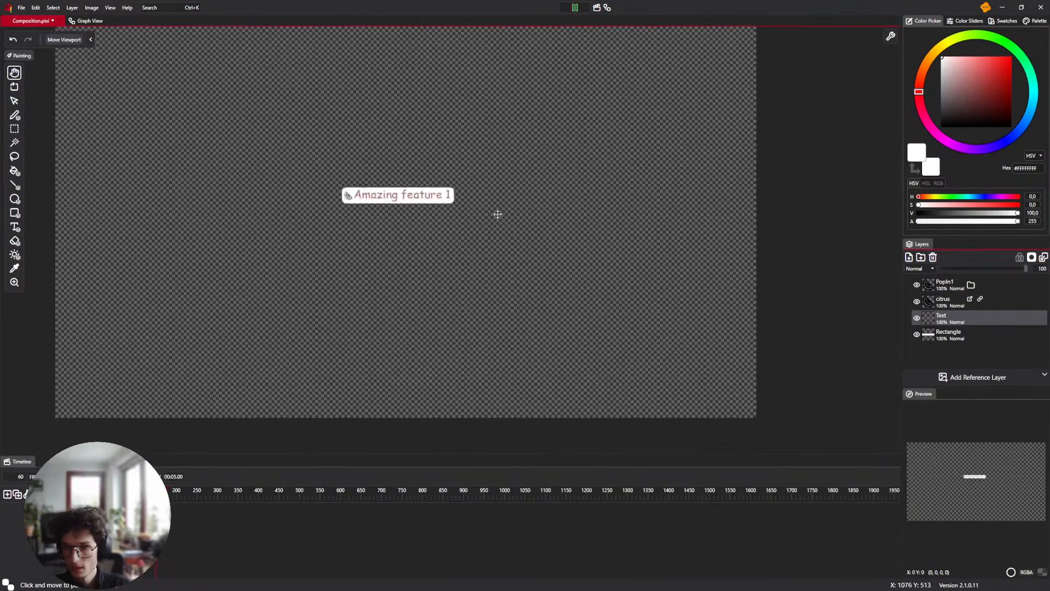
pyautogui.moveTo(497, 157); pyautogui.dragTo(494, 176)
pyautogui.press('space')
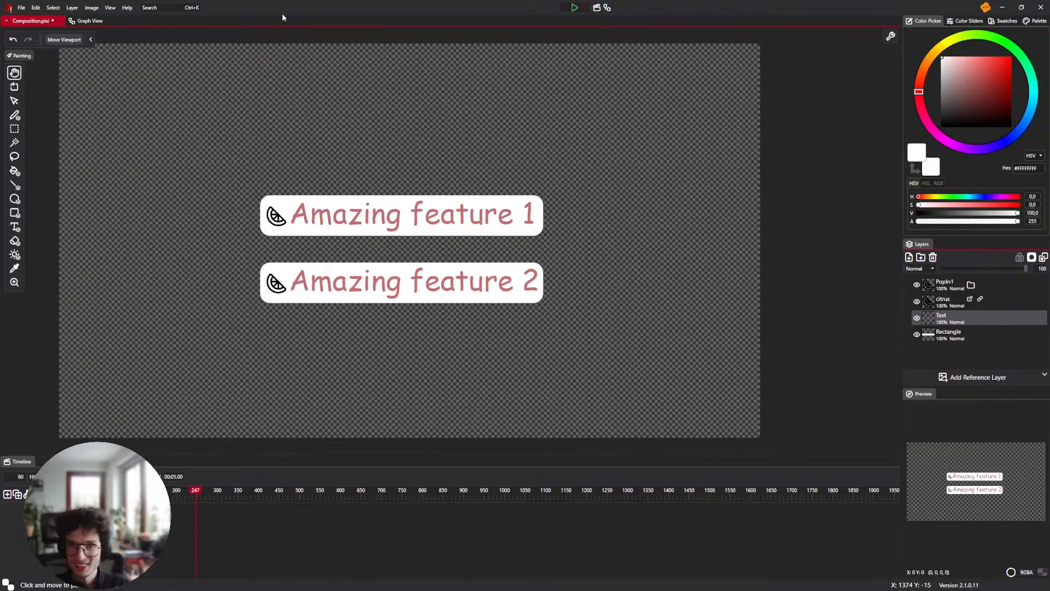
# In the node graph, connect the original Scale node's Output to the Merge node's Top input
pyautogui.click(93, 21)
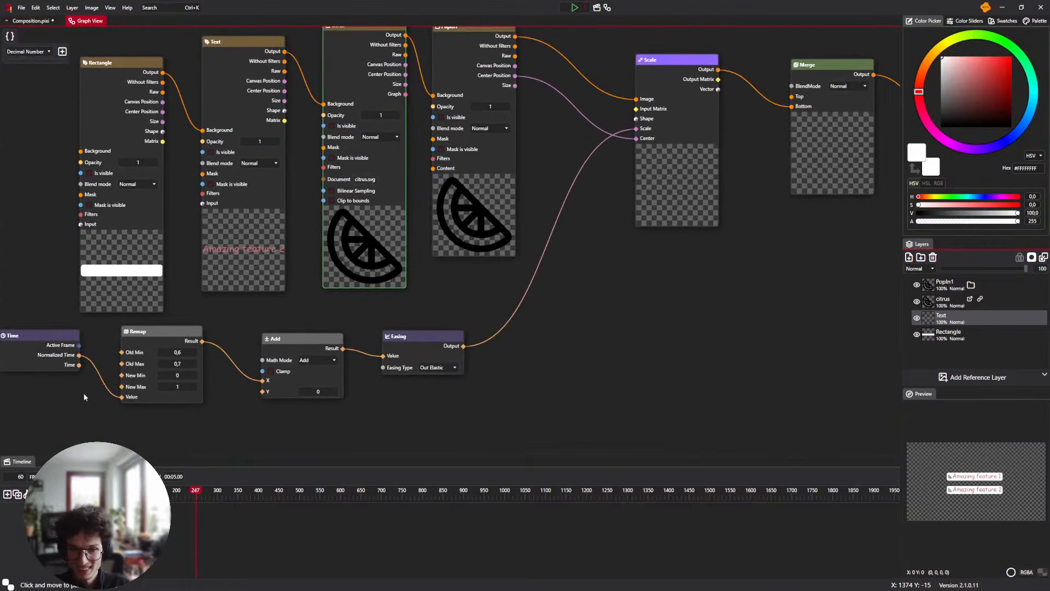
pyautogui.moveTo(4, 392); pyautogui.dragTo(395, 354)
pyautogui.moveTo(417, 349); pyautogui.dragTo(501, 353)
pyautogui.click(556, 198)
pyautogui.moveTo(623, 146); pyautogui.dragTo(518, 244)
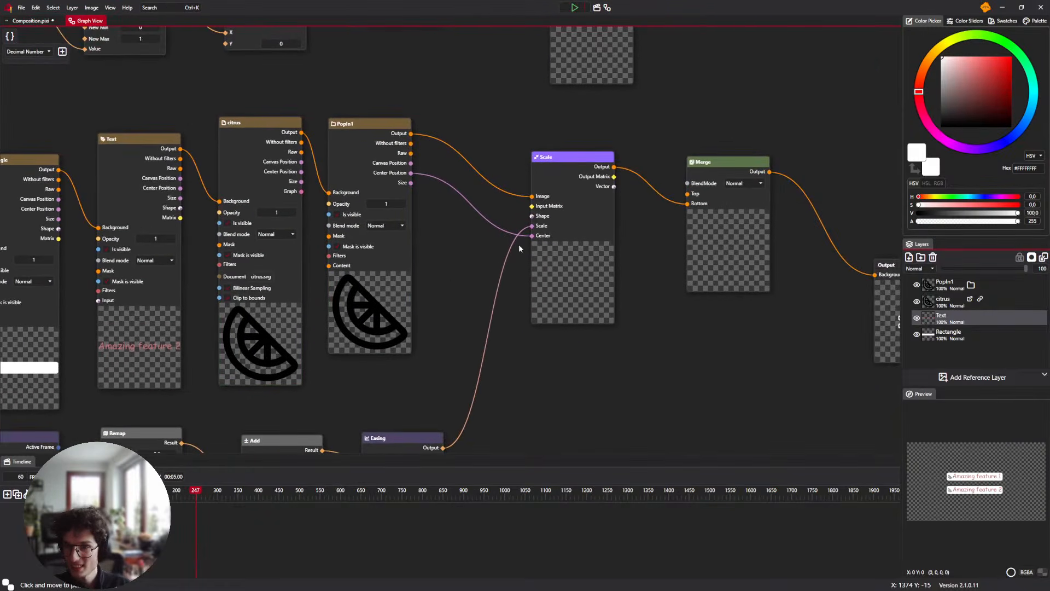
pyautogui.moveTo(512, 160); pyautogui.dragTo(283, 292)
pyautogui.scroll(-3, 432, 230)
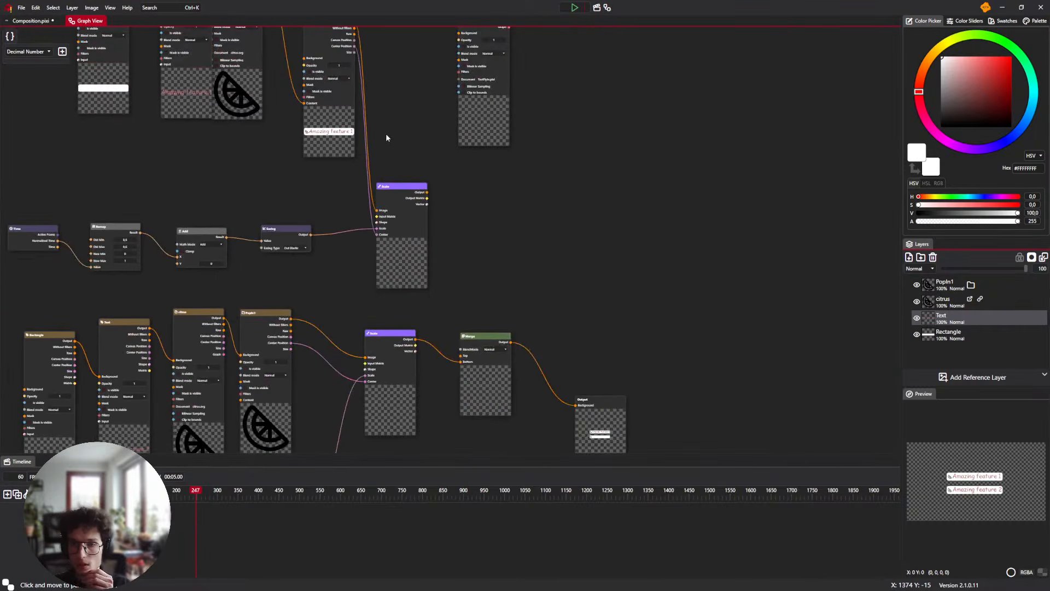
pyautogui.moveTo(385, 133); pyautogui.dragTo(420, 104)
pyautogui.moveTo(495, 315); pyautogui.dragTo(499, 205)
pyautogui.scroll(2, 979, 336)
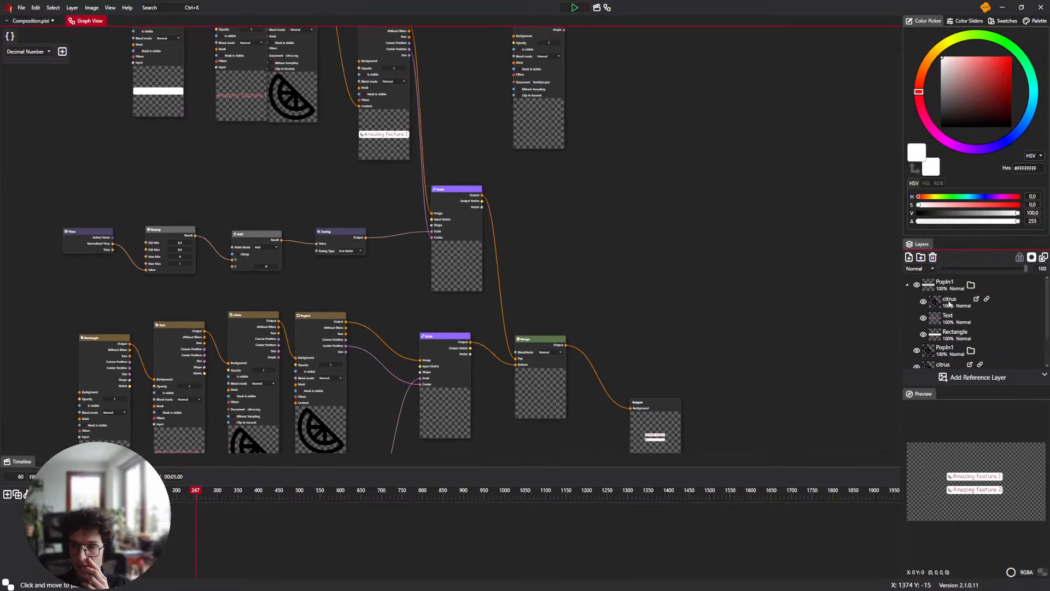
# Collapse the original PopIn1 folder in the layer list and rename the duplicate PopIn1 folder to PopIn2
pyautogui.click(907, 285)
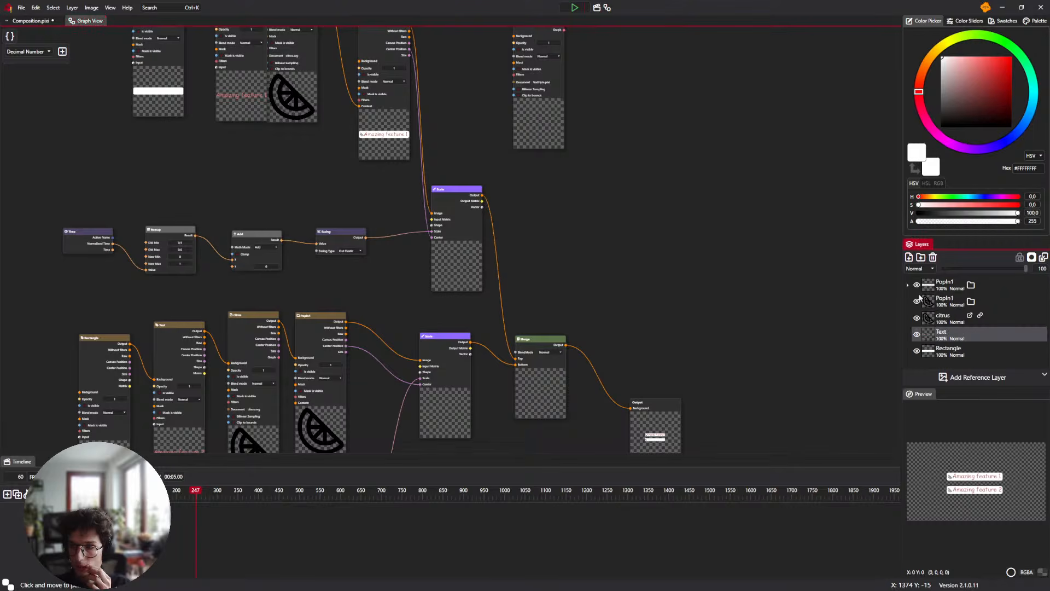
pyautogui.click(951, 310)
pyautogui.click(610, 317)
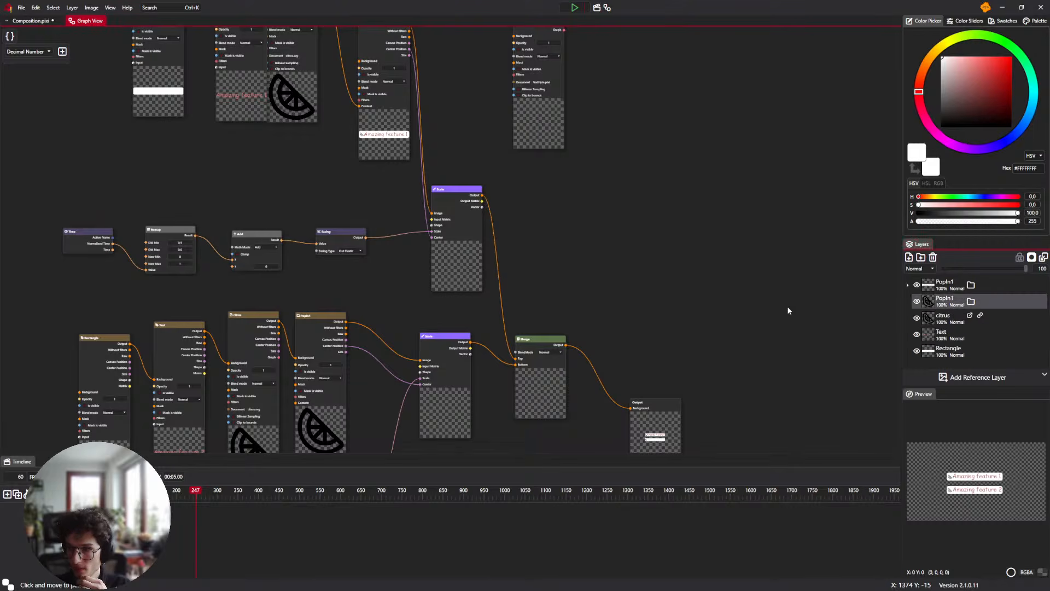
pyautogui.moveTo(788, 307); pyautogui.dragTo(777, 259)
pyautogui.click(945, 287)
pyautogui.click(944, 301)
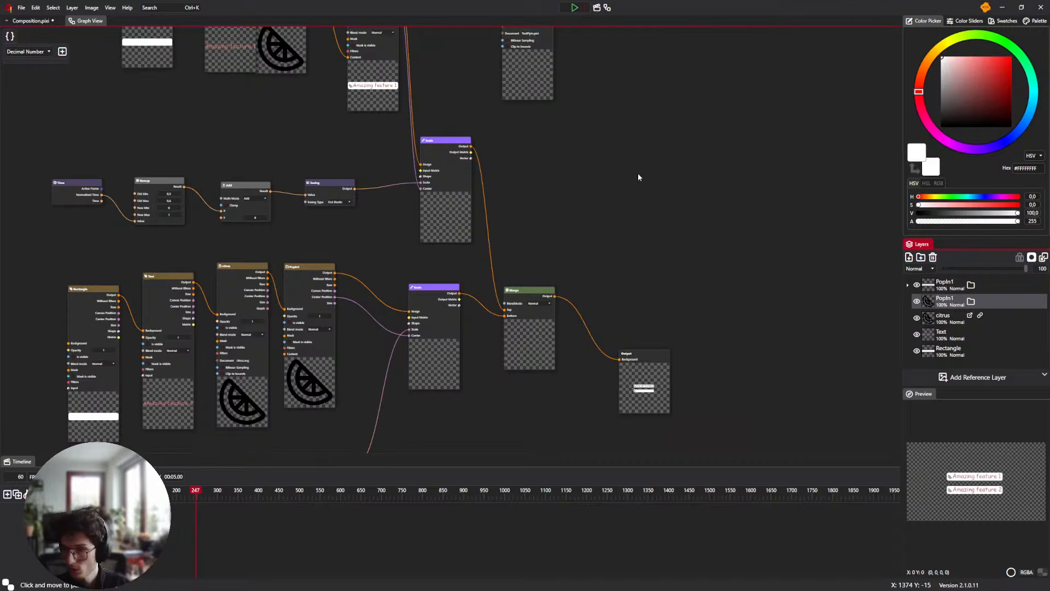
pyautogui.click(33, 20)
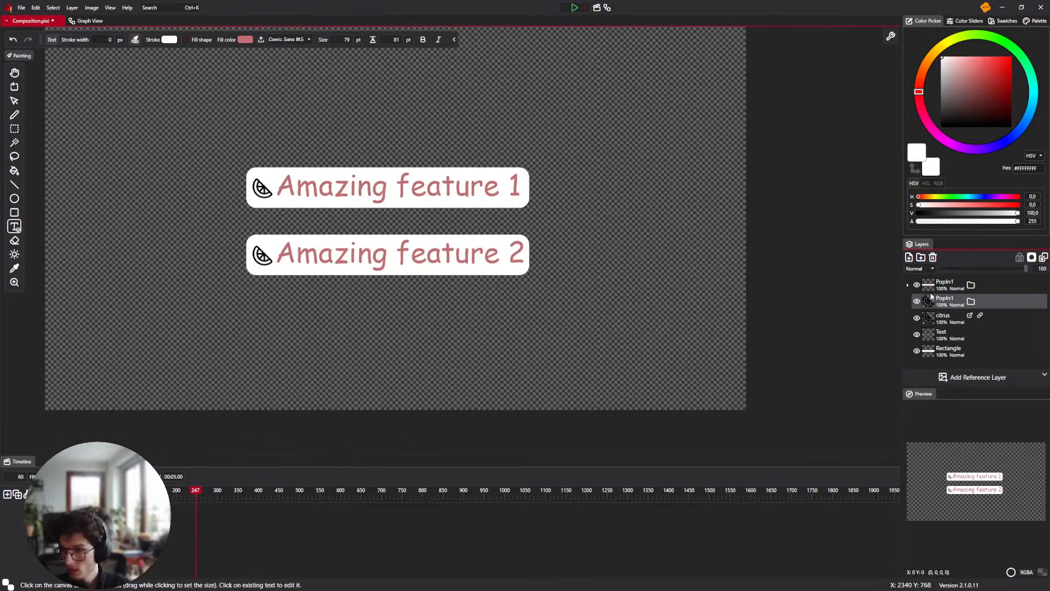
pyautogui.click(943, 302)
pyautogui.write('Pop')
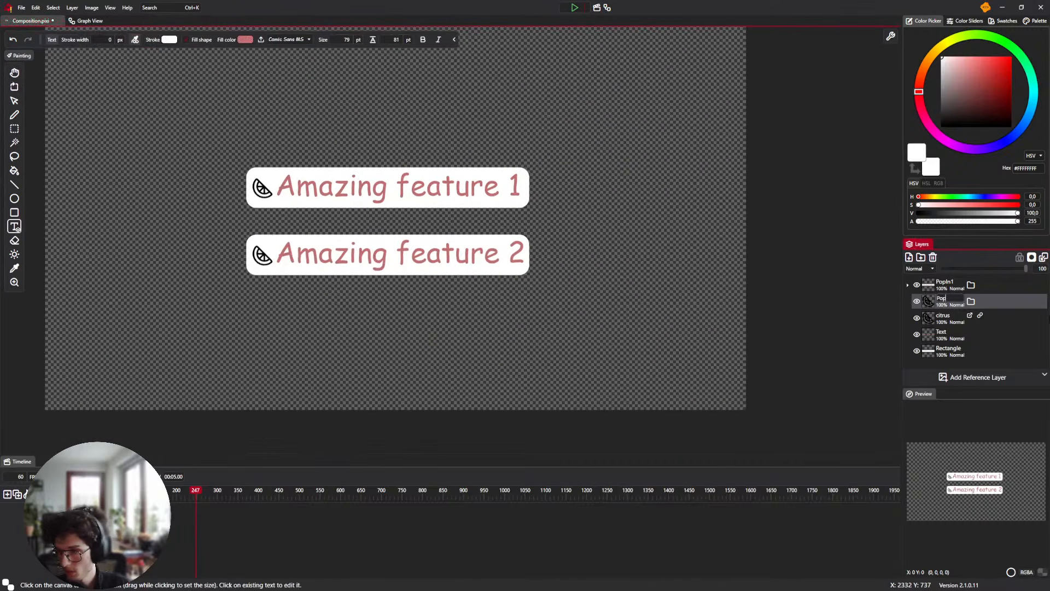
pyautogui.write('In2')
# Play the composition briefly, then examine the duplicate chain's nodes and connections in the node graph
pyautogui.click(575, 8)
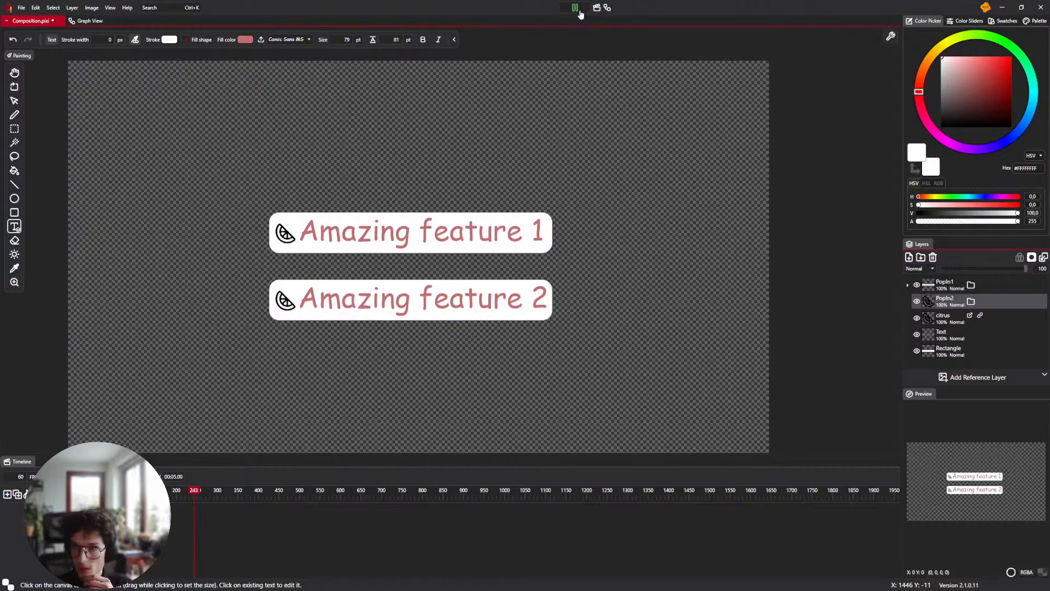
pyautogui.click(575, 8)
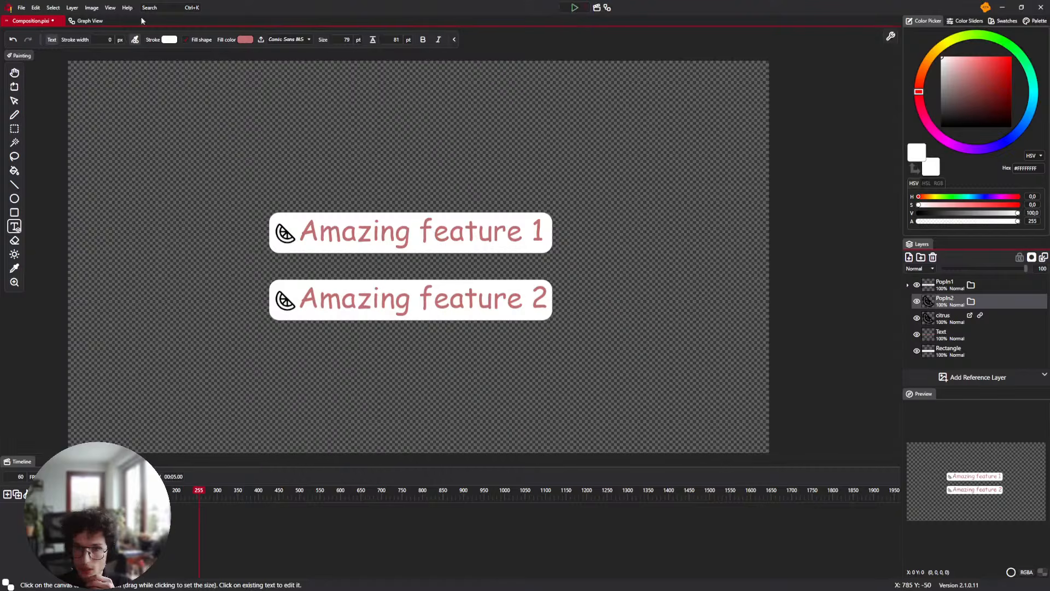
pyautogui.click(86, 21)
pyautogui.scroll(3, 462, 197)
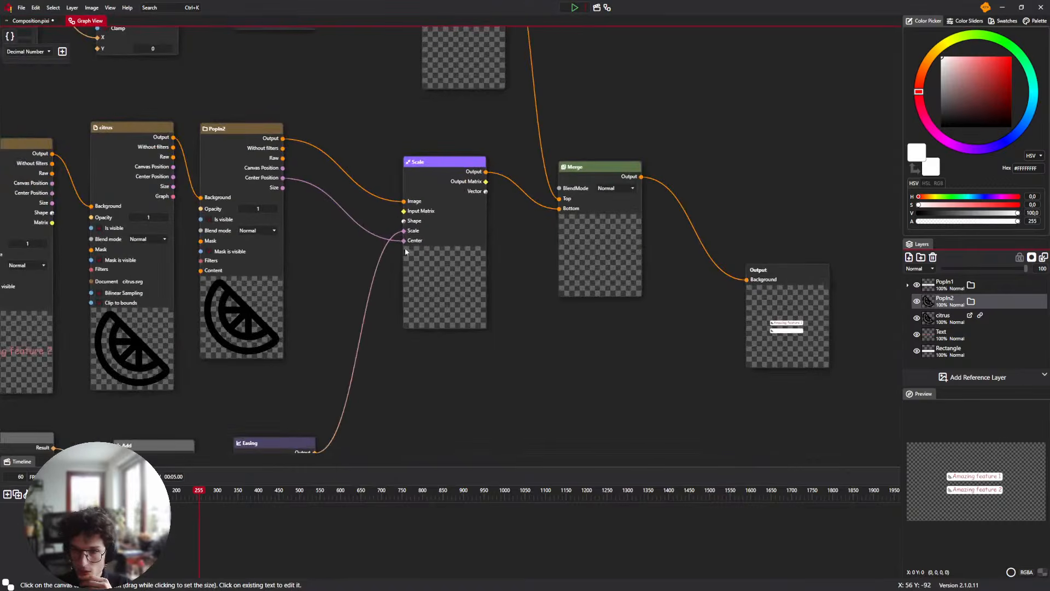
pyautogui.moveTo(328, 345); pyautogui.dragTo(616, 370)
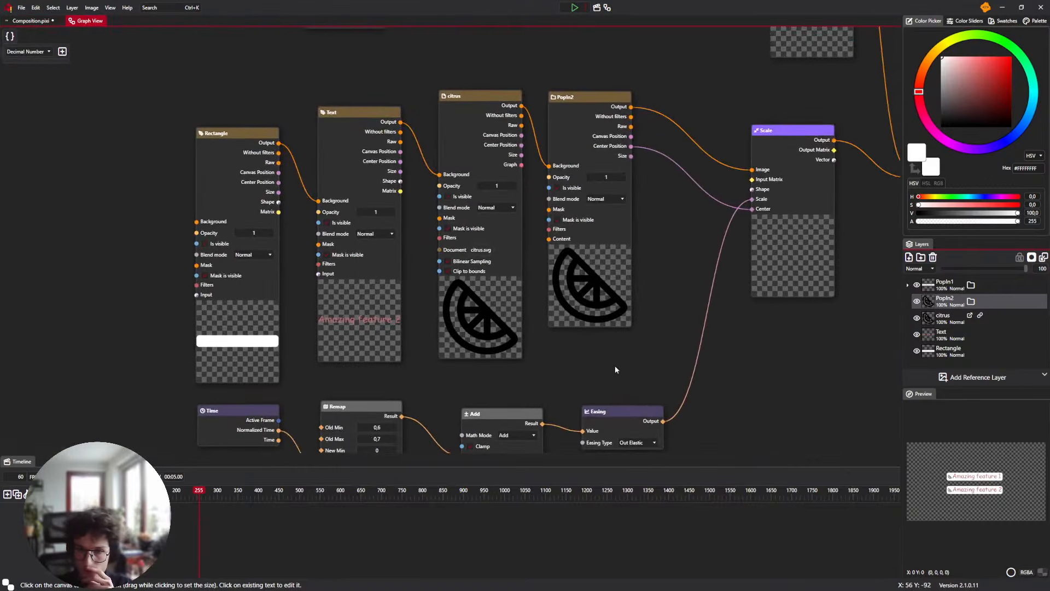
pyautogui.moveTo(275, 71); pyautogui.dragTo(204, 90)
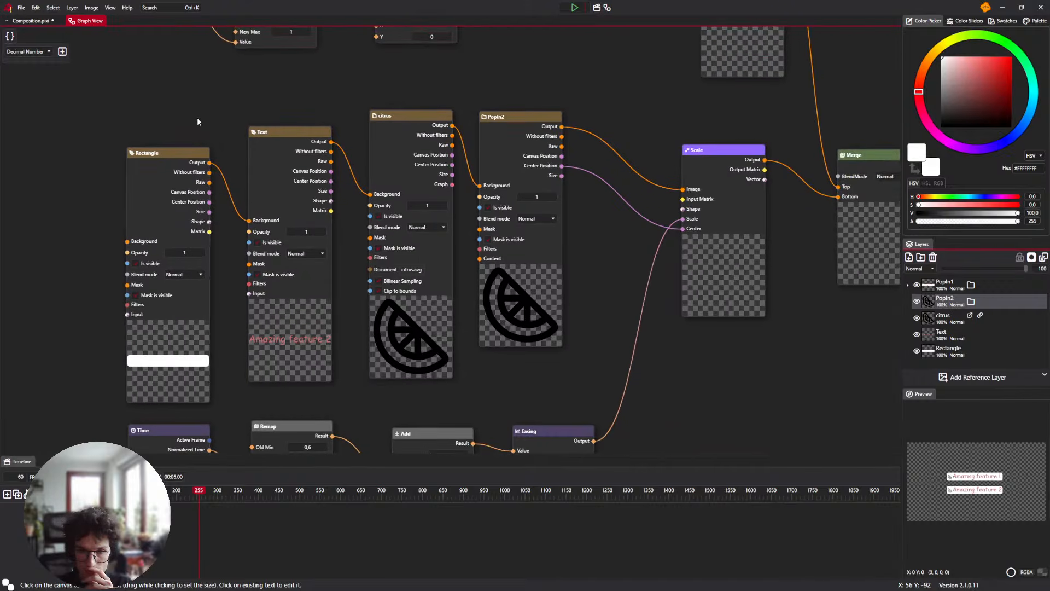
# Rearrange the duplicate chain's Rectangle, citrus and PopIn2 nodes to align them more evenly and leave more room between citrus and PopIn2
pyautogui.moveTo(174, 154); pyautogui.dragTo(175, 125)
pyautogui.moveTo(429, 246); pyautogui.dragTo(415, 254)
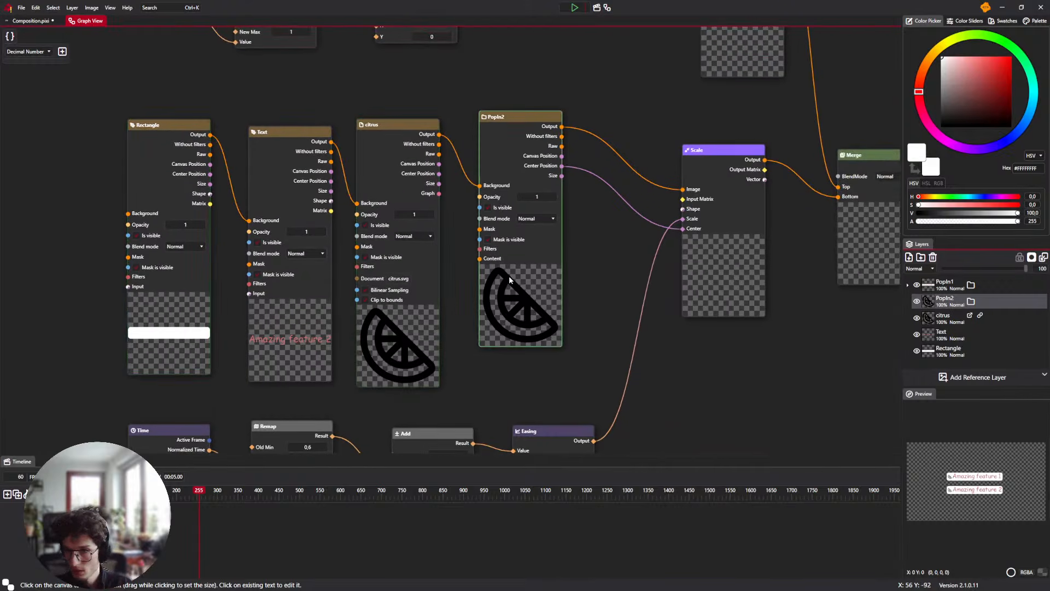
pyautogui.moveTo(520, 245); pyautogui.dragTo(521, 251)
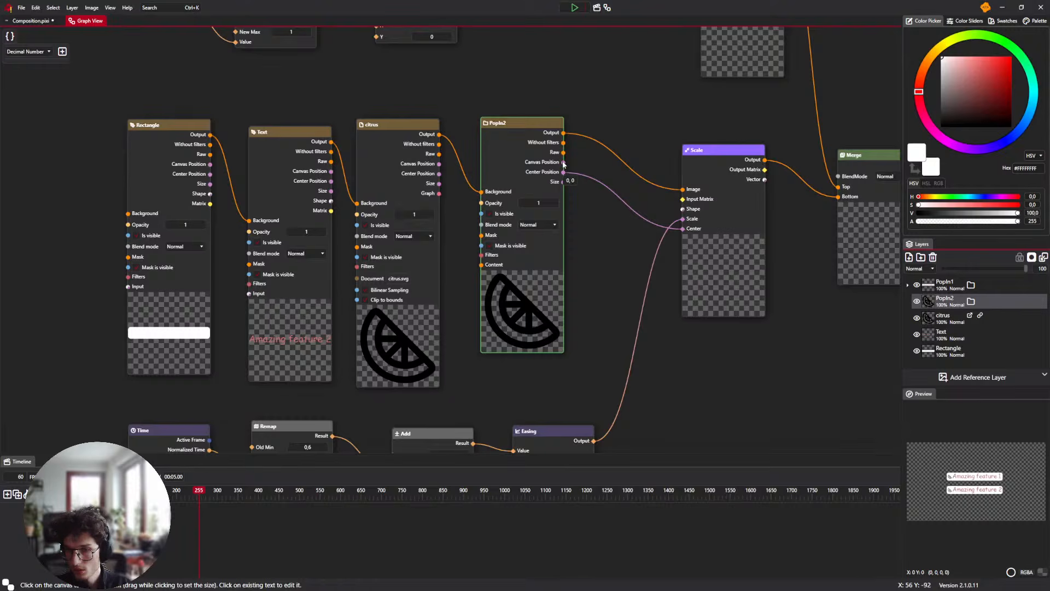
pyautogui.moveTo(496, 297); pyautogui.dragTo(511, 302)
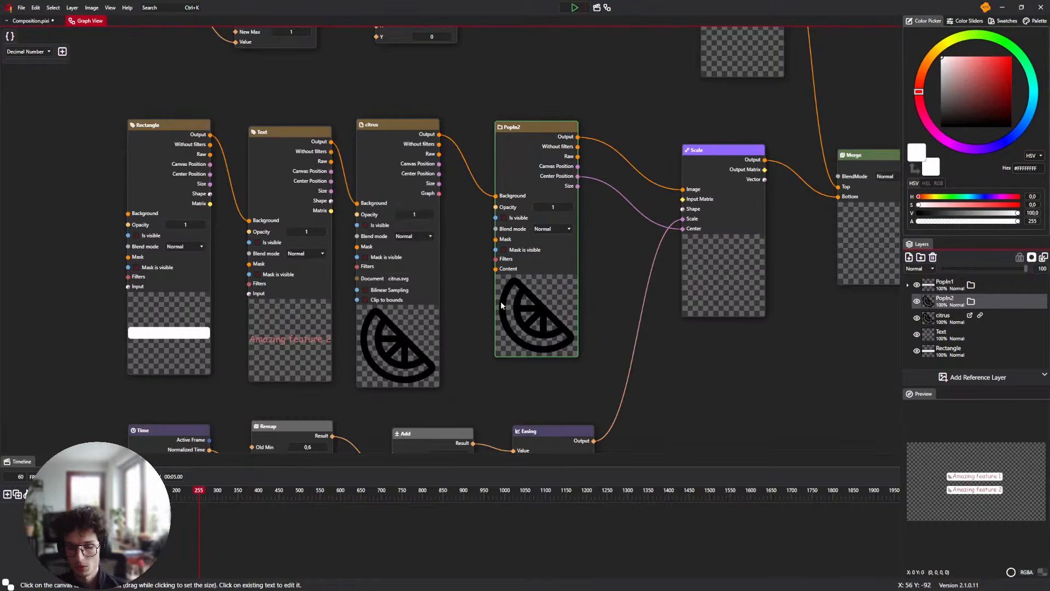
# Replace the PopIn2 node with a new Folder node, wiring citrus into its Background and its Output and Center Position into Scale's Image and Center
pyautogui.press('Delete')
pyautogui.rightClick(485, 182)
pyautogui.write('folder')
pyautogui.press('Return')
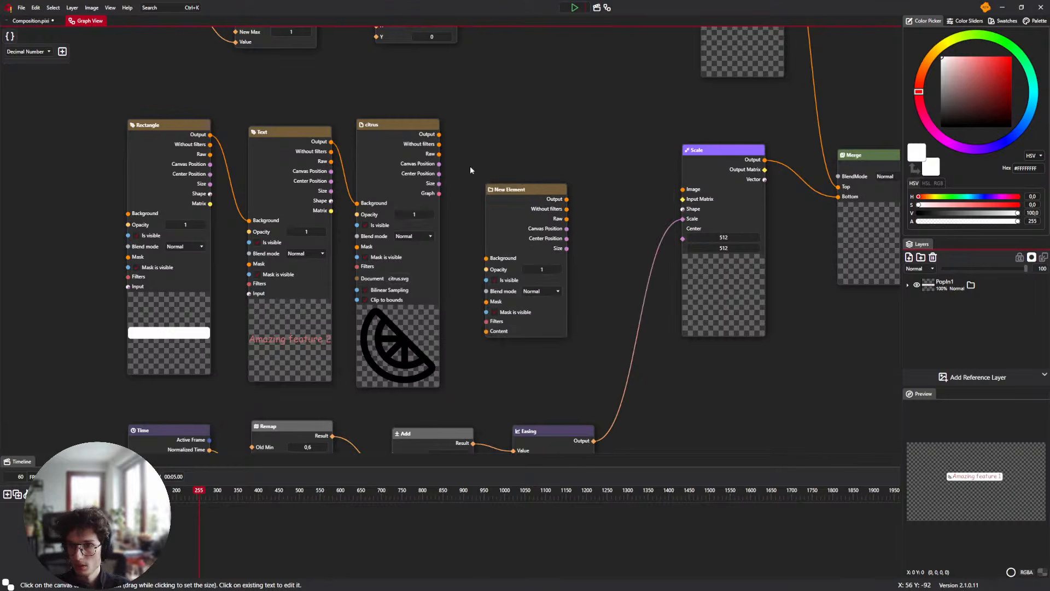
pyautogui.moveTo(438, 134); pyautogui.dragTo(486, 258)
pyautogui.moveTo(566, 199); pyautogui.dragTo(683, 190)
pyautogui.moveTo(523, 203); pyautogui.dragTo(543, 174)
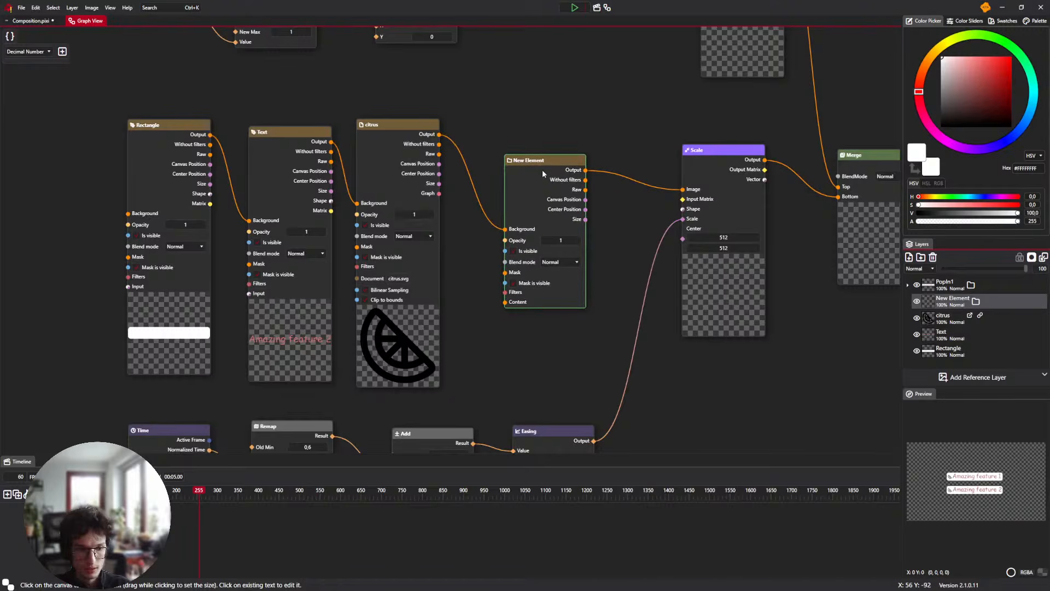
pyautogui.moveTo(646, 248); pyautogui.dragTo(613, 261)
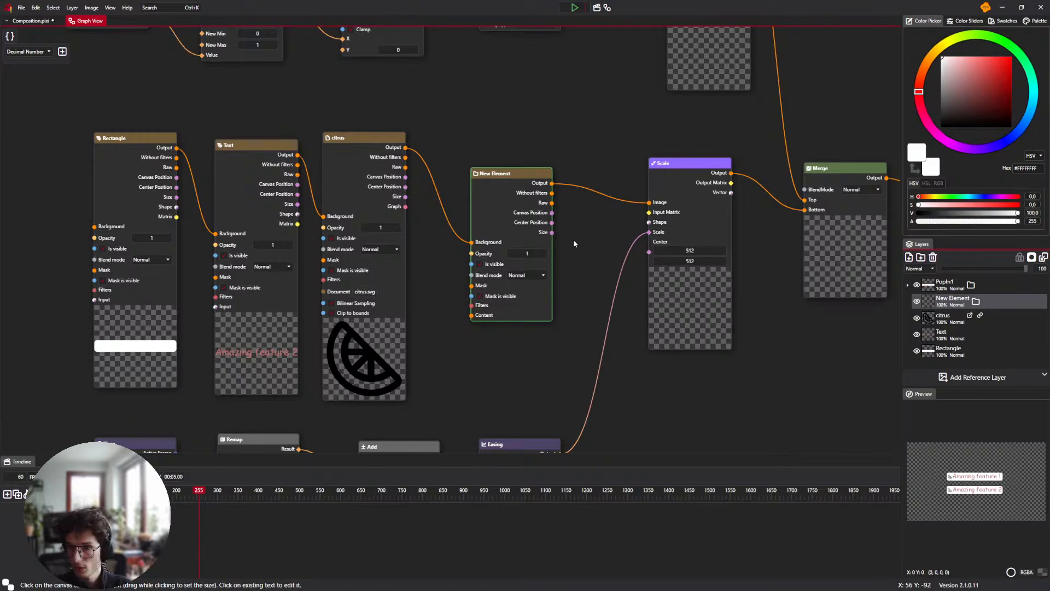
pyautogui.moveTo(552, 223); pyautogui.dragTo(649, 255)
# Back in the composition, discard the stray text layer and select the "Amazing feature 2" label's Text layer
pyautogui.click(17, 21)
pyautogui.moveTo(429, 180); pyautogui.dragTo(428, 149)
pyautogui.scroll(5, 474, 264)
pyautogui.click(452, 207)
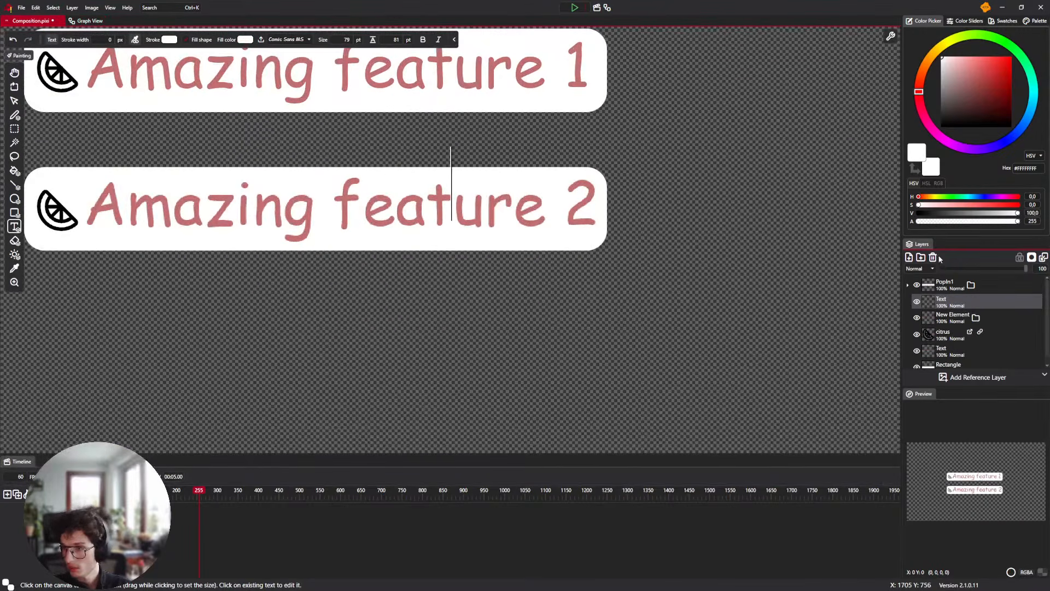
pyautogui.click(949, 308)
pyautogui.click(952, 342)
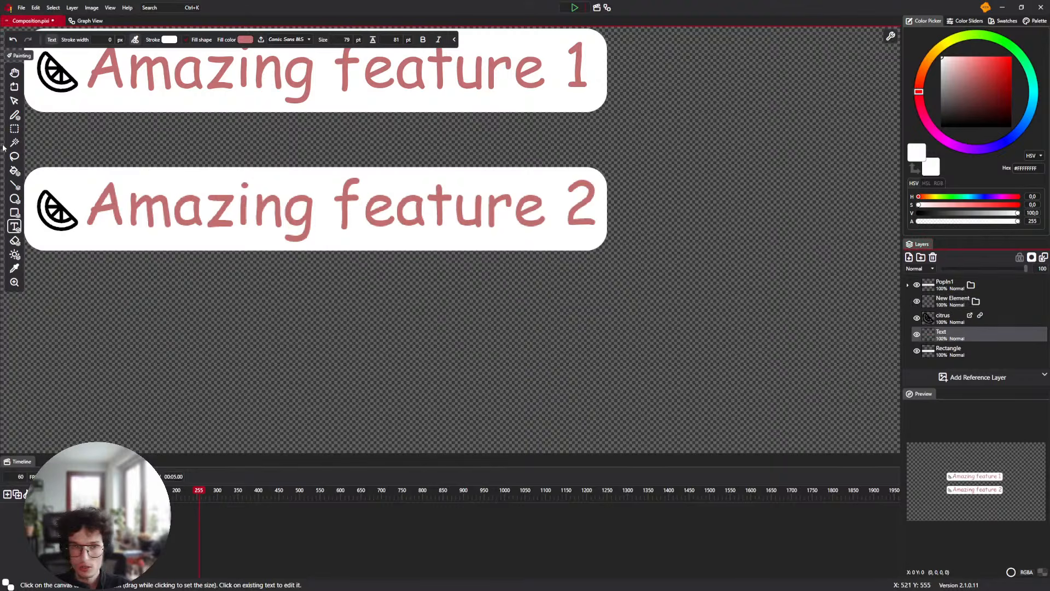
# Retype the end of the second label's text so that it reads "Amazing feature 2"
pyautogui.moveTo(756, 259); pyautogui.dragTo(780, 308)
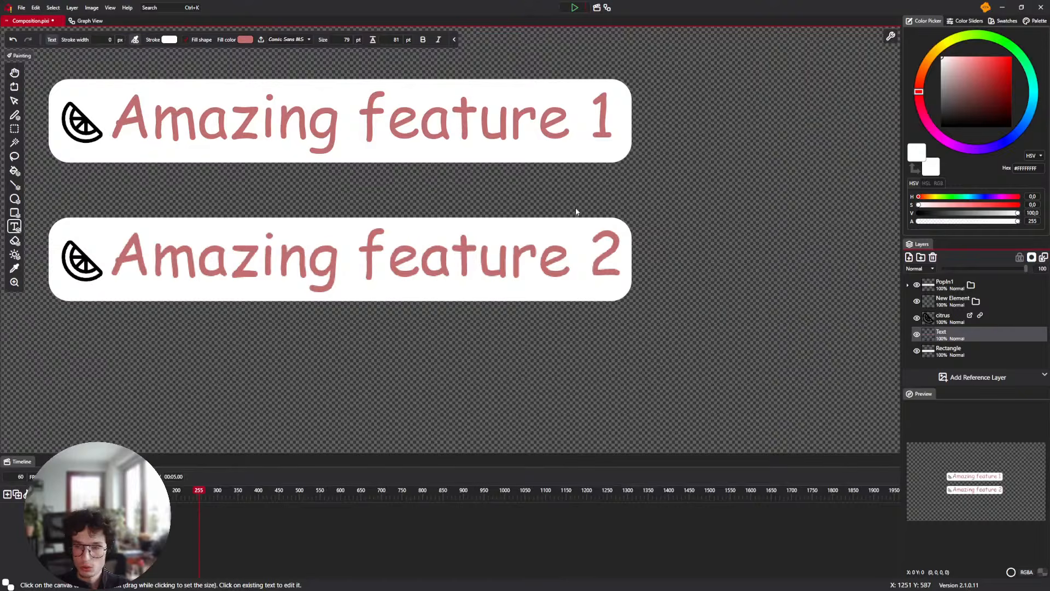
pyautogui.hotkey('shift', 'Left')
pyautogui.hotkey('shift', 'Left')
pyautogui.hotkey('shift', 'Left')
pyautogui.hotkey('shift', 'Left')
pyautogui.hotkey('shift', 'Left')
pyautogui.hotkey('shift', 'Left')
pyautogui.hotkey('shift', 'Left')
pyautogui.hotkey('shift', 'Left')
pyautogui.hotkey('shift', 'Left')
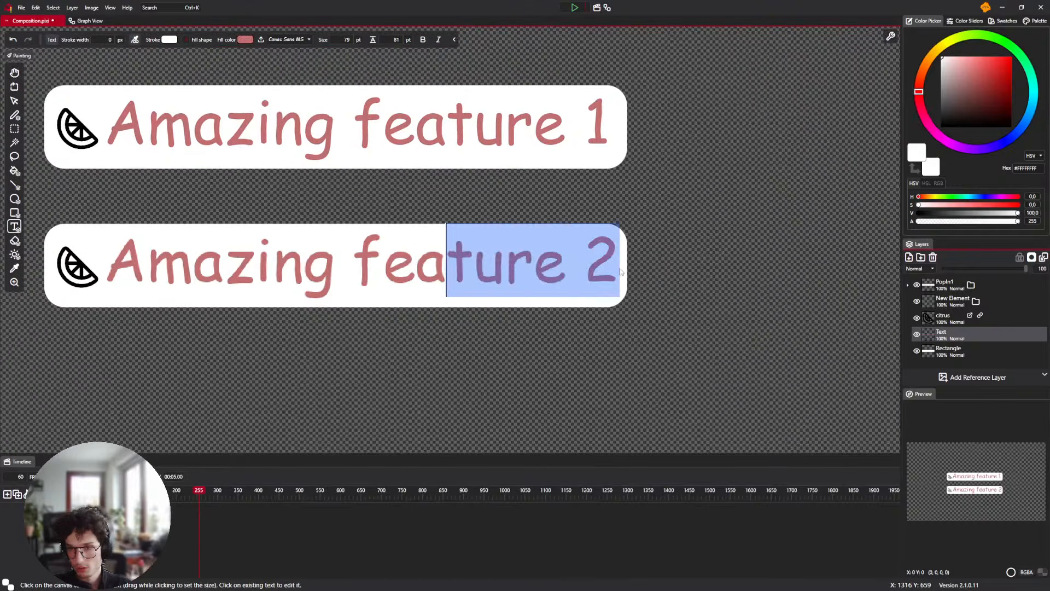
pyautogui.press('BackSpace')
pyautogui.write('fe')
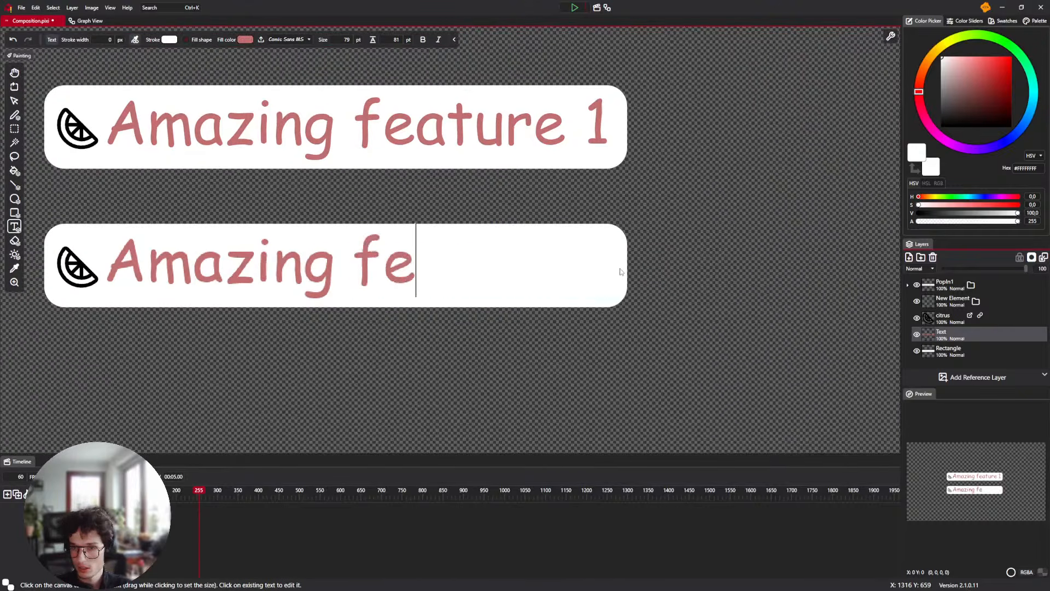
pyautogui.write('atur2e 2')
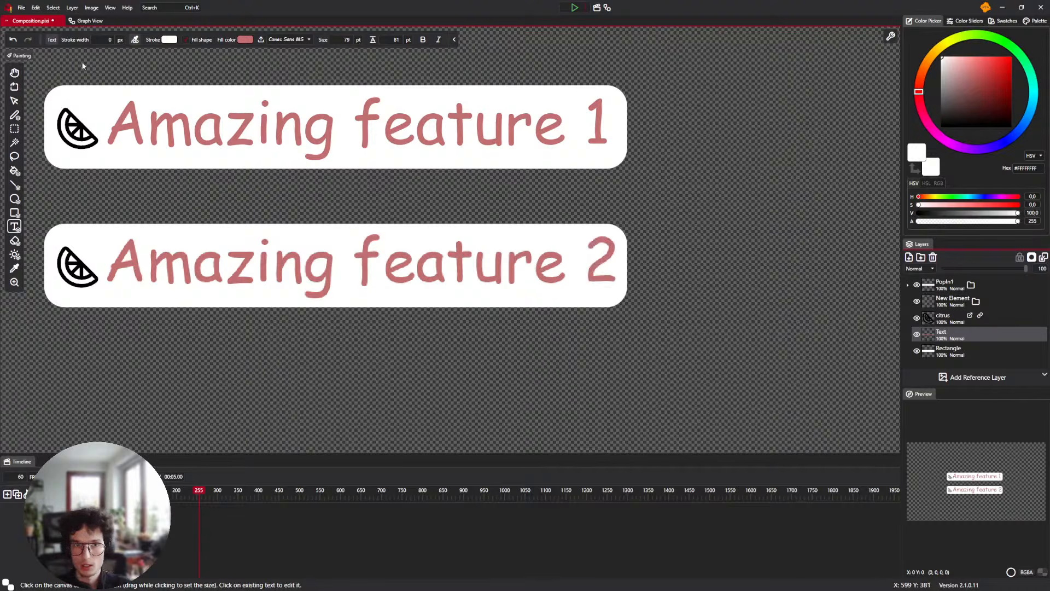
# Play the composition to check how both labels pop in
pyautogui.click(15, 72)
pyautogui.scroll(-3, 337, 136)
pyautogui.click(576, 8)
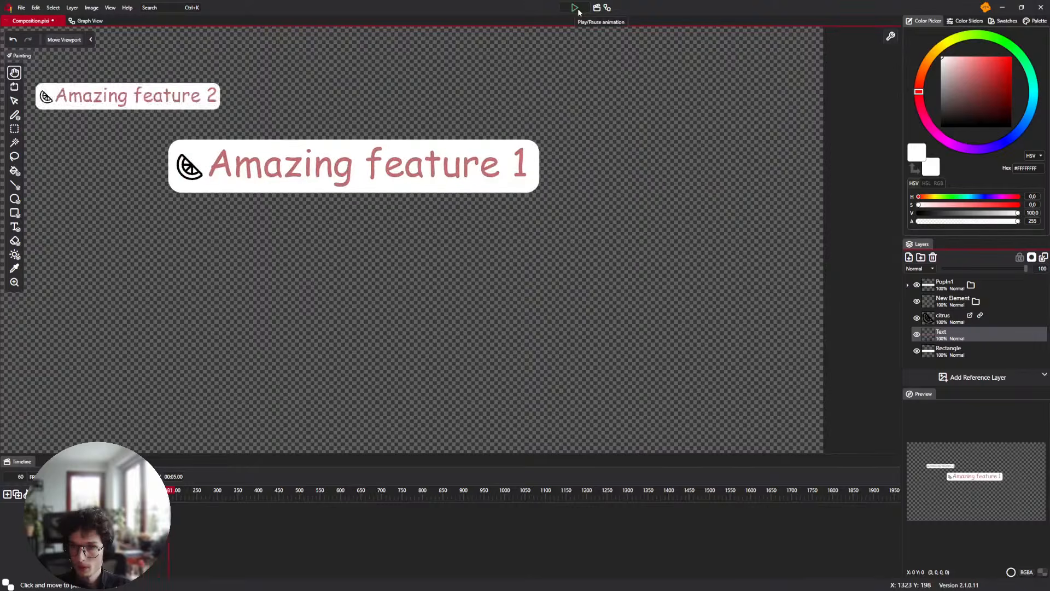
# Delete the second chain's Rectangle, Text, citrus and New Element nodes from the node graph, keeping its Scale node
pyautogui.click(86, 21)
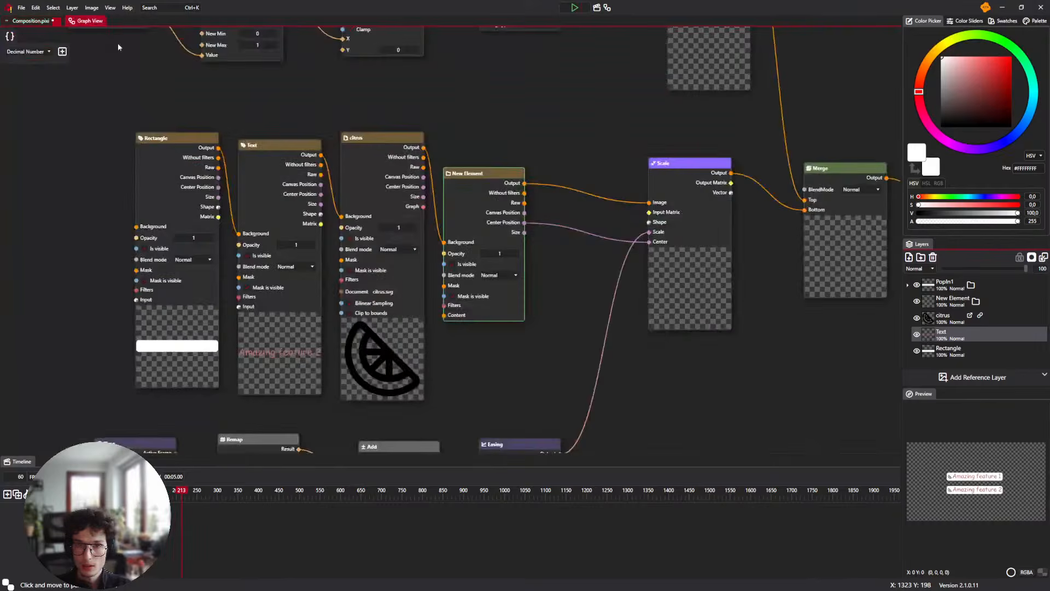
pyautogui.moveTo(564, 257); pyautogui.dragTo(519, 242)
pyautogui.moveTo(442, 159); pyautogui.dragTo(482, 139)
pyautogui.moveTo(474, 299); pyautogui.dragTo(162, 223)
pyautogui.scroll(-1, 480, 286)
pyautogui.scroll(1, 470, 289)
pyautogui.press('Delete')
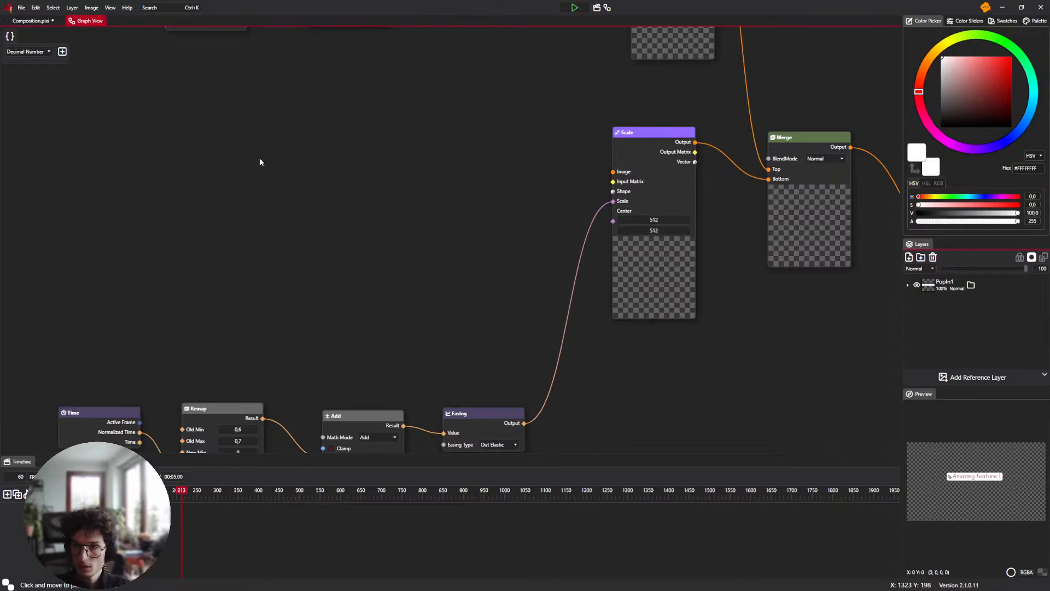
# Add a new Folder node before the second chain's Scale node and connect its Output to Scale's Image
pyautogui.click(20, 23)
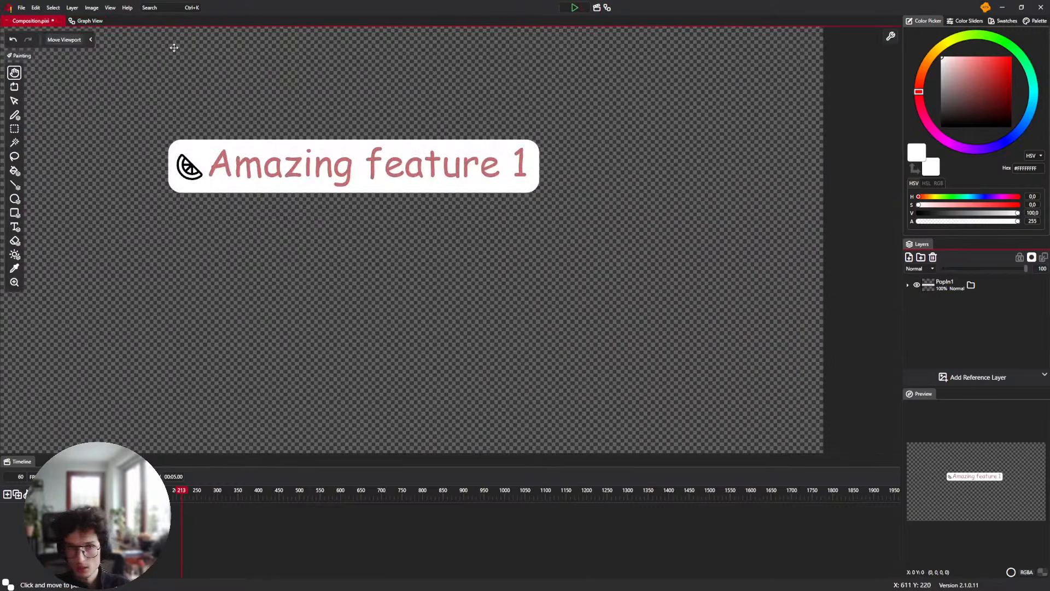
pyautogui.click(87, 20)
pyautogui.rightClick(462, 186)
pyautogui.write('fol')
pyautogui.press('Return')
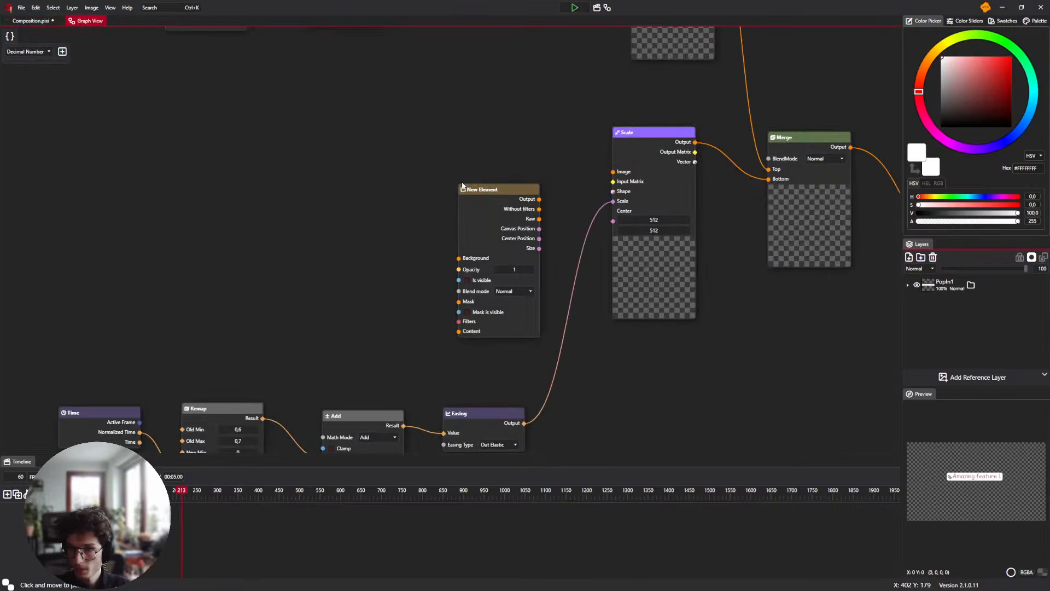
pyautogui.moveTo(538, 199); pyautogui.dragTo(612, 171)
pyautogui.moveTo(513, 208); pyautogui.dragTo(504, 157)
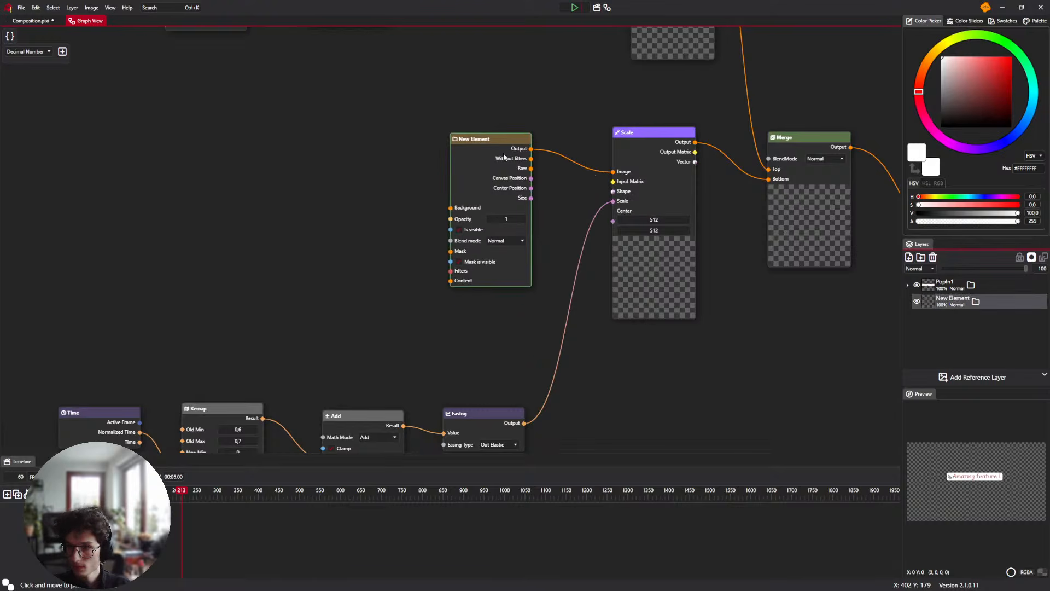
# Draw a white rounded vector rectangle below the first label, matching its width, and move its layer into the New Element folder
pyautogui.click(31, 21)
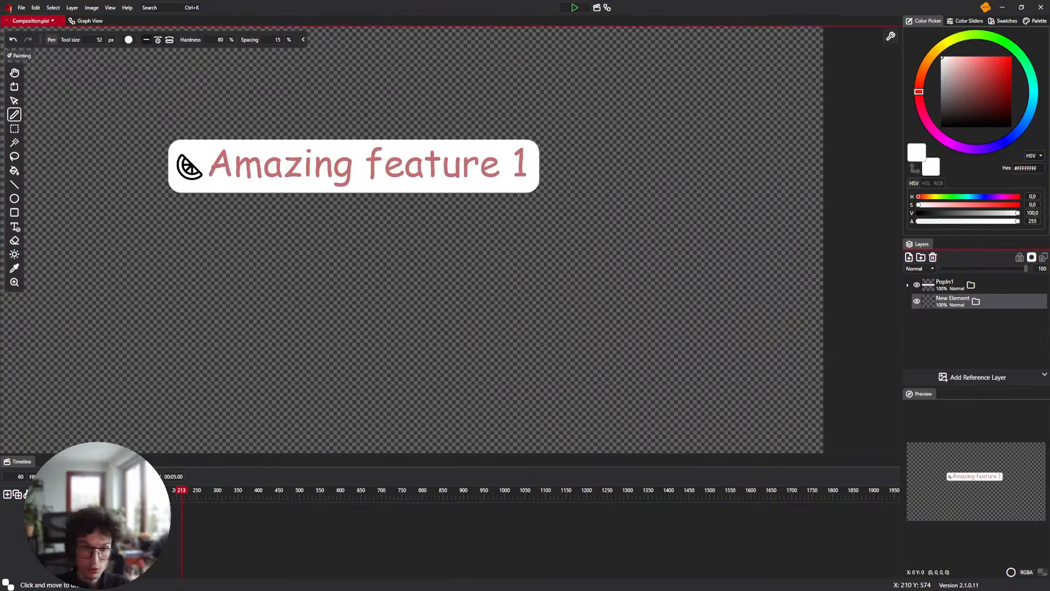
pyautogui.click(14, 213)
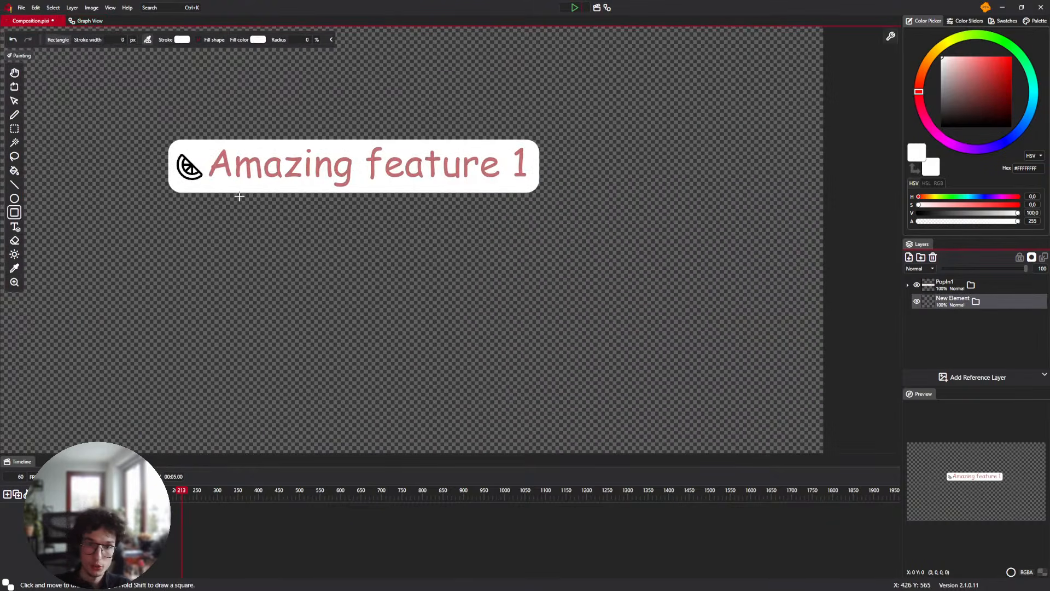
pyautogui.click(80, 55)
pyautogui.moveTo(169, 210); pyautogui.dragTo(547, 269)
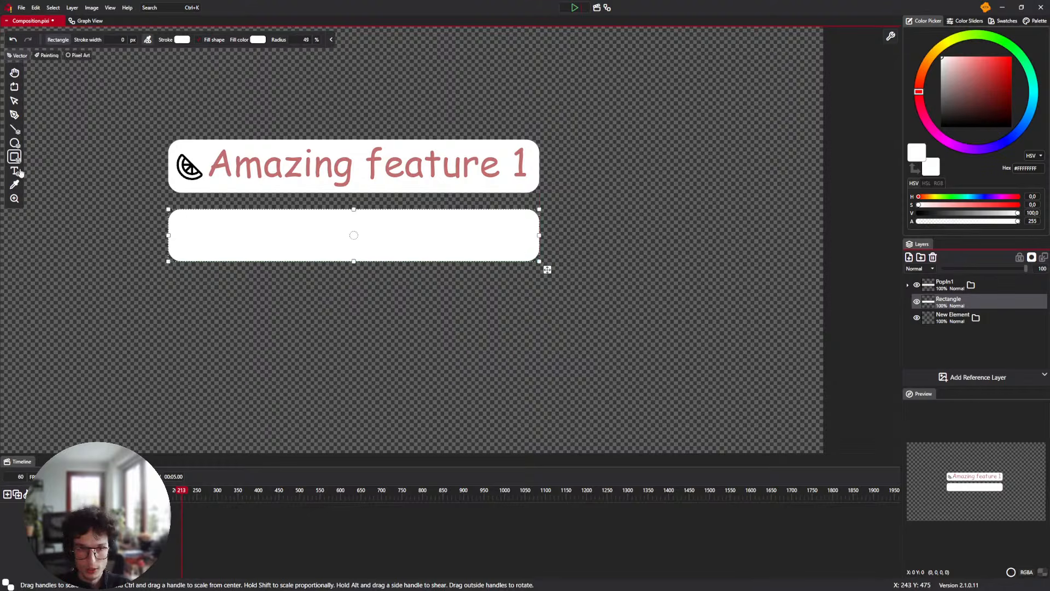
pyautogui.press('t')
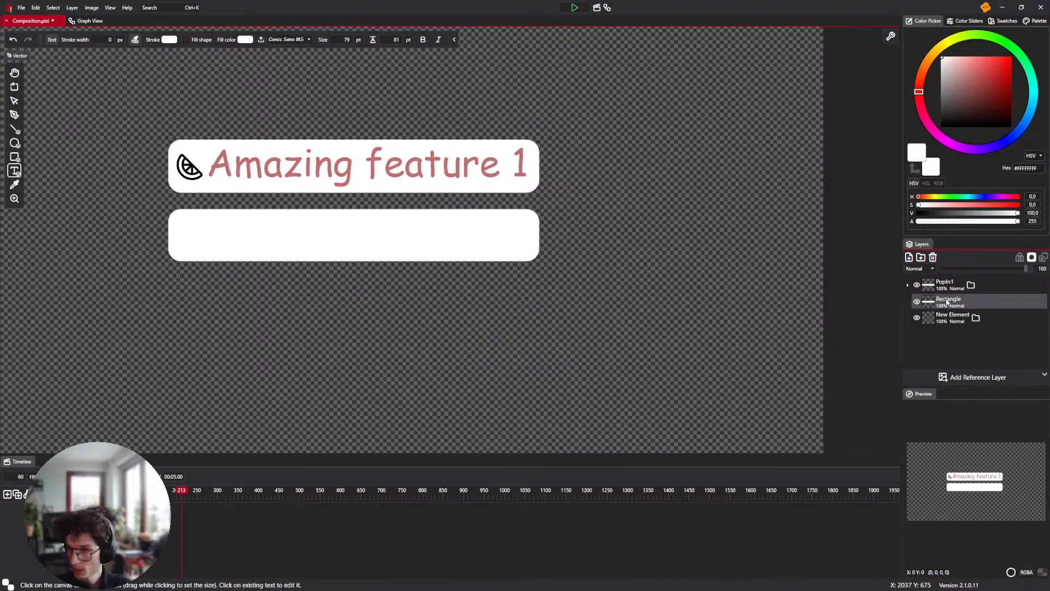
pyautogui.moveTo(947, 302); pyautogui.dragTo(953, 323)
# Add a text layer reading "Amazing feature" on the new rectangle, sized 67 pt and filled with red #FF0000
pyautogui.click(221, 217)
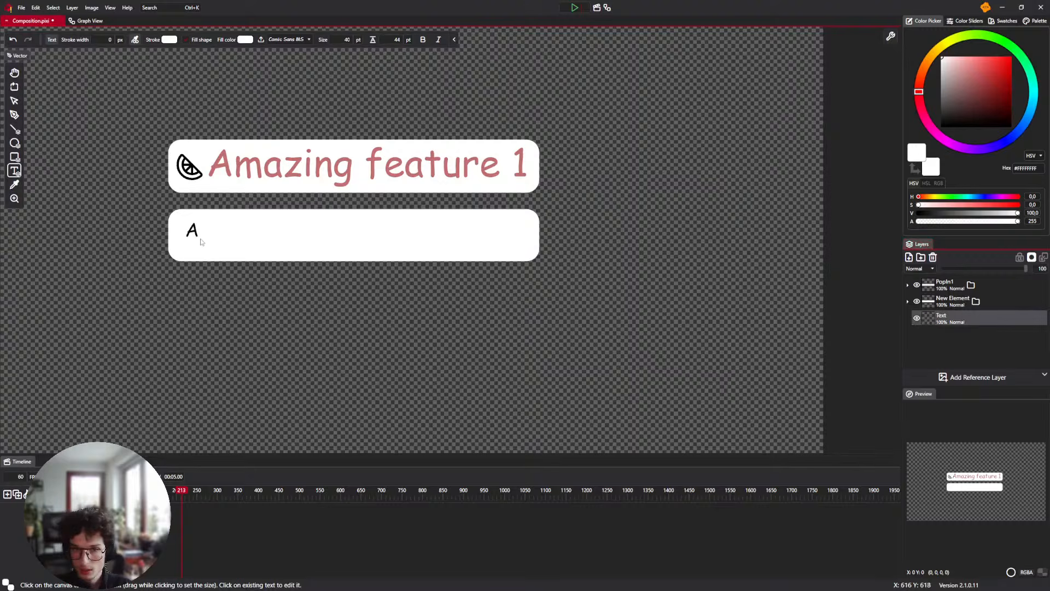
pyautogui.write('Azma')
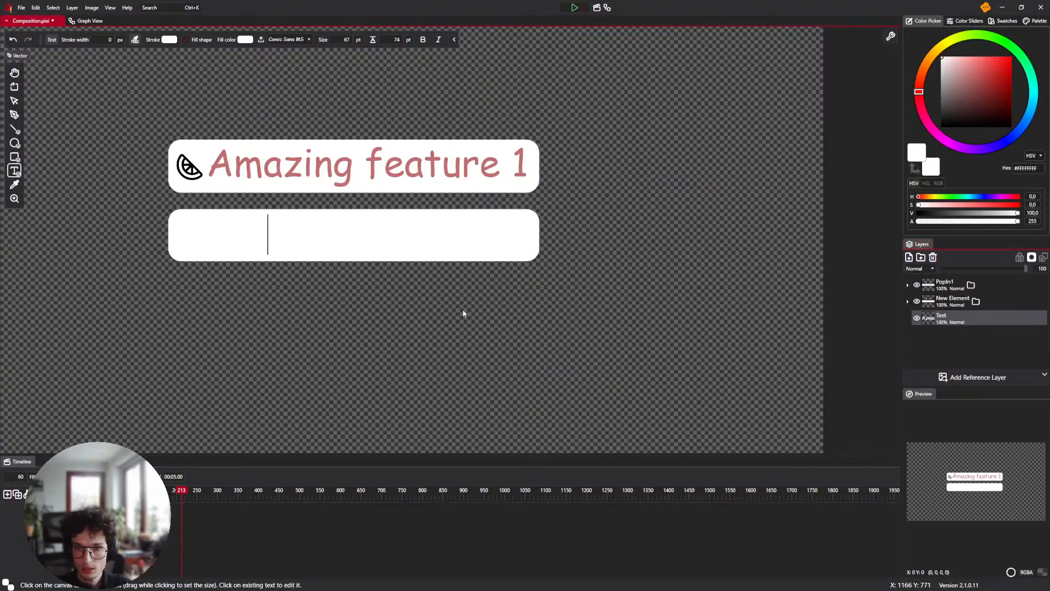
pyautogui.moveTo(987, 78); pyautogui.dragTo(1021, 14)
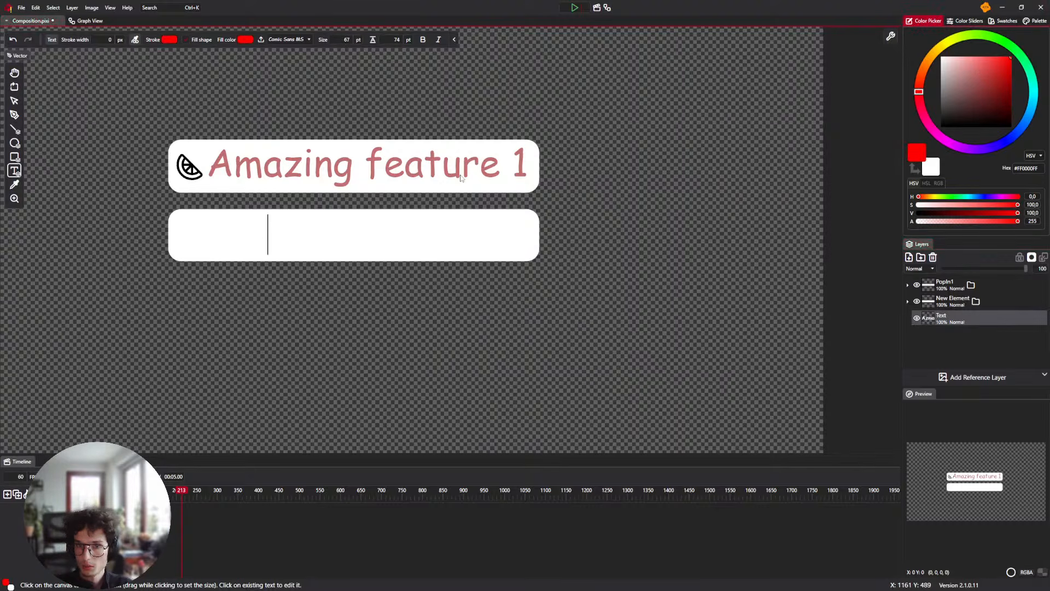
pyautogui.moveTo(356, 214); pyautogui.dragTo(359, 224)
pyautogui.press('BackSpace')
pyautogui.press('BackSpace')
pyautogui.press('BackSpace')
pyautogui.press('BackSpace')
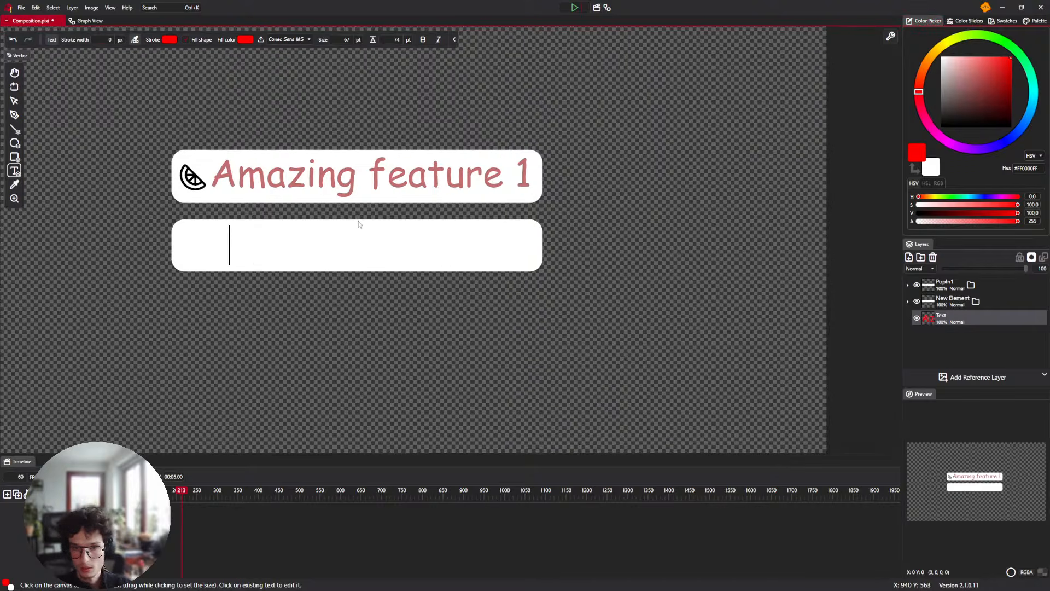
pyautogui.write('Amazing ')
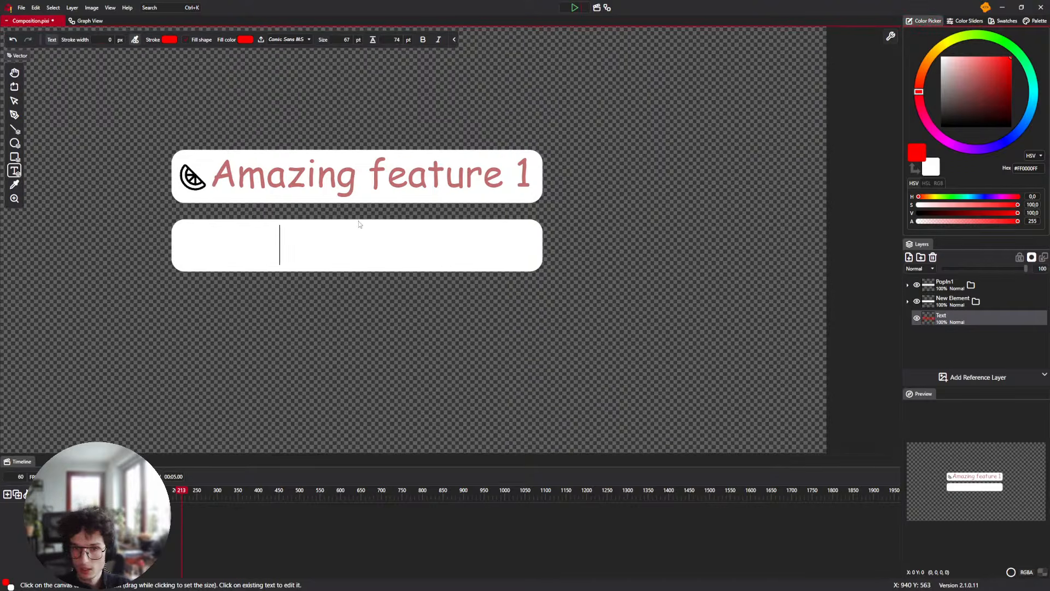
pyautogui.write('feature')
# With the Text layer moved into the New Element folder, complete it as "Amazing feature 2" and center it on the rectangle
pyautogui.click(946, 318)
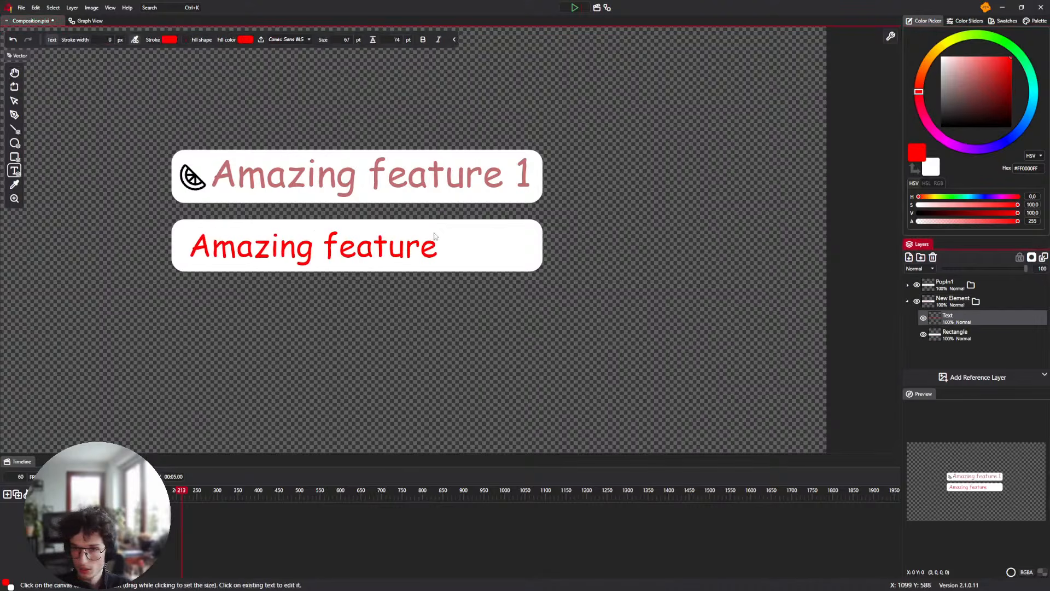
pyautogui.moveTo(473, 237); pyautogui.dragTo(477, 242)
pyautogui.write('2')
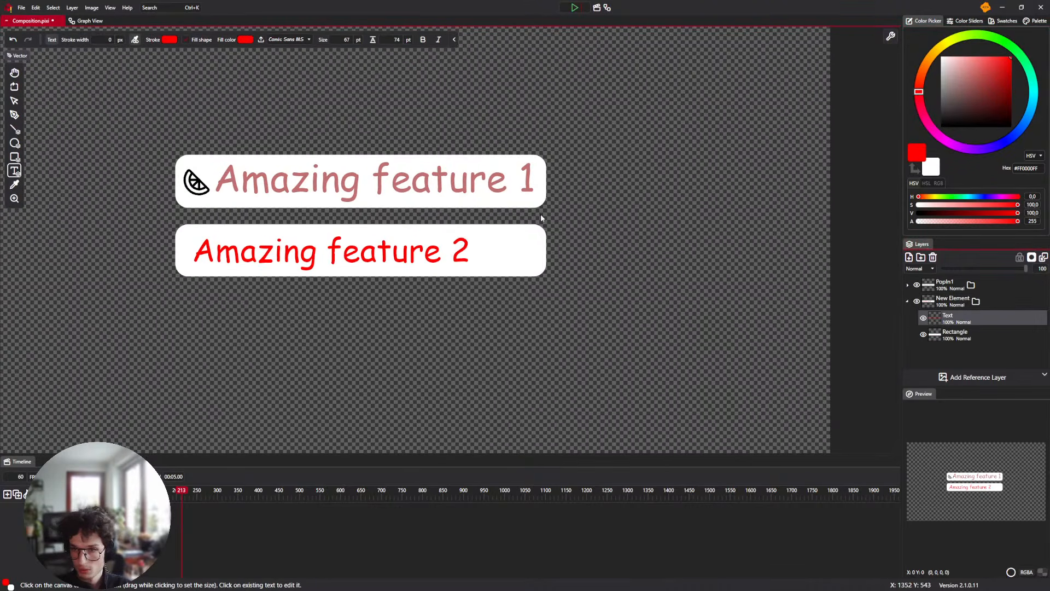
pyautogui.write('v')
pyautogui.moveTo(495, 282); pyautogui.dragTo(520, 283)
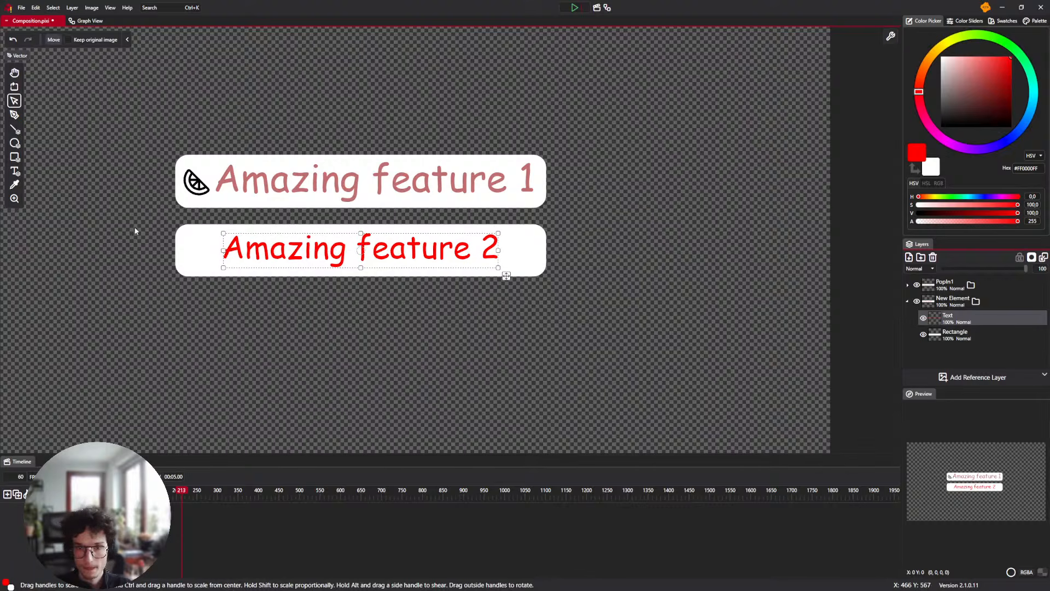
# Duplicate PopIn1's citrus layer into the New Element folder above Text and place the icon at the start of the second label
pyautogui.click(908, 285)
pyautogui.click(955, 307)
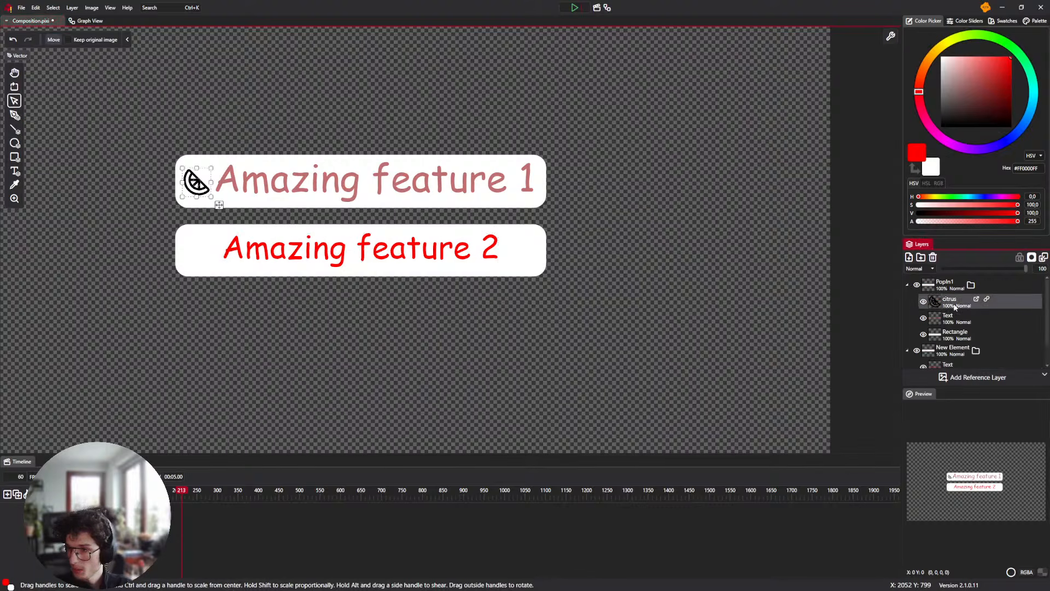
pyautogui.click(908, 286)
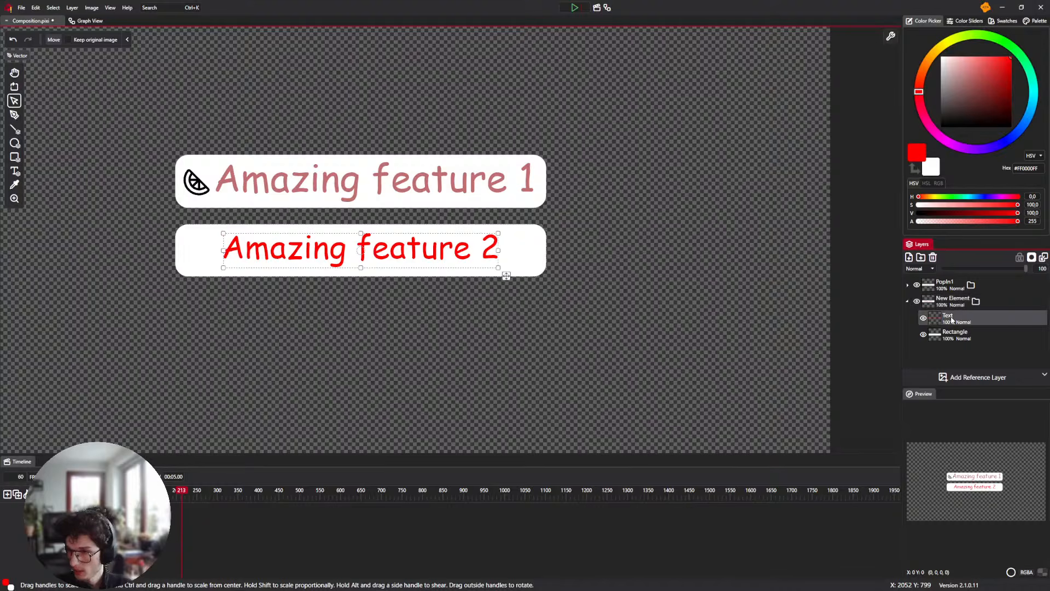
pyautogui.click(907, 285)
pyautogui.moveTo(952, 287); pyautogui.dragTo(960, 362)
pyautogui.scroll(1, 930, 291)
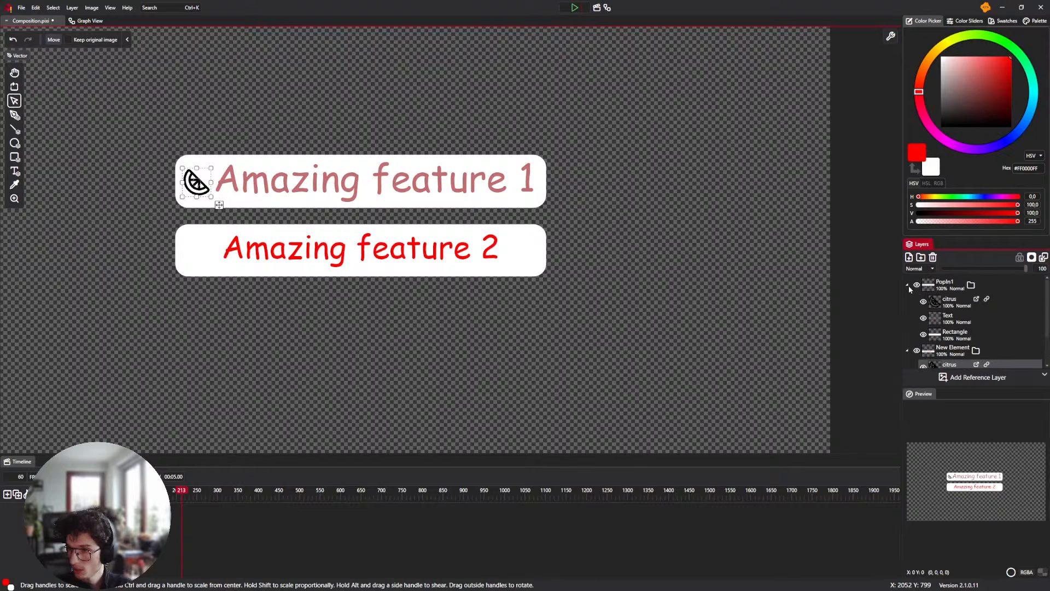
pyautogui.click(908, 285)
pyautogui.moveTo(618, 253); pyautogui.dragTo(659, 262)
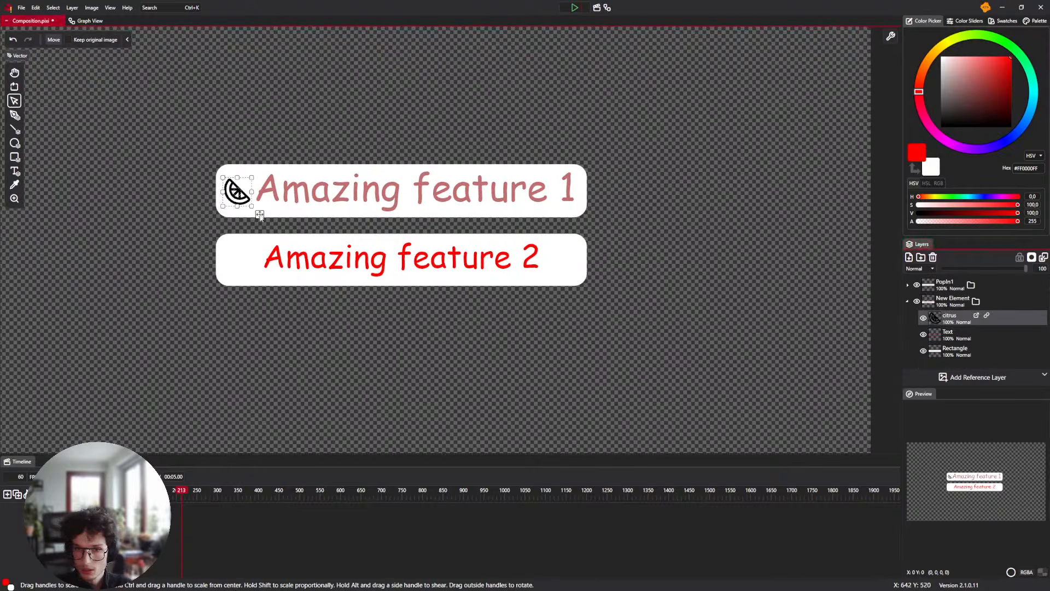
pyautogui.moveTo(260, 215); pyautogui.dragTo(270, 283)
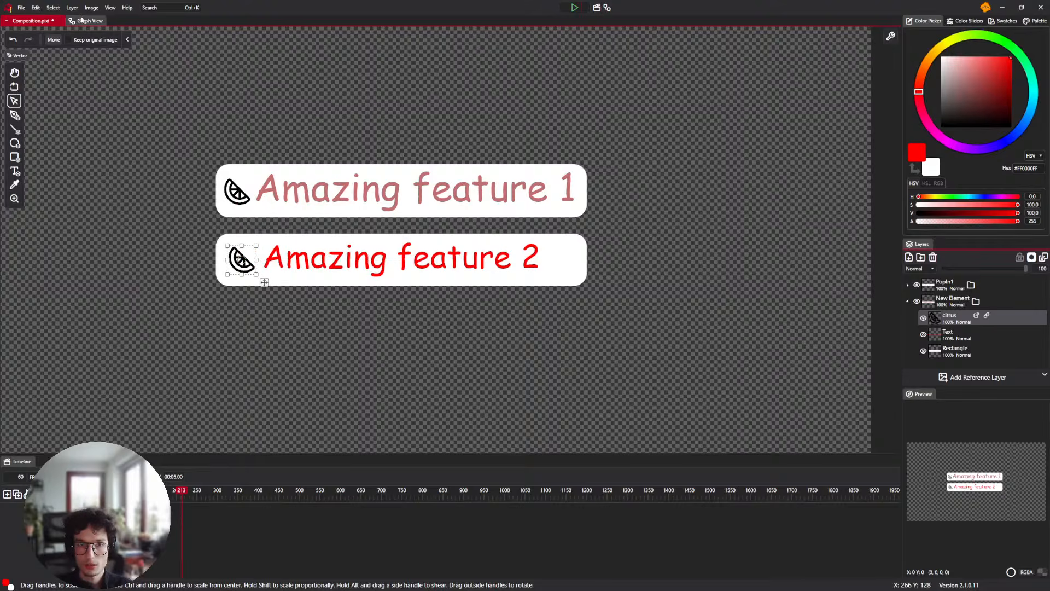
# Arrange the Rectangle, Text, citrus and New Element nodes in a row before Scale, and connect New Element's Center Position to Scale's Center
pyautogui.click(82, 20)
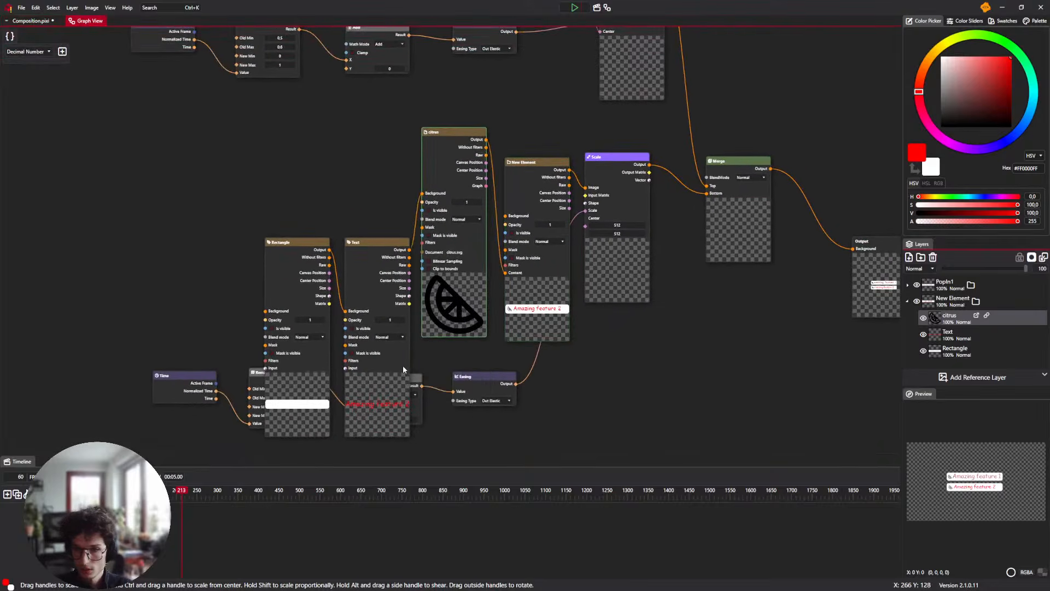
pyautogui.moveTo(403, 365); pyautogui.dragTo(410, 289)
pyautogui.moveTo(327, 323); pyautogui.dragTo(284, 221)
pyautogui.moveTo(409, 321); pyautogui.dragTo(352, 273)
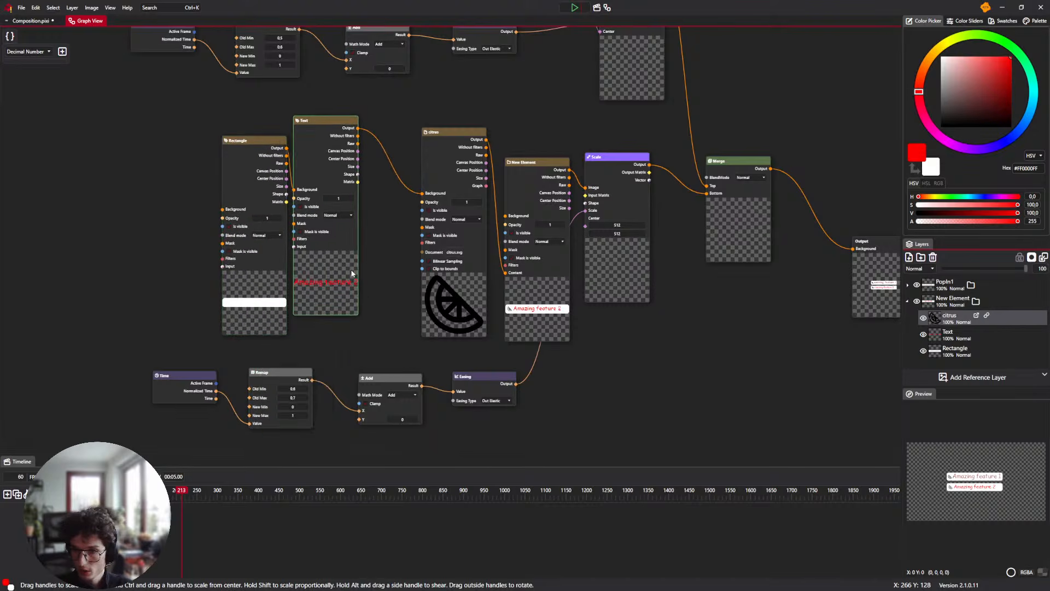
pyautogui.moveTo(463, 294); pyautogui.dragTo(454, 296)
pyautogui.moveTo(541, 300); pyautogui.dragTo(533, 296)
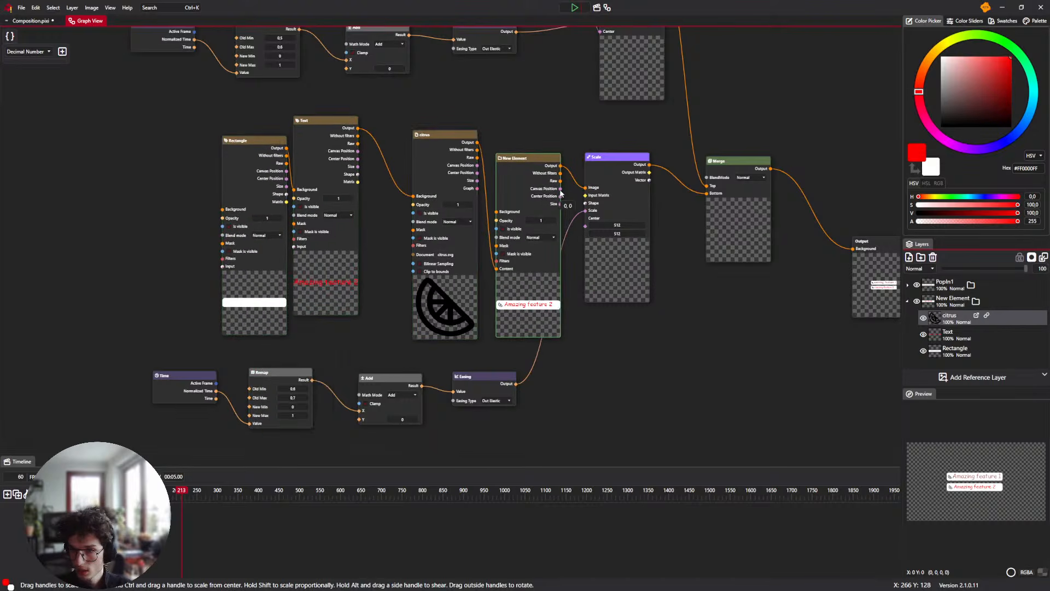
pyautogui.moveTo(561, 203); pyautogui.dragTo(586, 224)
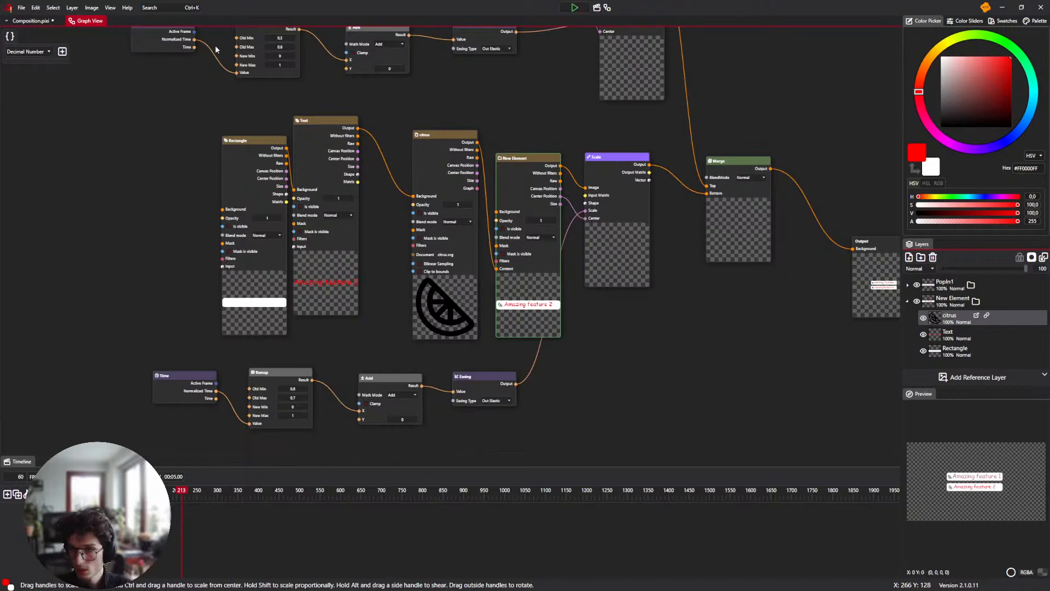
# Play the composition with the whole canvas in view to check both labels' pop-in animations
pyautogui.click(9, 21)
pyautogui.click(569, 11)
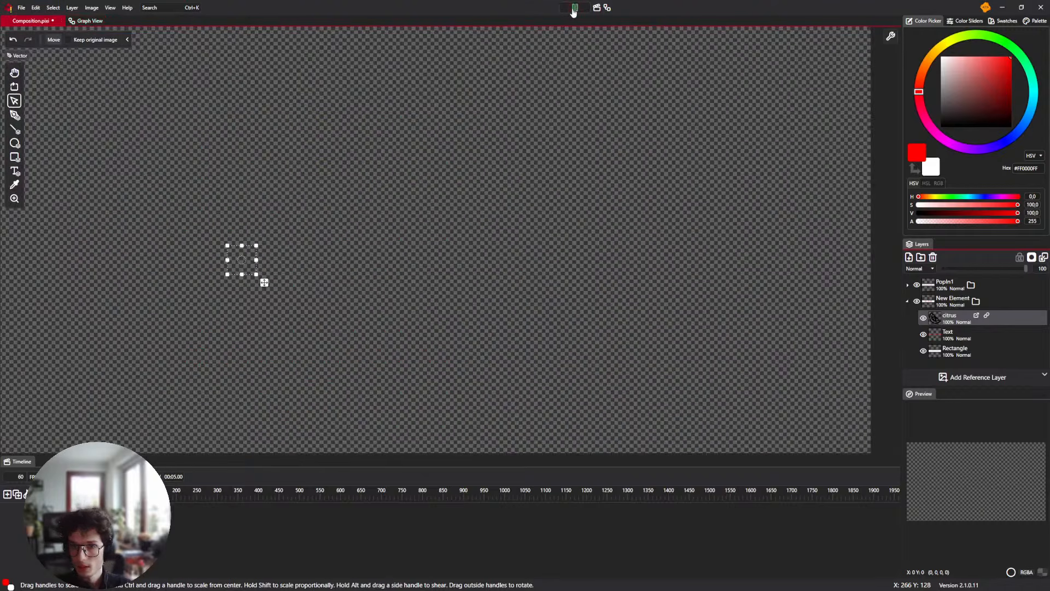
pyautogui.scroll(-3, 415, 143)
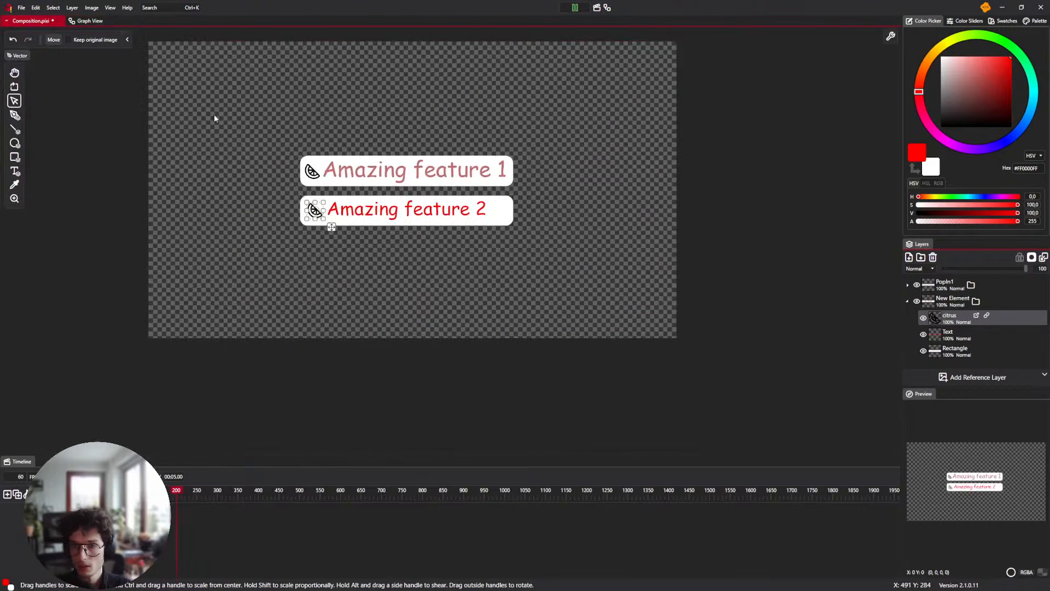
pyautogui.press('h')
pyautogui.moveTo(413, 109); pyautogui.dragTo(413, 147)
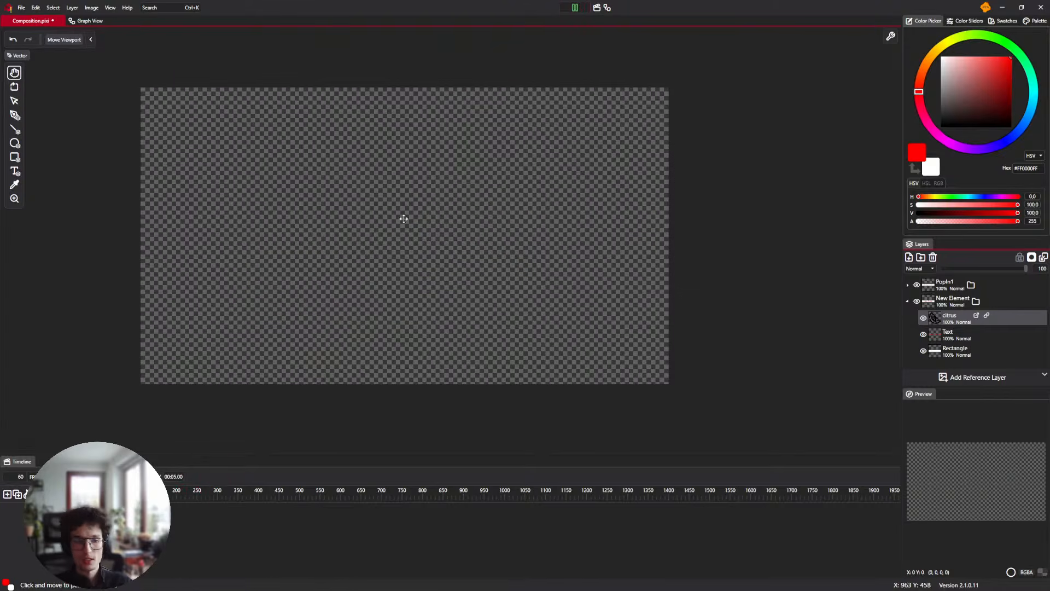
pyautogui.scroll(1, 403, 219)
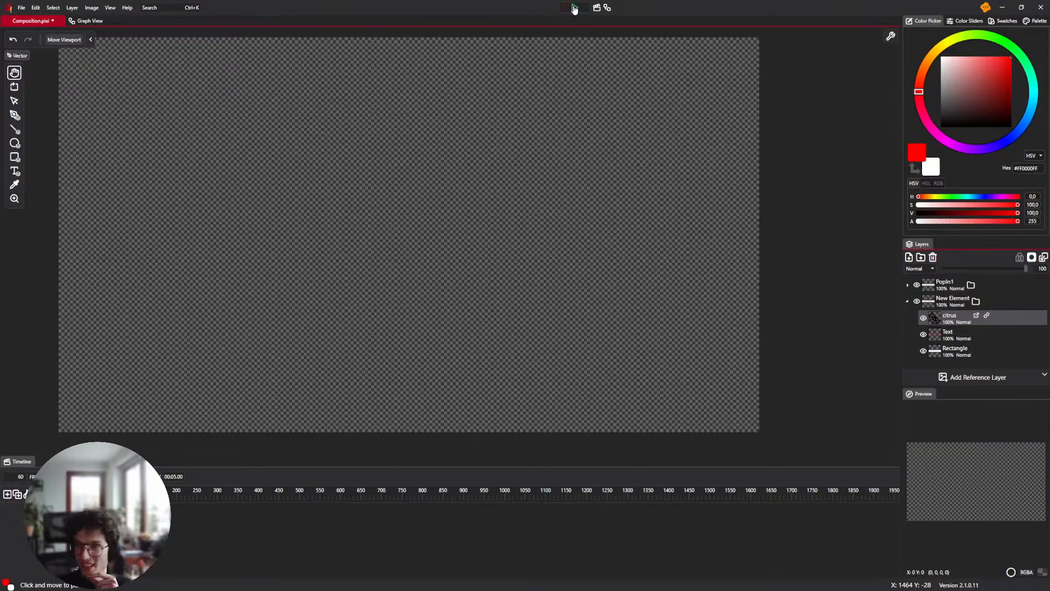
# Stop playback and neatly space the second label's Time, Remap, Add, Easing, Text, citrus and New Element nodes
pyautogui.click(574, 8)
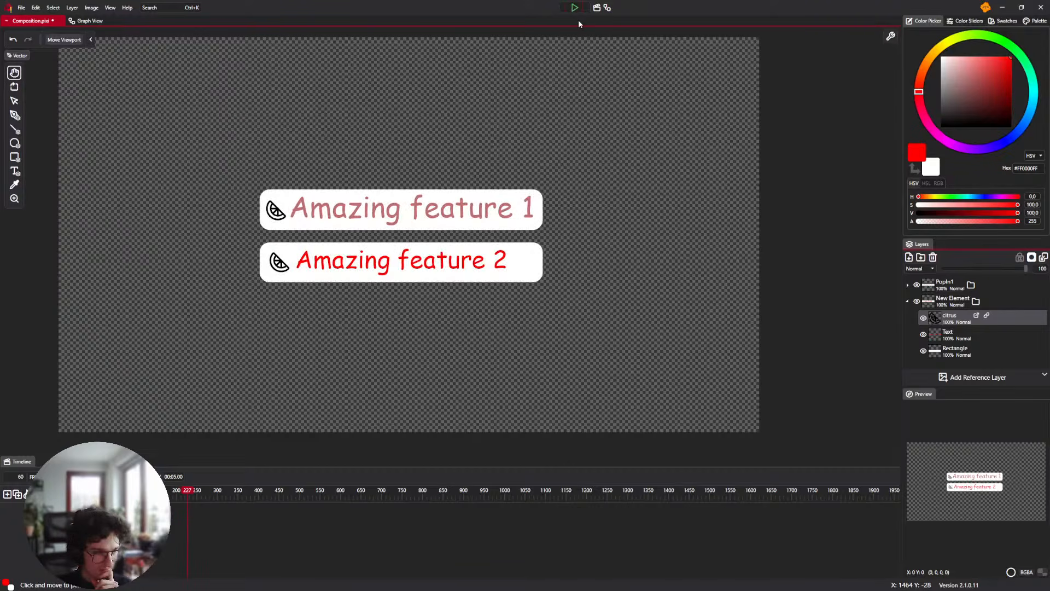
pyautogui.click(86, 21)
pyautogui.moveTo(172, 420); pyautogui.dragTo(366, 390)
pyautogui.moveTo(371, 378); pyautogui.dragTo(380, 377)
pyautogui.moveTo(317, 372); pyautogui.dragTo(335, 376)
pyautogui.moveTo(211, 376); pyautogui.dragTo(248, 377)
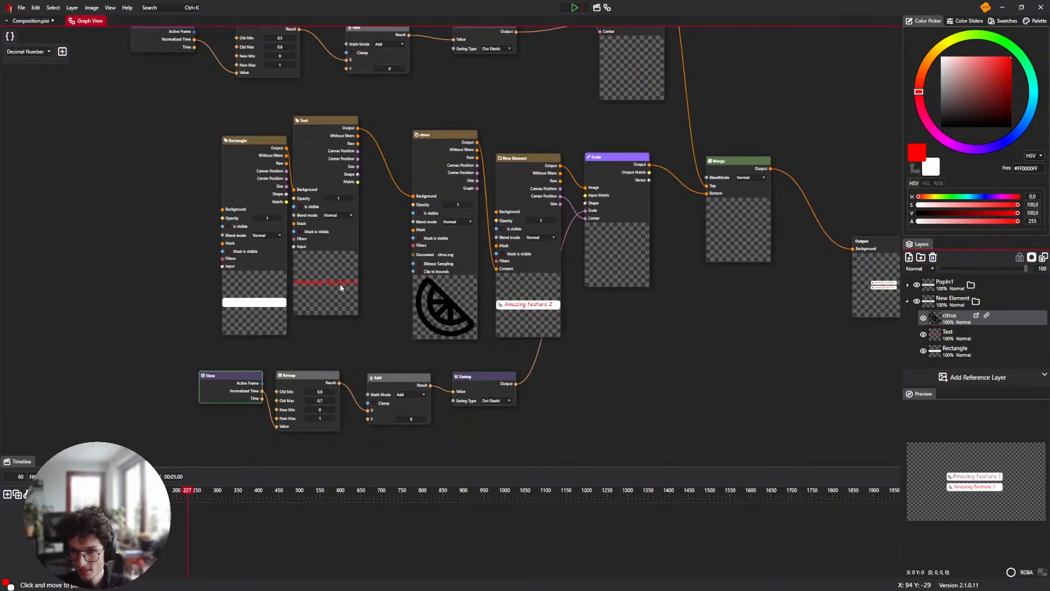
pyautogui.moveTo(319, 282); pyautogui.dragTo(339, 297)
pyautogui.moveTo(456, 288); pyautogui.dragTo(432, 268)
pyautogui.moveTo(506, 287); pyautogui.dragTo(487, 267)
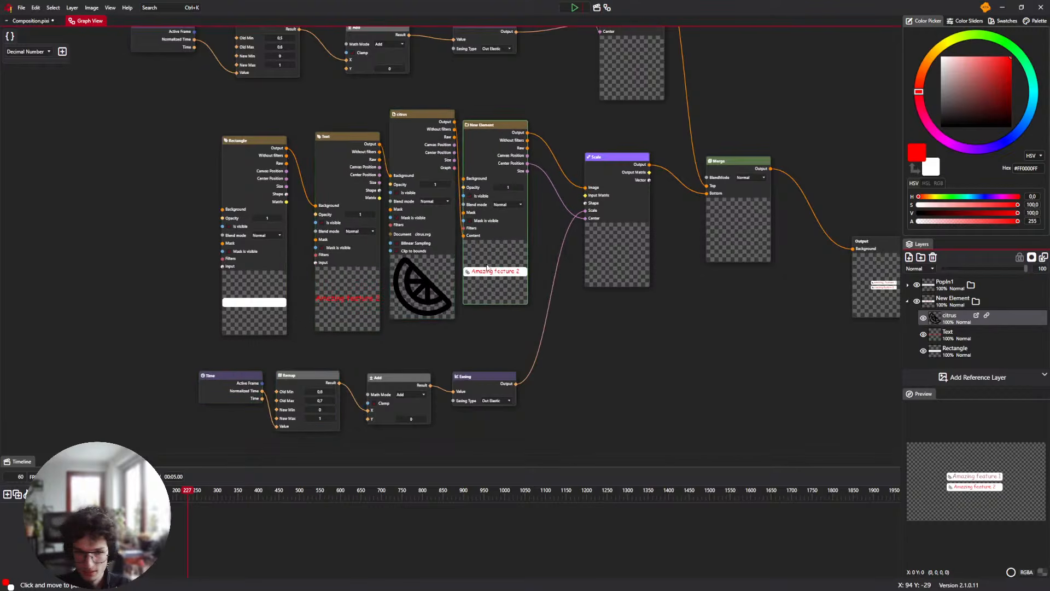
# Play the composition again to check both labels' pop-in, and stop it once both are shown
pyautogui.click(30, 21)
pyautogui.click(575, 8)
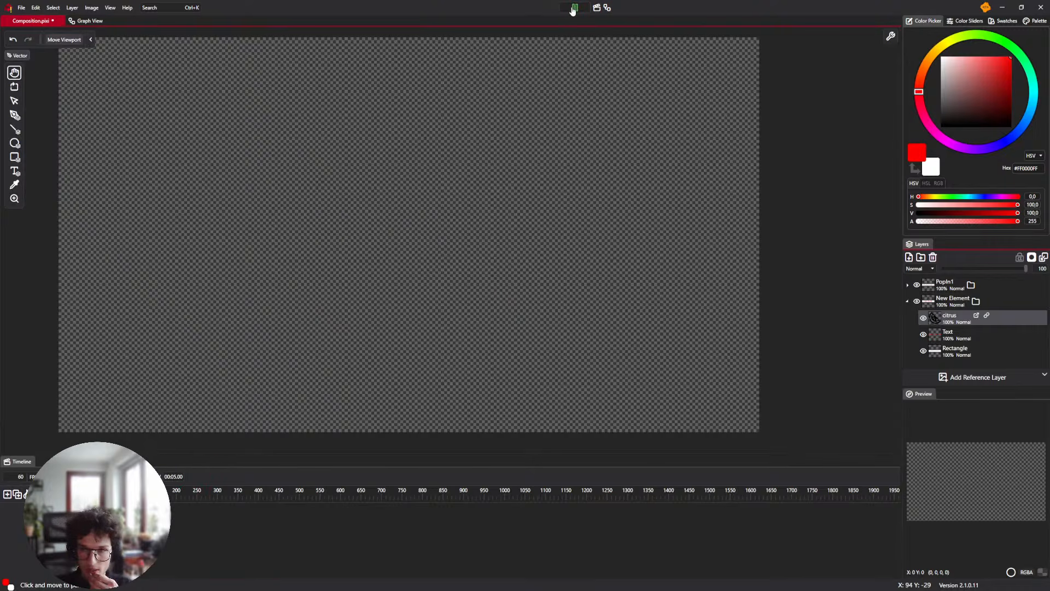
pyautogui.scroll(-3, 436, 133)
pyautogui.moveTo(437, 136); pyautogui.dragTo(447, 174)
pyautogui.scroll(3, 429, 242)
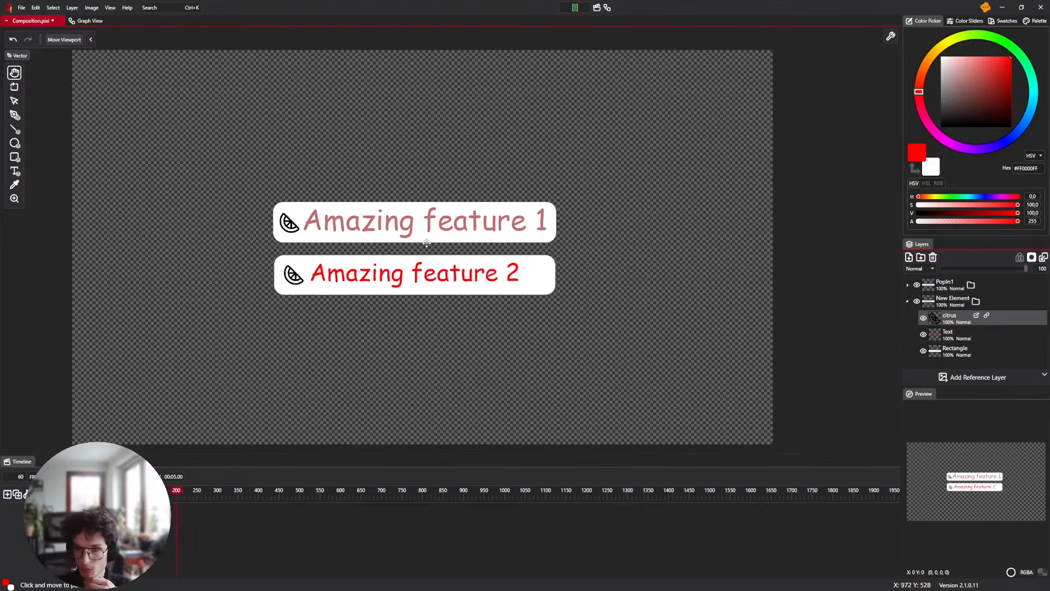
pyautogui.click(574, 8)
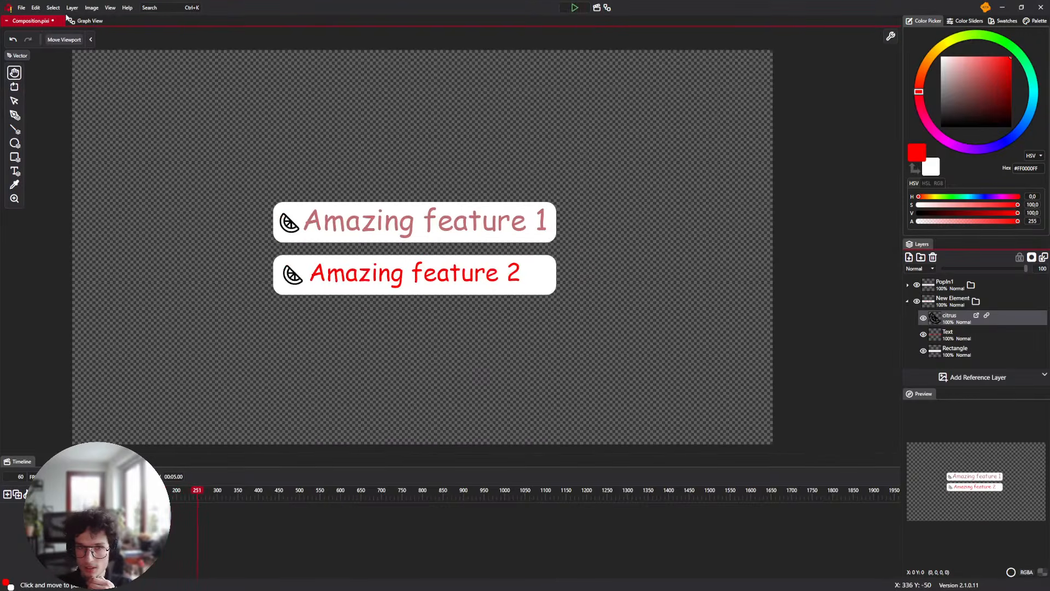
# Bring the unconnected TextFlyIn node down beside the first label's Scale node, just above Merge
pyautogui.click(86, 21)
pyautogui.moveTo(520, 297); pyautogui.dragTo(417, 335)
pyautogui.moveTo(635, 156); pyautogui.dragTo(422, 436)
pyautogui.moveTo(406, 224); pyautogui.dragTo(409, 297)
pyautogui.scroll(3, 400, 139)
pyautogui.moveTo(386, 221); pyautogui.dragTo(418, 112)
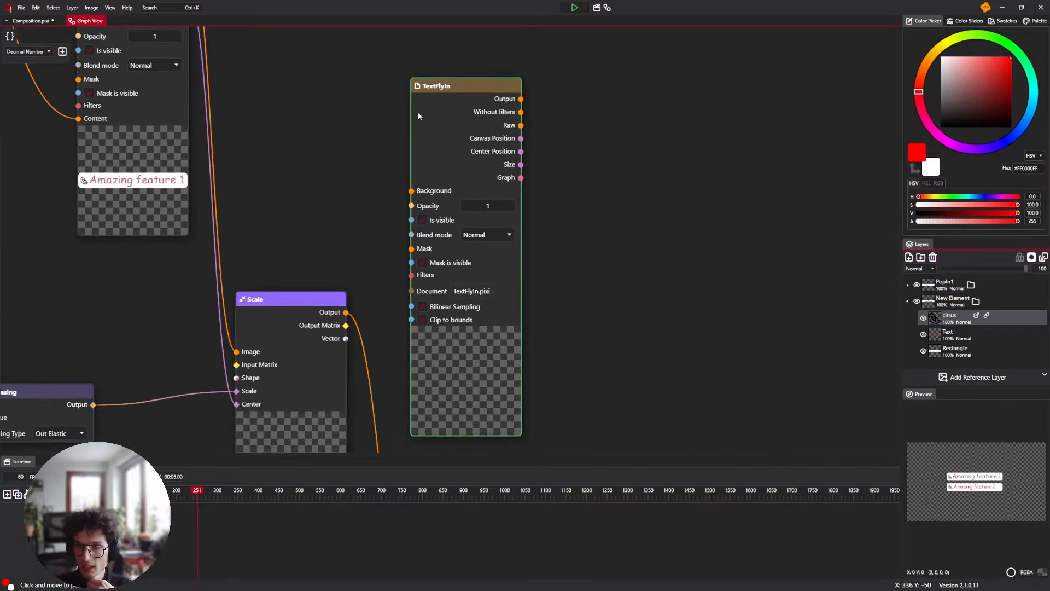
pyautogui.scroll(-3, 603, 251)
pyautogui.scroll(-2, 560, 265)
pyautogui.moveTo(560, 264); pyautogui.dragTo(502, 157)
pyautogui.scroll(2, 514, 110)
pyautogui.scroll(-1, 514, 113)
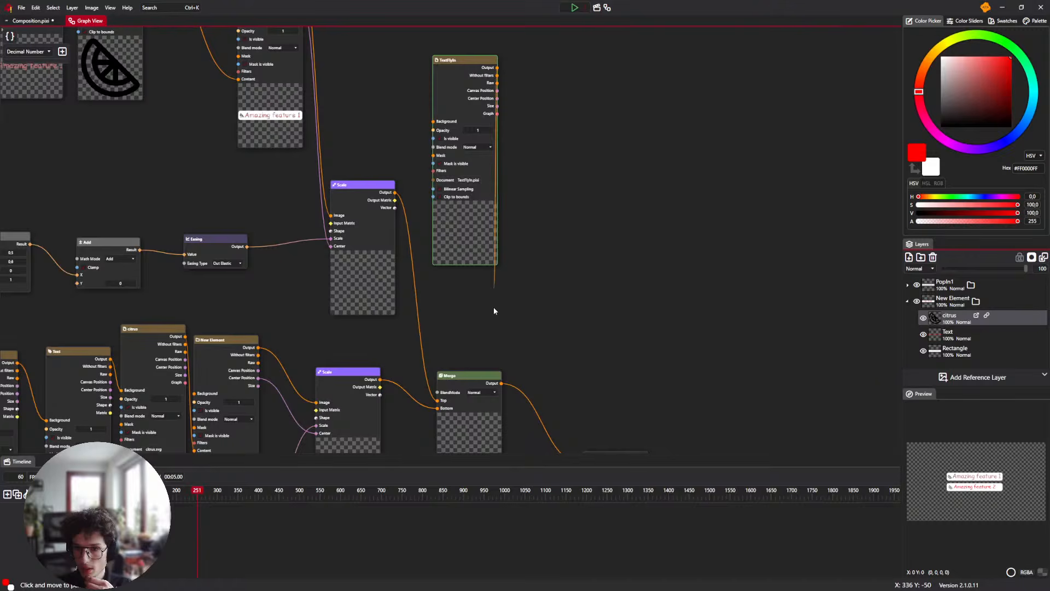
pyautogui.moveTo(494, 307); pyautogui.dragTo(463, 225)
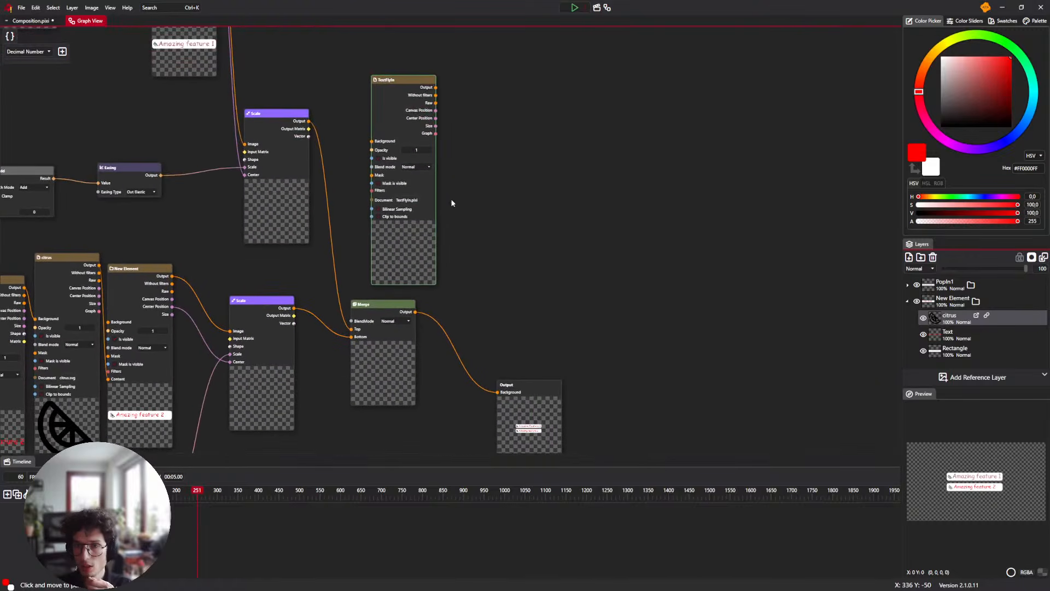
pyautogui.moveTo(395, 250); pyautogui.dragTo(388, 243)
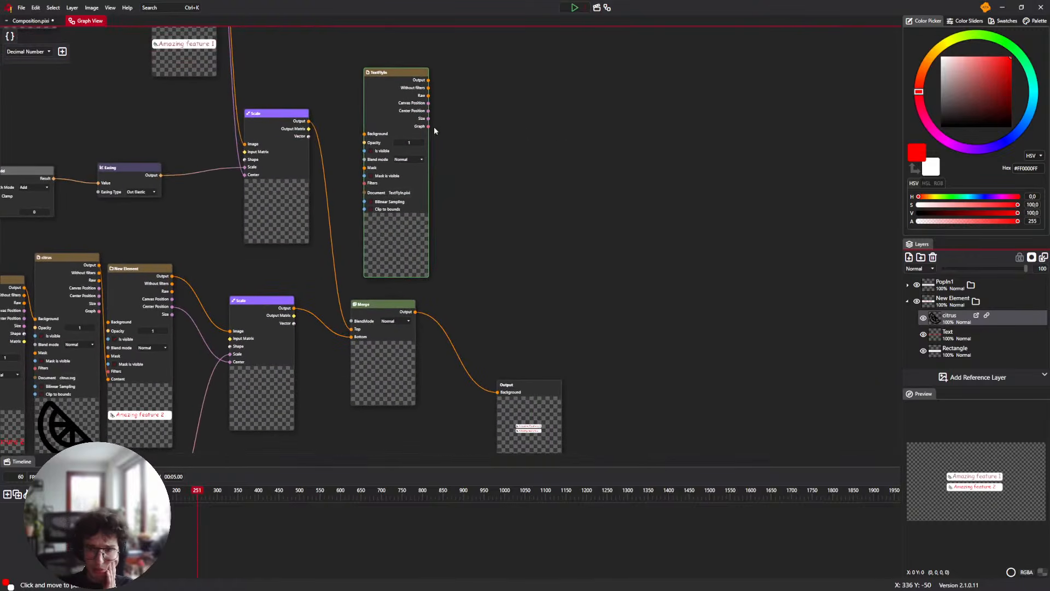
# Duplicate the Merge node, moving the original Merge and the Output node farther along to make room
pyautogui.moveTo(428, 81); pyautogui.dragTo(490, 299)
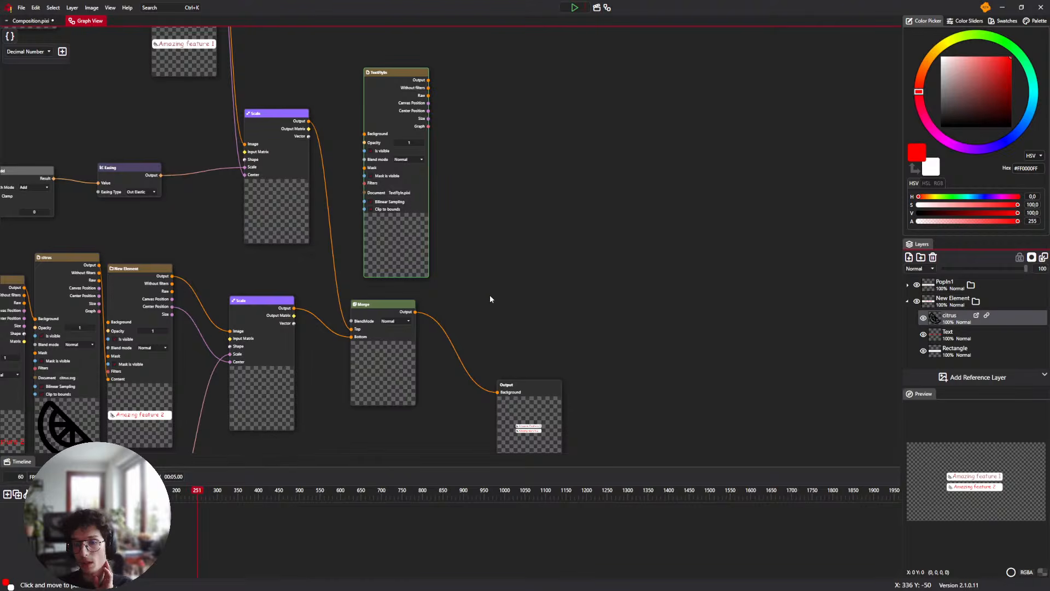
pyautogui.moveTo(533, 417); pyautogui.dragTo(749, 404)
pyautogui.moveTo(391, 372); pyautogui.dragTo(561, 380)
pyautogui.hotkey('ctrl', 'c')
pyautogui.hotkey('ctrl', 'v')
pyautogui.moveTo(598, 327); pyautogui.dragTo(630, 324)
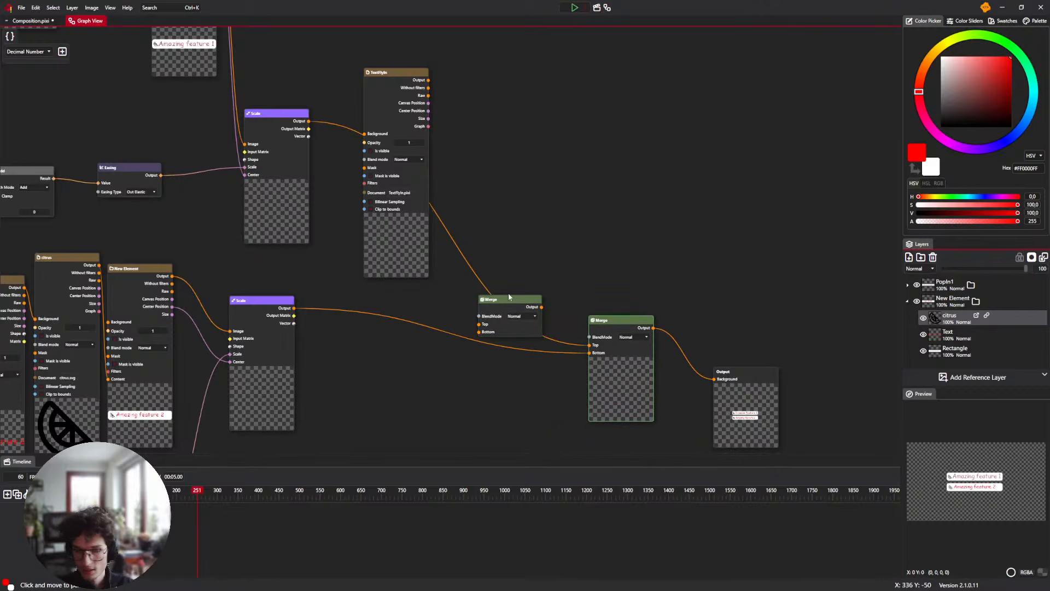
# Connect TextFlyIn's Output to the duplicate Merge's Top input, and arrange the duplicate between the original Merge and Output
pyautogui.moveTo(428, 80); pyautogui.dragTo(566, 307)
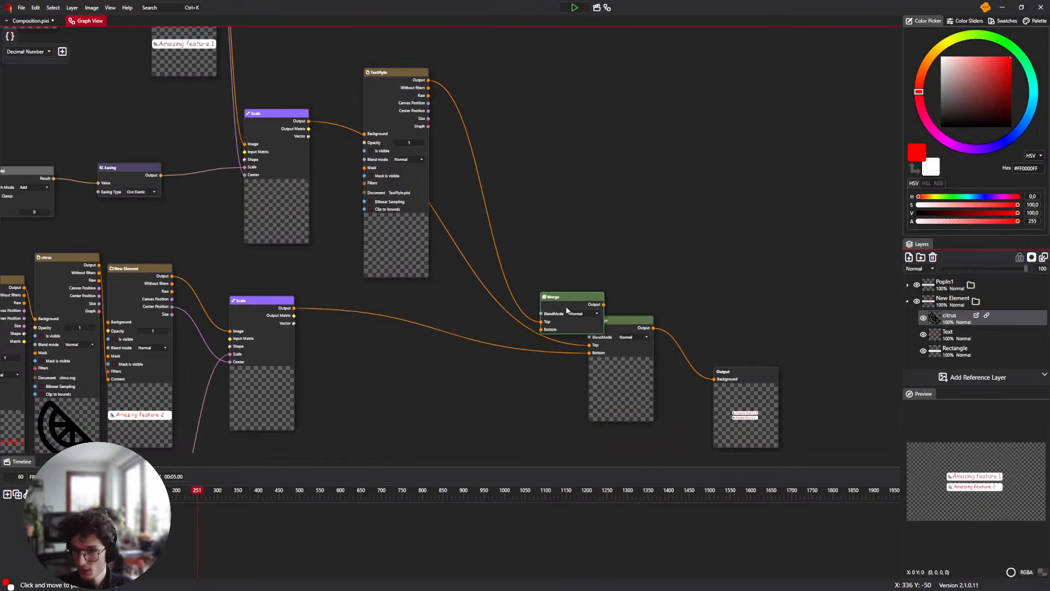
pyautogui.moveTo(597, 371); pyautogui.dragTo(463, 370)
pyautogui.moveTo(561, 299); pyautogui.dragTo(586, 279)
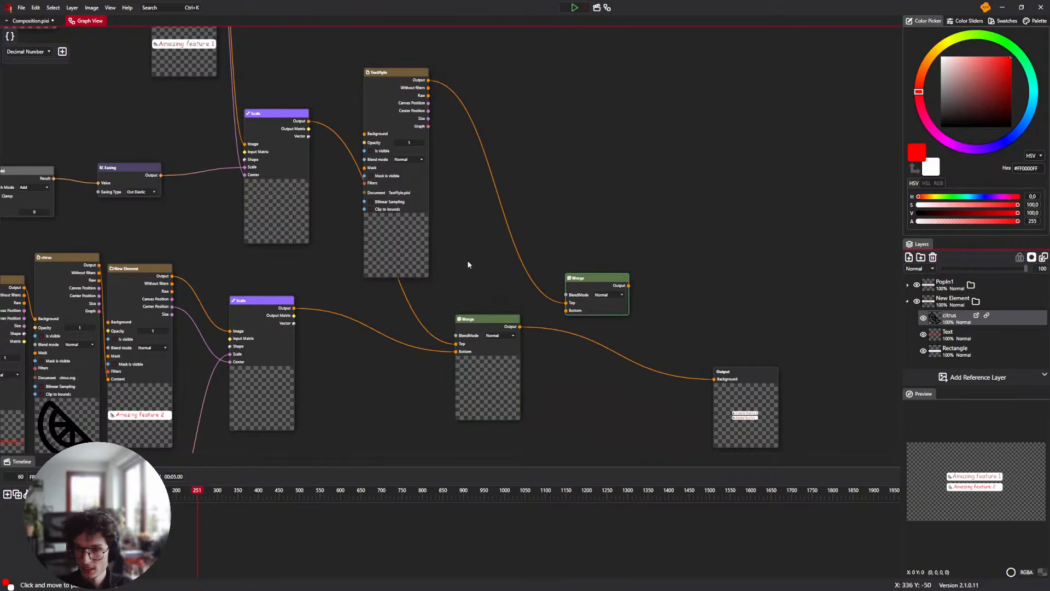
pyautogui.moveTo(491, 385); pyautogui.dragTo(644, 410)
pyautogui.moveTo(599, 276); pyautogui.dragTo(547, 270)
pyautogui.moveTo(612, 402); pyautogui.dragTo(580, 378)
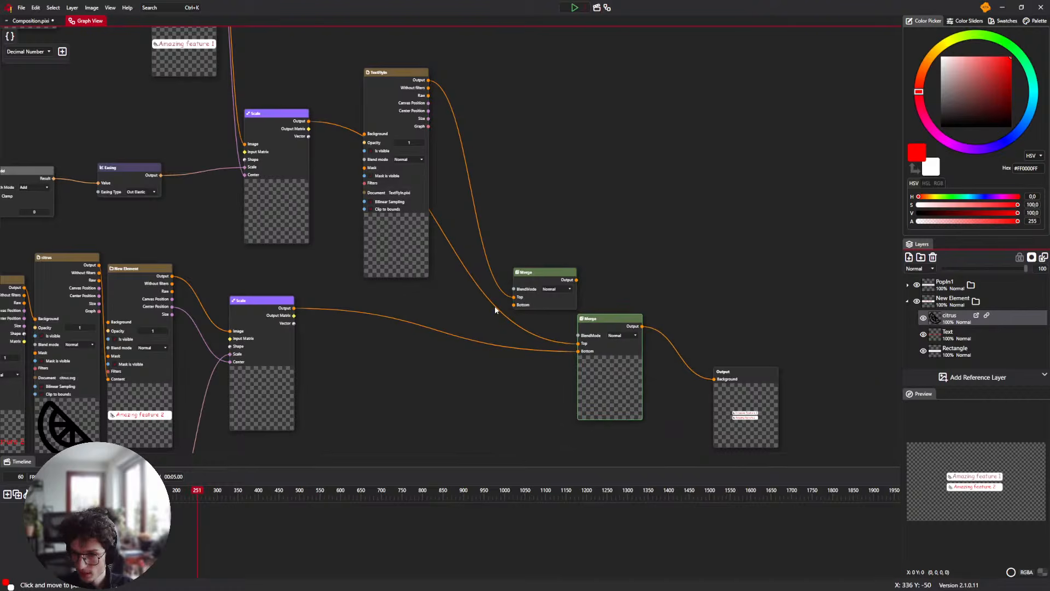
pyautogui.moveTo(529, 285)
pyautogui.mouseDown()
pyautogui.moveTo(535, 258)
pyautogui.moveTo(514, 282)
pyautogui.mouseUp()
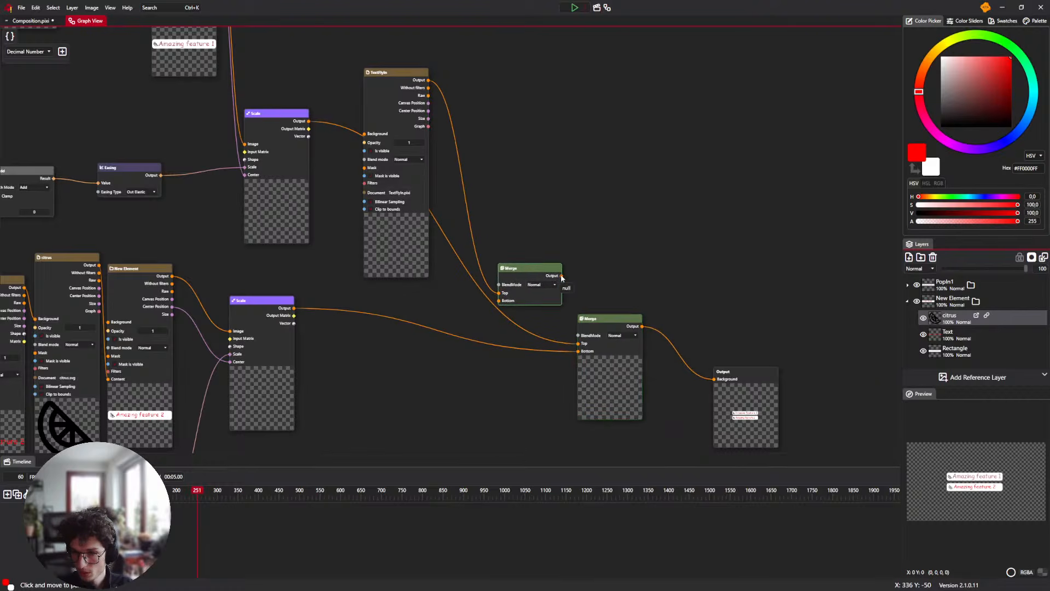
pyautogui.moveTo(627, 351); pyautogui.dragTo(538, 349)
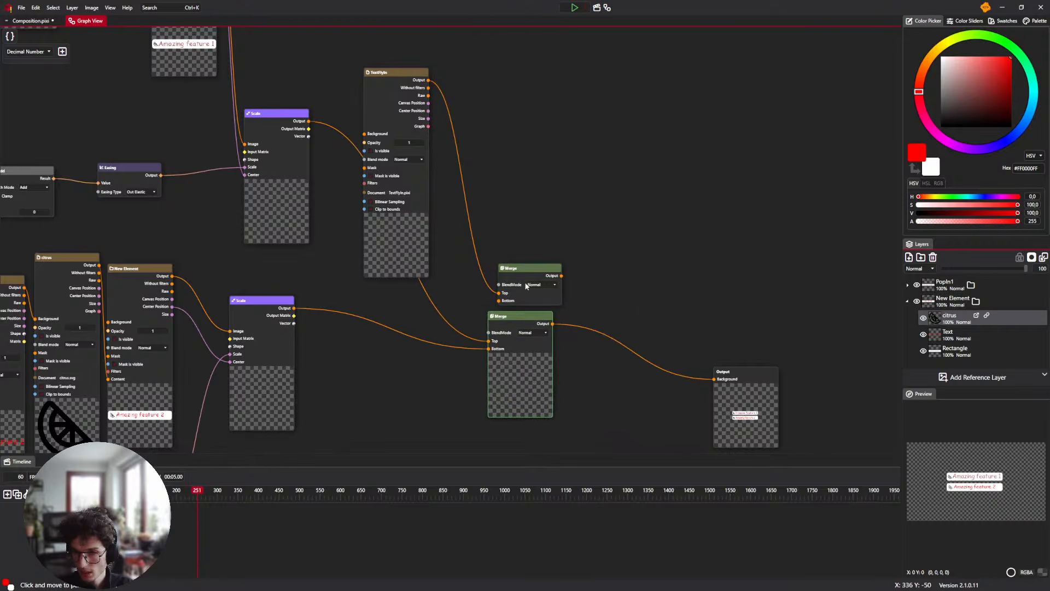
pyautogui.moveTo(525, 274); pyautogui.dragTo(615, 290)
# Connect the original Merge's Output to the duplicate's Bottom, and feed the duplicate's Output into the Output node's Background
pyautogui.moveTo(552, 325); pyautogui.dragTo(590, 319)
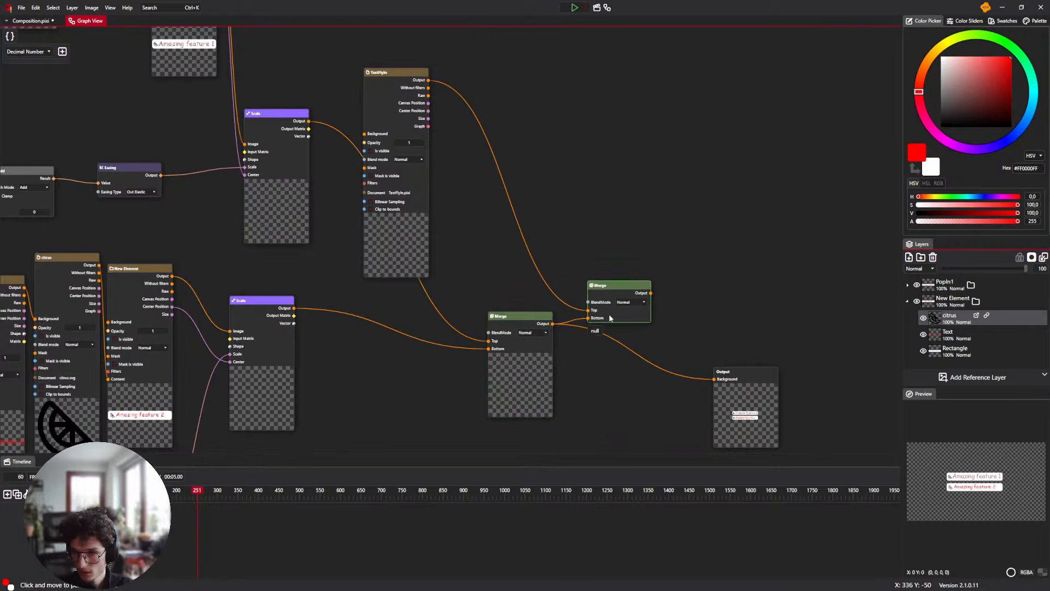
pyautogui.moveTo(715, 379); pyautogui.dragTo(652, 293)
pyautogui.moveTo(734, 421); pyautogui.dragTo(719, 388)
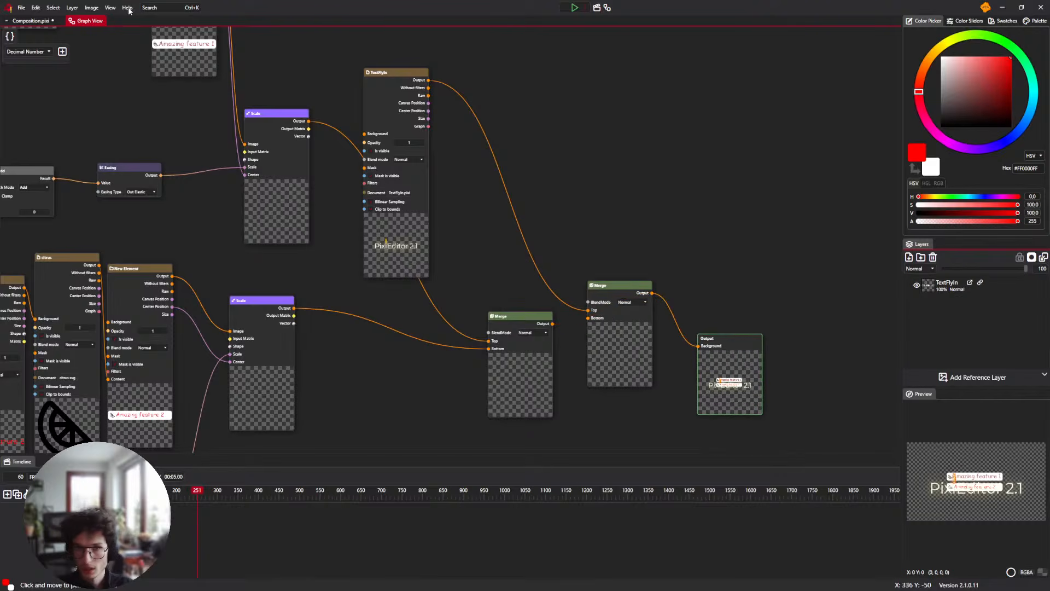
# Play the composition with the whole canvas in view to check the fly-in title together with the labels
pyautogui.click(31, 21)
pyautogui.click(574, 8)
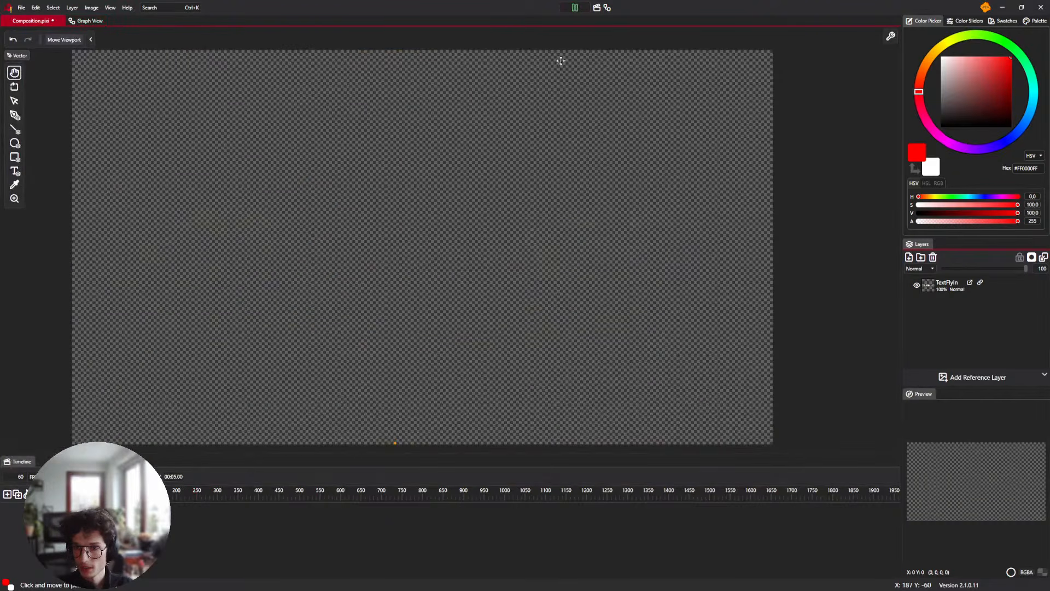
pyautogui.scroll(-2, 434, 186)
pyautogui.scroll(3, 436, 187)
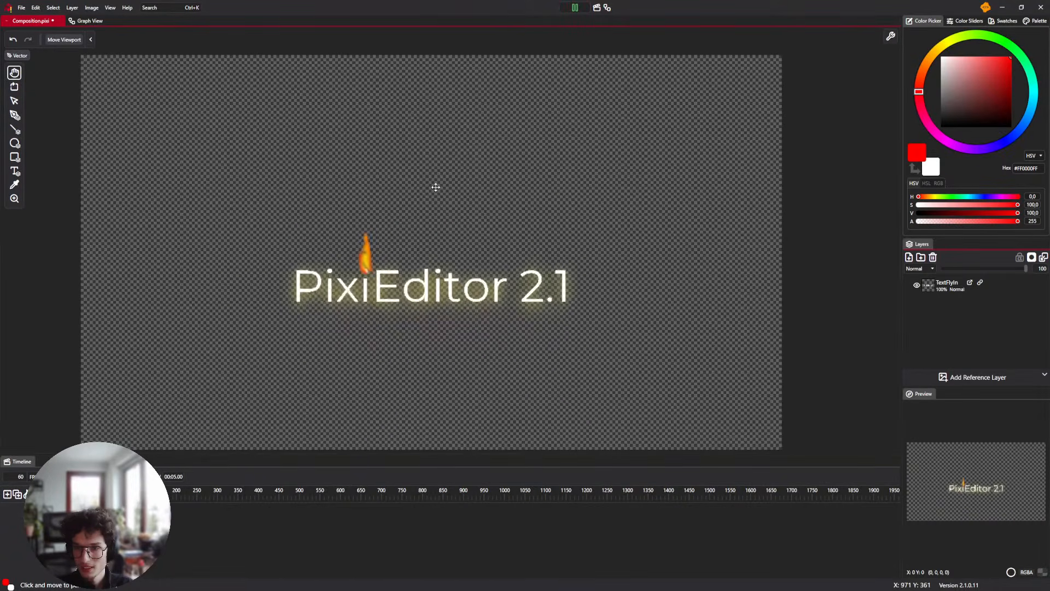
pyautogui.scroll(-3, 435, 187)
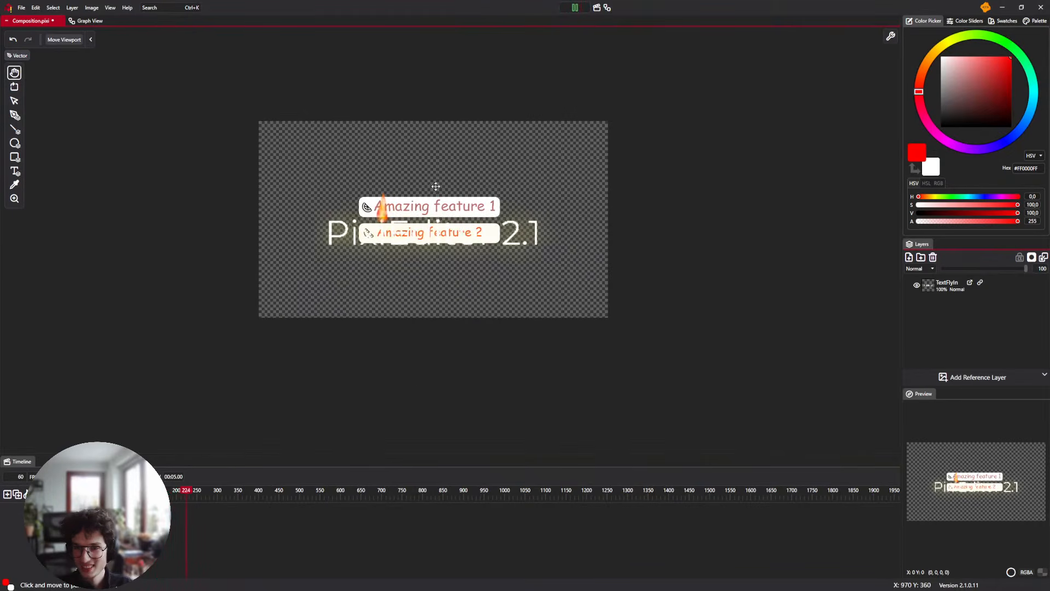
pyautogui.click(576, 9)
# Add a Time node above the first label's Scale node, and shift TextFlyIn away to leave space between them
pyautogui.click(86, 21)
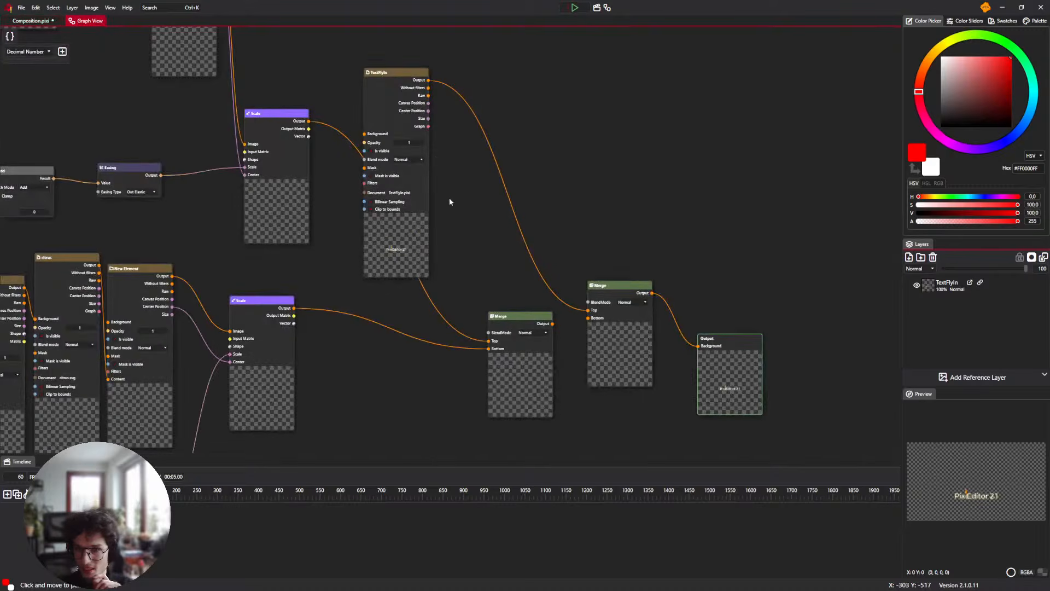
pyautogui.moveTo(475, 176); pyautogui.dragTo(467, 222)
pyautogui.rightClick(535, 148)
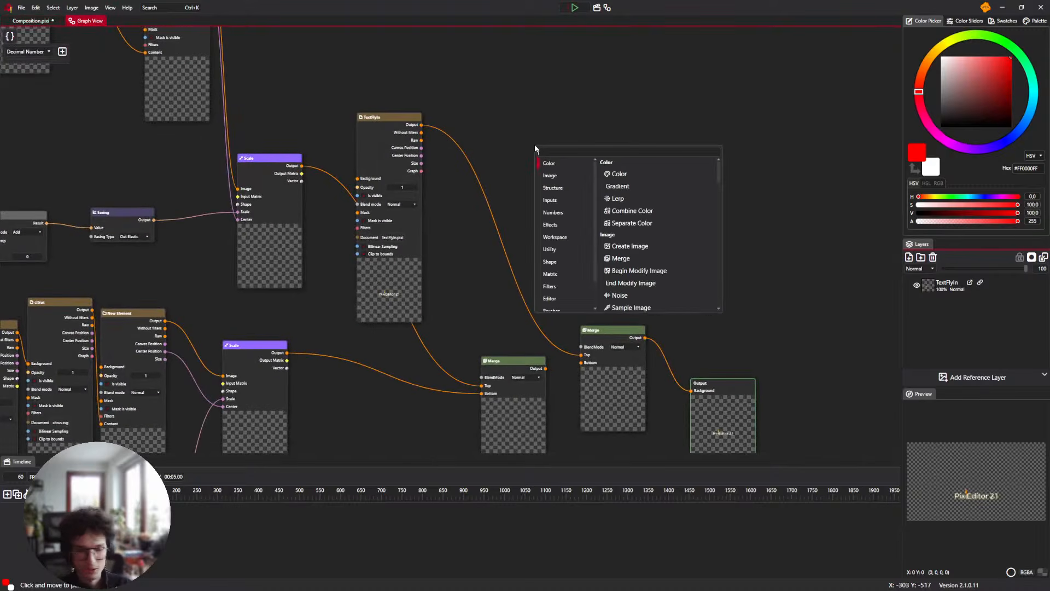
pyautogui.write('Time')
pyautogui.press('Return')
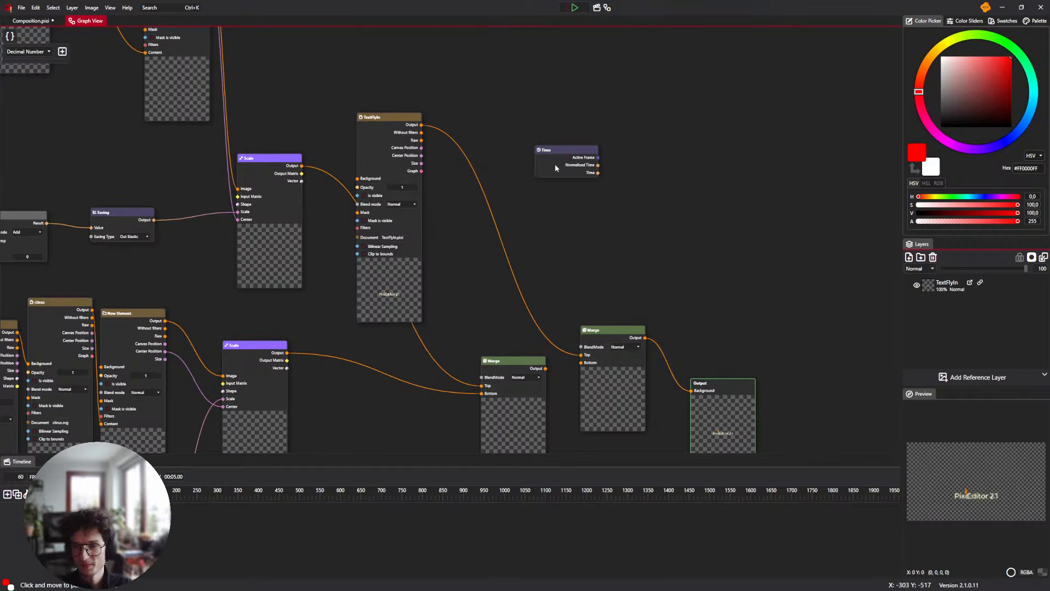
pyautogui.moveTo(399, 283); pyautogui.dragTo(475, 287)
pyautogui.moveTo(557, 156); pyautogui.dragTo(287, 111)
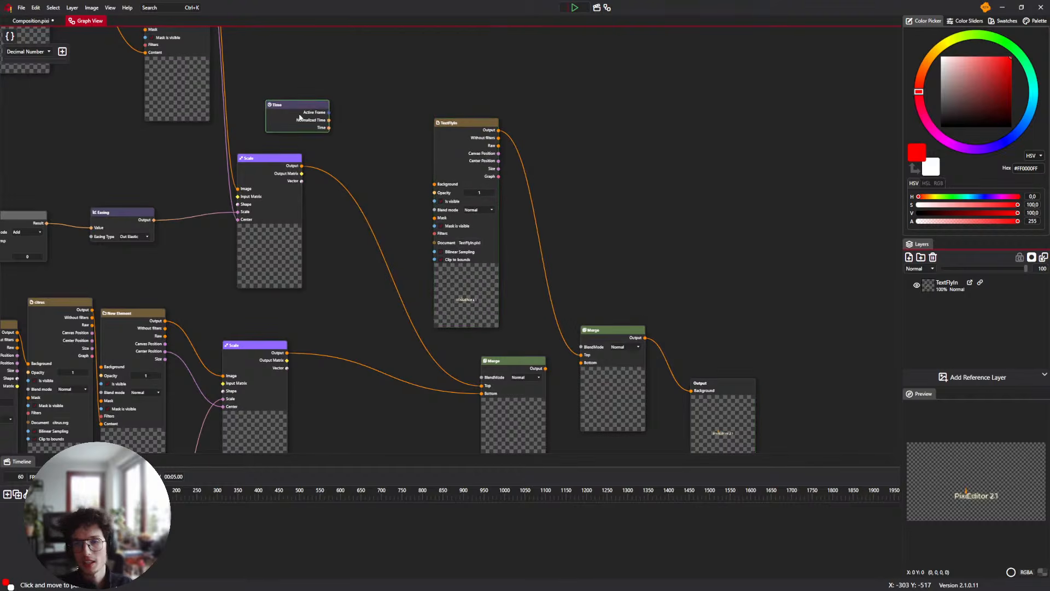
pyautogui.scroll(3, 395, 196)
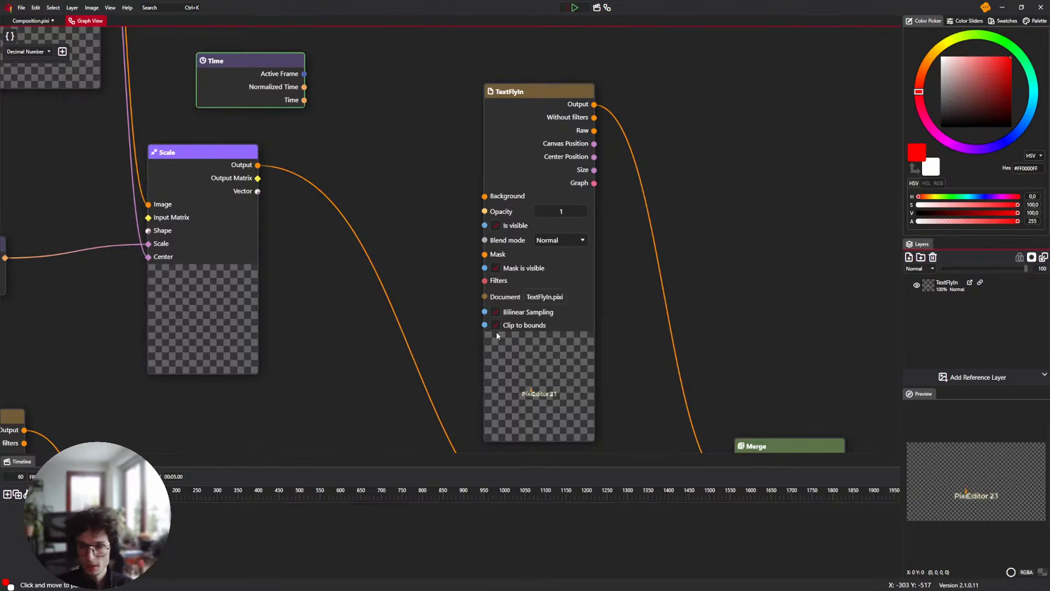
pyautogui.moveTo(497, 332); pyautogui.dragTo(455, 306)
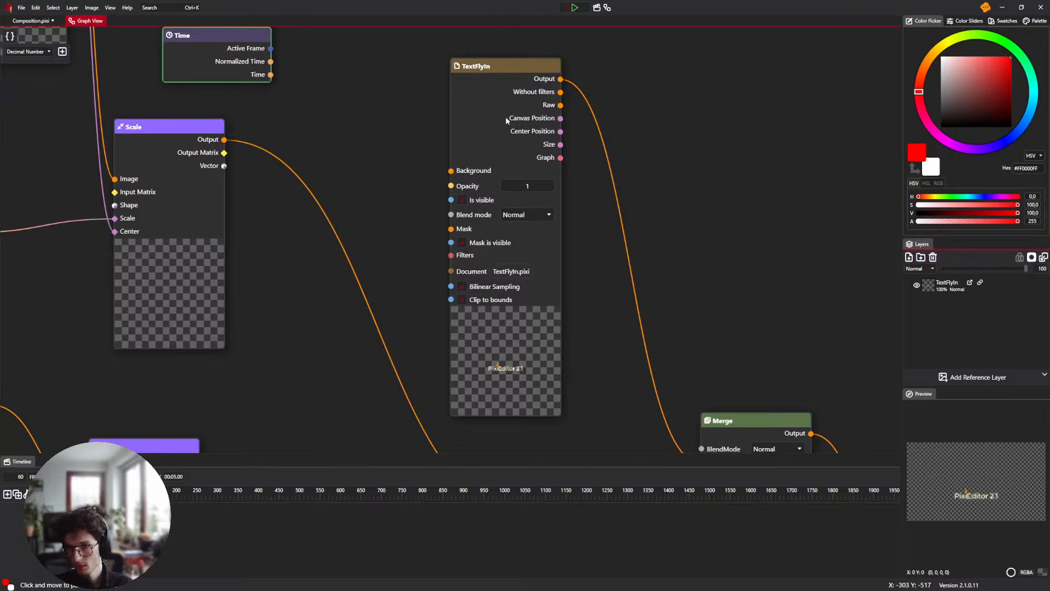
pyautogui.moveTo(205, 48); pyautogui.dragTo(276, 100)
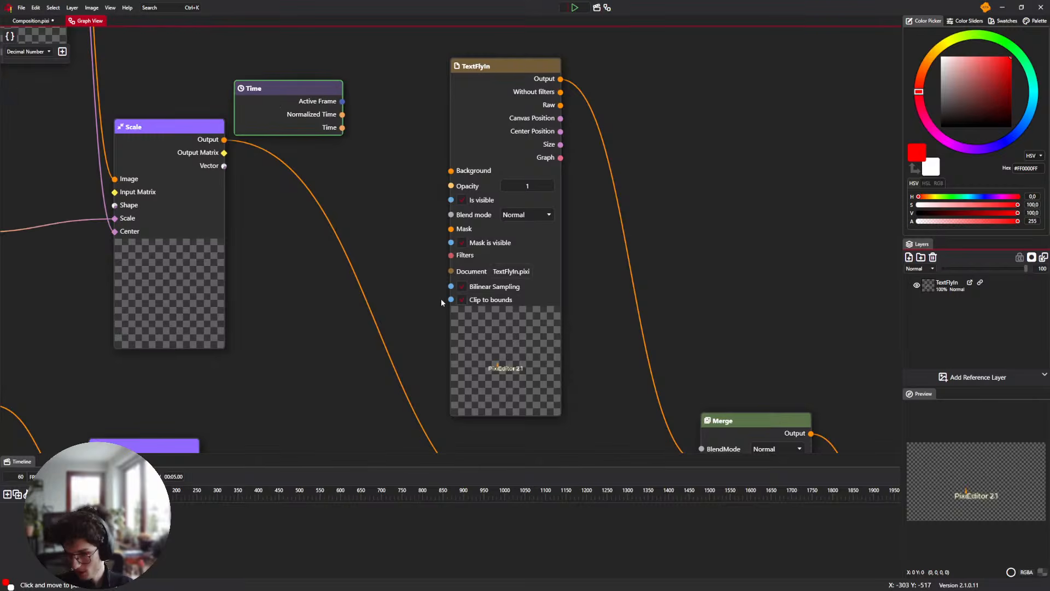
pyautogui.moveTo(314, 94); pyautogui.dragTo(336, 125)
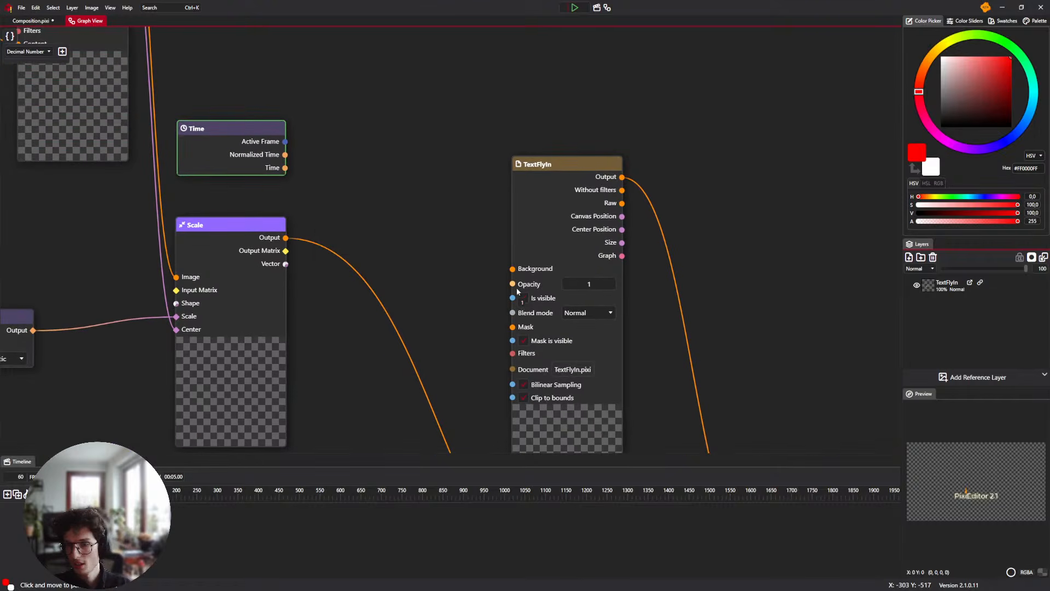
# Add a Remap node between the new Time node and TextFlyIn
pyautogui.rightClick(361, 171)
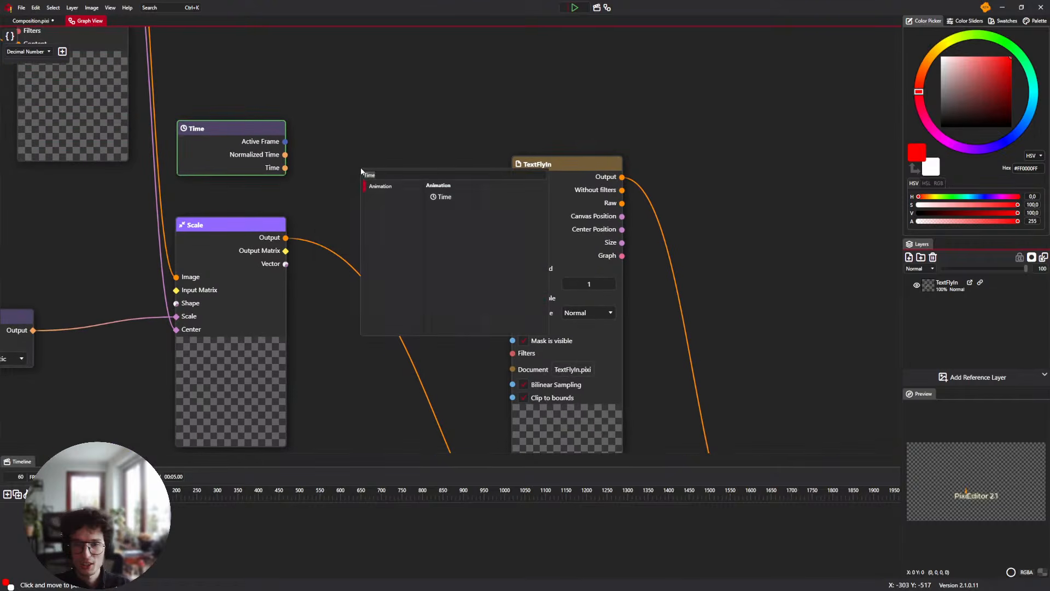
pyautogui.write('Rem')
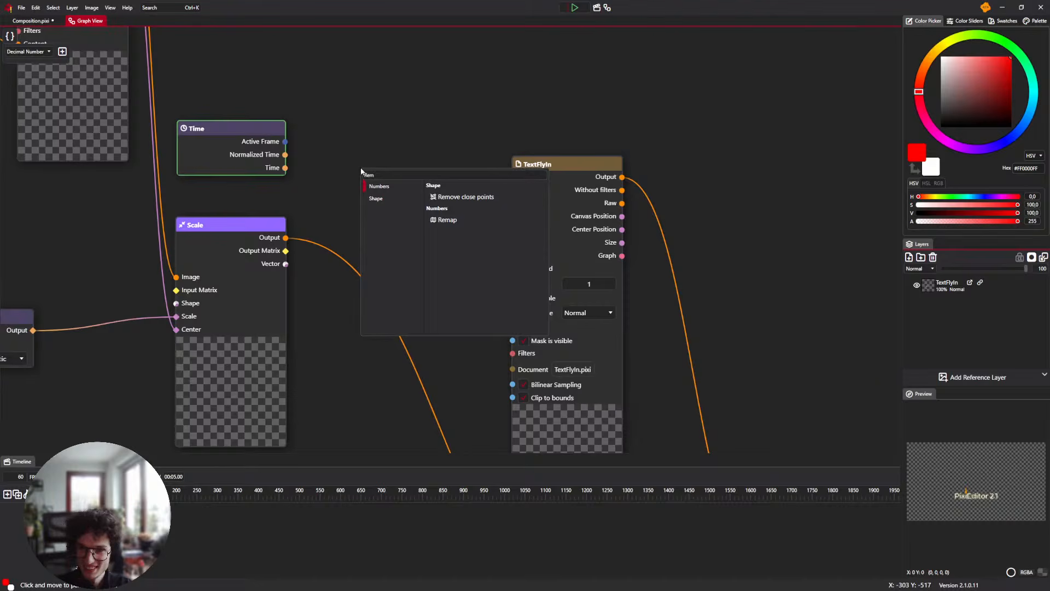
pyautogui.write('a')
pyautogui.press('Return')
pyautogui.moveTo(391, 183); pyautogui.dragTo(364, 157)
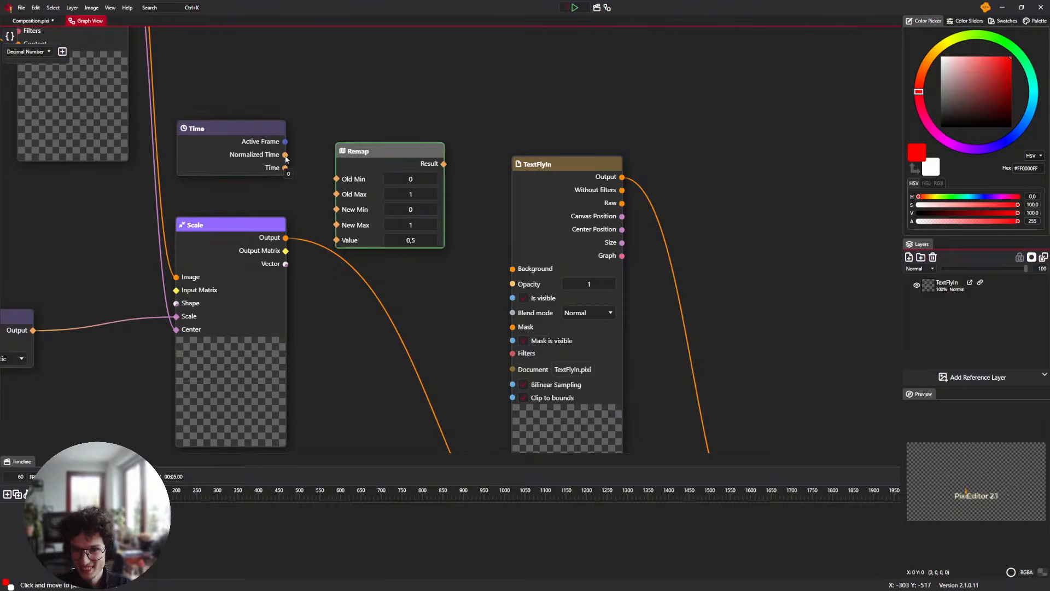
# Connect the new Time node's Normalized Time to Remap's Value, and set Old Min to 0.49 and Old Max to 0.5
pyautogui.moveTo(286, 157); pyautogui.dragTo(337, 240)
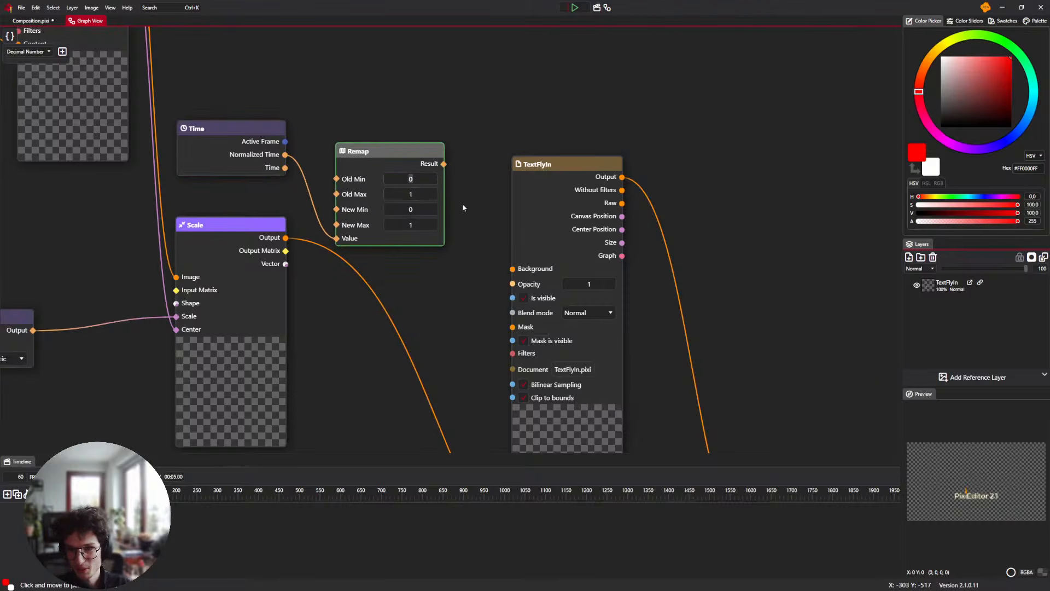
pyautogui.press('Tab')
pyautogui.write('0.5')
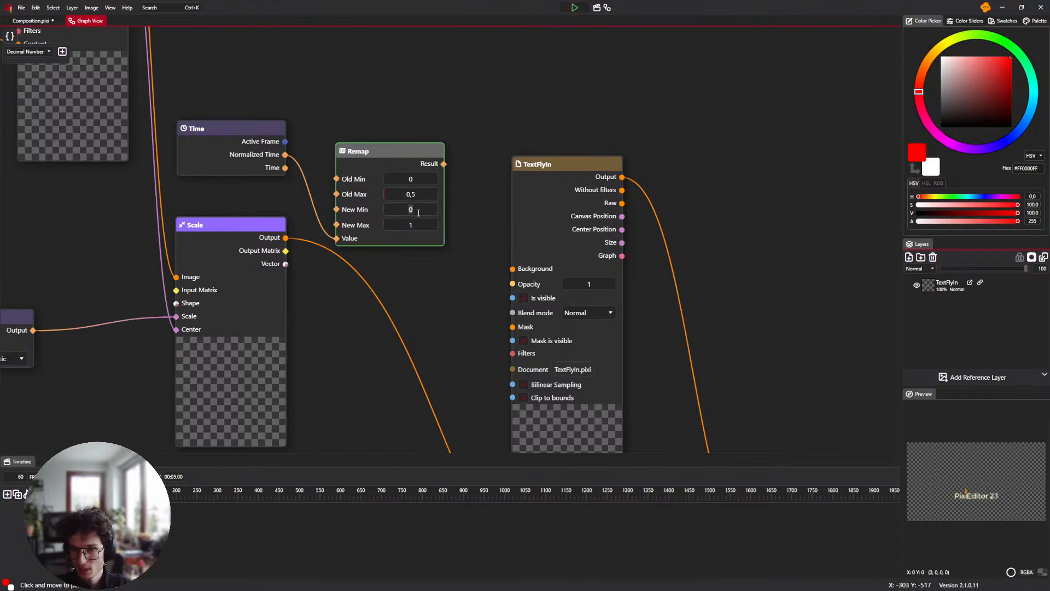
pyautogui.click(412, 179)
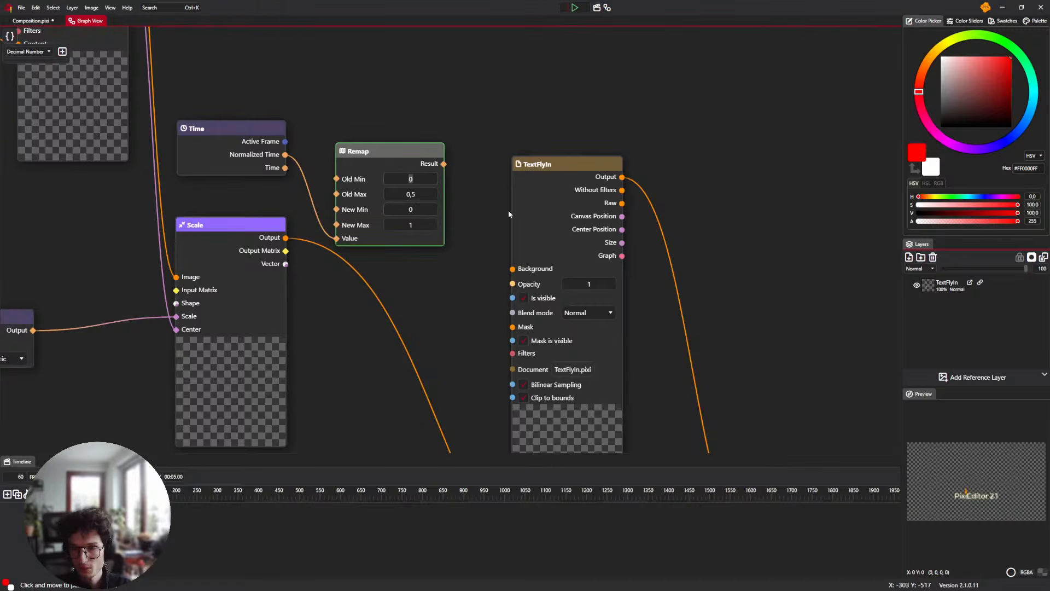
pyautogui.write('.49')
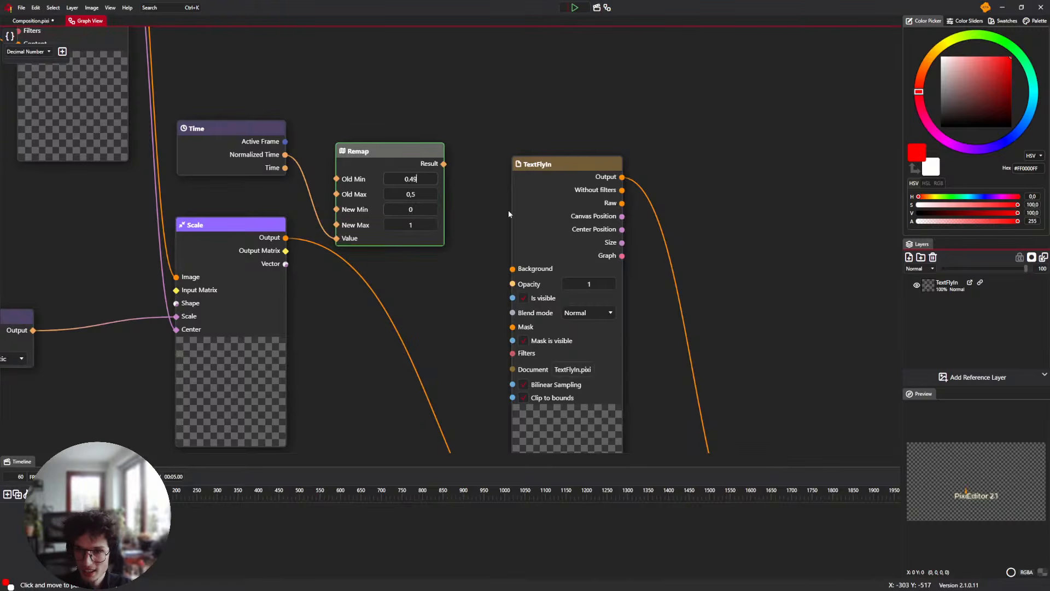
# Set the Remap's New Min to 1 and New Max to 0, and connect its Result to TextFlyIn's Opacity
pyautogui.rightClick(507, 211)
pyautogui.click(418, 209)
pyautogui.write('1')
pyautogui.click(419, 229)
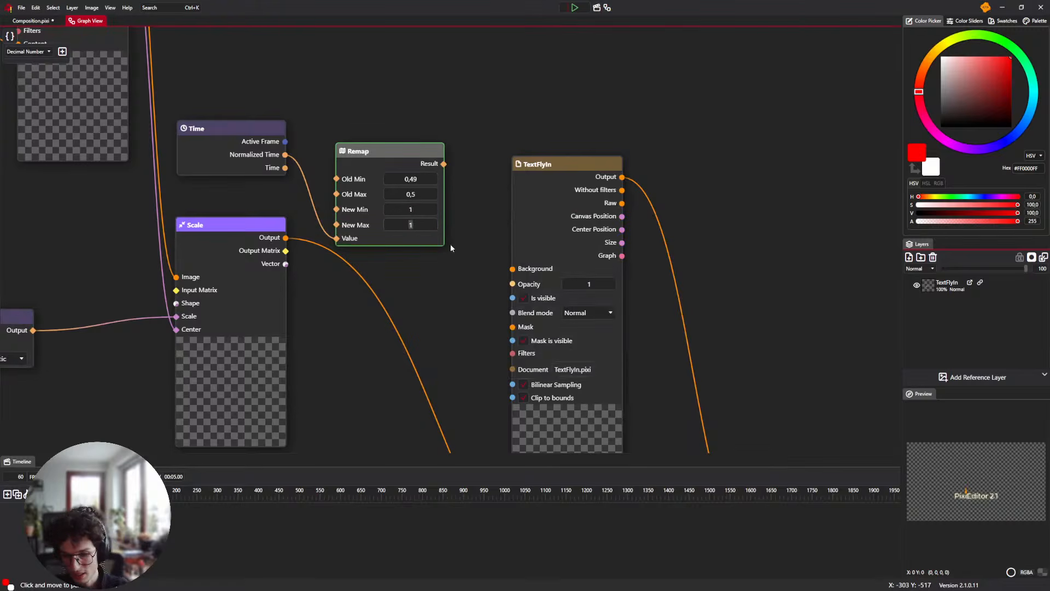
pyautogui.write('0')
pyautogui.moveTo(443, 163); pyautogui.dragTo(512, 284)
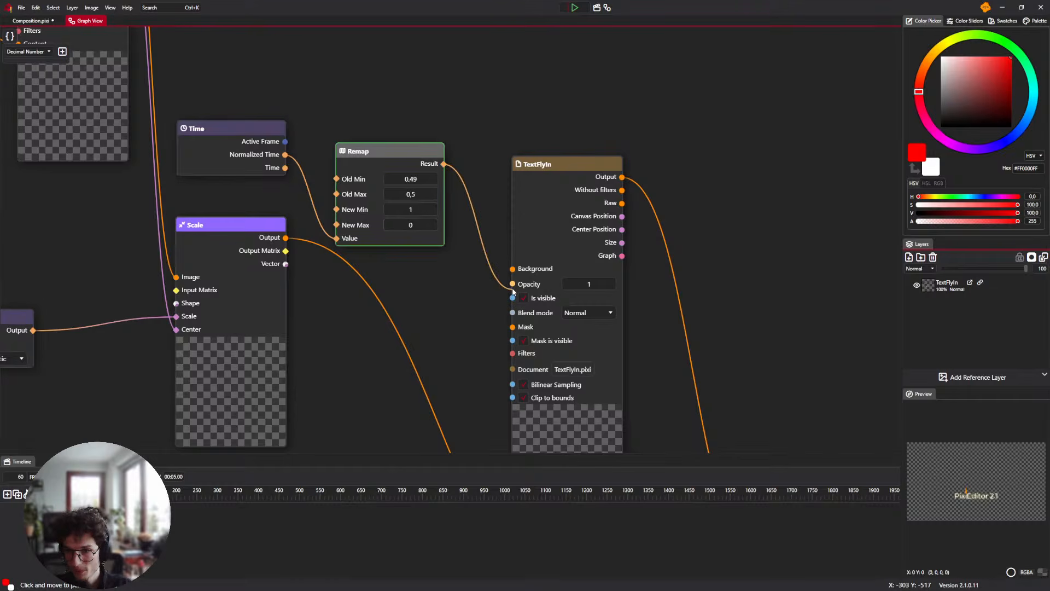
# Play the composition on the canvas to check the title's opacity change, and stop the playback
pyautogui.click(29, 21)
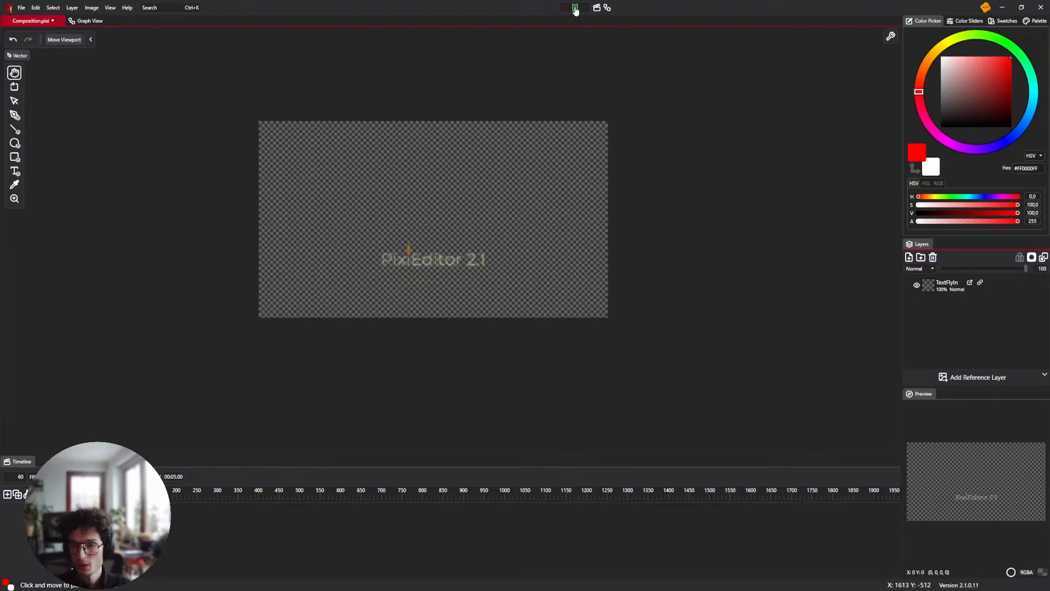
pyautogui.scroll(2, 424, 241)
pyautogui.moveTo(424, 241); pyautogui.dragTo(420, 272)
pyautogui.scroll(3, 438, 219)
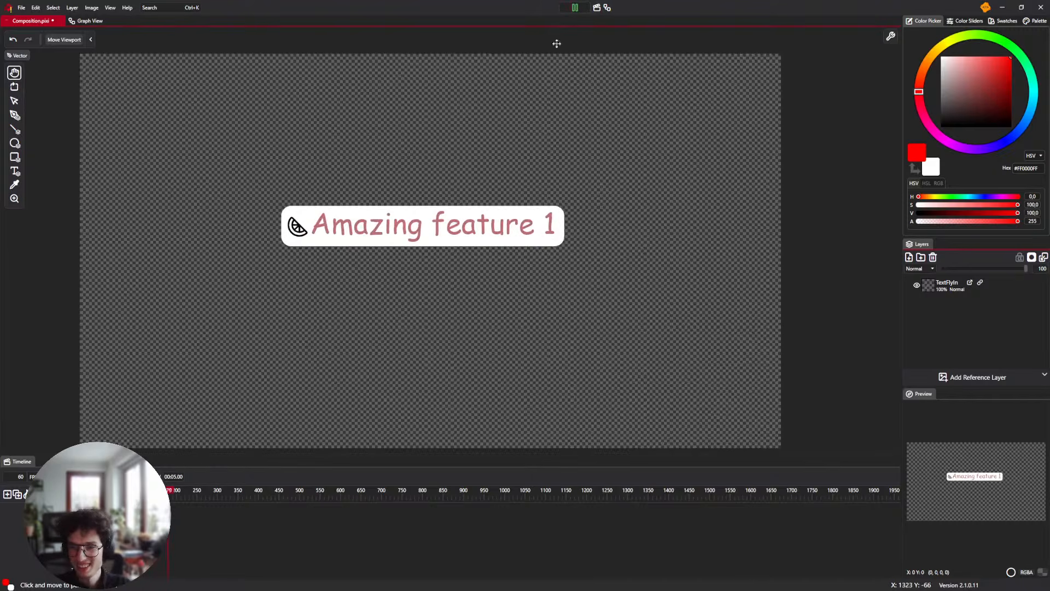
pyautogui.click(575, 8)
# Move the title's Remap node closer to its Time node and add a Math node between Remap and TextFlyIn
pyautogui.click(86, 21)
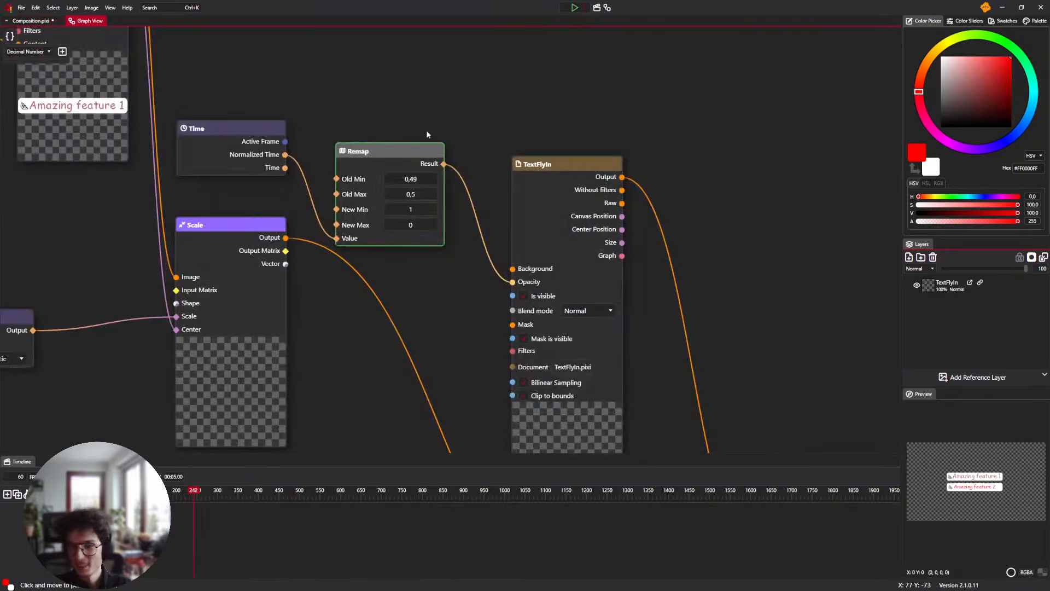
pyautogui.moveTo(396, 164); pyautogui.dragTo(402, 147)
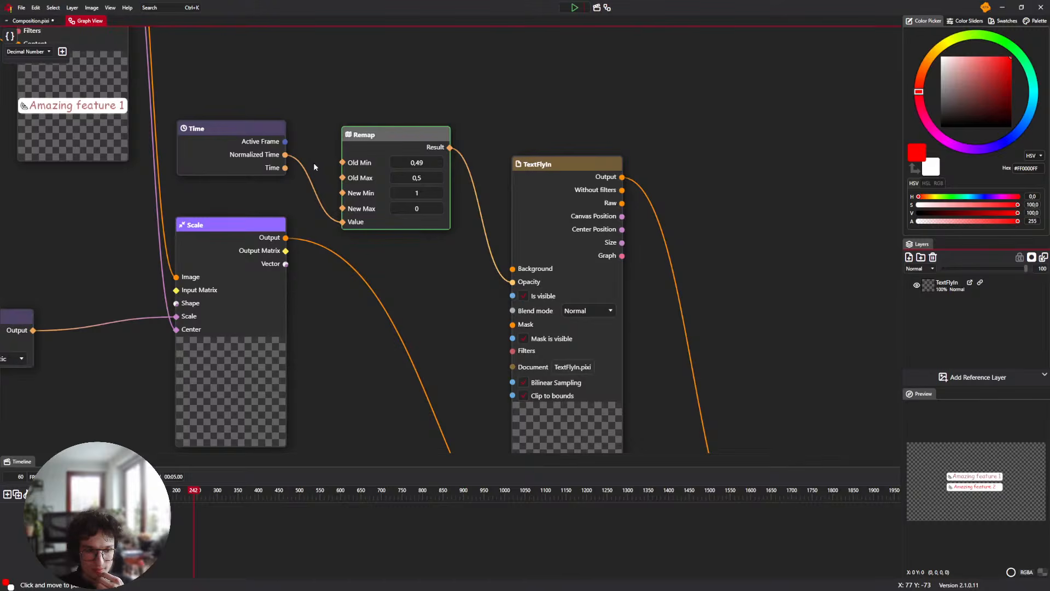
pyautogui.scroll(-1, 432, 219)
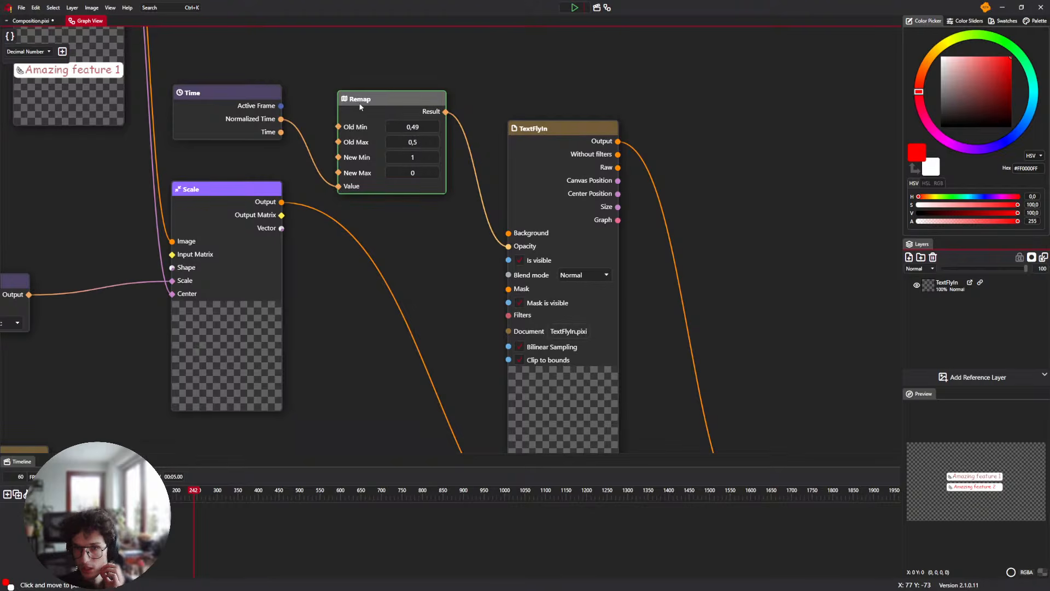
pyautogui.moveTo(360, 107); pyautogui.dragTo(311, 90)
pyautogui.rightClick(461, 94)
pyautogui.write('Math')
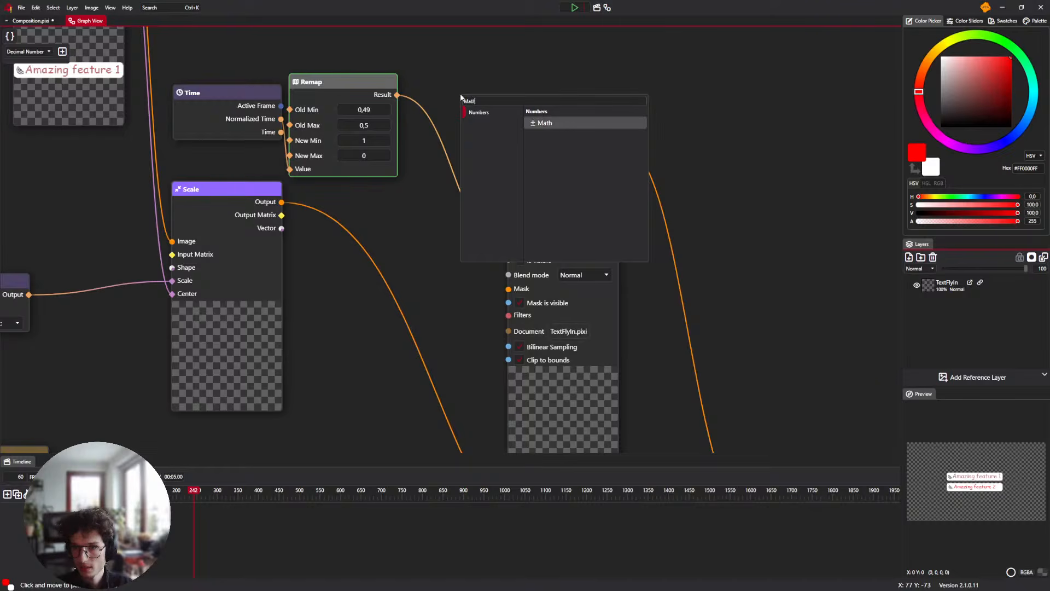
pyautogui.press('Return')
pyautogui.moveTo(492, 102); pyautogui.dragTo(432, 97)
pyautogui.moveTo(552, 135); pyautogui.dragTo(600, 136)
pyautogui.moveTo(460, 102); pyautogui.dragTo(491, 140)
# Connect Remap's Result to the Math node's X, and the Math node's Result to TextFlyIn's Opacity
pyautogui.moveTo(398, 94); pyautogui.dragTo(432, 186)
pyautogui.moveTo(553, 211); pyautogui.dragTo(556, 249)
pyautogui.moveTo(398, 95); pyautogui.dragTo(433, 187)
# Play the composition twice with the Math node in place to check the transition from the title to the feature labels
pyautogui.click(59, 19)
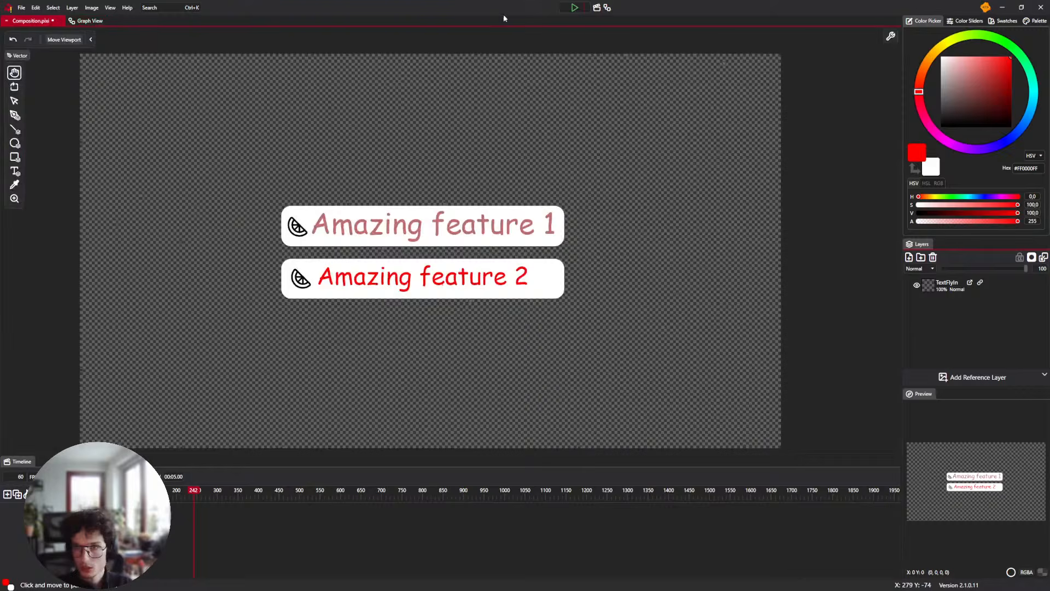
pyautogui.click(575, 10)
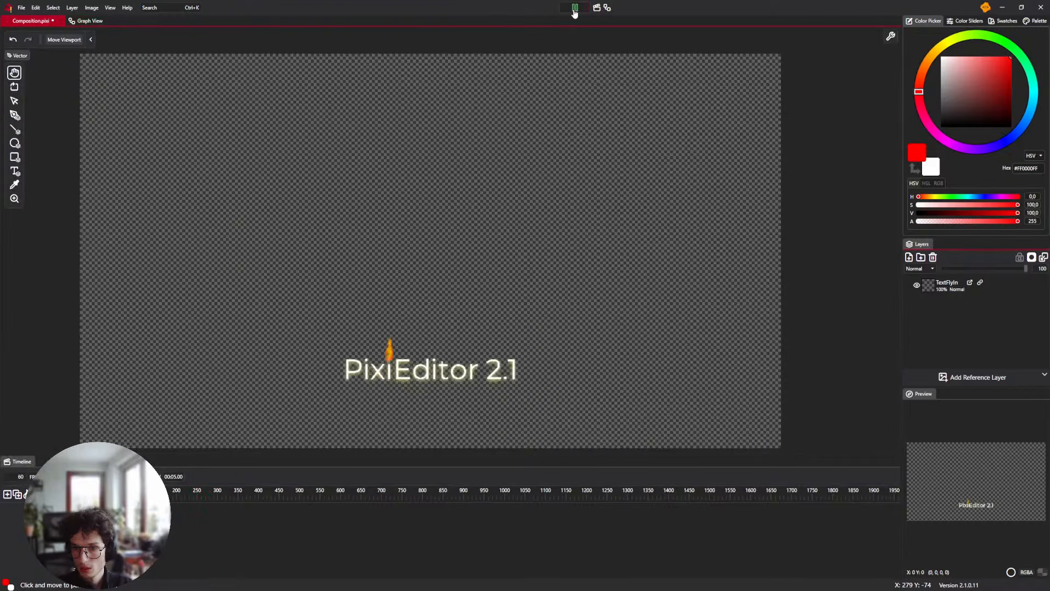
pyautogui.scroll(-2, 431, 122)
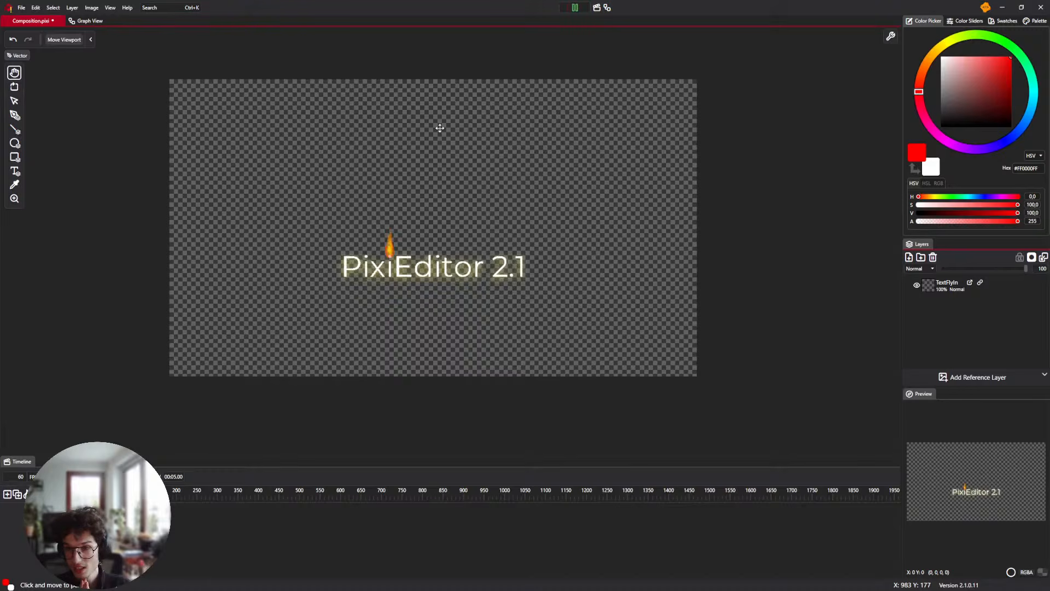
pyautogui.scroll(3, 397, 210)
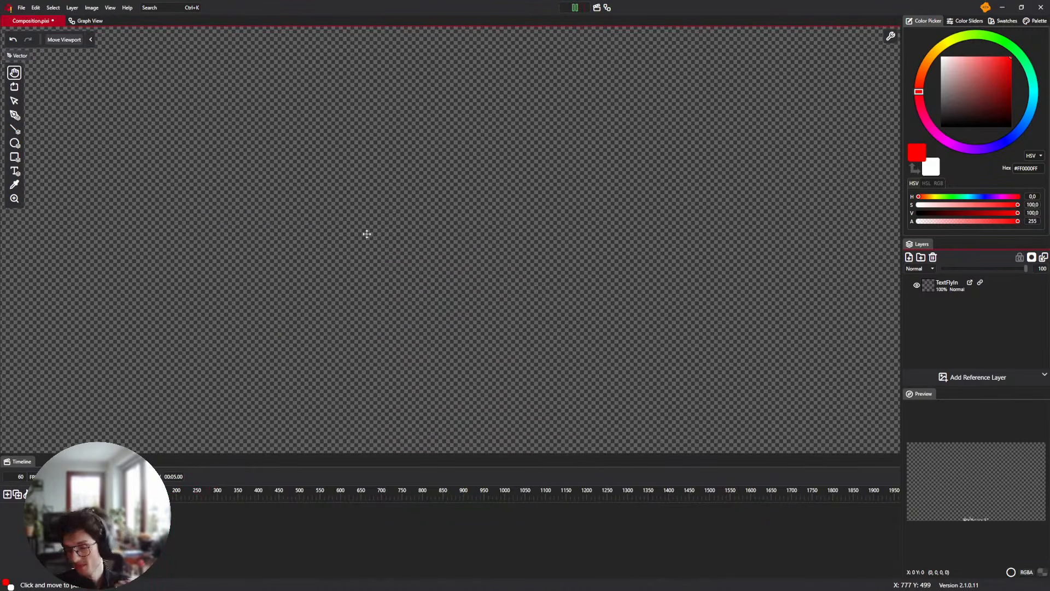
pyautogui.scroll(-3, 367, 234)
pyautogui.click(581, 10)
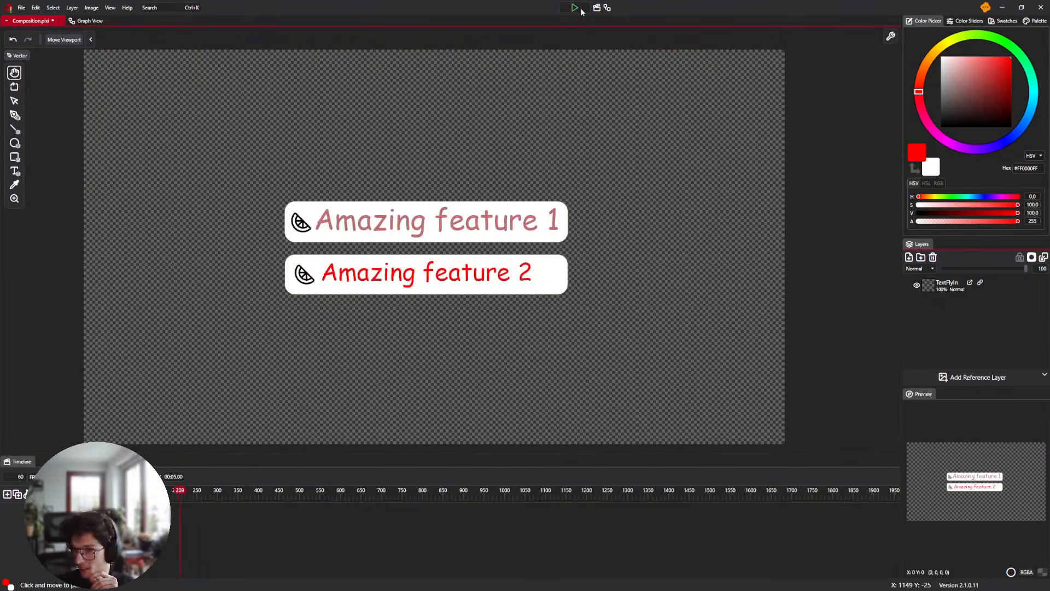
pyautogui.scroll(-3, 424, 121)
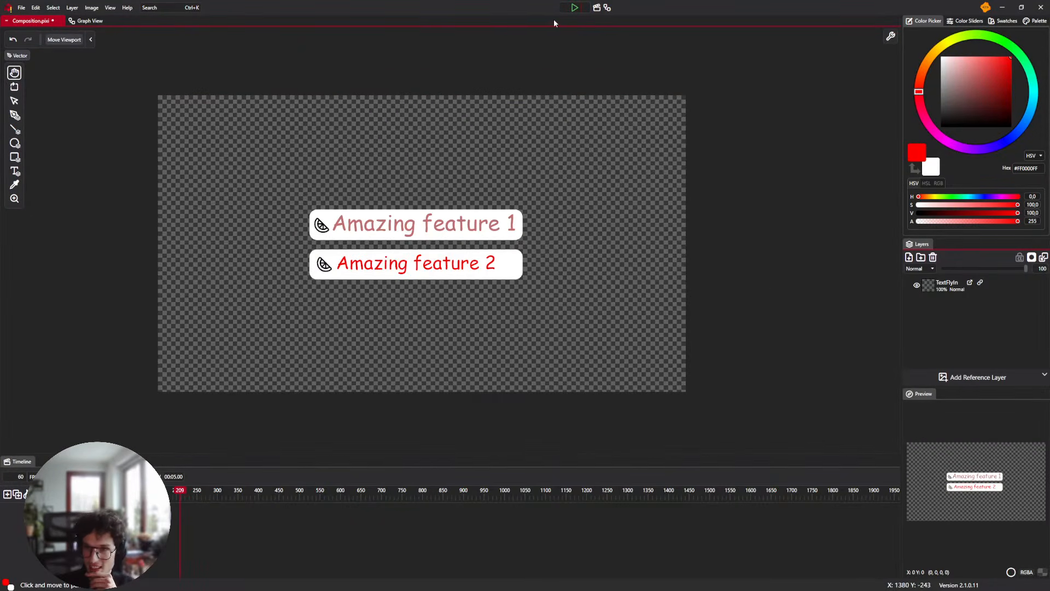
pyautogui.click(575, 10)
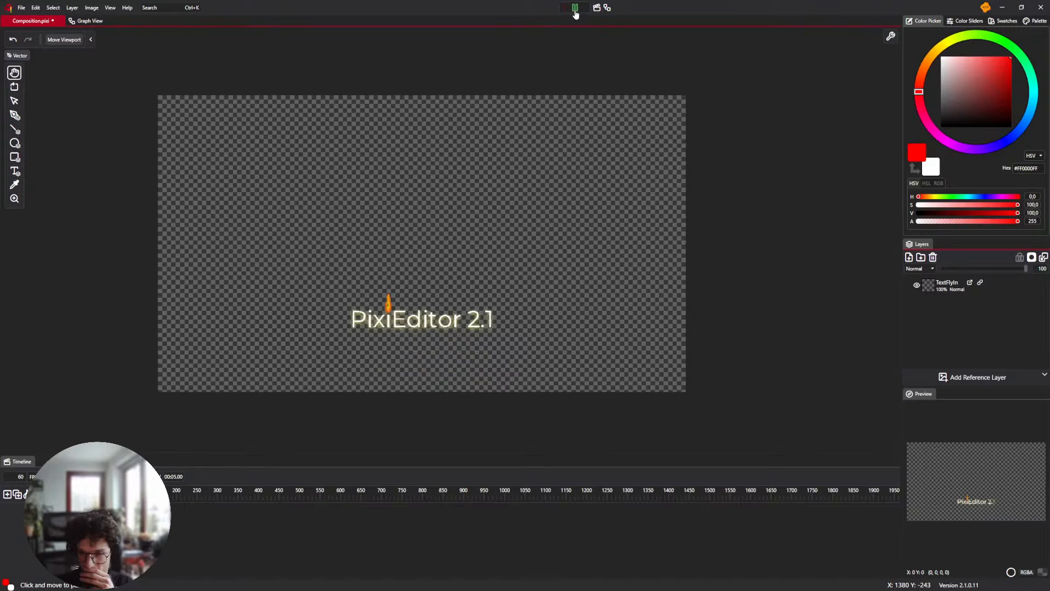
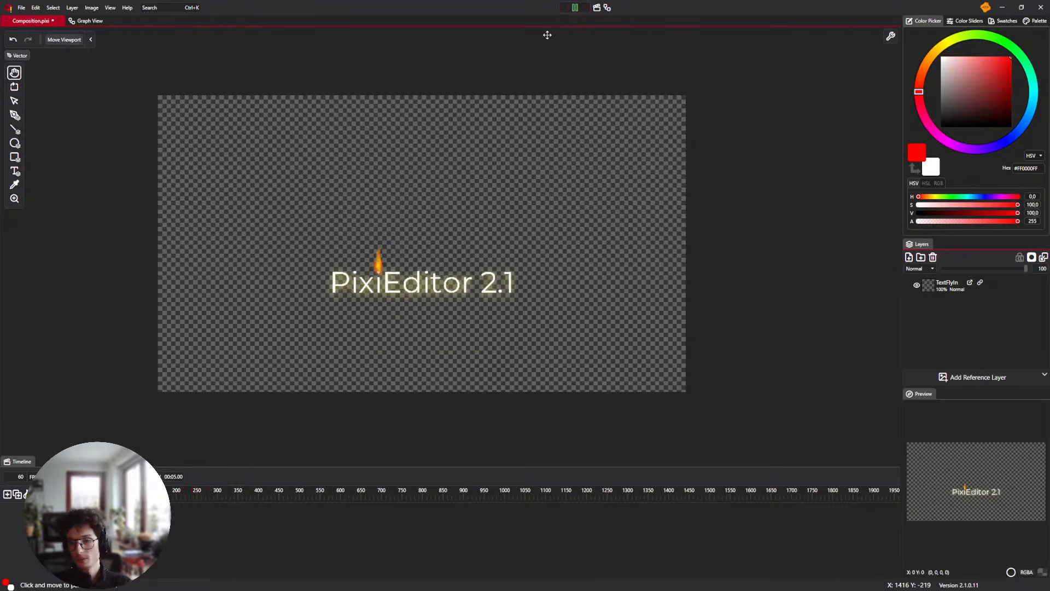
pyautogui.click(580, 7)
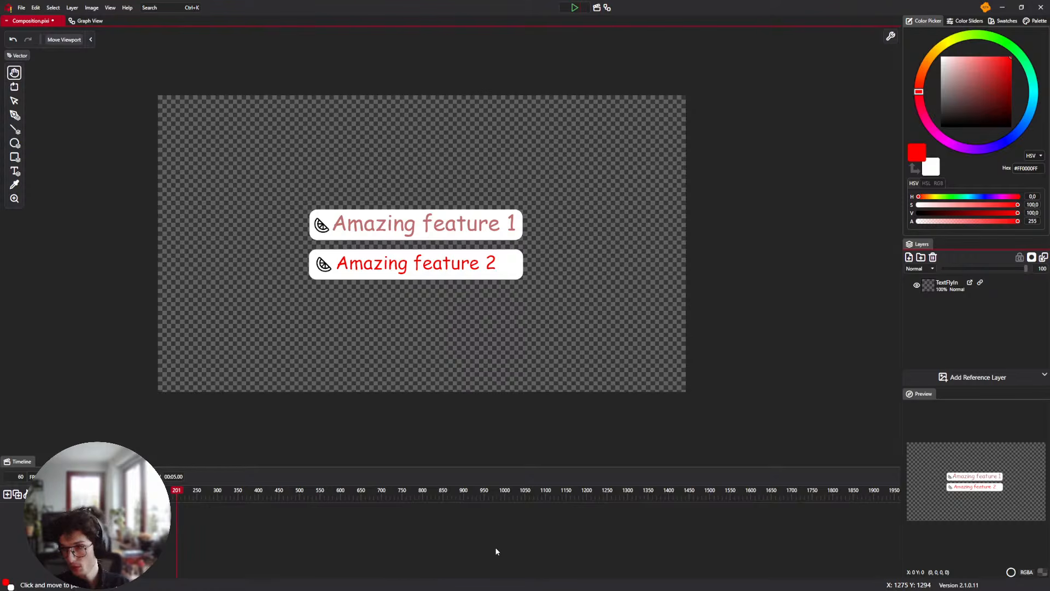
# Shift the TextFlyIn node slightly beside the Add node in the graph
pyautogui.click(86, 21)
pyautogui.scroll(-3, 519, 248)
pyautogui.scroll(6, 468, 261)
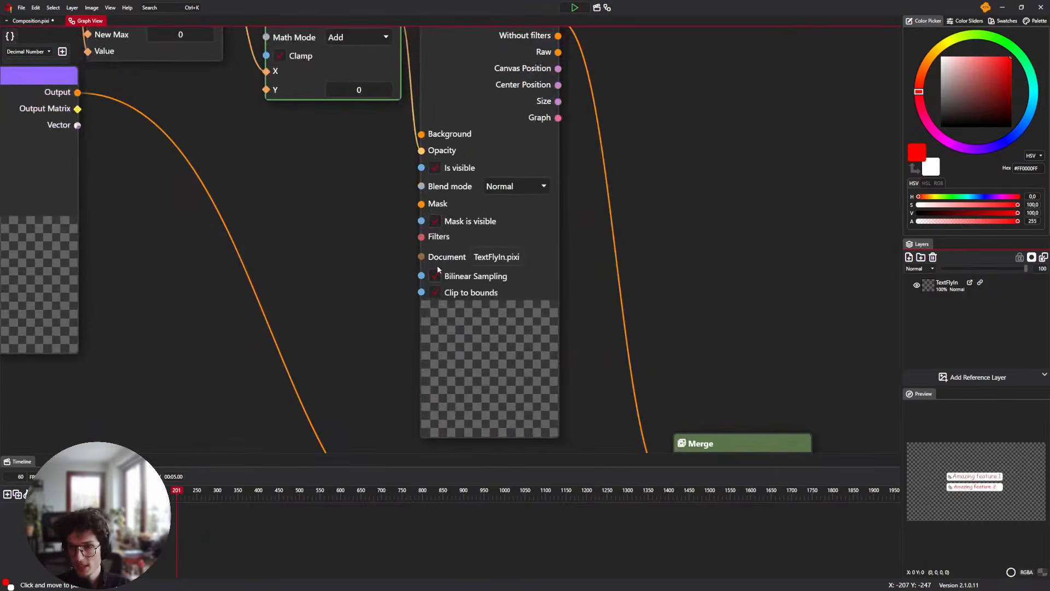
pyautogui.moveTo(422, 235); pyautogui.dragTo(349, 326)
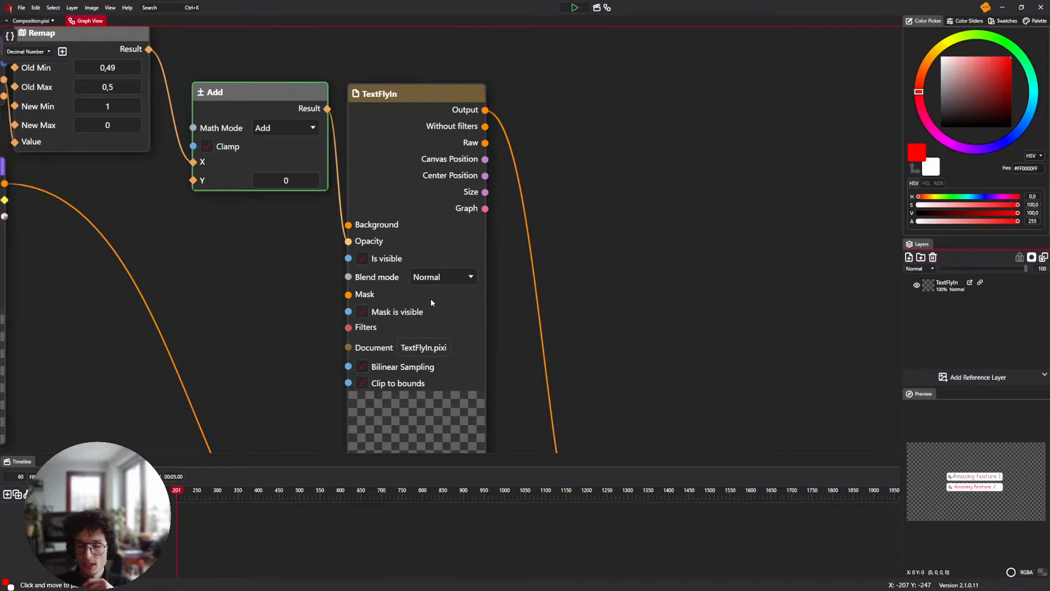
pyautogui.scroll(-1, 455, 299)
pyautogui.moveTo(394, 147); pyautogui.dragTo(400, 138)
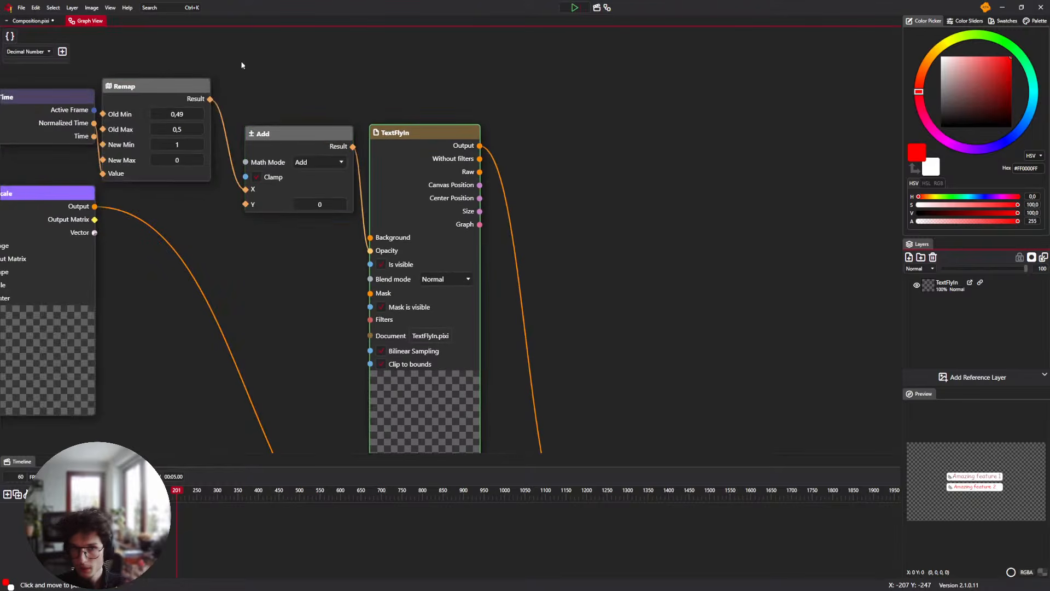
# Bring Spinner.pixi from the Animations folder into the composition near the canvas's lower-left corner, and play the animation
pyautogui.click(31, 21)
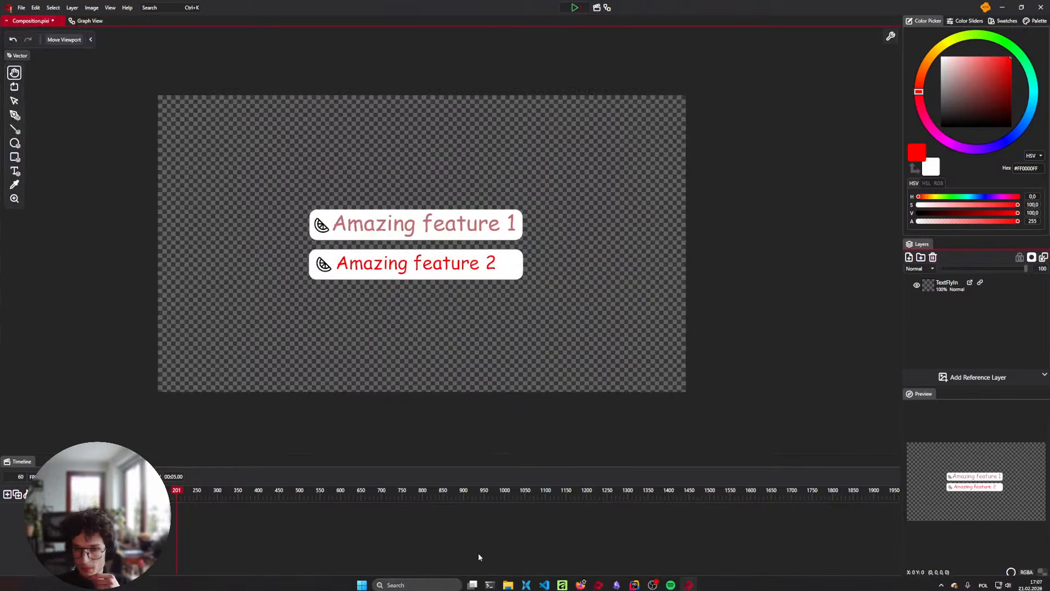
pyautogui.click(514, 584)
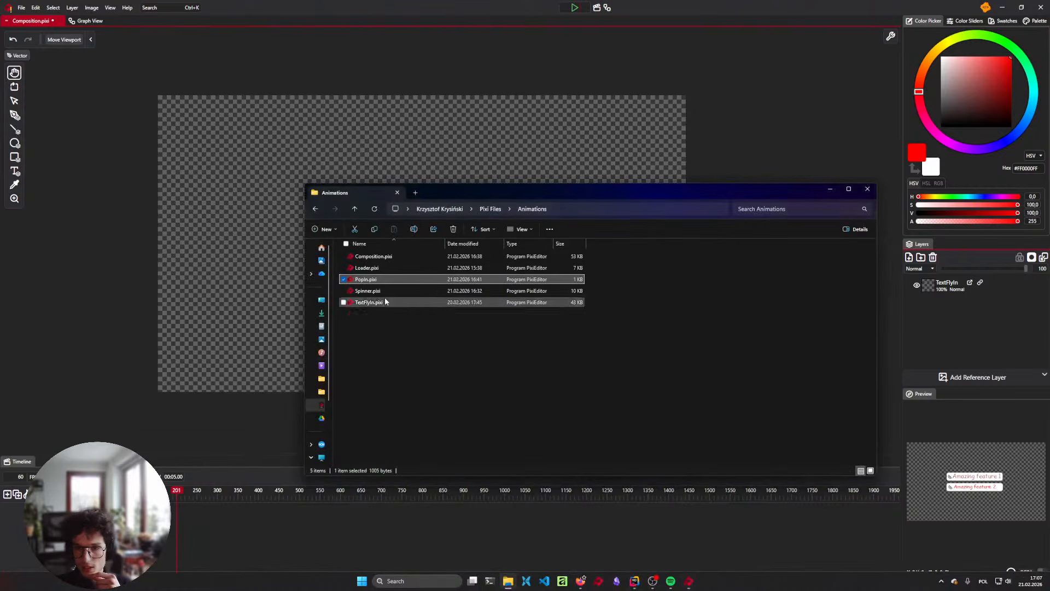
pyautogui.click(374, 270)
pyautogui.moveTo(372, 271); pyautogui.dragTo(943, 313)
pyautogui.moveTo(184, 121); pyautogui.dragTo(287, 403)
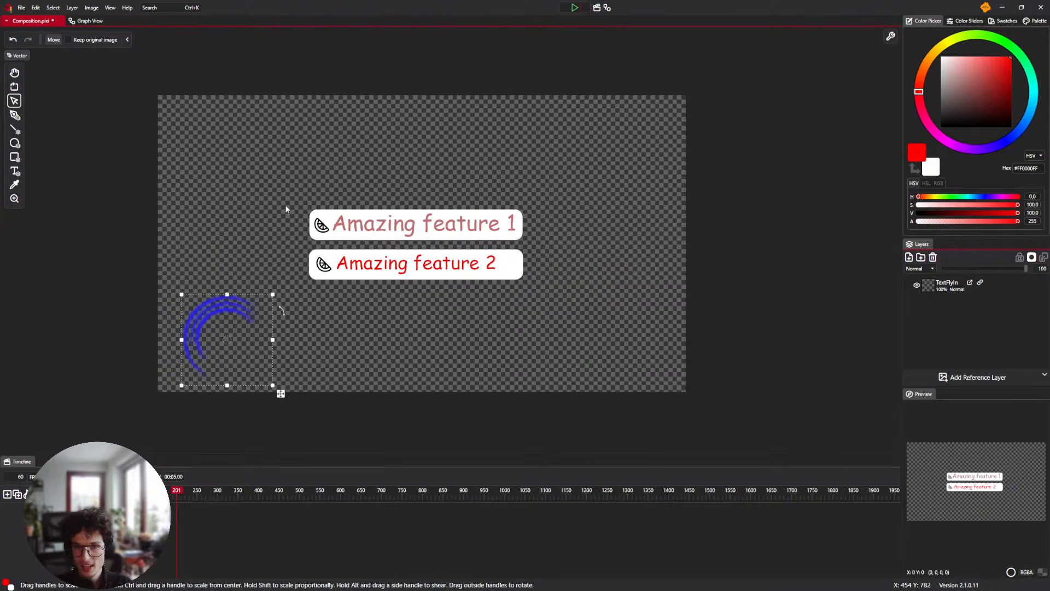
pyautogui.click(575, 8)
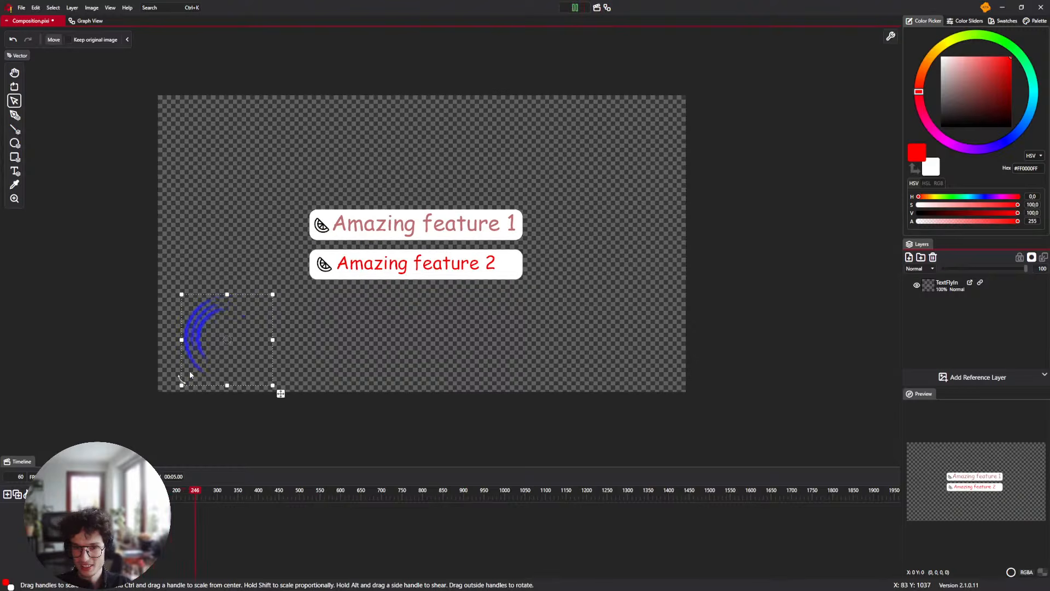
pyautogui.scroll(3, 186, 361)
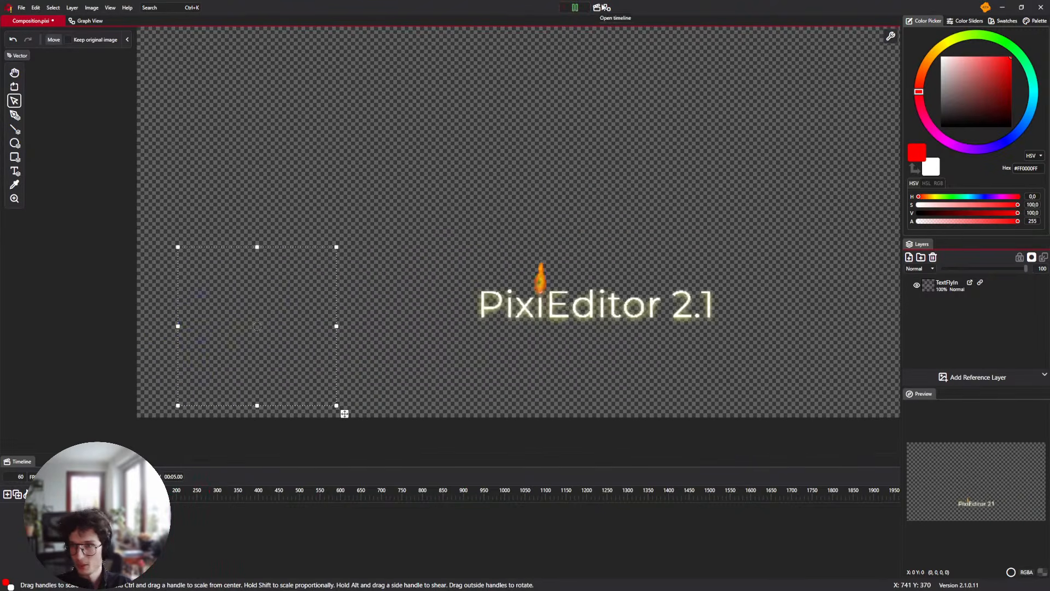
# Move the Spinner node off the overlapping citrus node to the free space left of the second label's Rectangle node
pyautogui.click(607, 8)
pyautogui.scroll(3, 641, 193)
pyautogui.moveTo(651, 187); pyautogui.dragTo(639, 164)
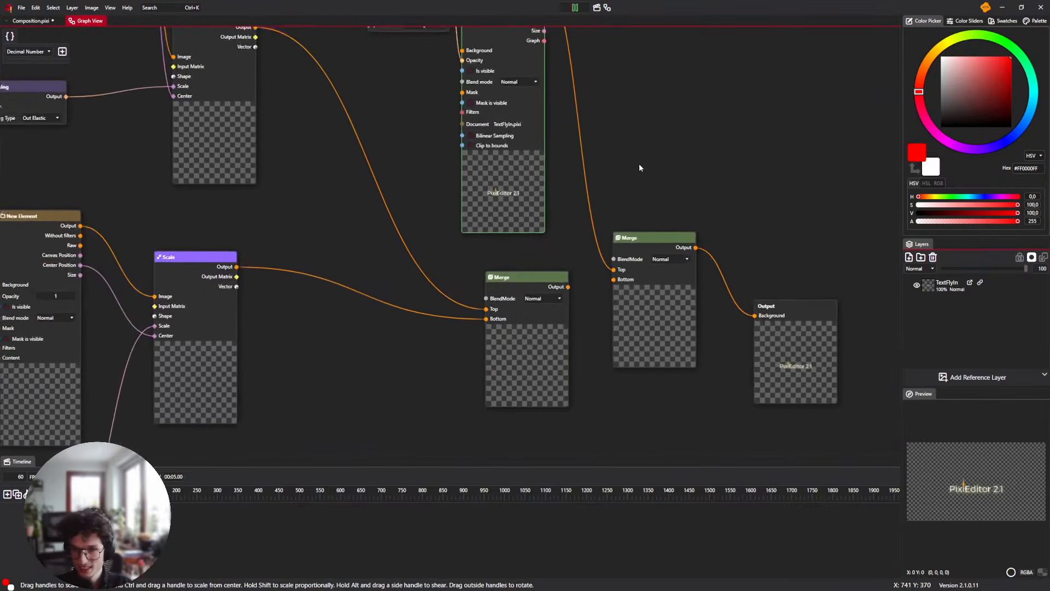
pyautogui.scroll(-3, 638, 166)
pyautogui.moveTo(442, 234); pyautogui.dragTo(819, 218)
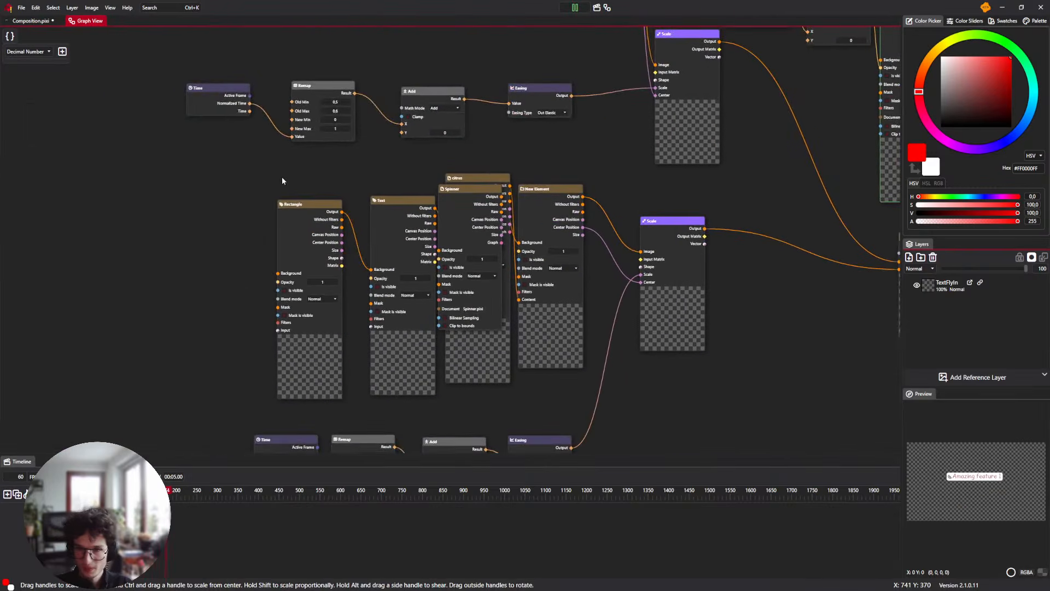
pyautogui.moveTo(281, 176); pyautogui.dragTo(283, 53)
pyautogui.moveTo(444, 252); pyautogui.dragTo(99, 215)
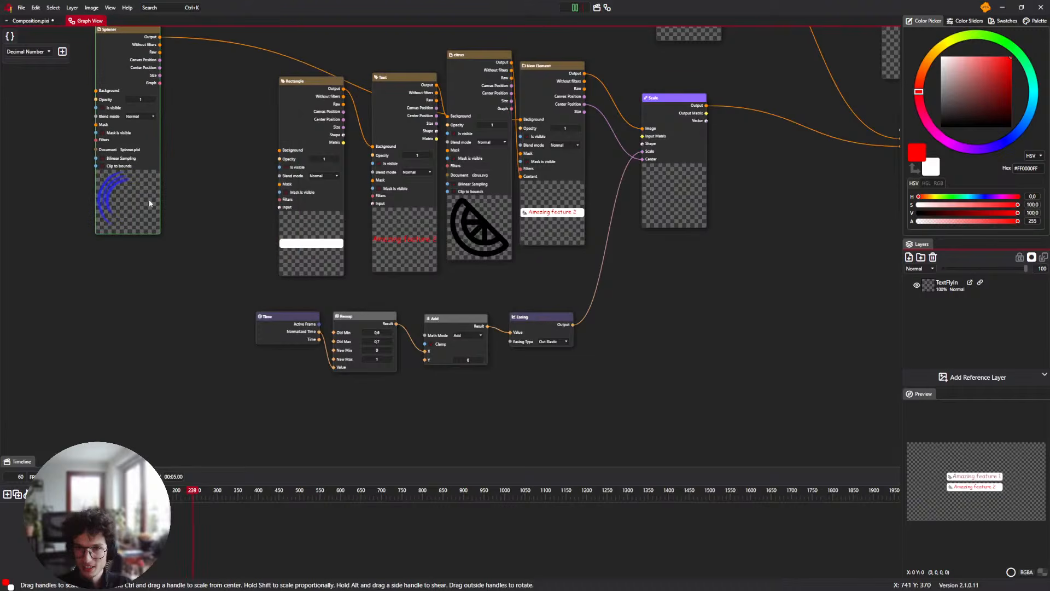
pyautogui.moveTo(223, 182); pyautogui.dragTo(257, 288)
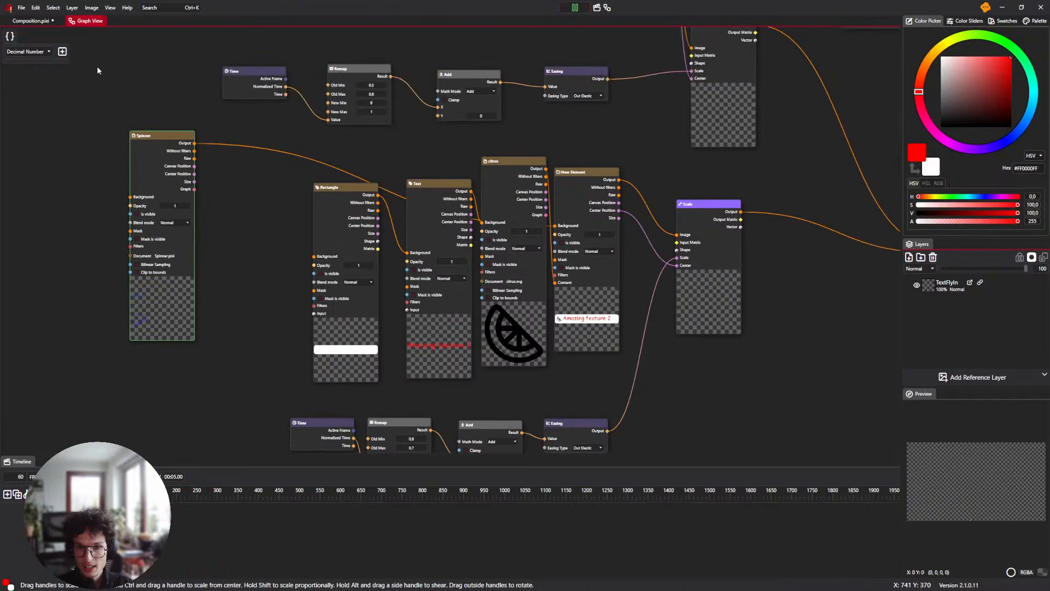
# Return to the canvas, stop the playback, and view the whole composition
pyautogui.click(31, 21)
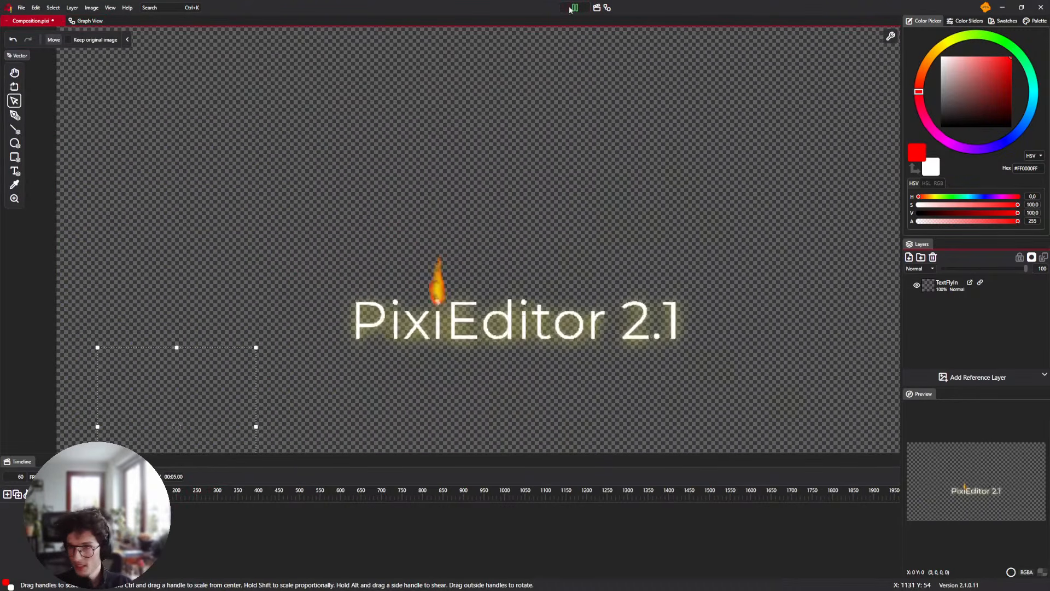
pyautogui.scroll(-3, 525, 94)
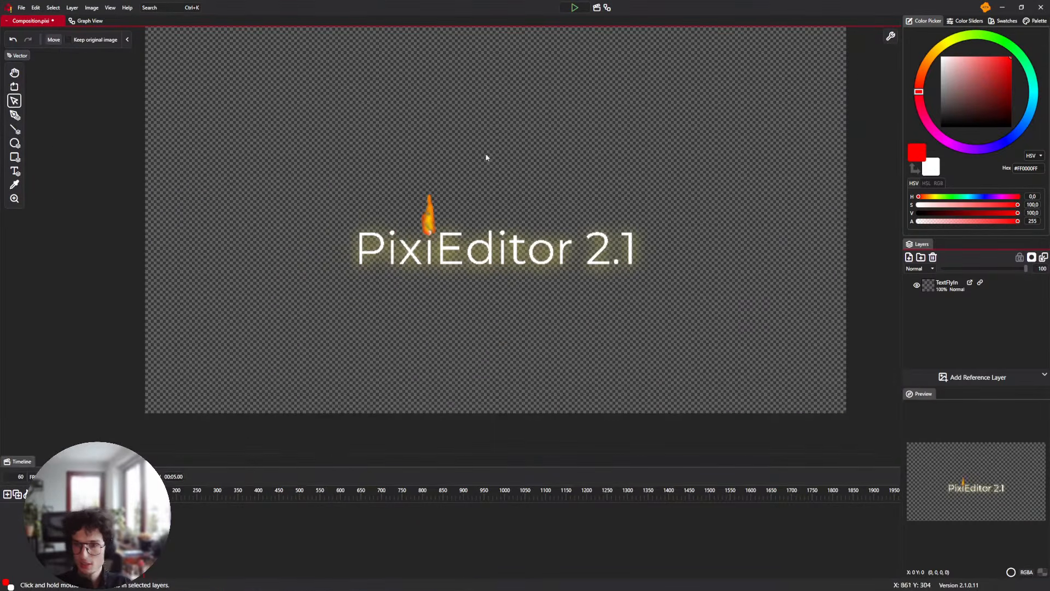
pyautogui.scroll(-2, 485, 157)
pyautogui.moveTo(516, 272); pyautogui.dragTo(481, 284)
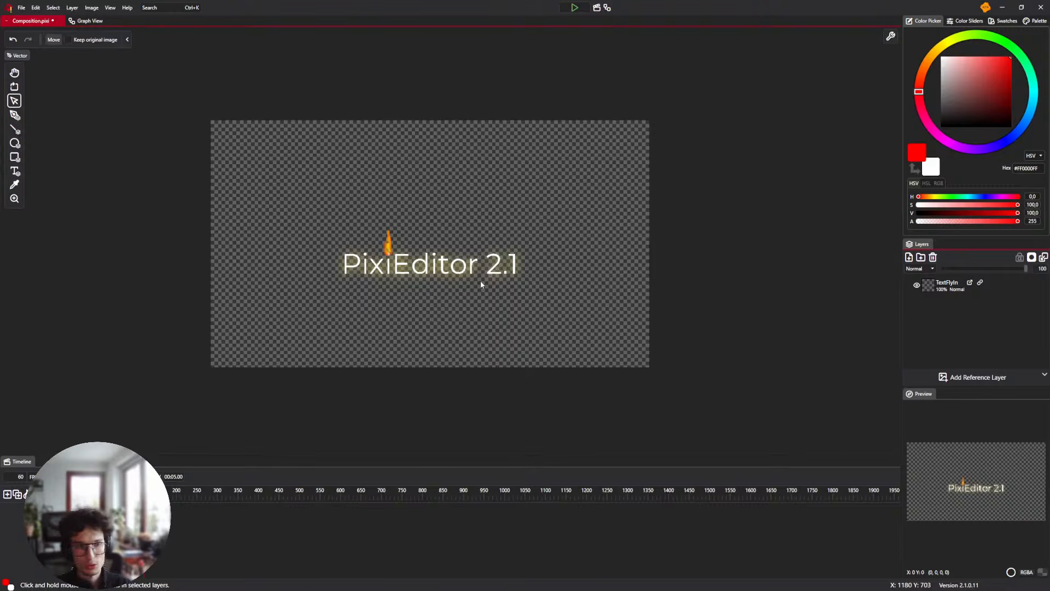